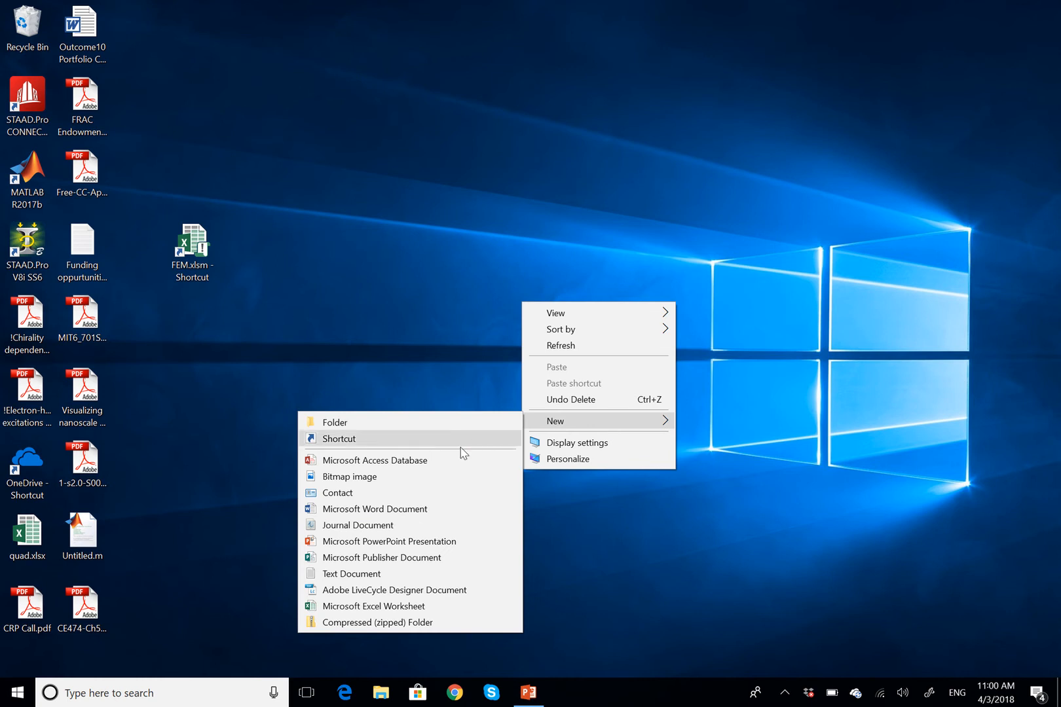
- Create a new Journal document on the desktop with its default name and open it in Windows Journal
click(387, 526)
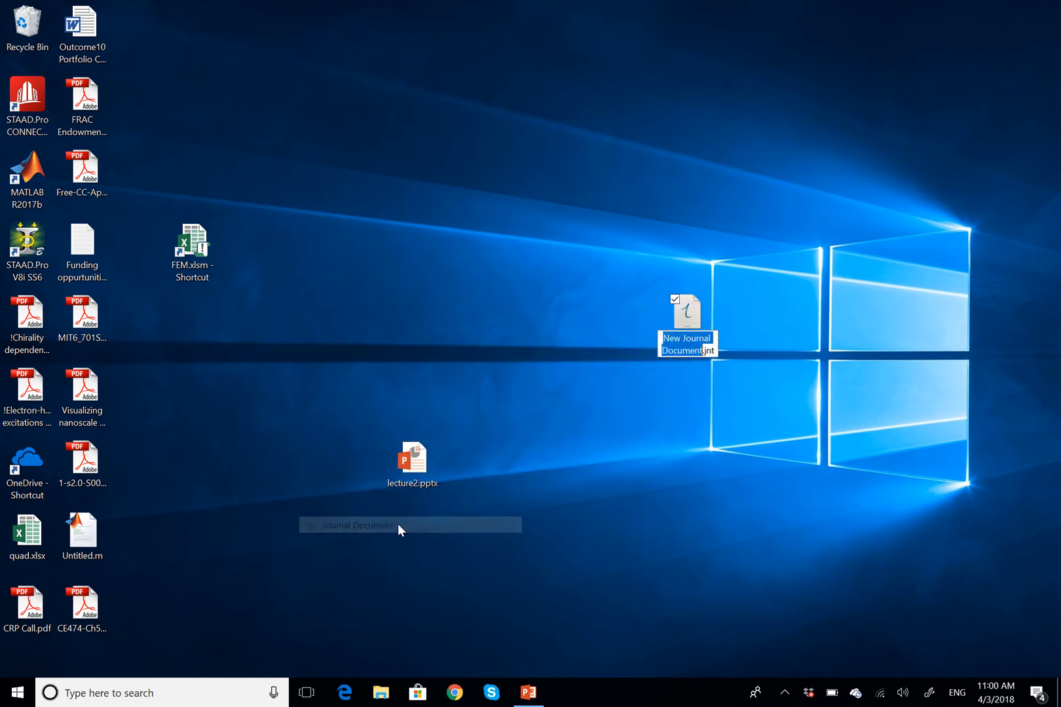
key(Return)
double_click(701, 324)
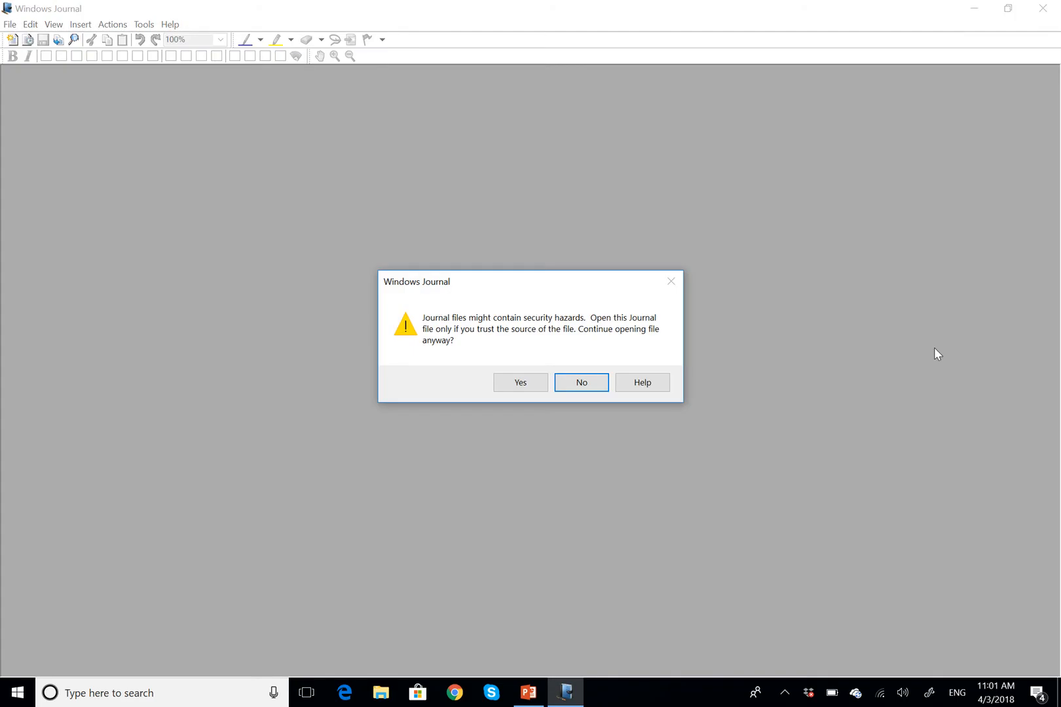
click(520, 382)
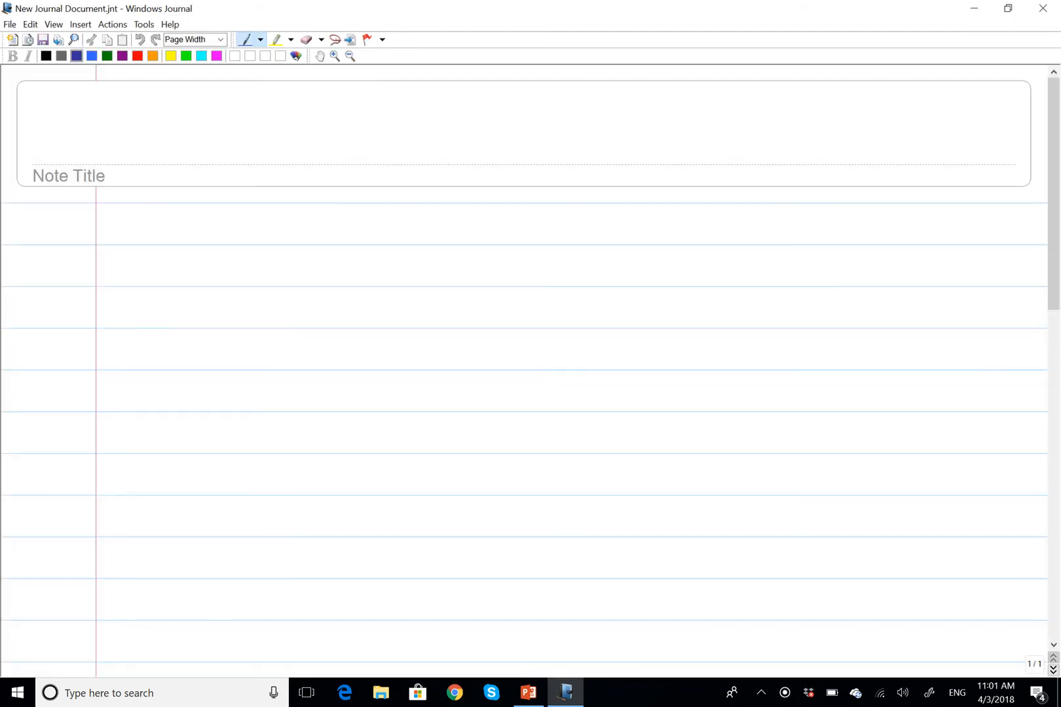
- Sketch a long horizontal beam across the page with a hatched fixed support at each end
mouse_move(227, 327)
mouse_down()
mouse_move(874, 324)
mouse_move(880, 342)
mouse_up()
drag(890, 333, 895, 319)
drag(887, 317, 895, 312)
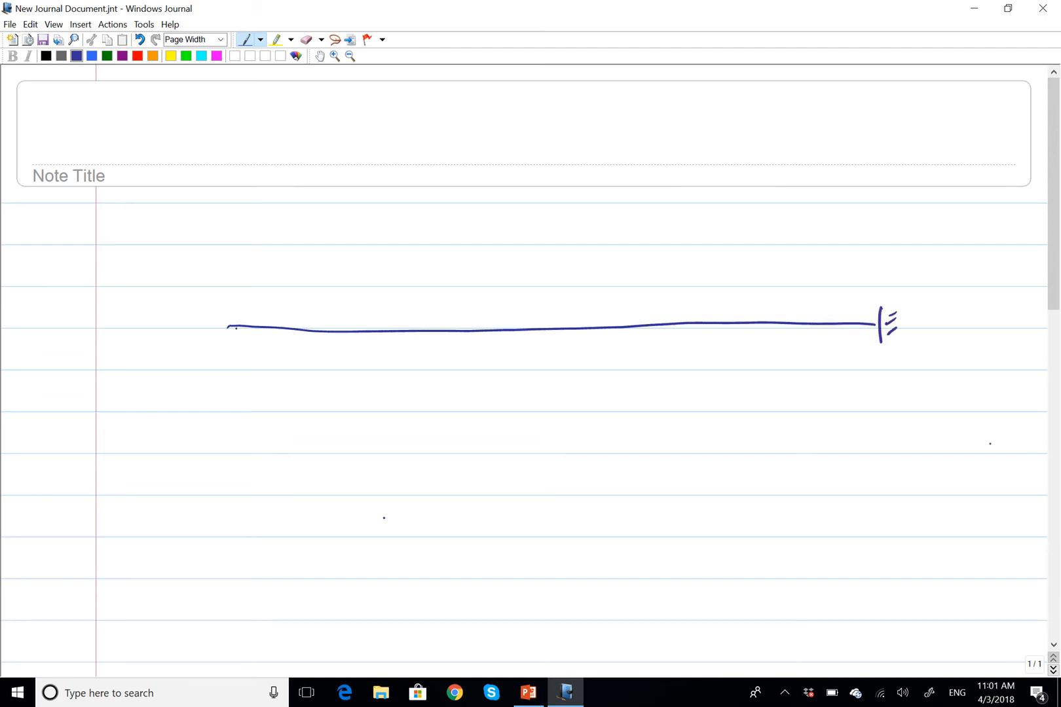
mouse_move(228, 310)
mouse_down()
mouse_move(229, 347)
mouse_move(228, 337)
mouse_up()
drag(218, 329, 228, 321)
- Sketch two triangular intermediate supports with ground hatching under the beam, dividing it into three spans
mouse_move(457, 355)
mouse_down()
mouse_move(497, 357)
mouse_move(461, 364)
mouse_up()
drag(472, 365, 478, 363)
mouse_move(710, 330)
mouse_down()
mouse_move(697, 351)
mouse_move(729, 350)
mouse_up()
mouse_move(700, 349)
mouse_down()
mouse_move(732, 351)
mouse_move(698, 357)
mouse_up()
drag(719, 352, 716, 356)
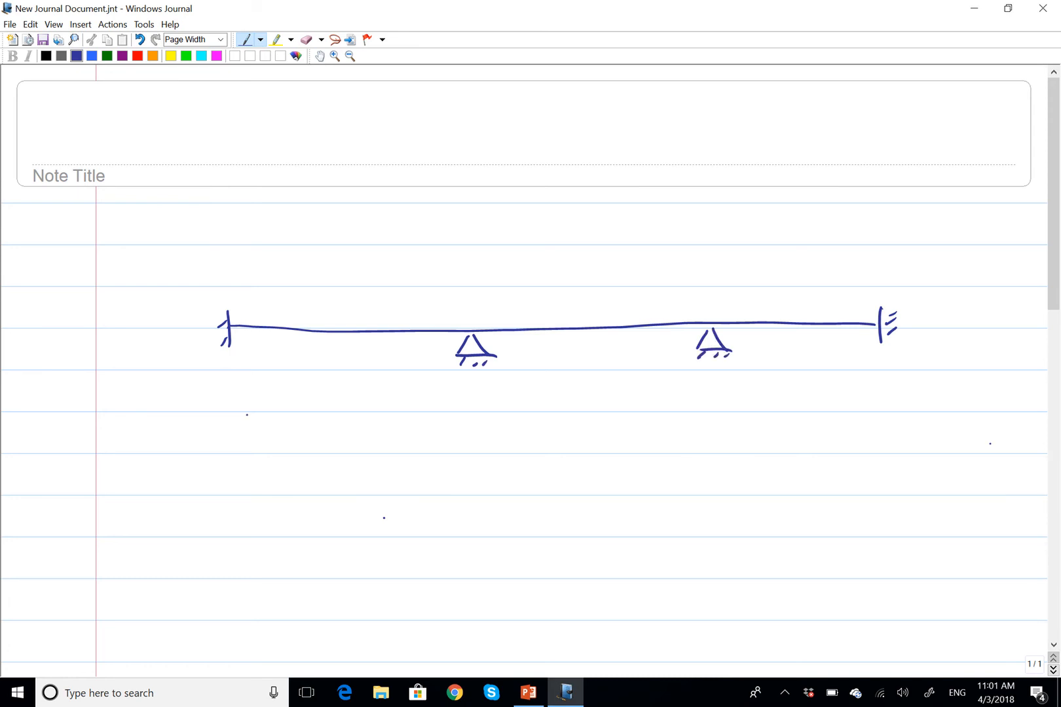
- Draw a dimension line under the left span and divide it into three segments with tick marks
mouse_move(229, 401)
mouse_down()
mouse_move(233, 423)
mouse_move(495, 412)
mouse_up()
mouse_move(321, 410)
mouse_down()
mouse_move(322, 428)
mouse_move(326, 420)
mouse_up()
drag(402, 412, 406, 422)
drag(411, 414, 400, 425)
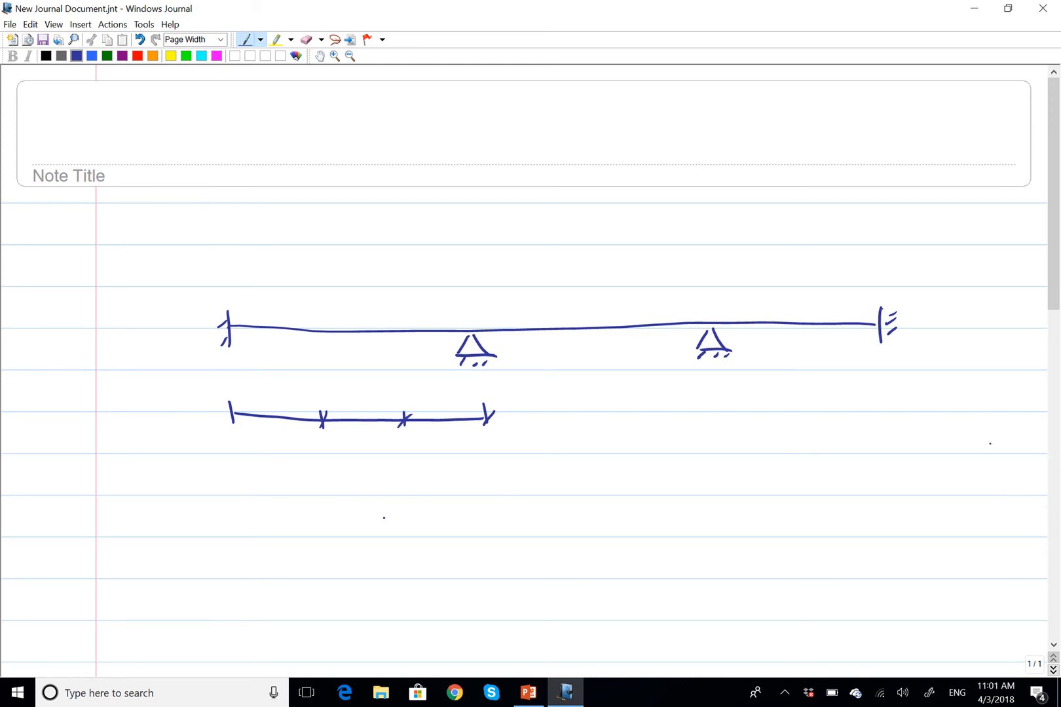
- Write "5 ft" above each of the three segments of the left span's dimension line
mouse_move(264, 391)
mouse_down()
mouse_move(265, 406)
mouse_move(284, 386)
mouse_up()
drag(296, 380, 290, 398)
mouse_move(301, 387)
mouse_down()
mouse_move(301, 404)
mouse_move(355, 406)
mouse_move(365, 391)
mouse_up()
mouse_move(380, 378)
mouse_down()
mouse_move(372, 397)
mouse_move(385, 397)
mouse_up()
mouse_move(381, 389)
mouse_down()
mouse_move(425, 408)
mouse_move(438, 391)
mouse_up()
drag(451, 388, 447, 410)
drag(444, 401, 459, 408)
- Draw dimension lines under the middle and right spans and label each as 10 ft
mouse_move(454, 399)
mouse_down()
mouse_move(520, 415)
mouse_move(715, 421)
mouse_up()
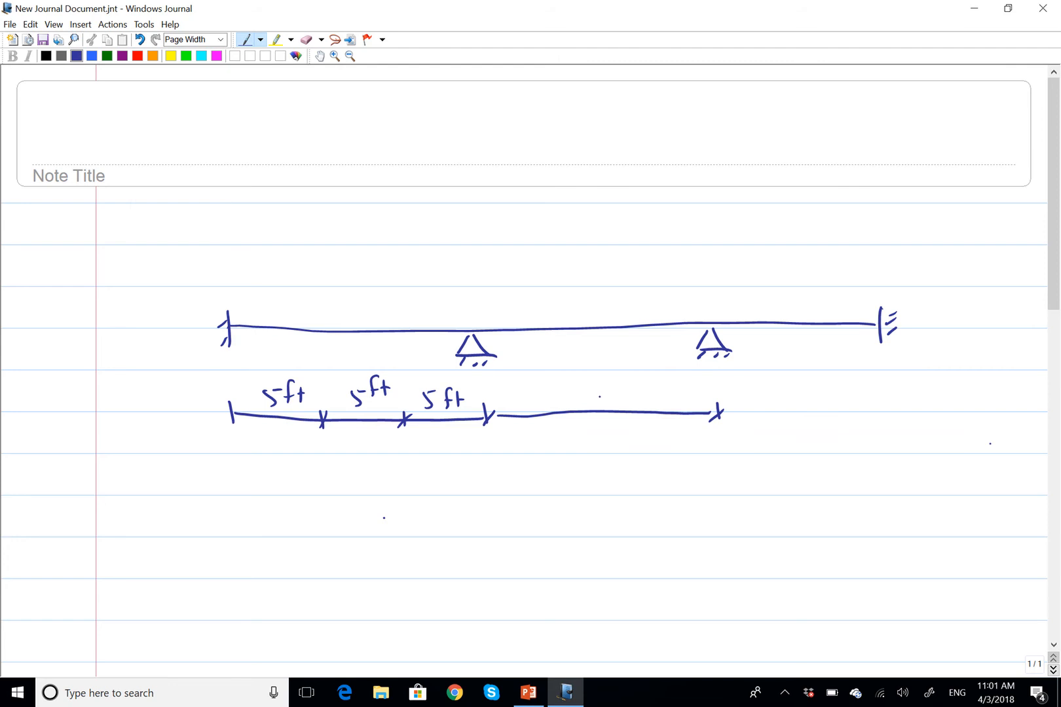
drag(593, 388, 596, 402)
drag(605, 393, 620, 387)
drag(623, 378, 626, 393)
drag(733, 414, 879, 419)
drag(785, 383, 787, 399)
mouse_move(802, 390)
mouse_down()
mouse_move(795, 396)
mouse_move(802, 391)
mouse_up()
mouse_move(817, 372)
mouse_down()
mouse_move(811, 398)
mouse_move(818, 385)
mouse_up()
- Sketch the load diagram below the dimensions: a trapezoid over the left span and triangles over the middle and right spans
drag(1047, 239, 1047, 282)
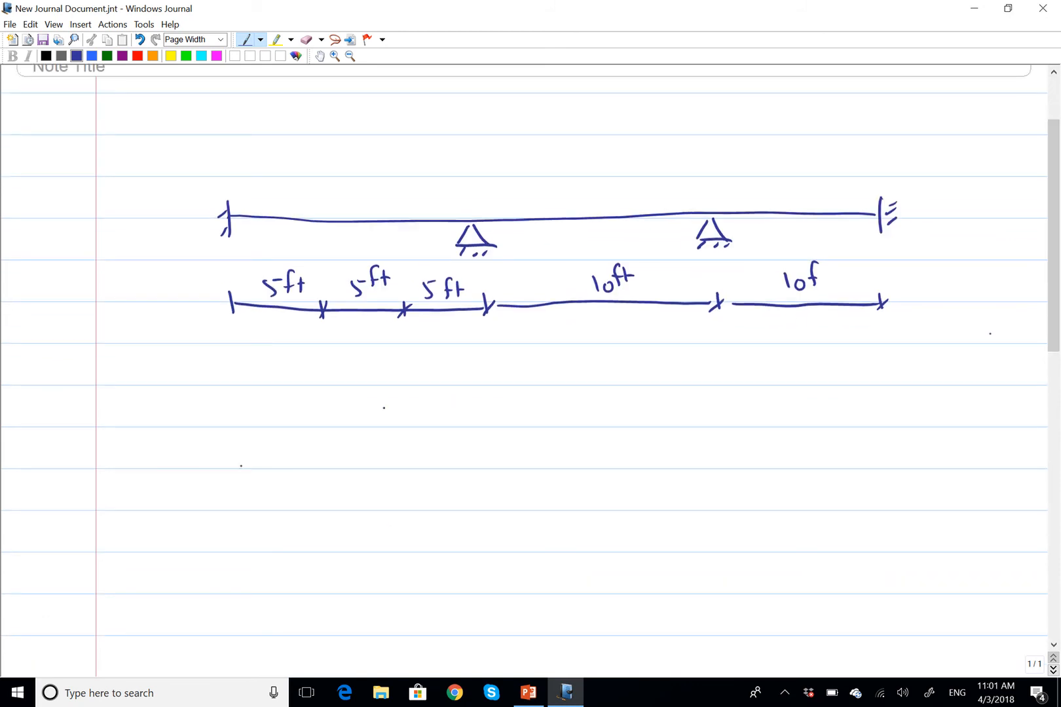
drag(235, 468, 894, 472)
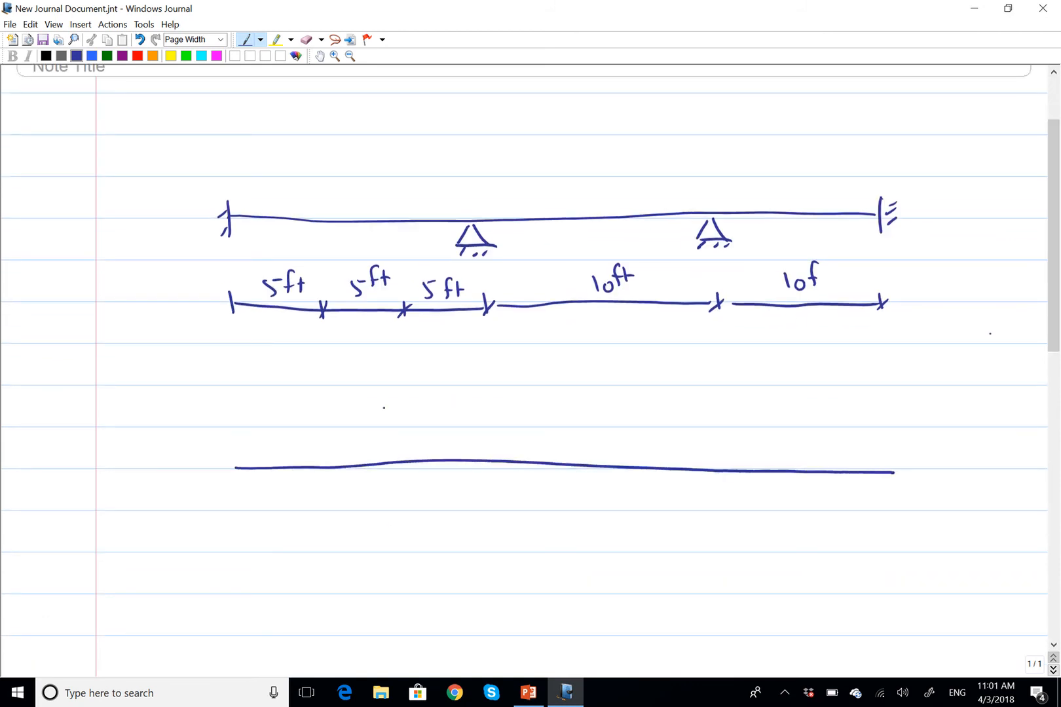
drag(840, 634, 848, 638)
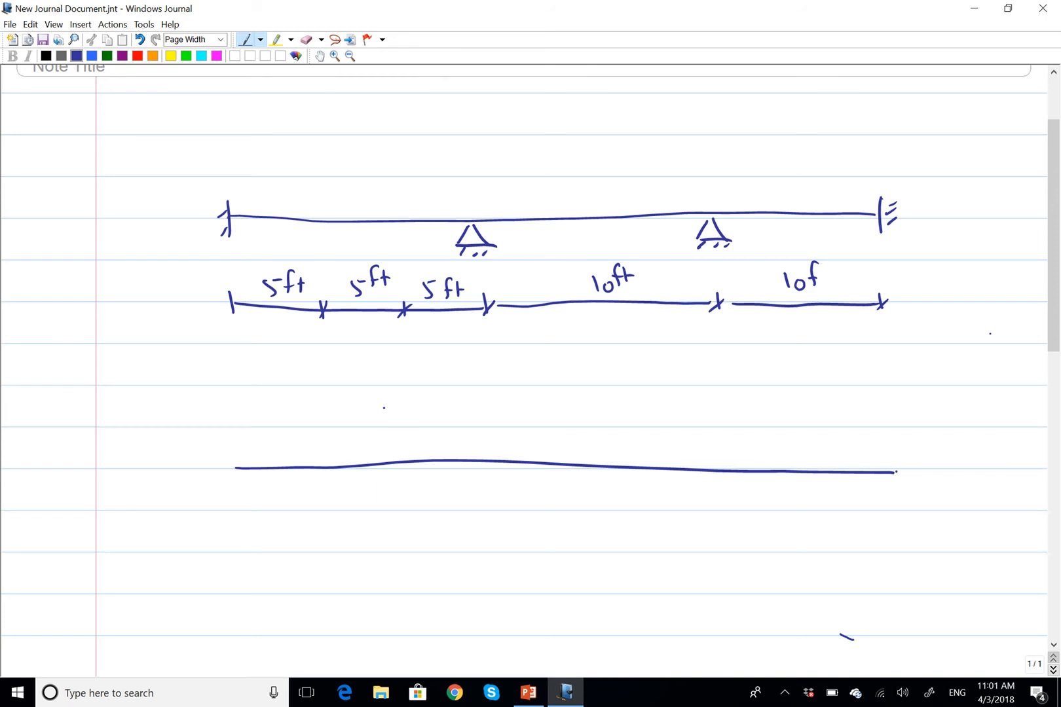
mouse_move(896, 471)
mouse_down()
mouse_move(823, 415)
mouse_move(711, 467)
mouse_move(611, 404)
mouse_move(483, 461)
mouse_move(430, 424)
mouse_move(308, 426)
mouse_move(236, 467)
mouse_up()
click(698, 466)
click(467, 447)
click(280, 419)
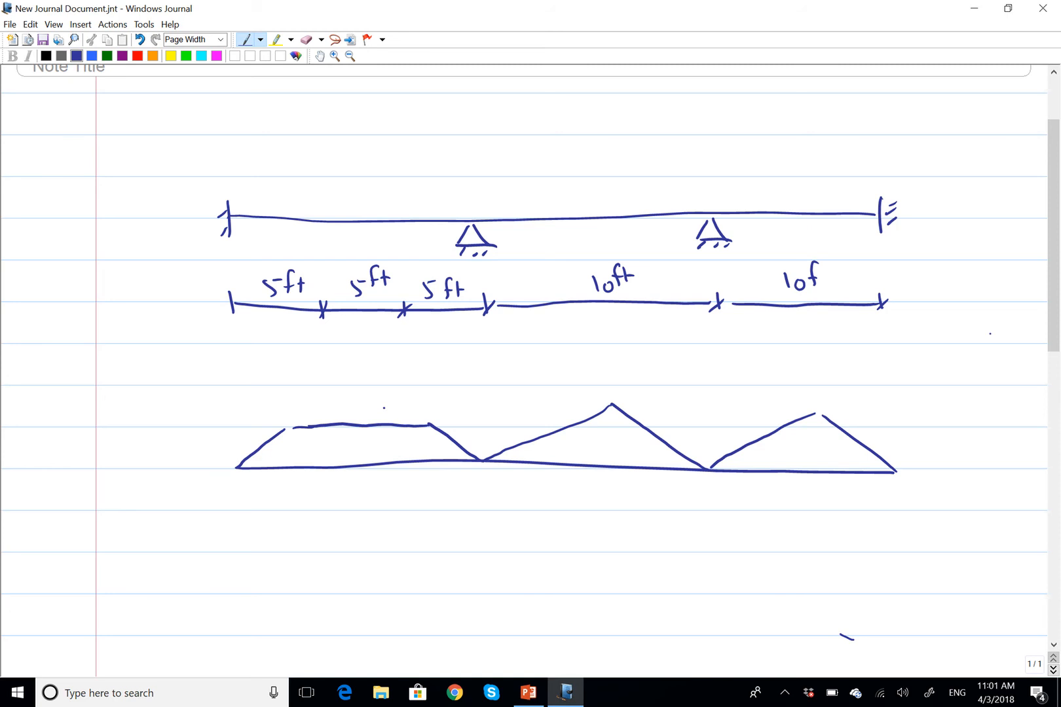
- Write the dead load "D = 10k/ft" above the right span's triangular load
drag(844, 391, 846, 404)
mouse_move(851, 388)
mouse_down()
mouse_move(866, 398)
mouse_move(854, 406)
mouse_move(887, 396)
mouse_up()
drag(877, 404, 891, 404)
mouse_move(904, 389)
mouse_down()
mouse_move(906, 406)
mouse_move(916, 395)
mouse_up()
mouse_move(935, 382)
mouse_down()
mouse_move(929, 404)
mouse_move(933, 394)
mouse_up()
mouse_move(944, 386)
mouse_down()
mouse_move(952, 399)
mouse_move(928, 406)
mouse_move(947, 406)
mouse_up()
mouse_move(960, 378)
mouse_down()
mouse_move(951, 409)
mouse_move(973, 396)
mouse_up()
mouse_move(983, 386)
mouse_down()
mouse_move(982, 408)
mouse_move(989, 395)
mouse_up()
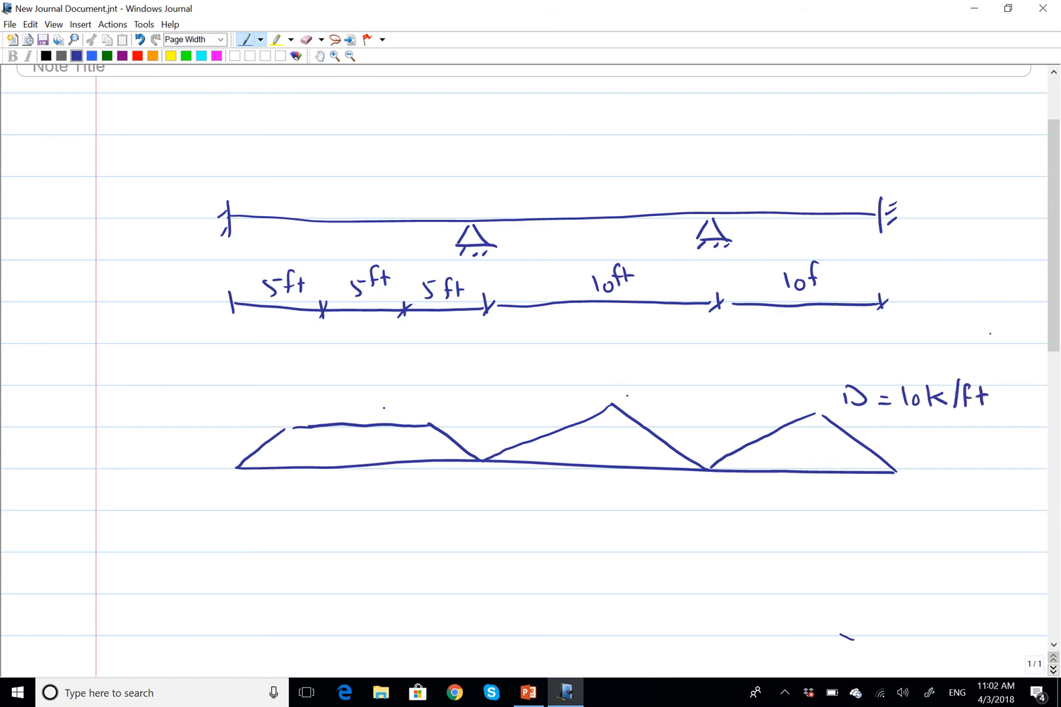
- Write the dead loads "D=20k/ft" above the middle triangle and "D=10k/ft" above the left trapezoid
drag(626, 390, 626, 404)
mouse_move(626, 389)
mouse_down()
mouse_move(627, 404)
mouse_move(656, 393)
mouse_up()
drag(647, 403, 710, 405)
mouse_move(722, 378)
mouse_down()
mouse_move(719, 406)
mouse_move(738, 406)
mouse_up()
drag(733, 394, 746, 393)
mouse_move(366, 392)
mouse_down()
mouse_move(368, 411)
mouse_move(402, 399)
mouse_move(411, 408)
mouse_up()
drag(423, 397, 452, 410)
mouse_move(472, 389)
mouse_down()
mouse_move(465, 408)
mouse_move(478, 403)
mouse_up()
mouse_move(483, 394)
mouse_down()
mouse_move(483, 408)
mouse_move(493, 400)
mouse_up()
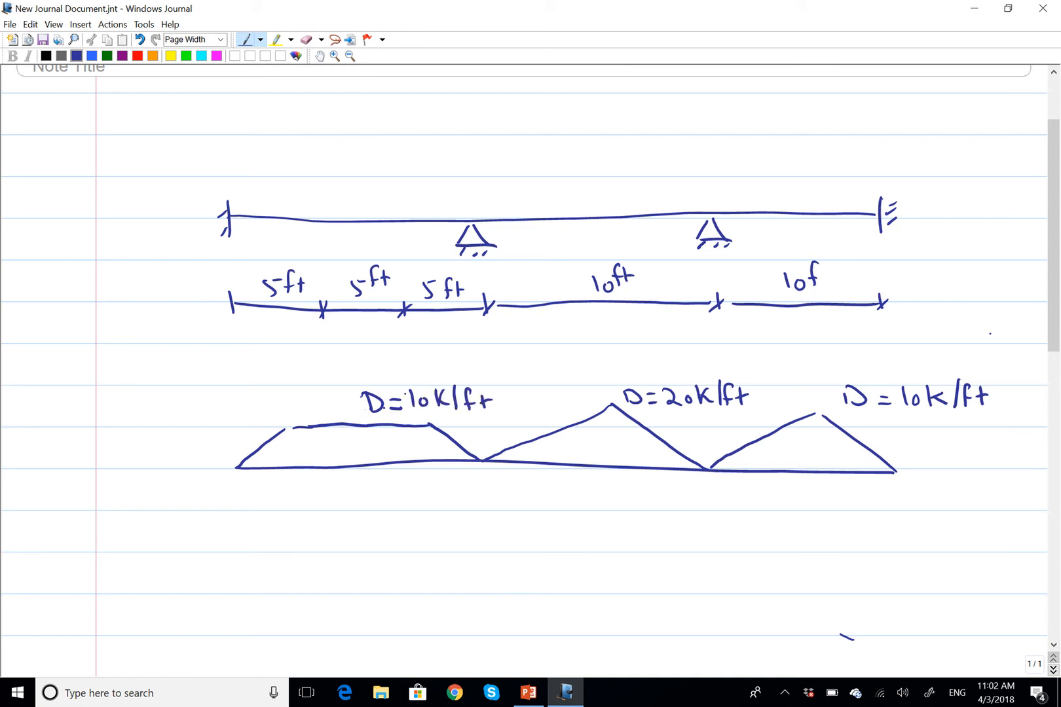
- Write the live load "L = 5k/ft" above the left span's dead load label
mouse_move(362, 363)
mouse_down()
mouse_move(364, 380)
mouse_move(380, 381)
mouse_up()
drag(393, 376, 394, 376)
drag(394, 379, 399, 371)
mouse_move(390, 377)
mouse_down()
mouse_move(406, 380)
mouse_move(419, 359)
mouse_move(430, 377)
mouse_up()
drag(441, 358, 447, 375)
drag(454, 371, 469, 364)
mouse_move(474, 357)
mouse_down()
mouse_move(473, 377)
mouse_move(487, 359)
mouse_up()
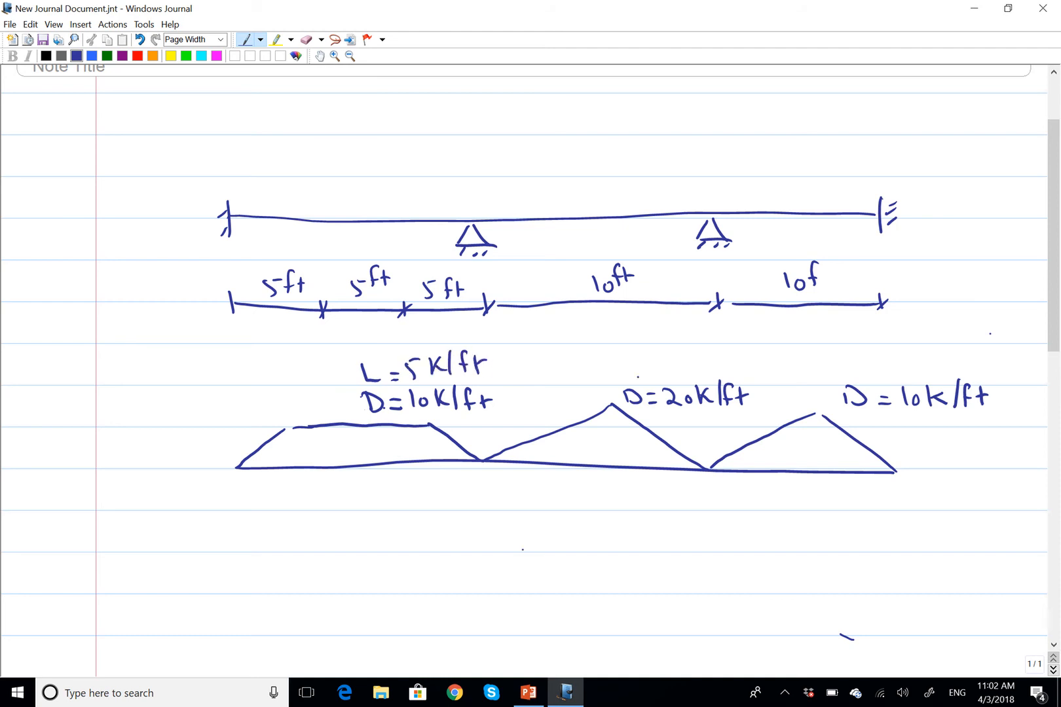
- Write the live load "L = 10k/ft" above the middle span's dead load label
mouse_move(621, 359)
mouse_down()
mouse_move(625, 379)
mouse_move(638, 378)
mouse_up()
drag(650, 372, 660, 371)
drag(651, 377, 674, 372)
drag(682, 363, 683, 362)
drag(695, 354, 698, 362)
drag(699, 362, 713, 366)
drag(732, 350, 726, 372)
drag(725, 367, 744, 374)
drag(739, 365, 753, 362)
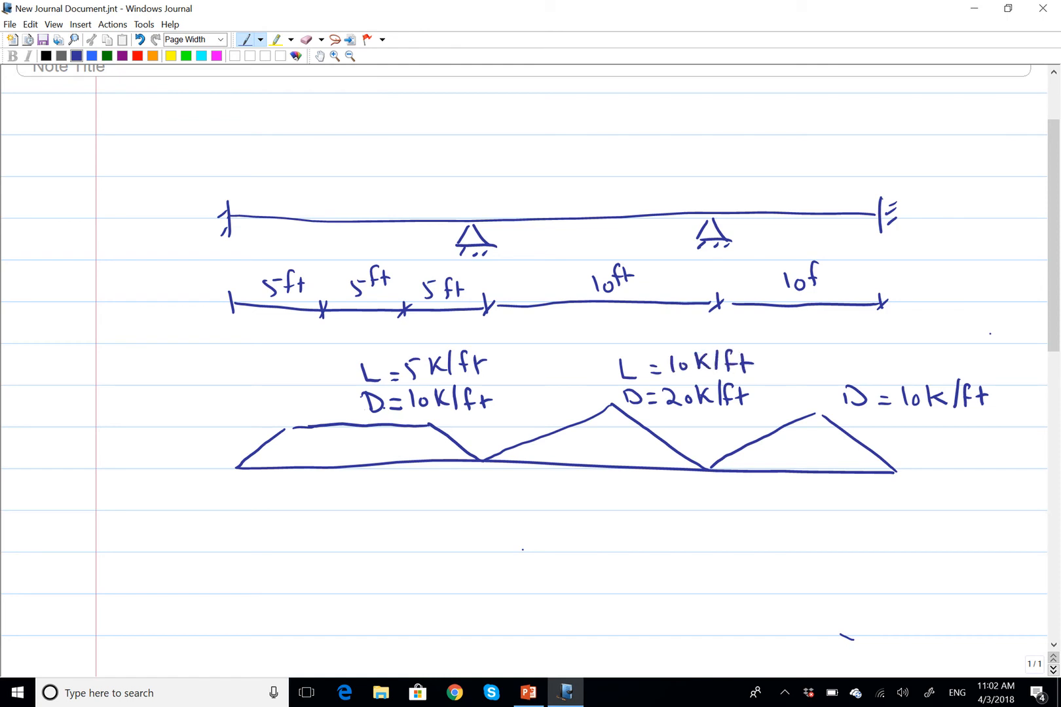
- Write the live load "L = 5k/ft" above the right span's dead load label
mouse_move(843, 357)
mouse_down()
mouse_move(863, 373)
mouse_move(885, 365)
mouse_up()
mouse_move(871, 372)
mouse_down()
mouse_move(899, 372)
mouse_move(916, 353)
mouse_move(923, 371)
mouse_up()
mouse_move(938, 353)
mouse_down()
mouse_move(926, 364)
mouse_move(944, 371)
mouse_up()
mouse_move(949, 345)
mouse_down()
mouse_move(945, 375)
mouse_move(966, 362)
mouse_up()
scroll(969, 357, up, 3)
mouse_move(971, 352)
mouse_down()
mouse_move(971, 368)
mouse_move(975, 359)
mouse_up()
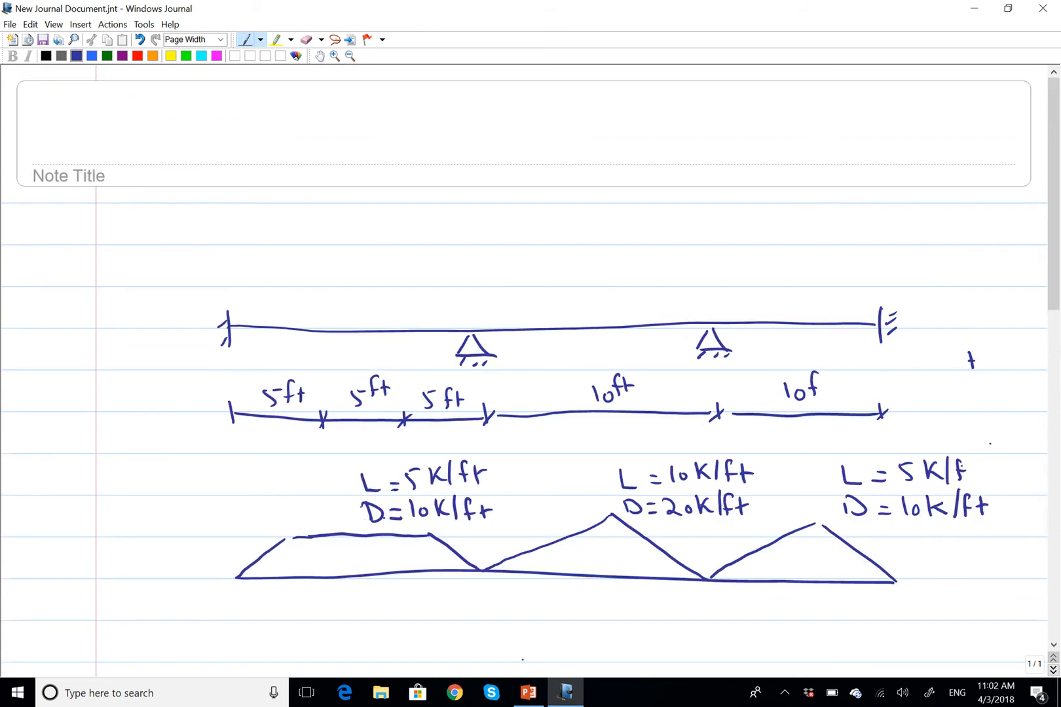
mouse_move(970, 462)
mouse_down()
mouse_move(967, 479)
mouse_move(978, 471)
mouse_up()
- Minimize the journal note and launch STAAD.Pro V8i SS6 from the desktop
click(976, 8)
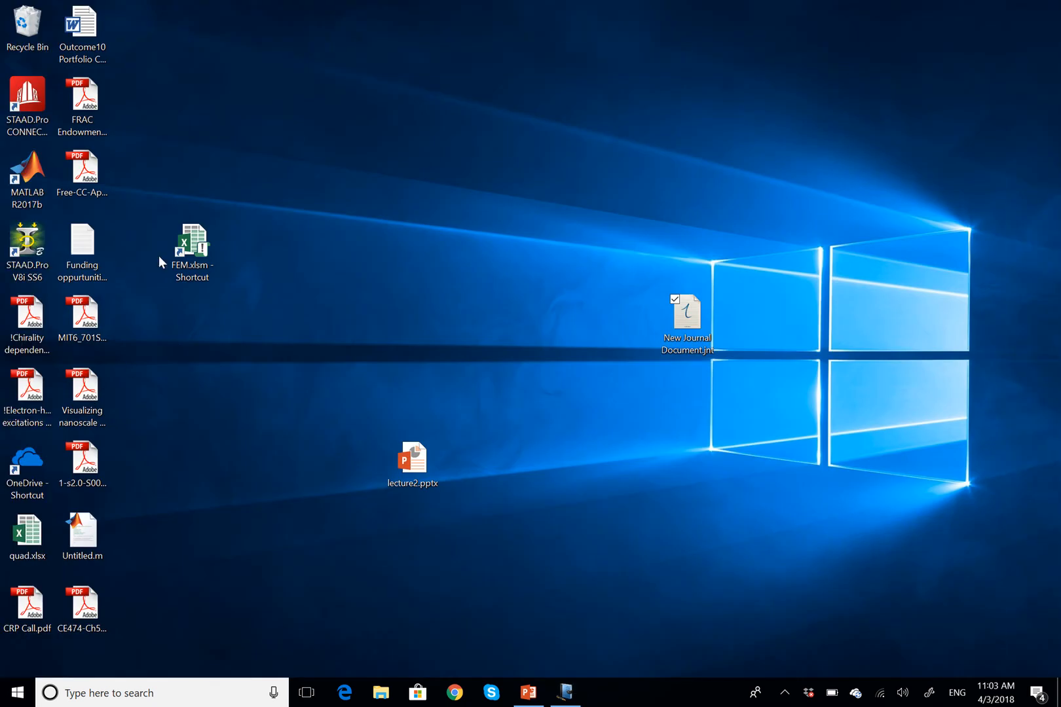
double_click(18, 254)
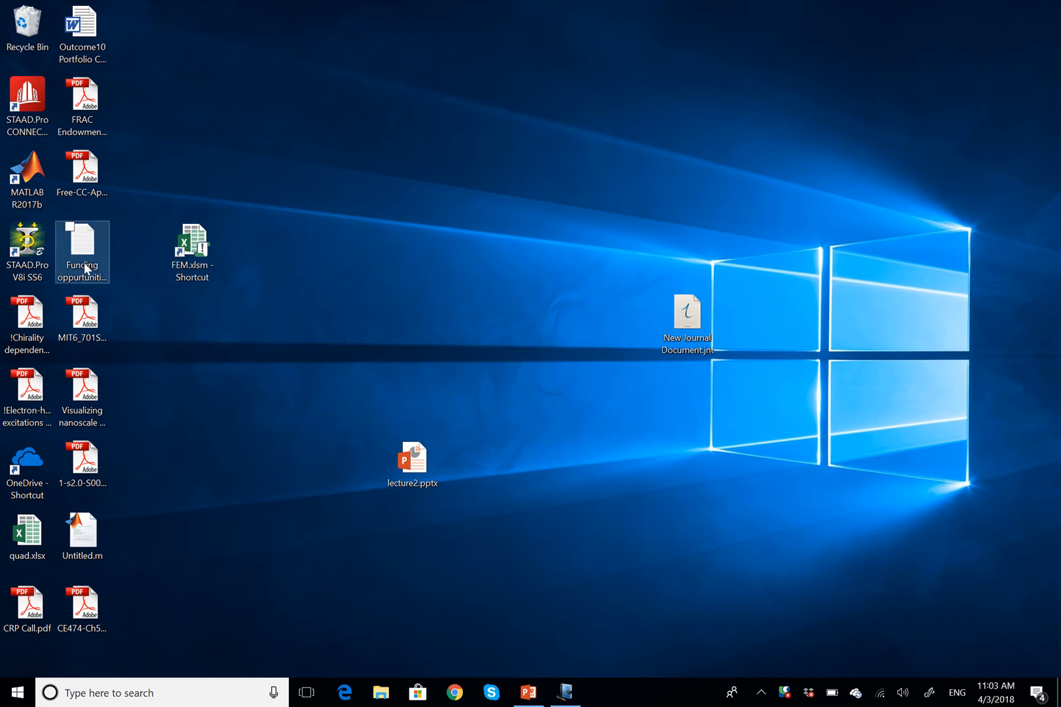
click(26, 259)
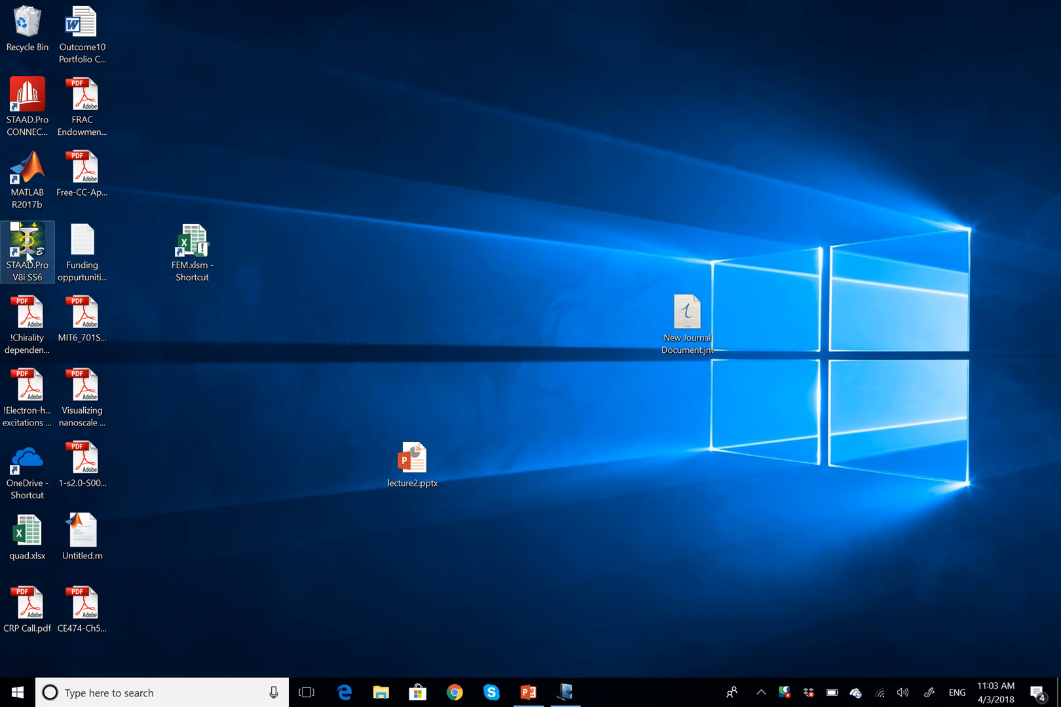
double_click(27, 253)
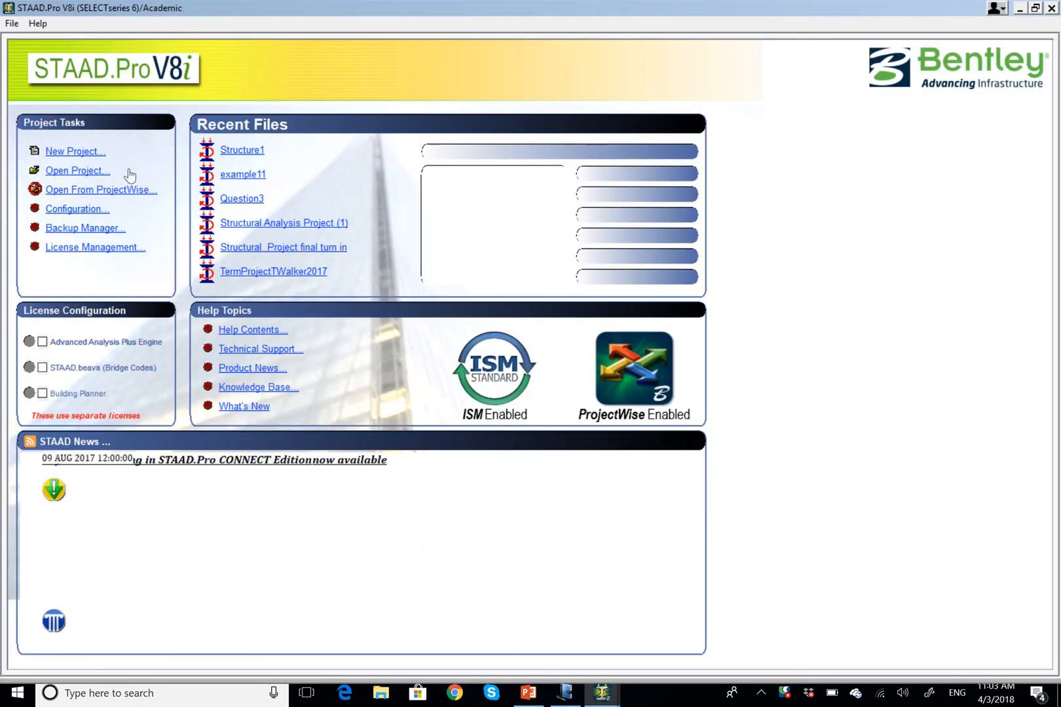
- Create a new Plane model named Structure1 in a new Problem1 folder on the desktop, in foot and KiloPound units, starting with Add Beam
click(73, 151)
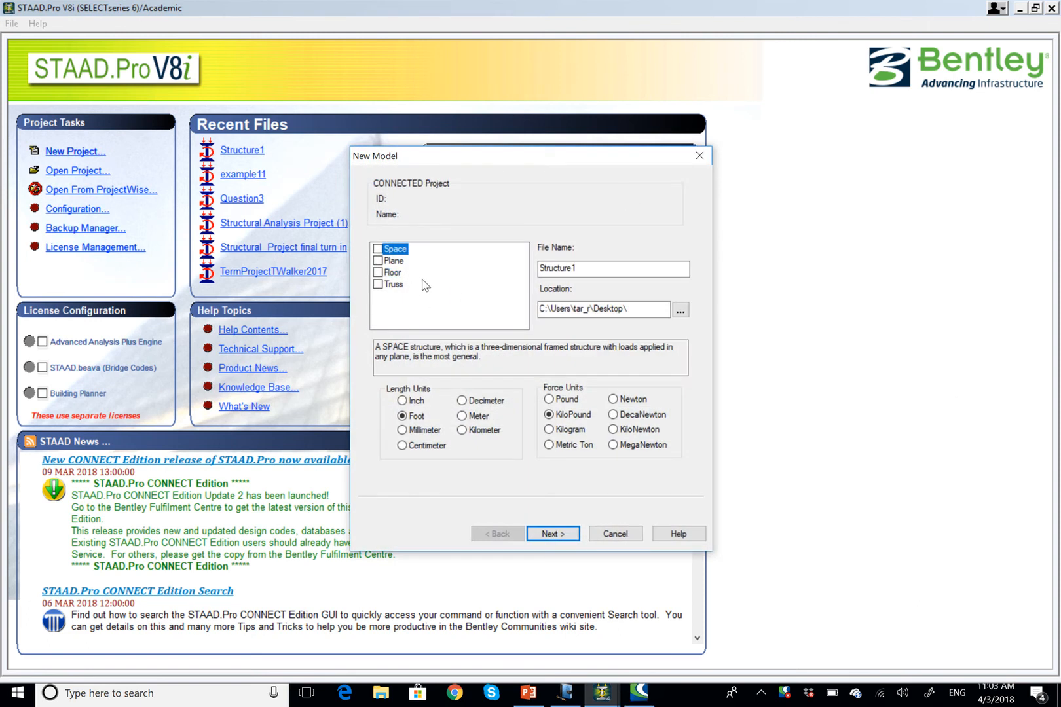
click(378, 261)
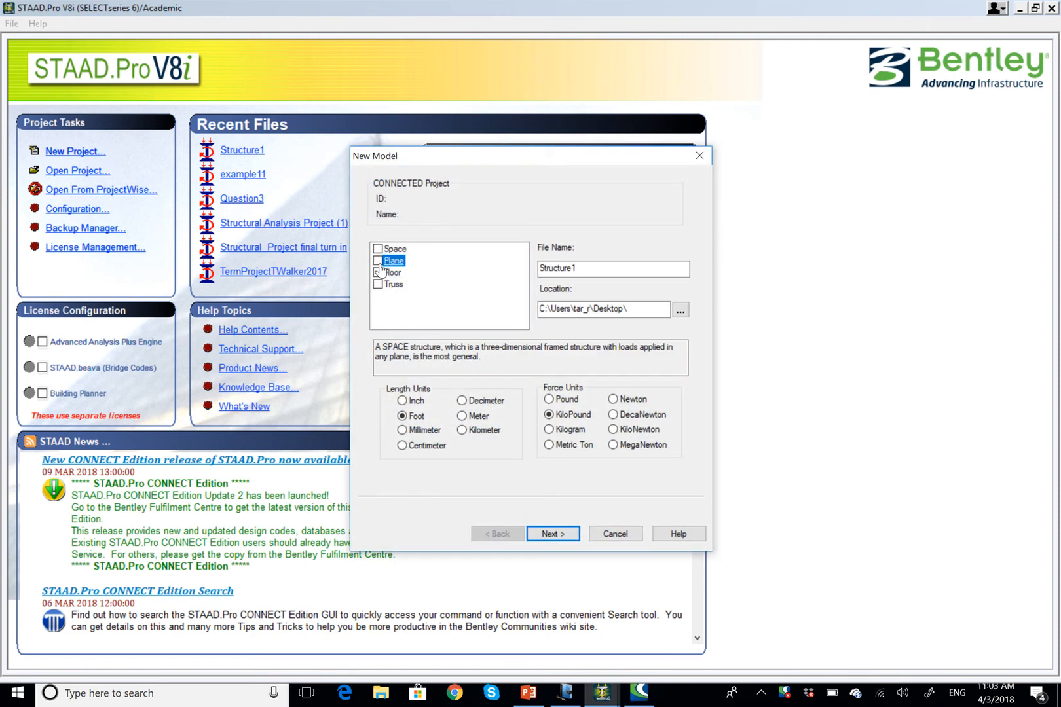
click(643, 310)
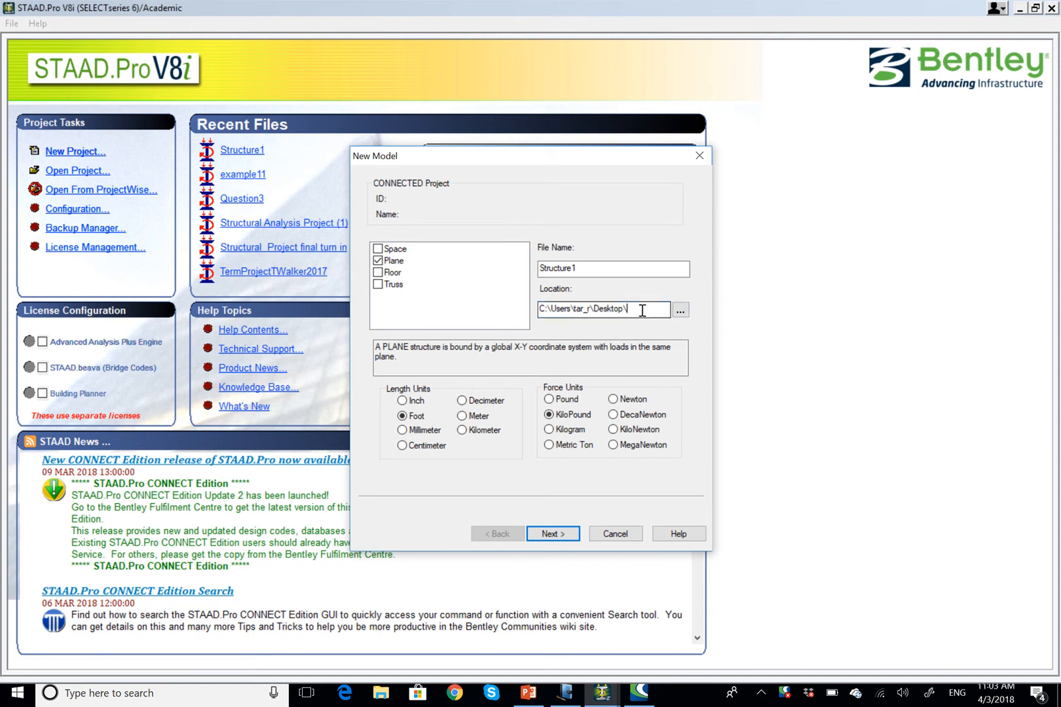
text(Problem1)
click(553, 533)
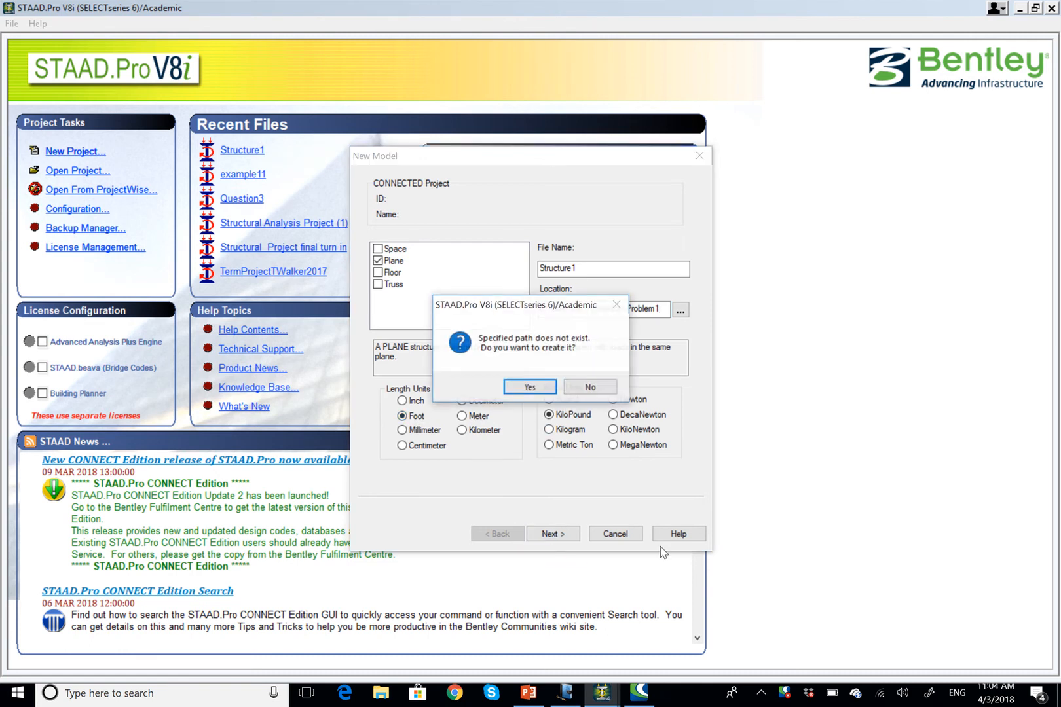
click(530, 388)
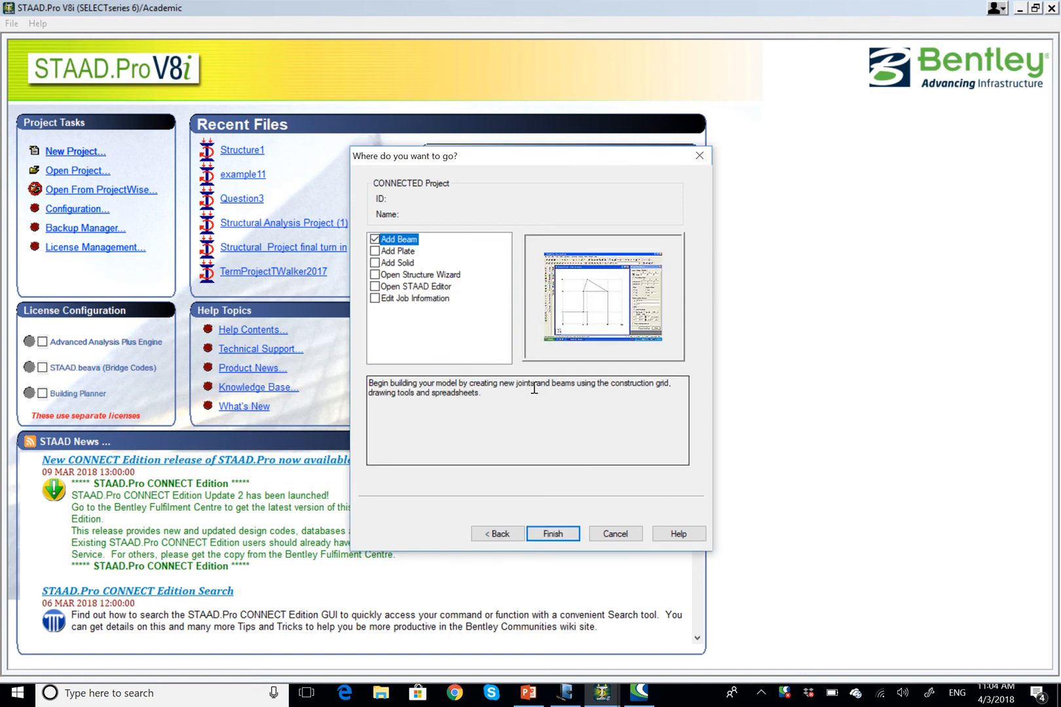
click(550, 534)
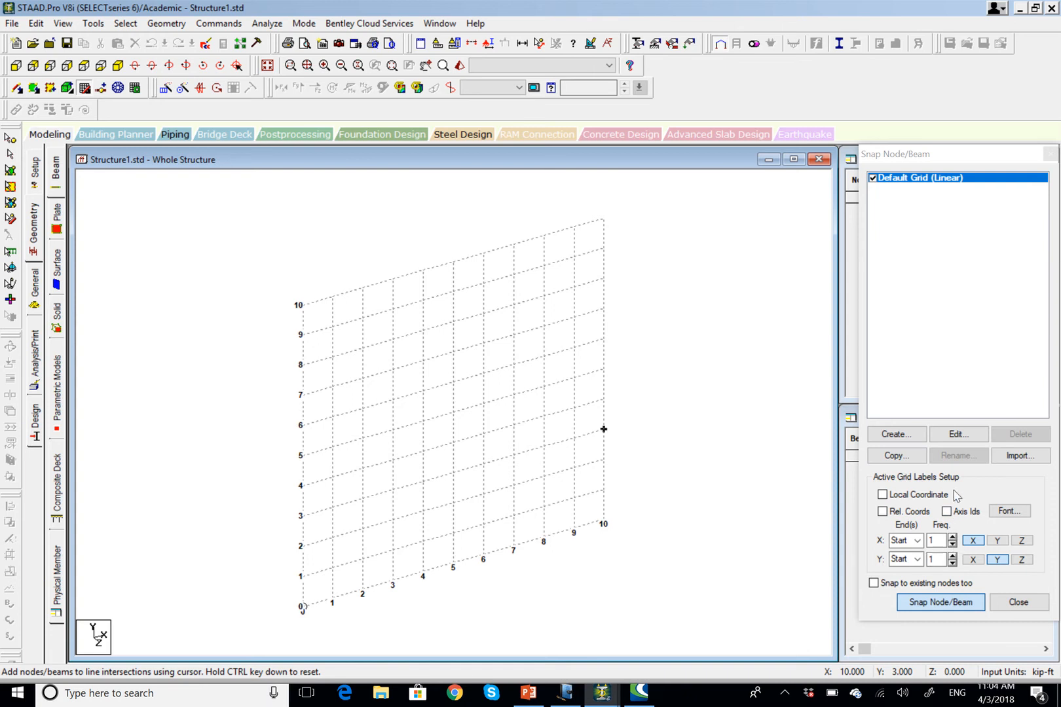
- Edit the default linear grid to have 3 construction lines in X and 1 in Y
click(958, 435)
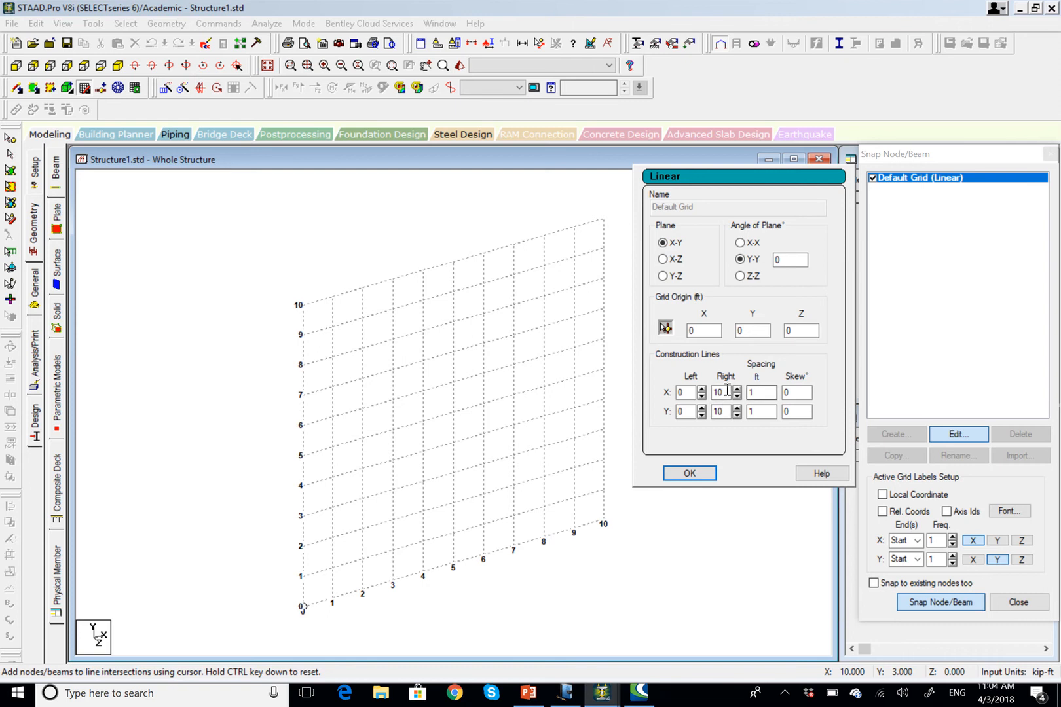
double_click(720, 392)
text(3)
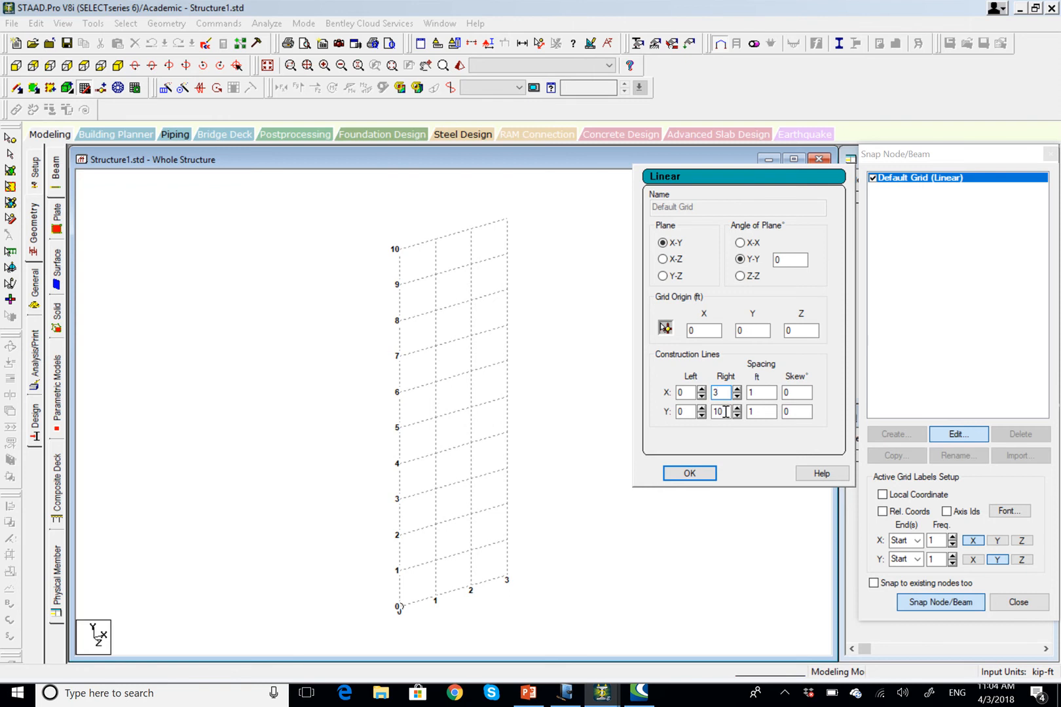
double_click(720, 411)
text(1)
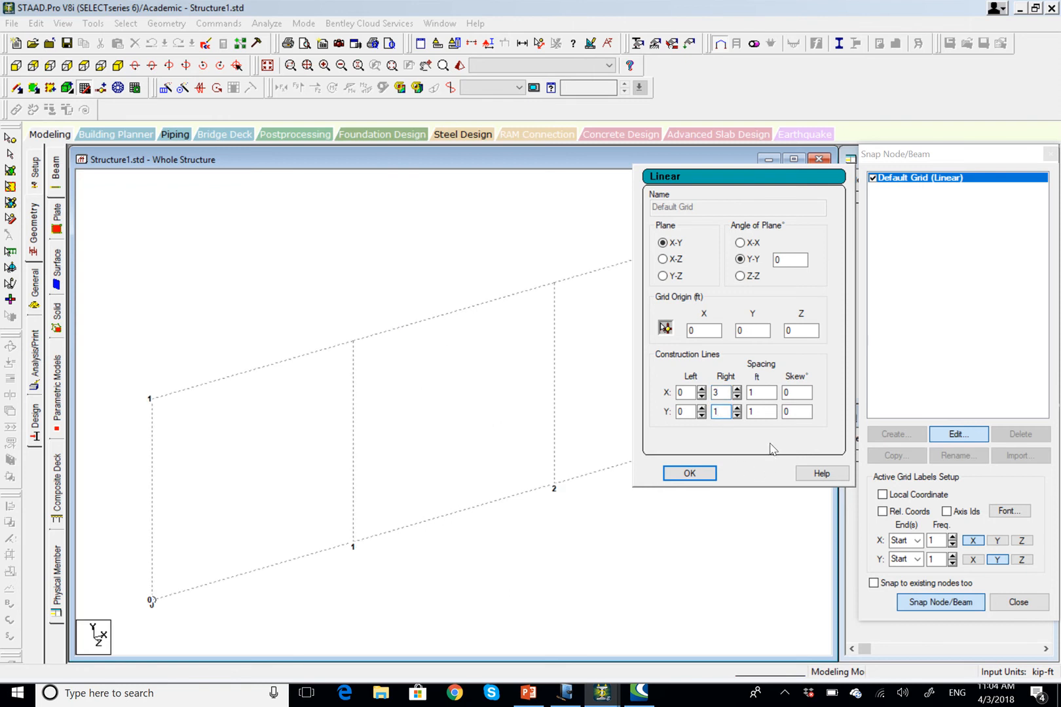
- Set the grid's X direction to 7 construction lines at 5 ft spacing and accept the grid settings
double_click(759, 392)
double_click(727, 392)
text(6)
key(BackSpace)
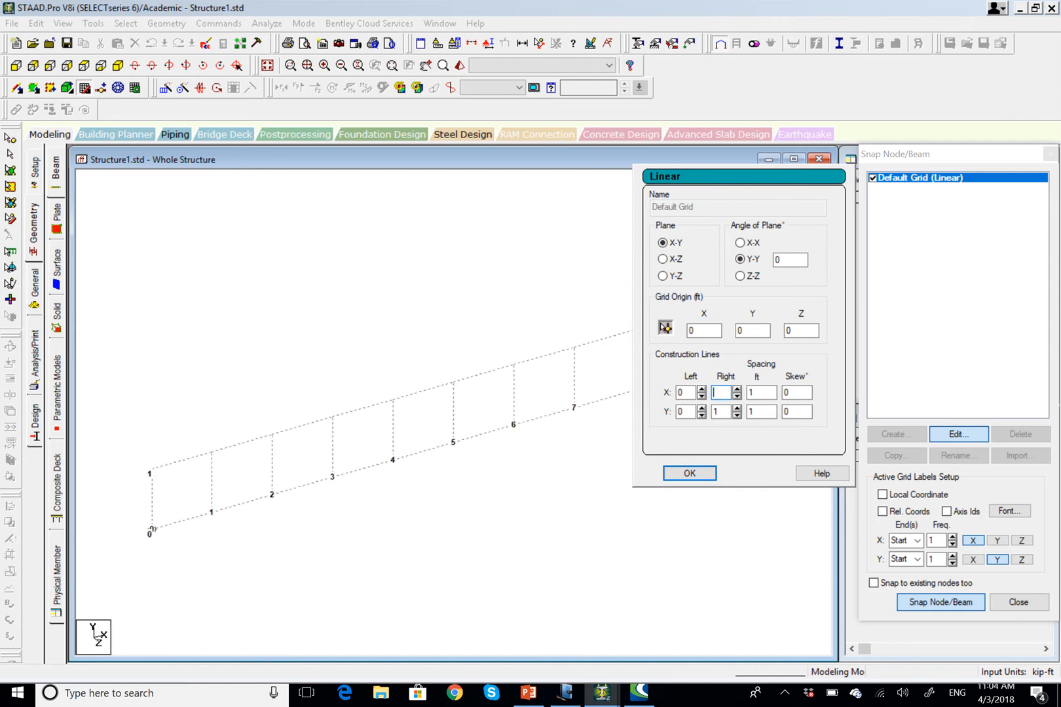
text(7)
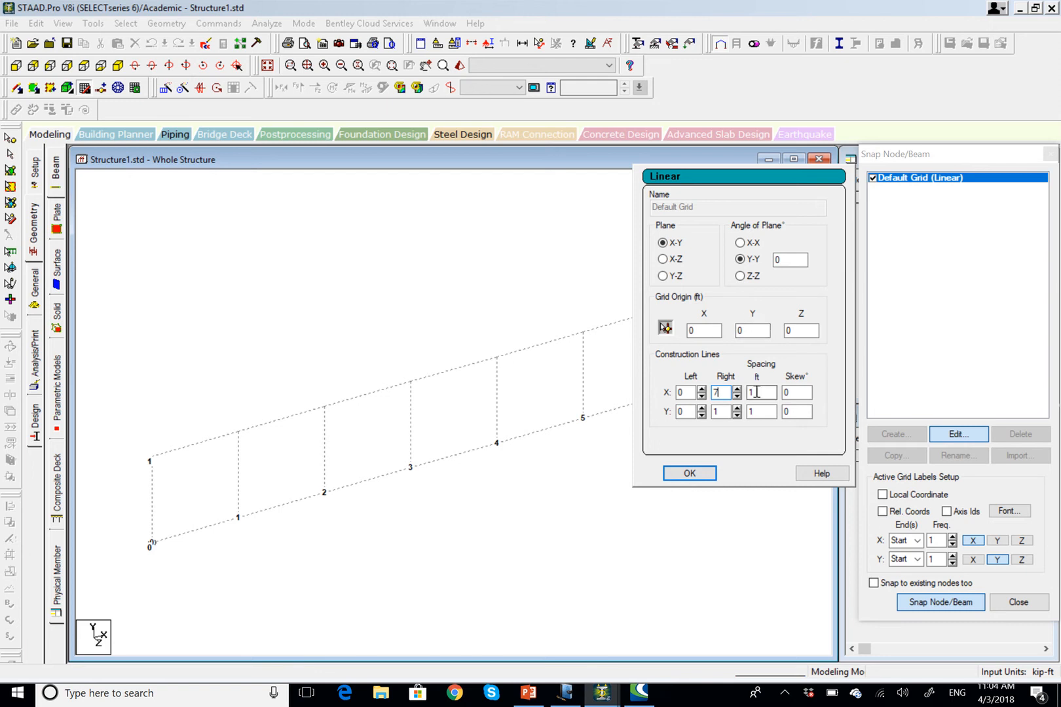
key(Tab)
text(5)
click(689, 473)
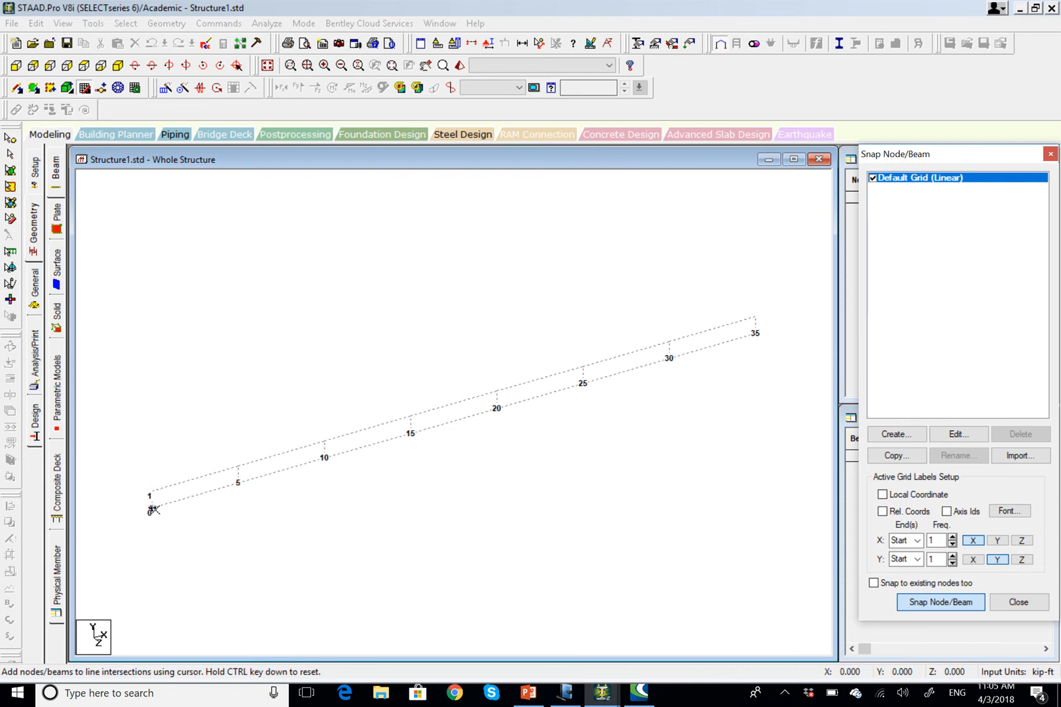
- Draw three consecutive beams along the grid's base line with nodes at X = 0, 15, 25 and 35 ft, and close the snap grid
click(152, 509)
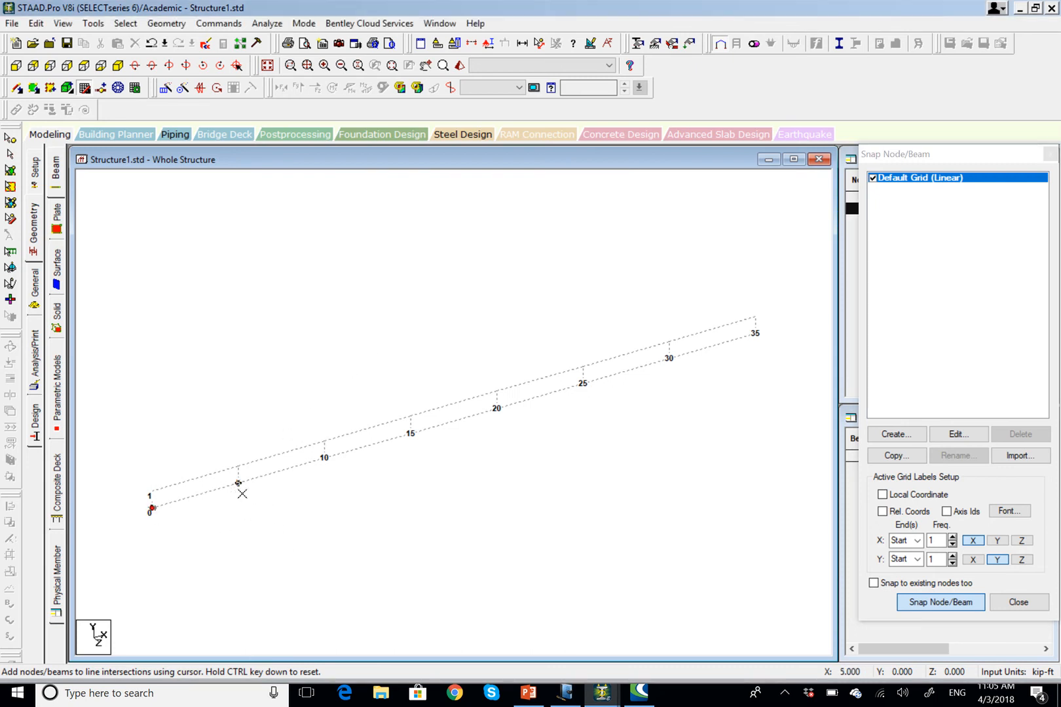
click(411, 433)
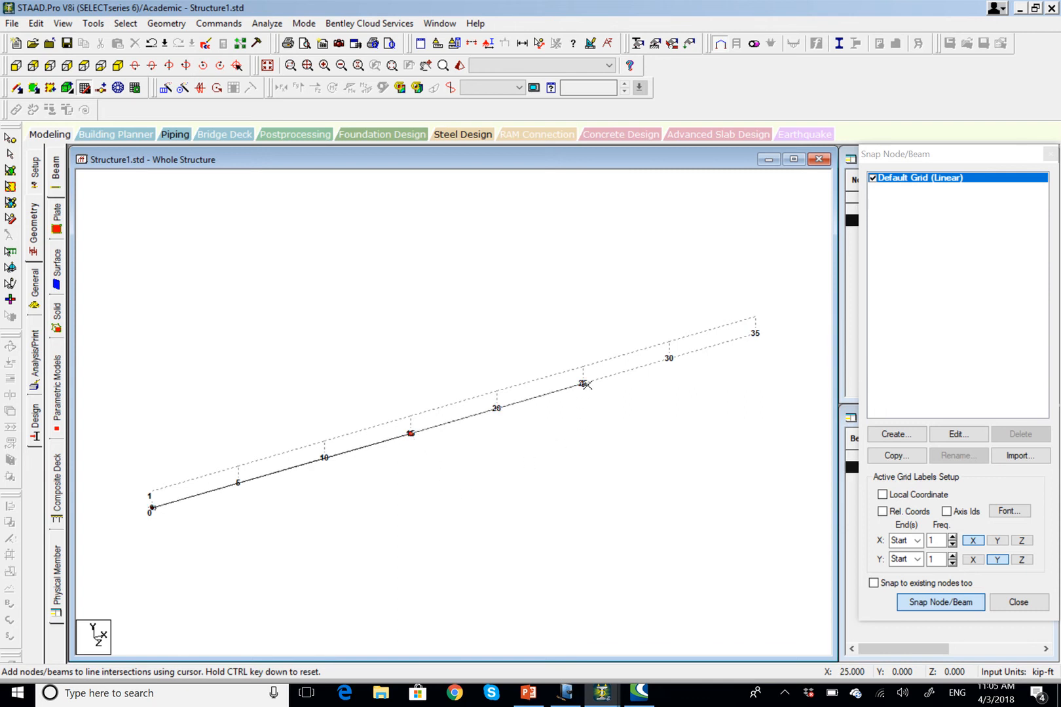
click(587, 385)
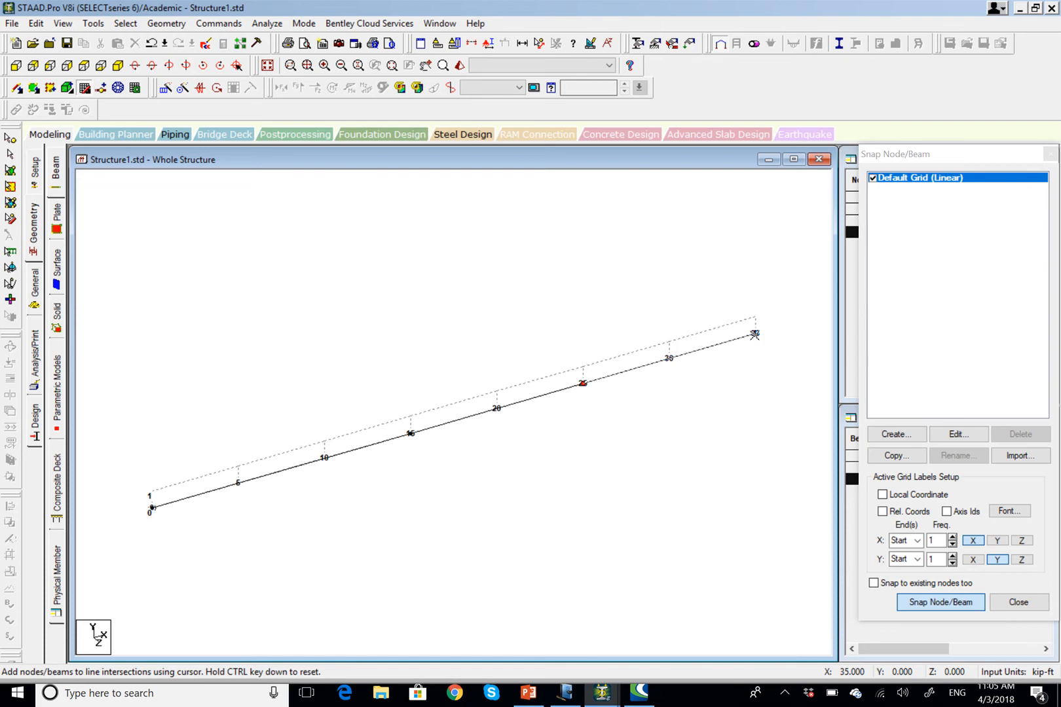
click(754, 335)
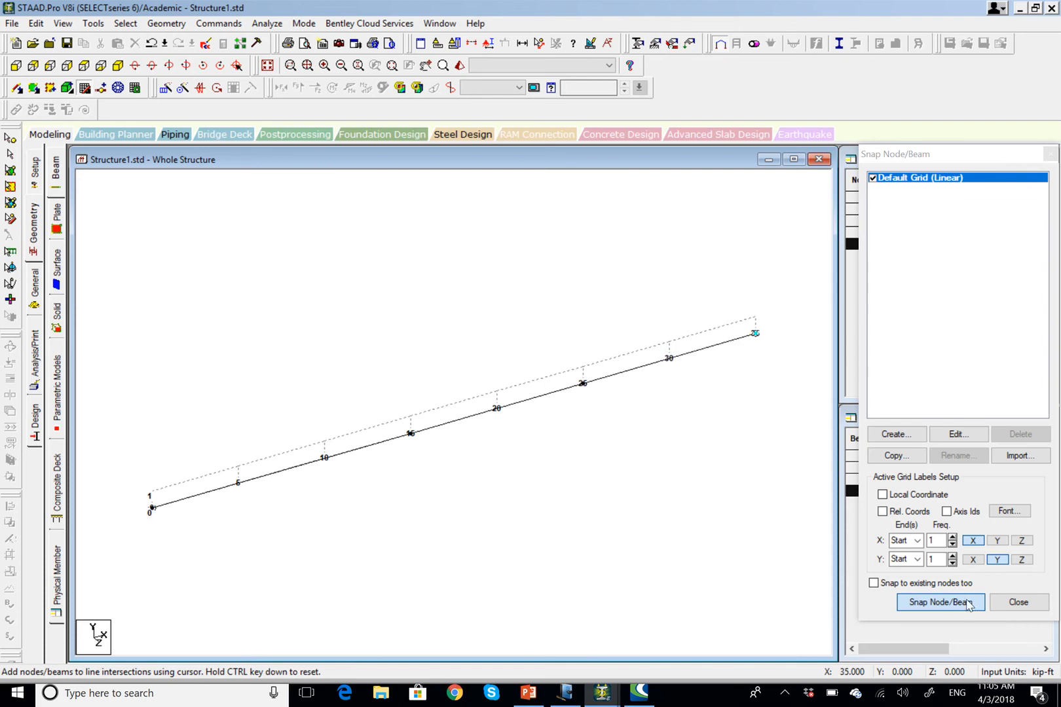
click(1018, 602)
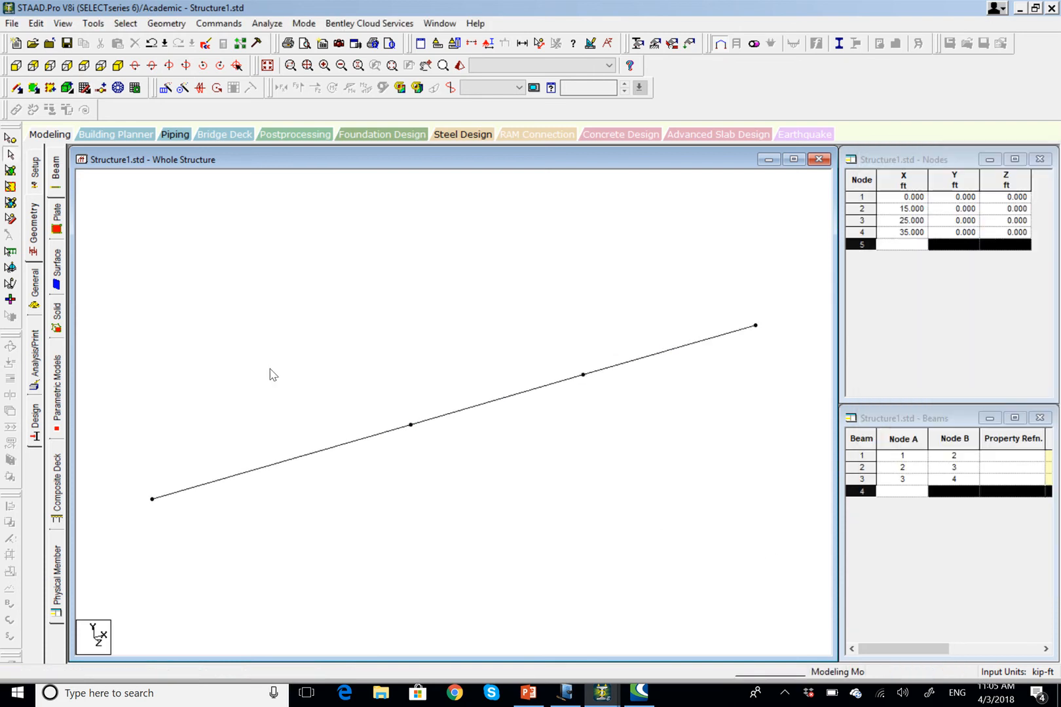
- View the structure from the front and check the length of each member in the beam table
click(16, 66)
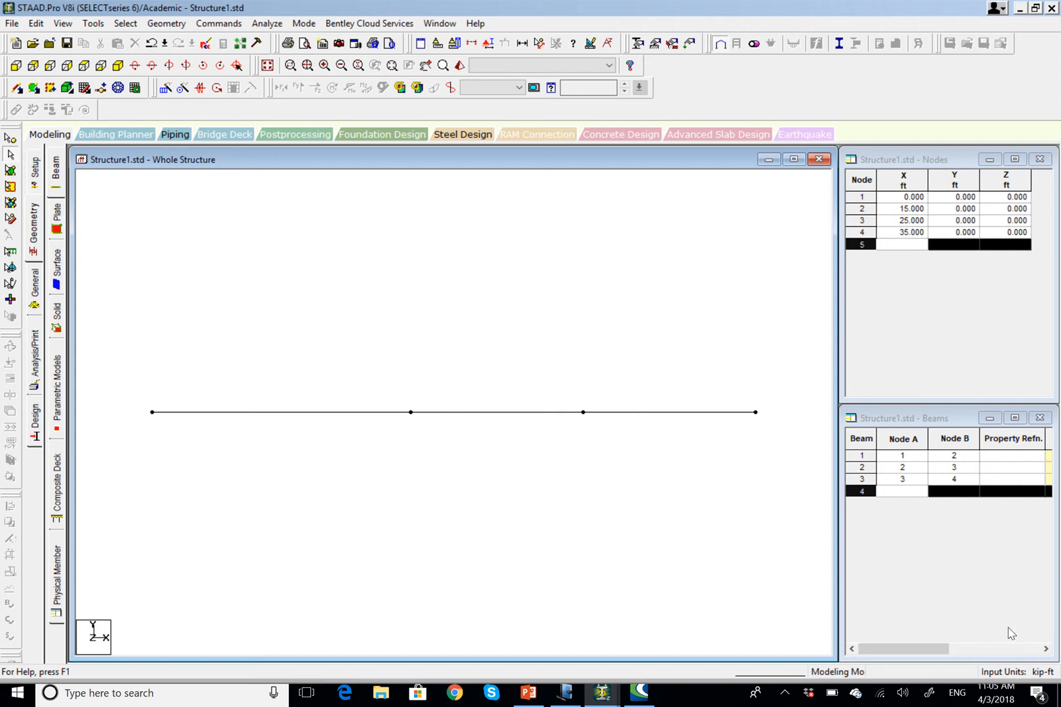
click(929, 638)
click(1007, 648)
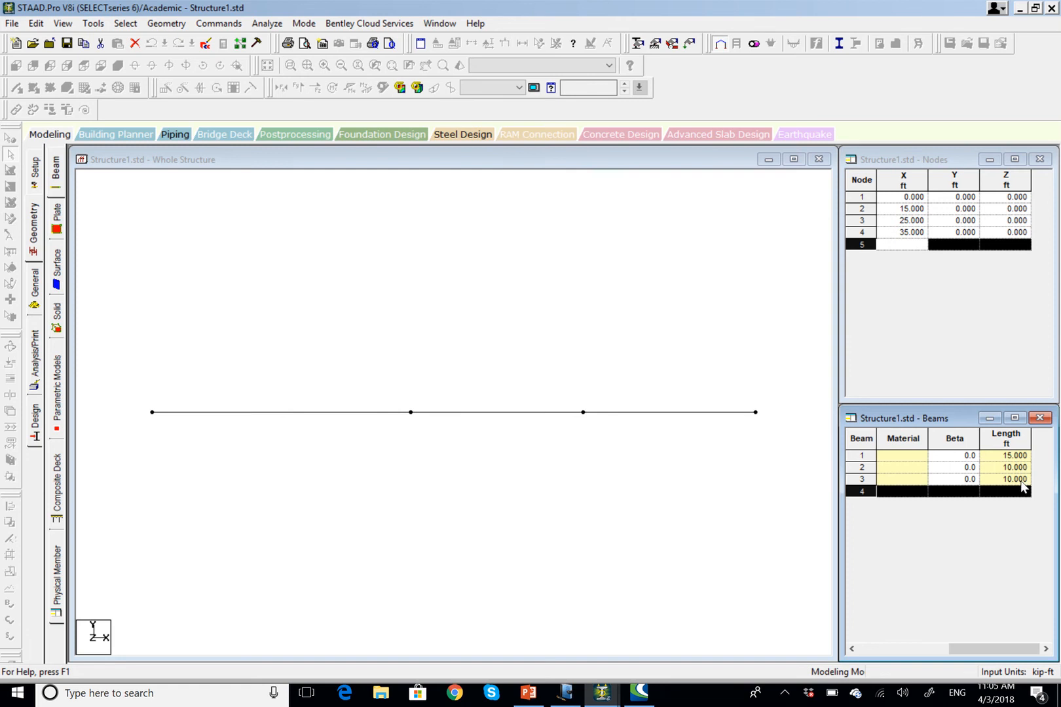
drag(970, 648, 890, 645)
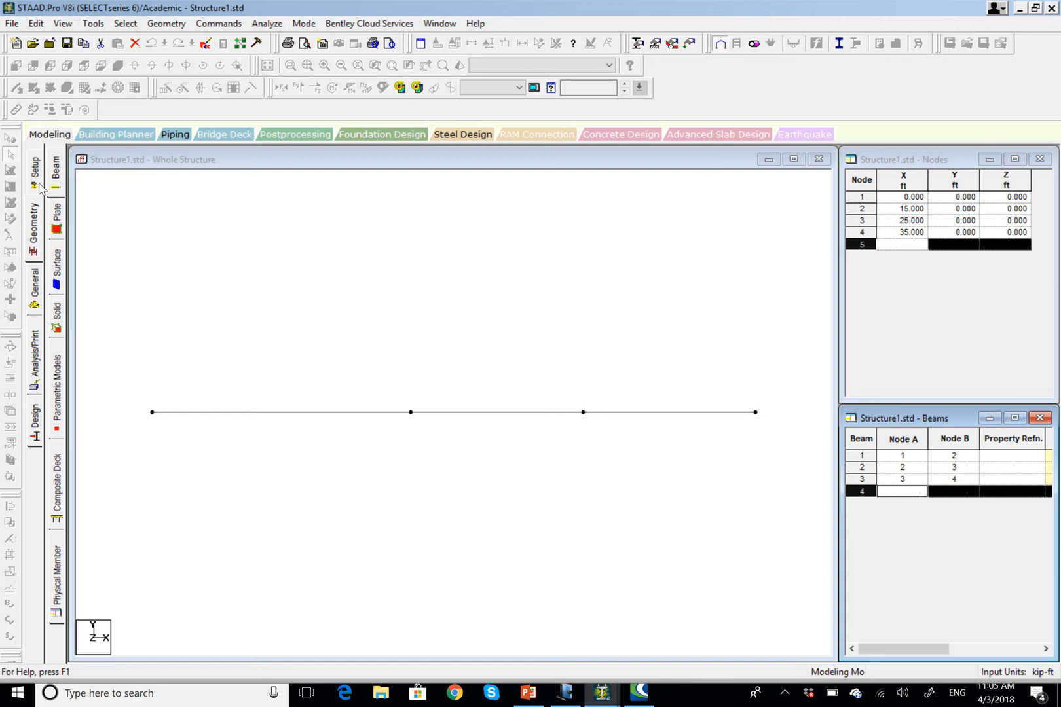
- Open the section property settings for the whole structure
click(41, 237)
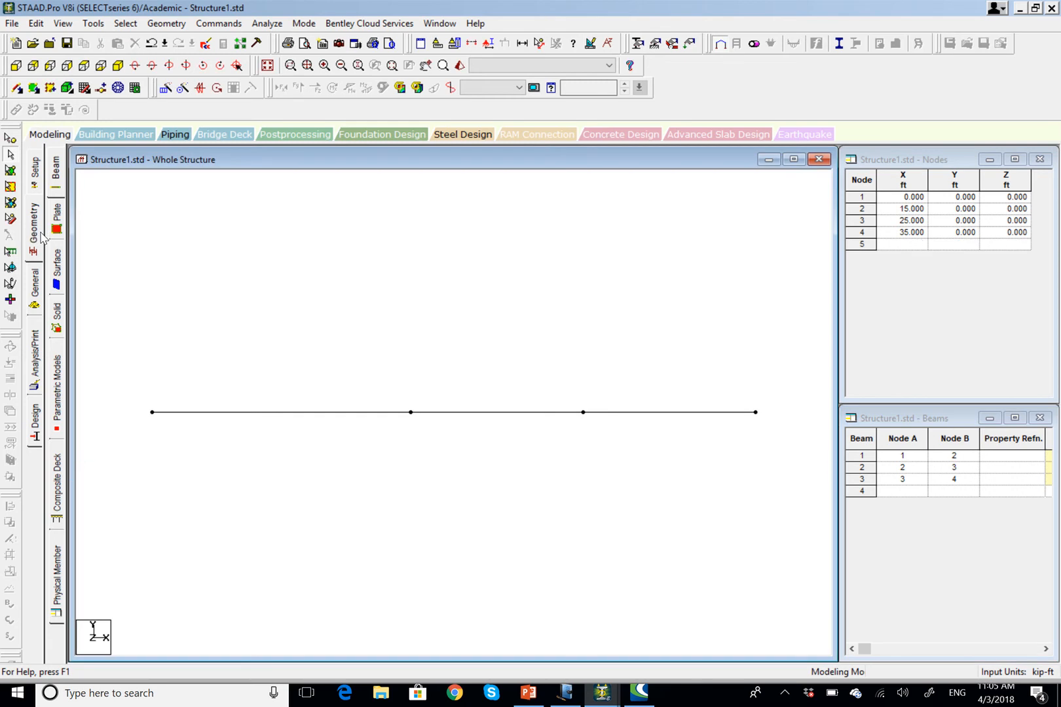
click(36, 285)
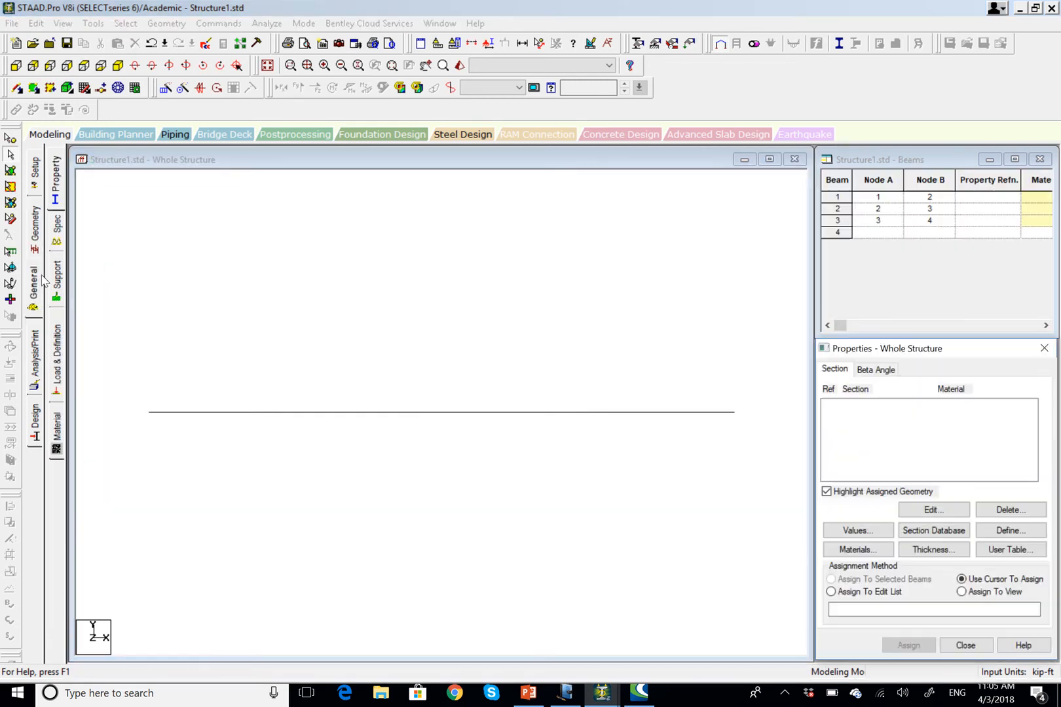
click(60, 181)
- Switch to the Windows Journal note, write 30" x 20" above the second and third spans, and return to STAAD.Pro
click(566, 693)
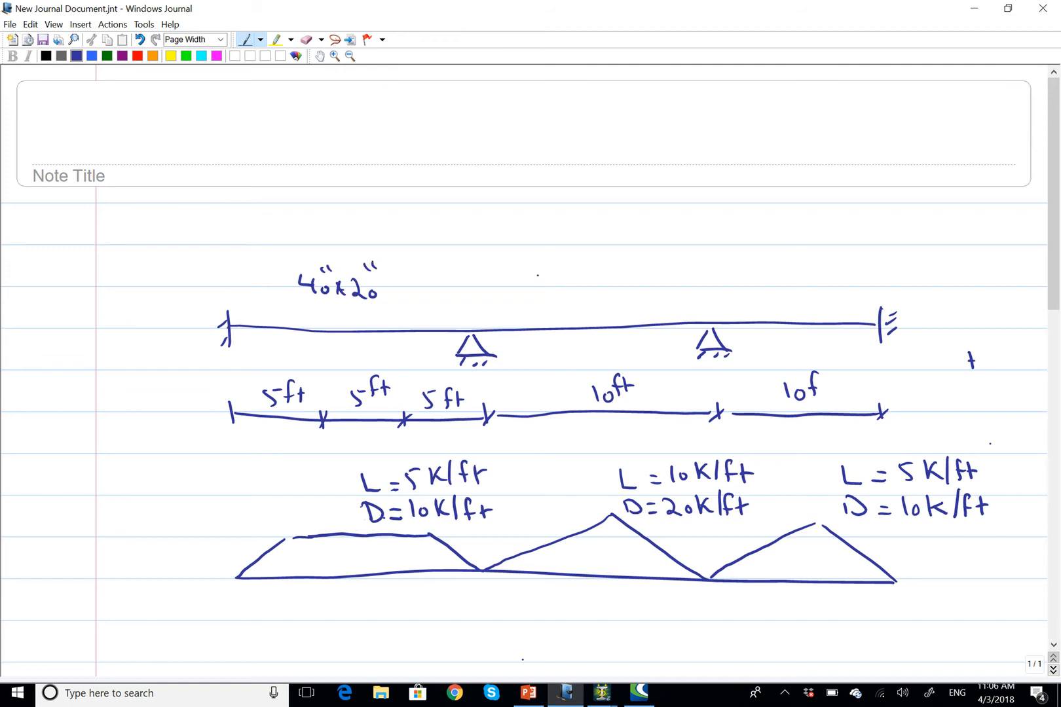
drag(528, 270, 529, 287)
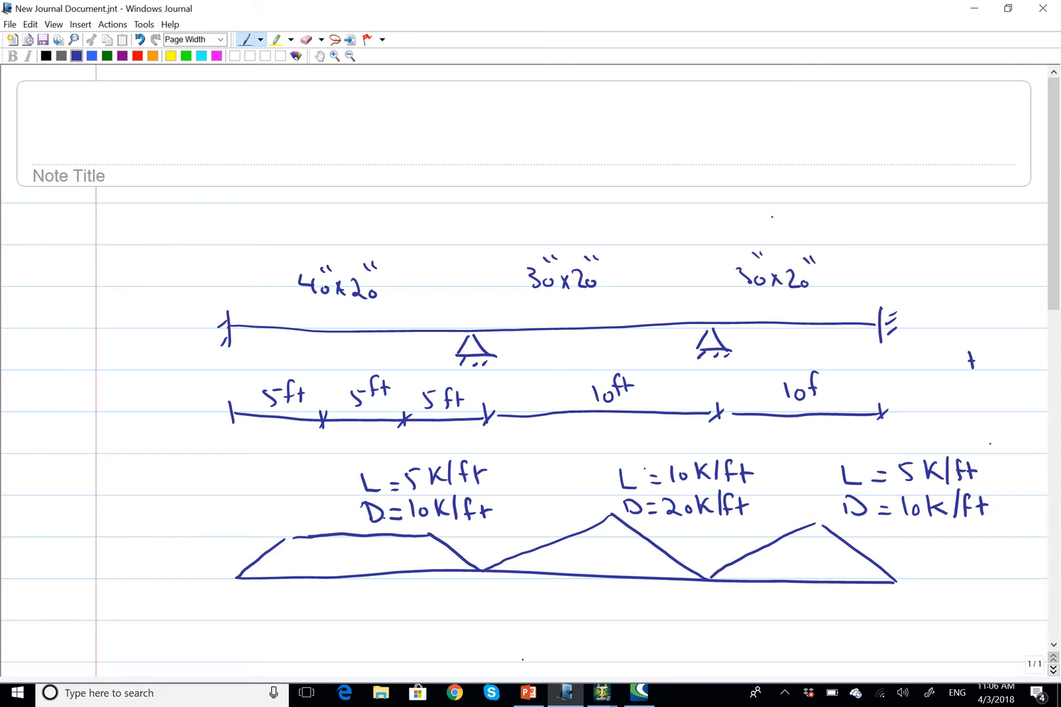
click(979, 11)
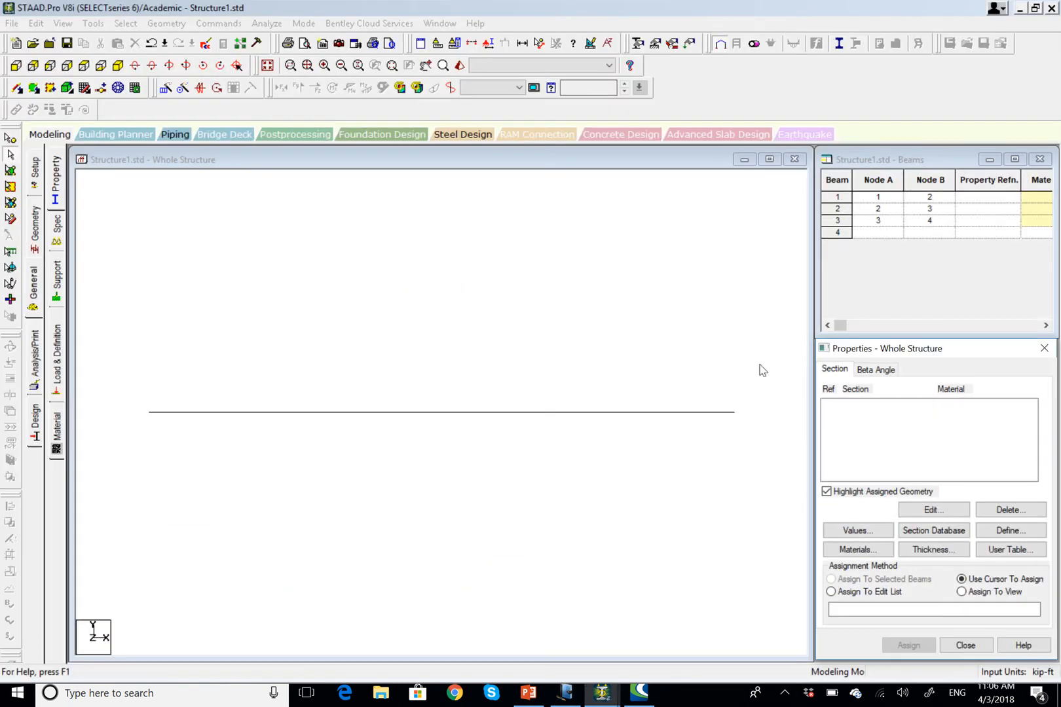
click(1009, 531)
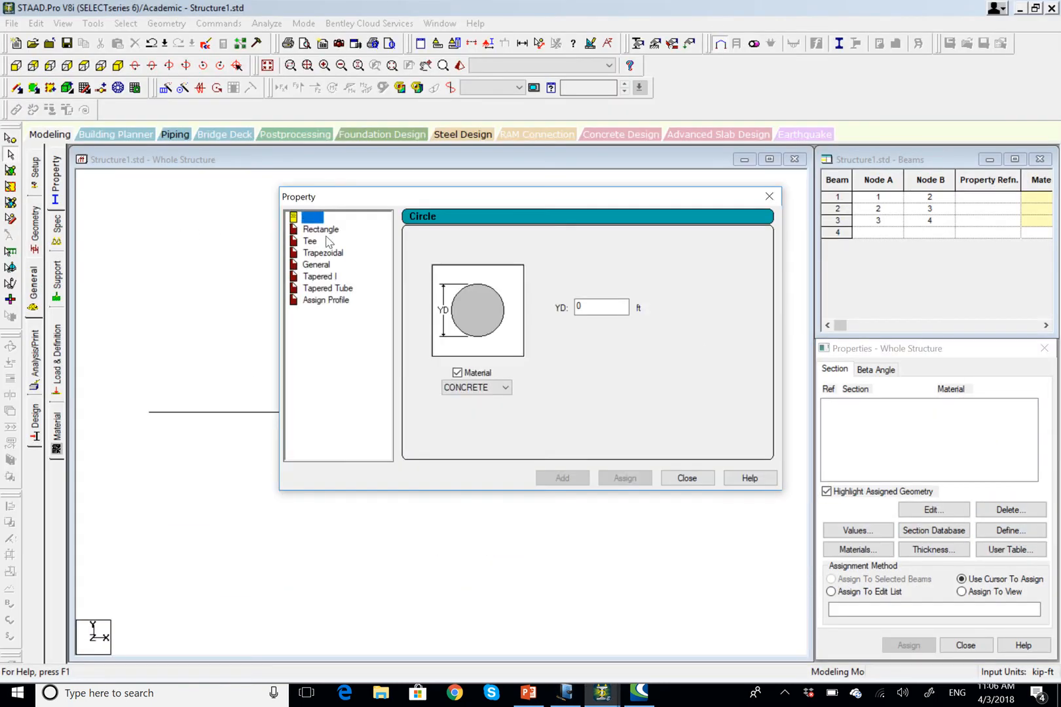
click(345, 233)
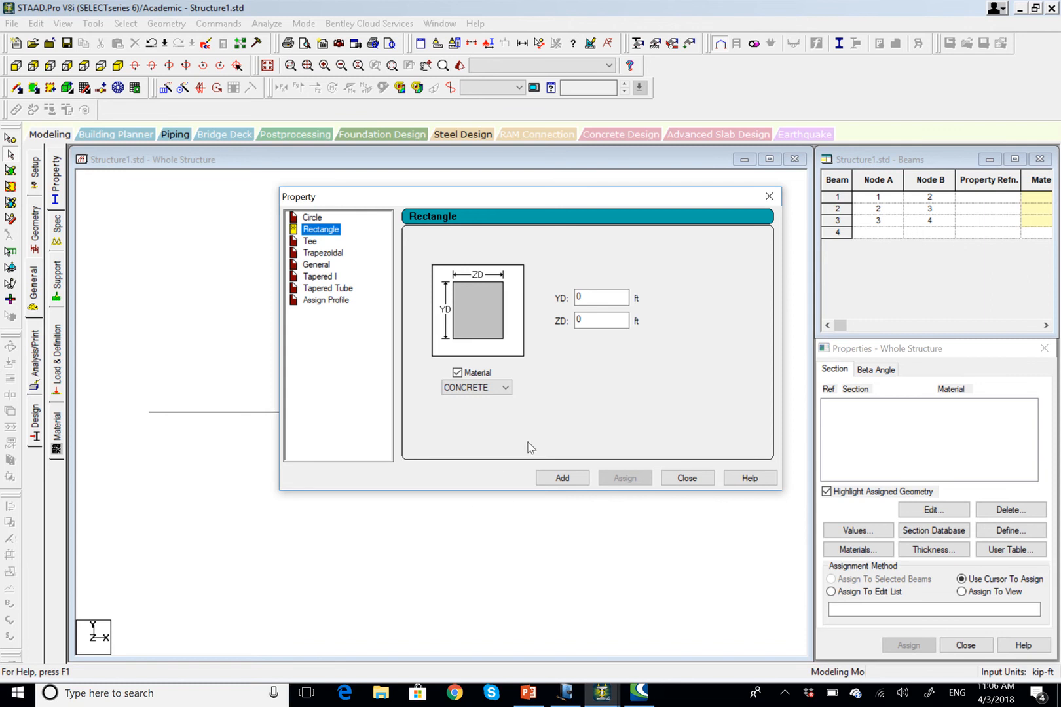
click(769, 196)
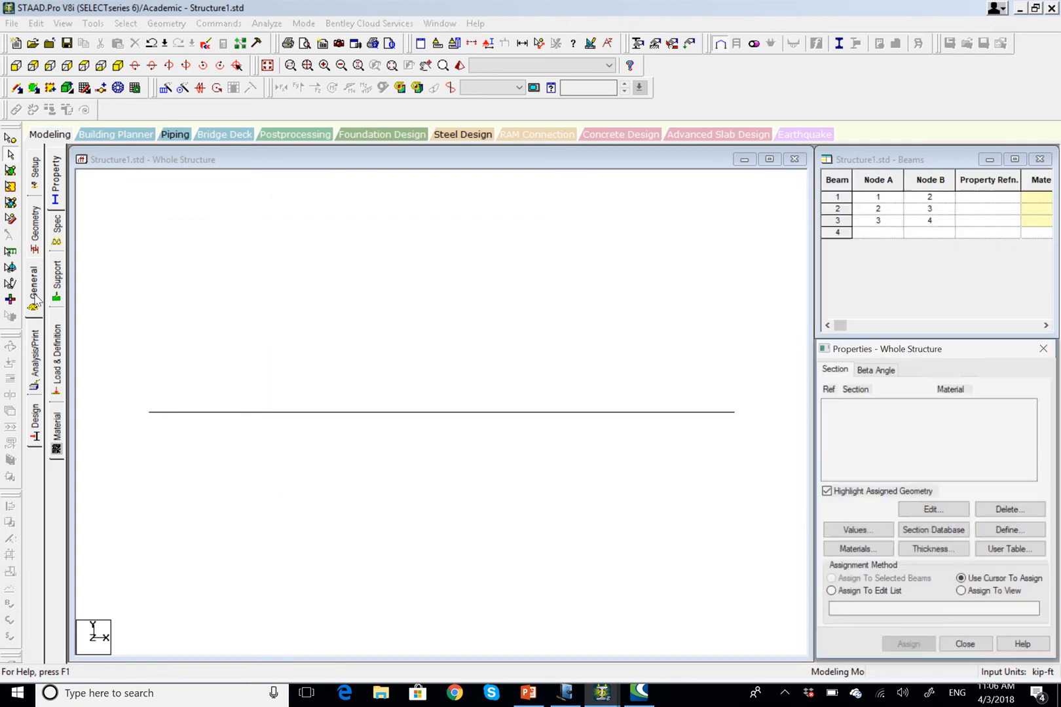
click(60, 188)
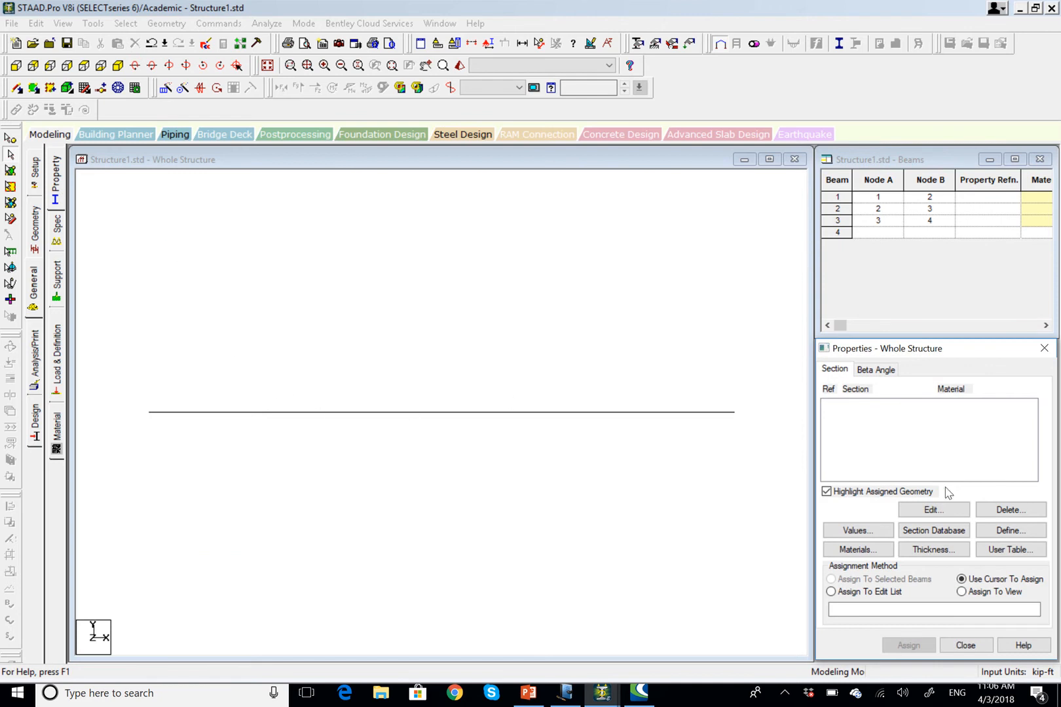
click(1011, 533)
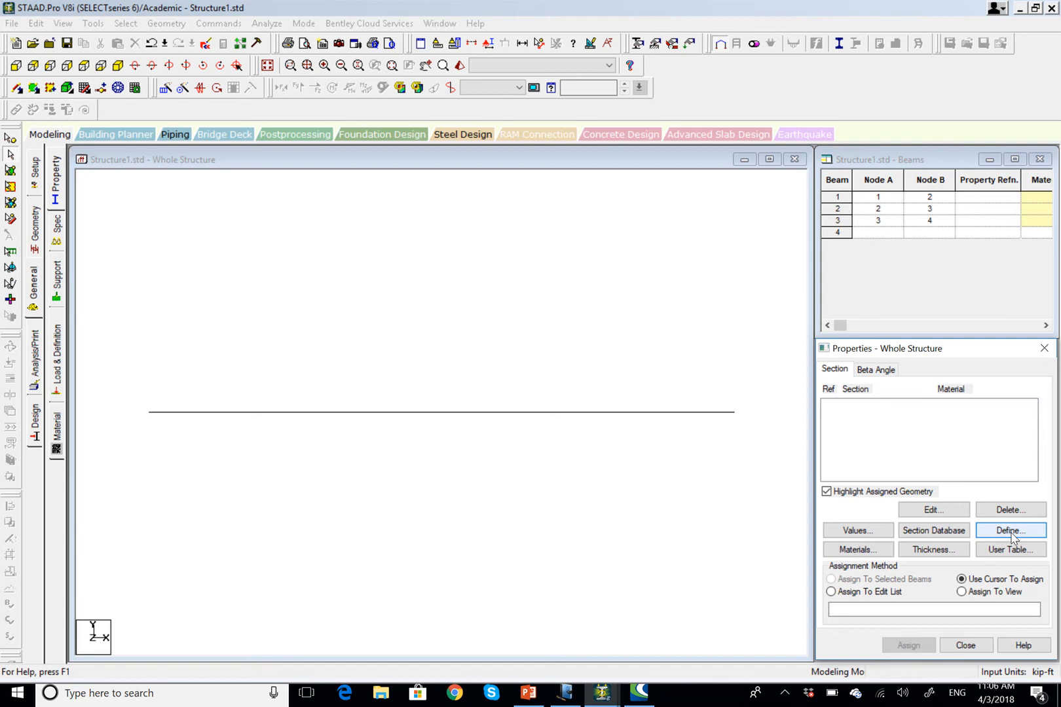
click(1011, 532)
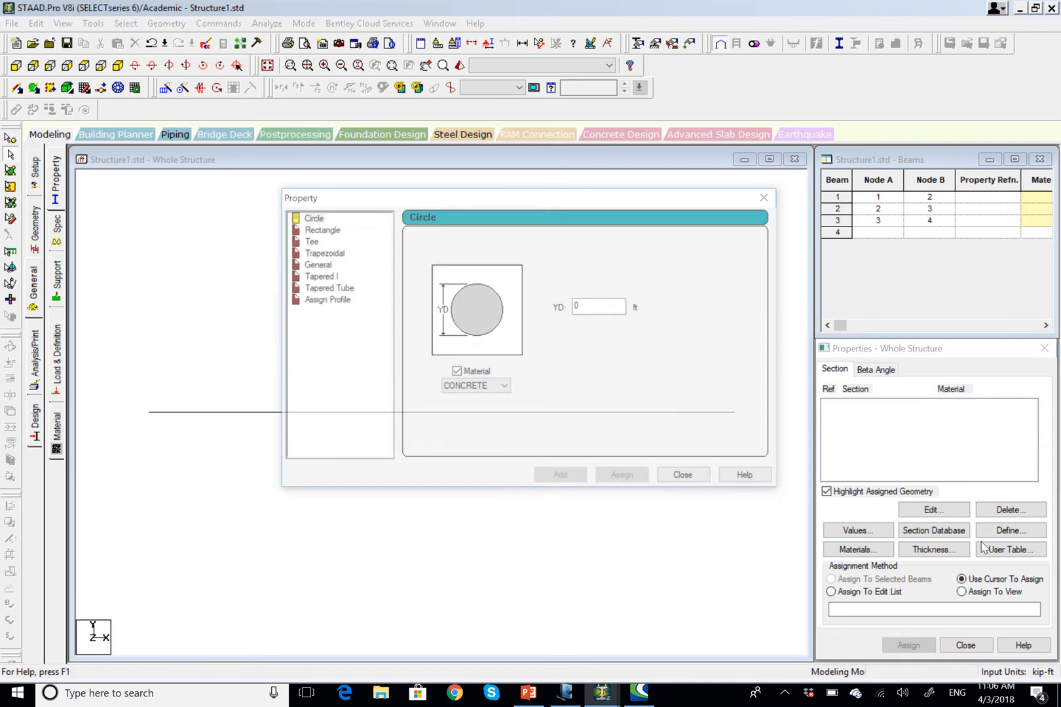
click(337, 230)
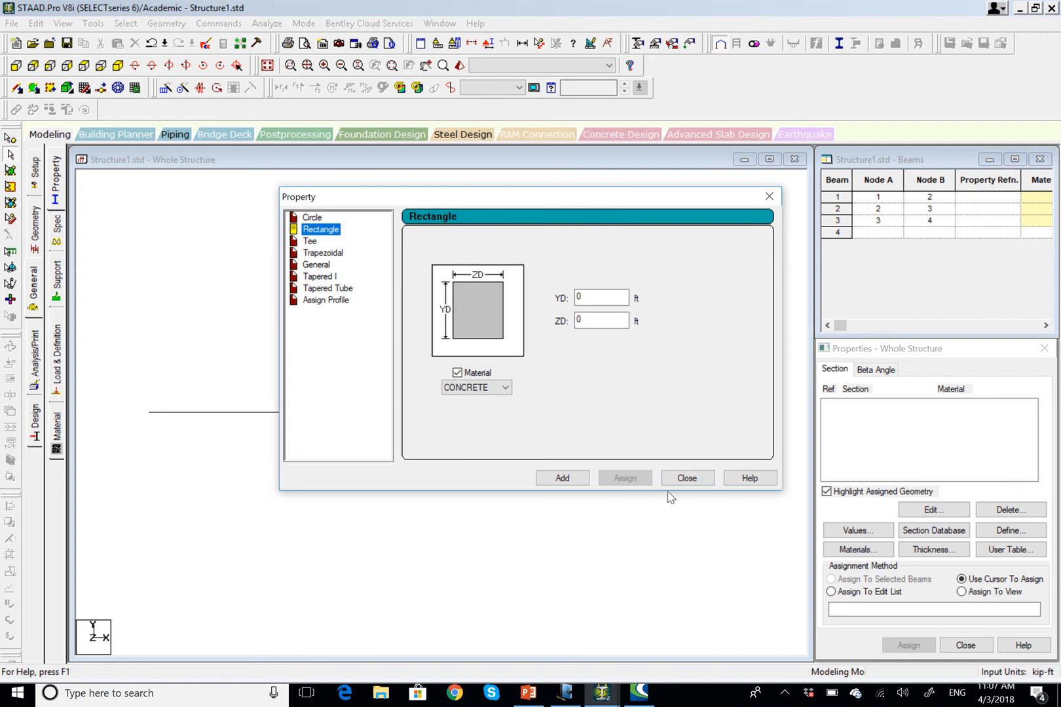
click(684, 478)
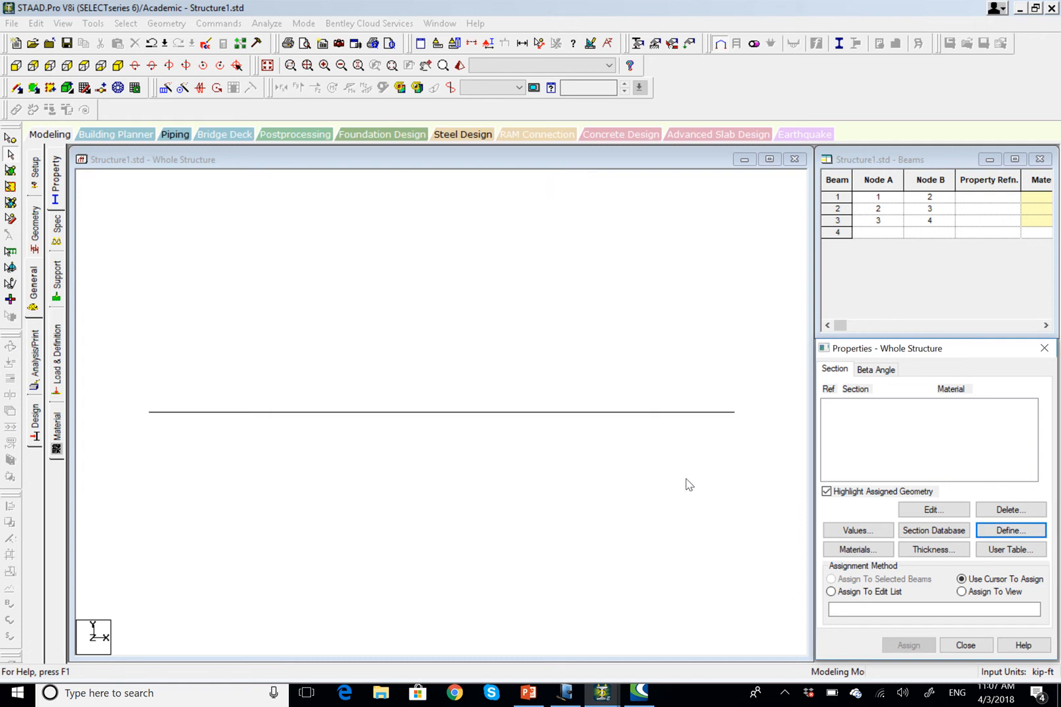
click(437, 53)
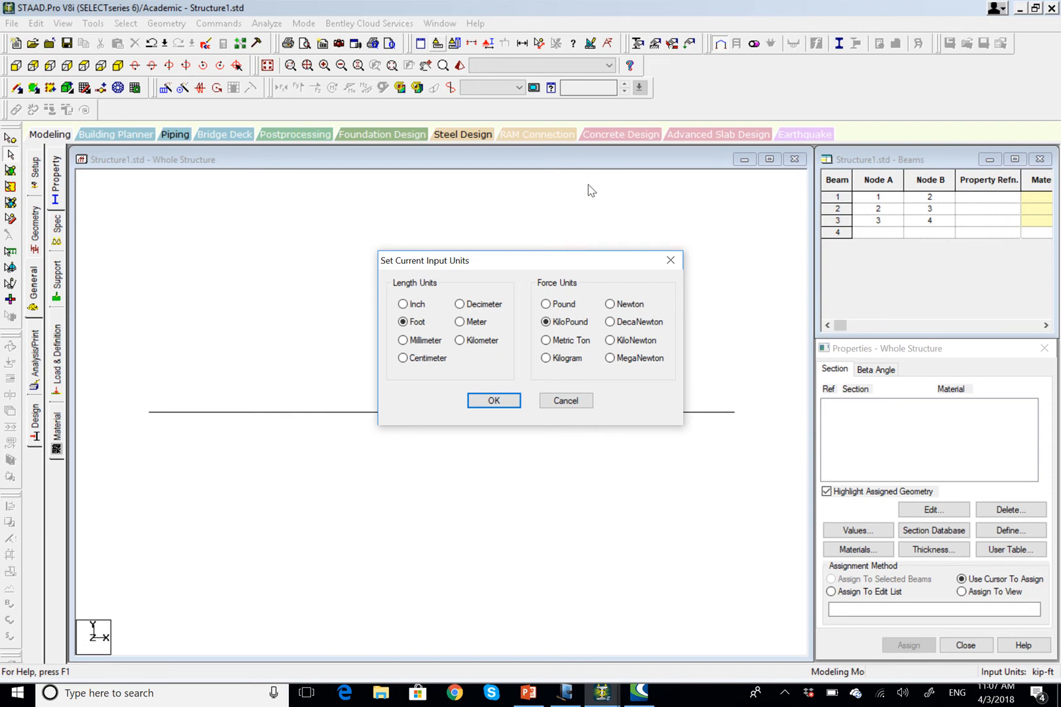
click(671, 260)
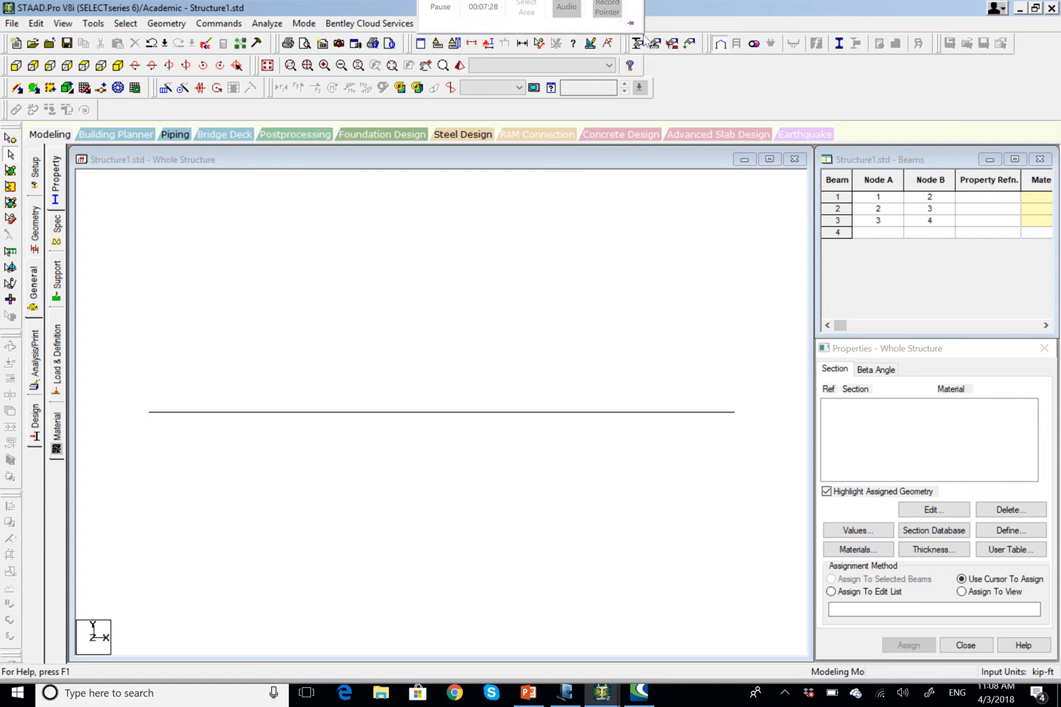
- Set the current input length unit to Inch, keeping KiloPound as the force unit
click(437, 44)
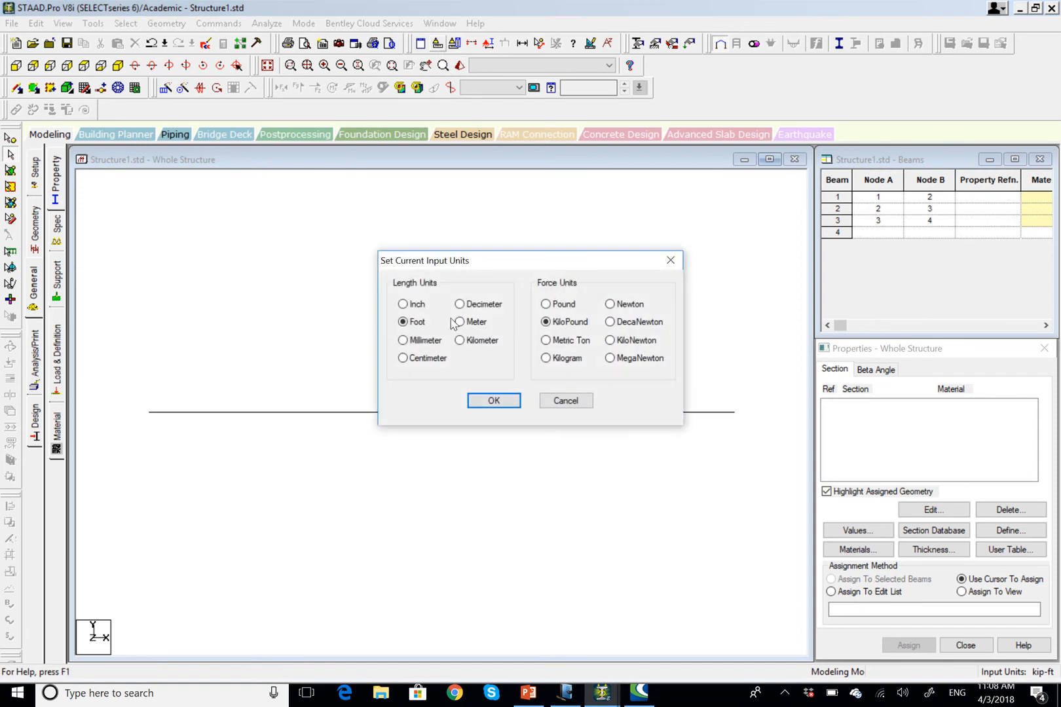
click(420, 307)
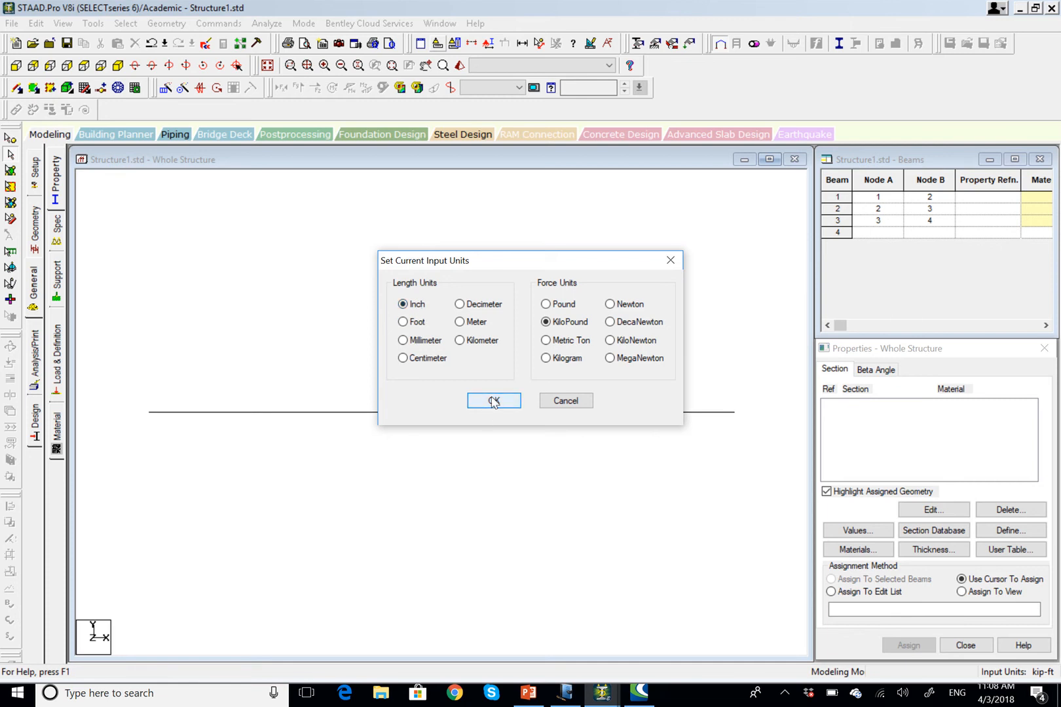
click(494, 400)
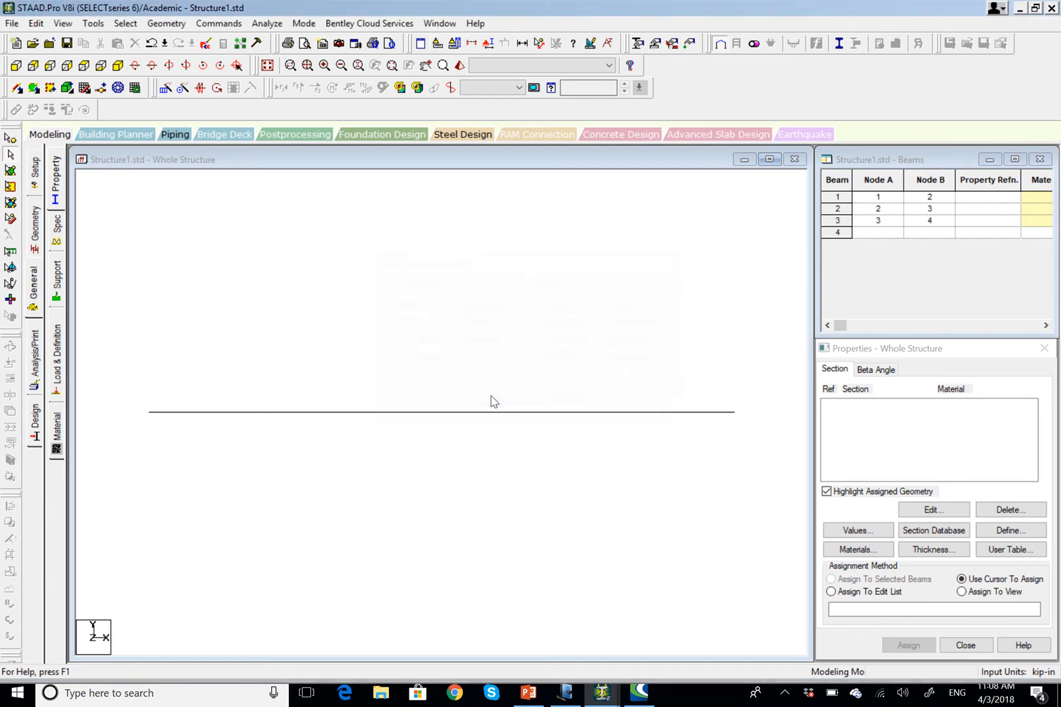
- Define a rectangular concrete section with YD 40 in and ZD 20 in and add it to the section list
click(1024, 531)
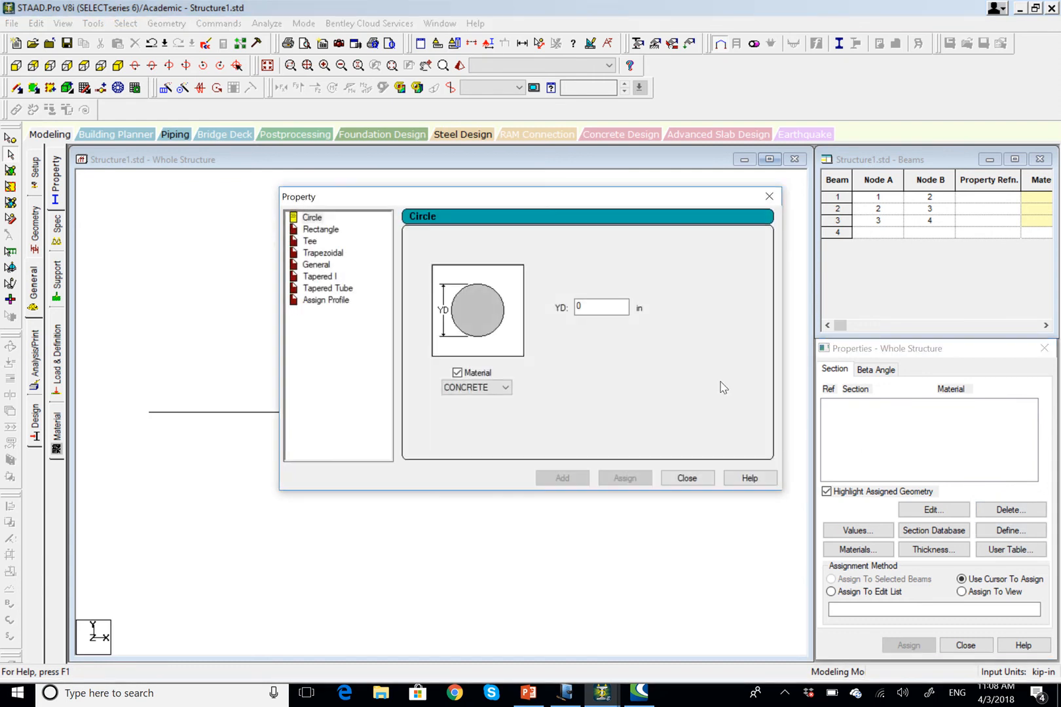
click(320, 230)
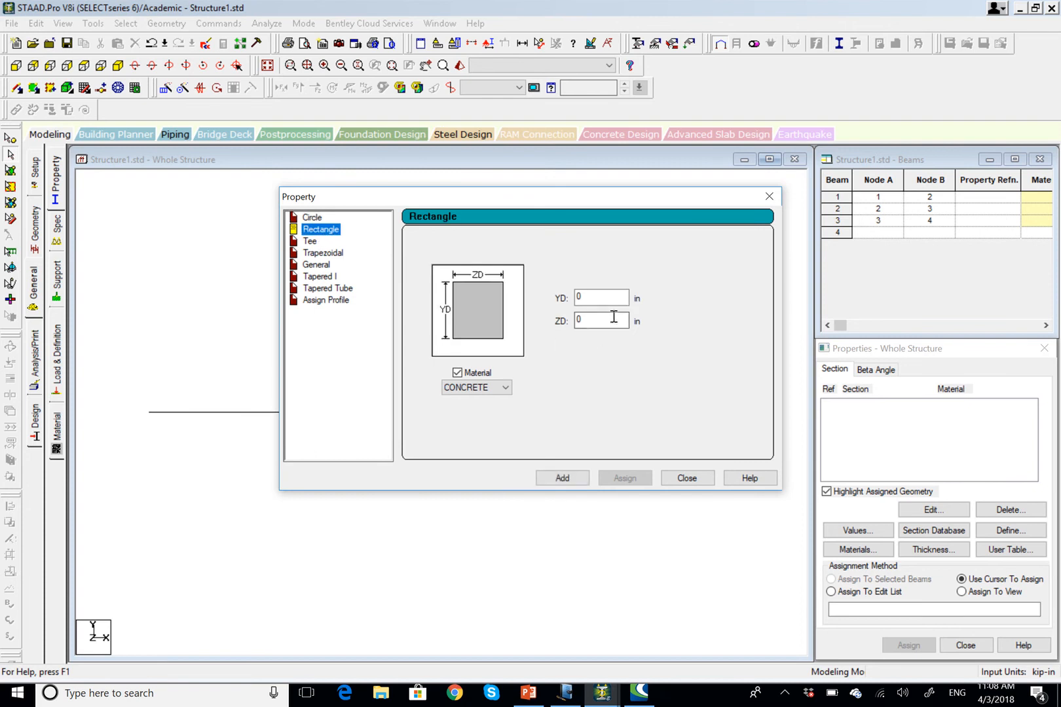
double_click(580, 297)
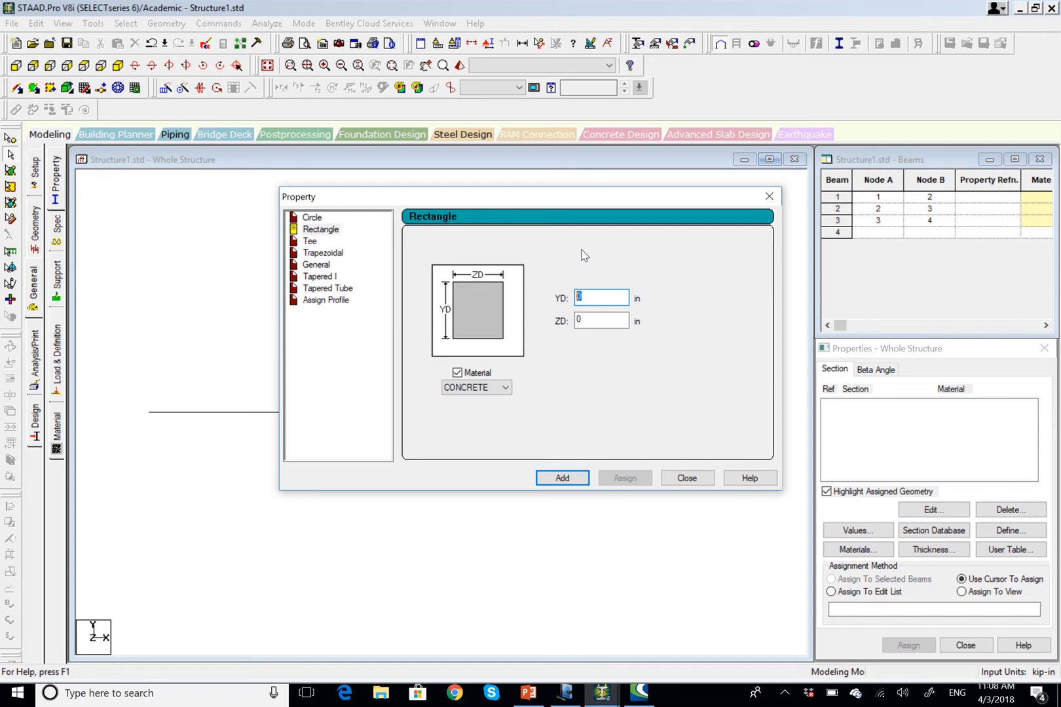
text(40)
double_click(597, 319)
text(20)
click(551, 478)
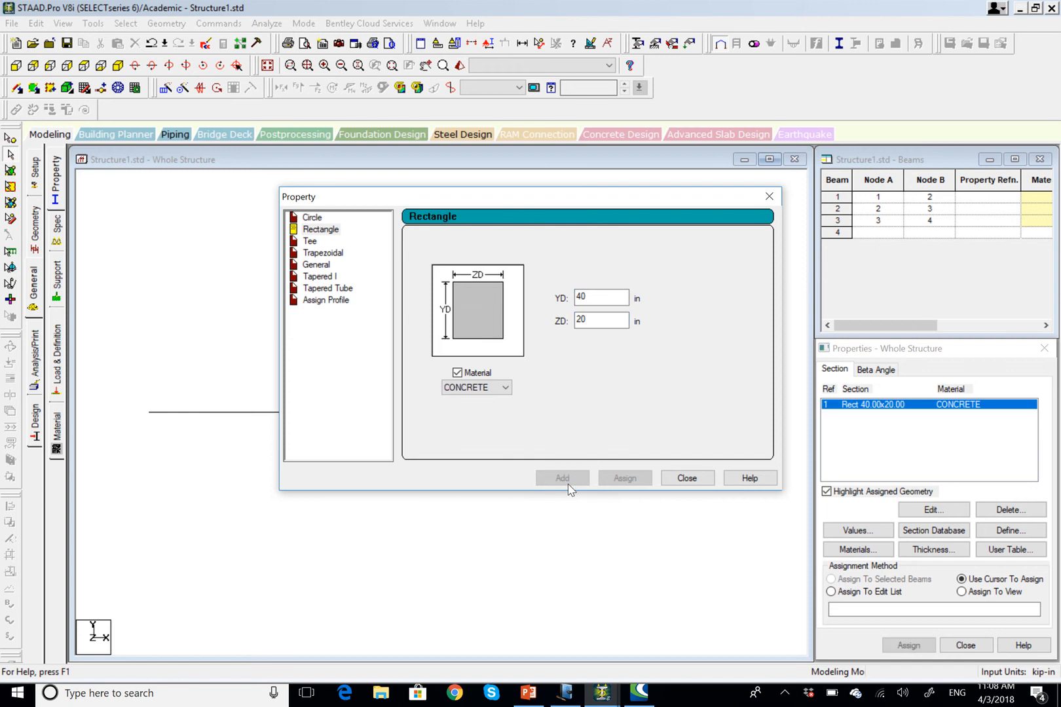
- Add a second rectangular concrete section with YD 30 in and ZD 20 in, and close the property definition
click(589, 299)
double_click(589, 299)
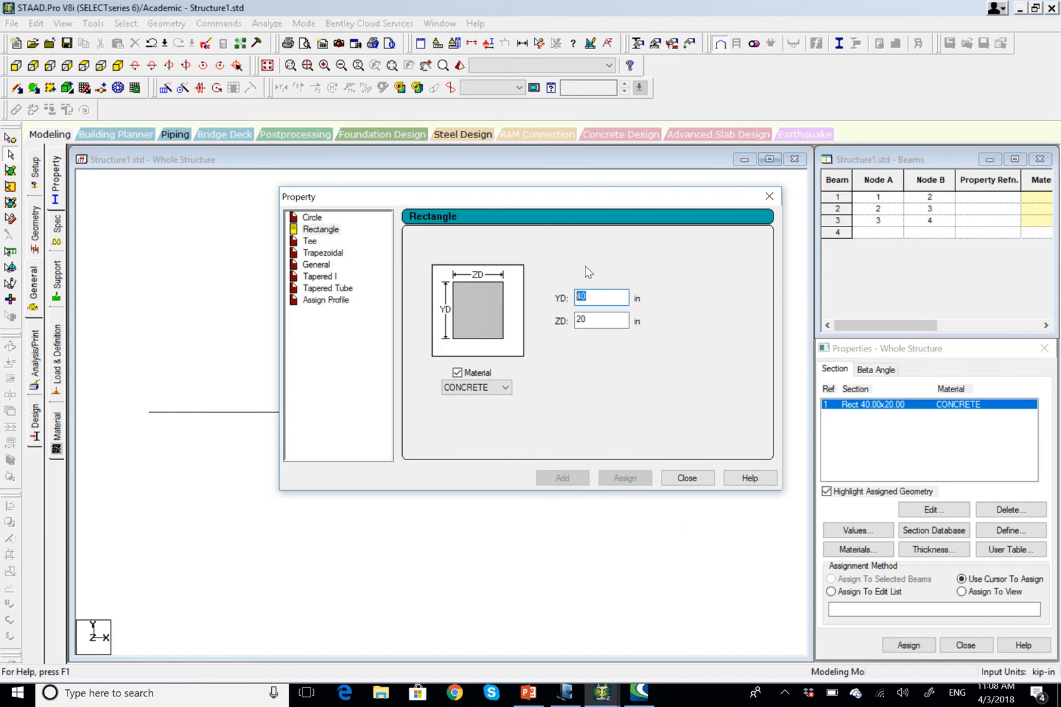
text(30)
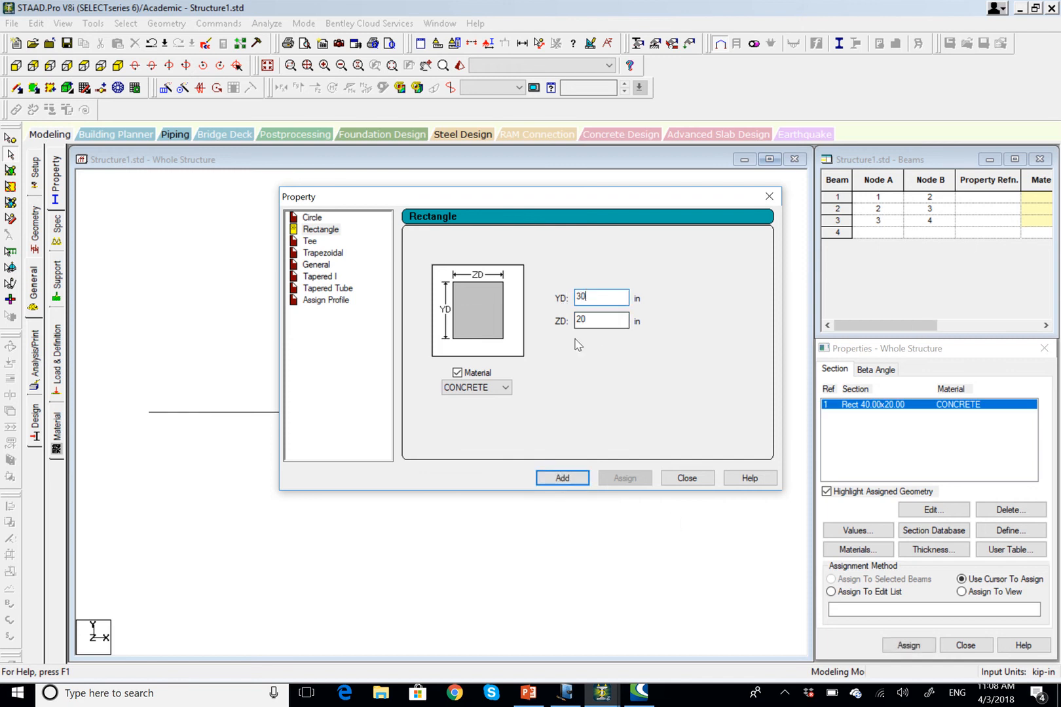
click(564, 480)
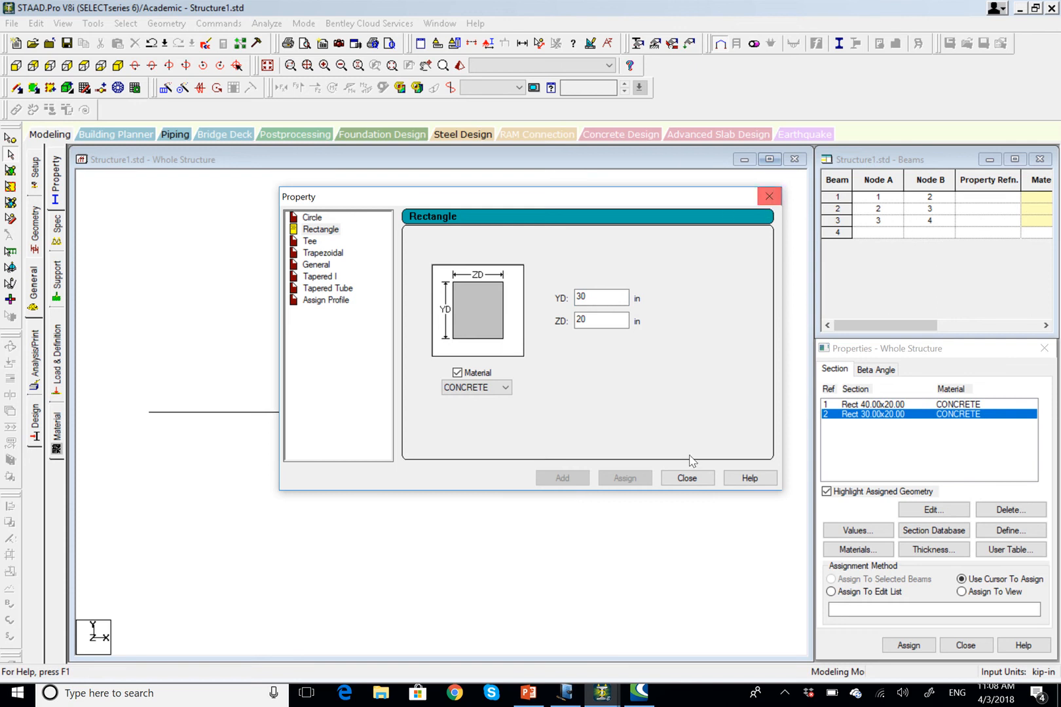
click(687, 478)
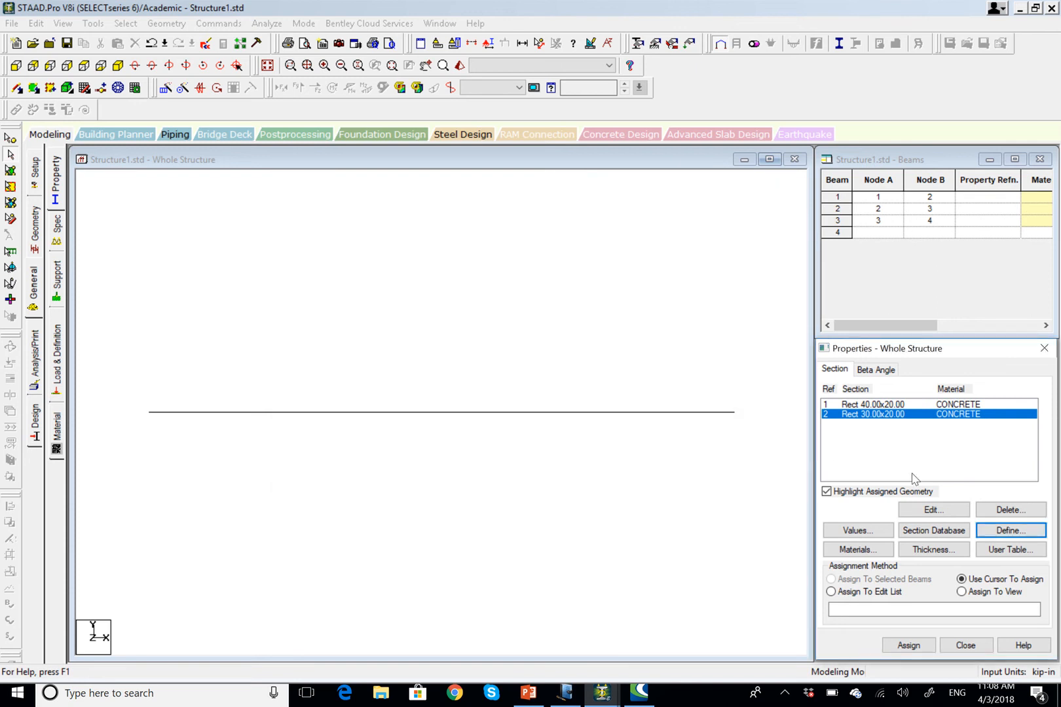
- Accept the auto-save prompt and save the modified structure
click(888, 405)
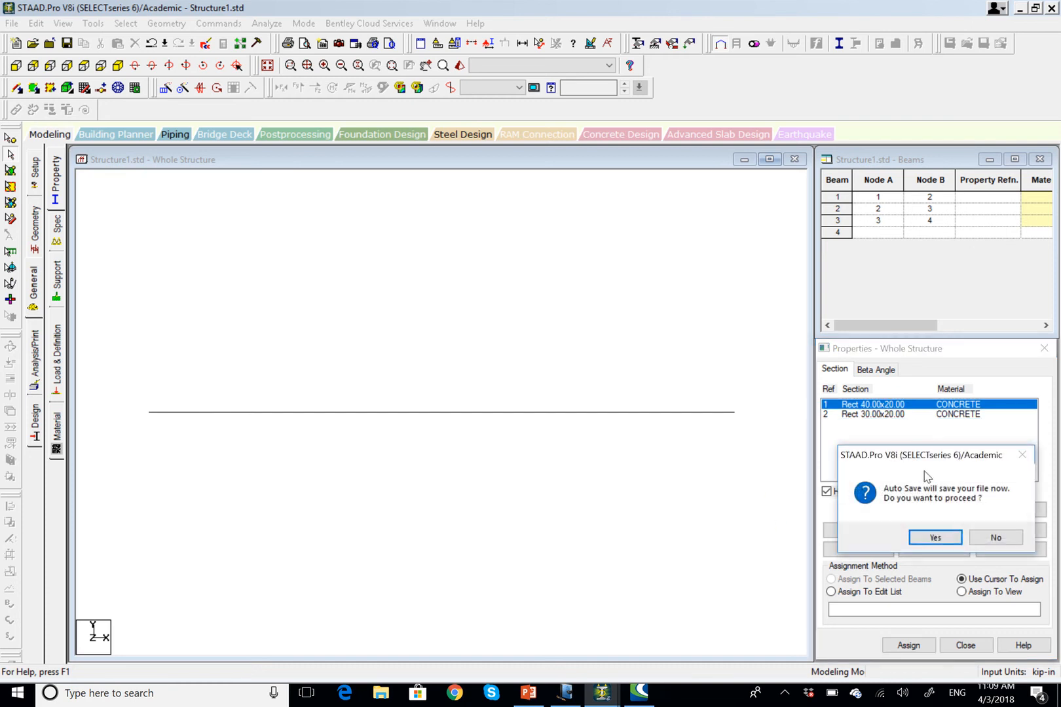
click(933, 538)
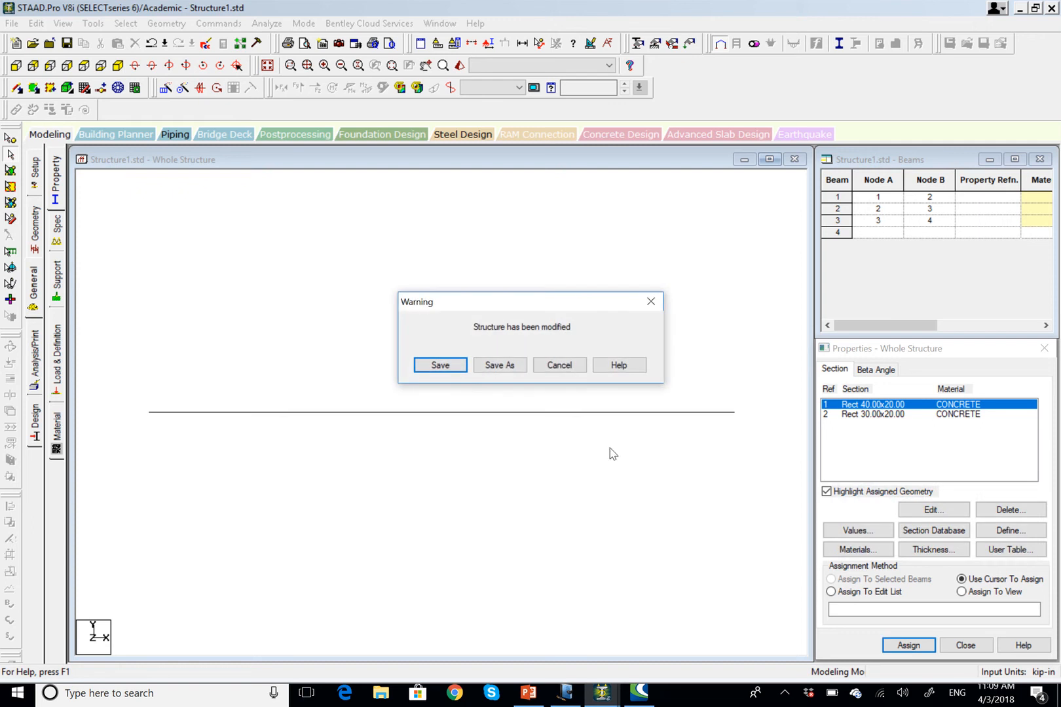
click(452, 364)
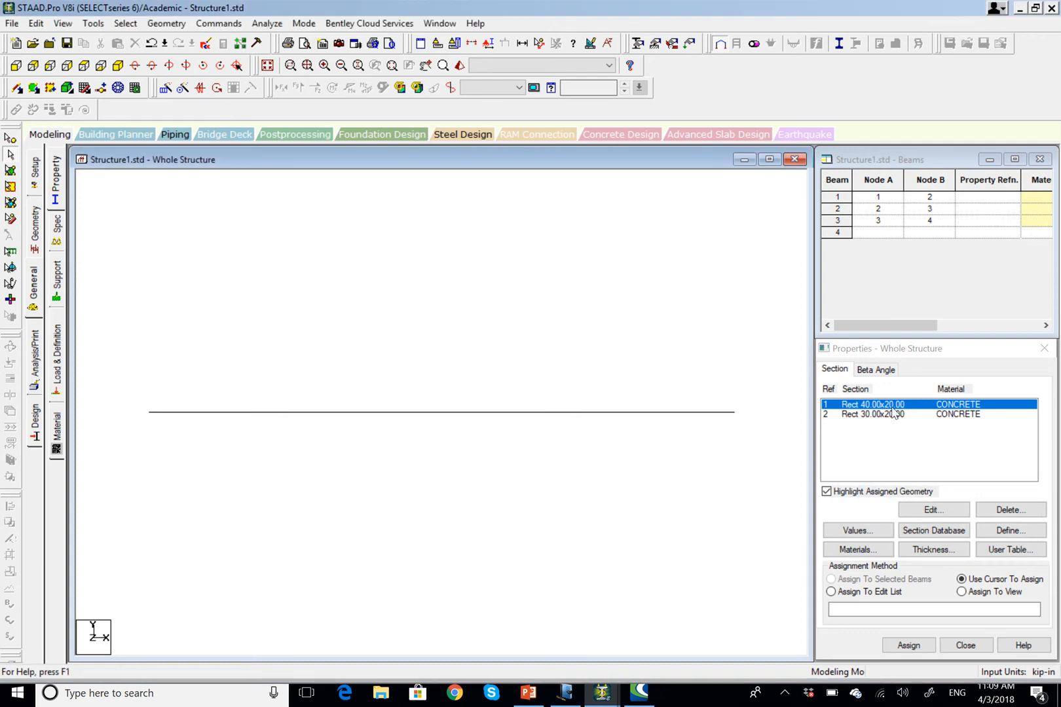
- Assign the Rect 40.00x20.00 concrete section to the first span using the cursor assignment method
click(896, 405)
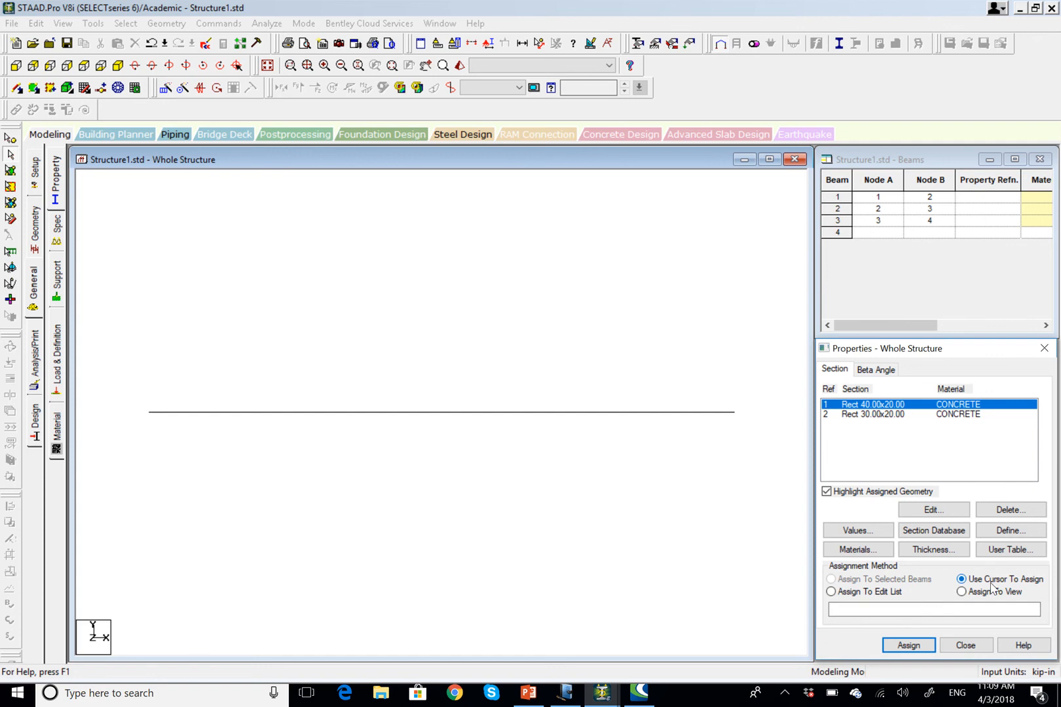
click(899, 648)
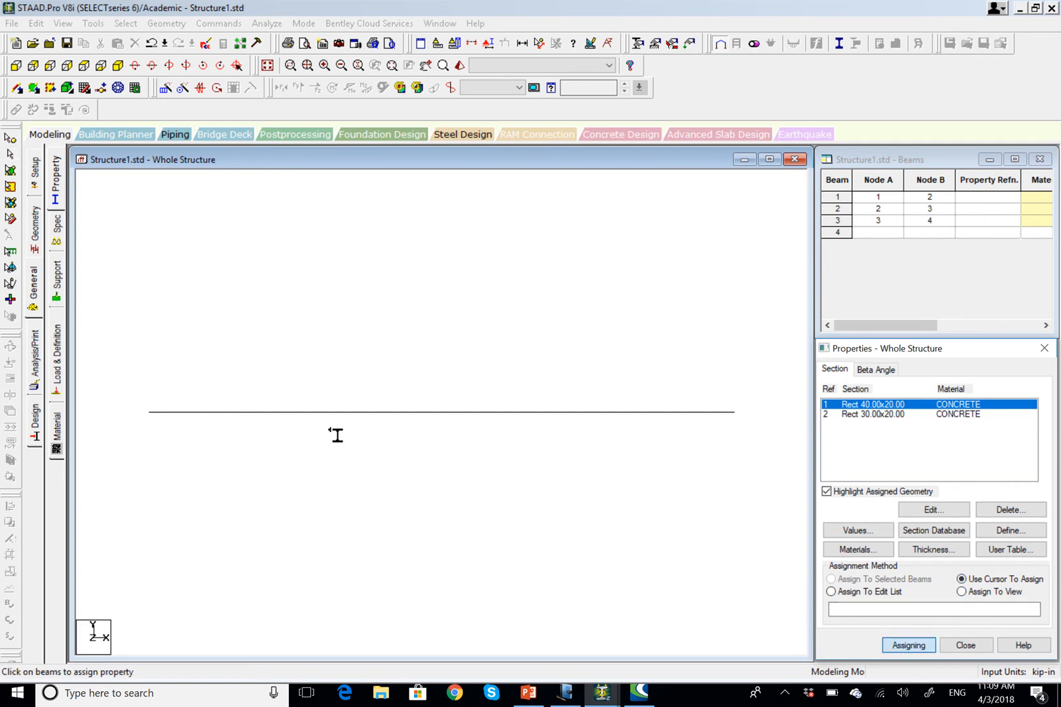
click(203, 412)
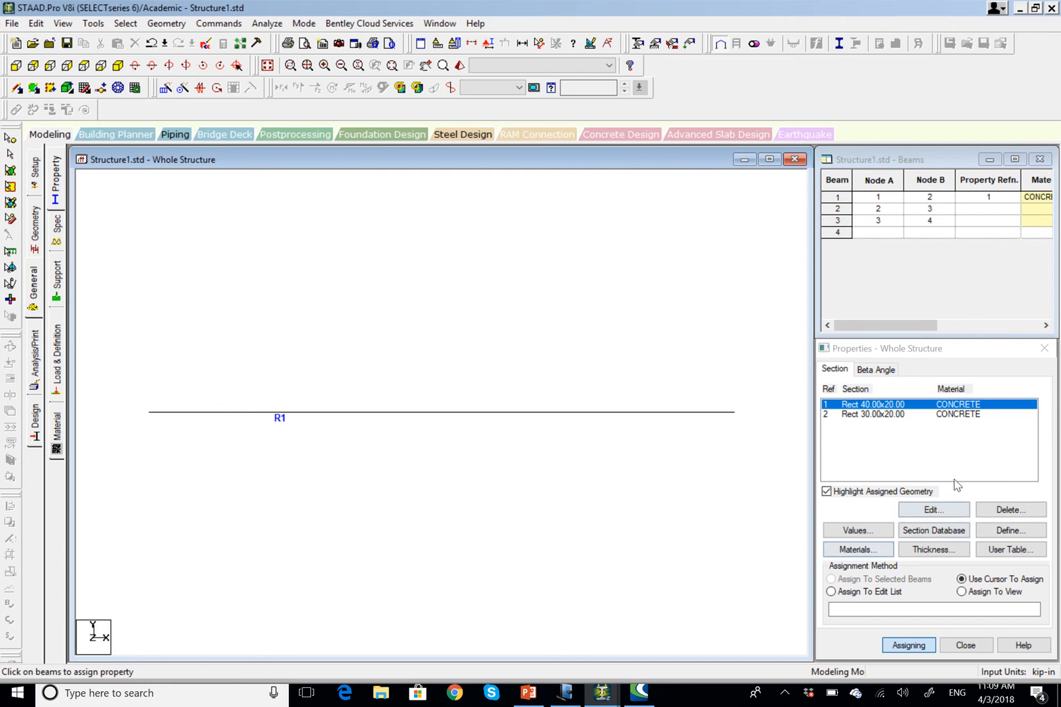
- Assign the Rect 30.00x20.00 concrete section to the third and second spans, and close the section properties
click(866, 415)
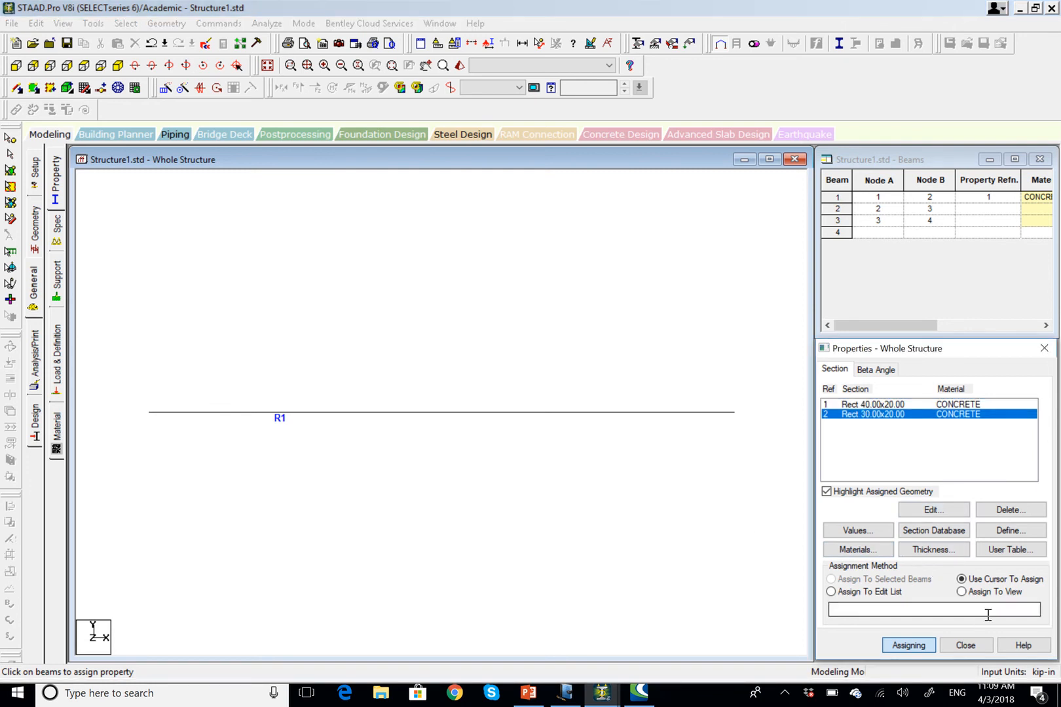
click(677, 413)
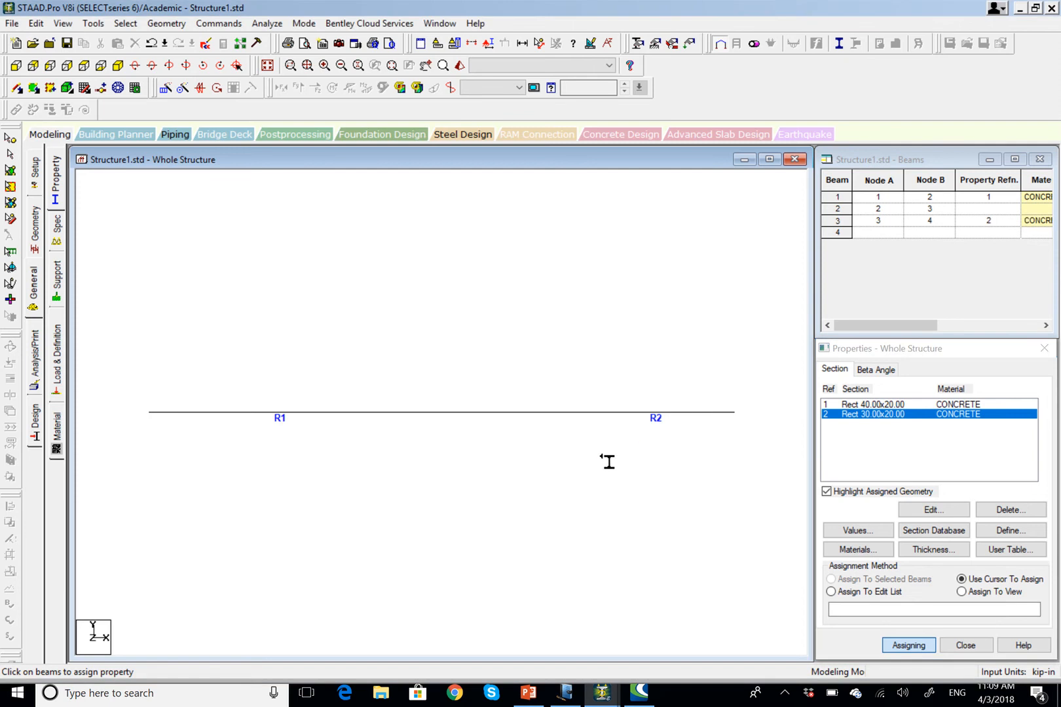
click(494, 414)
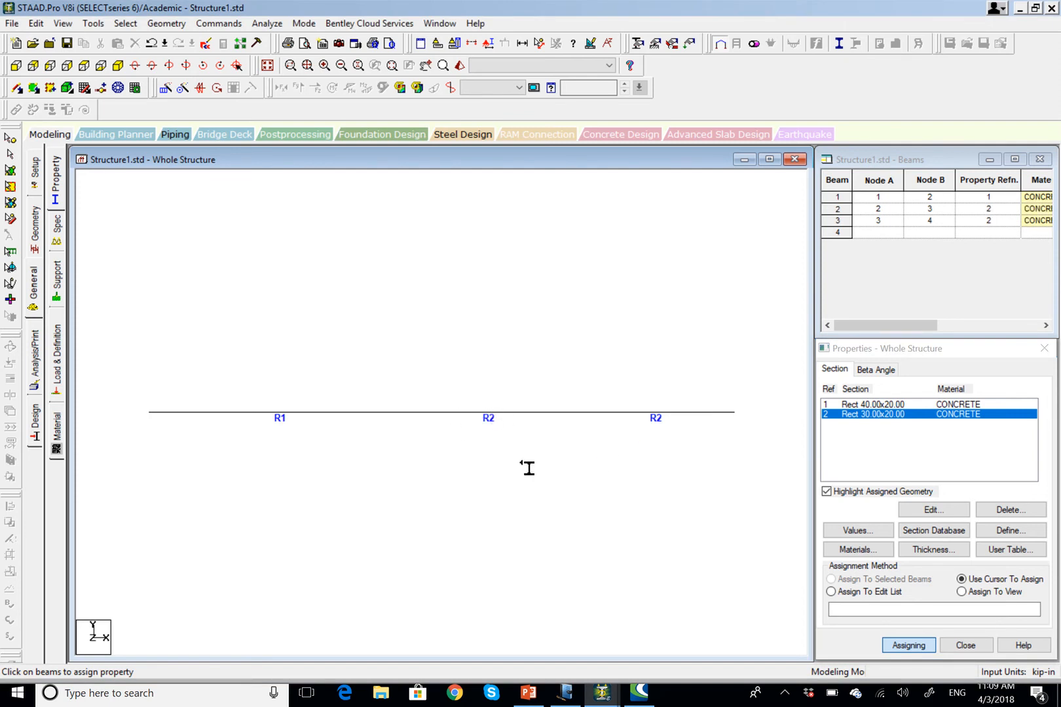
click(967, 645)
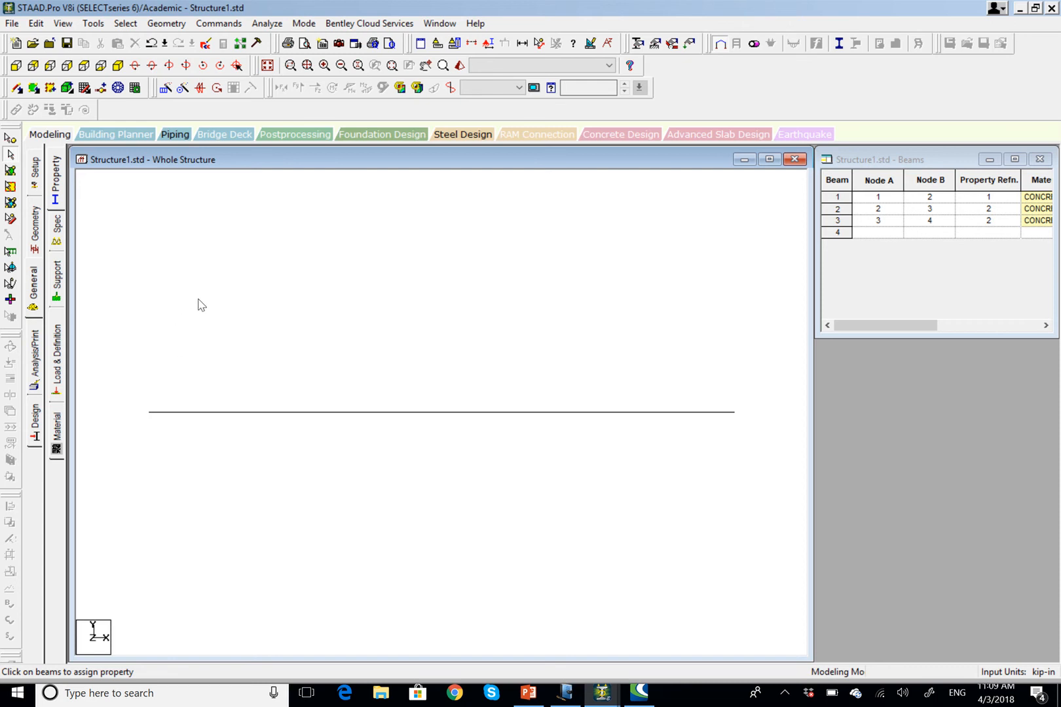
- Bring up the support definitions, check the sketched supports in Windows Journal, and return to STAAD.Pro
click(57, 229)
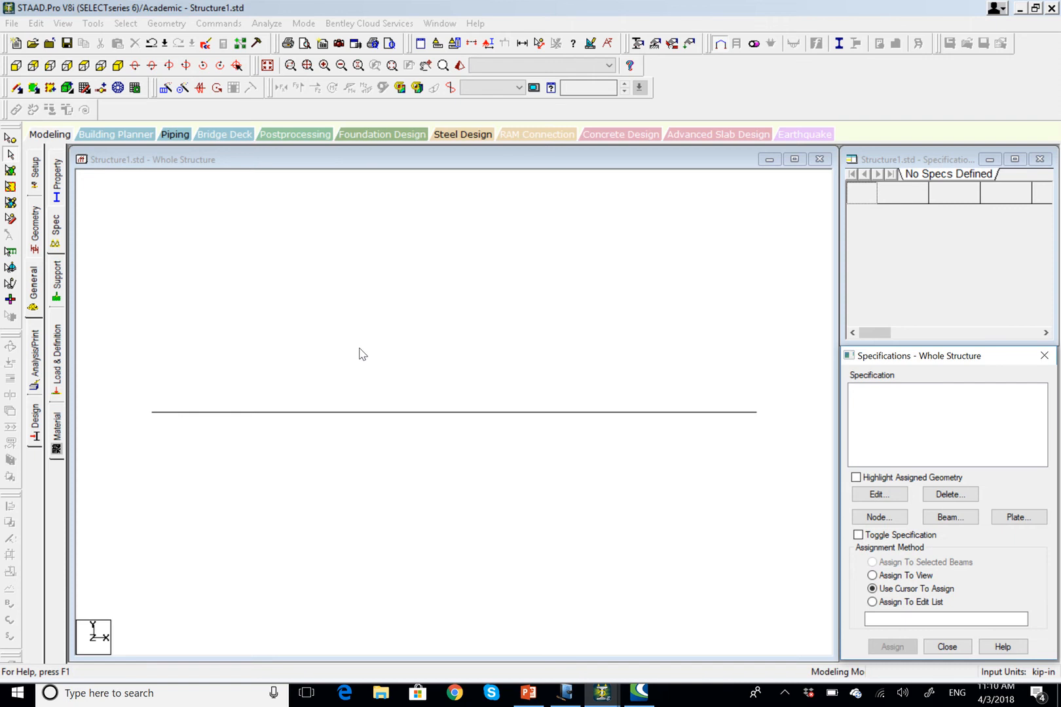
click(57, 281)
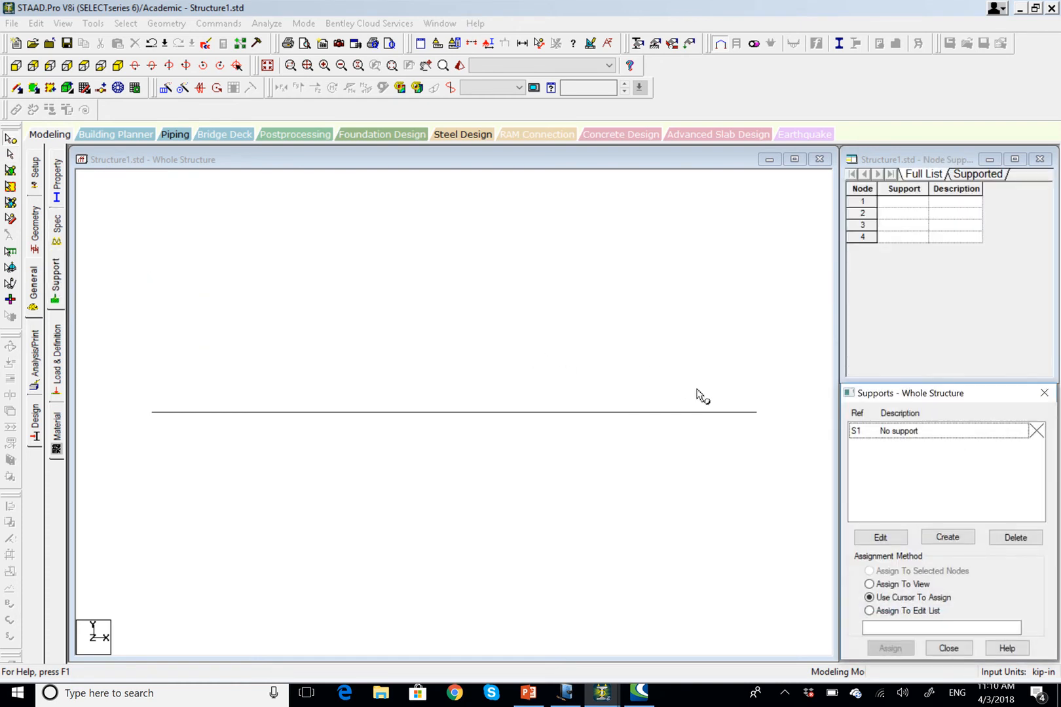
click(572, 699)
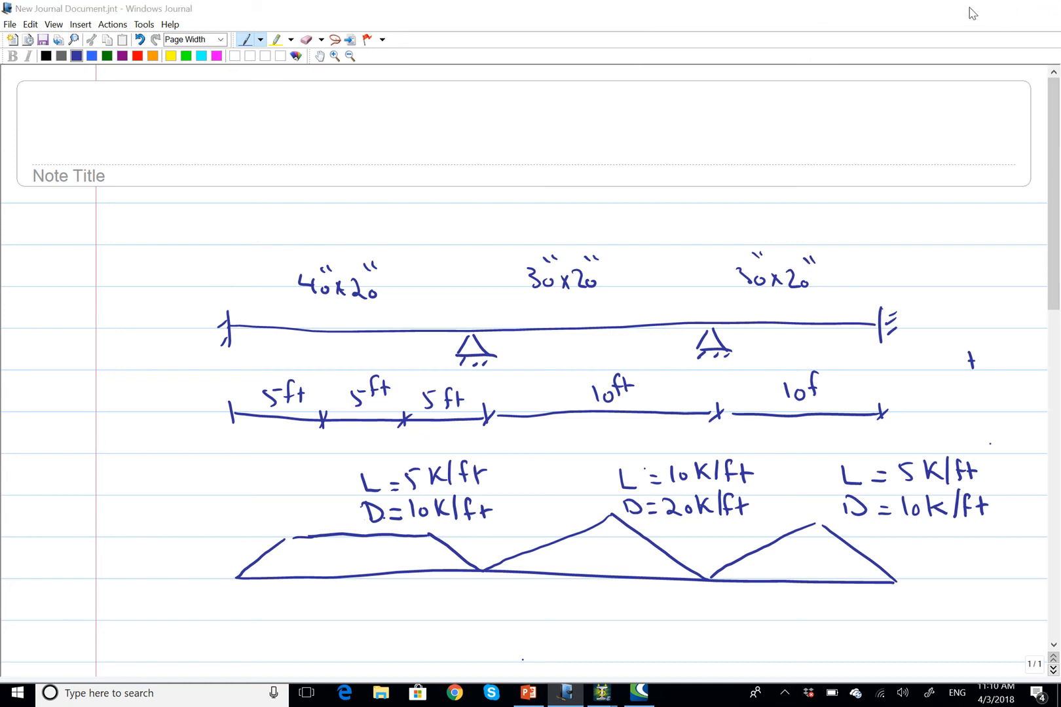
key(alt+Tab)
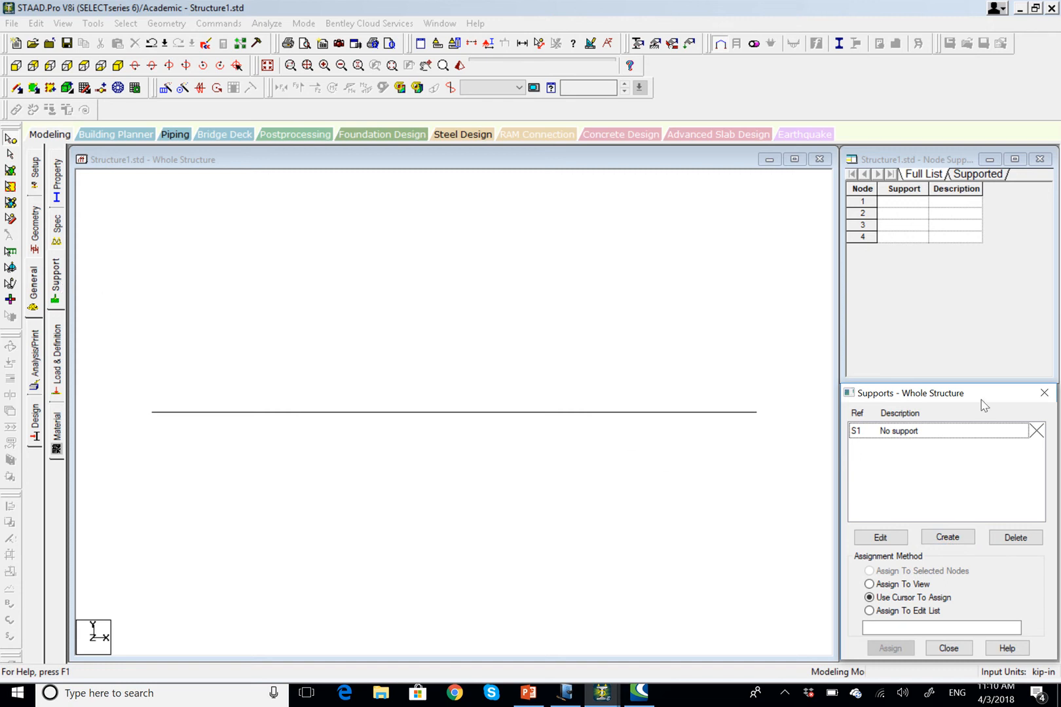
- Create a fixed support and a pinned support in the support list
click(949, 537)
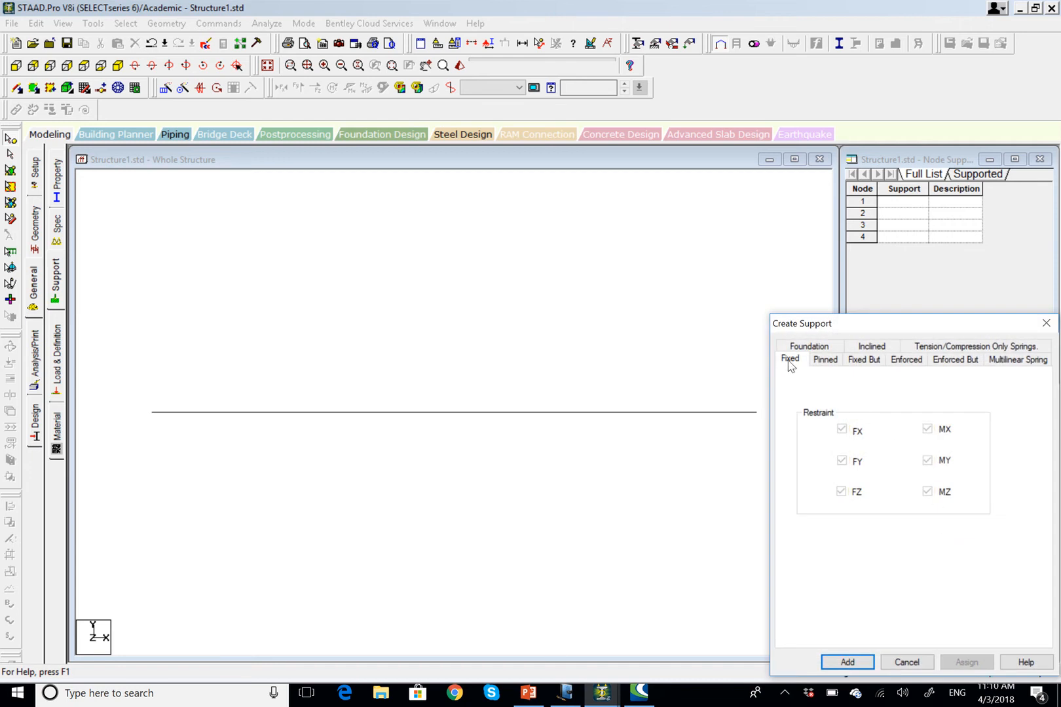
click(844, 662)
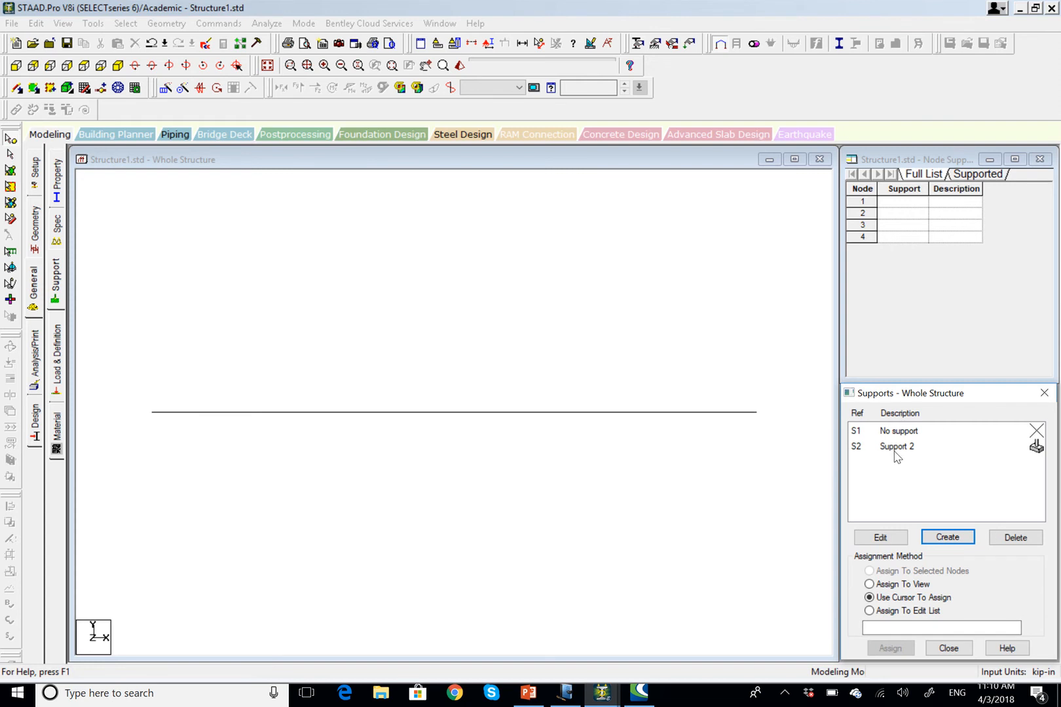
click(947, 537)
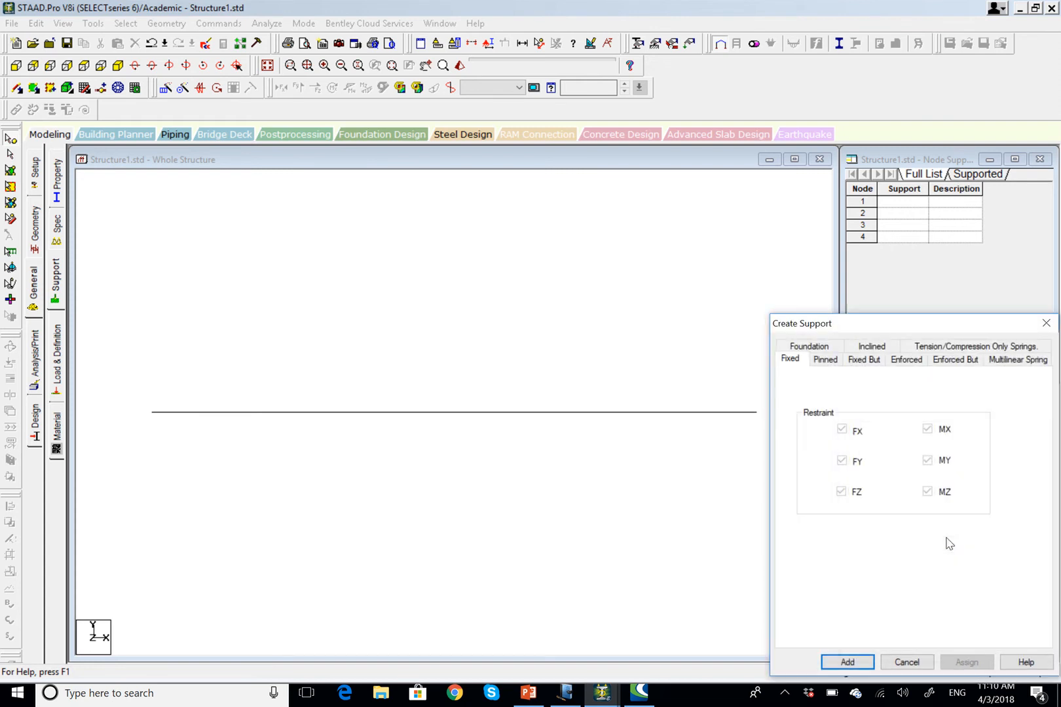
click(824, 360)
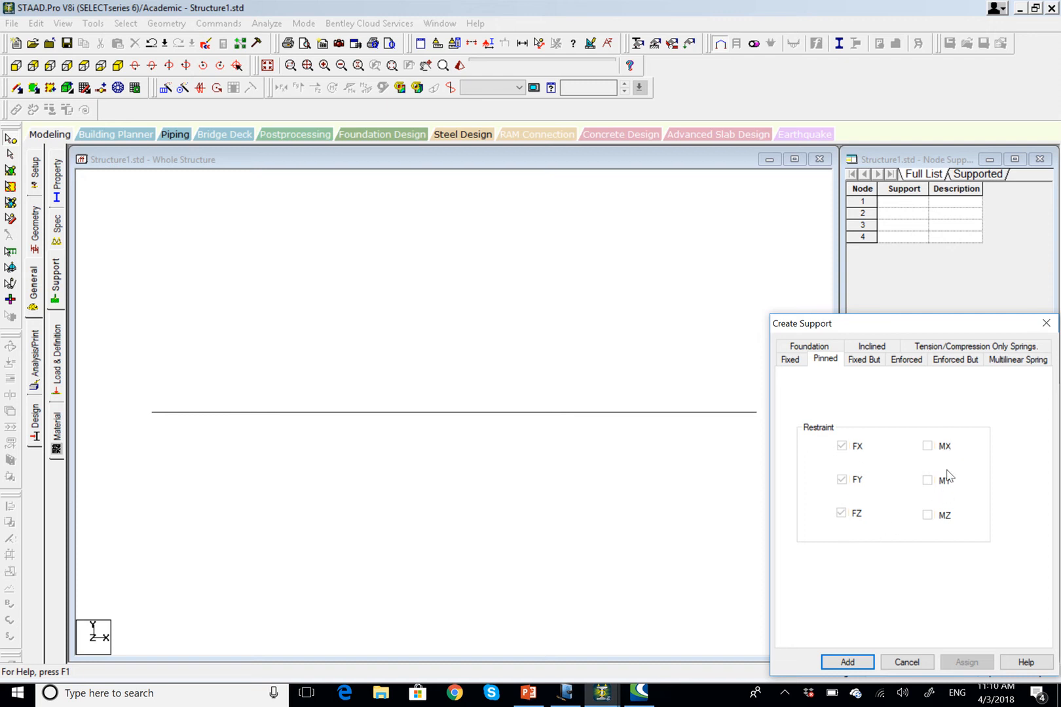
click(847, 662)
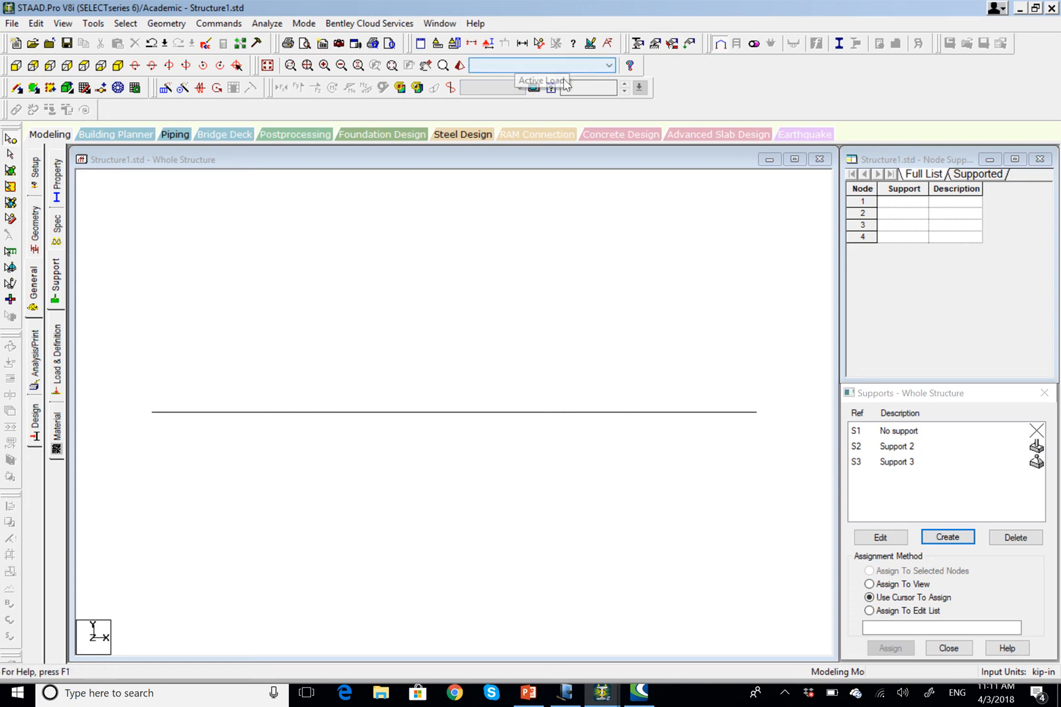
- Turn on the node number labels in the structure view and confirm the diagram settings
click(487, 44)
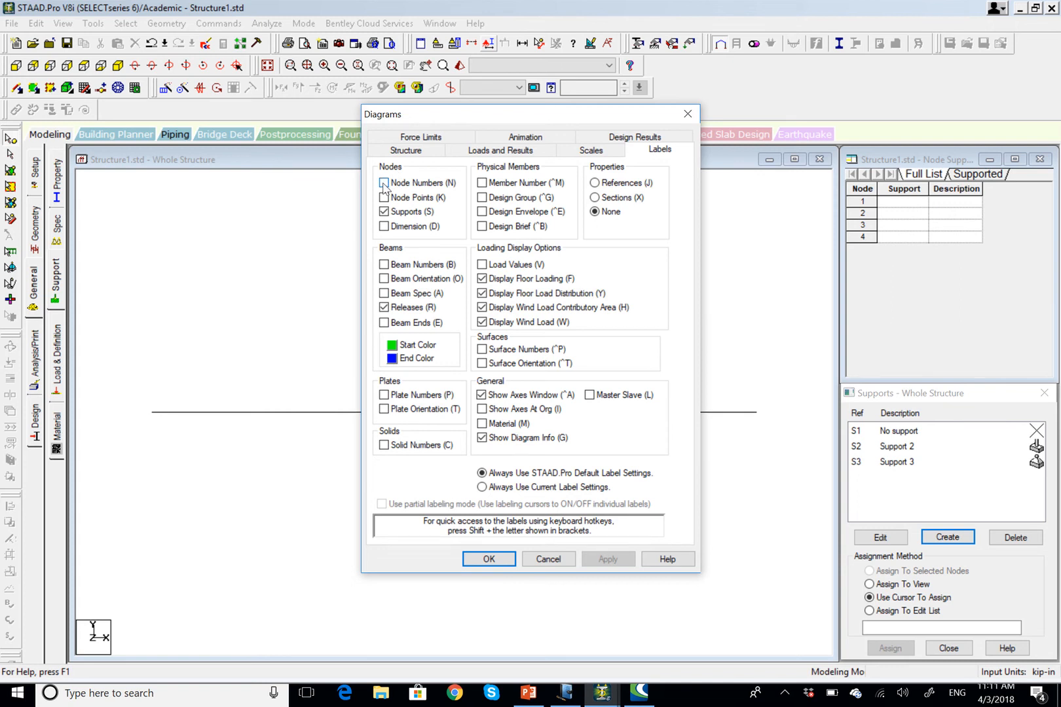
click(384, 183)
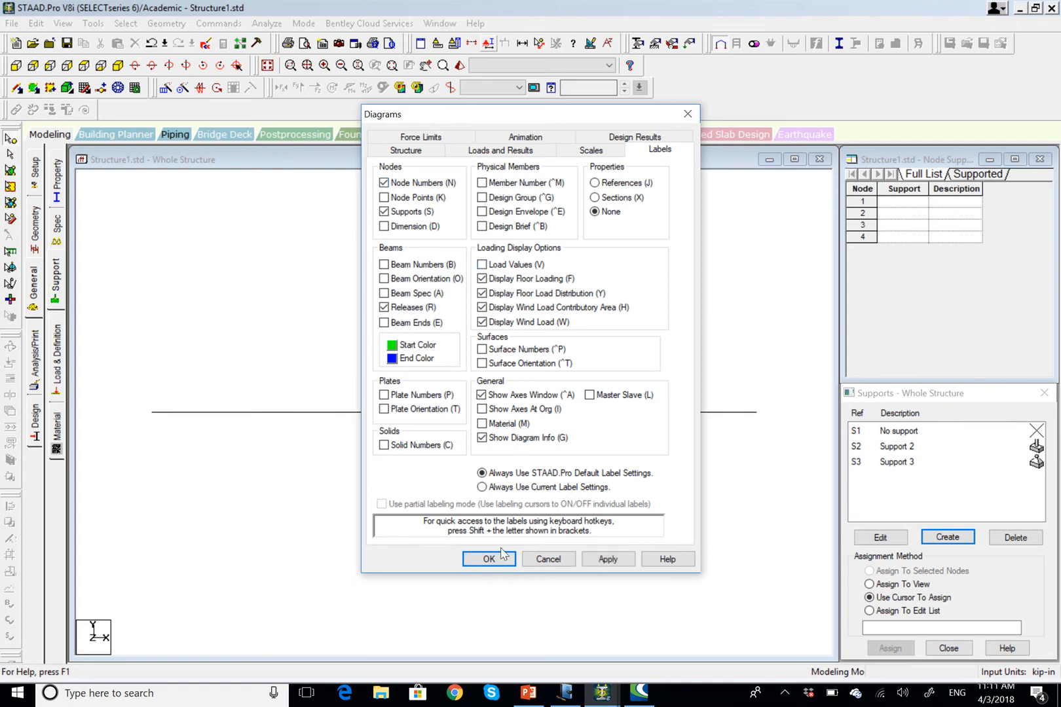
click(607, 558)
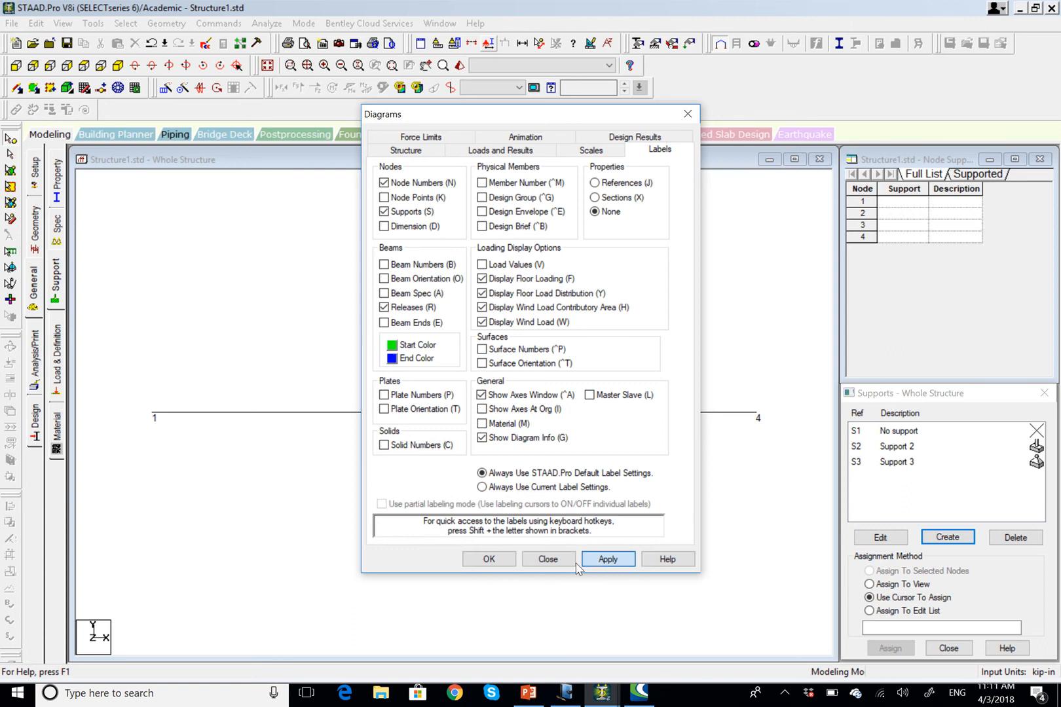
click(484, 561)
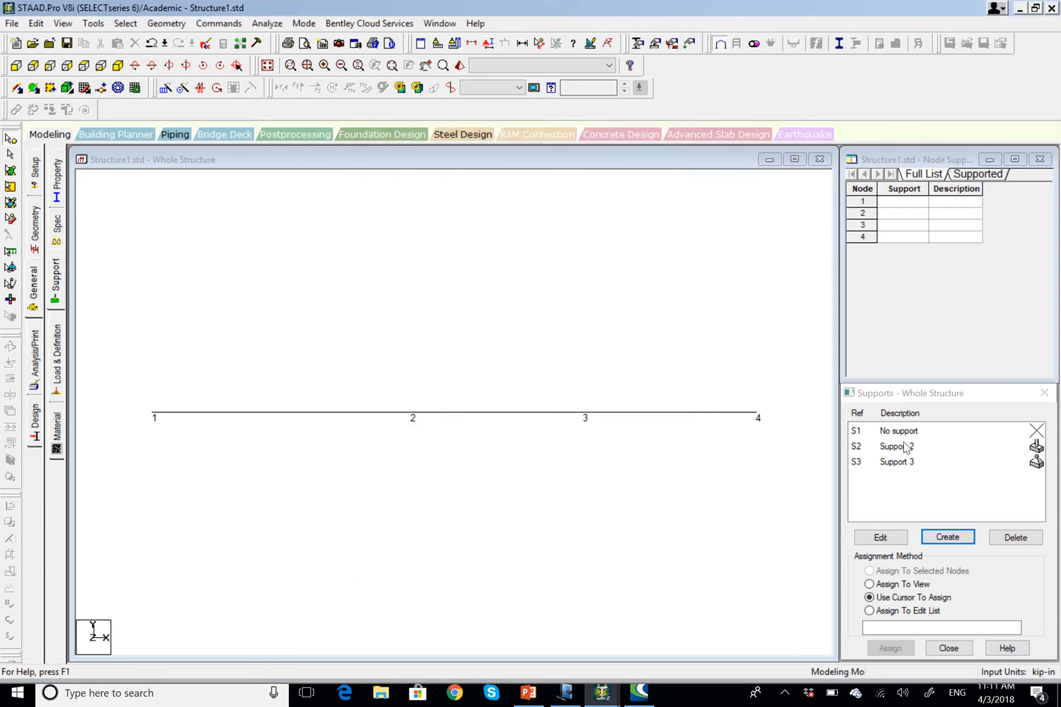
- Assign the fixed support to the beam's end nodes 1 and 4 using the cursor
click(906, 448)
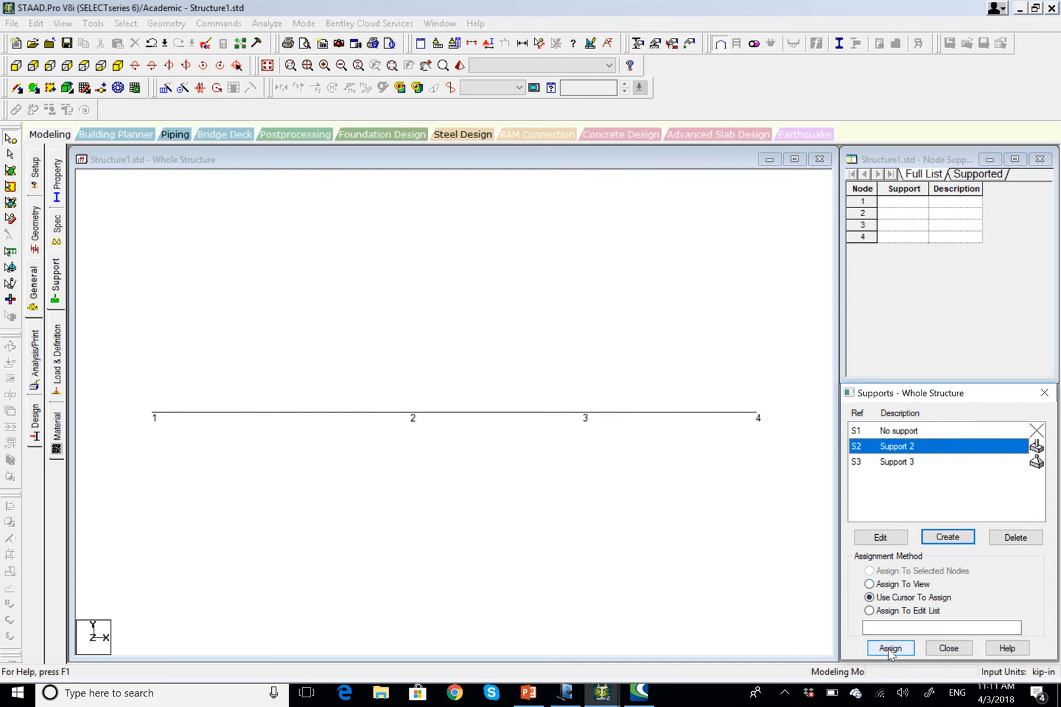
click(890, 649)
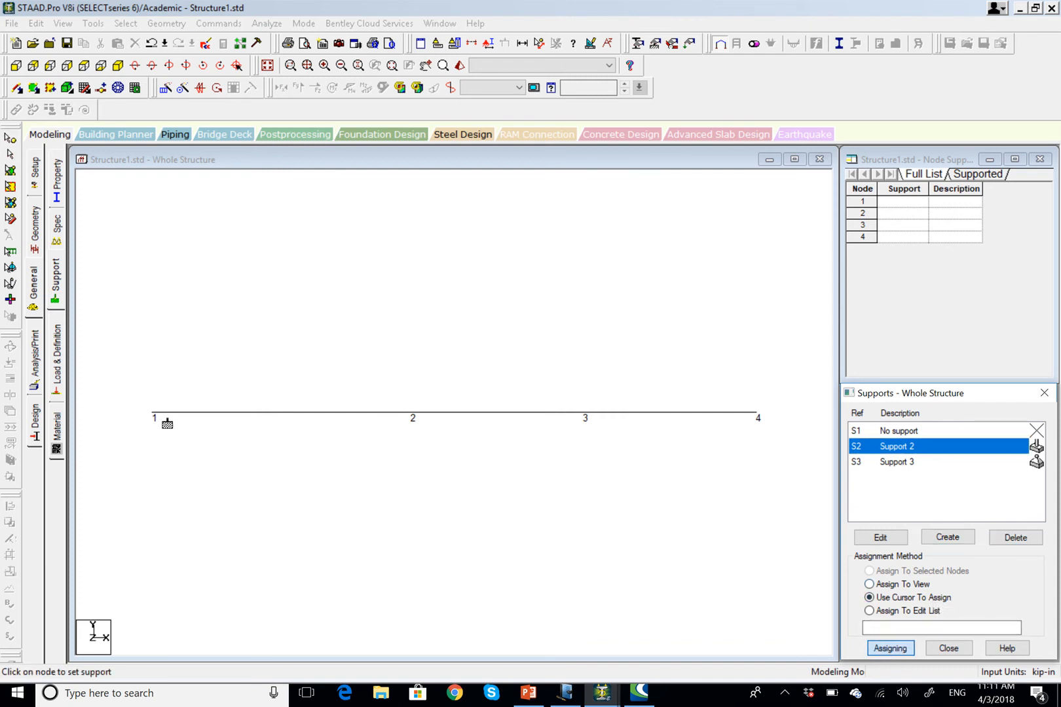
click(159, 417)
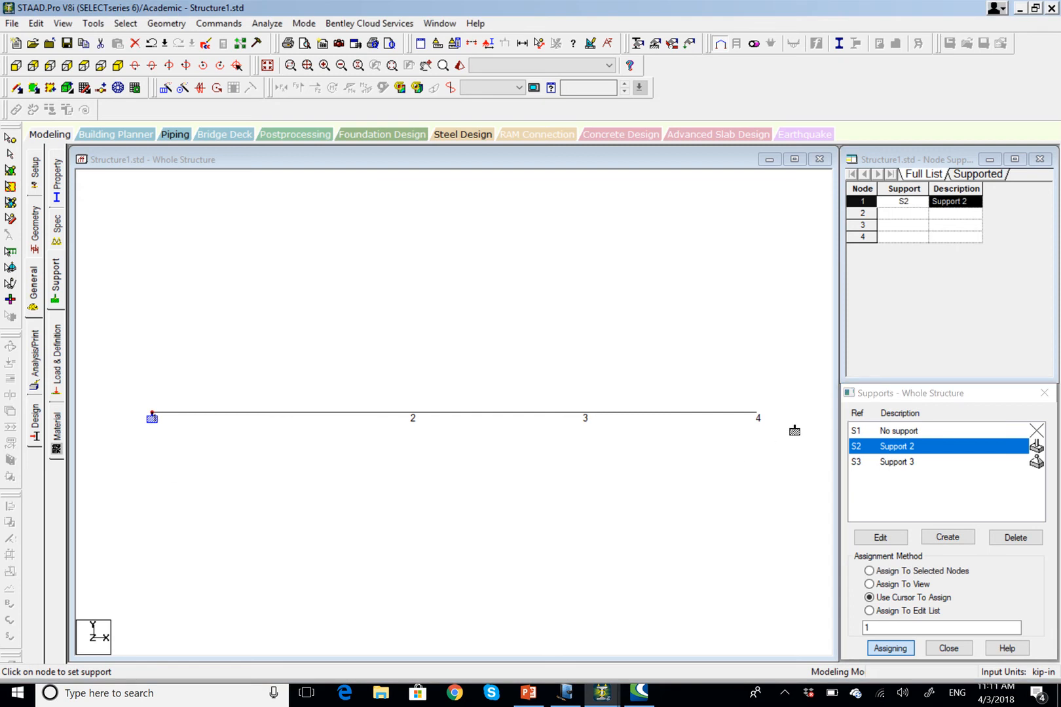
click(757, 417)
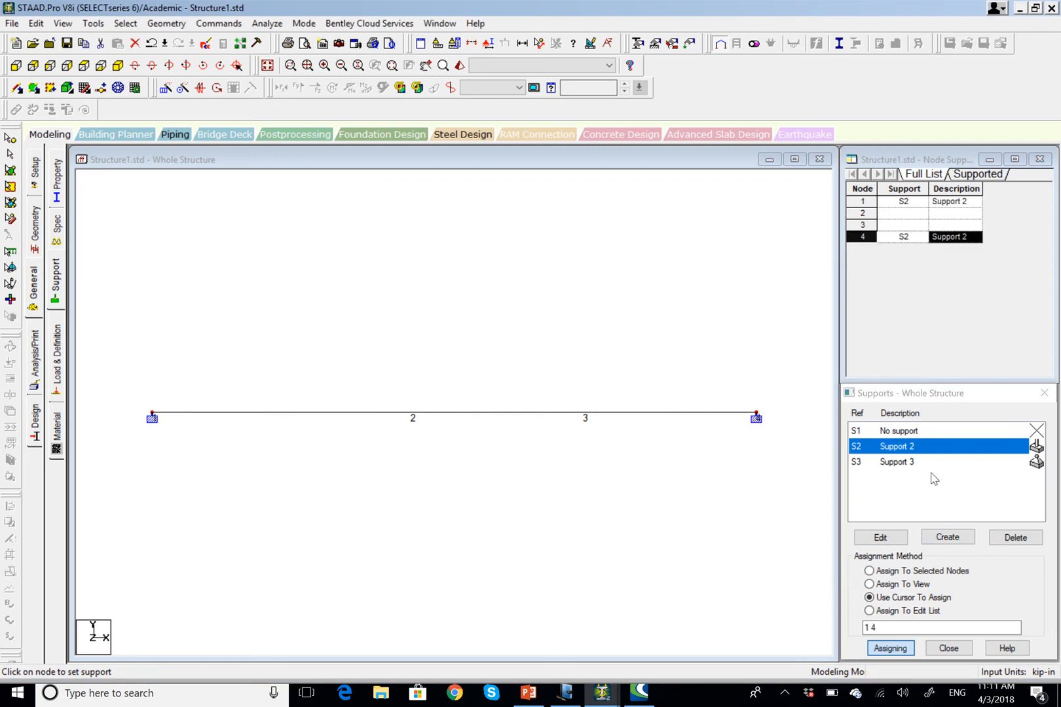
- Assign the pinned support to interior nodes 2 and 3, and close the support definitions
click(901, 462)
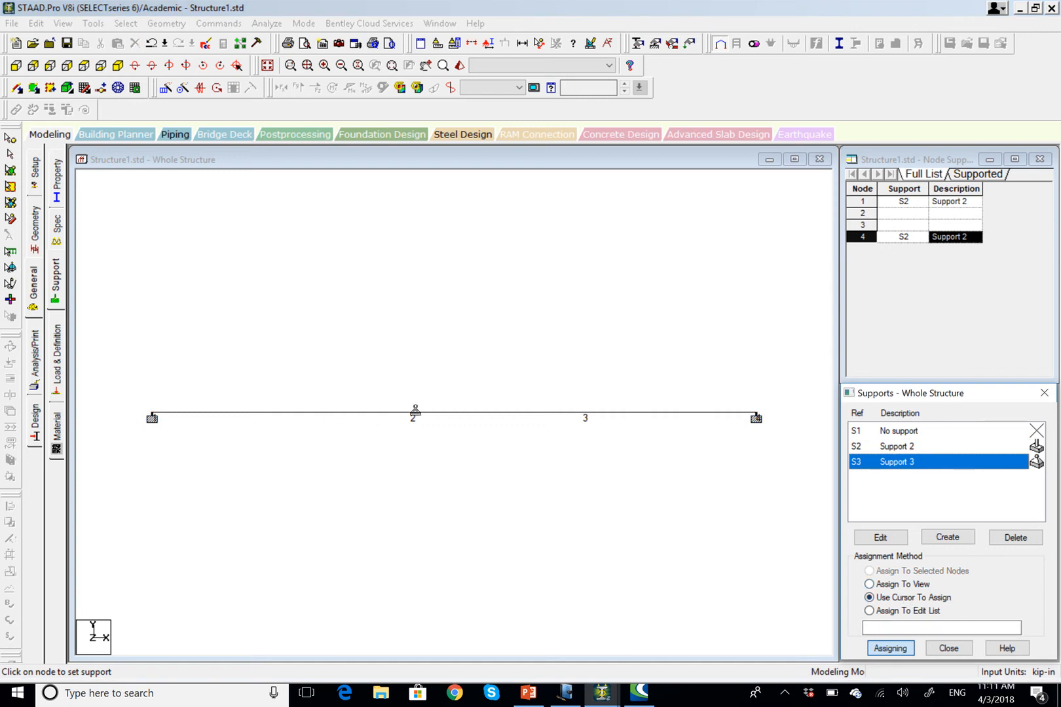
click(412, 417)
click(414, 417)
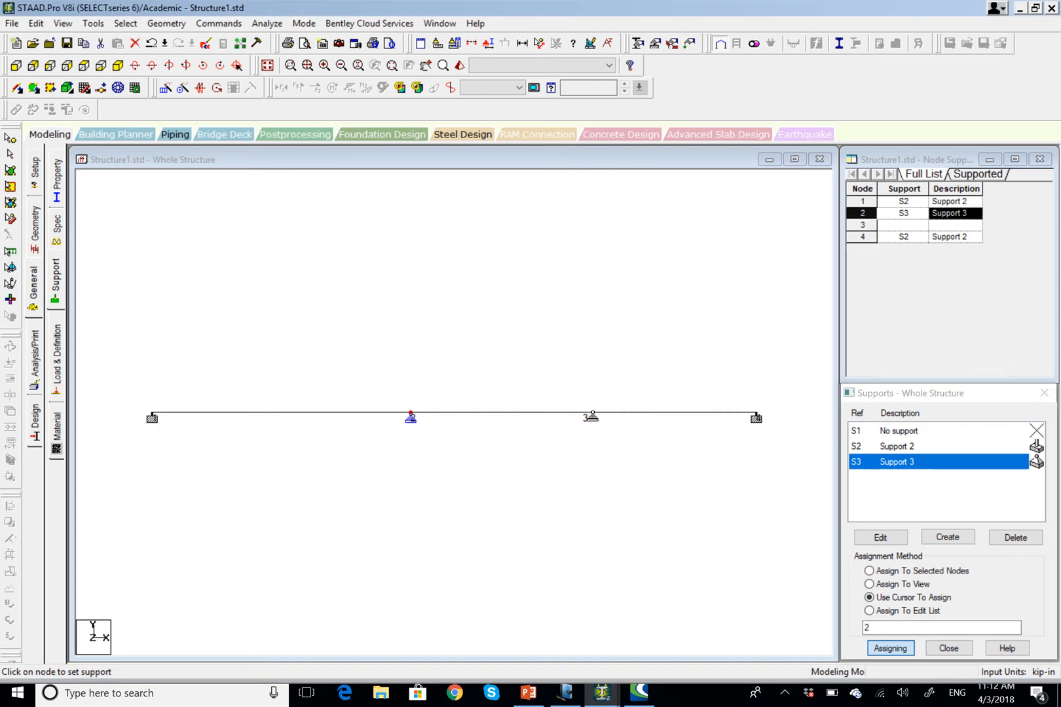
click(586, 416)
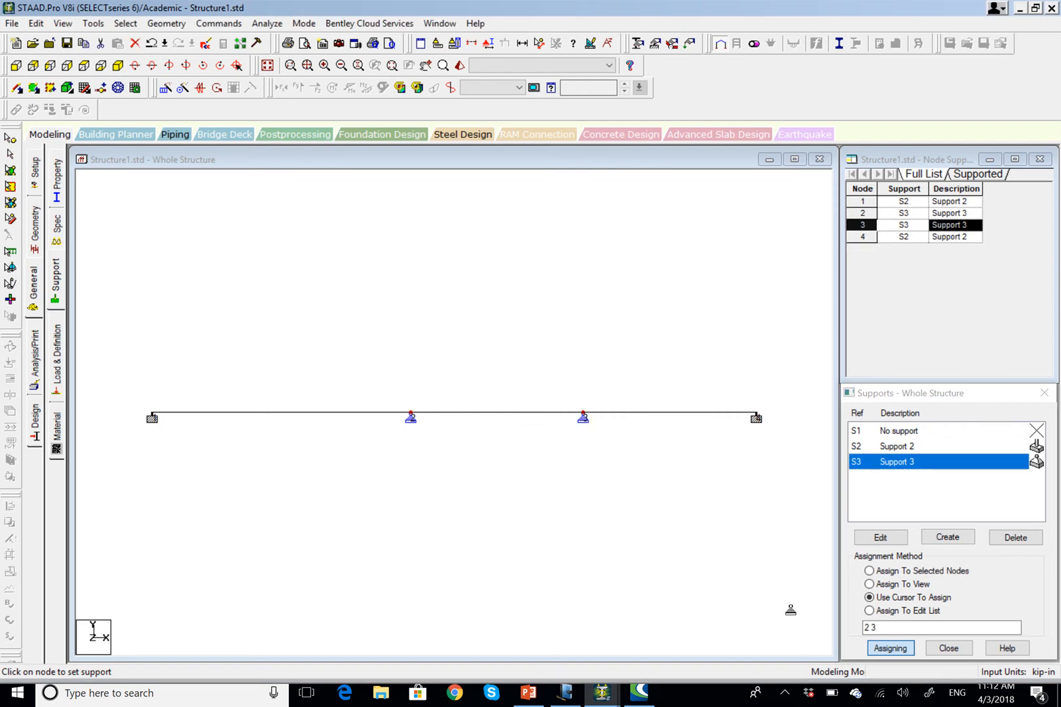
click(956, 645)
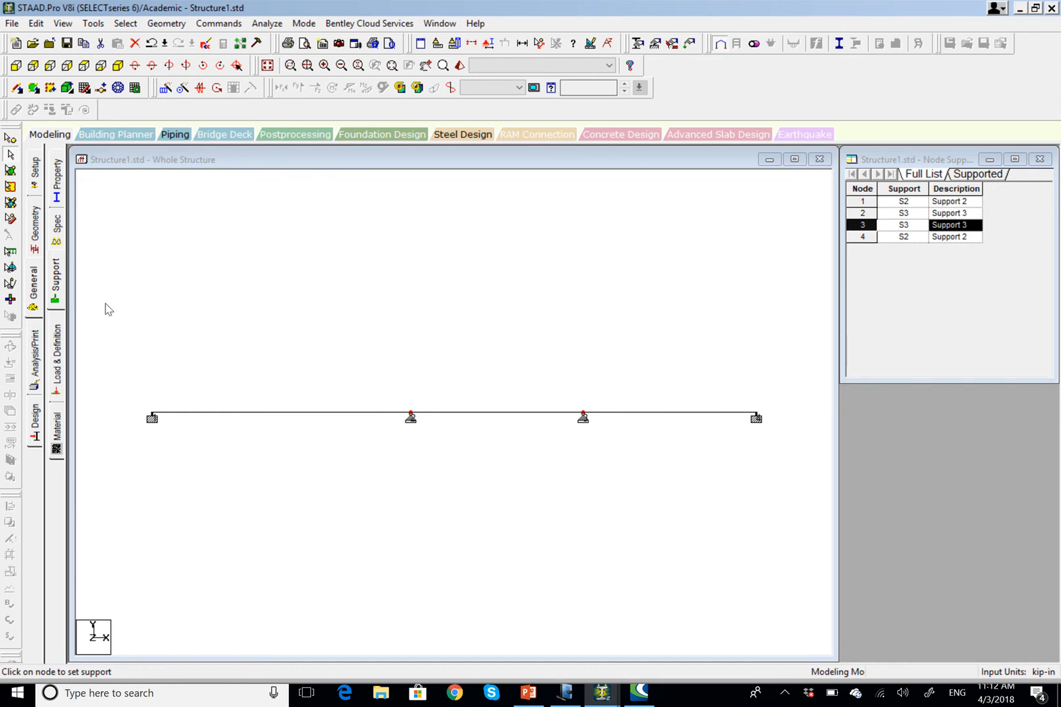
- Open the load and definition settings for the beam model
click(58, 343)
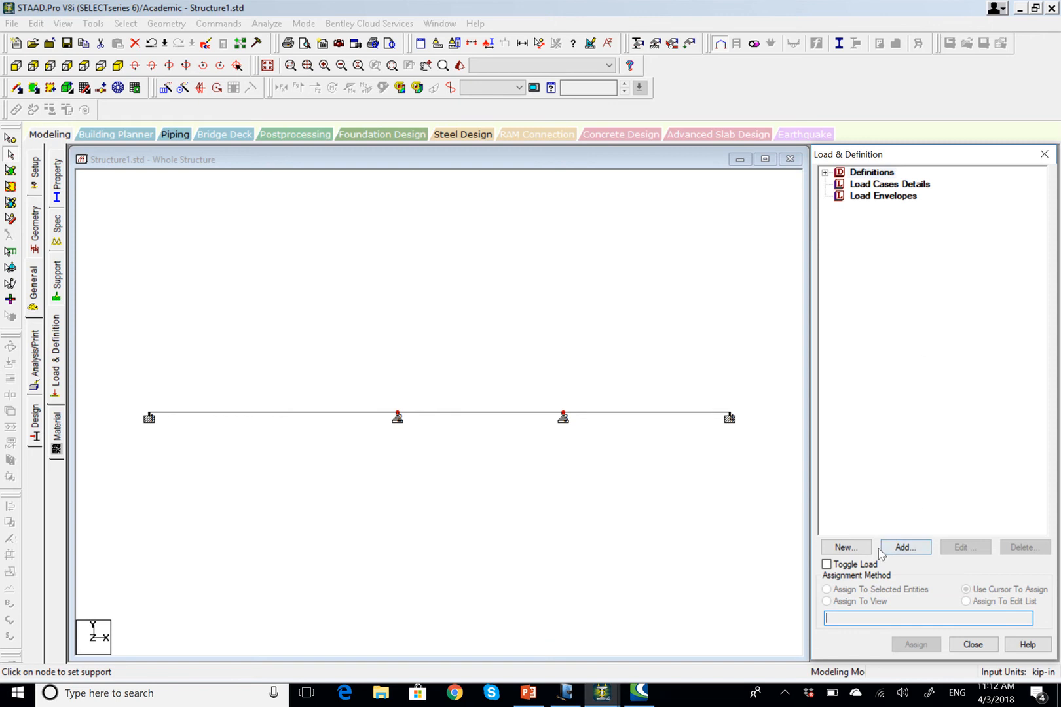
click(904, 547)
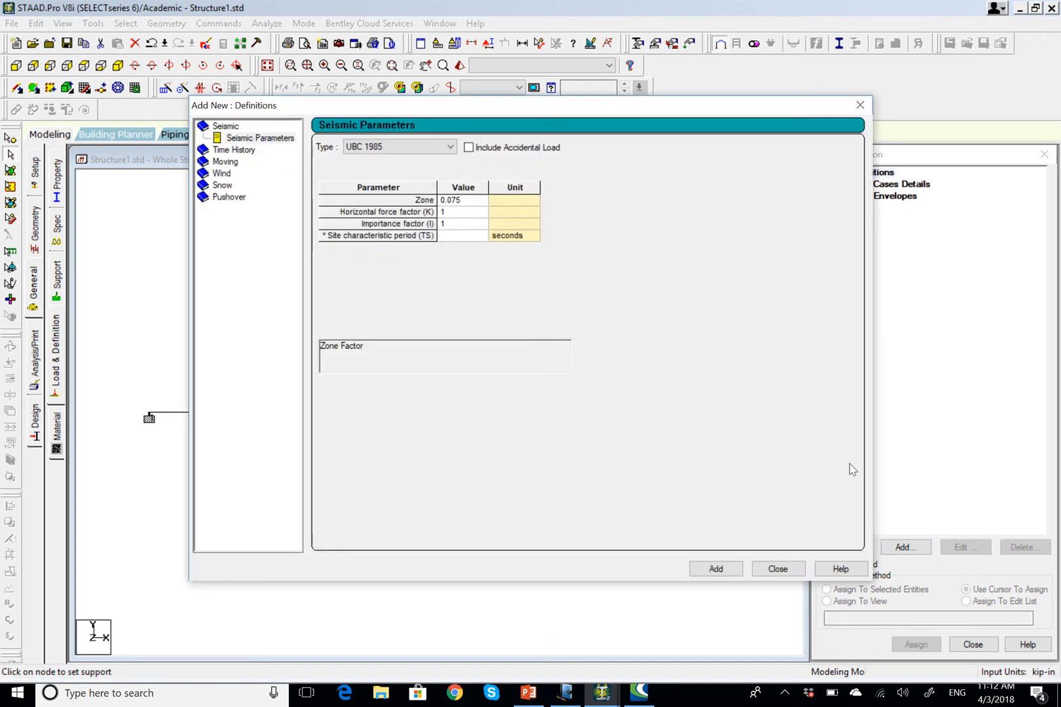
click(860, 104)
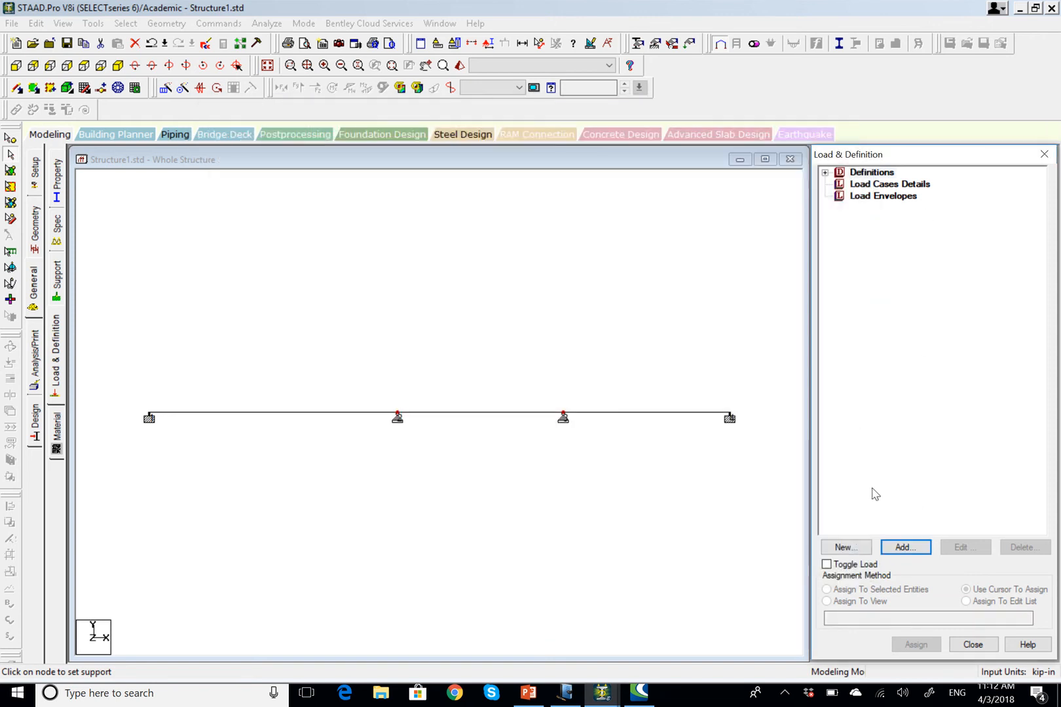
click(855, 553)
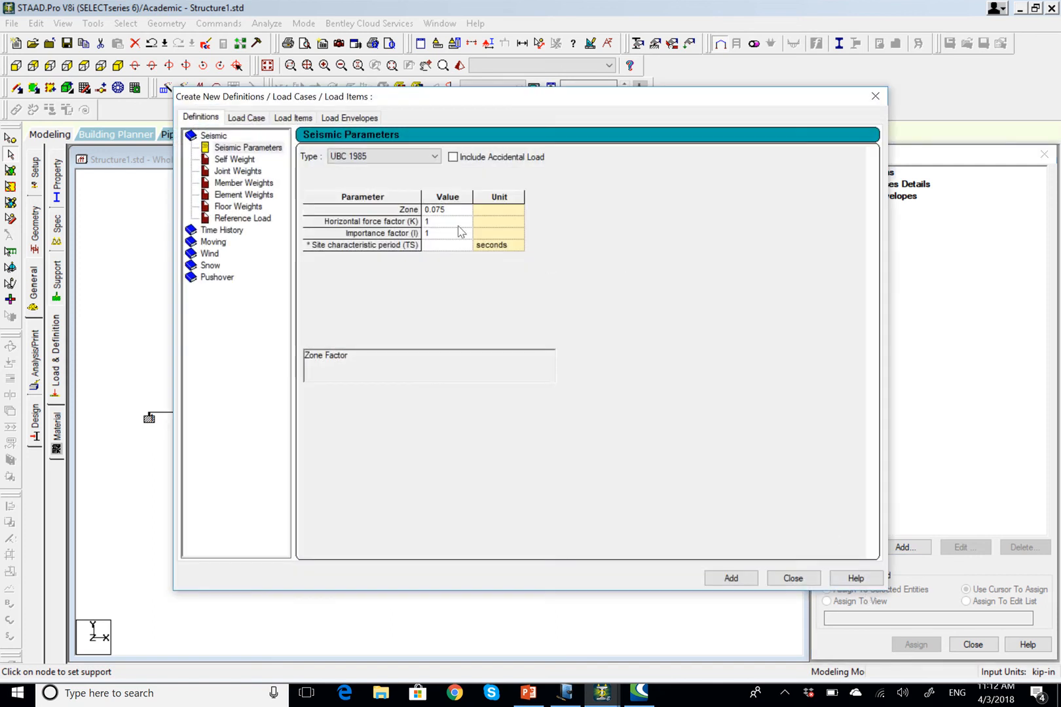
click(254, 118)
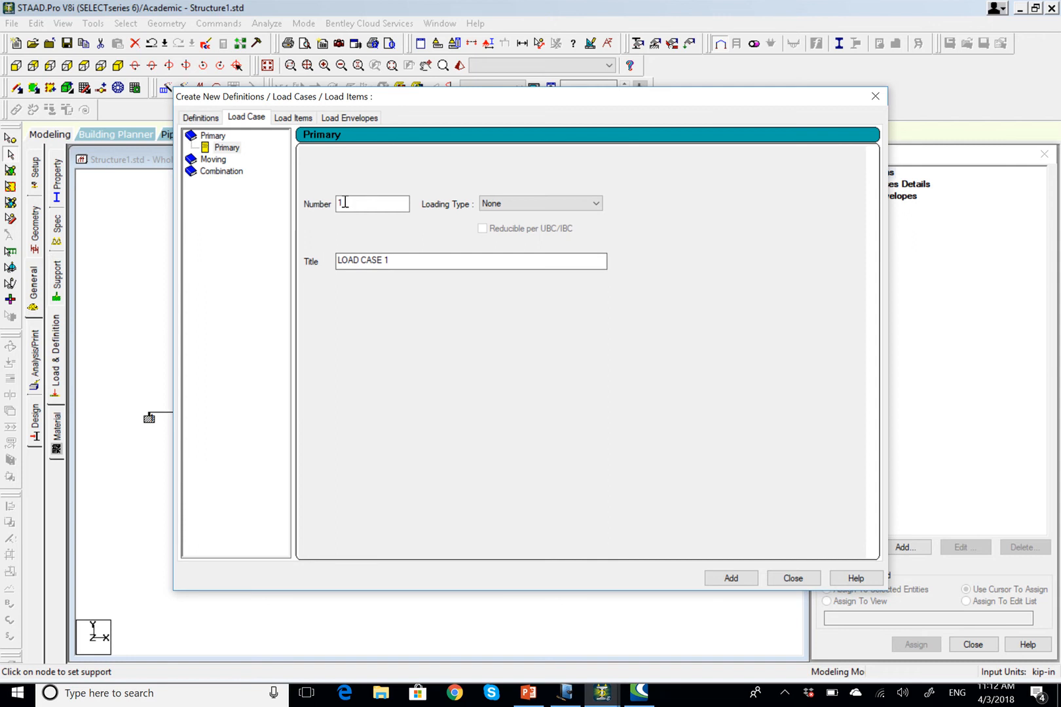
click(378, 206)
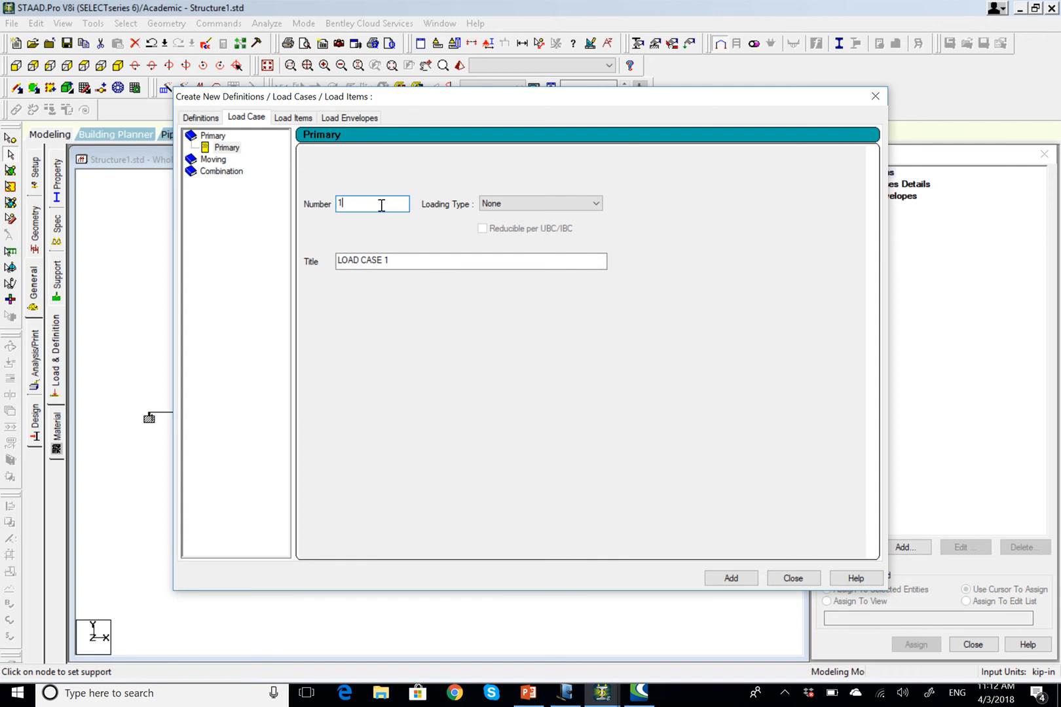
click(514, 204)
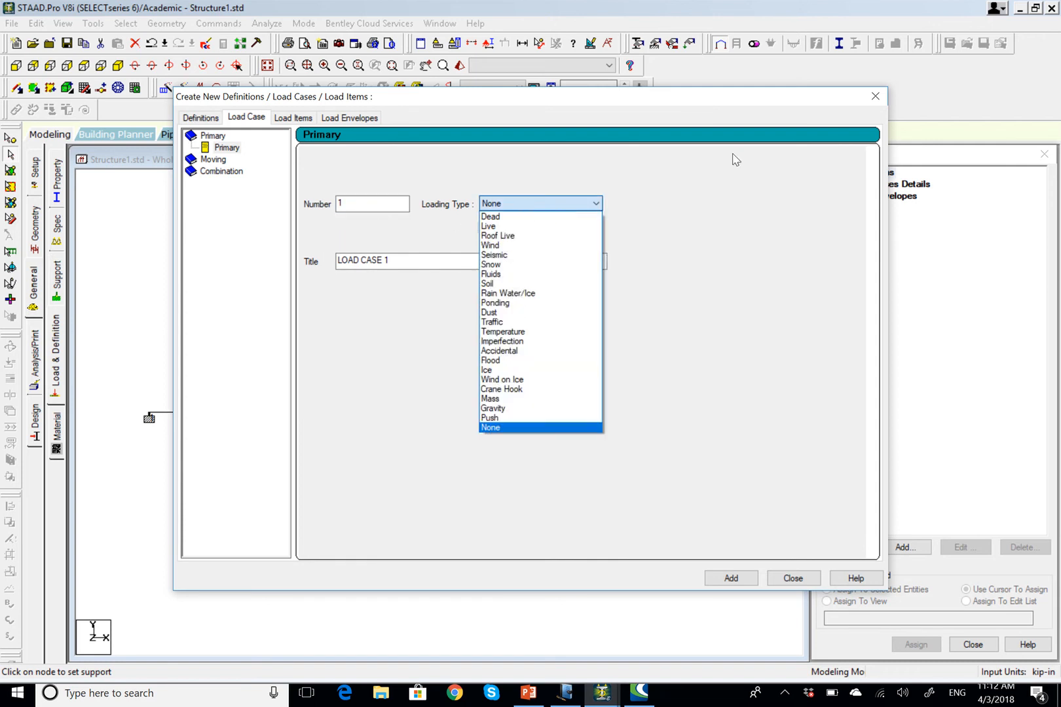
click(860, 97)
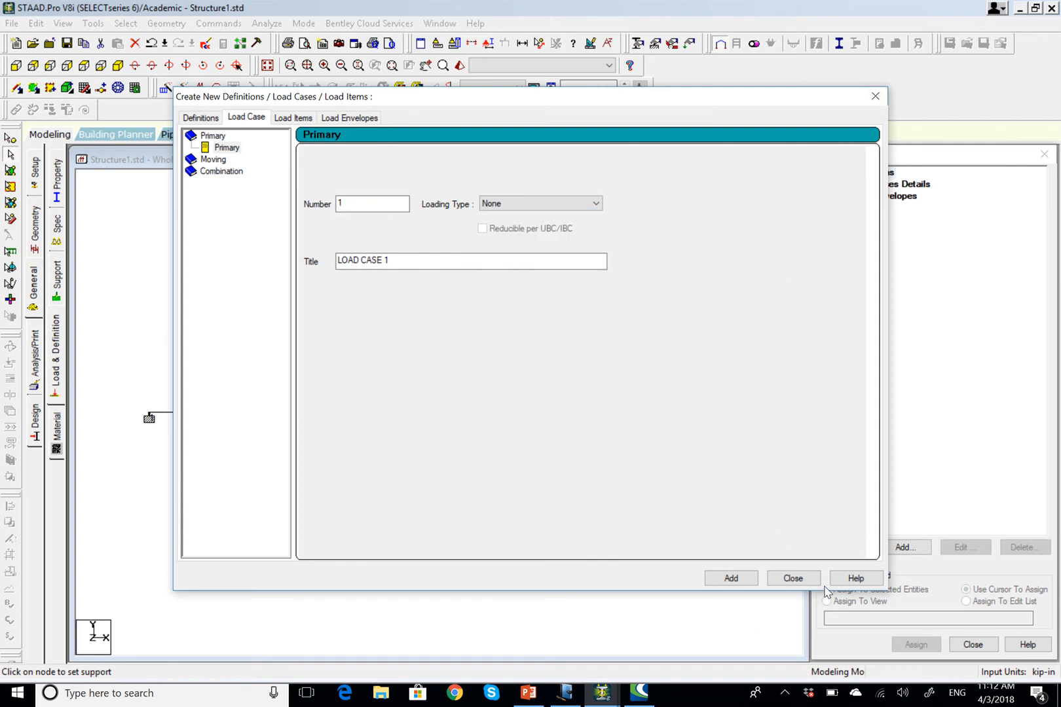
click(793, 578)
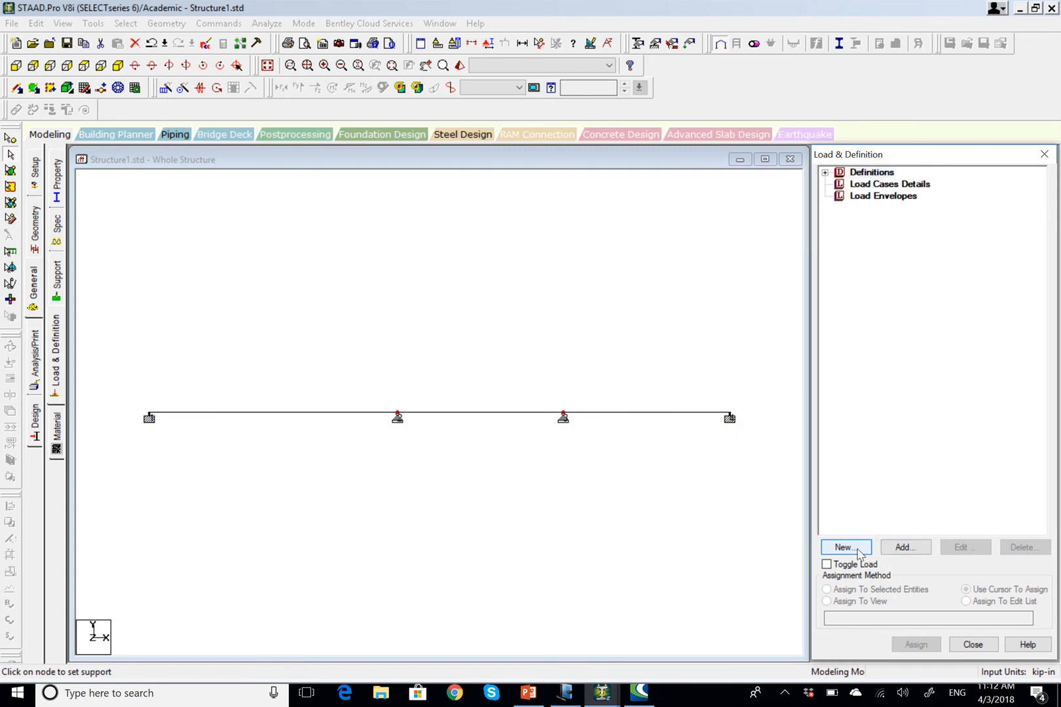
- Create primary load case 1 with the Dead loading type and the title "Dead"
click(845, 548)
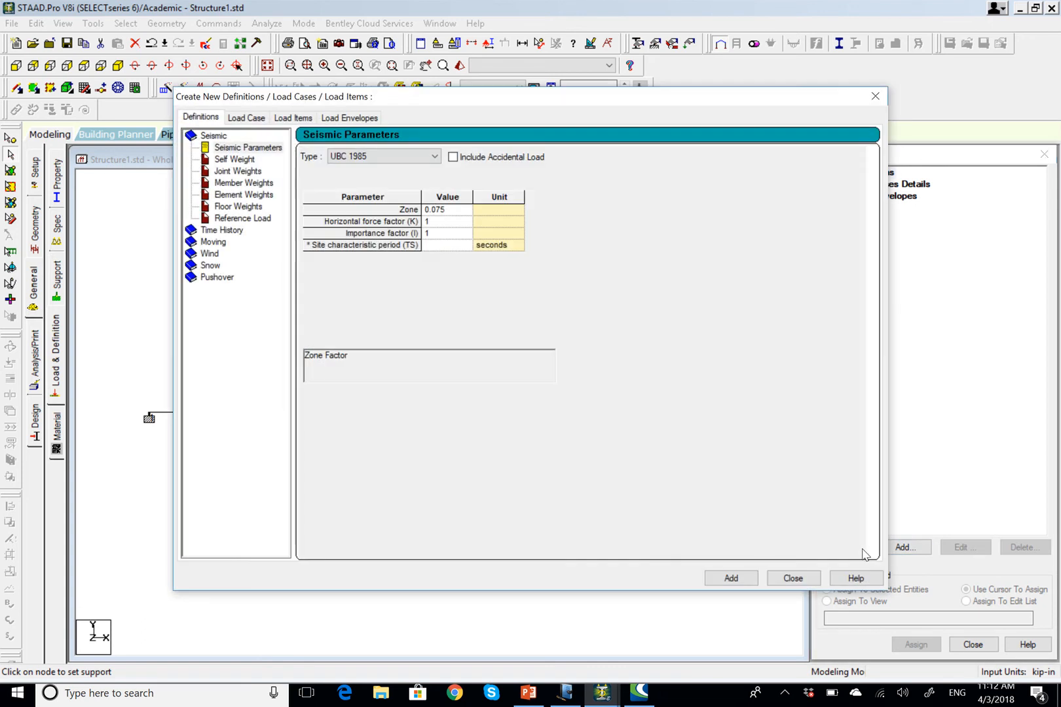
click(255, 119)
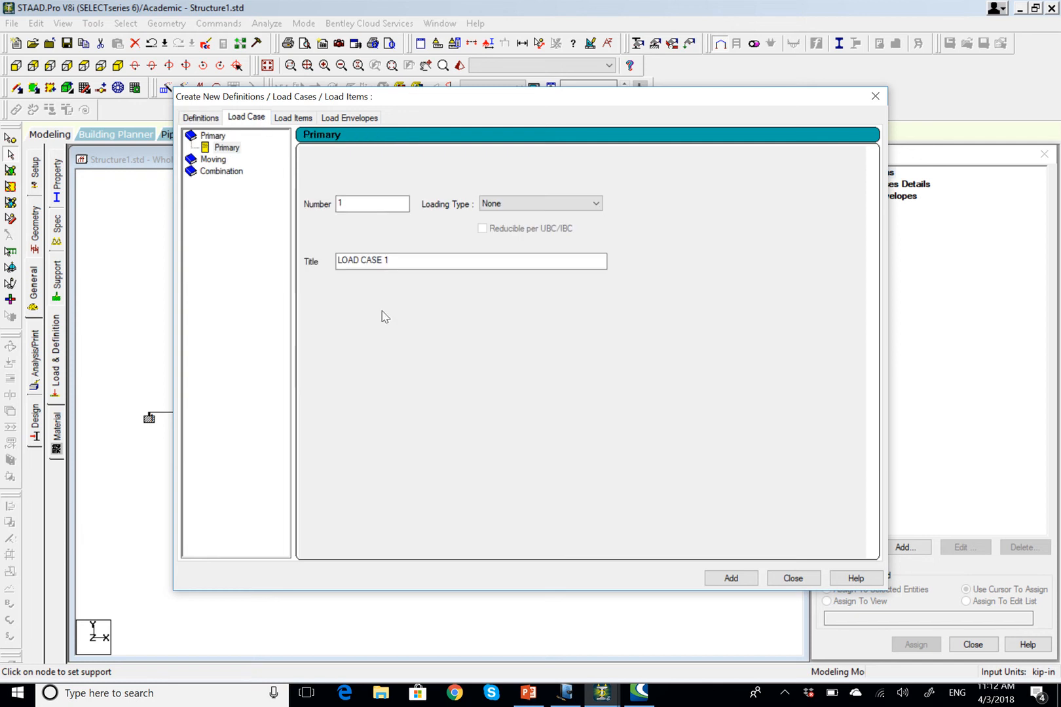
click(354, 202)
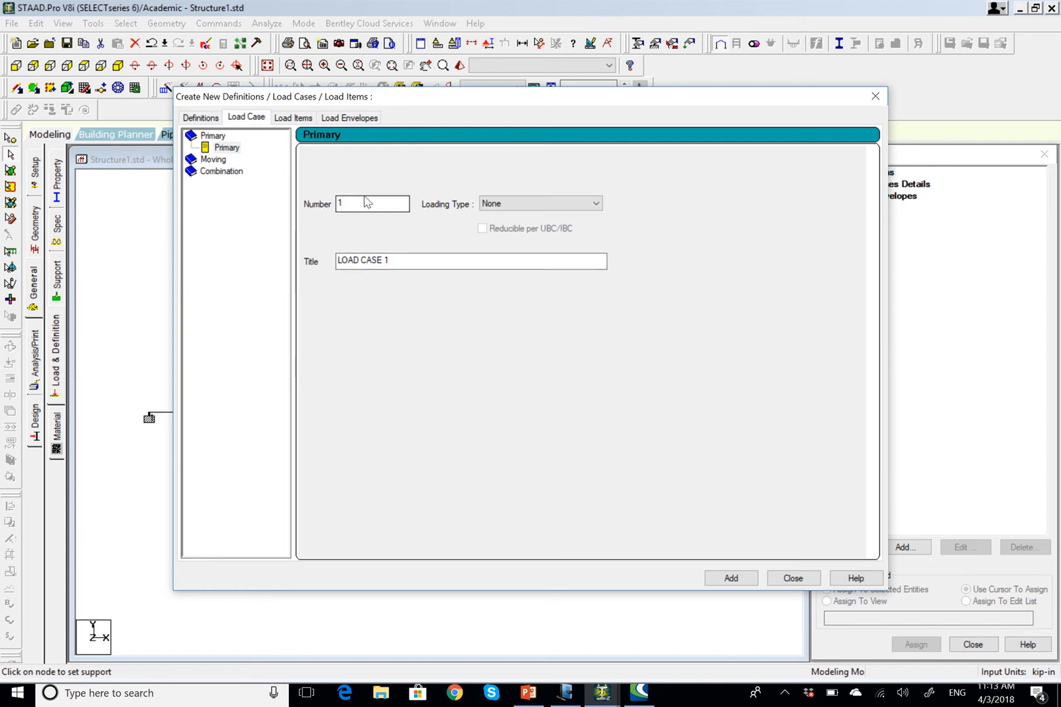
click(528, 205)
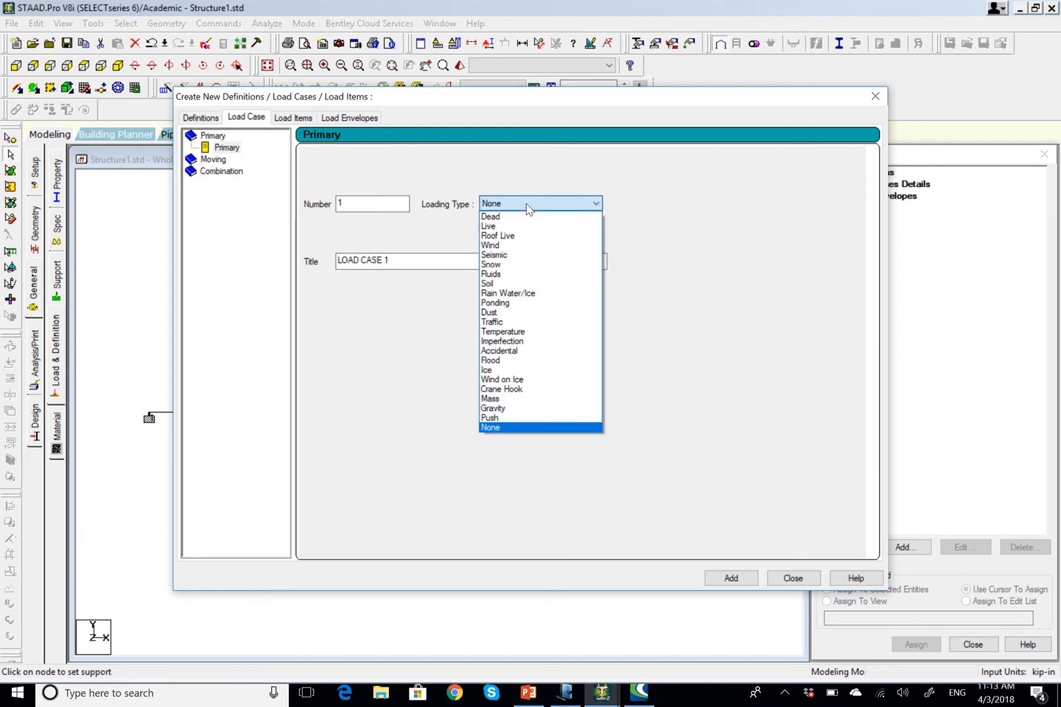
click(512, 216)
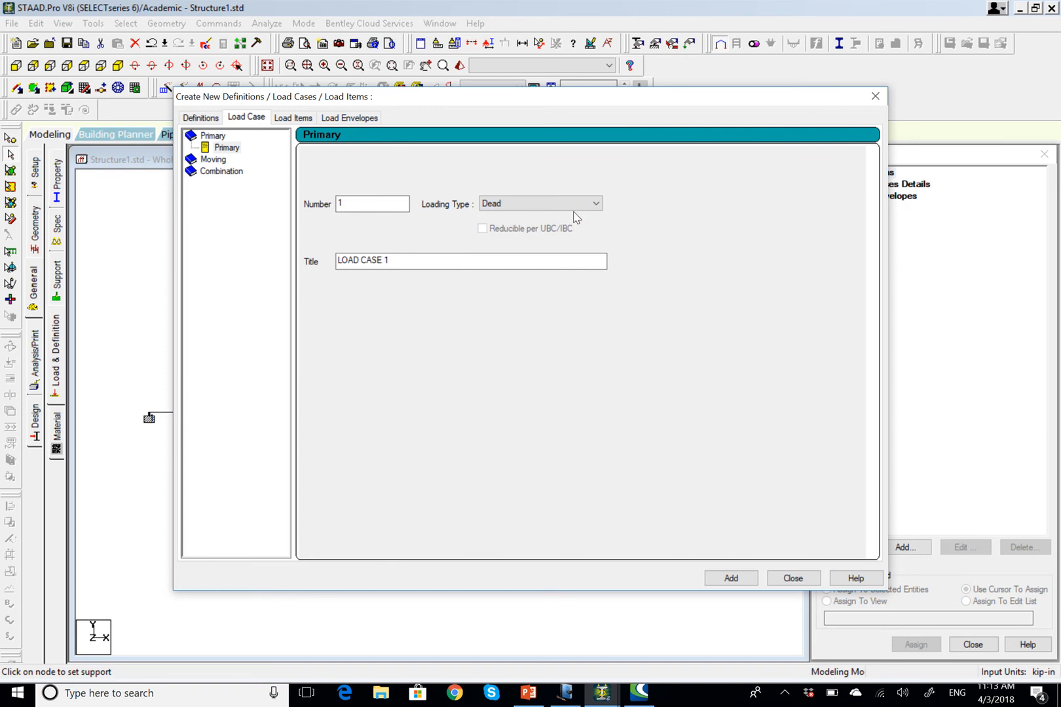
drag(425, 264, 282, 244)
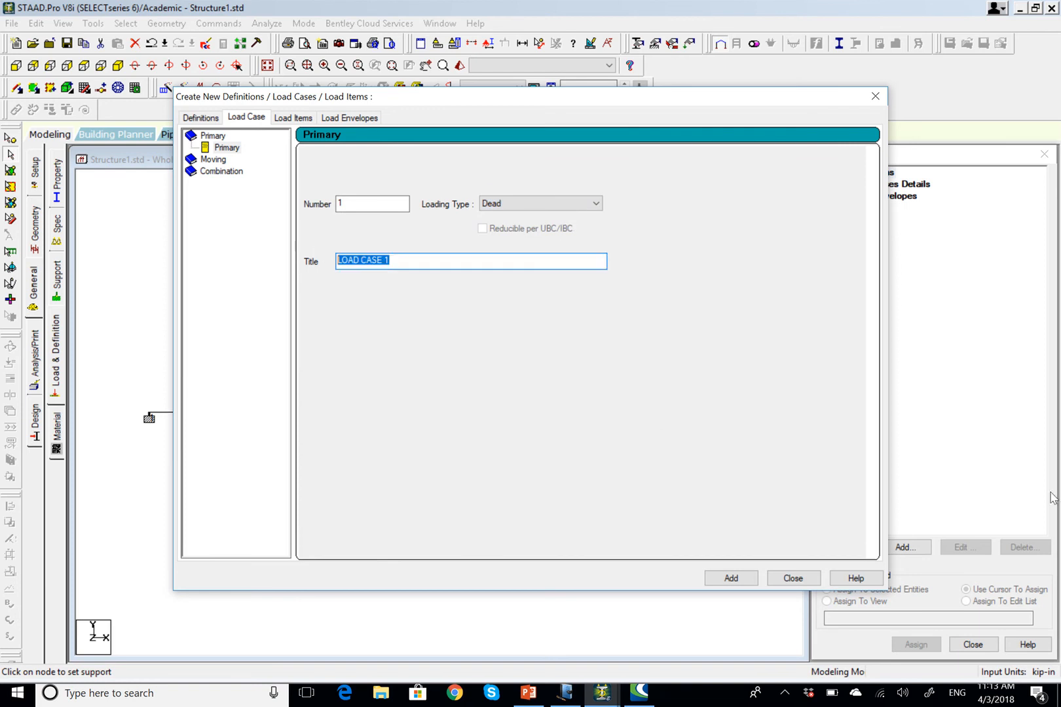
text(Dead)
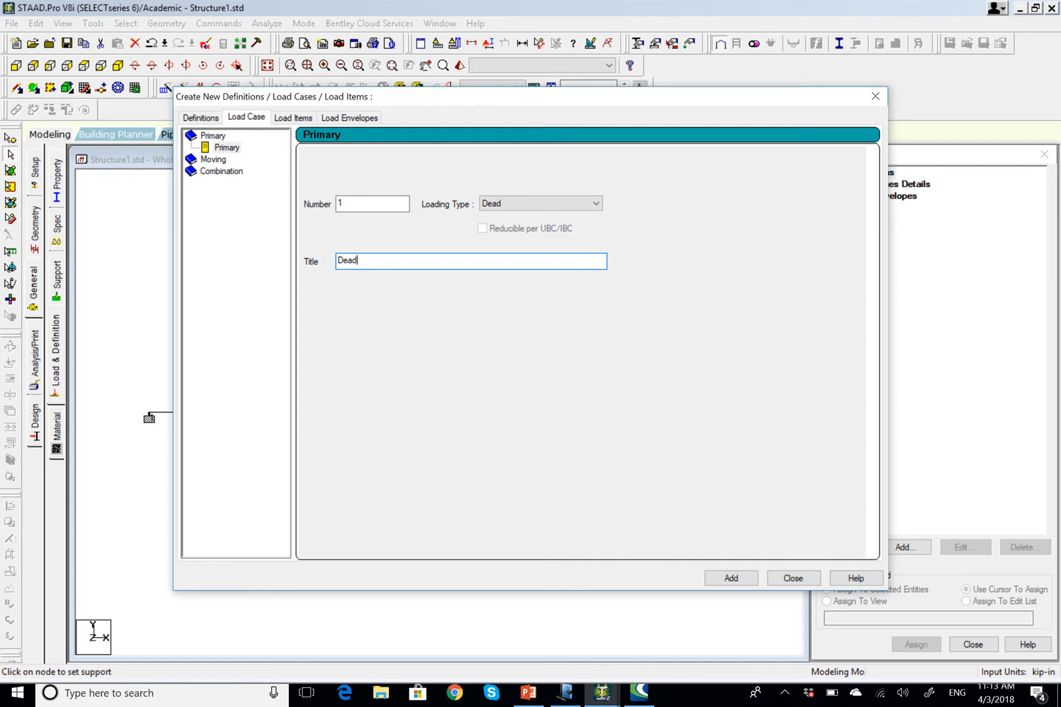
click(733, 579)
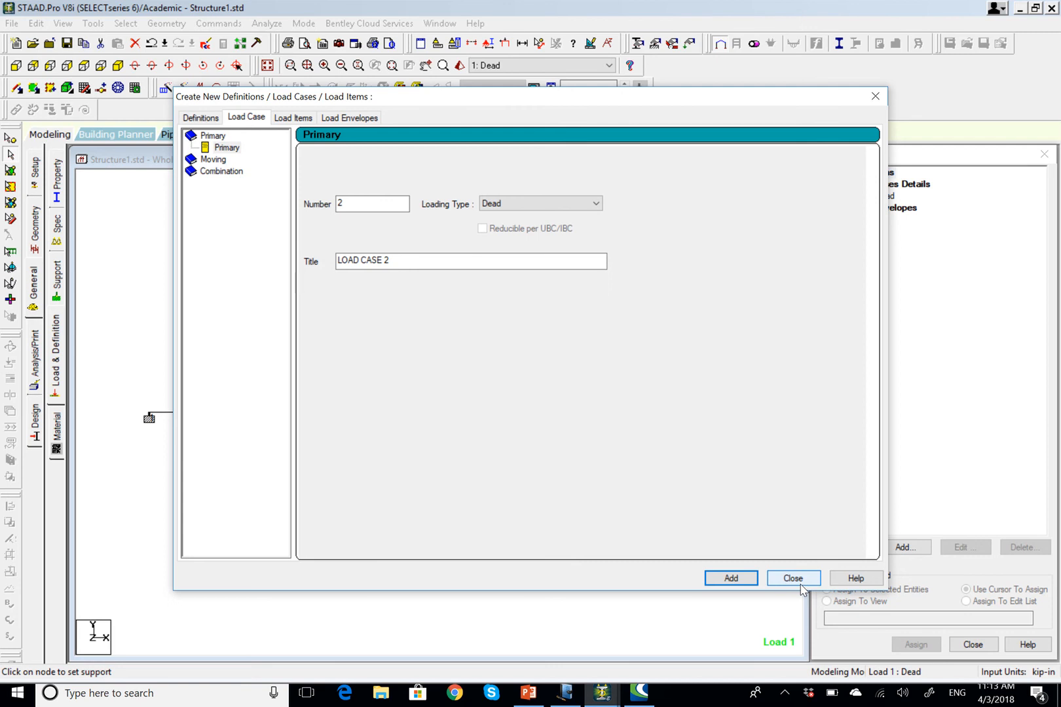
click(793, 578)
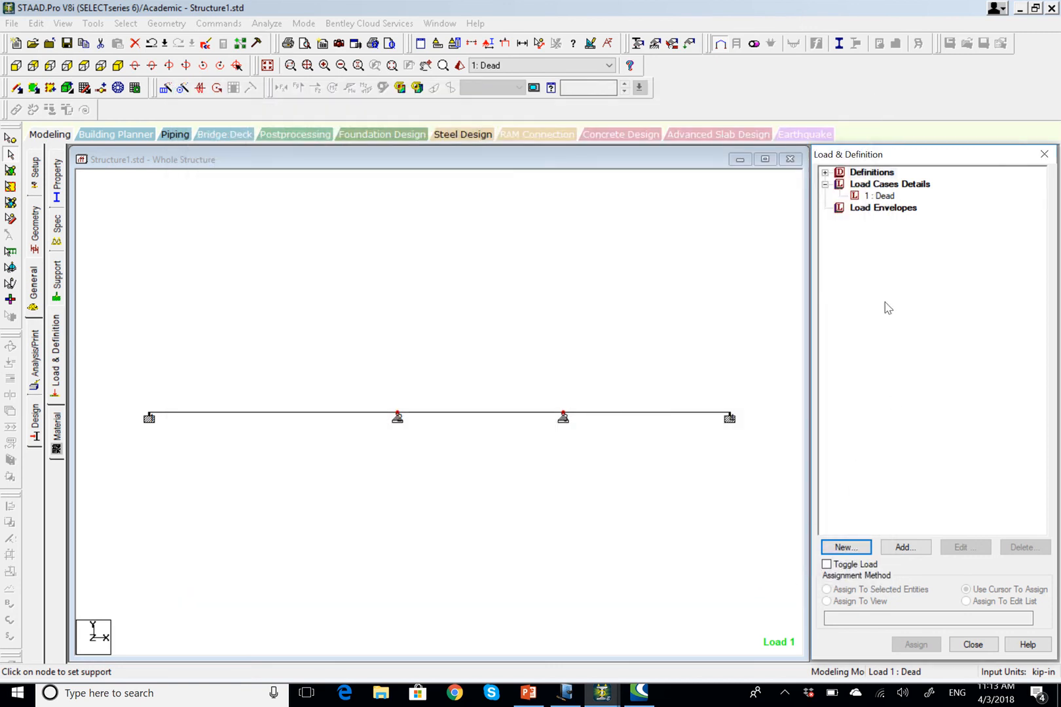
- Consult the beam sketch in Windows Journal for the loads, switch back to the STAAD.Pro model and accept the auto save
click(884, 195)
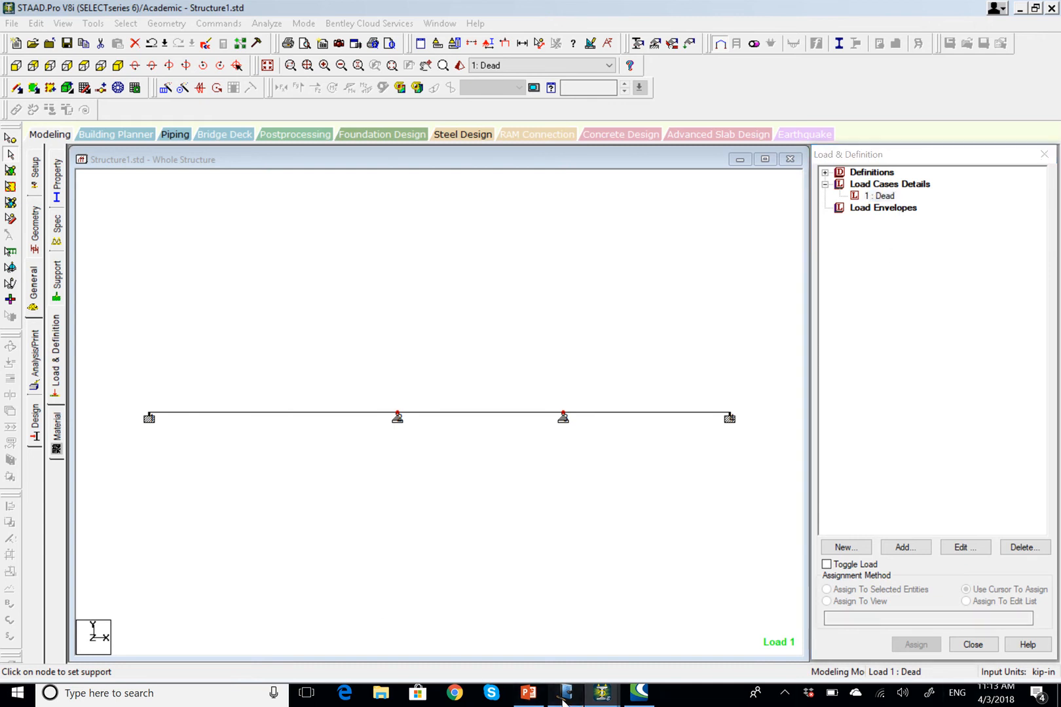
click(558, 696)
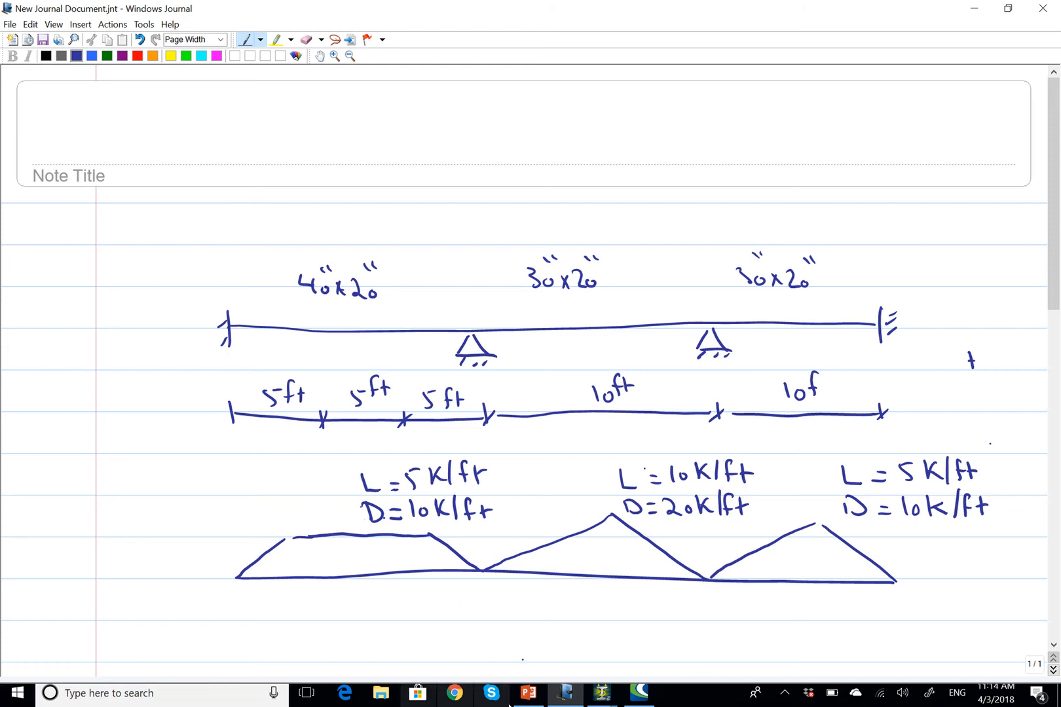
click(602, 693)
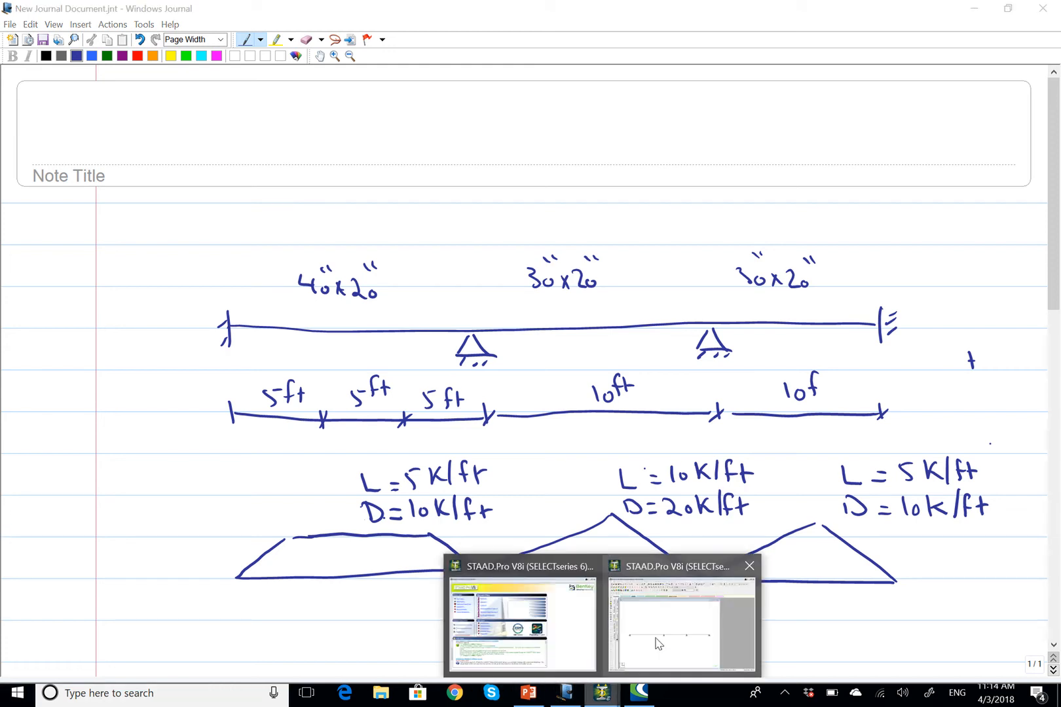
click(658, 644)
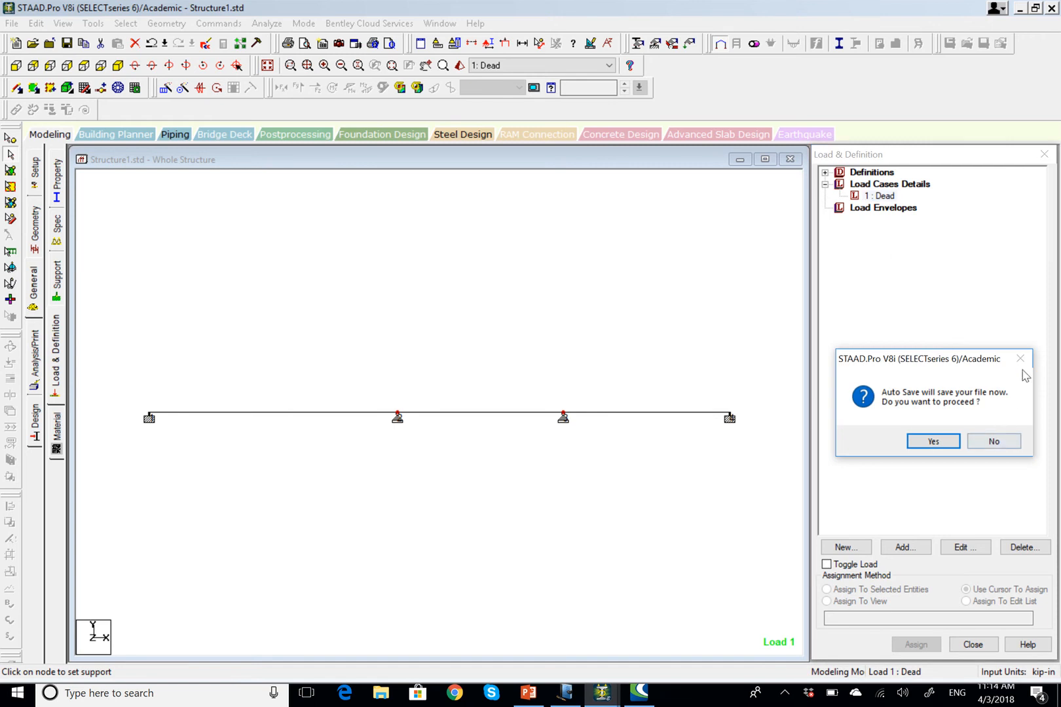
click(933, 443)
click(455, 365)
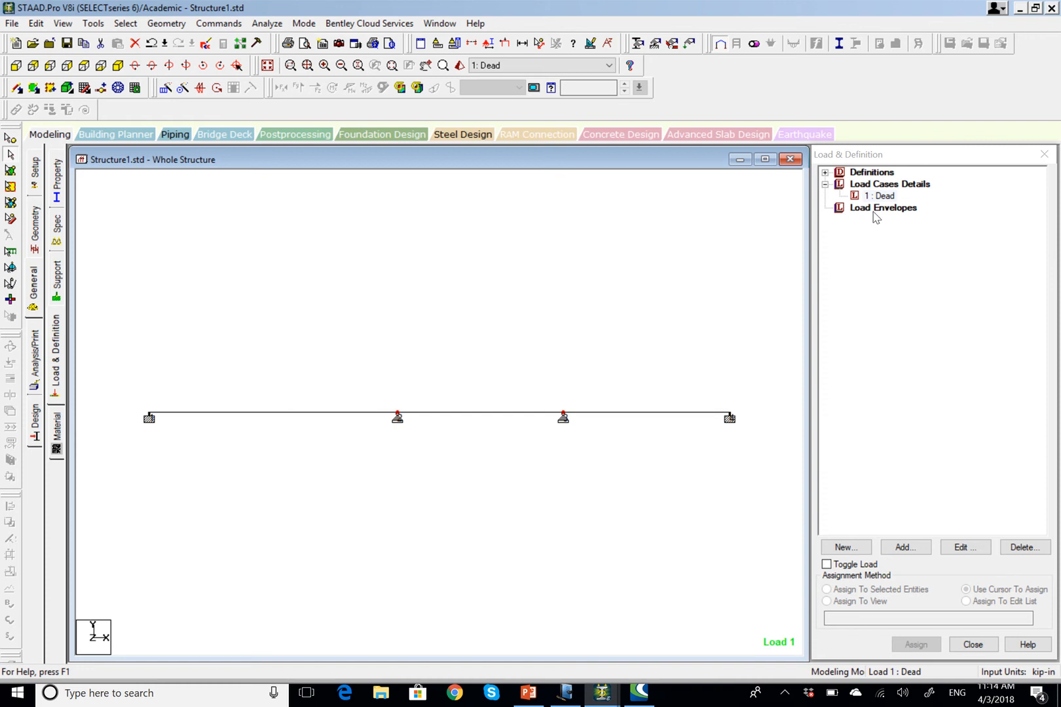
click(884, 196)
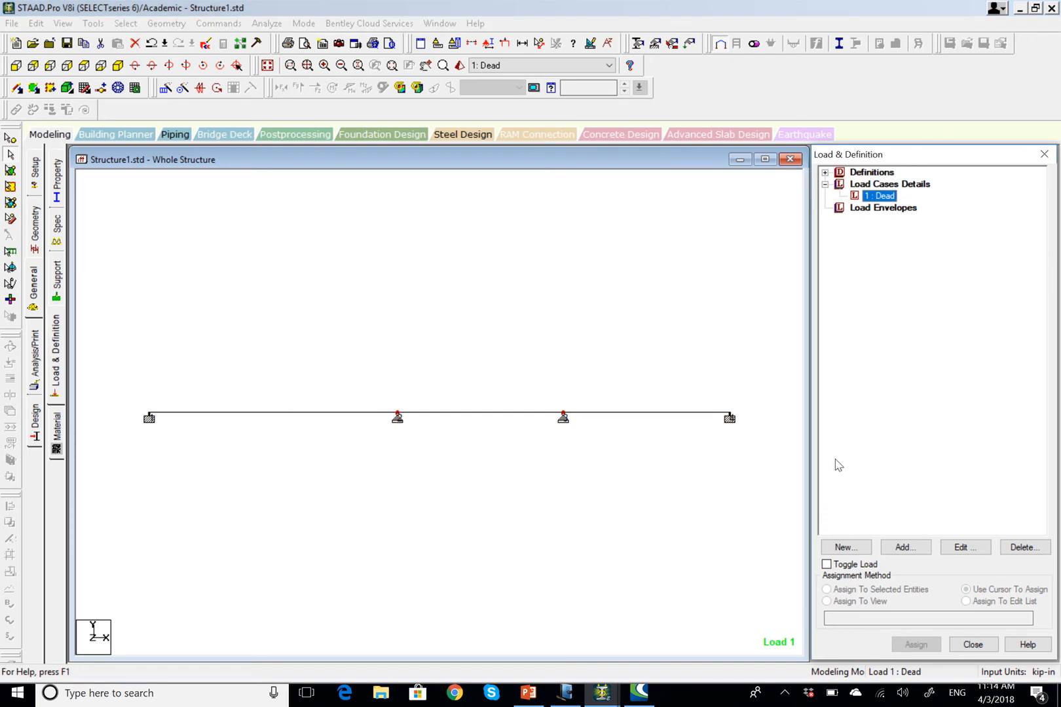
click(907, 547)
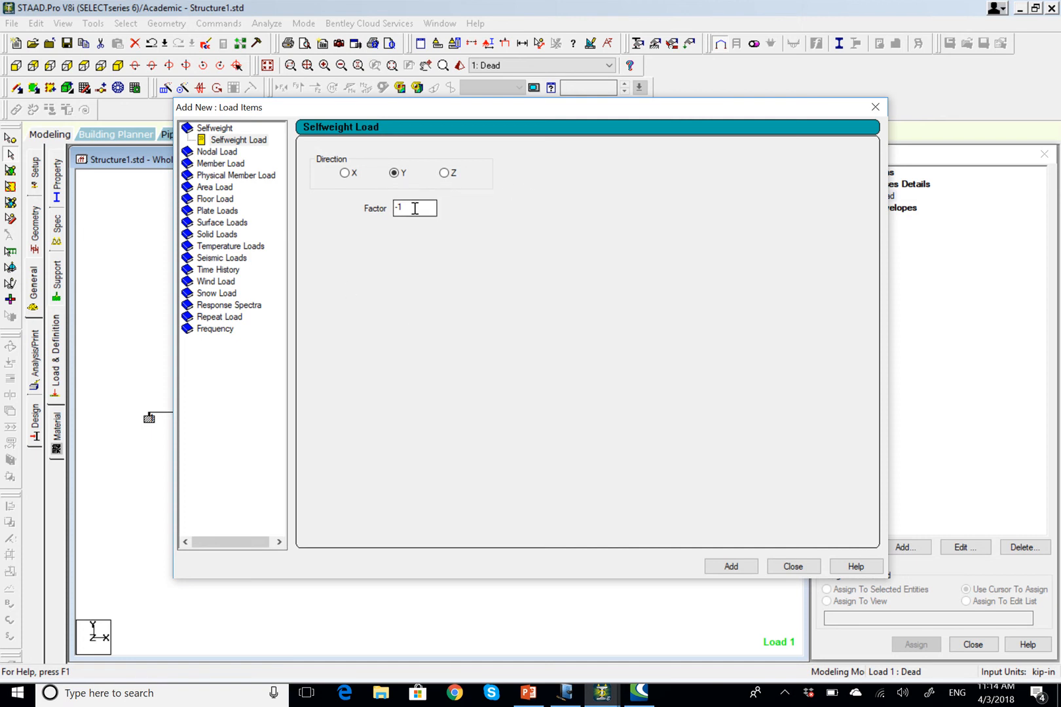
drag(434, 208, 343, 204)
text(0)
click(232, 164)
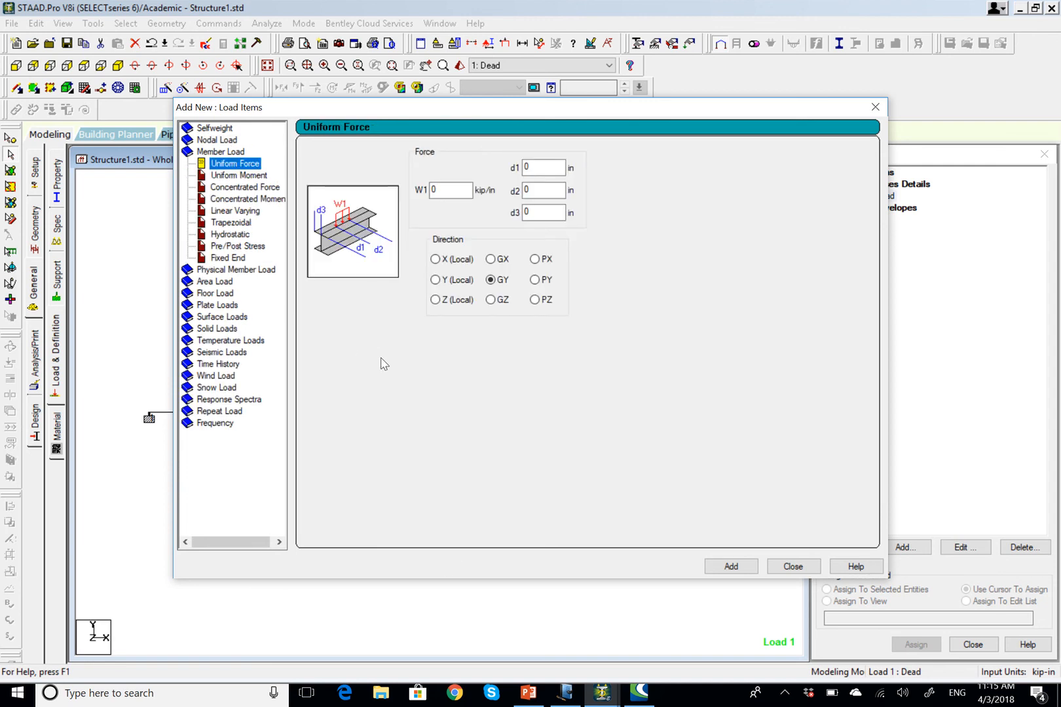
- Check the span loads on the beam sketch in Windows Journal, and switch back to the STAAD.Pro model
click(569, 697)
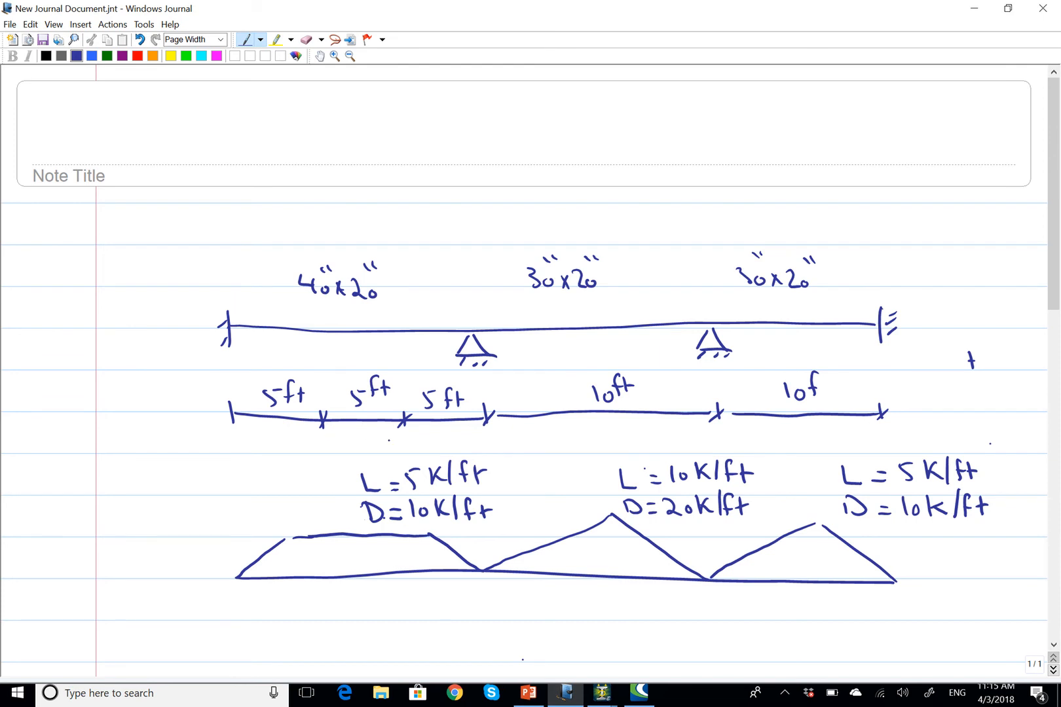
click(640, 694)
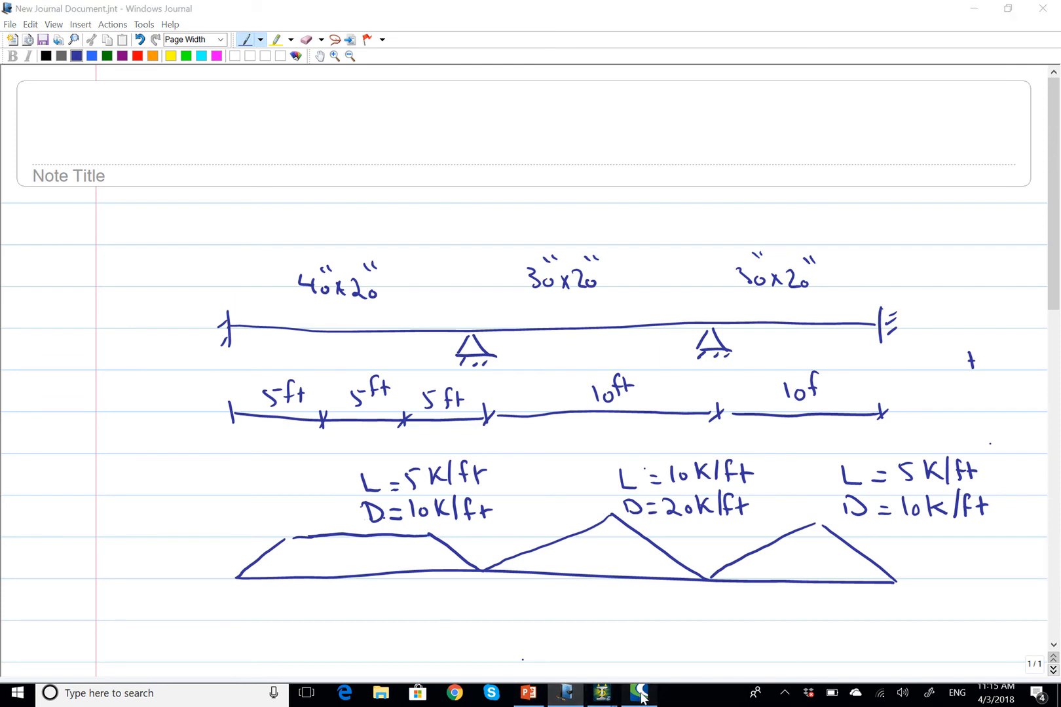
click(597, 697)
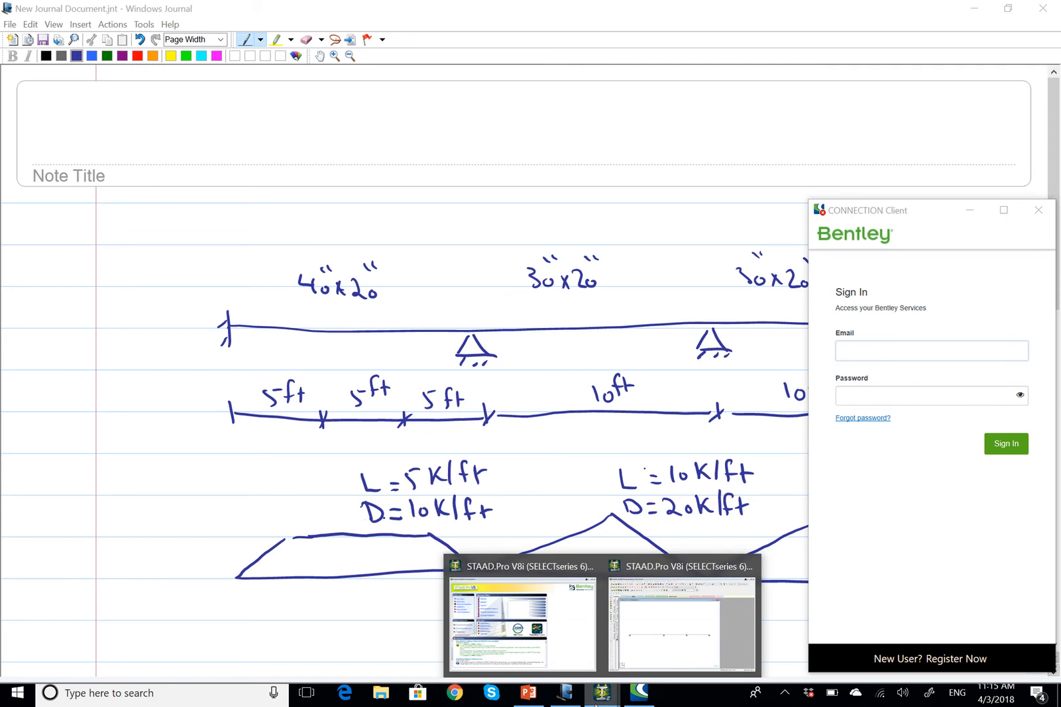
click(598, 701)
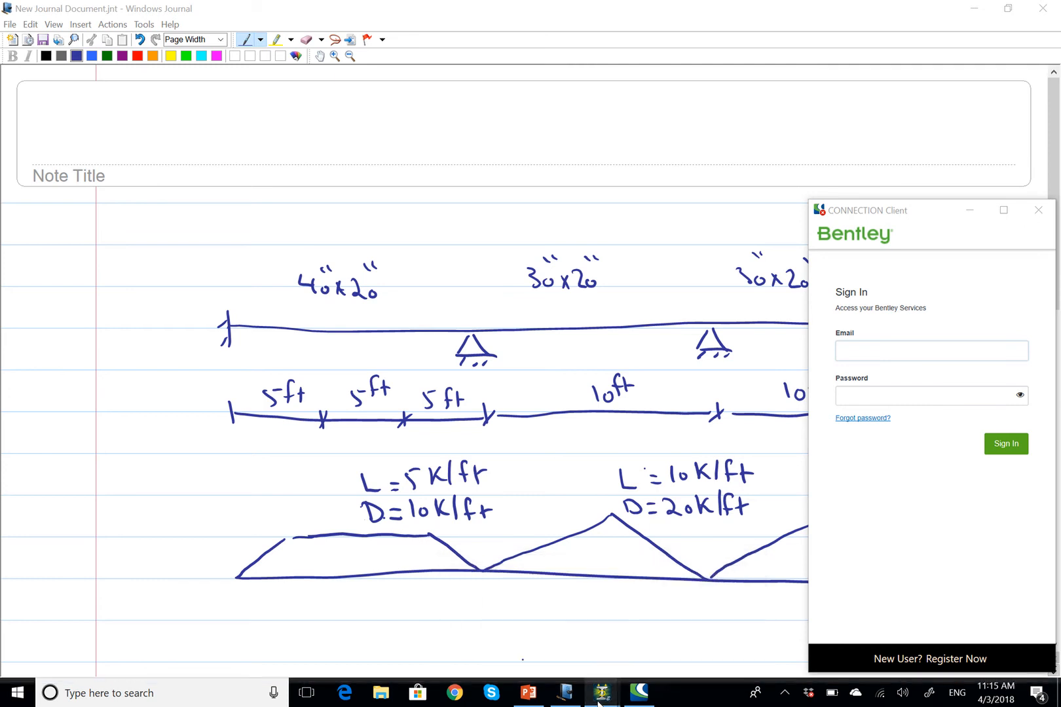
mouse_move(598, 694)
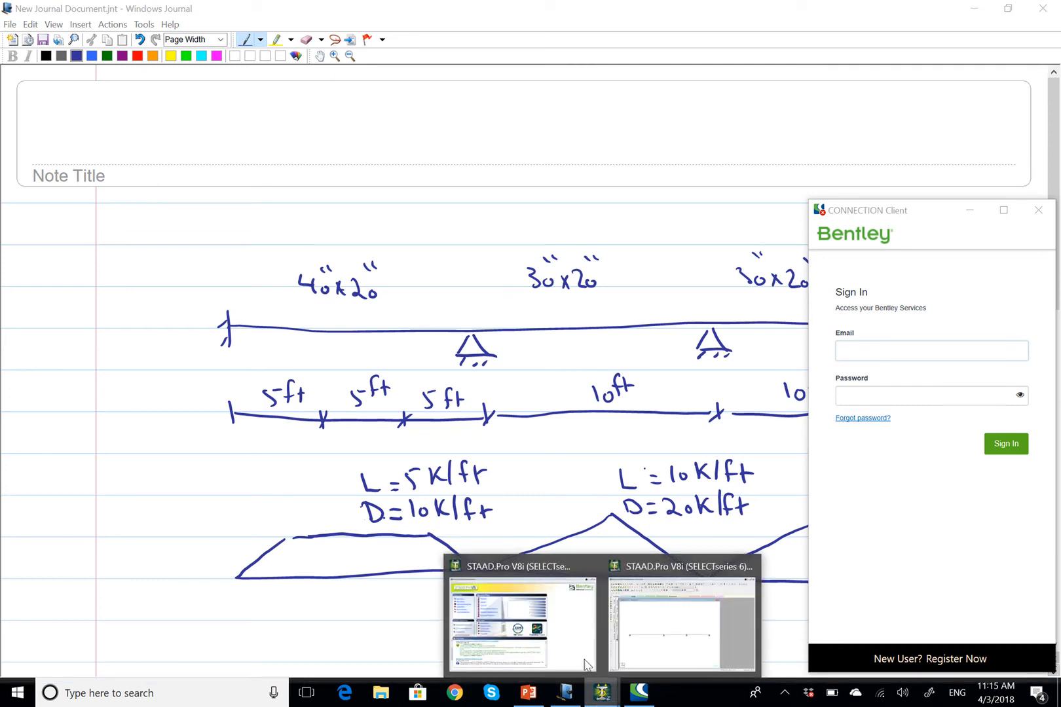
click(636, 635)
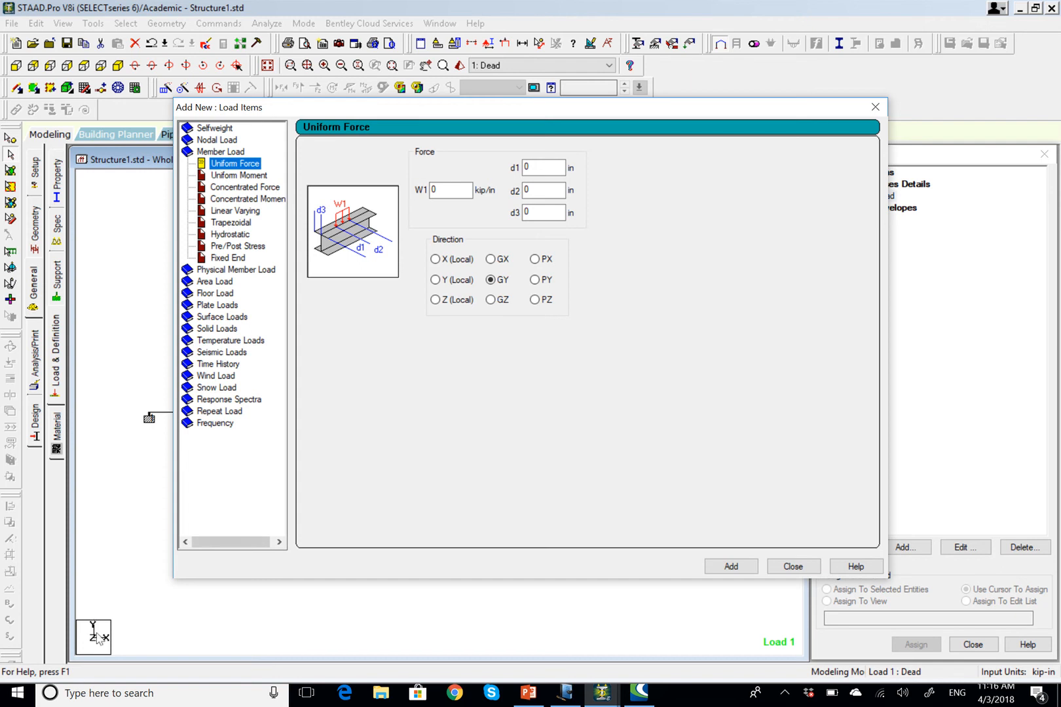
double_click(450, 190)
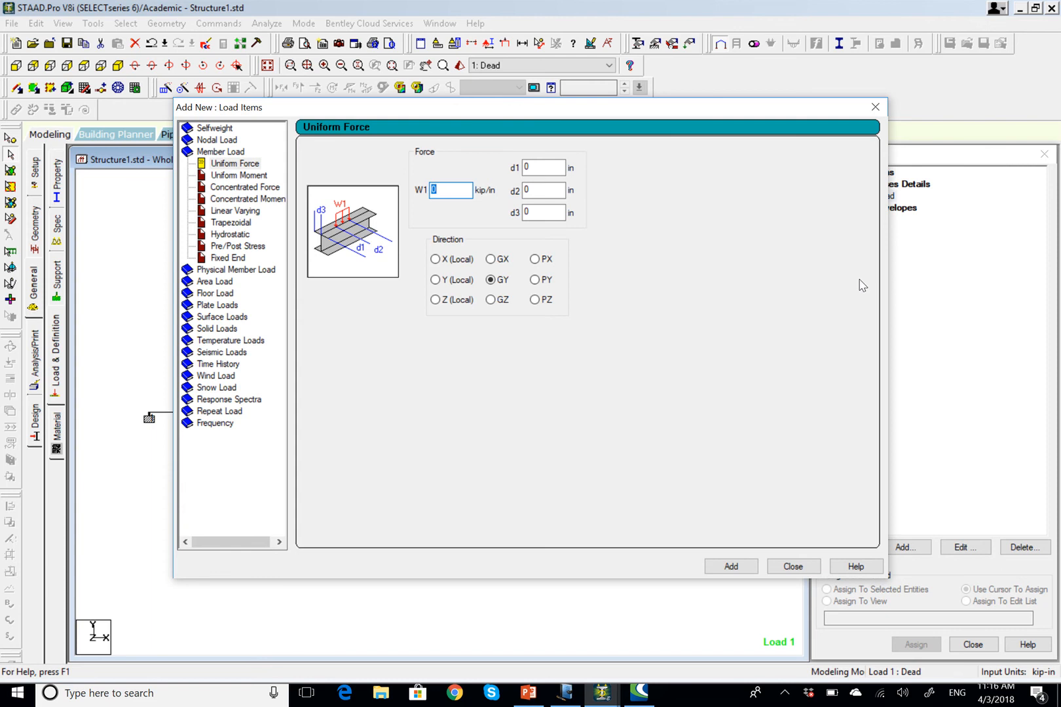
text(-10)
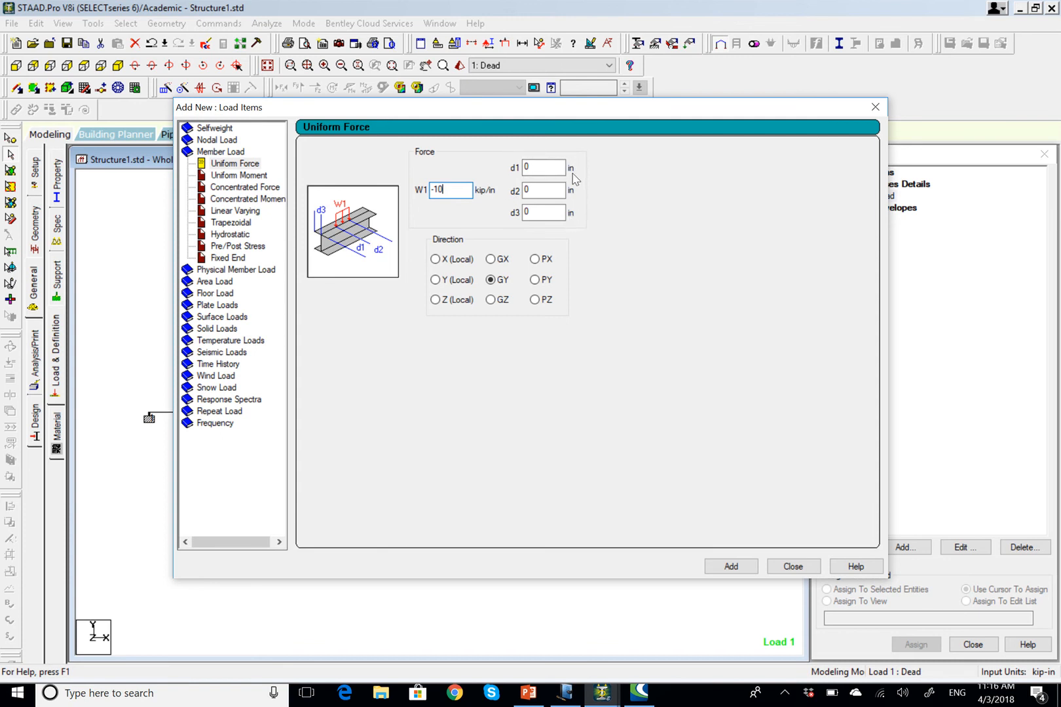
click(793, 567)
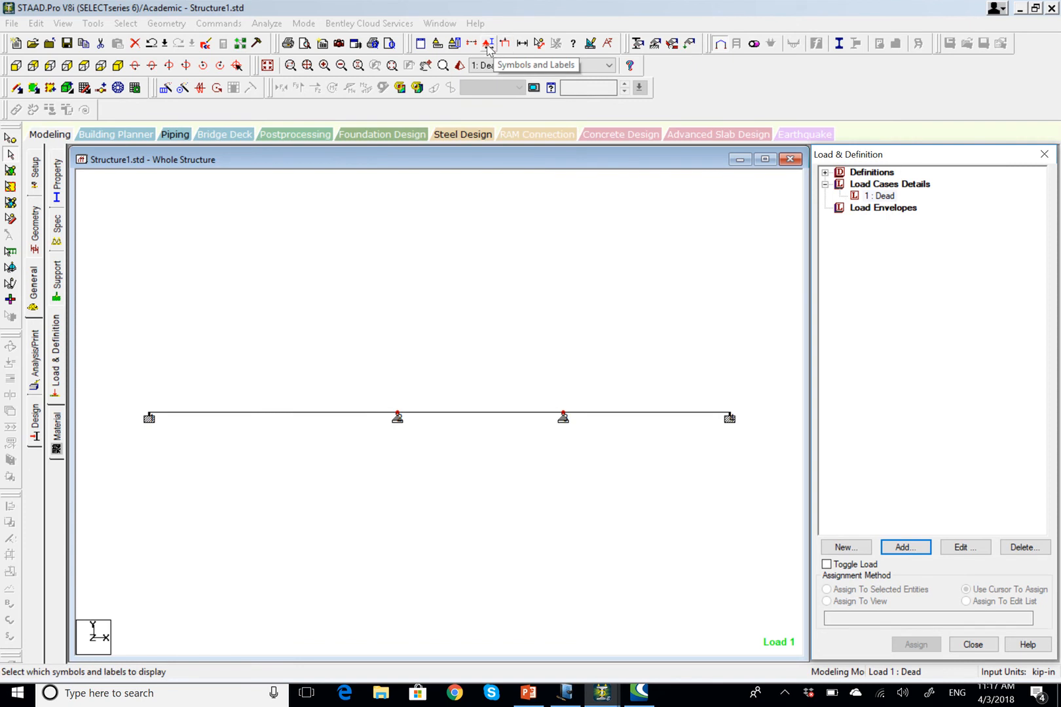
- Try to change the input units, and delete primary load case 1 "Dead"
click(438, 48)
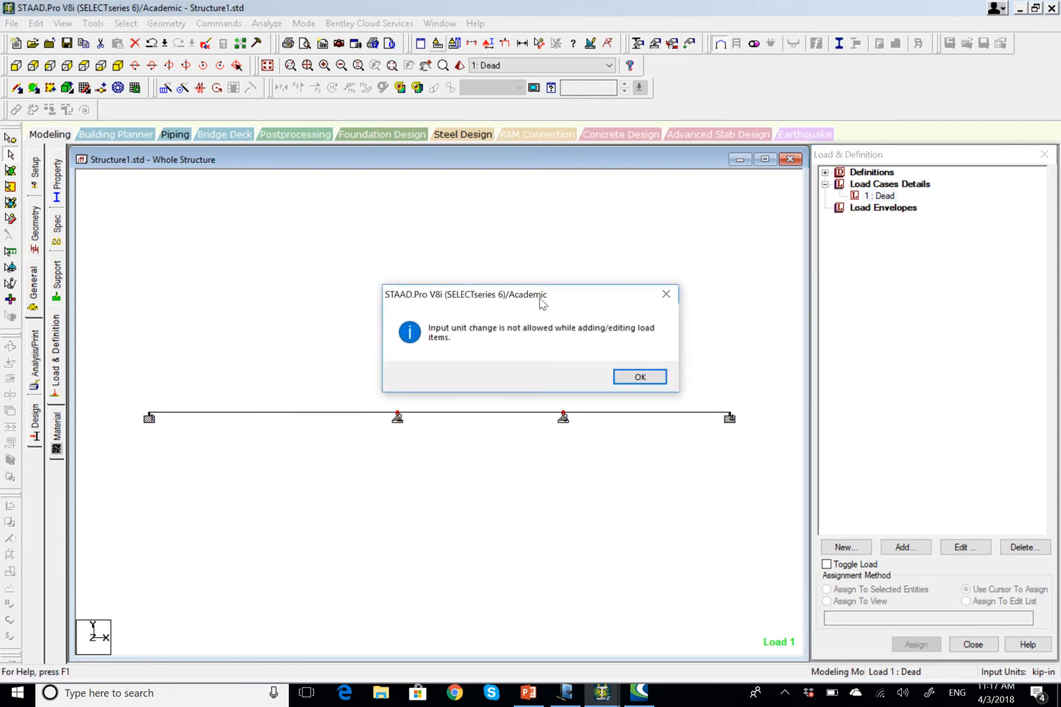
click(639, 379)
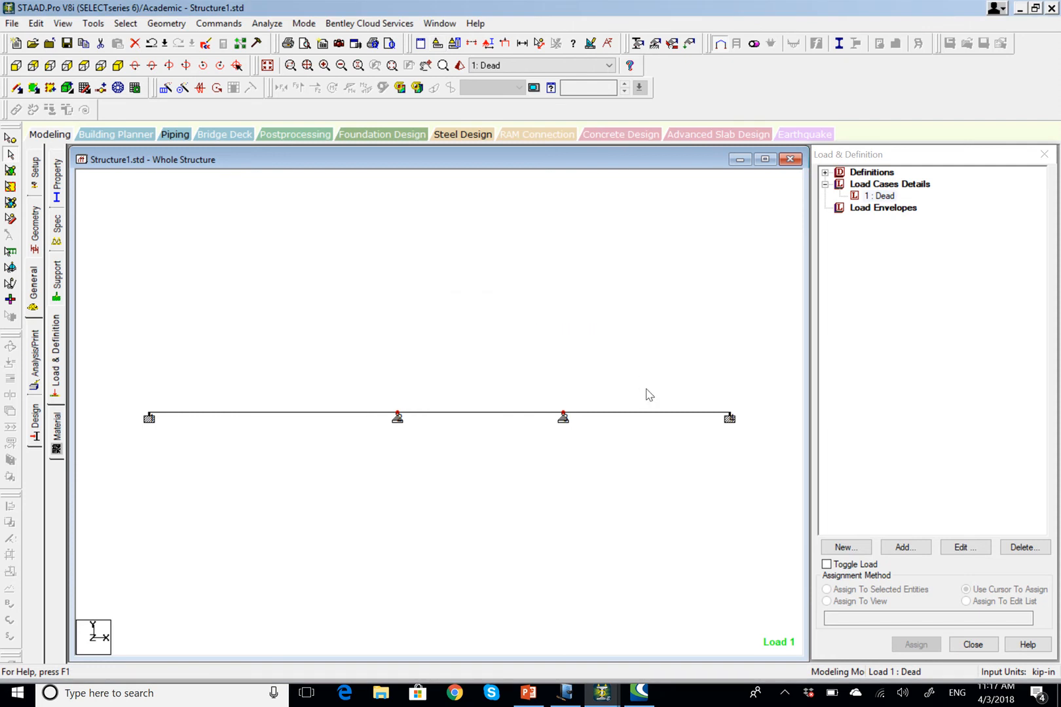
click(883, 197)
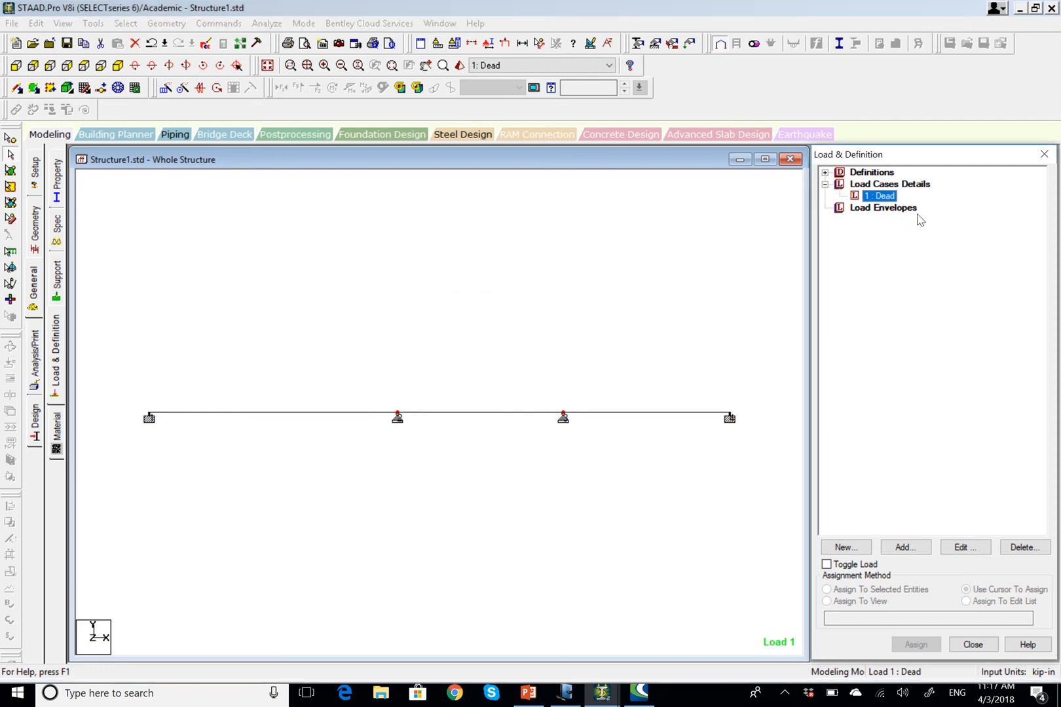
key(Delete)
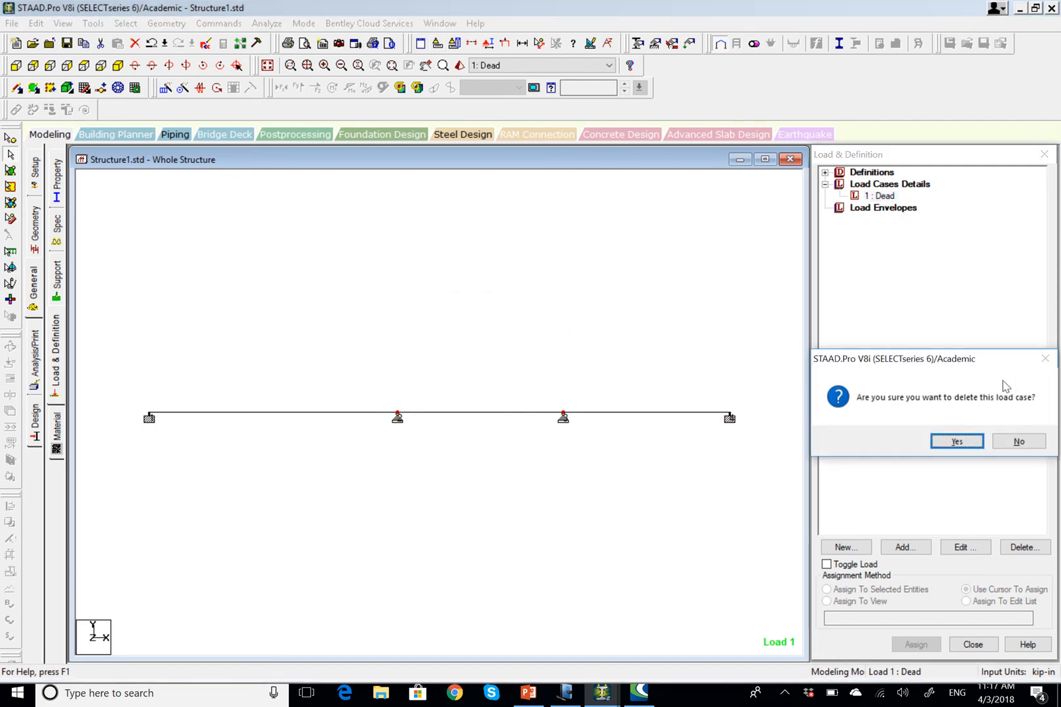
click(967, 442)
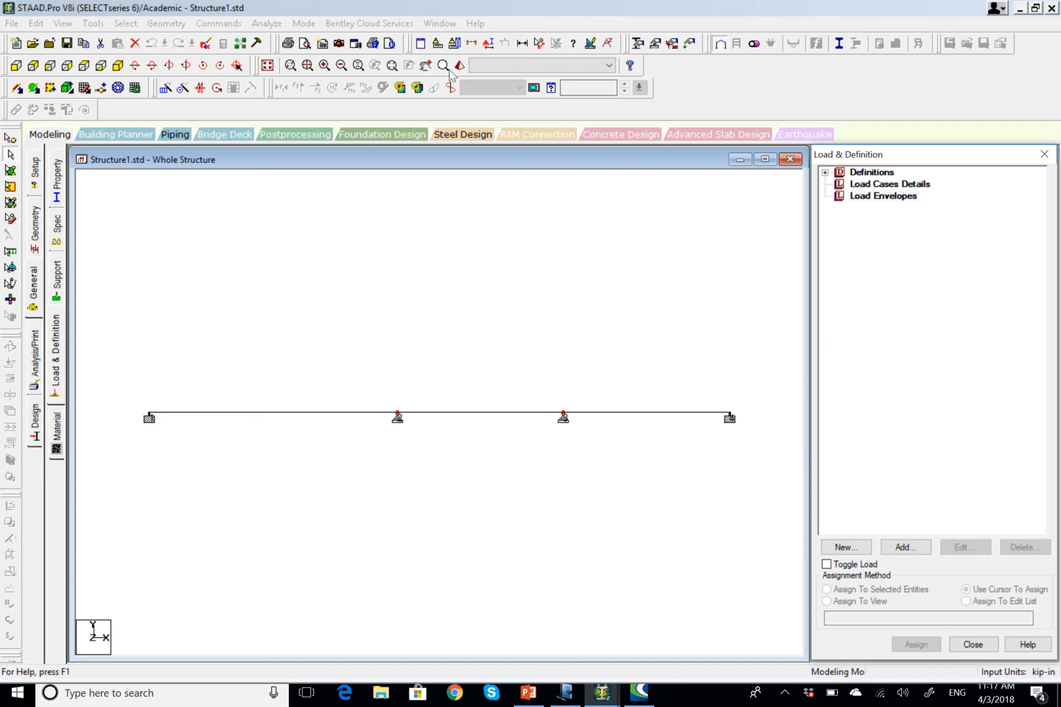
- Leave the load settings for the member property settings and set the input length unit to Foot
click(439, 45)
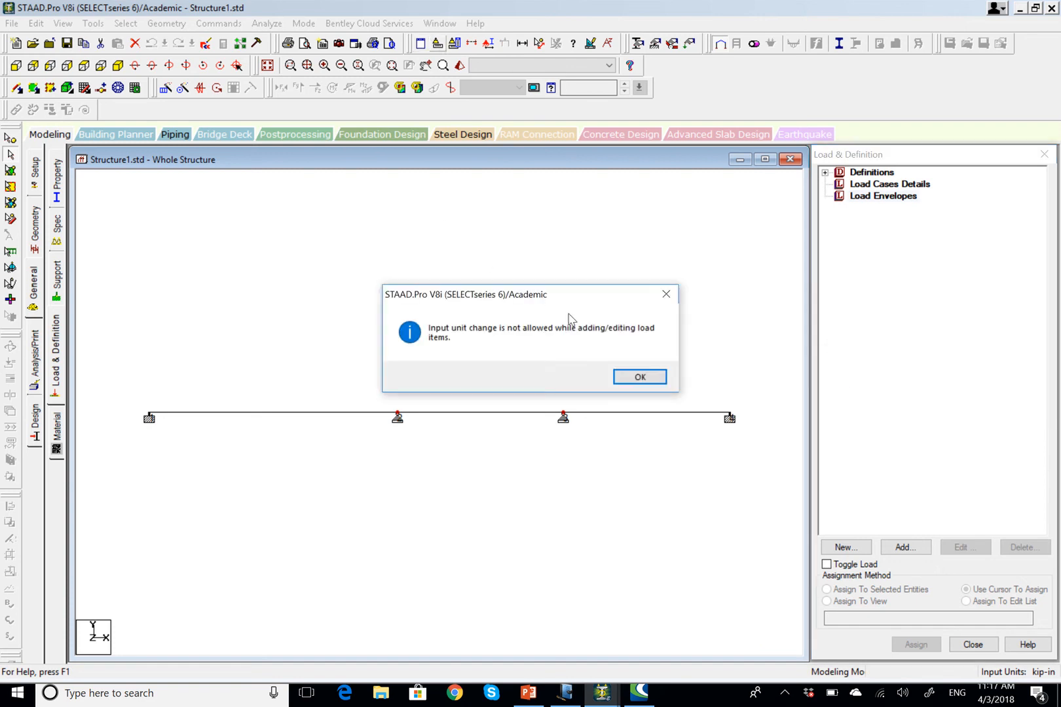
click(641, 378)
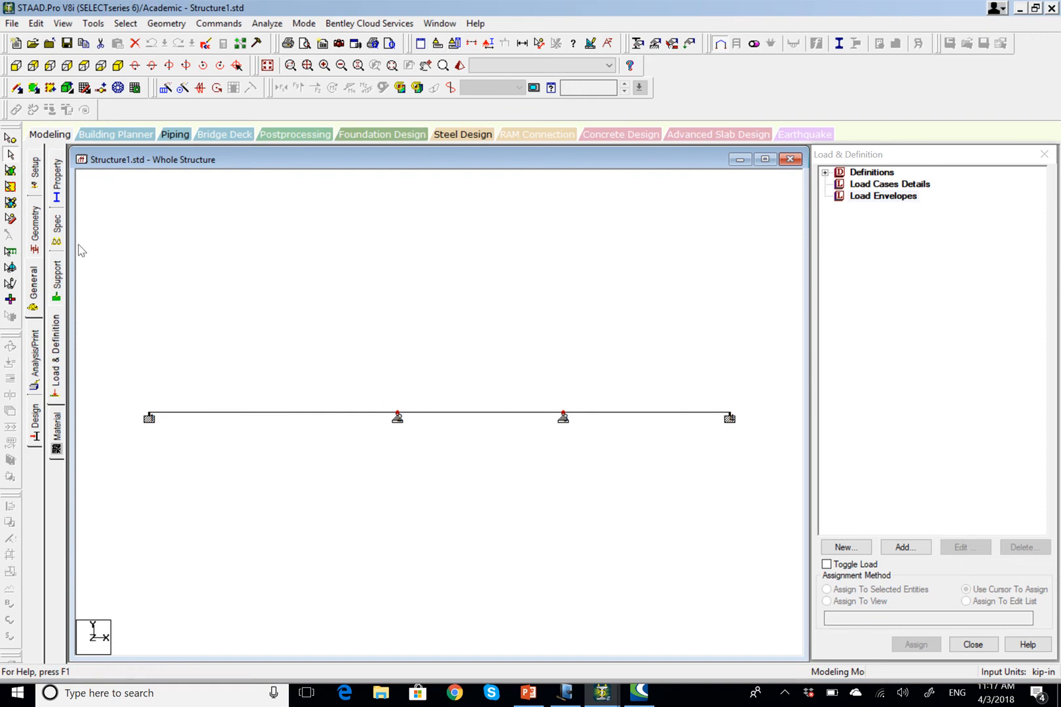
click(57, 190)
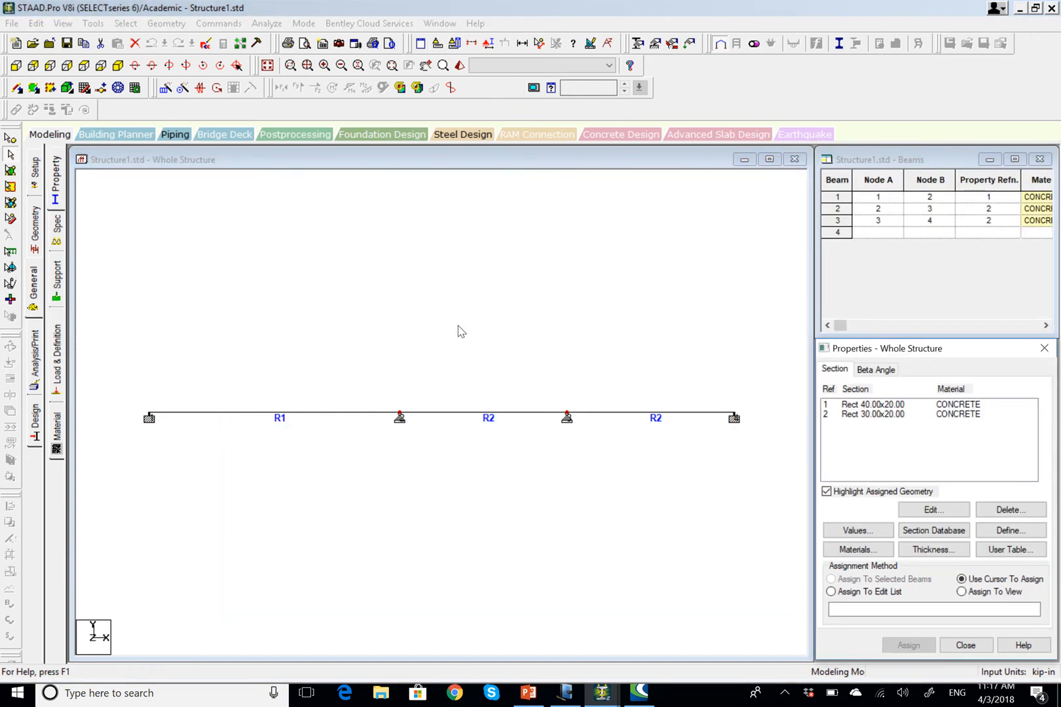
click(438, 44)
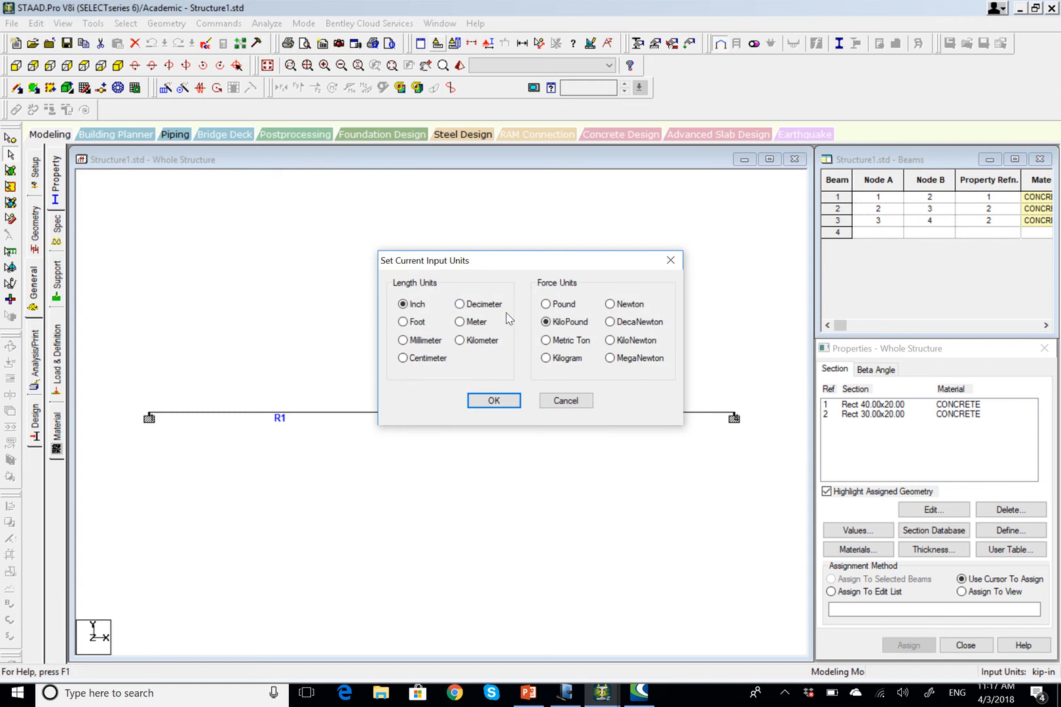
click(414, 322)
click(494, 400)
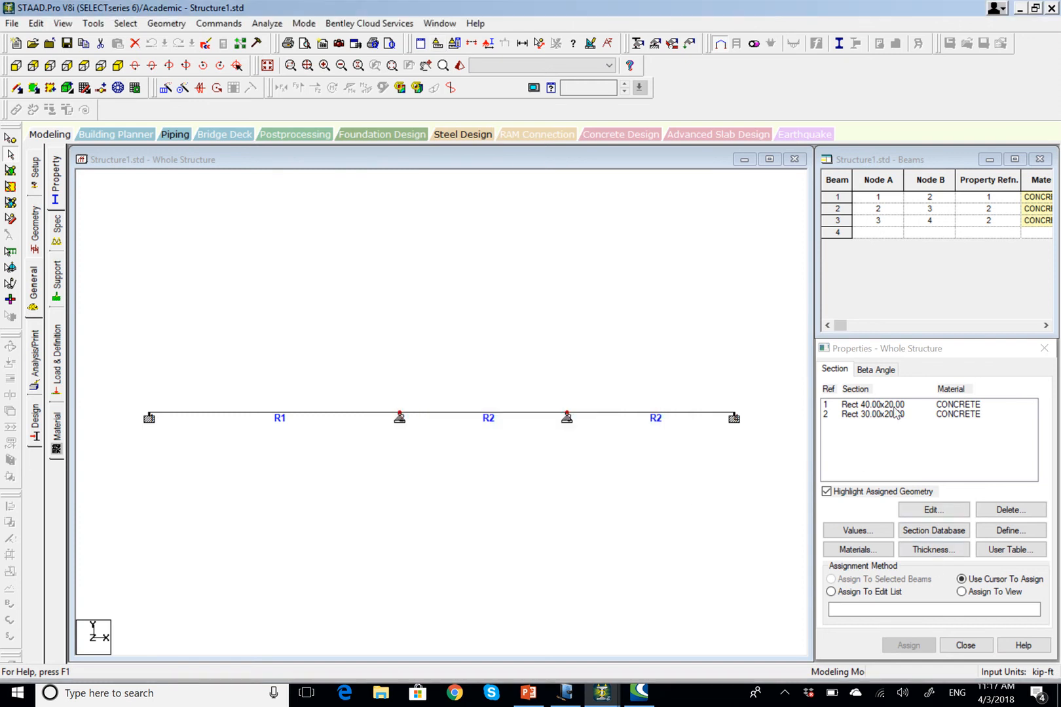
- Create primary load case 1 again with the Dead loading type and the title "Dead"
click(55, 371)
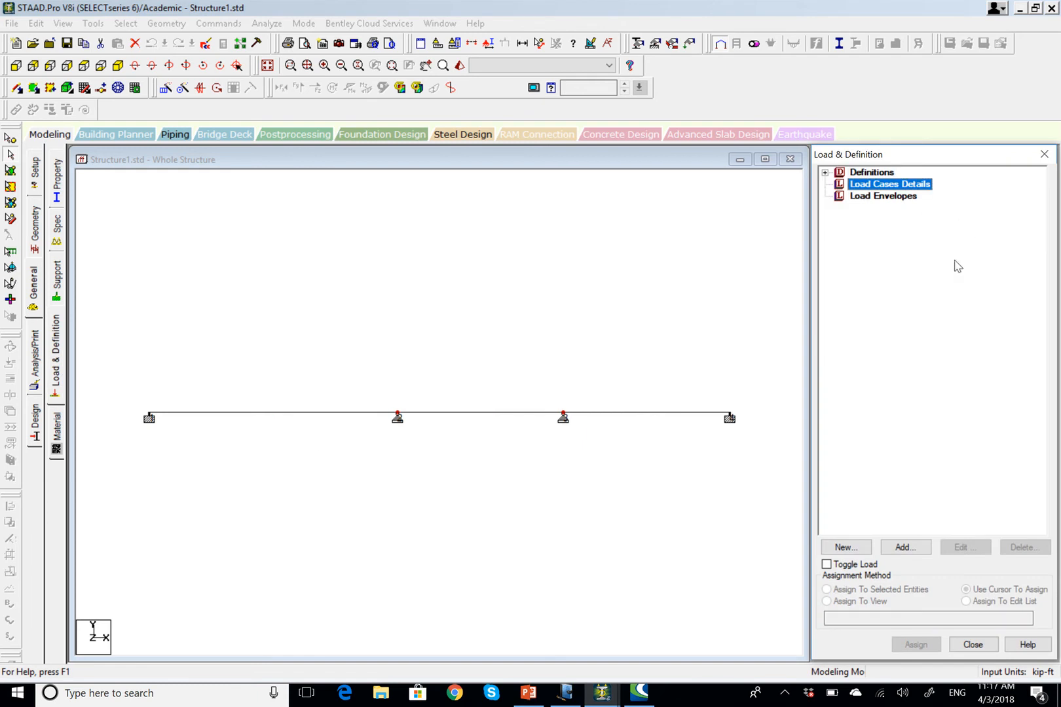
click(860, 553)
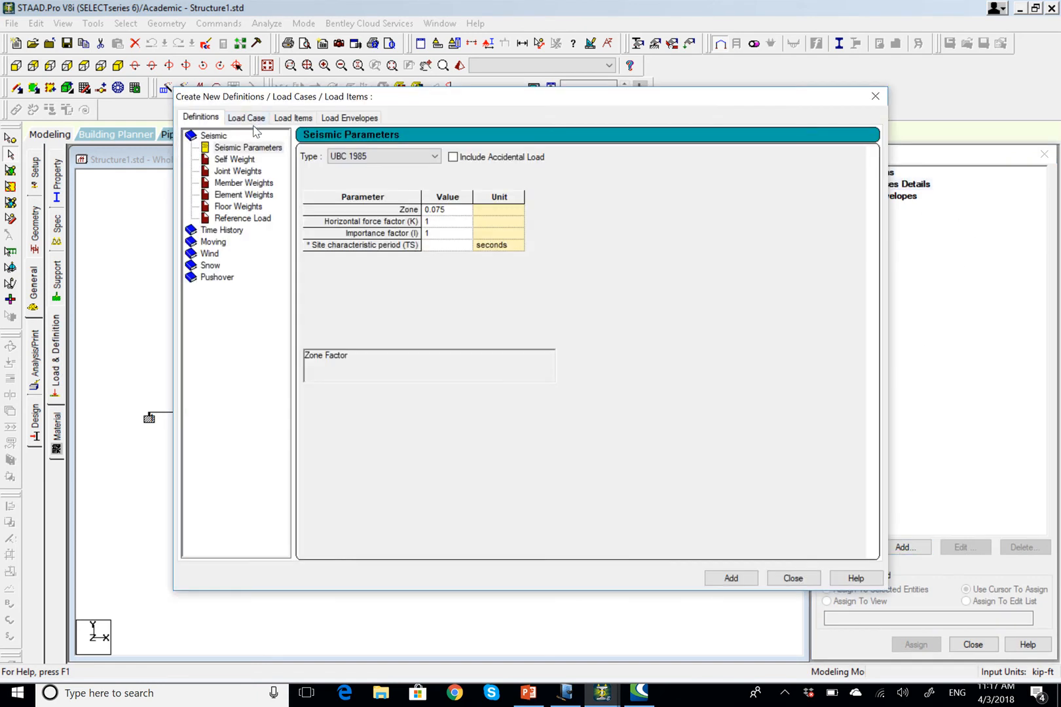
click(249, 117)
double_click(406, 263)
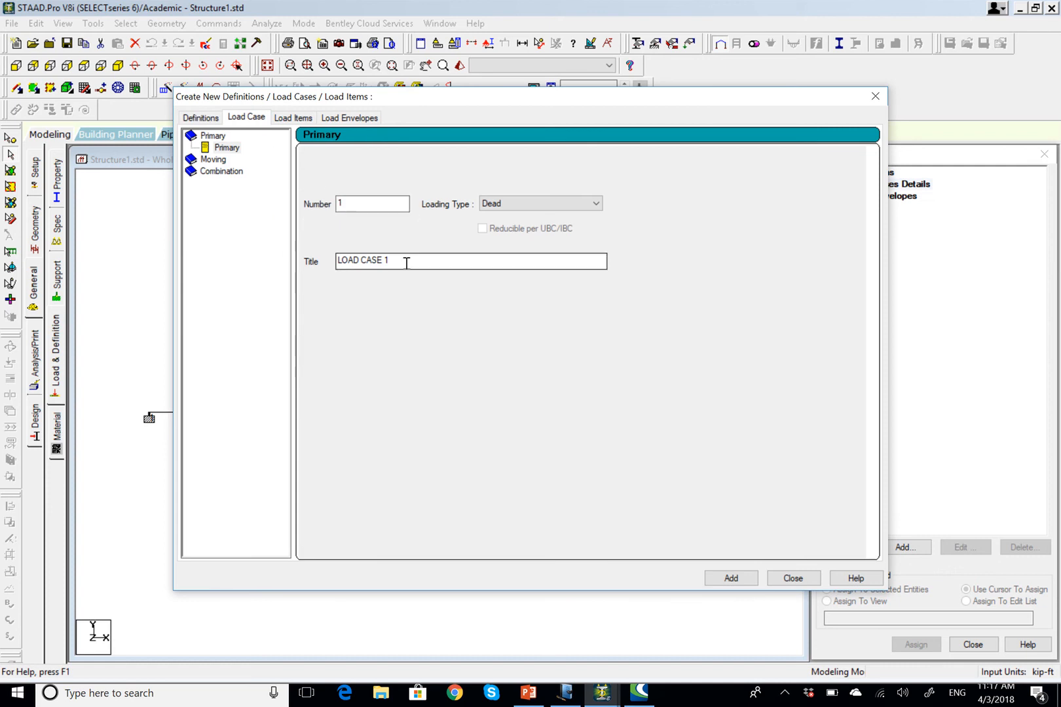
drag(406, 263, 300, 258)
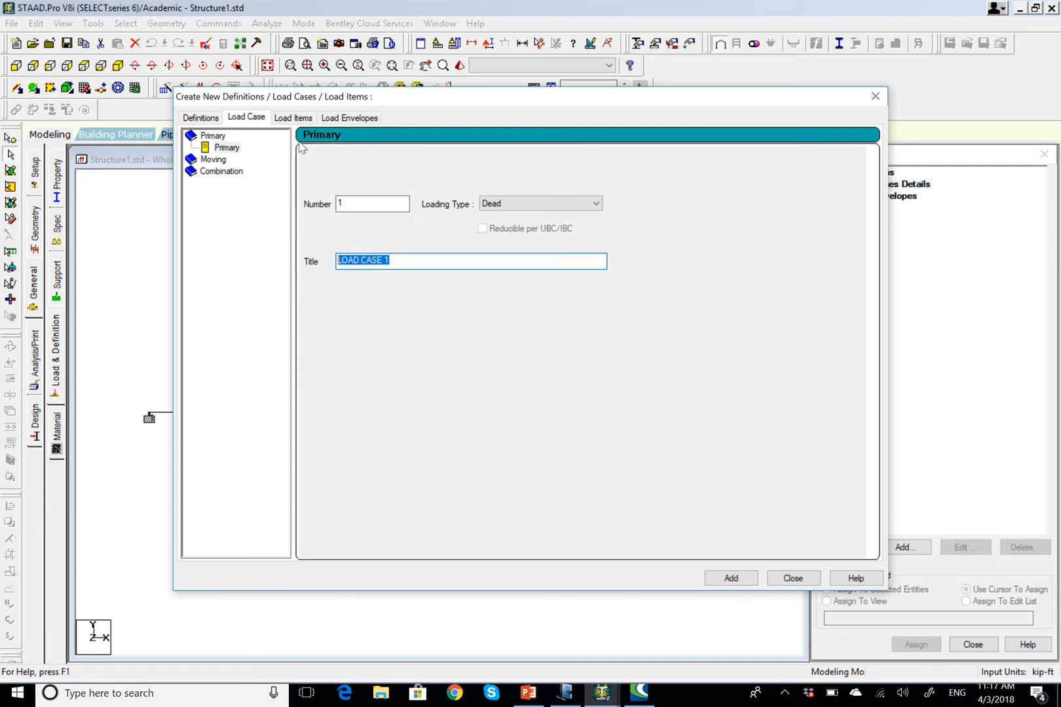
text(Dead)
click(731, 579)
click(792, 579)
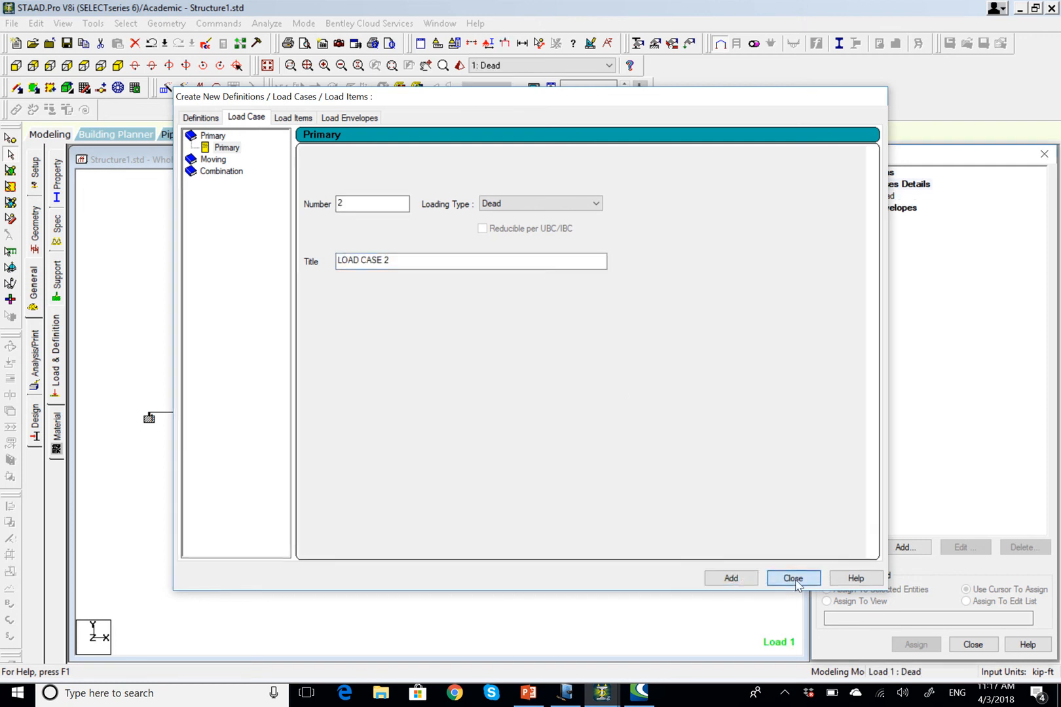
- Add a uniform member force of -10 kip/ft in GY to the Dead load case, with d1 5 ft and d2 10 ft
click(878, 196)
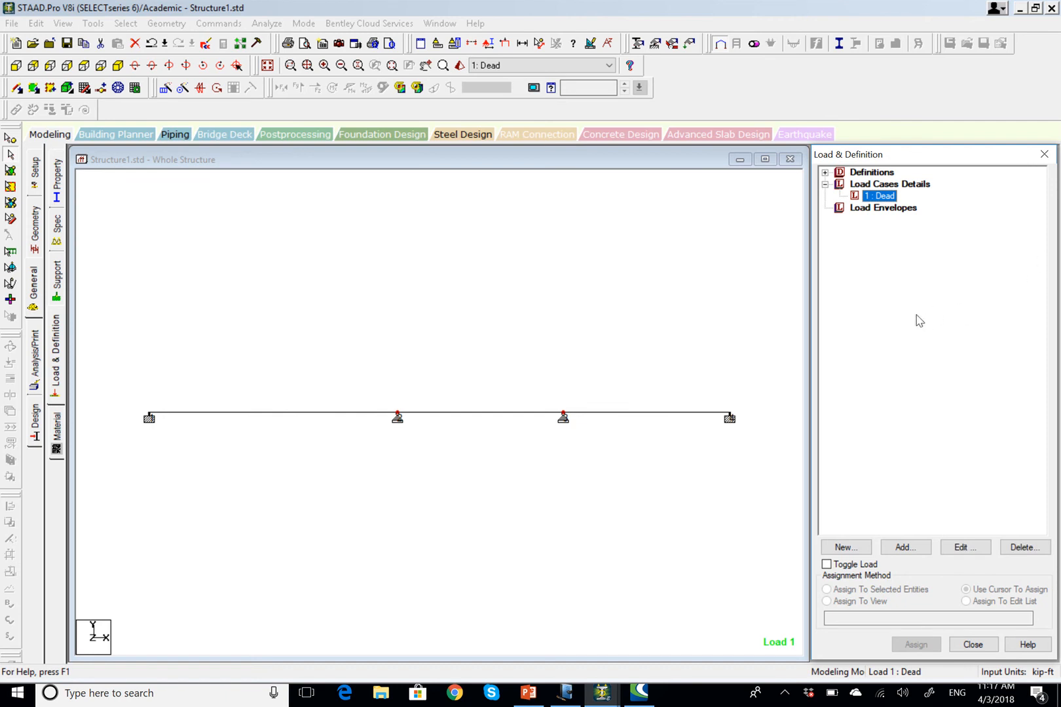
click(905, 546)
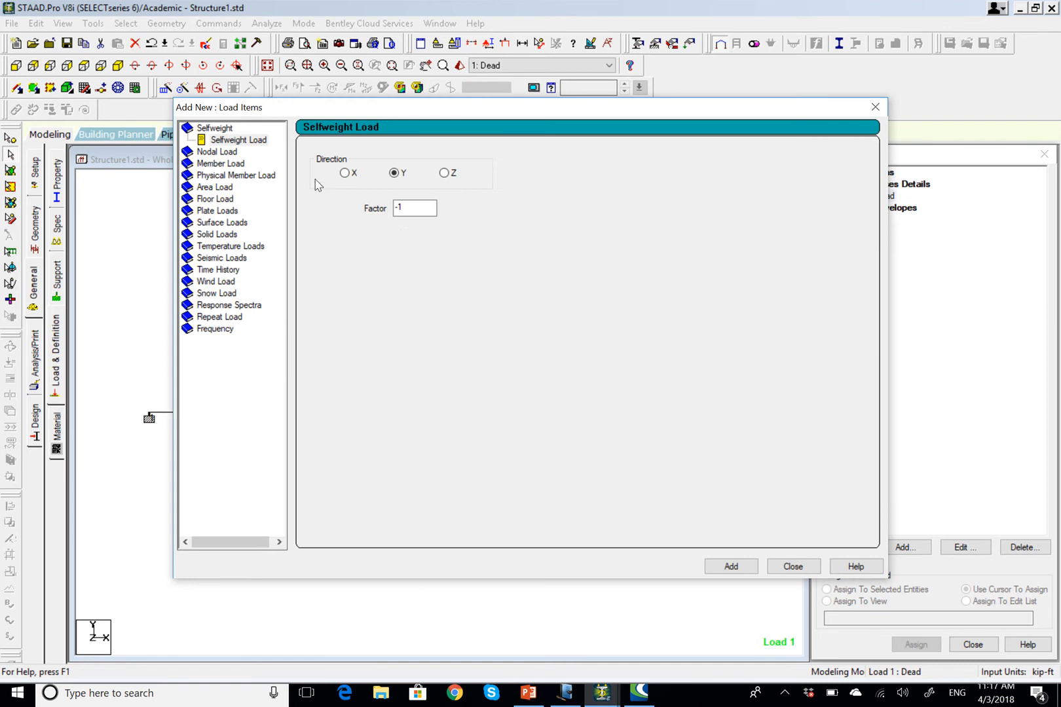
double_click(417, 210)
text(0)
click(231, 164)
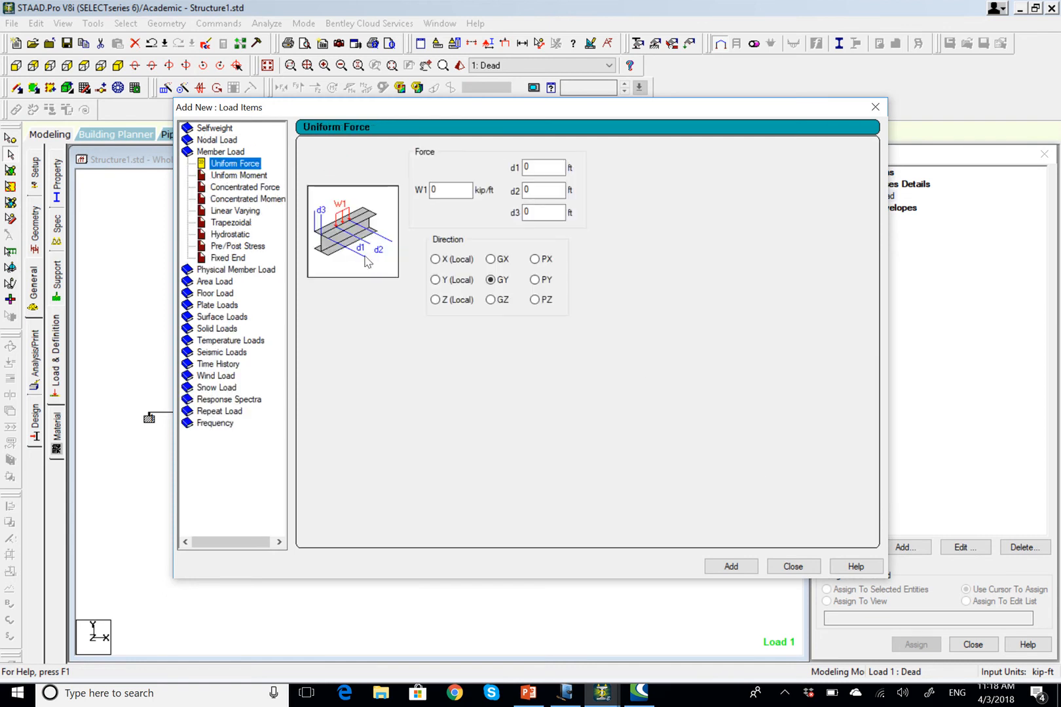
double_click(450, 190)
text(-10)
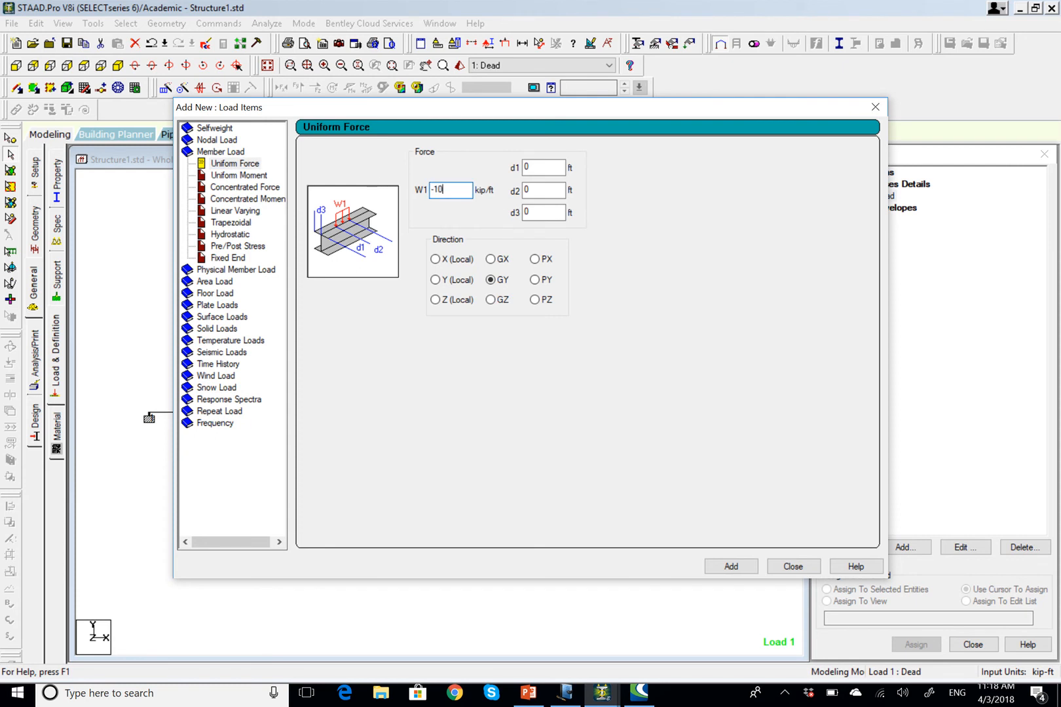
key(Tab)
key(Tab)
double_click(529, 168)
text(5)
double_click(544, 190)
text(10)
click(741, 568)
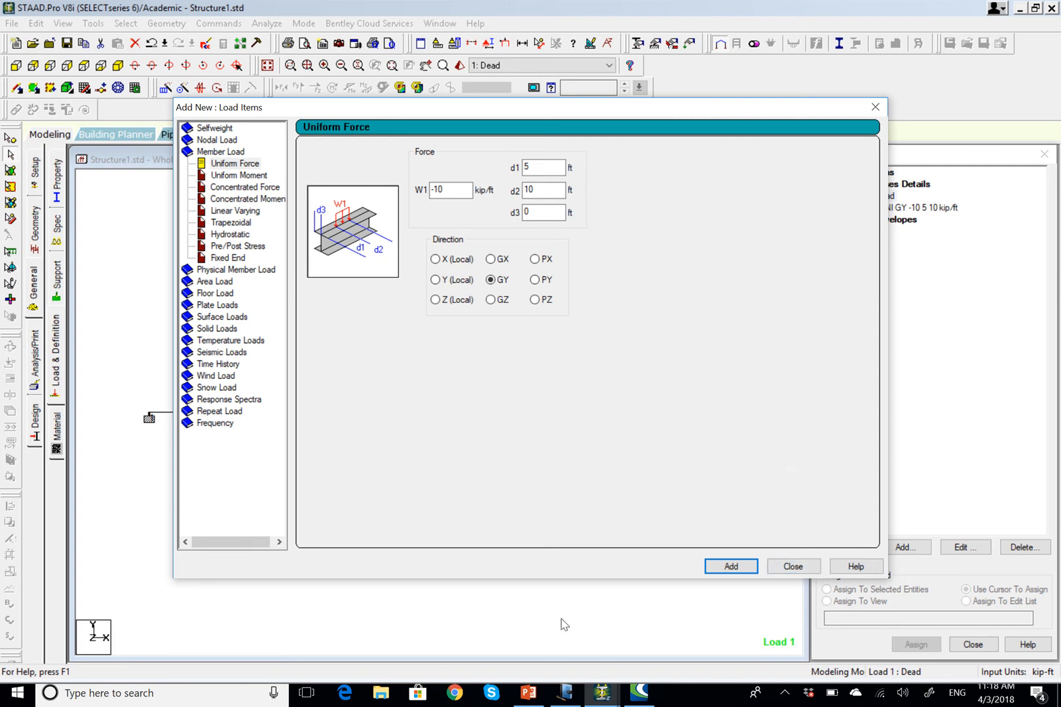
- Check the first span's load shape on the beam sketch in Windows Journal, and switch back to the STAAD.Pro model
click(565, 696)
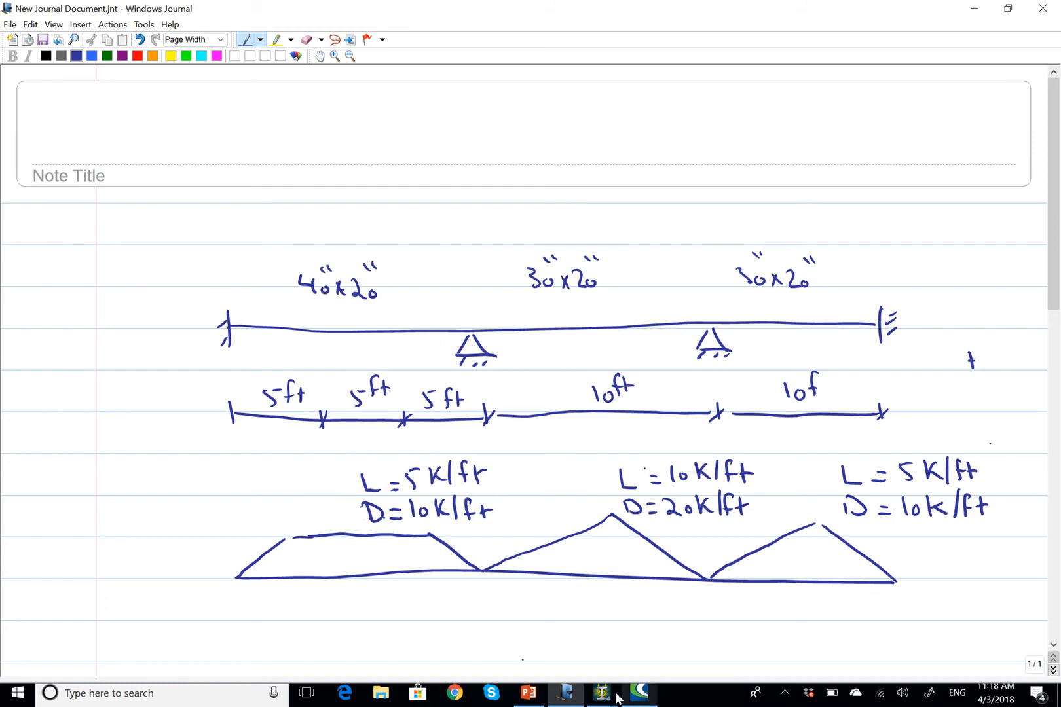
mouse_move(602, 692)
click(641, 663)
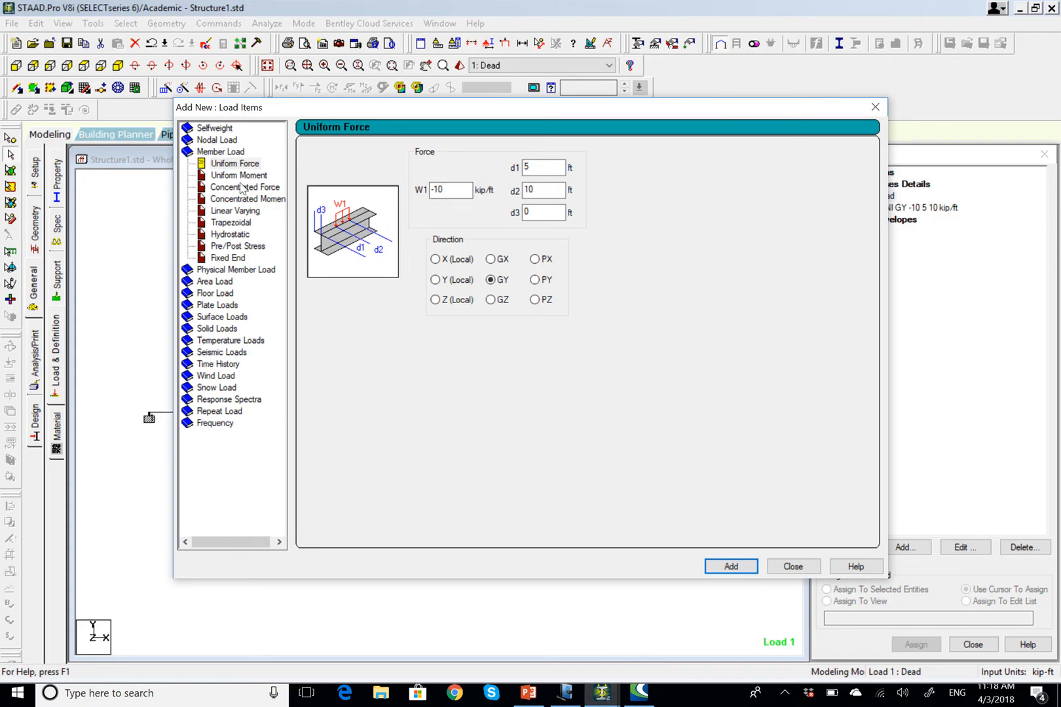
- Add a trapezoidal member load in GY to the Dead case, from 0 to -10 kip/ft between 0 and 5 ft
click(247, 224)
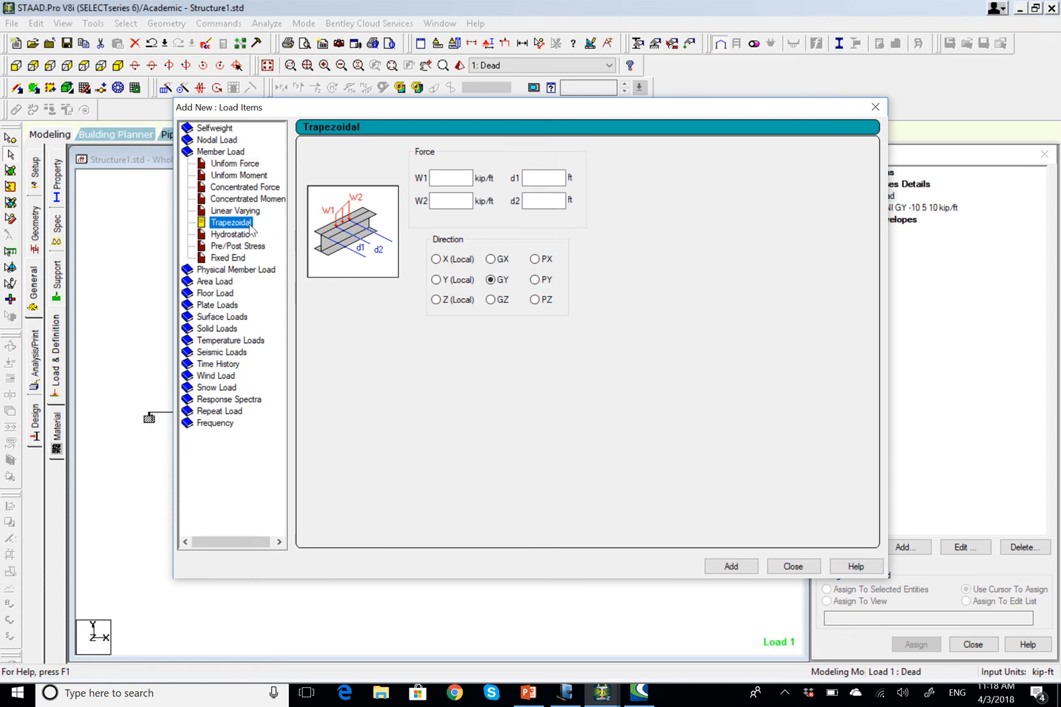
click(457, 174)
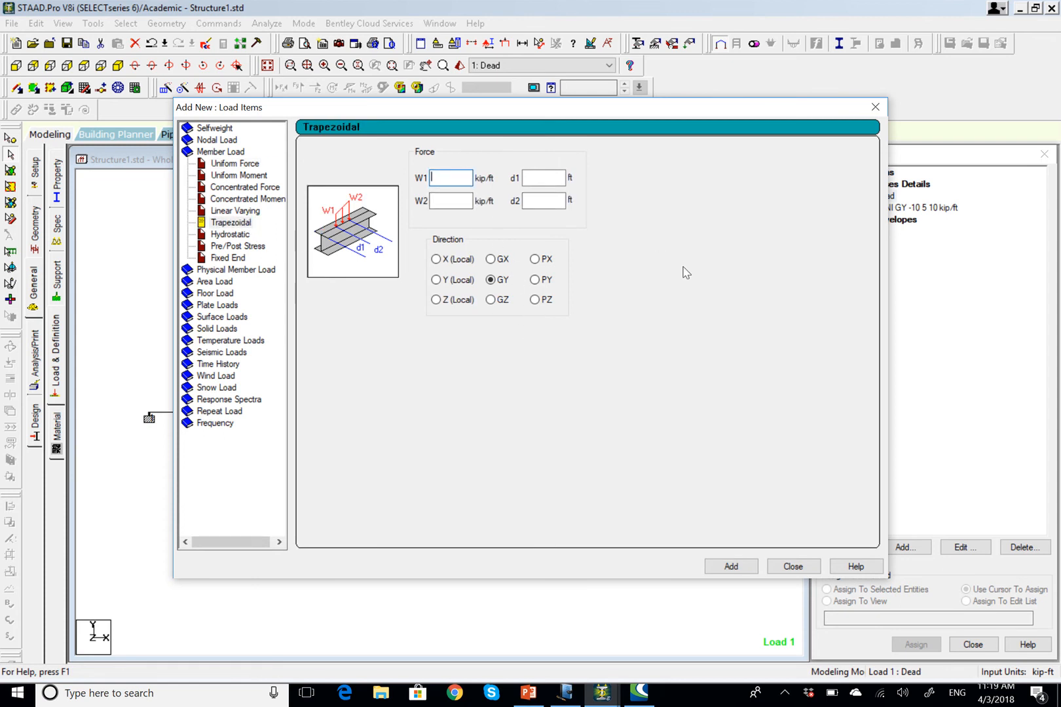
text(0)
click(470, 207)
text(-)
click(542, 180)
text(0)
click(543, 201)
text(5)
click(722, 569)
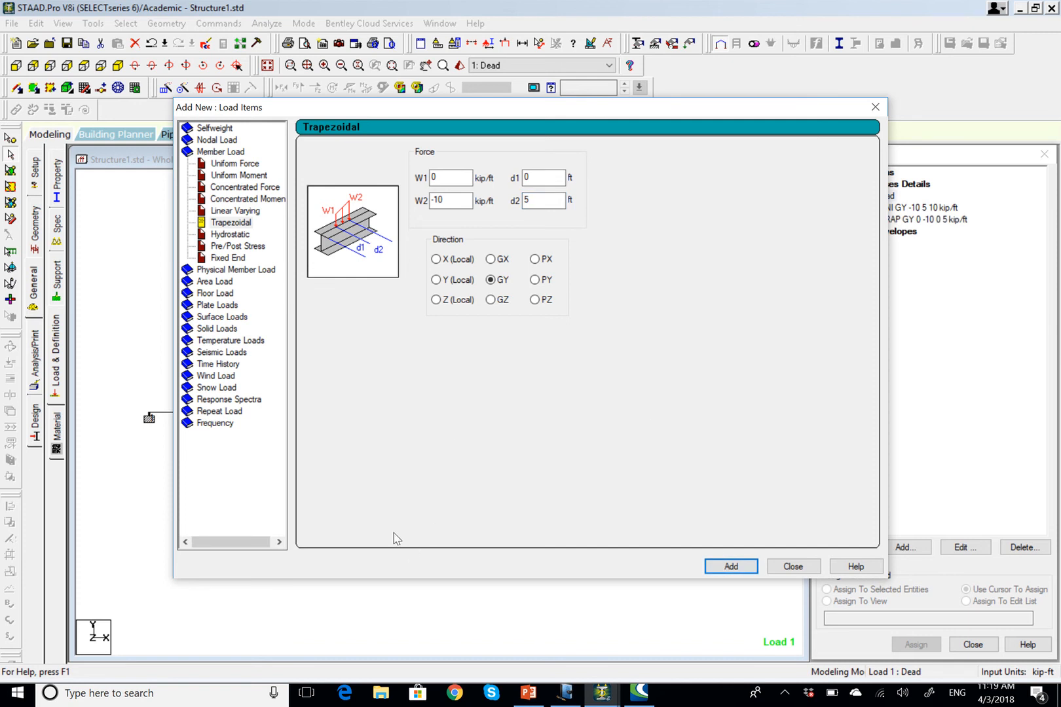
- Consult the beam sketch in Windows Journal, switch back to STAAD.Pro and save the modified structure
click(565, 692)
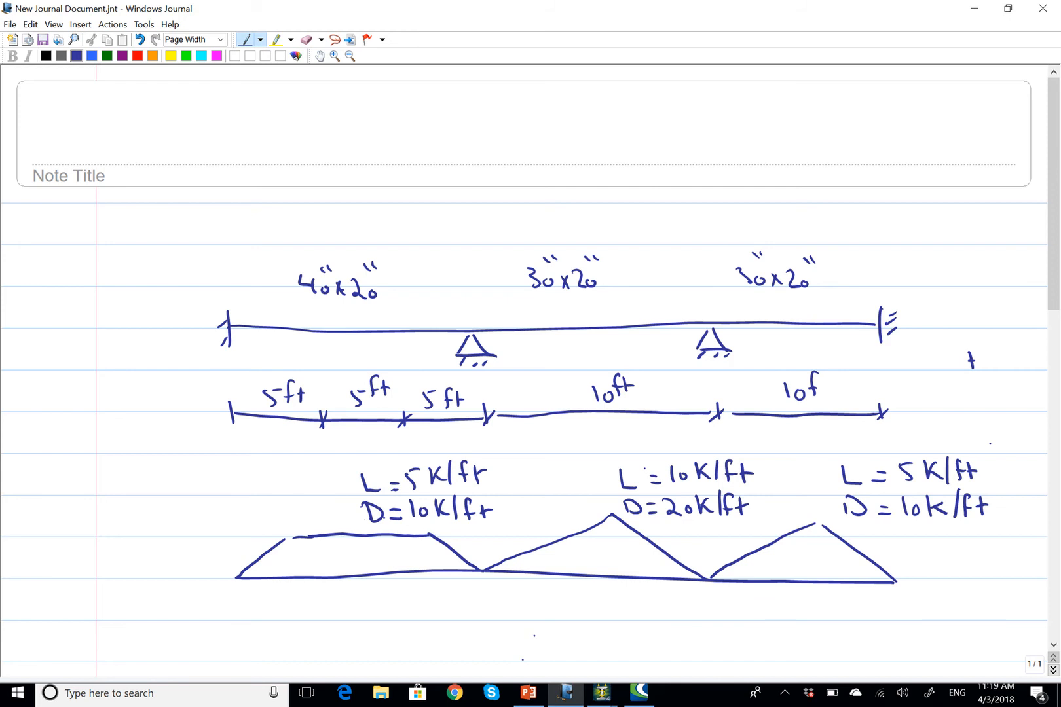
mouse_move(602, 692)
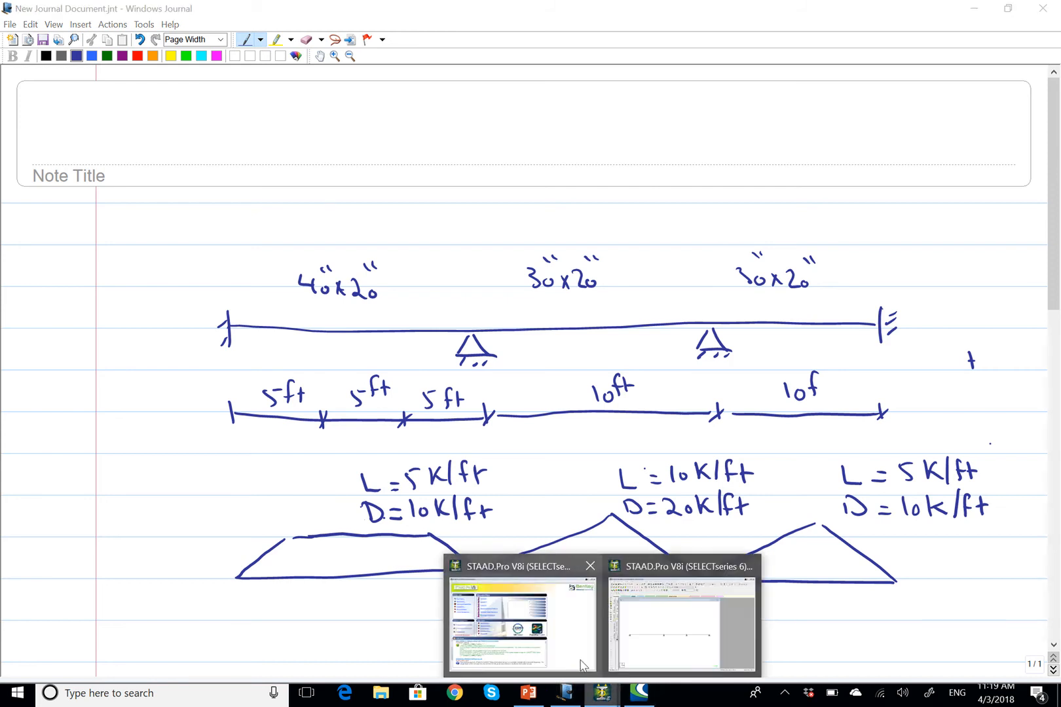
click(640, 640)
click(534, 377)
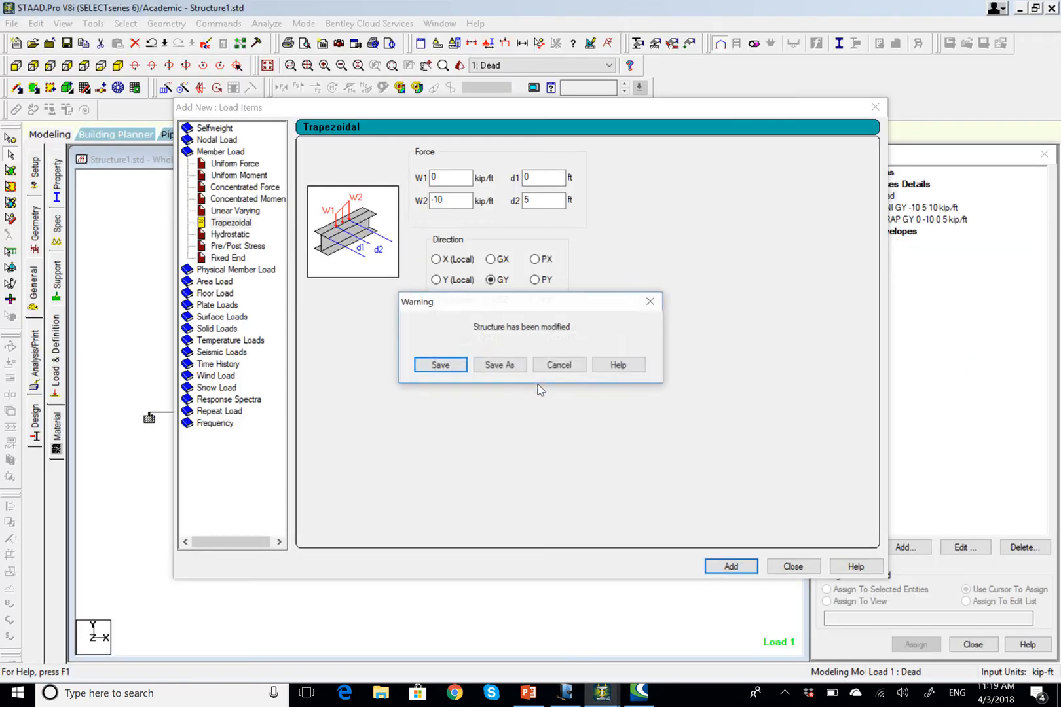
click(461, 367)
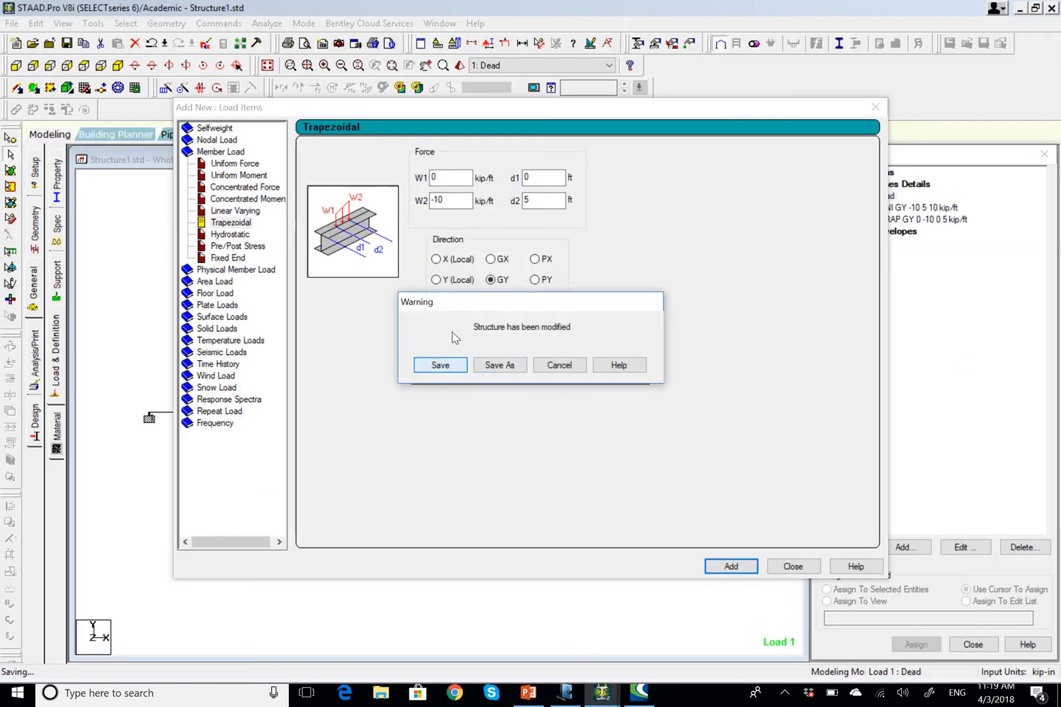
- Add a trapezoidal member load in GY to the Dead case, from -10 to 0 kip/ft between 10 and 15 ft
double_click(445, 177)
text(-1)
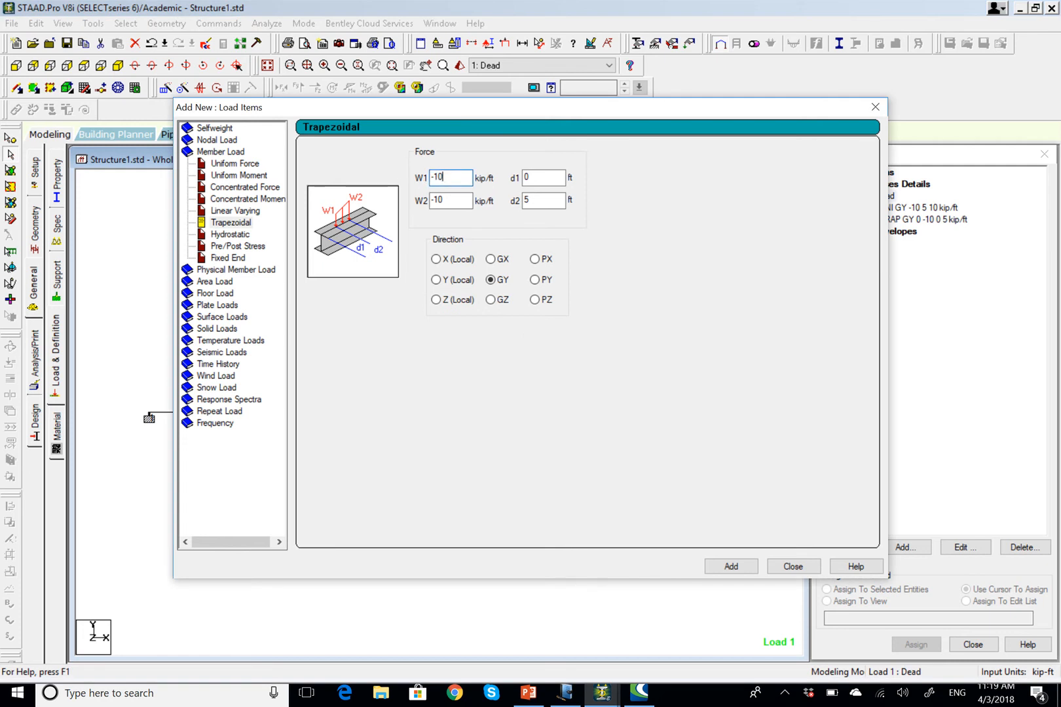
double_click(452, 200)
text(0)
double_click(538, 177)
text(10)
double_click(530, 200)
text(15)
click(746, 569)
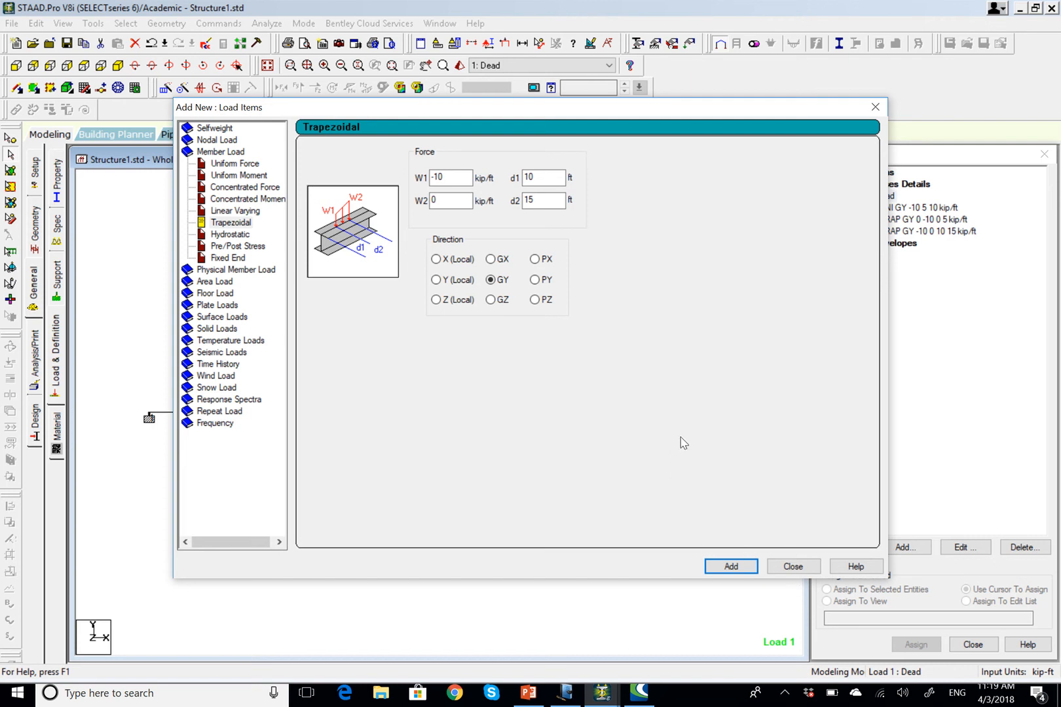
- Check the second span's triangular dead load on the beam sketch in Windows Journal, and switch back to the STAAD.Pro model
click(565, 693)
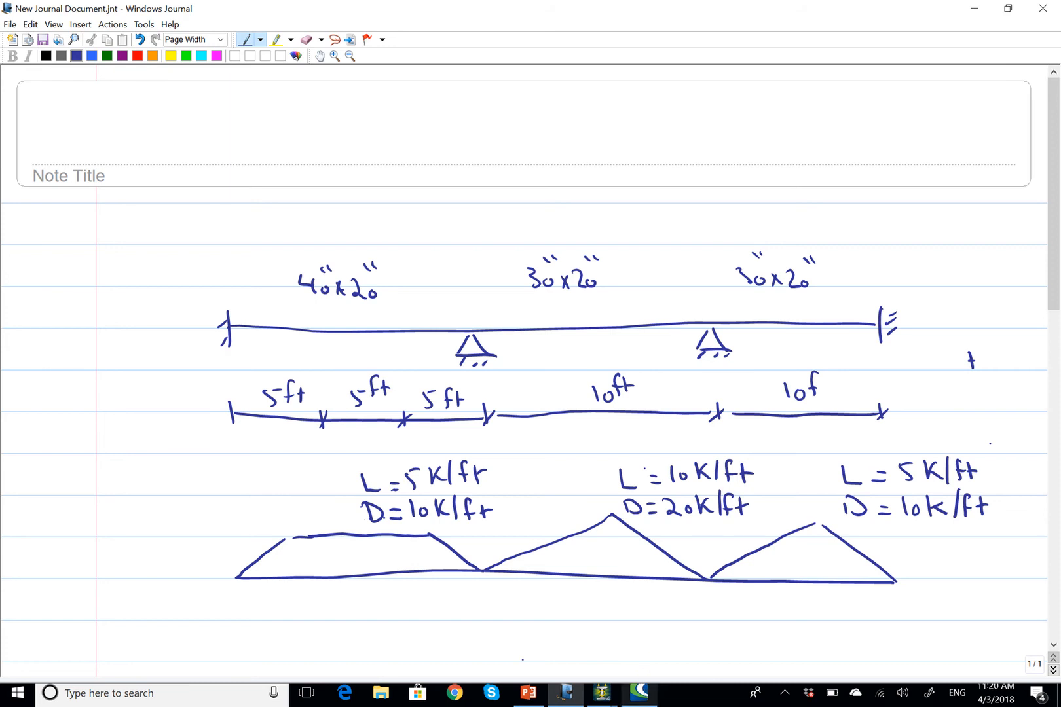
mouse_move(606, 694)
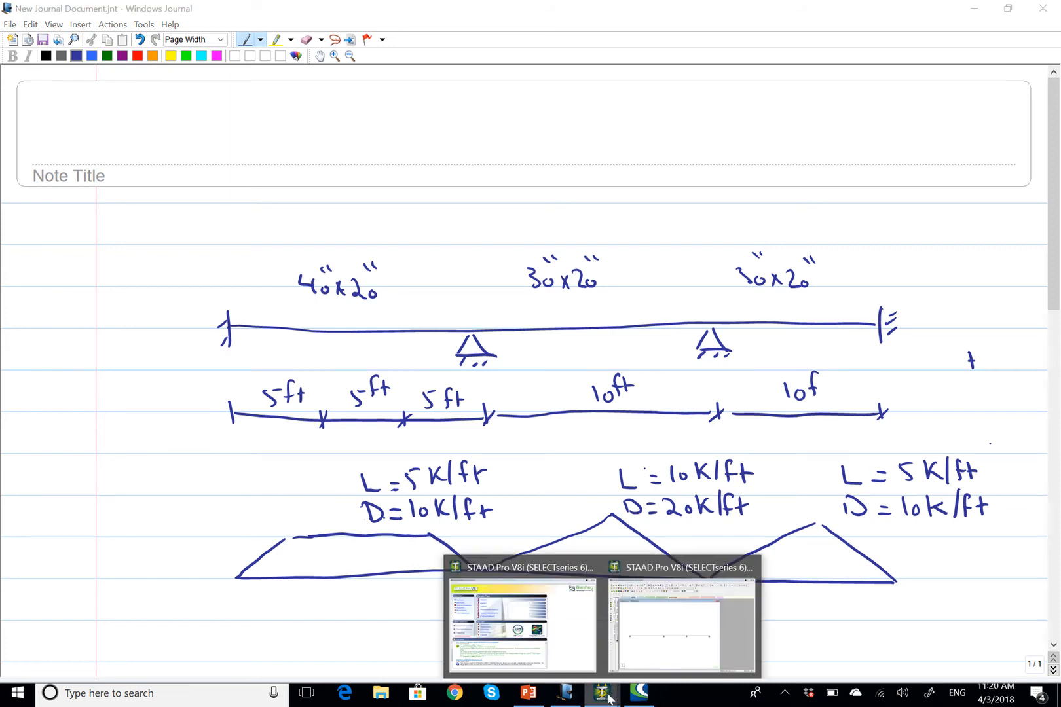
click(674, 629)
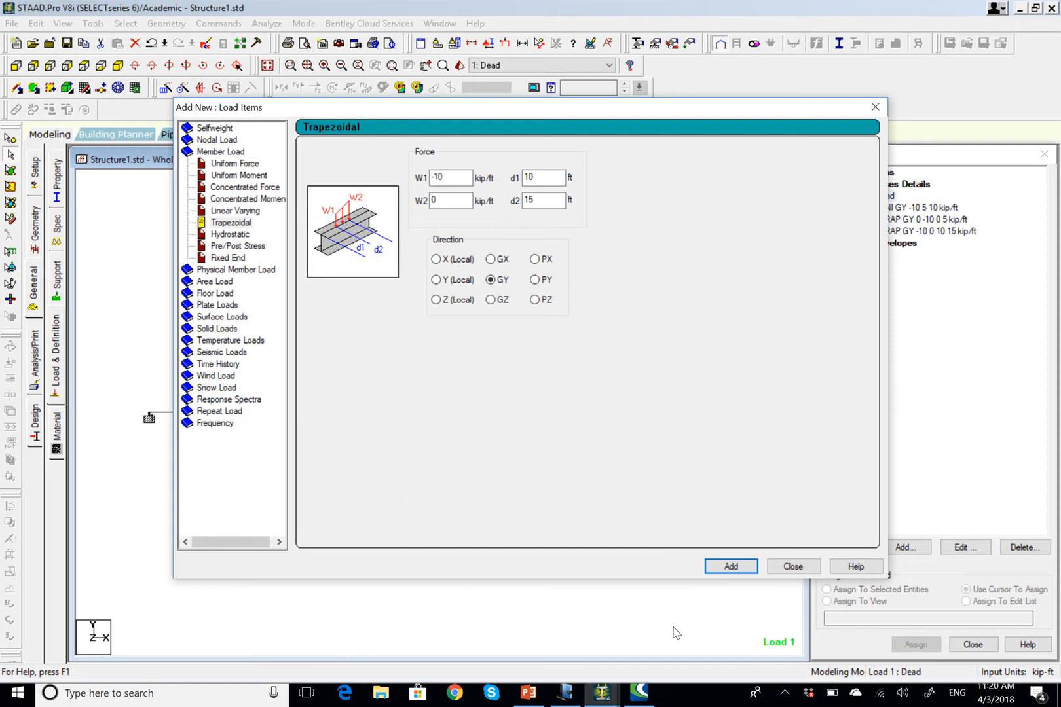
- Add a trapezoidal member load in GY to the Dead case, from 0 to -20 kip/ft between 0 and 5 ft
double_click(444, 177)
text(-2)
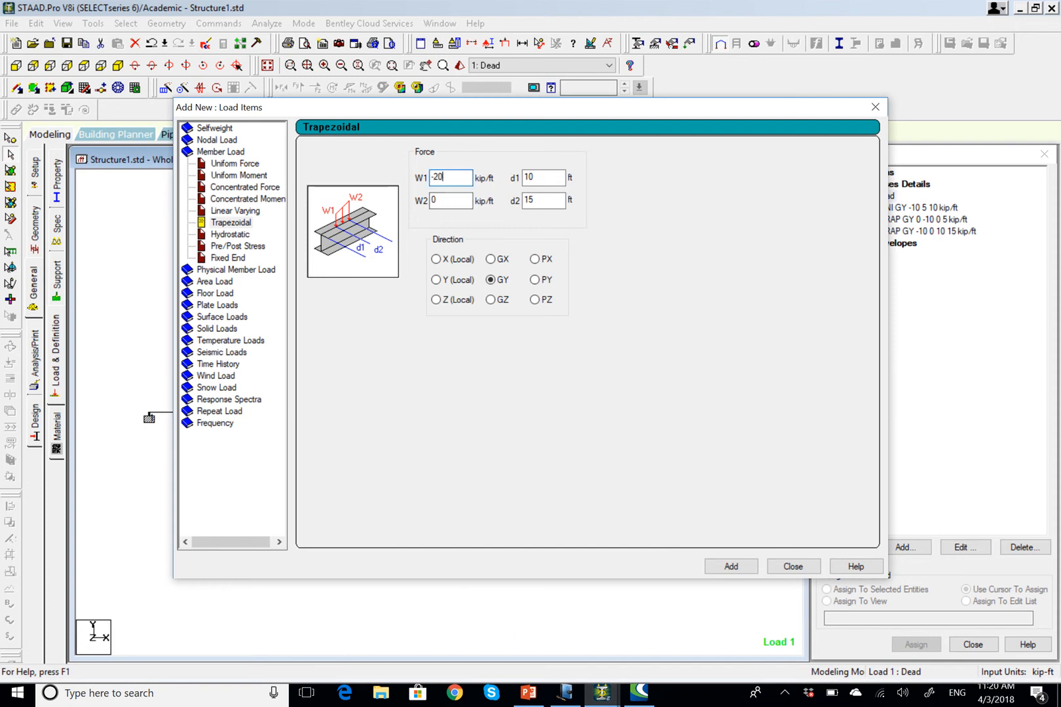
text(0)
double_click(438, 177)
text(0)
double_click(445, 200)
text(-2)
double_click(550, 178)
text(0)
key(Tab)
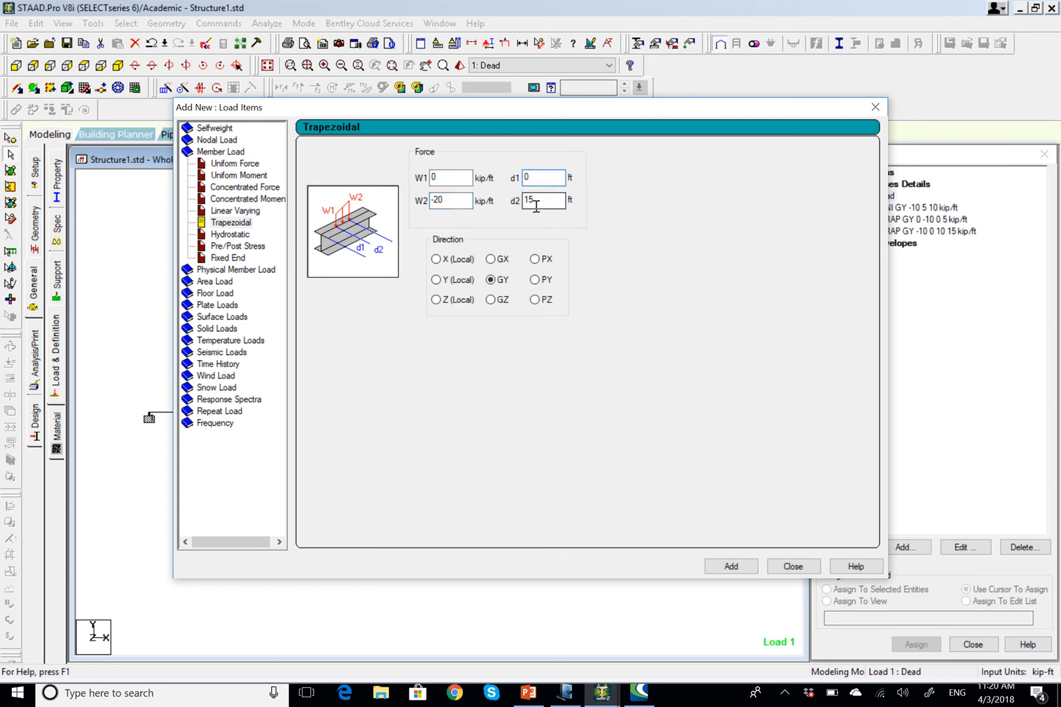
text(5)
click(732, 566)
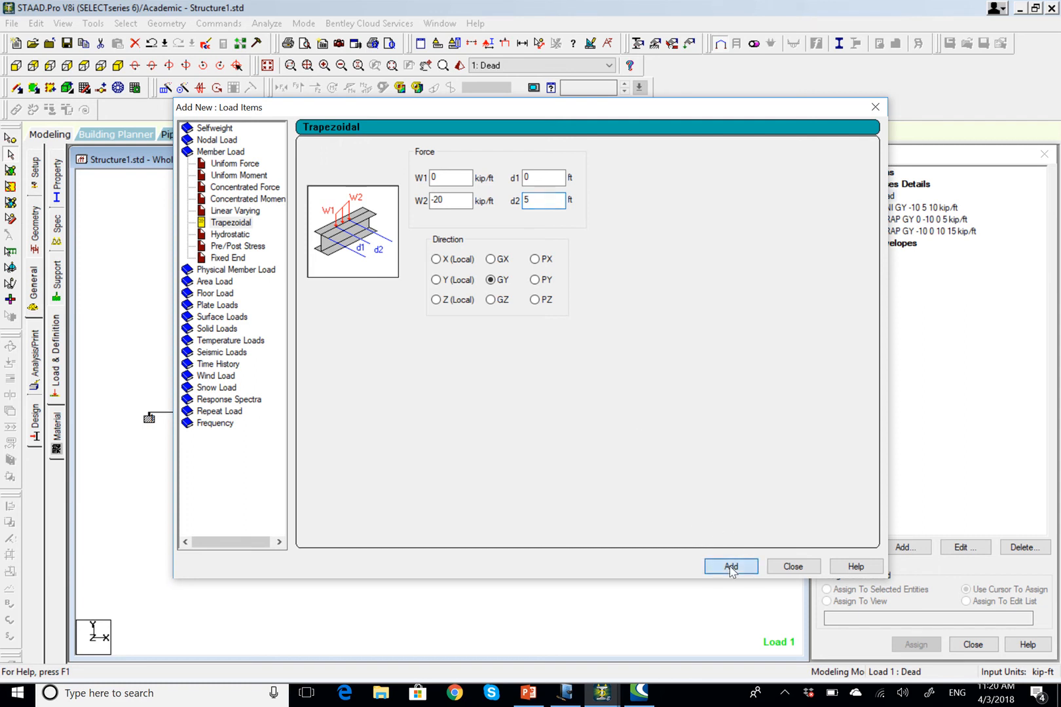
- Add a trapezoidal member load in GY to the Dead case, from -20 to 0 kip/ft between 5 and 10 ft
click(434, 176)
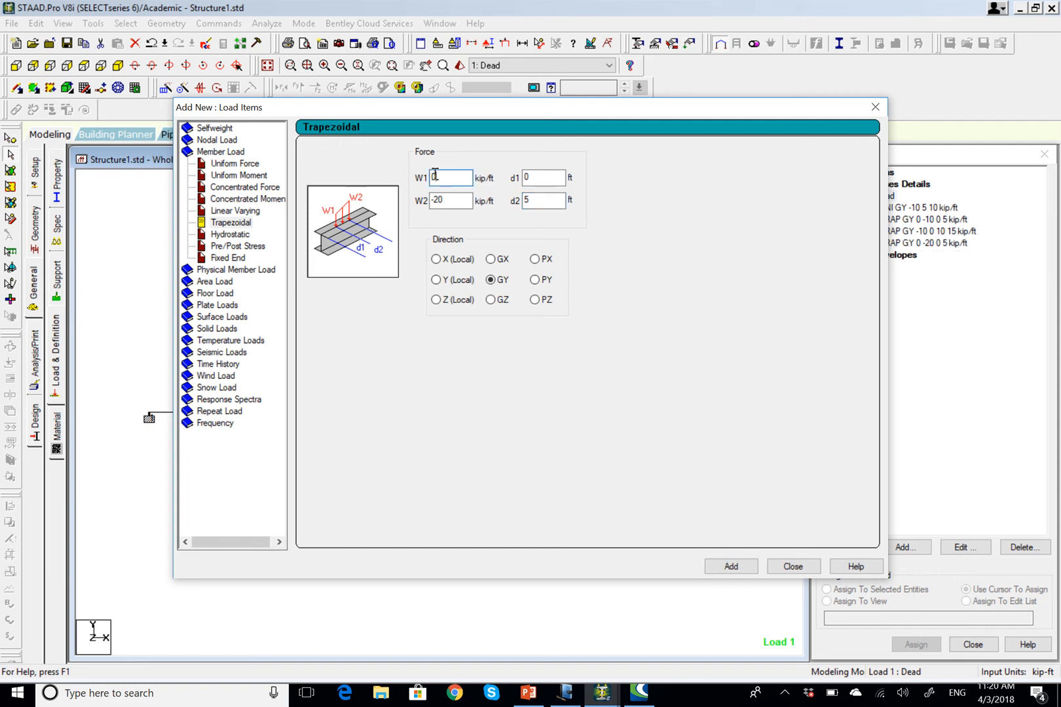
key(BackSpace)
text(-)
text(0)
key(Tab)
text(5)
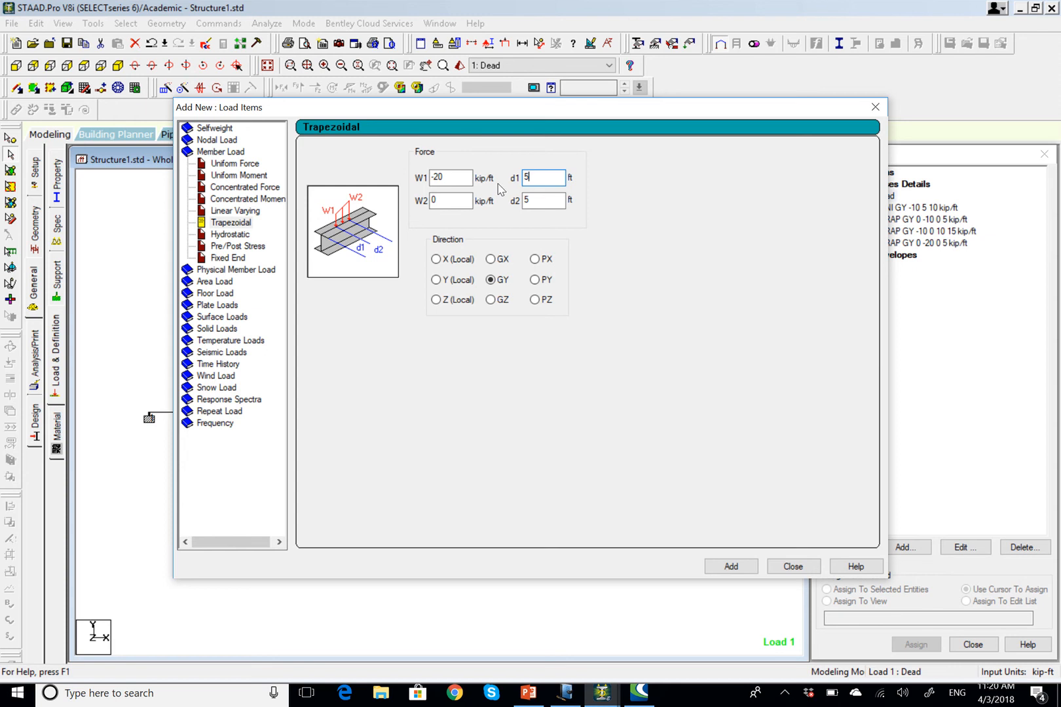
key(Tab)
text(10)
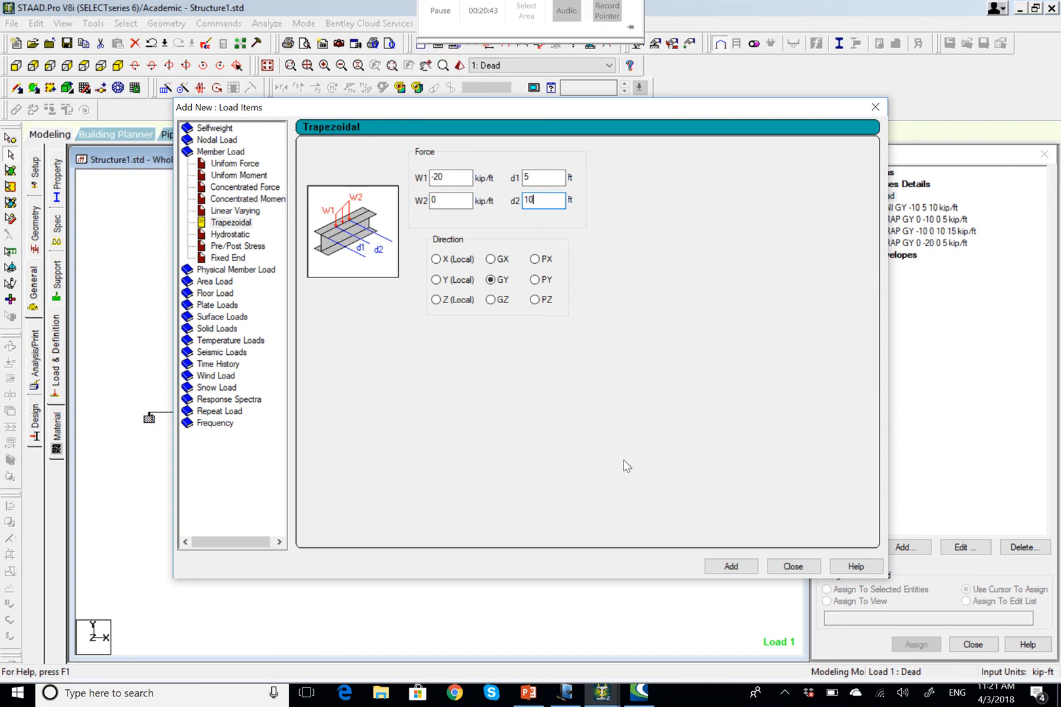
click(732, 564)
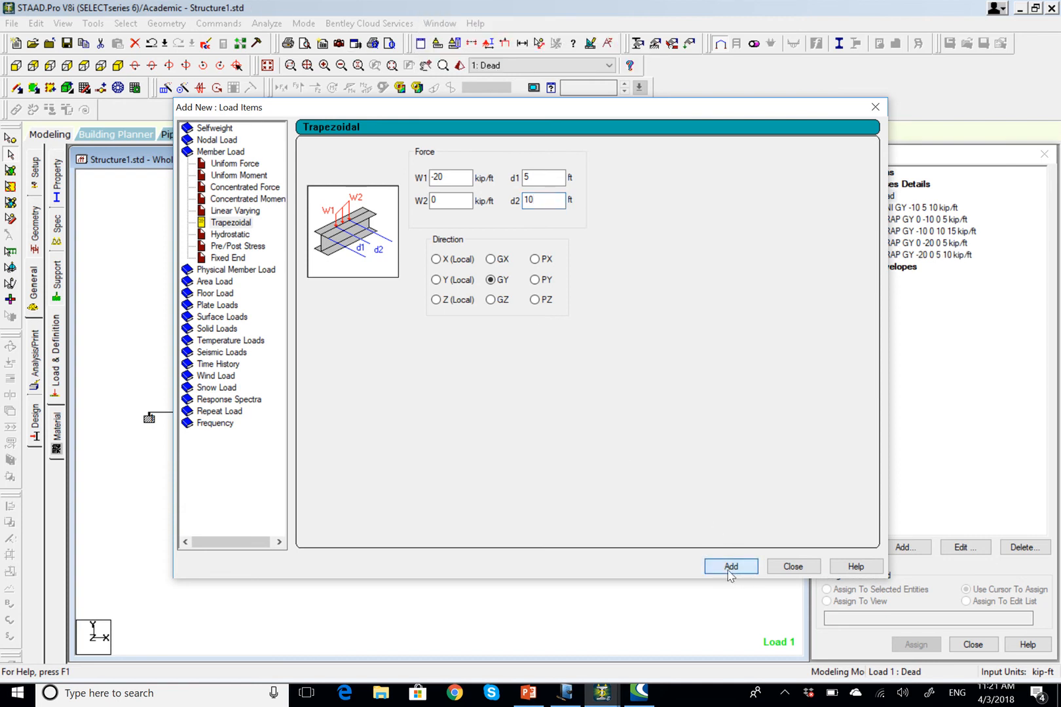
- Check the third span's triangular dead load on the Windows Journal sketch, and return to the STAAD.Pro load definition
click(566, 692)
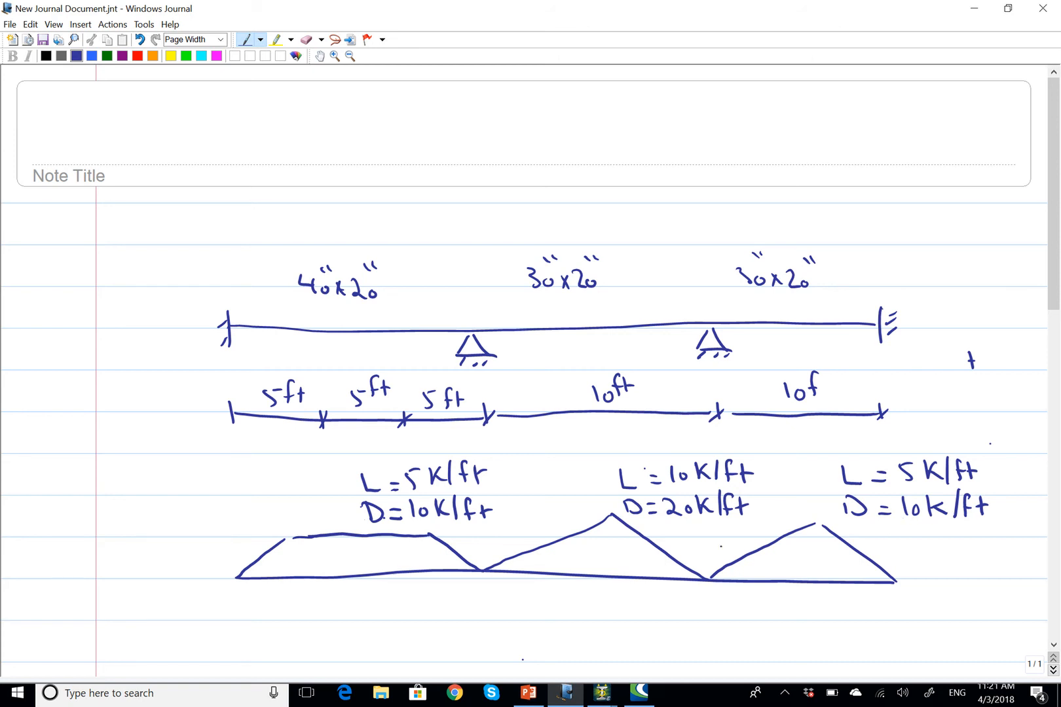
mouse_move(600, 695)
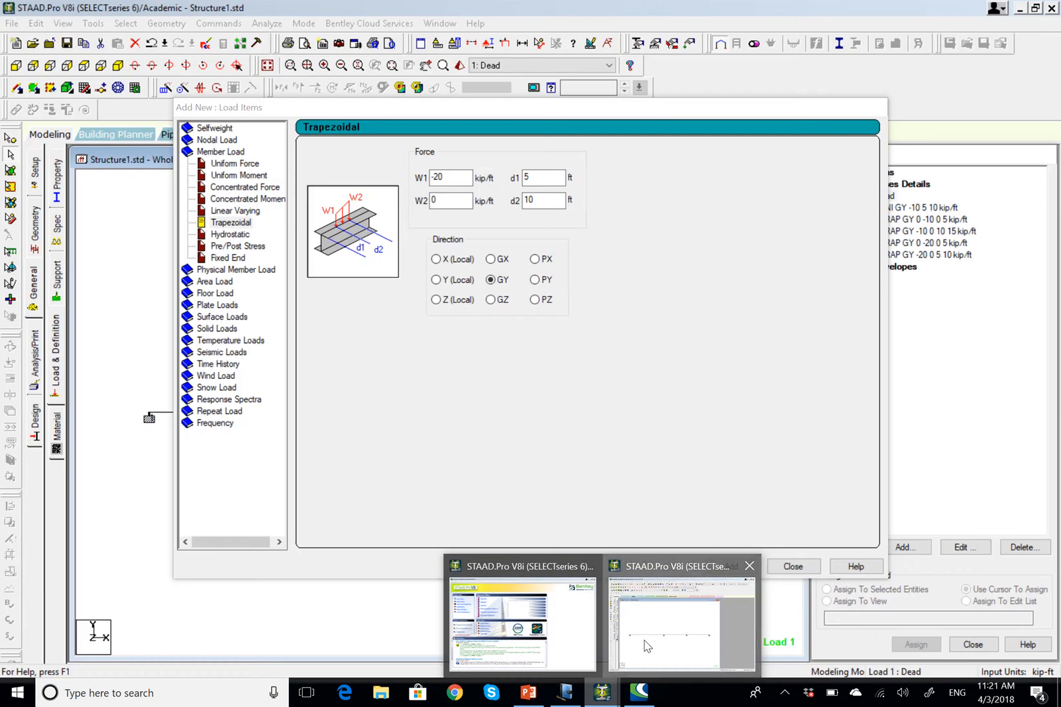
click(681, 625)
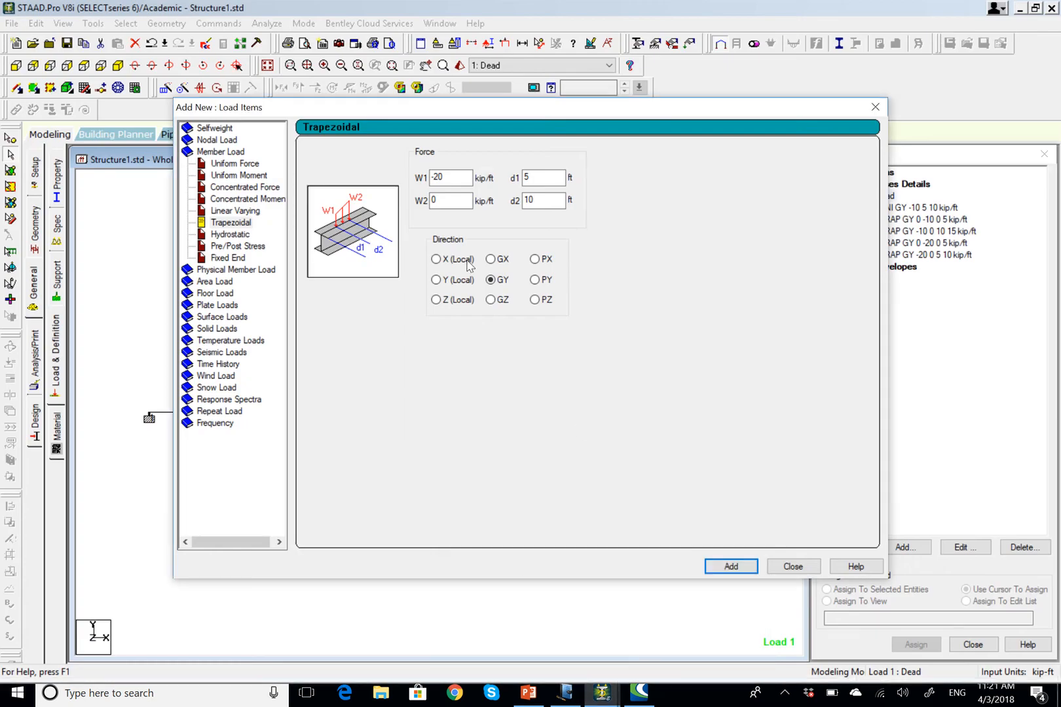
- Add a trapezoidal member load in GY to the Dead case, from 0 to -190 kip/ft between 0 and 5 ft
double_click(445, 177)
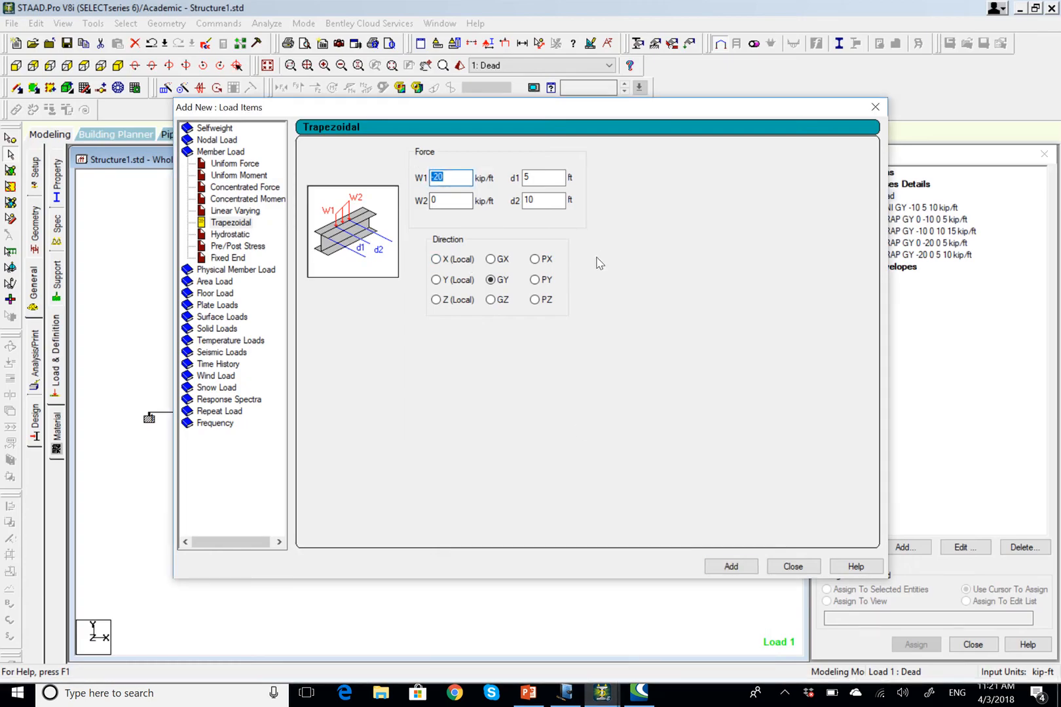
text(0)
key(Tab)
text(-190)
double_click(548, 177)
text(0)
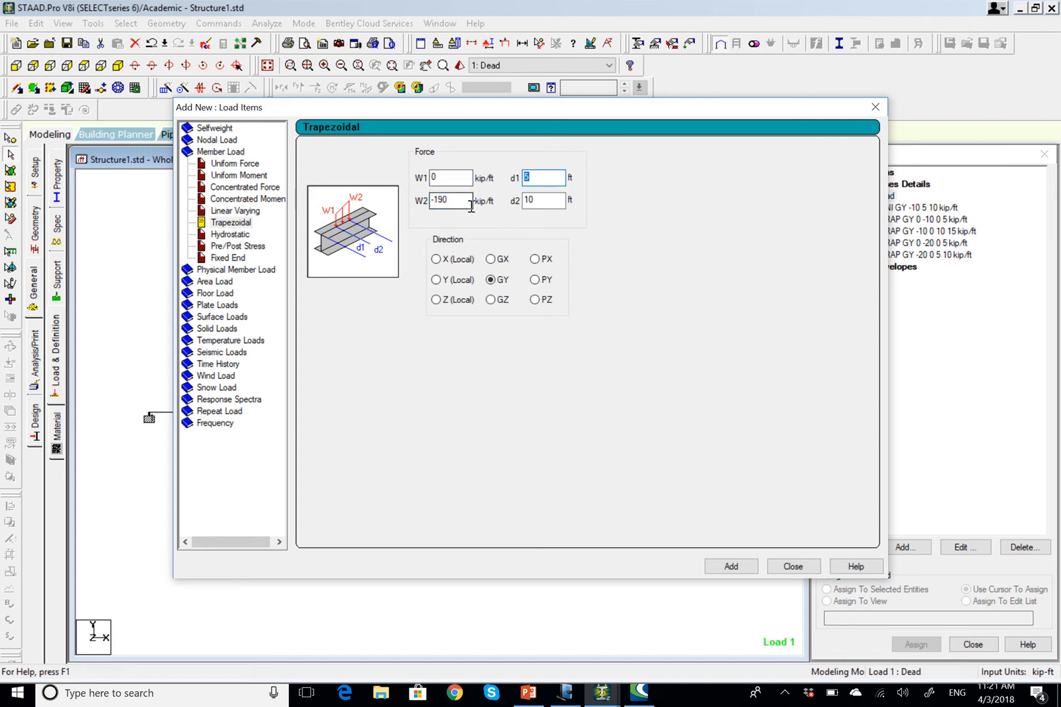
double_click(542, 200)
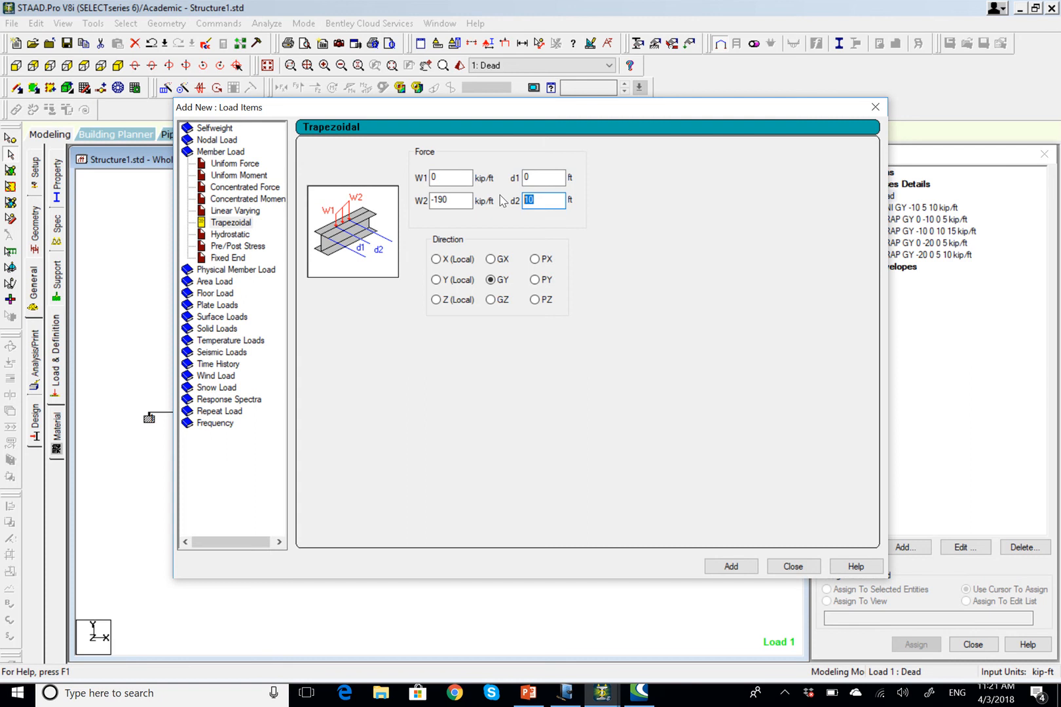
text(5)
click(733, 566)
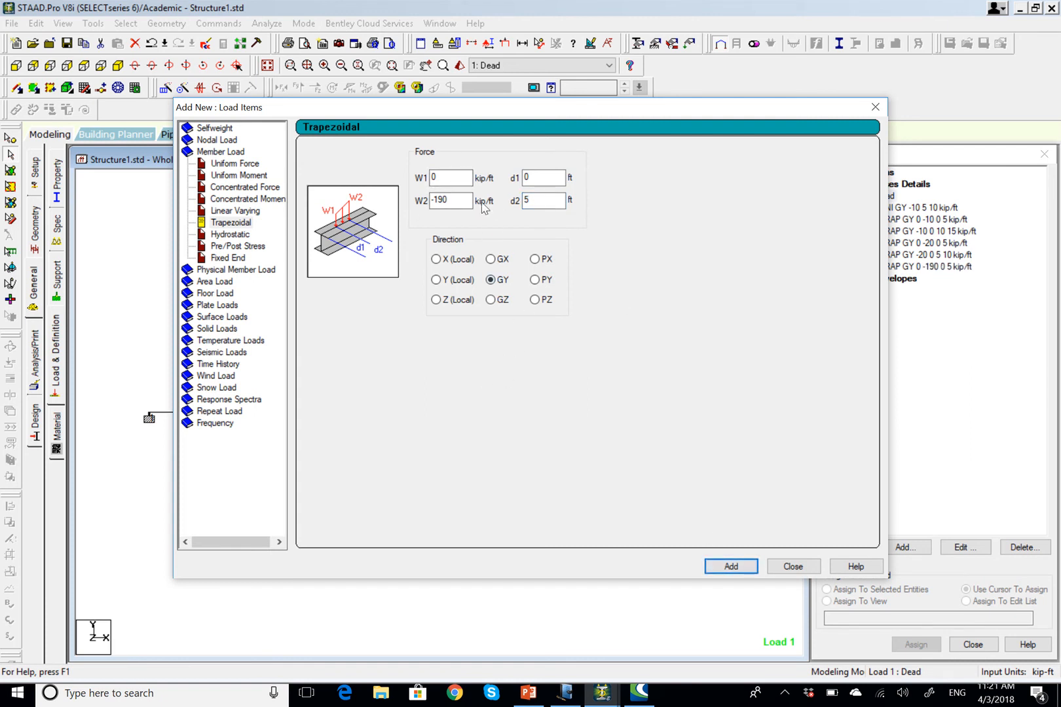
- Add a trapezoidal GY member load from -10 to 0 kip/ft between 5 and 10 ft, and finish adding Dead load items
double_click(449, 177)
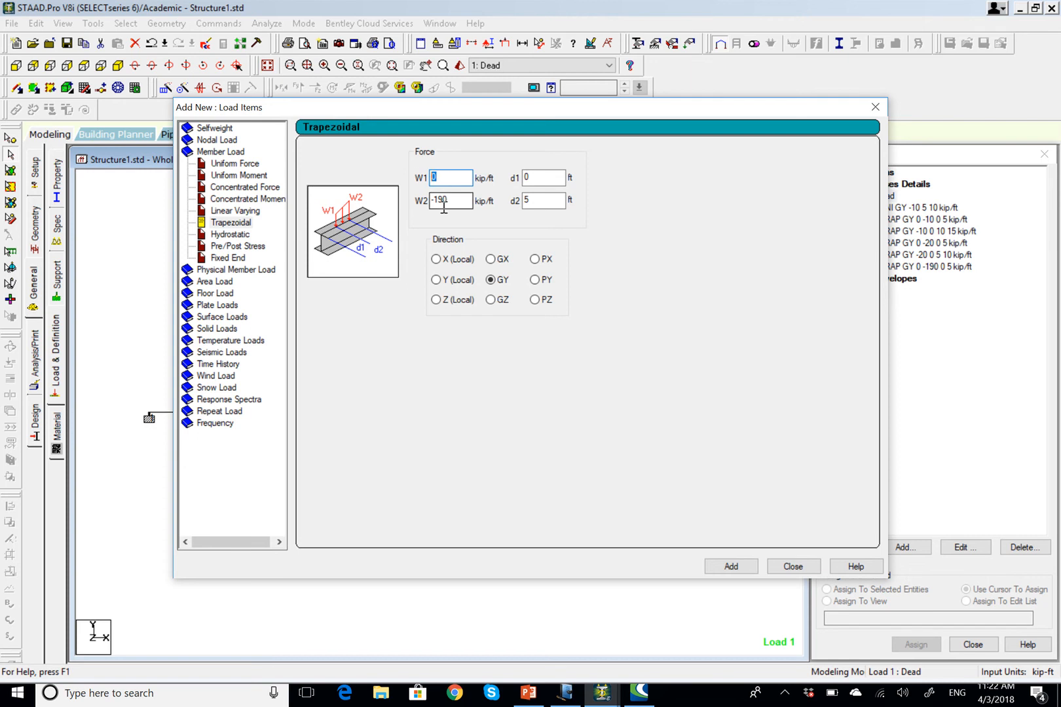
text(-10)
double_click(448, 201)
text(0)
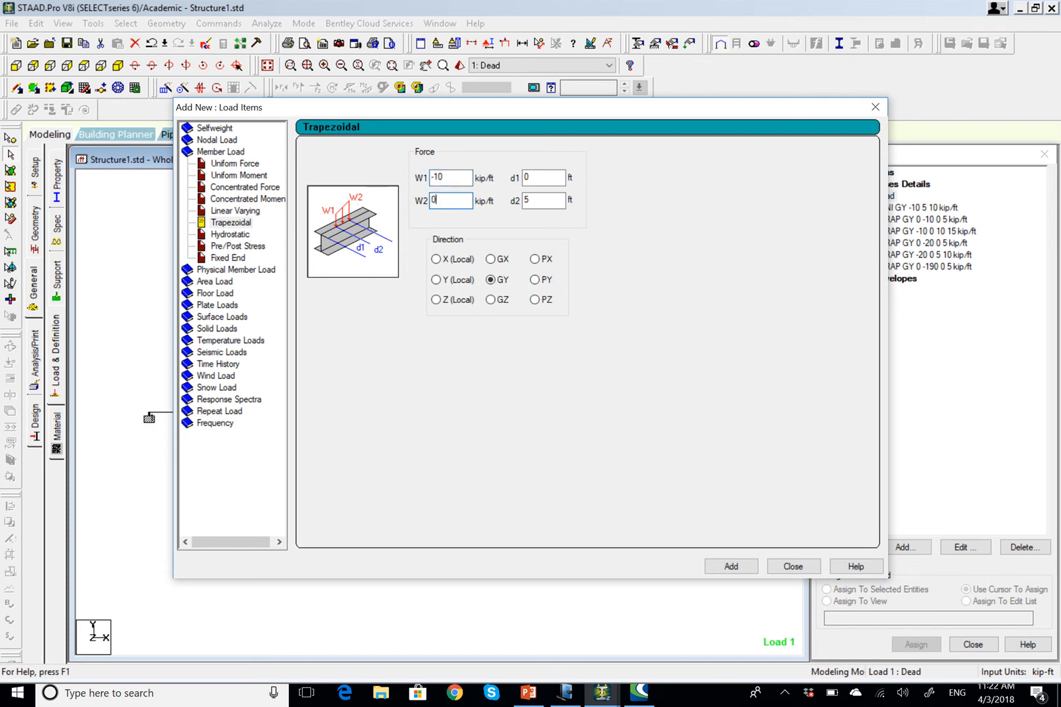
double_click(552, 177)
text(5)
double_click(524, 201)
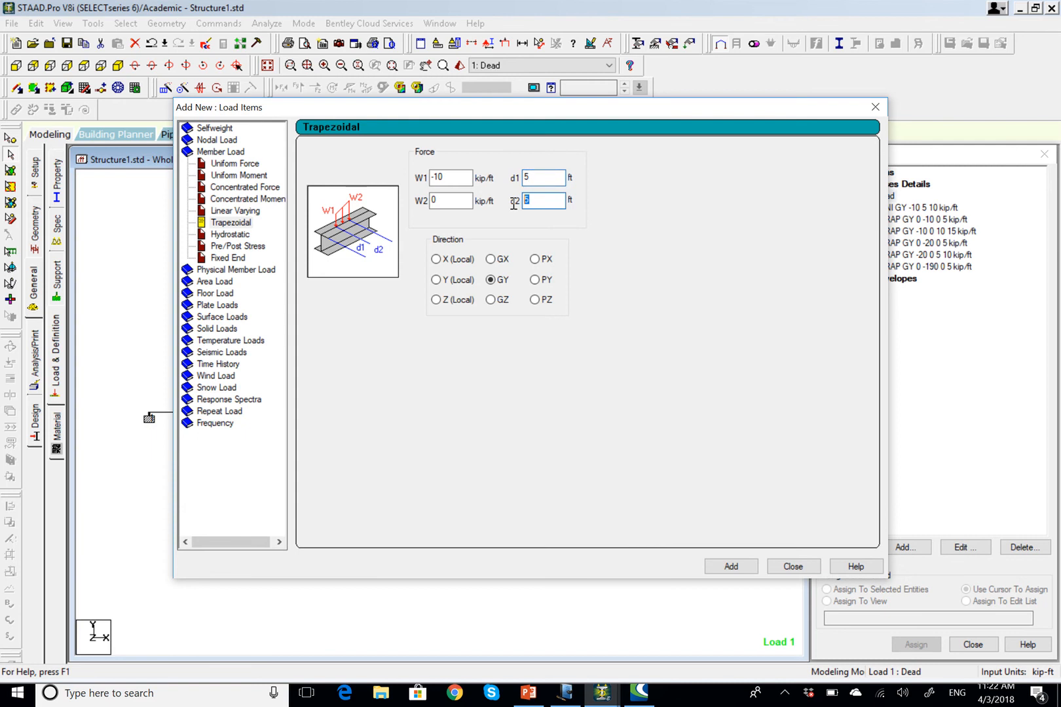
text(10)
click(731, 567)
click(792, 566)
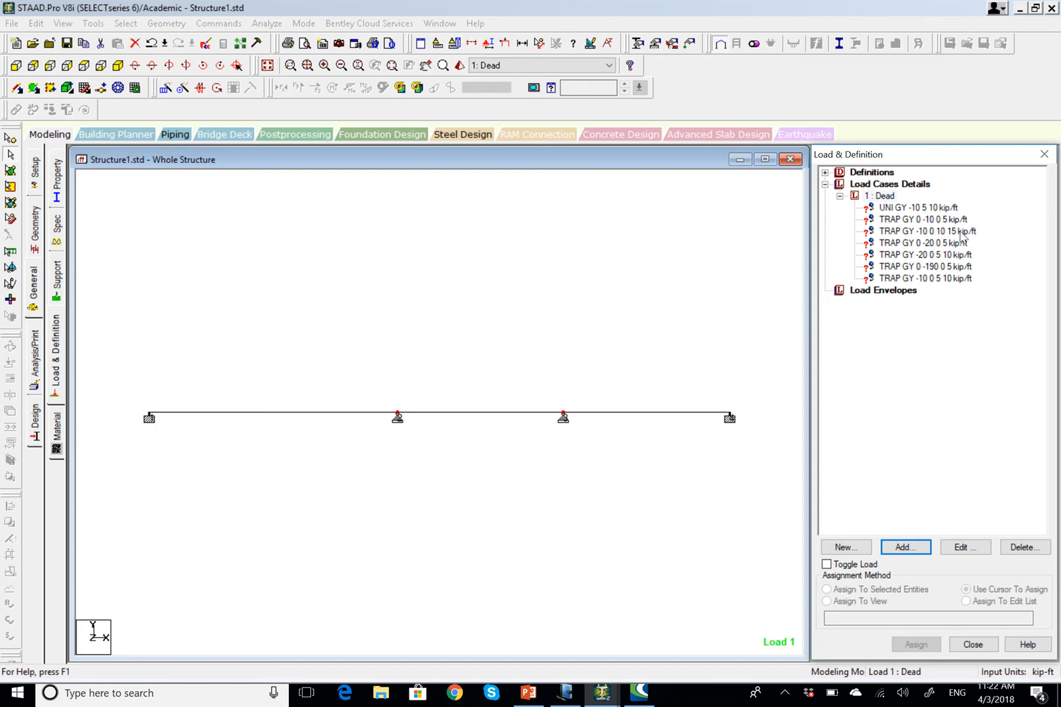
- Correct the end force W2 of the second-to-last trapezoidal load in the Dead case to -10 kip/ft
click(953, 268)
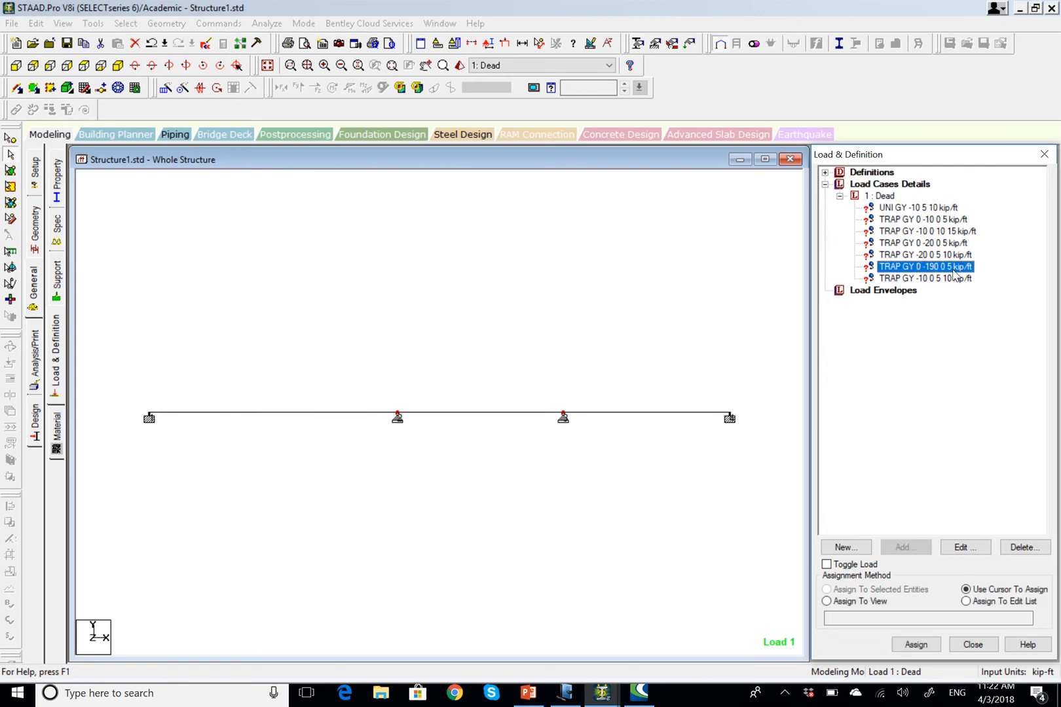
double_click(954, 274)
click(462, 292)
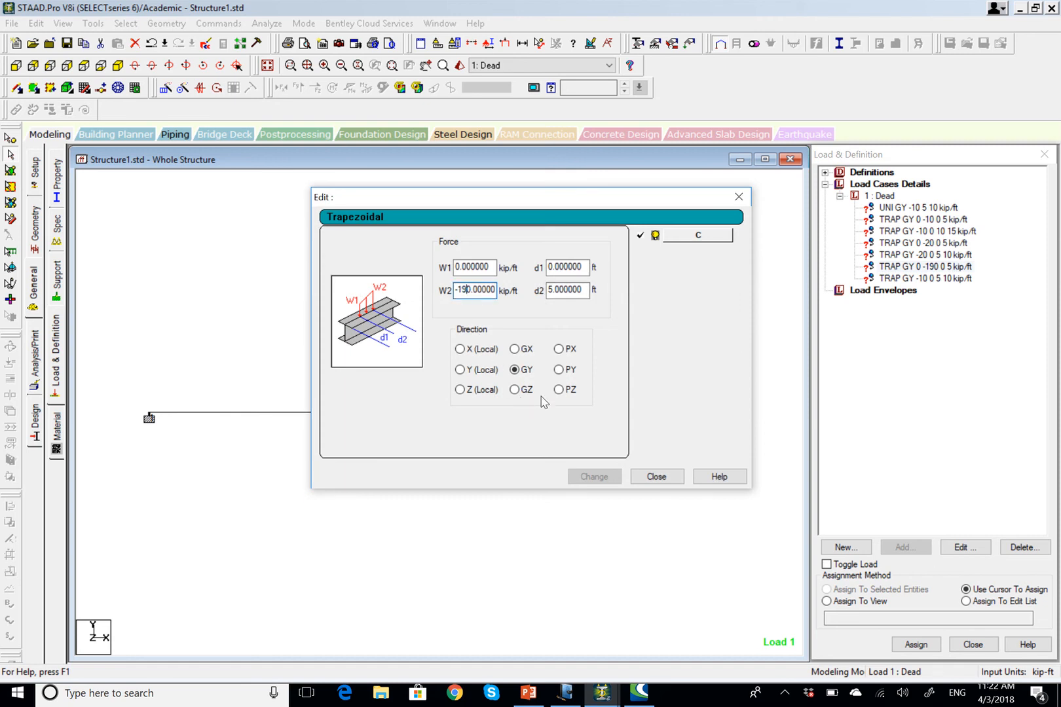
key(BackSpace)
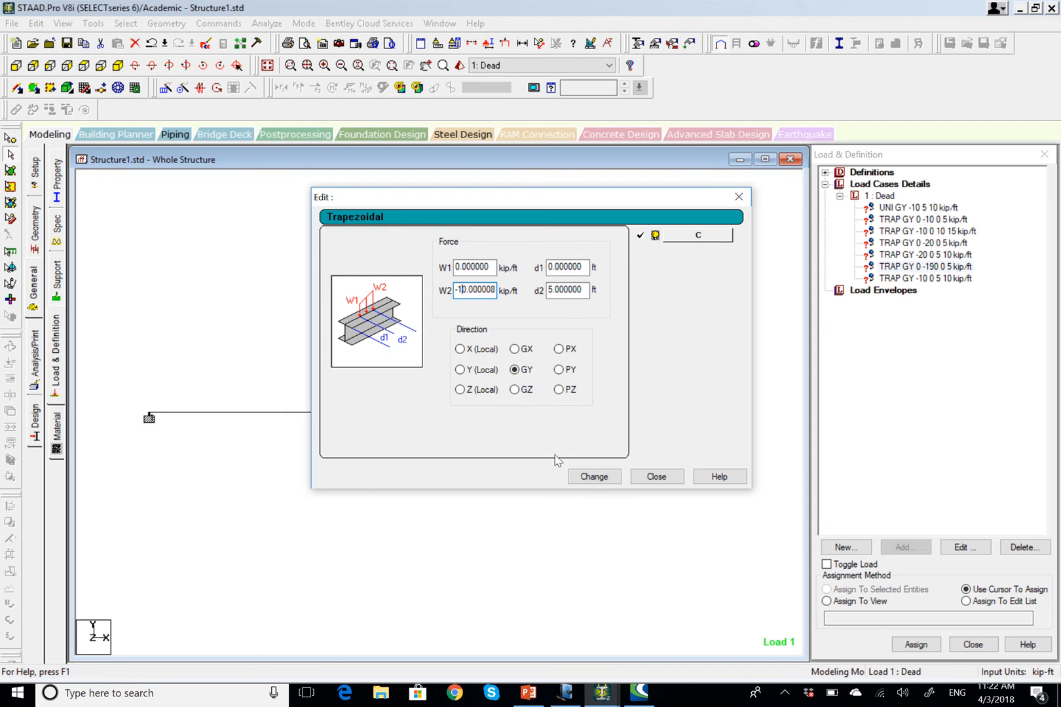
click(593, 478)
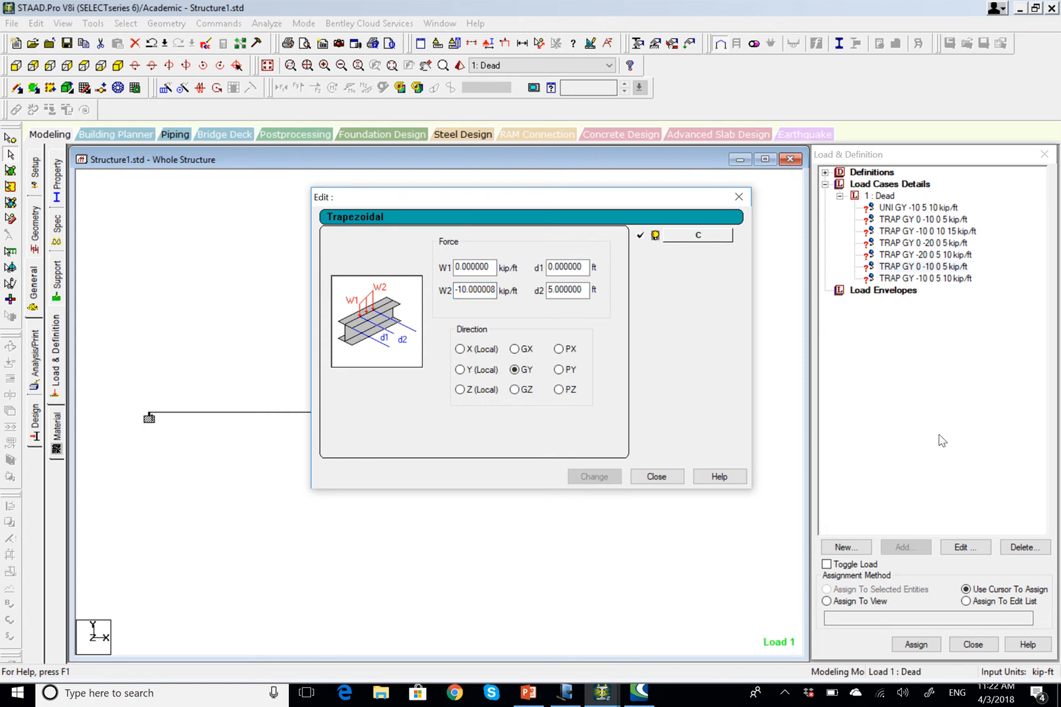
click(665, 481)
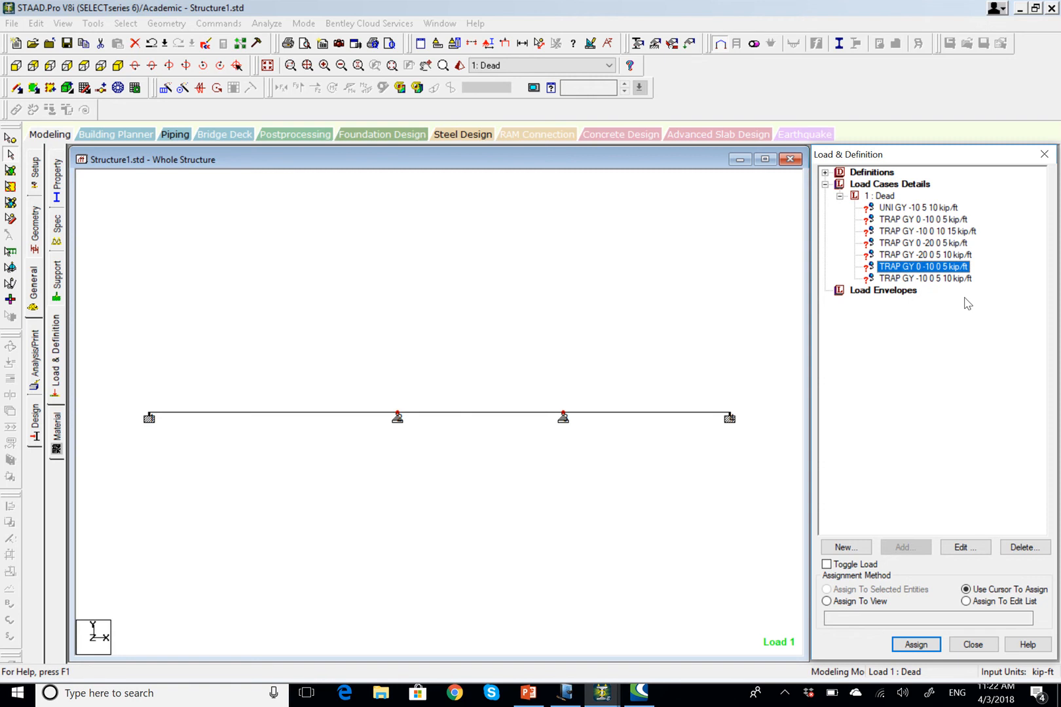
- Assign the uniform -10 kip/ft load and the trapezoidal loads at 0–5 ft and 10–15 ft to the first span using the cursor
click(931, 208)
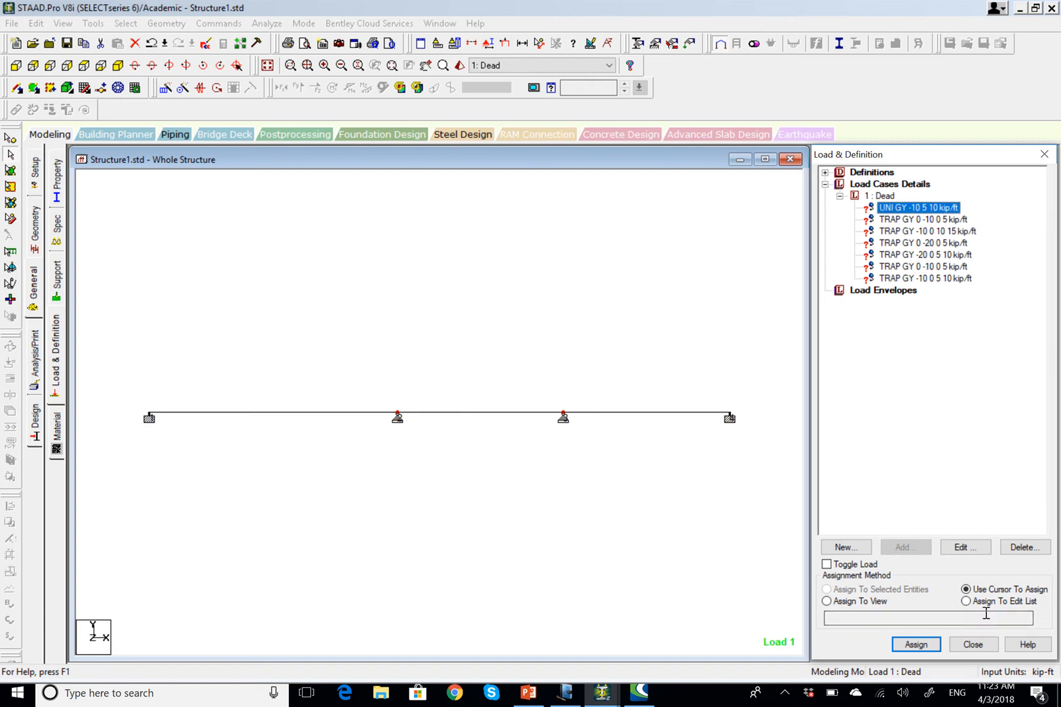
click(917, 644)
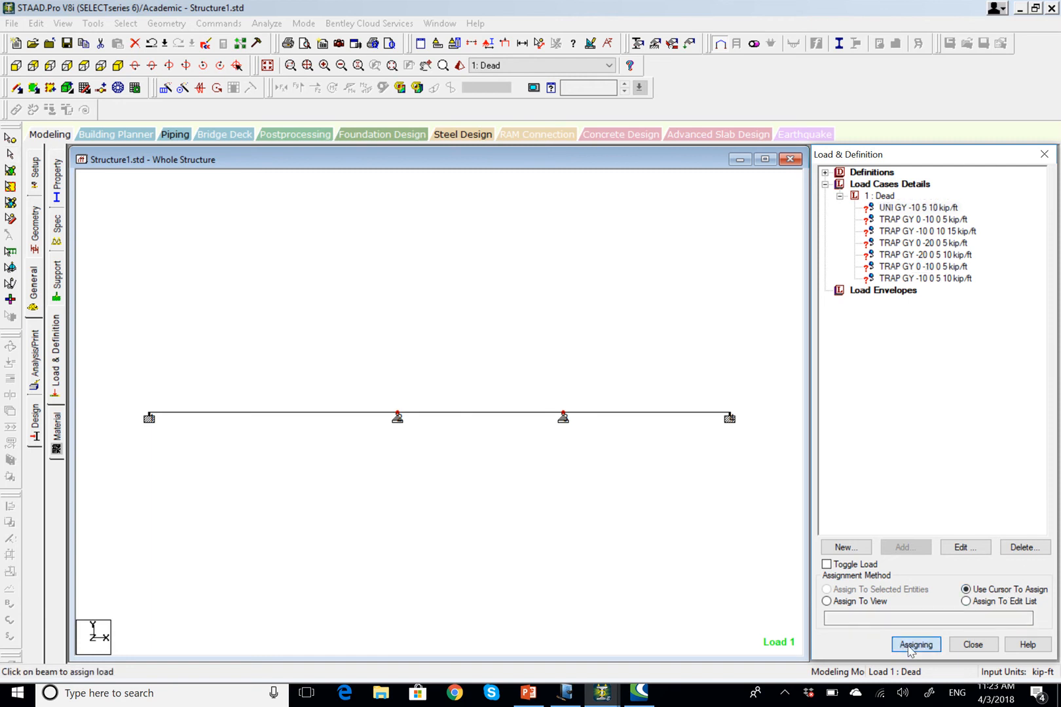
click(267, 416)
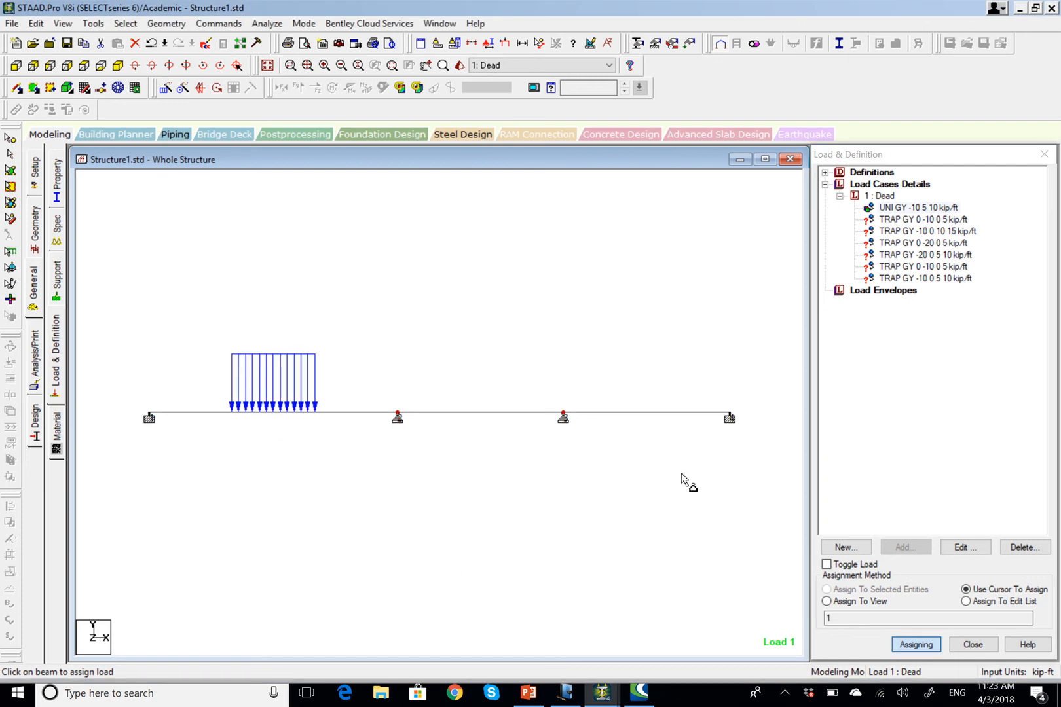
click(914, 220)
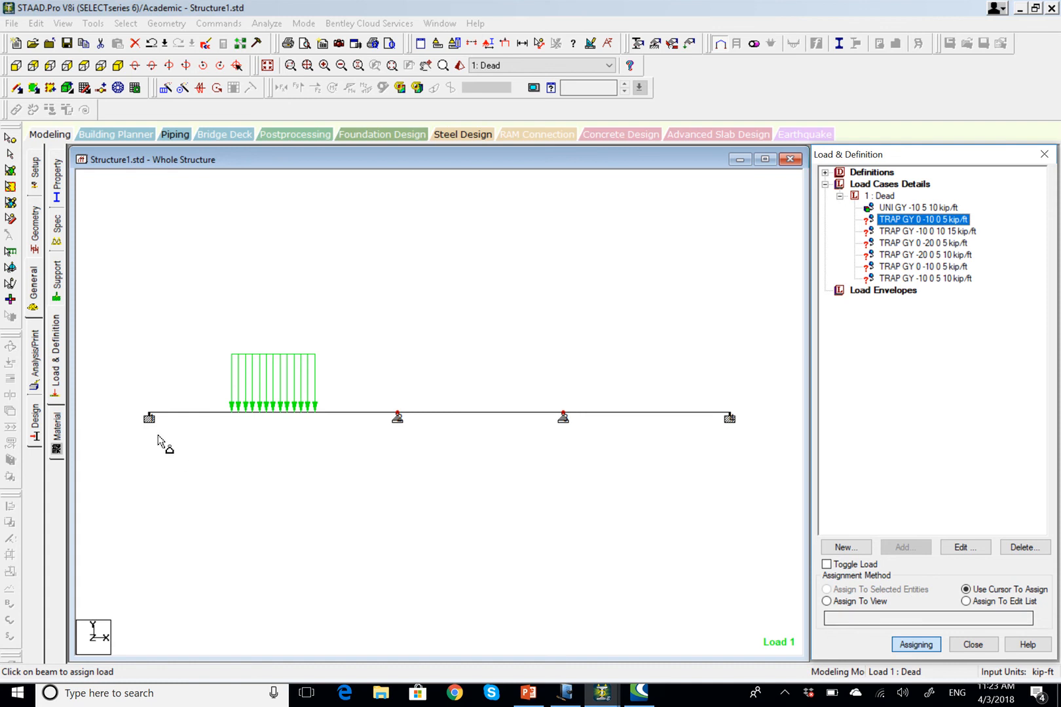
click(203, 414)
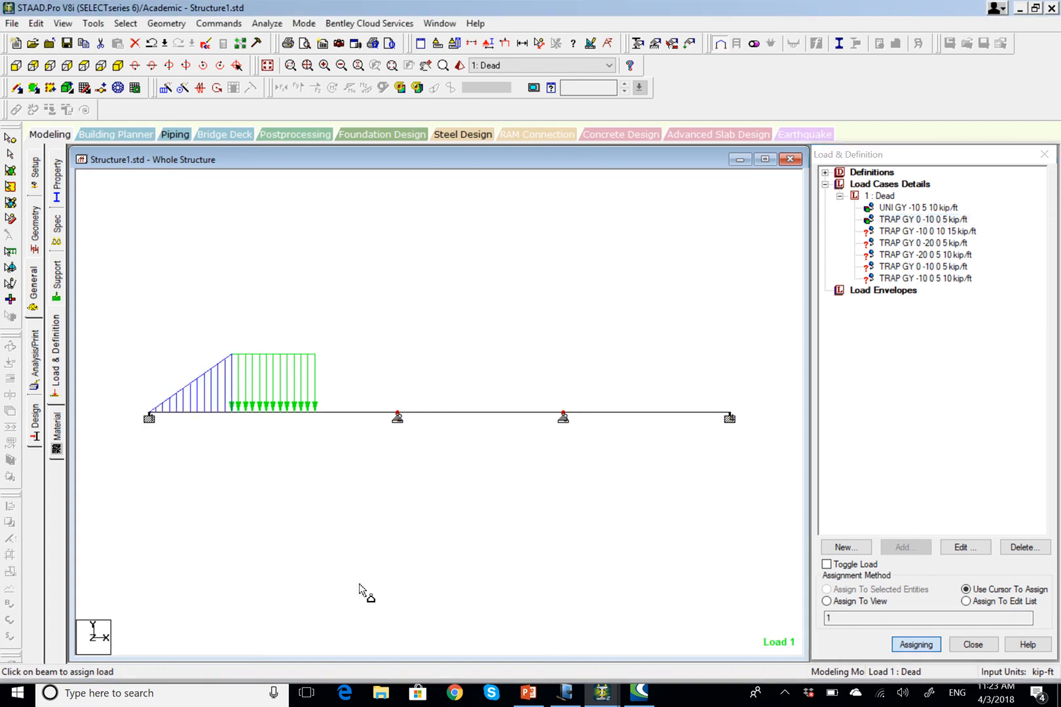
click(904, 231)
click(355, 413)
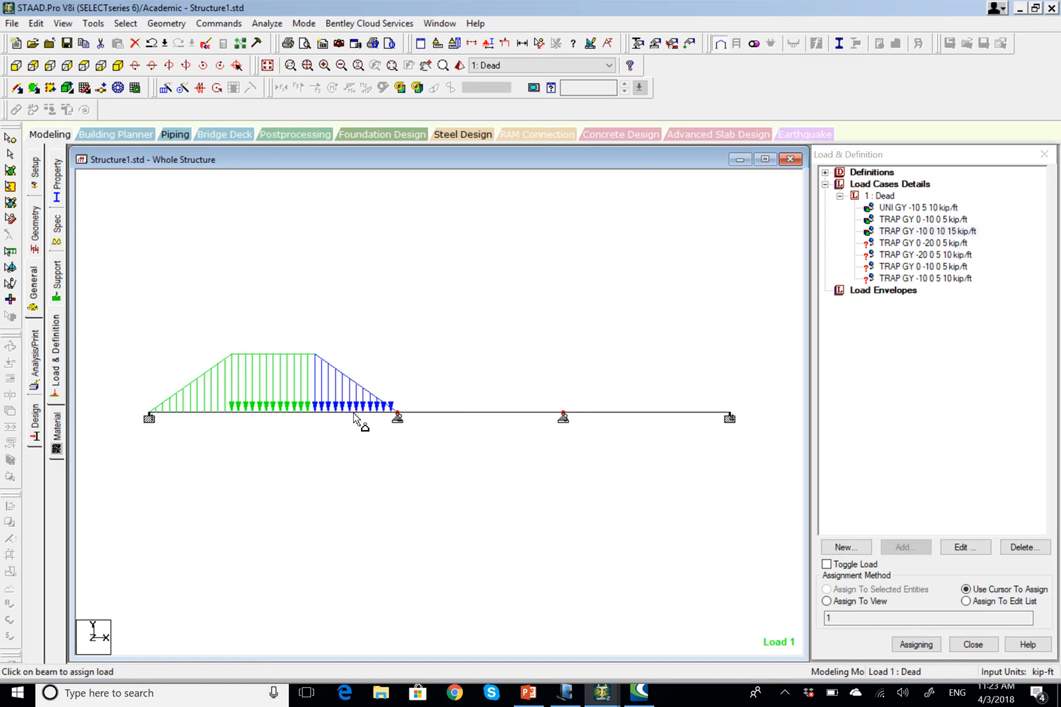
- Assign the 0 to -20 kip/ft and -20 to 0 kip/ft trapezoidal loads to the middle span using the cursor
click(886, 244)
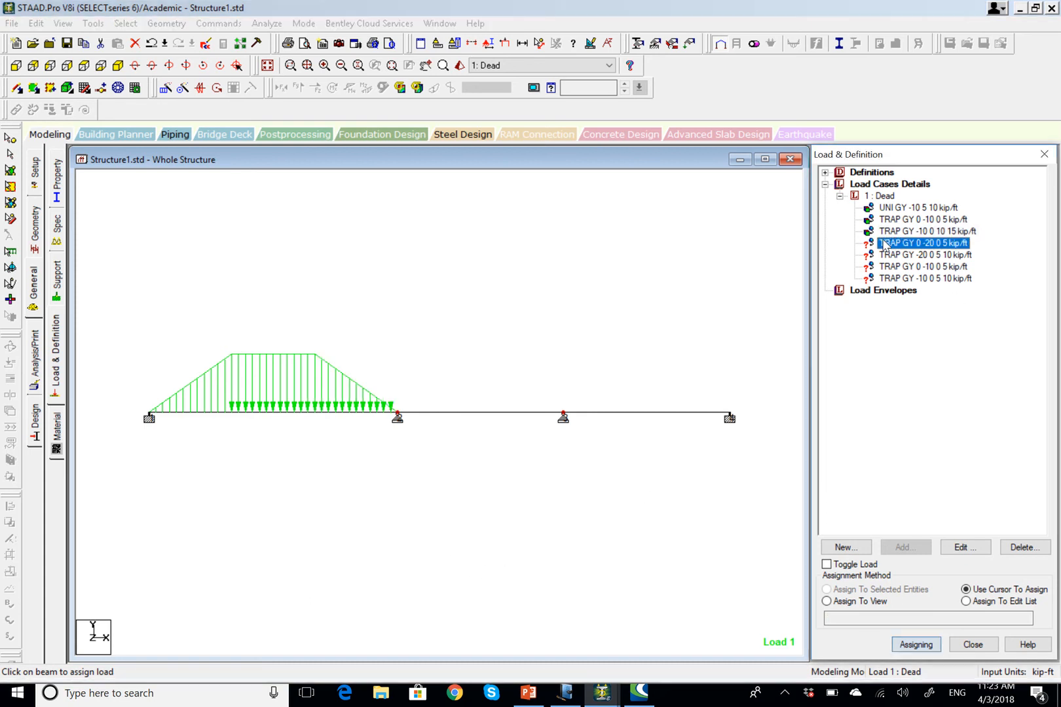
click(506, 411)
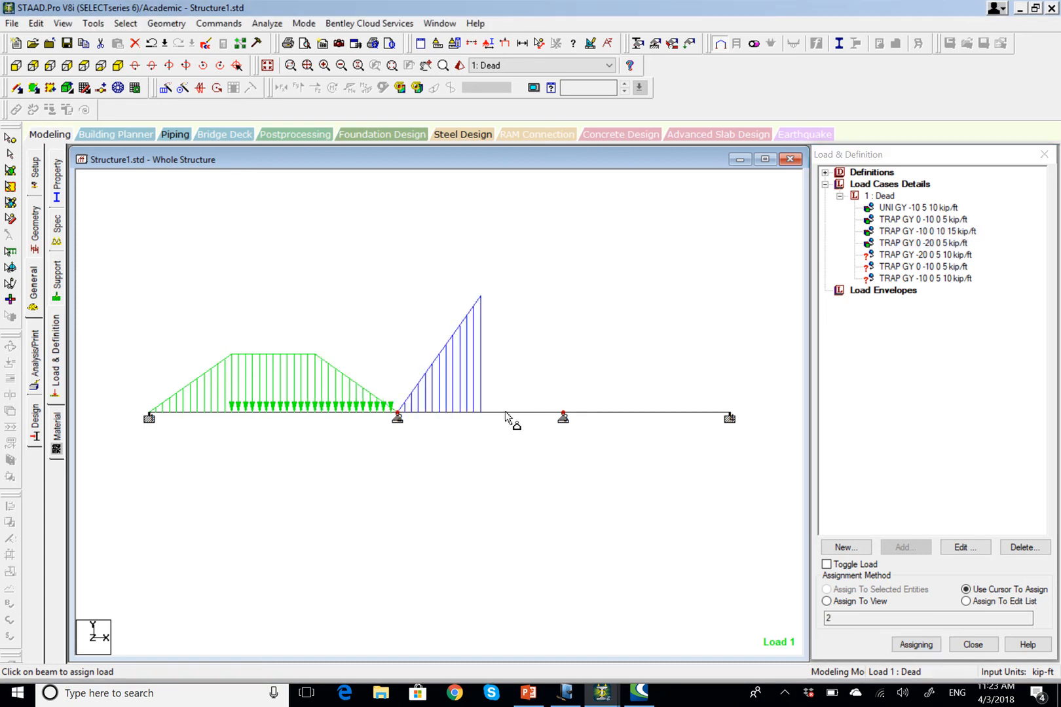
click(888, 255)
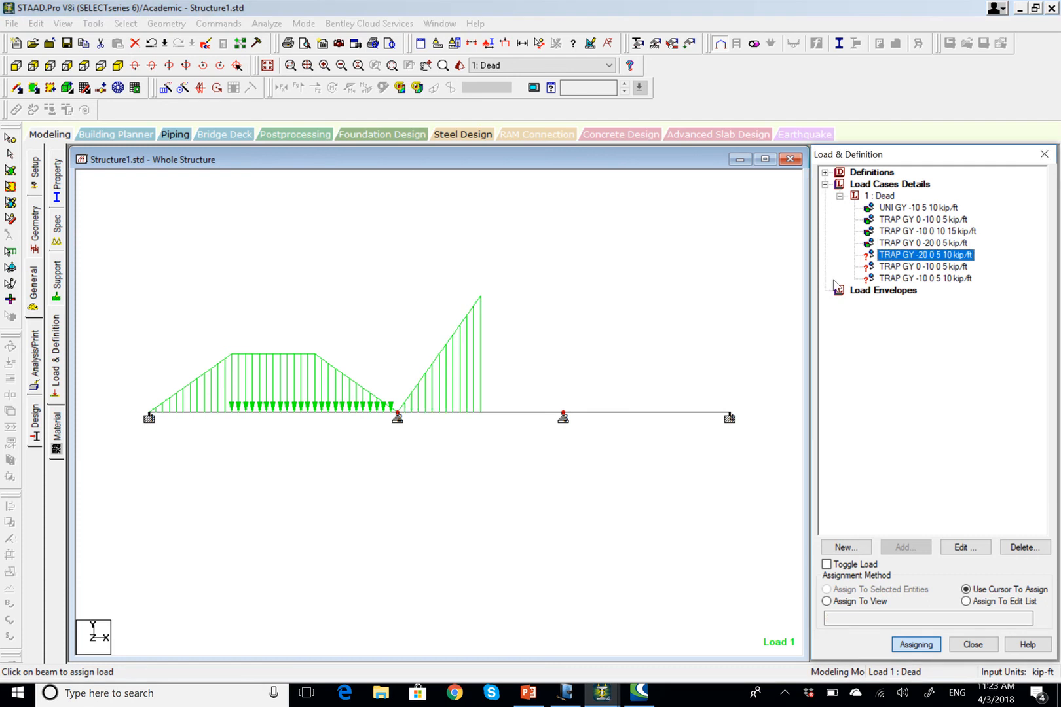
click(530, 413)
- Assign the 0 to -10 kip/ft (0–5 ft) and -10 to 0 kip/ft (5–10 ft) trapezoidal loads to the third span, and save the structure
click(907, 279)
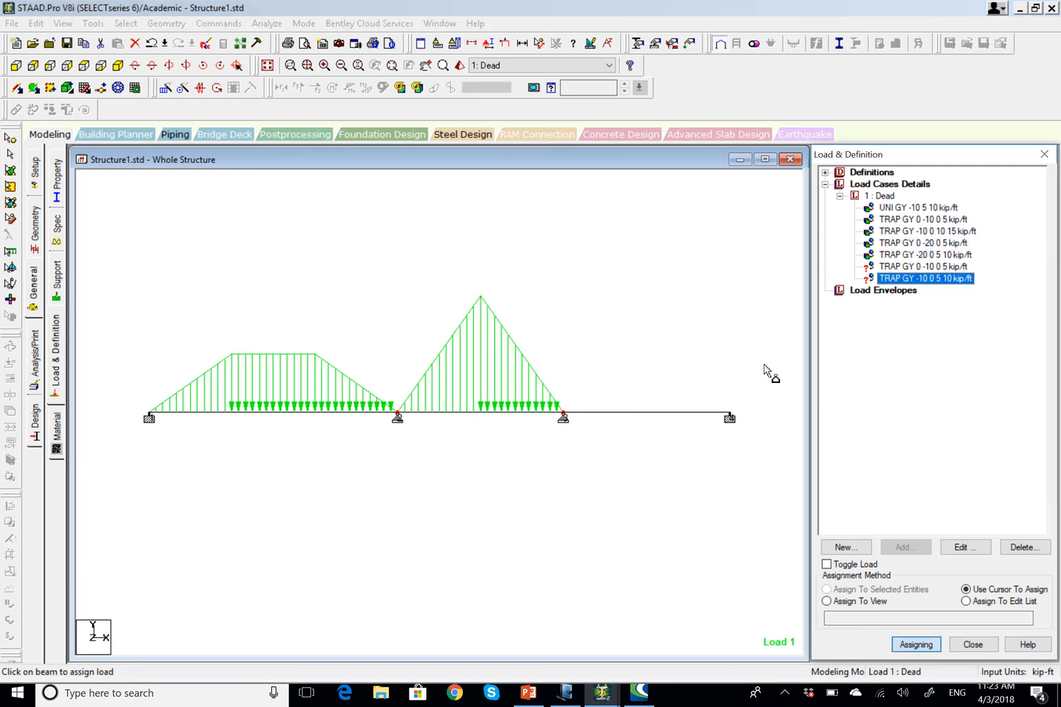
click(892, 267)
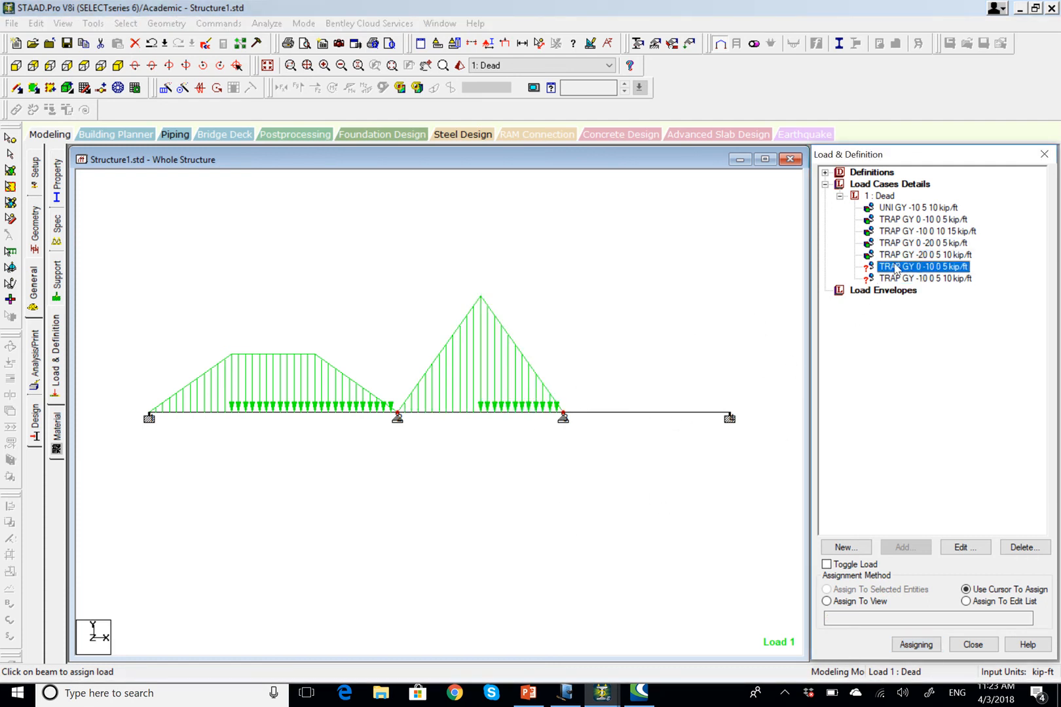
click(657, 412)
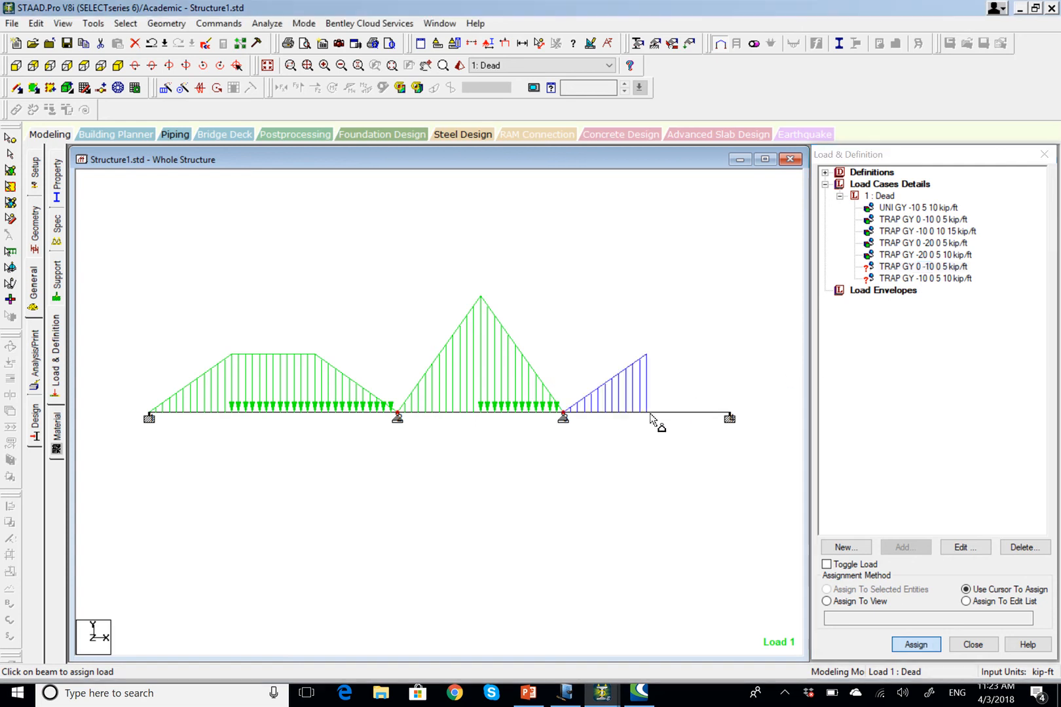
click(907, 279)
click(693, 413)
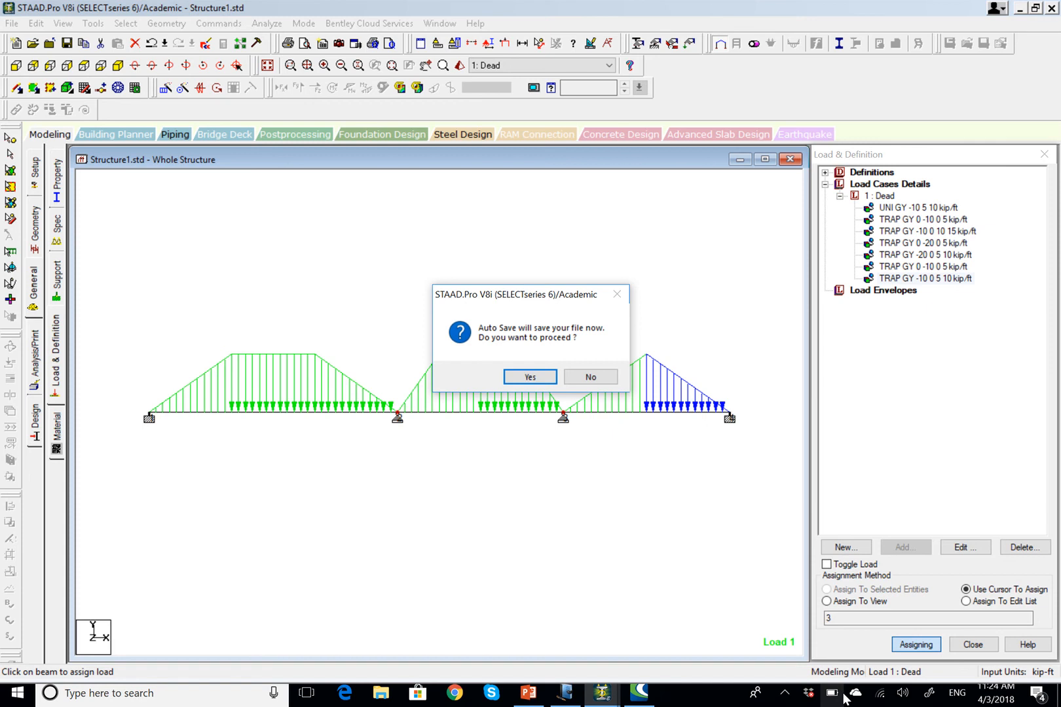
click(534, 376)
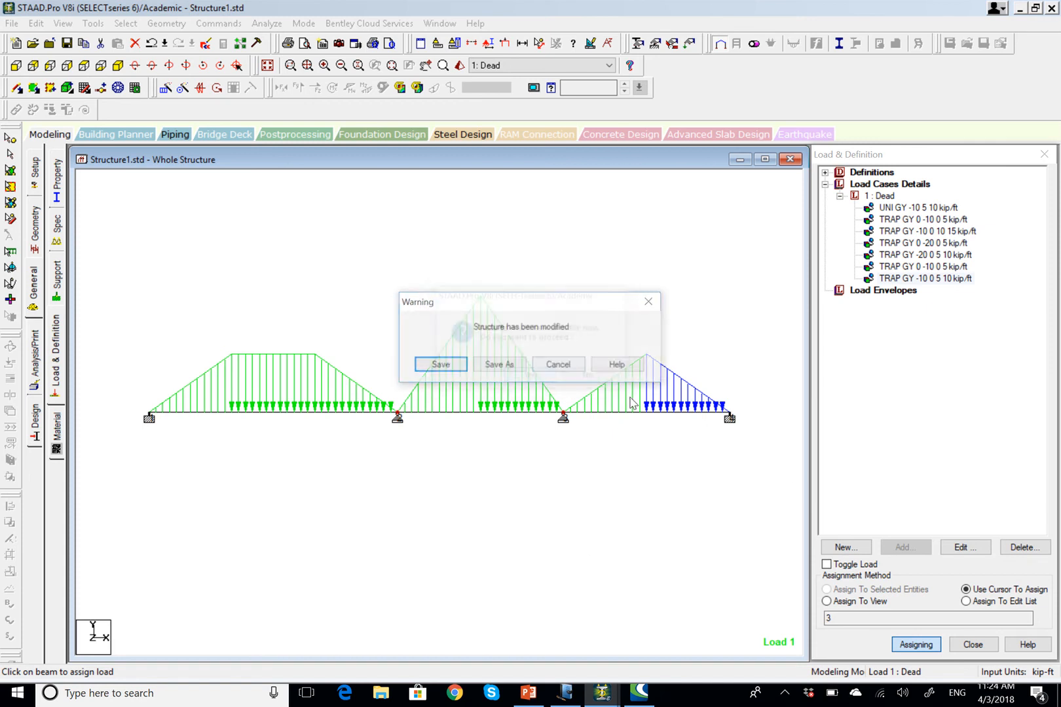
click(441, 364)
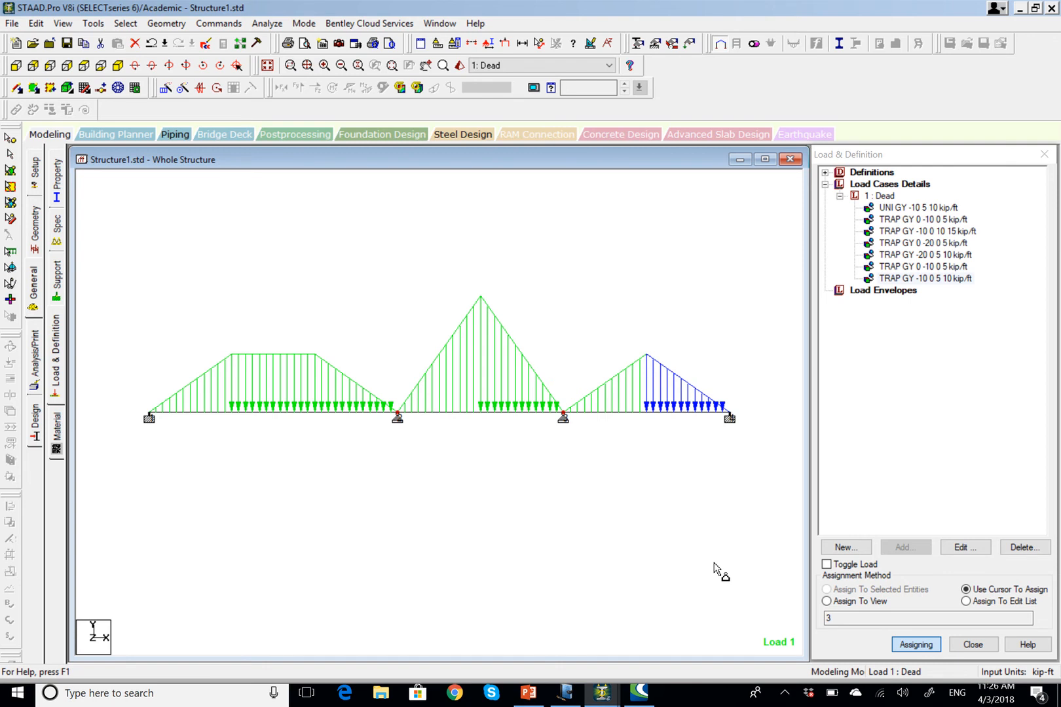
- Switch to the Windows Journal sketch and draw a three-span beam with fixed ends and two interior supports below the load diagram
click(567, 699)
scroll(1059, 193, down, 3)
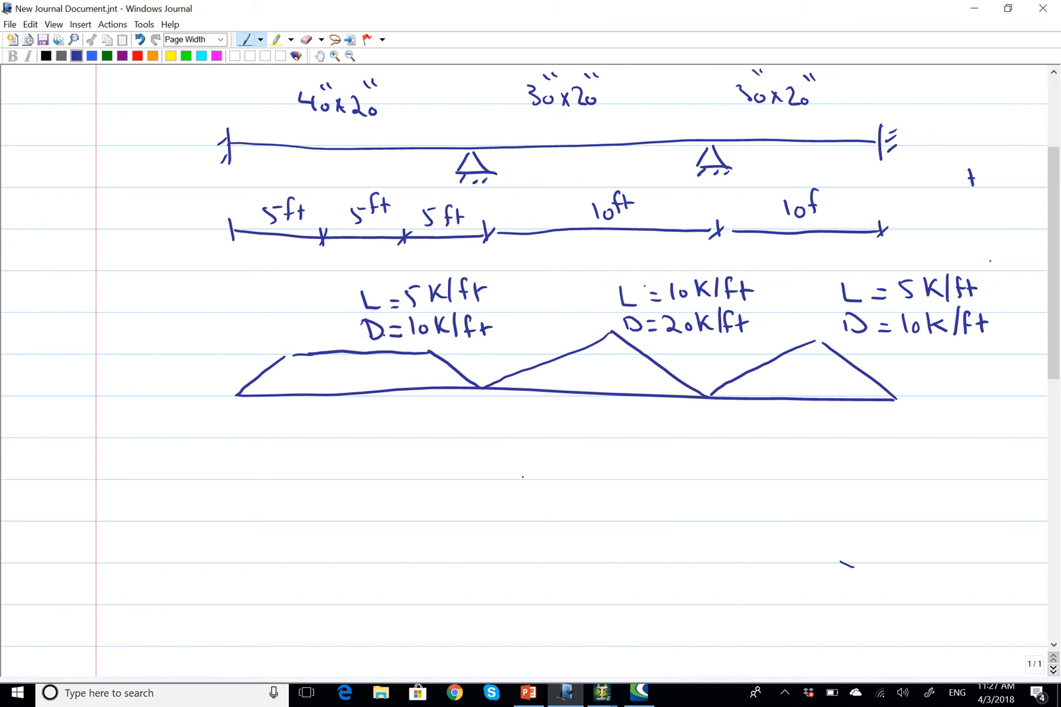
scroll(524, 327, down, 5)
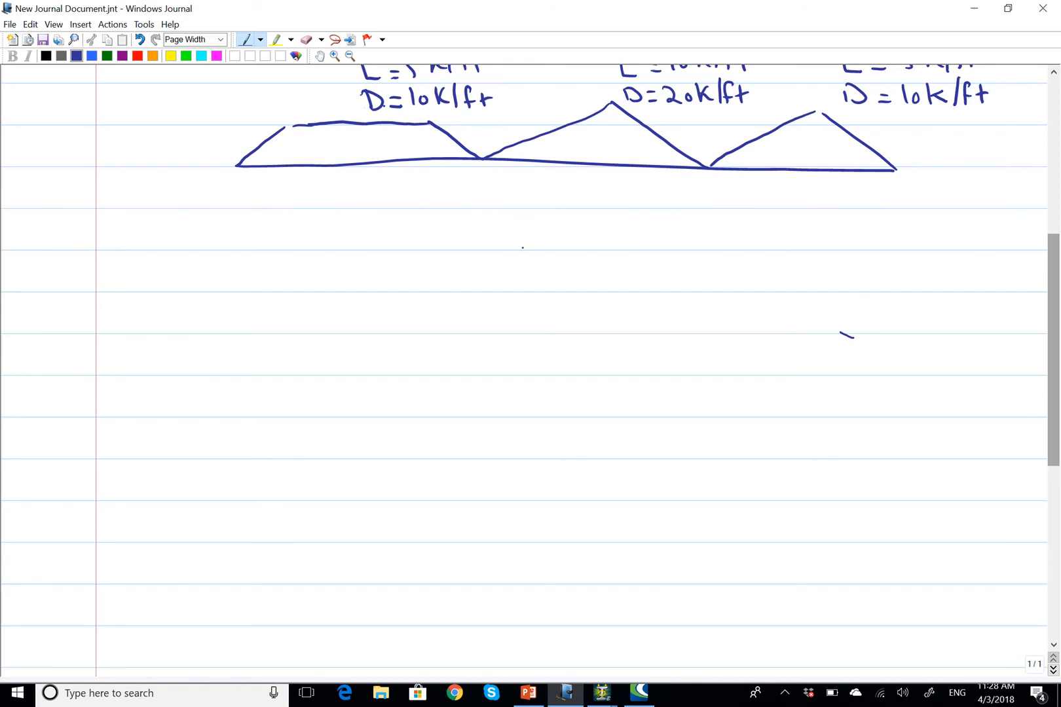
drag(242, 291, 884, 291)
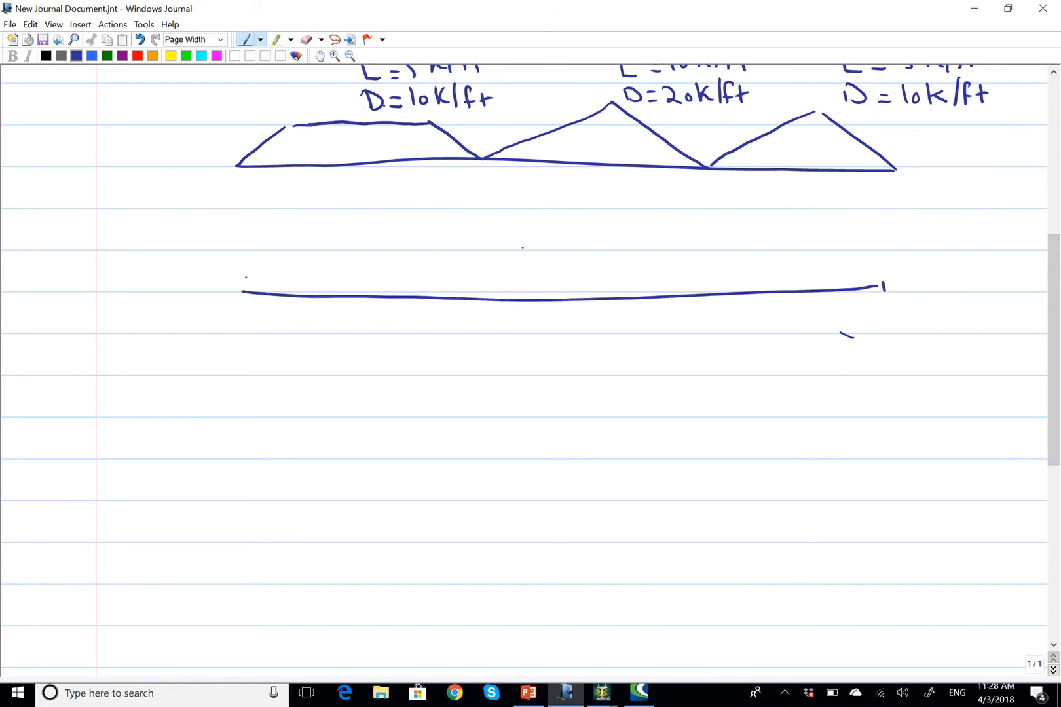
mouse_move(245, 275)
mouse_down()
mouse_move(244, 313)
mouse_move(236, 298)
mouse_up()
drag(239, 279, 232, 292)
drag(446, 302, 443, 319)
mouse_move(699, 297)
mouse_down()
mouse_move(691, 320)
mouse_move(699, 321)
mouse_up()
mouse_move(887, 258)
mouse_down()
mouse_move(889, 311)
mouse_move(893, 304)
mouse_up()
mouse_move(905, 283)
mouse_down()
mouse_move(896, 293)
mouse_move(895, 279)
mouse_up()
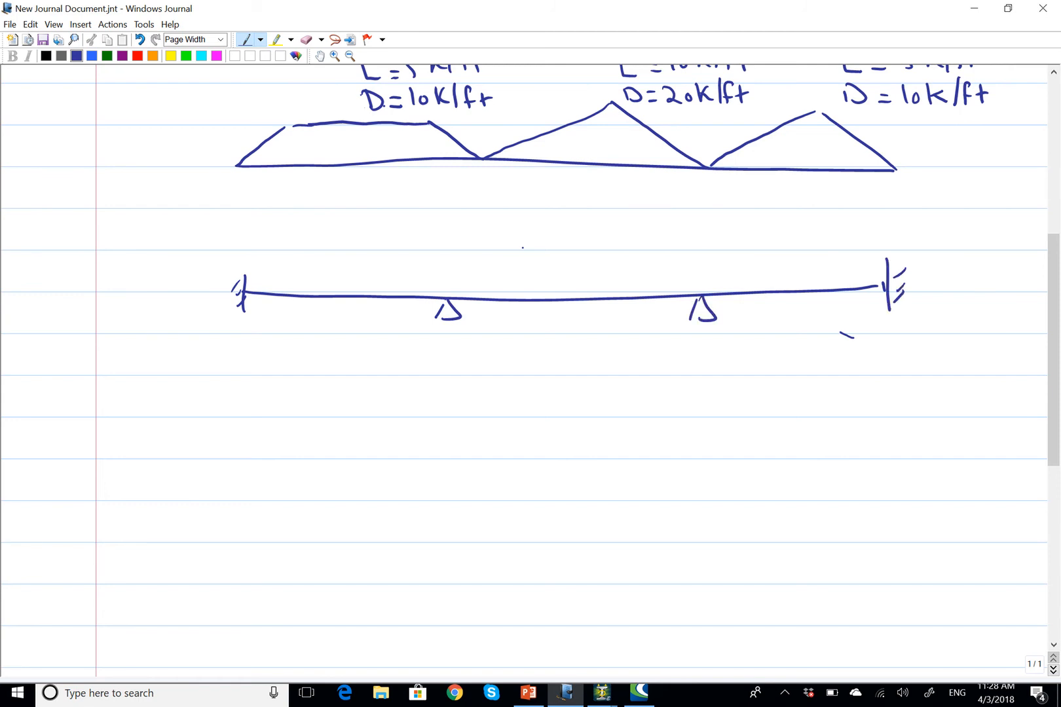
- Mark the first span's midpoint, label the first and third spans L.L, and put an X over the middle span
drag(337, 289, 336, 305)
mouse_move(301, 252)
mouse_down()
mouse_move(303, 271)
mouse_move(346, 272)
mouse_up()
click(321, 269)
drag(758, 251, 760, 272)
drag(760, 271, 807, 270)
click(780, 266)
drag(567, 264, 555, 280)
drag(553, 264, 575, 281)
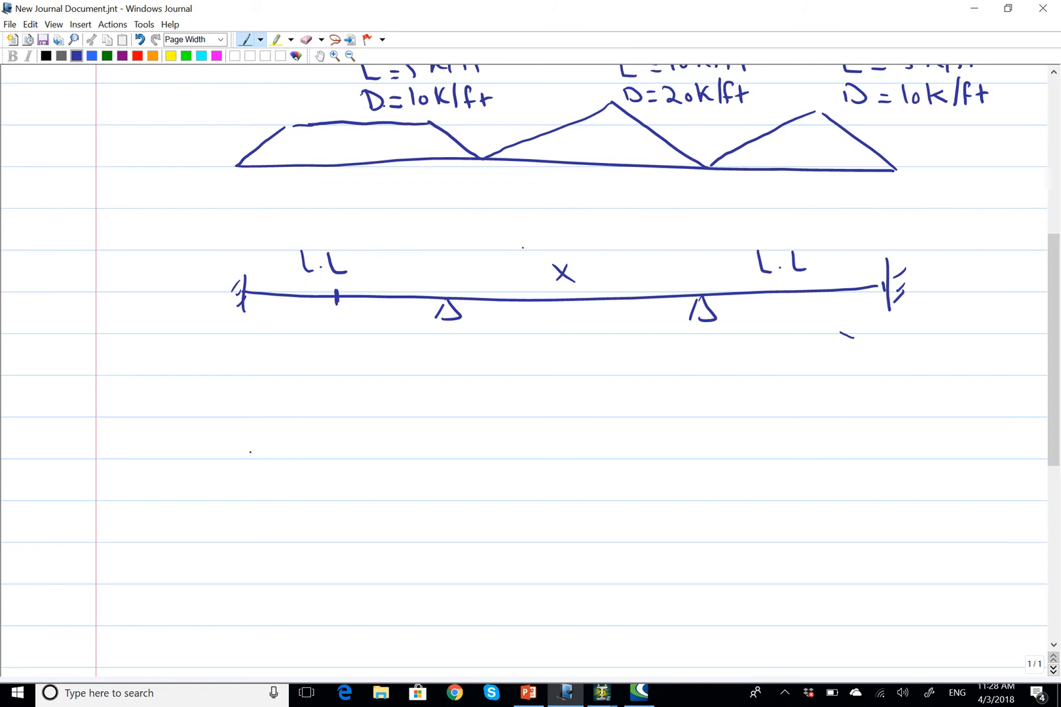
- Sketch a second three-span beam below the first, with fixed ends and two triangular interior supports
drag(240, 462, 886, 462)
drag(883, 640, 898, 656)
drag(895, 643, 902, 652)
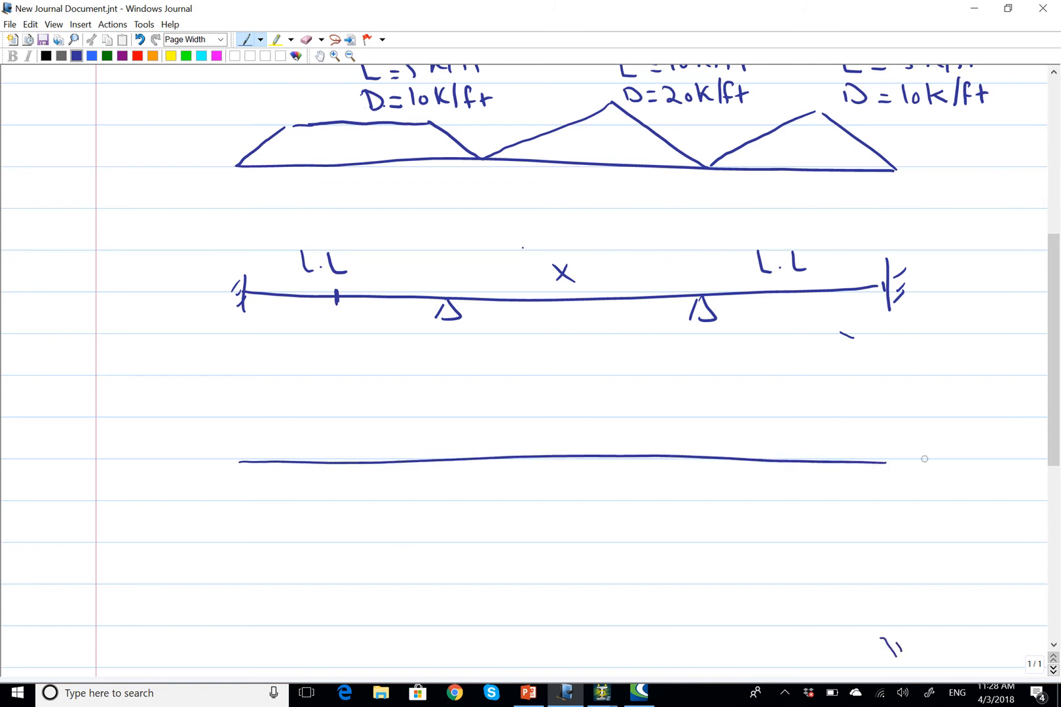
drag(912, 462, 894, 478)
mouse_move(887, 435)
mouse_down()
mouse_move(892, 483)
mouse_move(904, 449)
mouse_up()
drag(735, 457, 724, 478)
mouse_move(437, 472)
mouse_down()
mouse_move(457, 476)
mouse_move(435, 478)
mouse_up()
mouse_move(246, 437)
mouse_down()
mouse_move(246, 482)
mouse_move(242, 470)
mouse_up()
drag(244, 444, 230, 458)
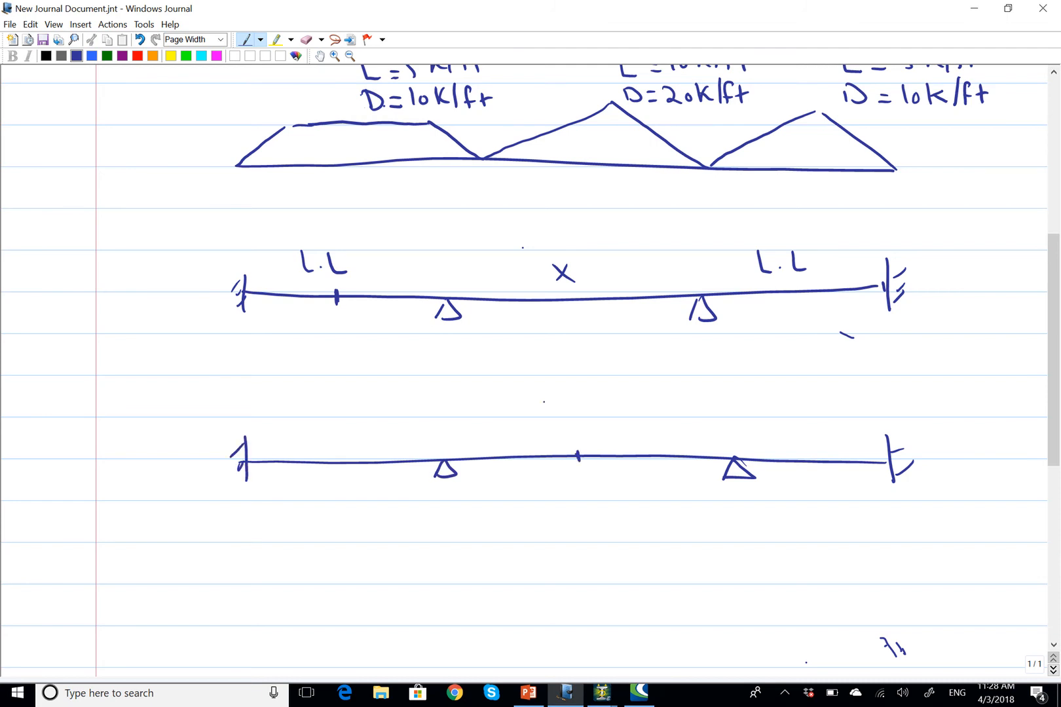
- Label the middle span of the second beam L.L
click(574, 414)
mouse_move(545, 400)
mouse_down()
mouse_move(562, 424)
mouse_move(598, 421)
mouse_up()
click(602, 401)
- Add check marks beside the L.L labels on both beams and put an X over the second beam's outer spans
scroll(524, 367, down, 5)
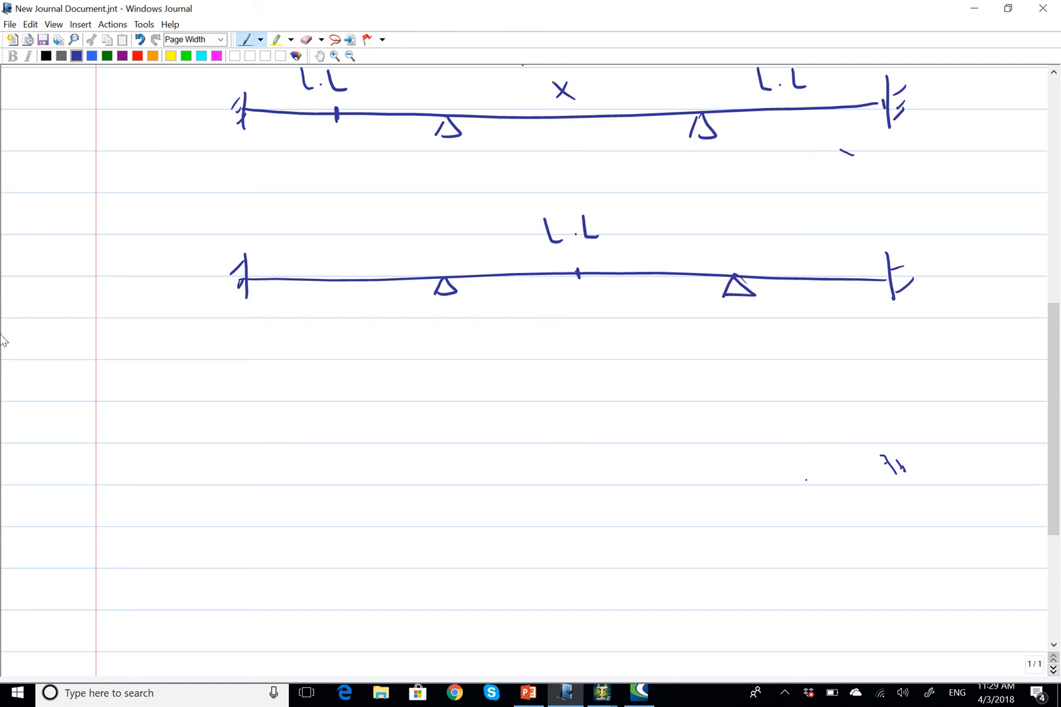
scroll(523, 366, up, 3)
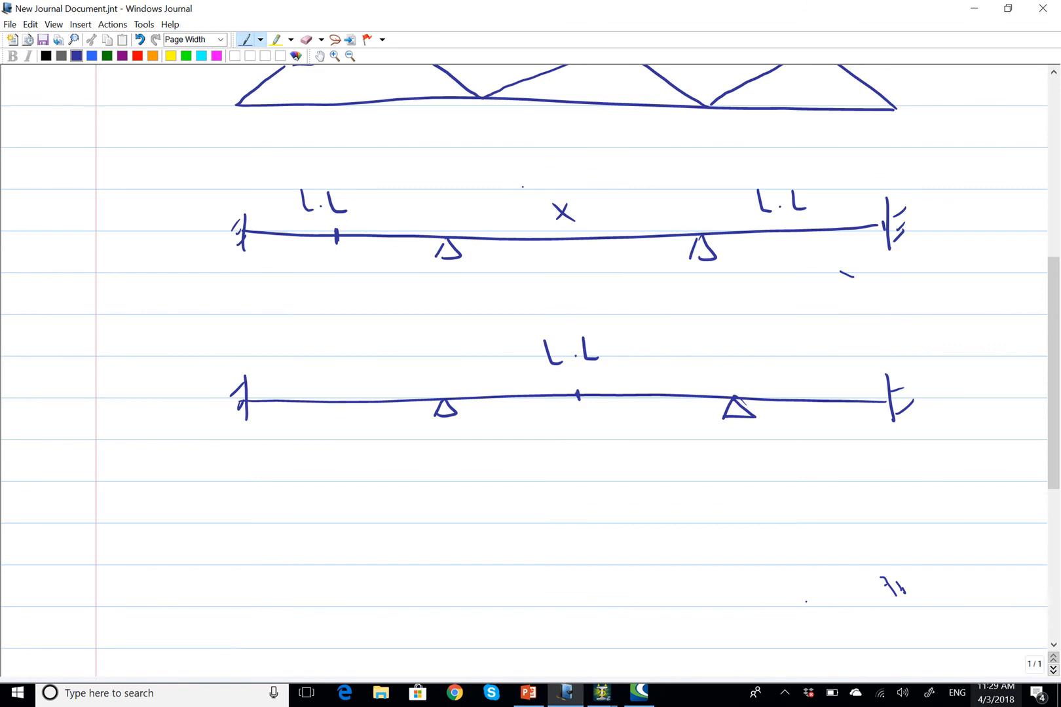
mouse_move(875, 7)
drag(356, 205, 379, 193)
click(572, 214)
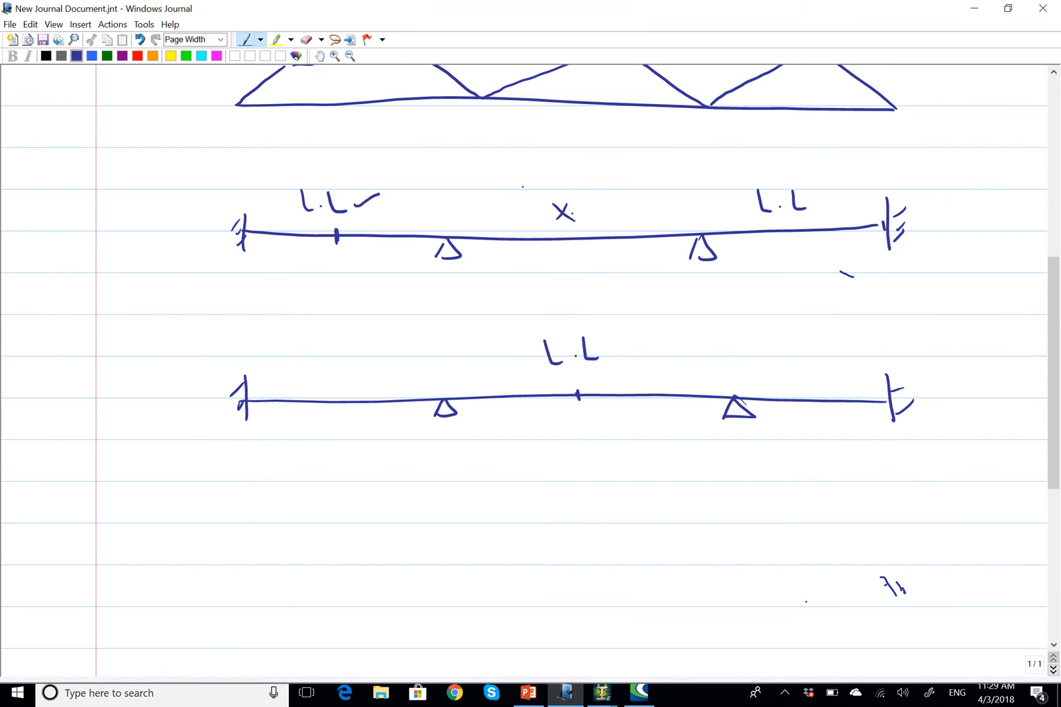
drag(821, 203, 852, 191)
mouse_move(346, 379)
mouse_down()
mouse_move(356, 364)
mouse_move(364, 381)
mouse_up()
drag(617, 356, 643, 345)
mouse_move(800, 373)
mouse_down()
mouse_move(810, 357)
mouse_move(818, 375)
mouse_up()
- Erase the stray strokes below the second beam and sketch a third three-span beam with fixed ends and two interior supports
scroll(915, 469, down, 3)
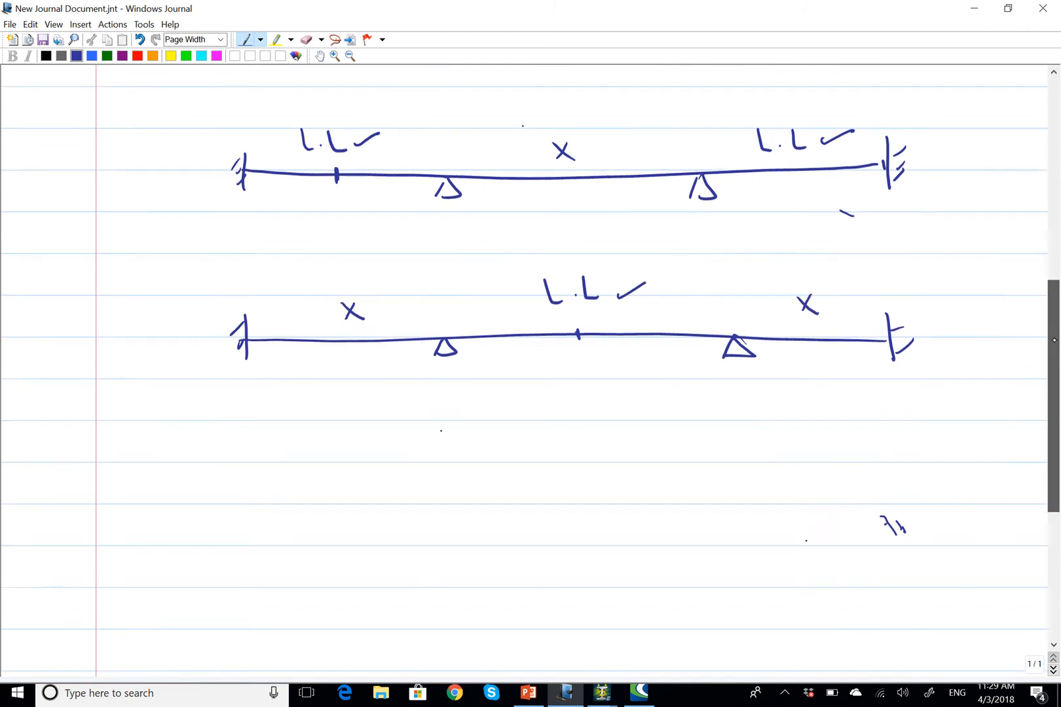
drag(910, 464, 871, 459)
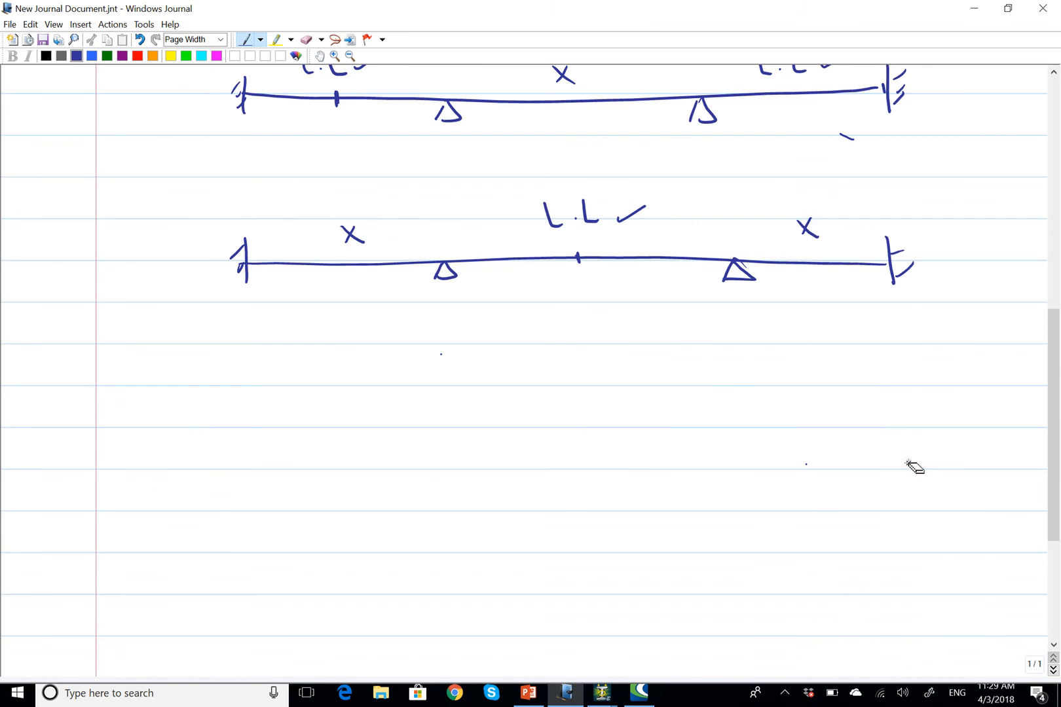
drag(244, 427, 917, 414)
mouse_move(908, 394)
mouse_down()
mouse_move(913, 437)
mouse_move(930, 406)
mouse_up()
drag(911, 409, 923, 393)
mouse_move(734, 423)
mouse_down()
mouse_move(727, 437)
mouse_move(751, 440)
mouse_up()
drag(437, 436, 433, 452)
mouse_move(244, 408)
mouse_down()
mouse_move(245, 453)
mouse_move(233, 421)
mouse_up()
drag(231, 424, 240, 430)
drag(234, 436, 244, 444)
- Label the third beam's first two spans L.L, put an X over its last span, and mark its first interior support
mouse_move(316, 381)
mouse_down()
mouse_move(318, 402)
mouse_move(346, 406)
mouse_up()
click(338, 404)
drag(346, 407, 362, 407)
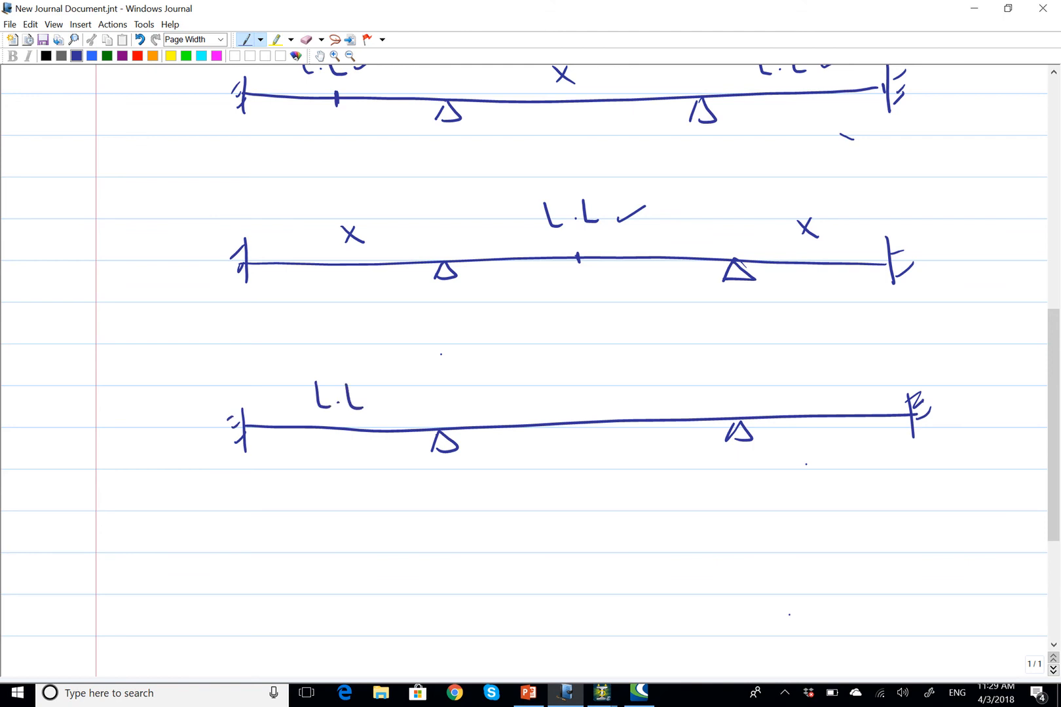
mouse_move(552, 383)
mouse_down()
mouse_move(572, 398)
mouse_move(609, 393)
mouse_up()
click(579, 395)
drag(820, 376, 808, 391)
drag(810, 376, 830, 391)
mouse_move(437, 421)
mouse_down()
mouse_move(440, 441)
mouse_move(439, 416)
mouse_move(440, 428)
mouse_up()
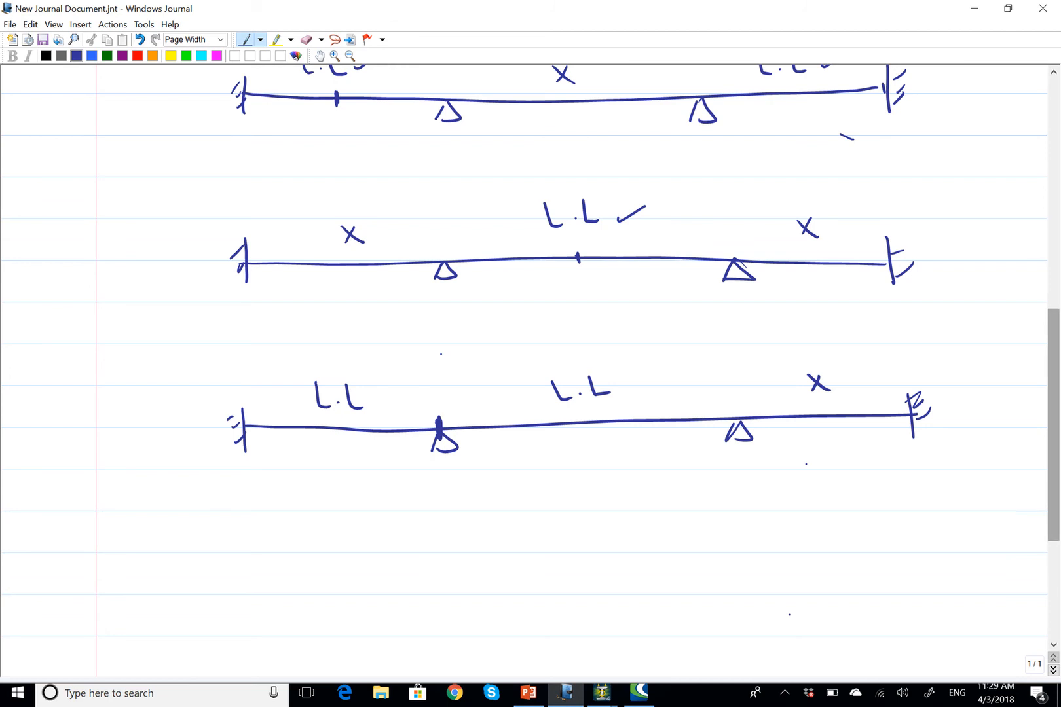
- Sketch a fourth three-span beam below the third, with fixed ends and two interior supports
scroll(524, 366, down, 3)
mouse_move(247, 448)
mouse_down()
mouse_move(907, 447)
mouse_move(921, 461)
mouse_up()
mouse_move(930, 437)
mouse_down()
mouse_move(926, 450)
mouse_move(931, 442)
mouse_up()
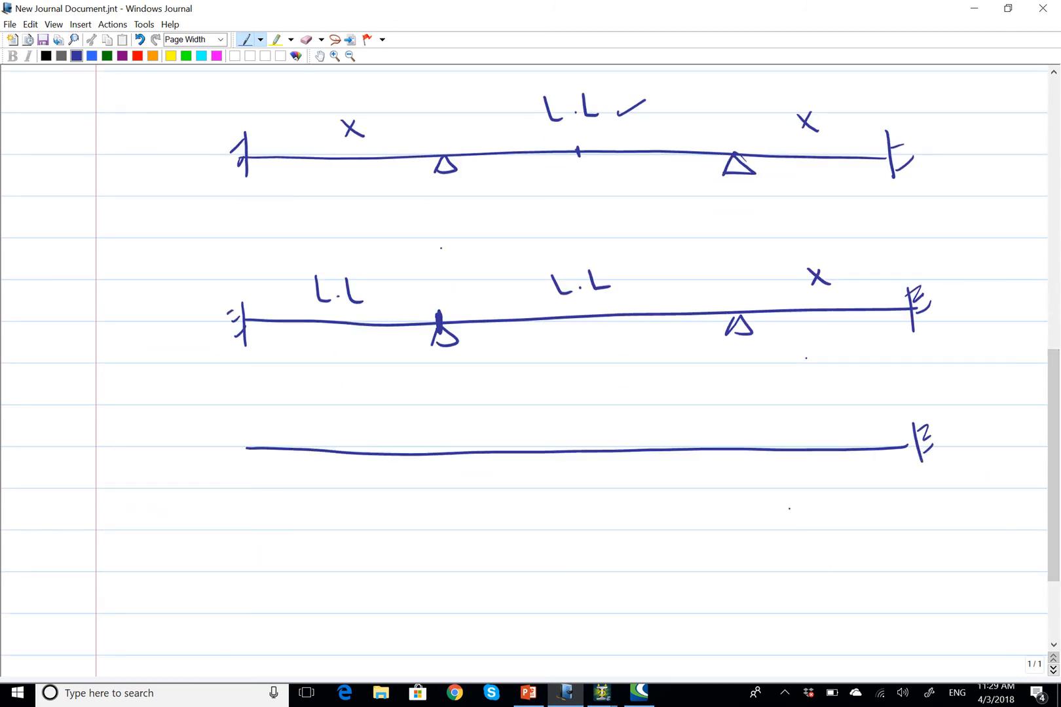
mouse_move(746, 449)
mouse_down()
mouse_move(735, 464)
mouse_move(761, 467)
mouse_up()
drag(438, 456, 425, 474)
mouse_move(243, 421)
mouse_down()
mouse_move(245, 474)
mouse_move(233, 466)
mouse_up()
drag(239, 438, 226, 450)
drag(228, 435, 222, 444)
- Put an X over the fourth beam's first span and label its second and third spans L.L
drag(330, 415, 319, 432)
drag(316, 416, 340, 433)
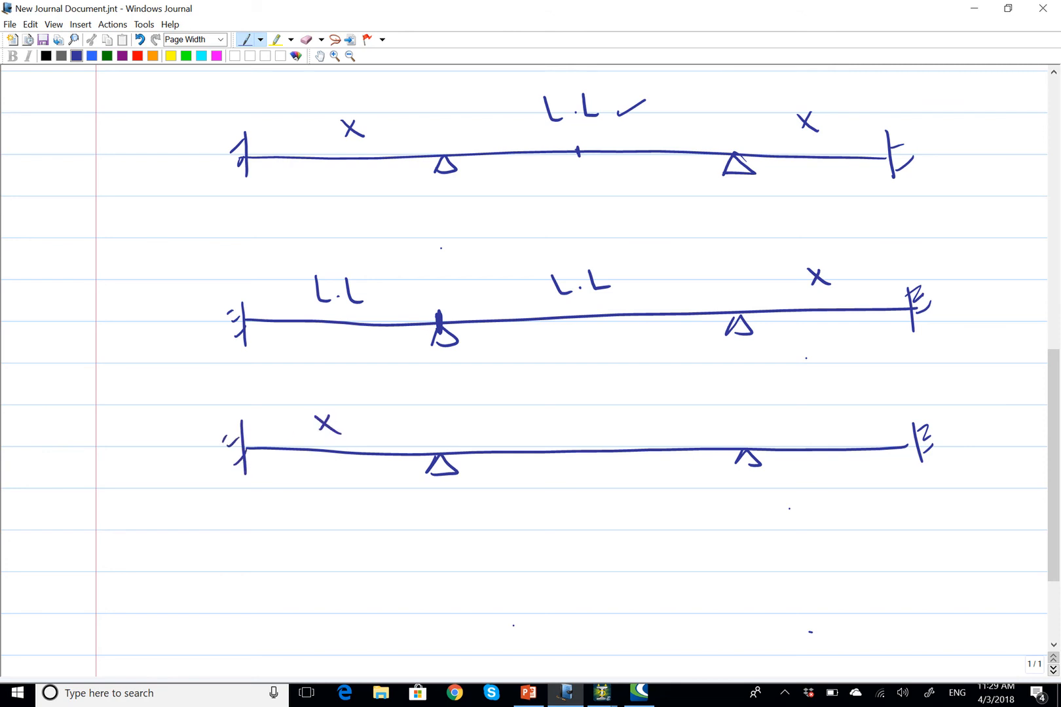
mouse_move(535, 410)
mouse_down()
mouse_move(550, 433)
mouse_move(569, 416)
mouse_move(583, 433)
mouse_up()
click(555, 430)
click(593, 430)
click(603, 430)
mouse_move(786, 412)
mouse_down()
mouse_move(805, 434)
mouse_move(843, 433)
mouse_up()
click(815, 429)
click(852, 426)
- Number the four sketched live-load patterns with circled numbers 1 to 4 beside their right-hand supports
scroll(524, 370, up, 4)
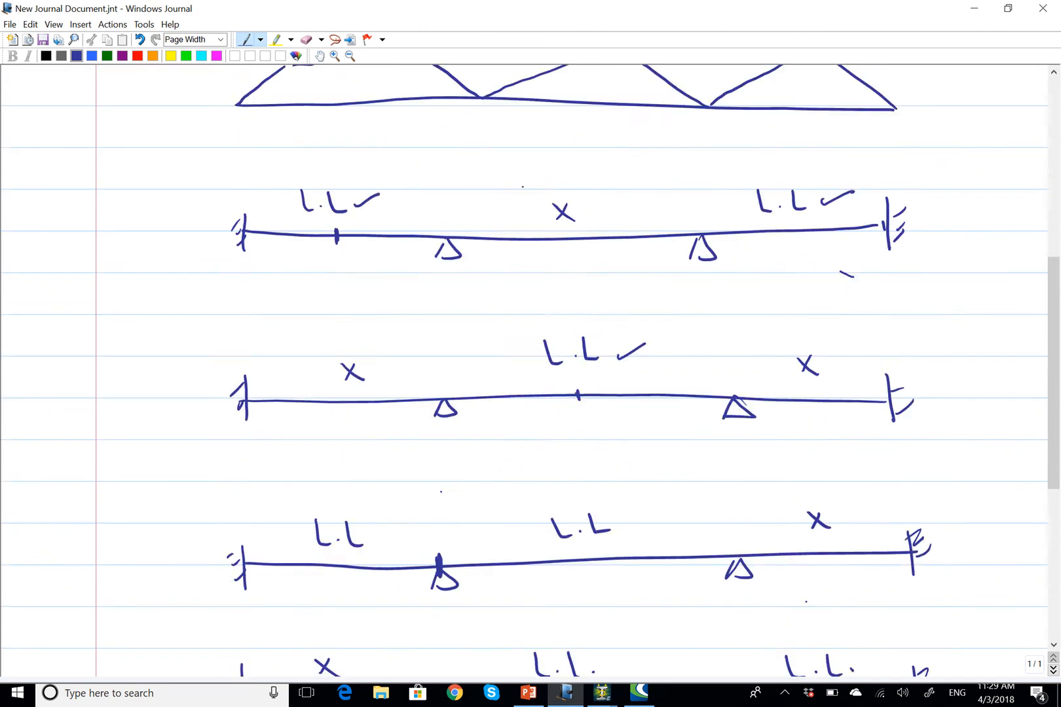
scroll(524, 370, down, 2)
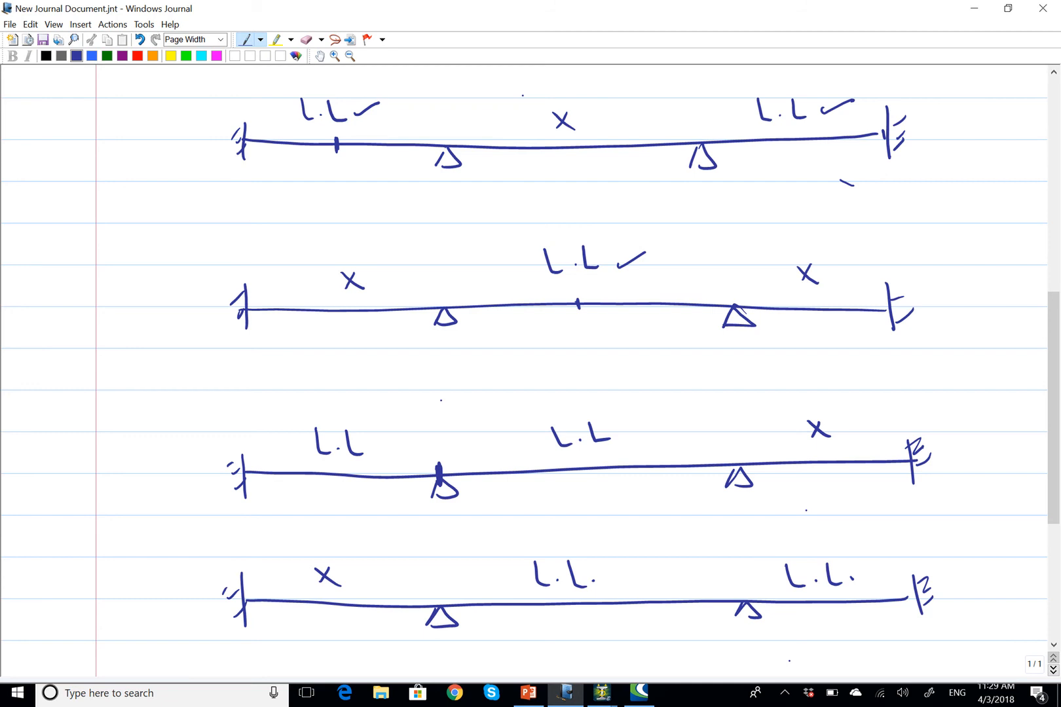
scroll(530, 370, up, 3)
scroll(531, 370, down, 2)
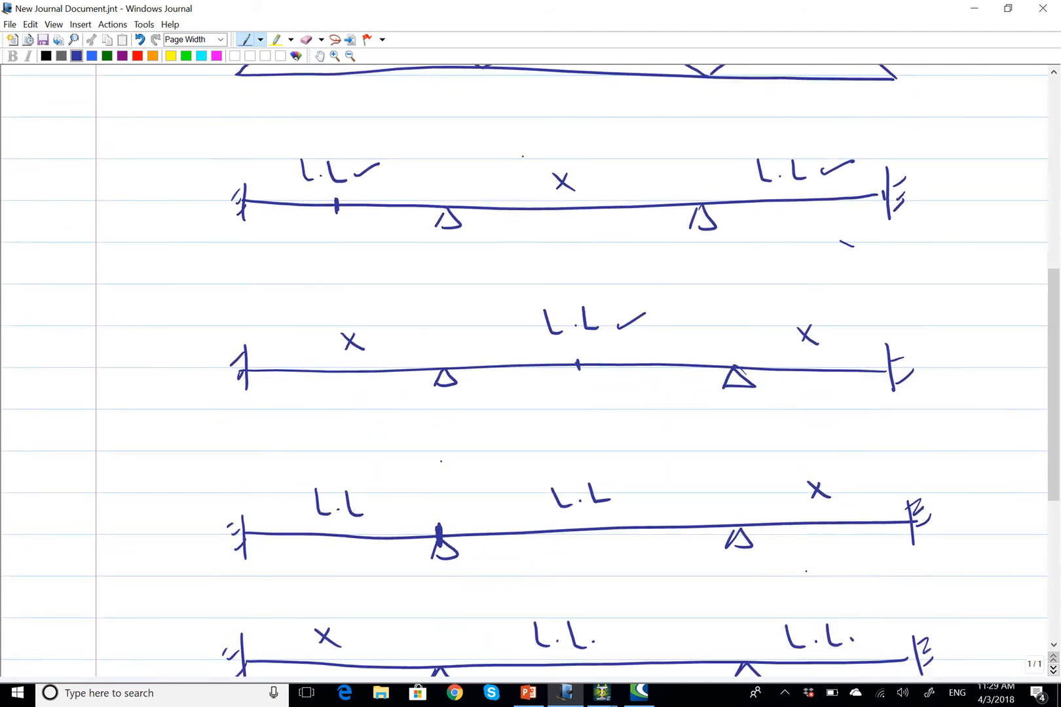
scroll(524, 370, down, 2)
scroll(523, 370, up, 1)
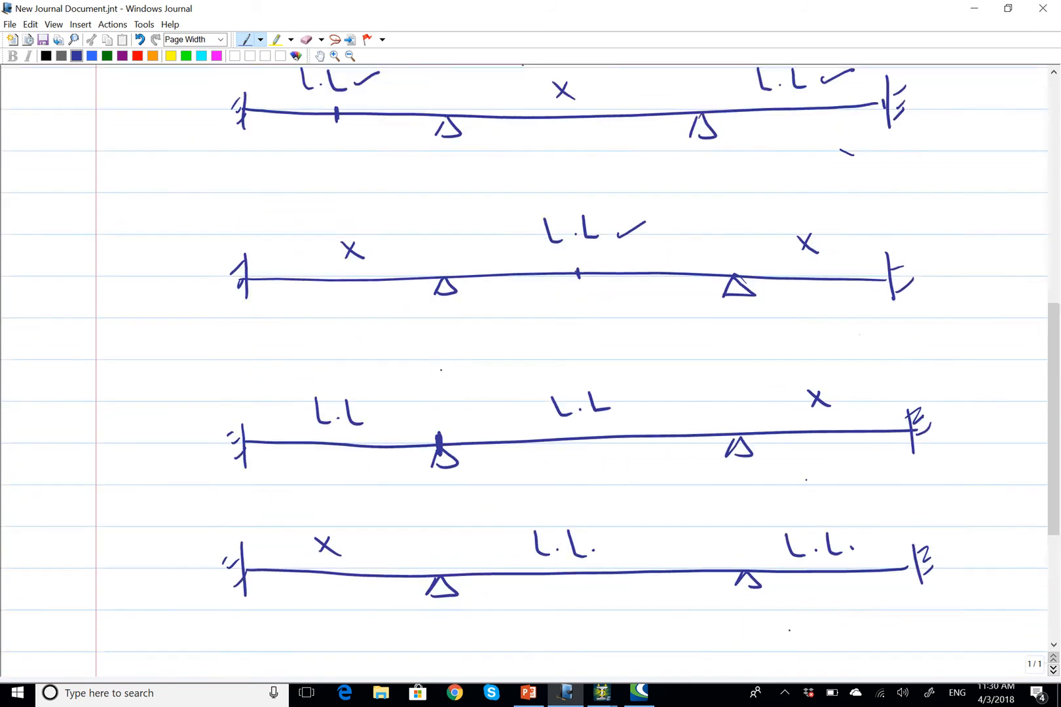
scroll(524, 370, up, 1)
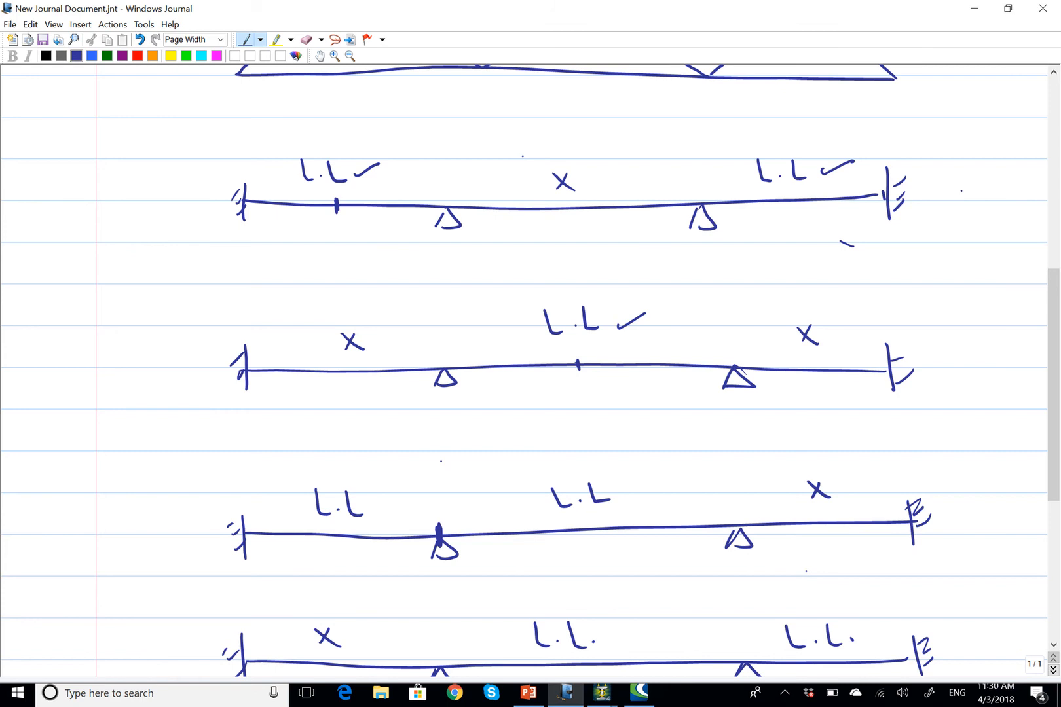
drag(961, 187, 963, 205)
mouse_move(968, 183)
mouse_down()
mouse_move(945, 191)
mouse_move(967, 186)
mouse_up()
mouse_move(955, 351)
mouse_down()
mouse_move(966, 368)
mouse_move(976, 357)
mouse_up()
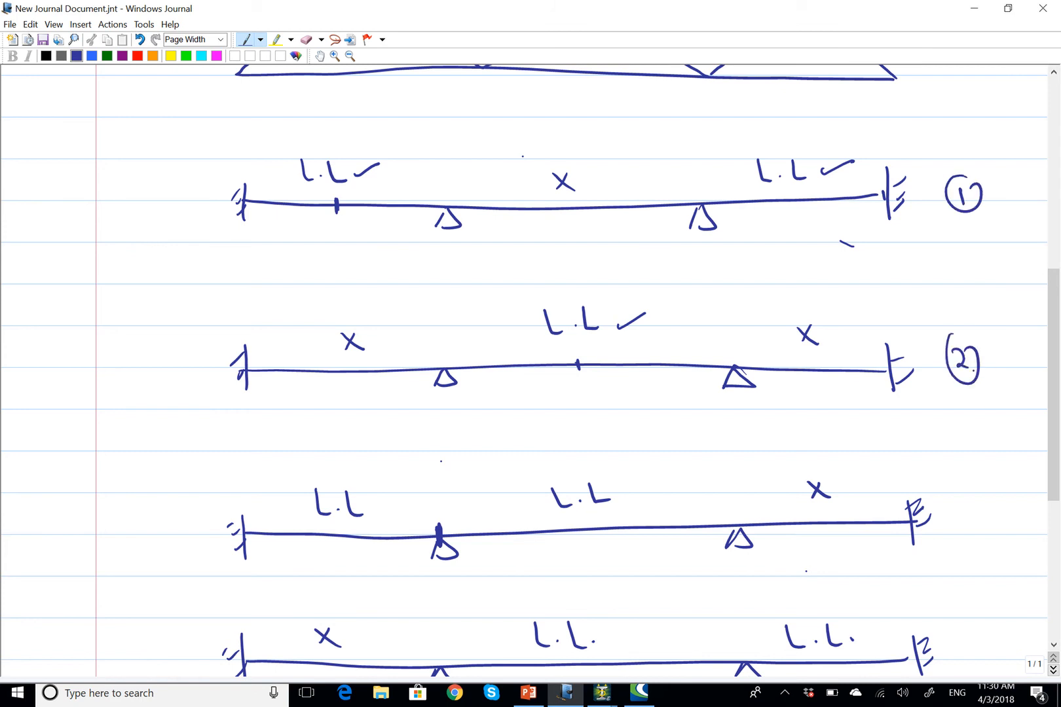
mouse_move(943, 499)
mouse_down()
mouse_move(951, 519)
mouse_move(976, 497)
mouse_up()
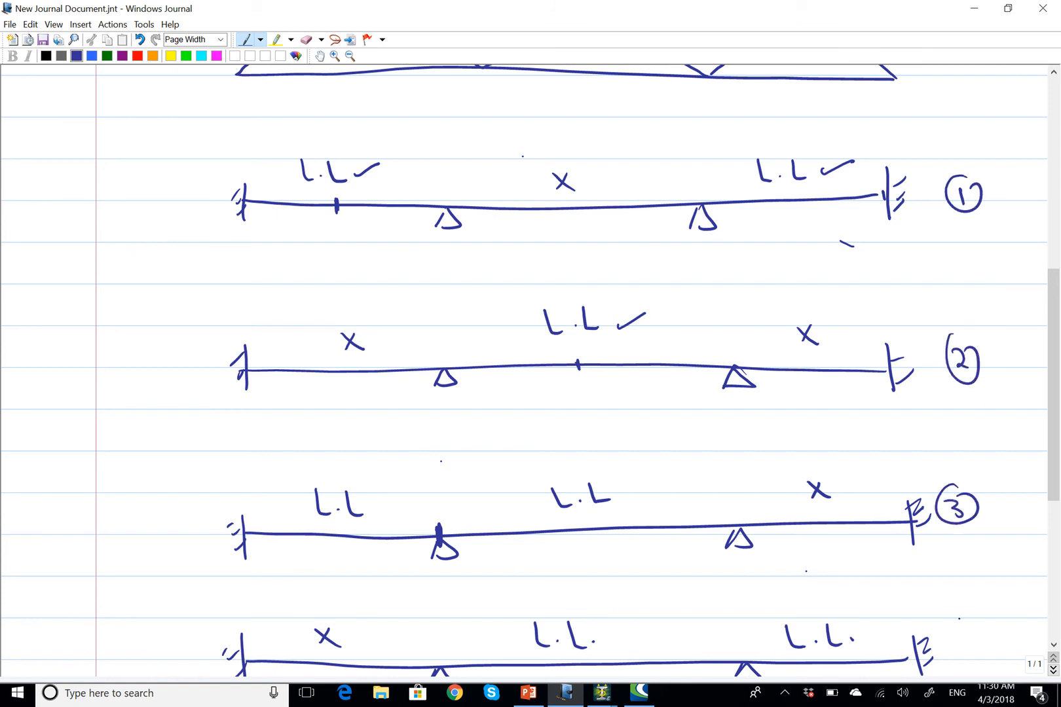
mouse_move(956, 617)
mouse_down()
mouse_move(973, 626)
mouse_move(965, 638)
mouse_move(968, 601)
mouse_up()
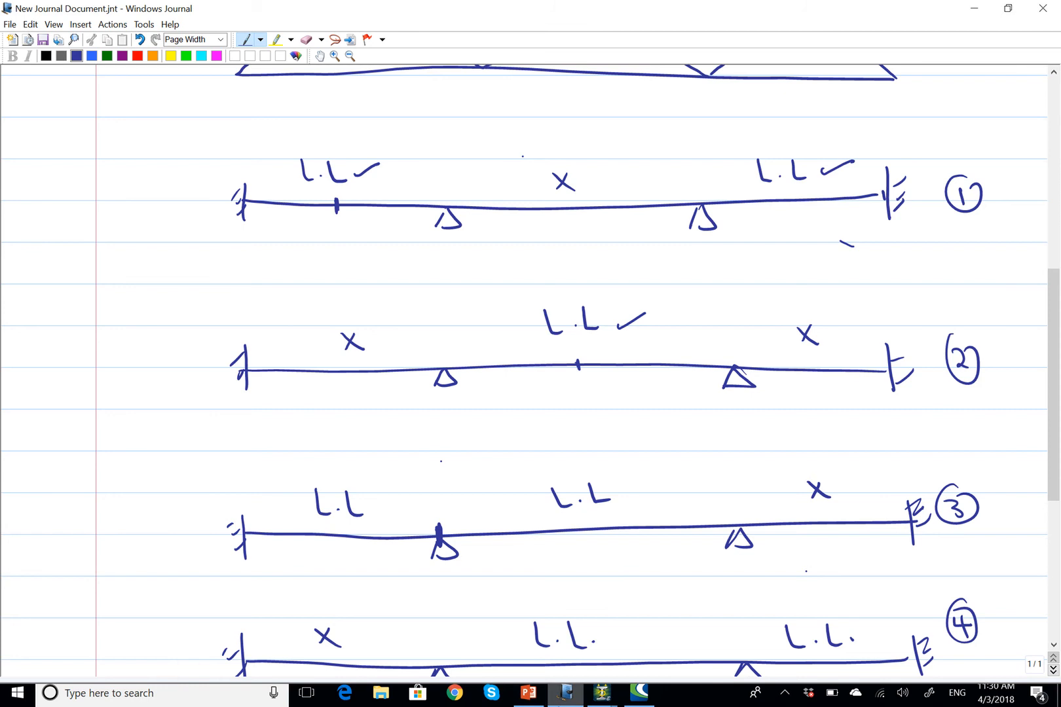
- Switch back to the Structure1.std model in STAAD.Pro
mouse_move(566, 692)
mouse_move(602, 700)
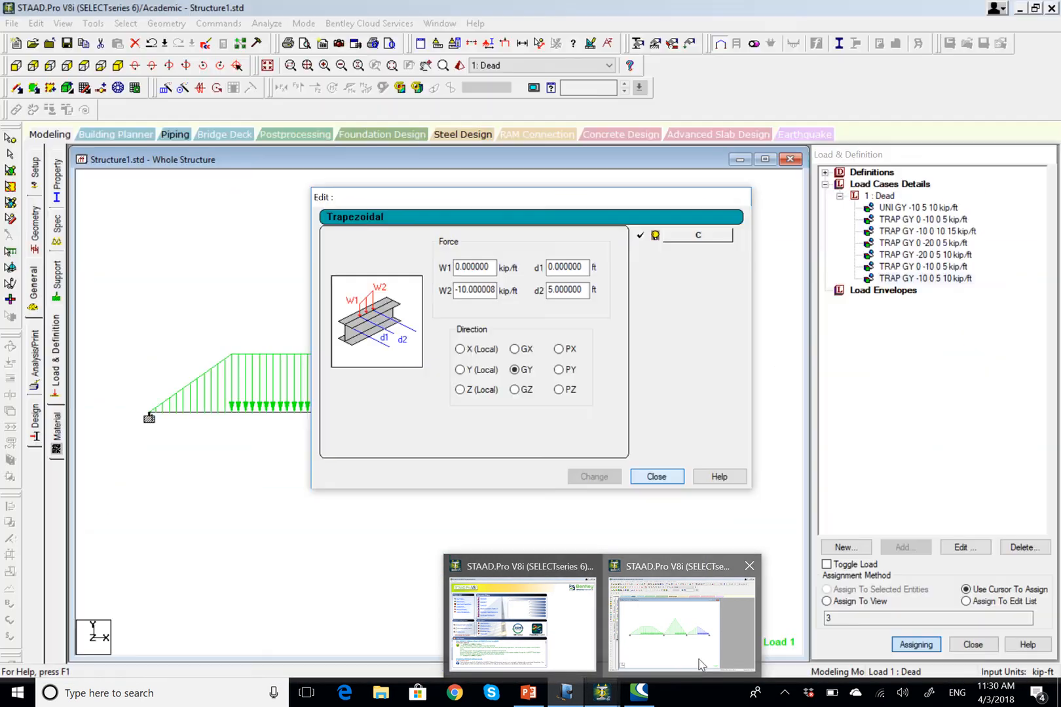
click(681, 615)
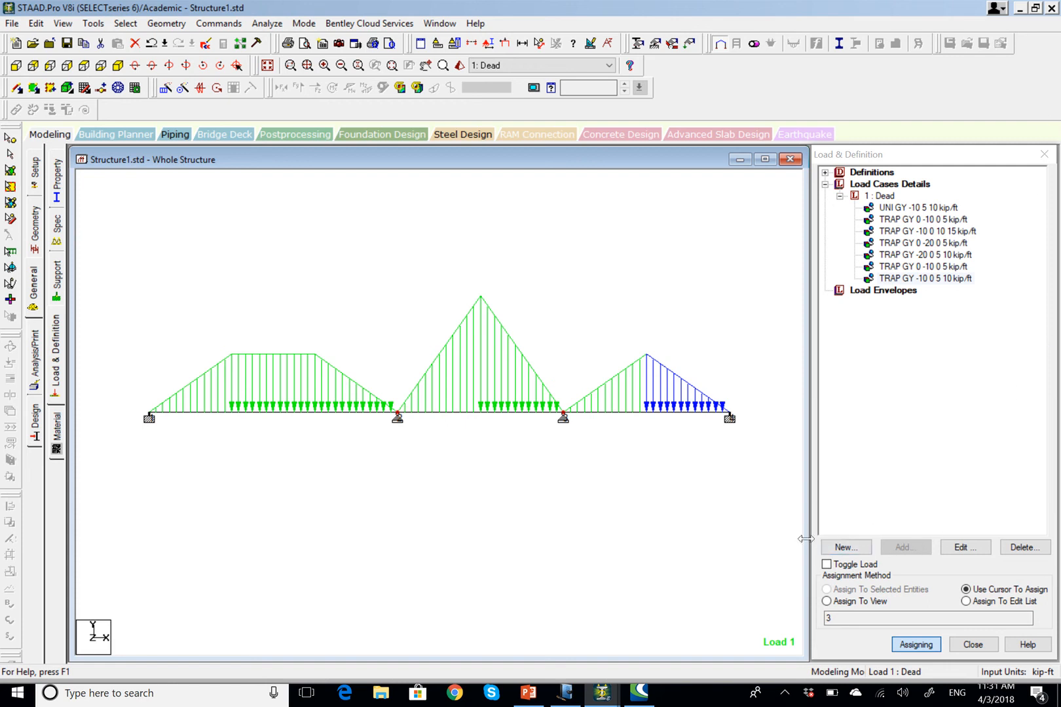
- Create primary load case 2 with the Live loading type and the title Live1
click(848, 548)
click(849, 547)
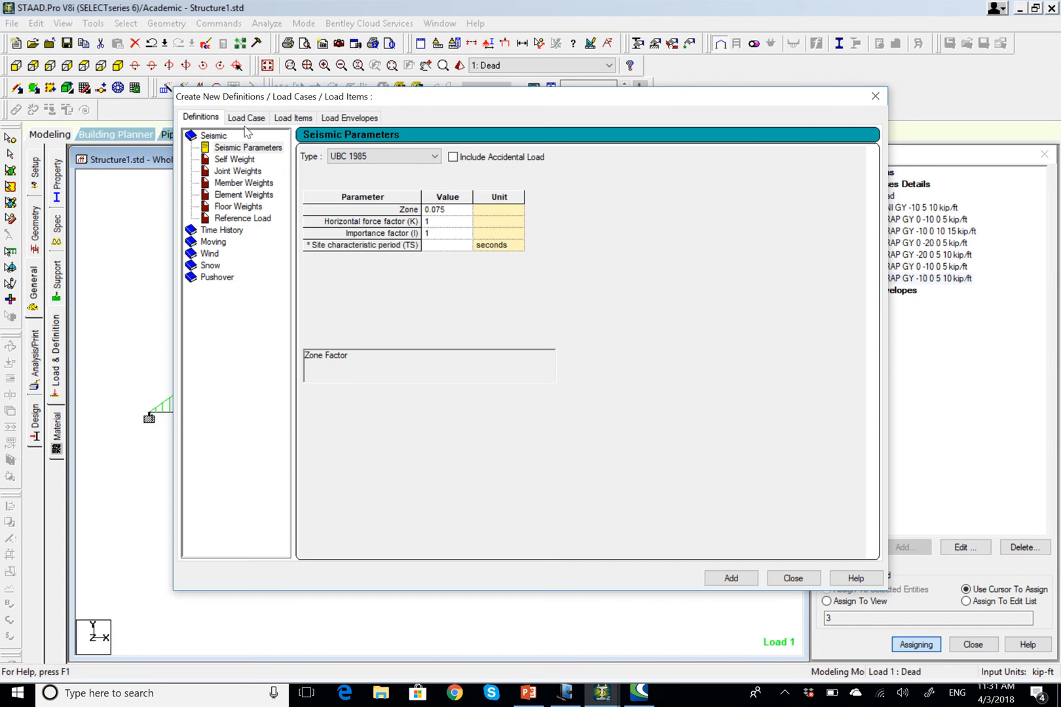
click(244, 118)
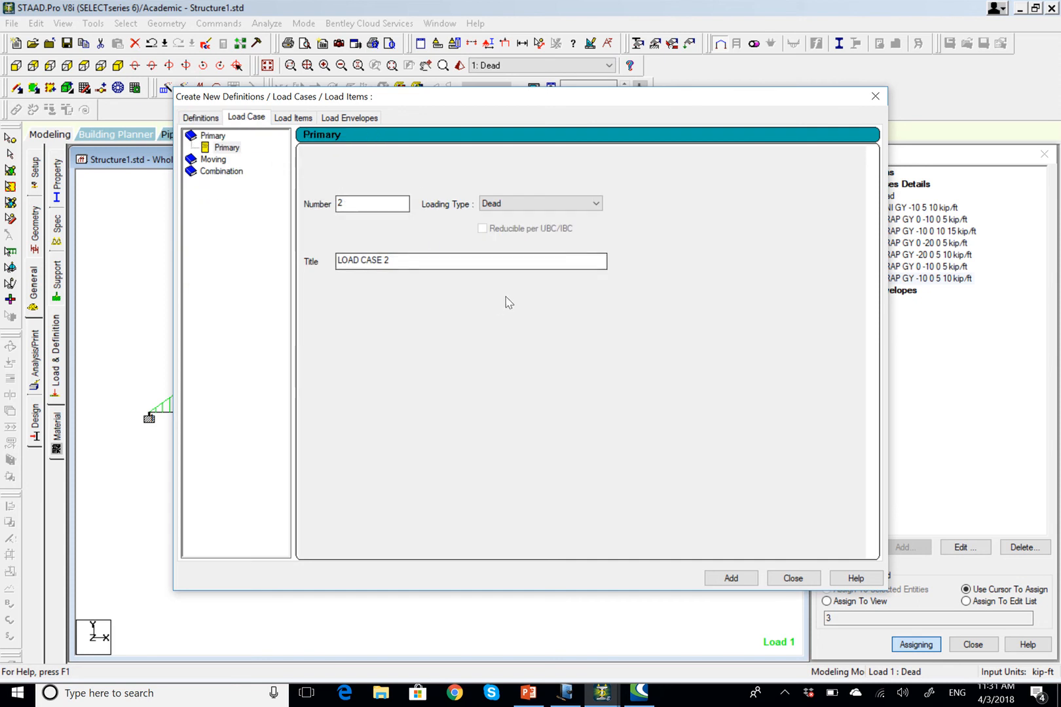
click(533, 207)
click(488, 226)
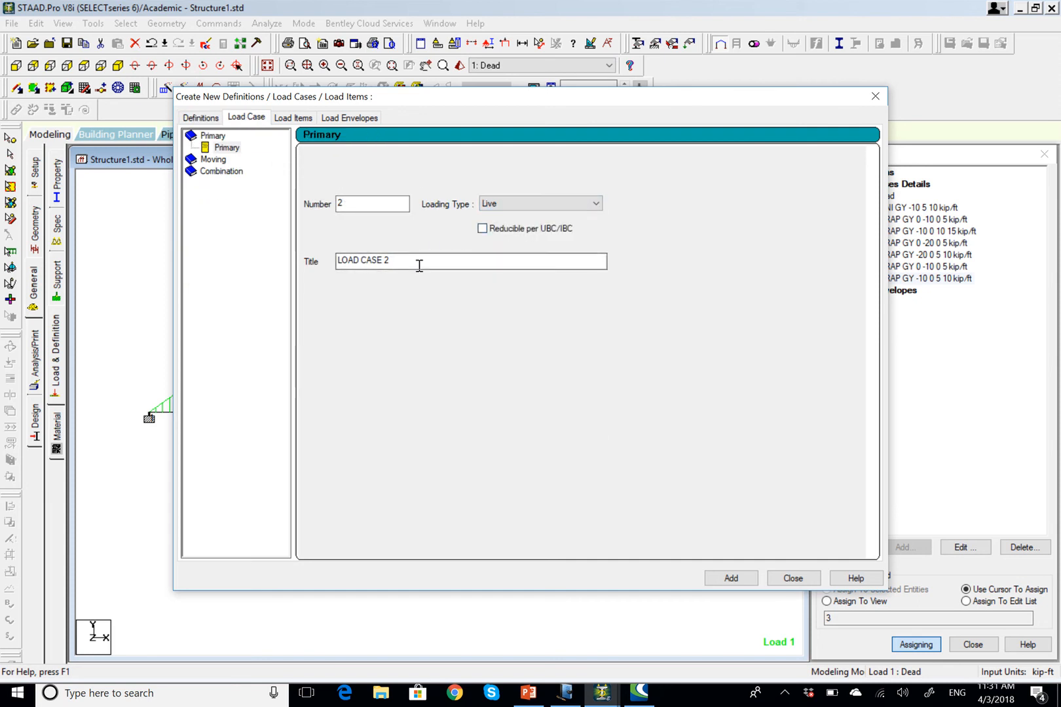
drag(419, 265, 291, 262)
text(Live 1)
click(737, 580)
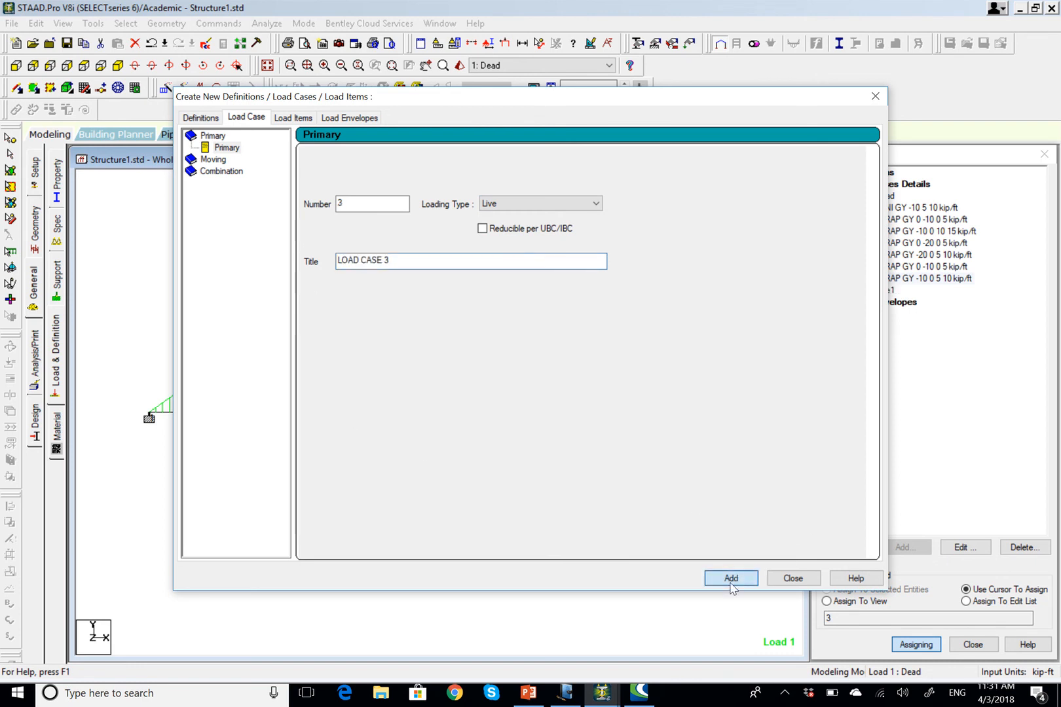
- Add two more Live primary load cases titled Live2 and Live3, and finish creating load cases
drag(442, 261, 262, 265)
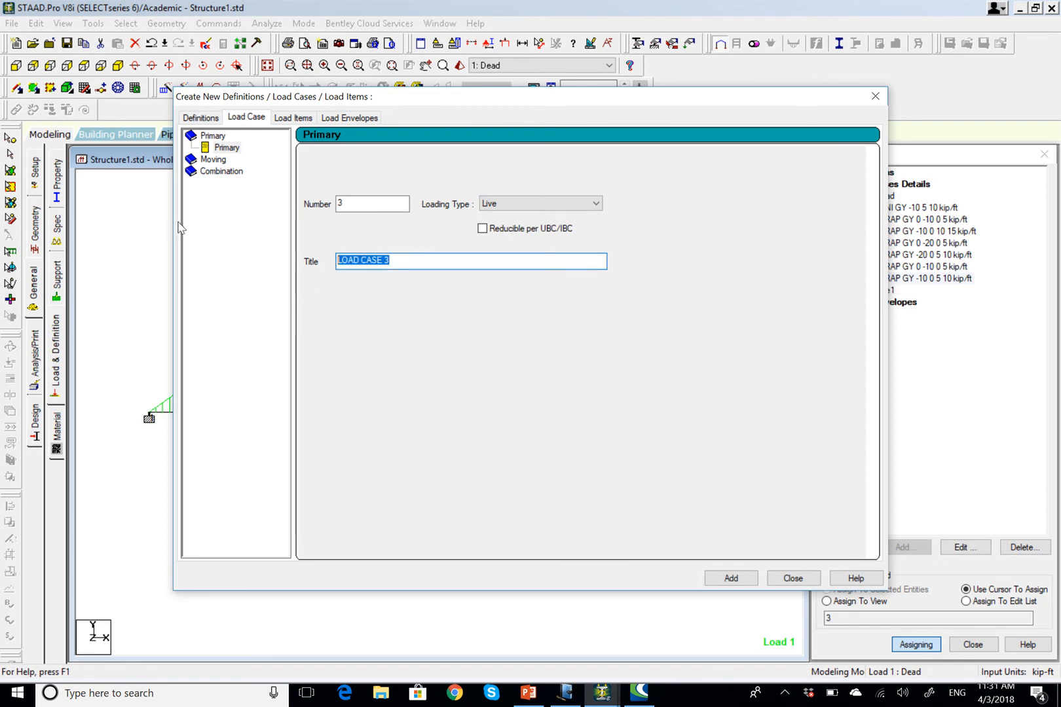
text(Live2)
click(741, 578)
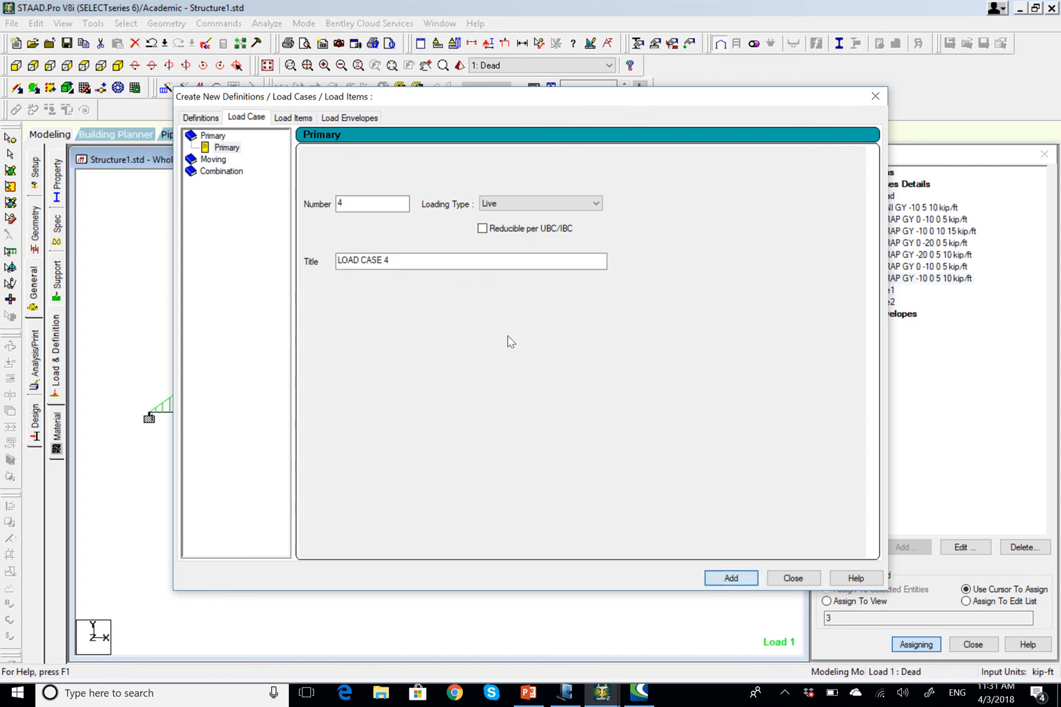
drag(441, 262, 208, 265)
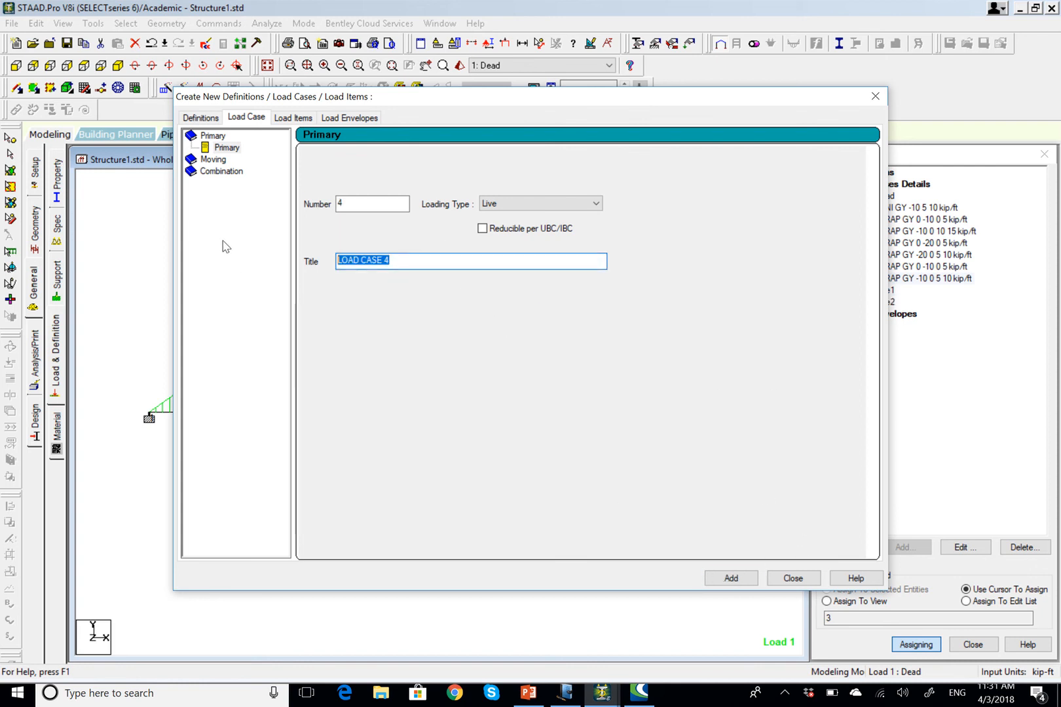
text(Live3)
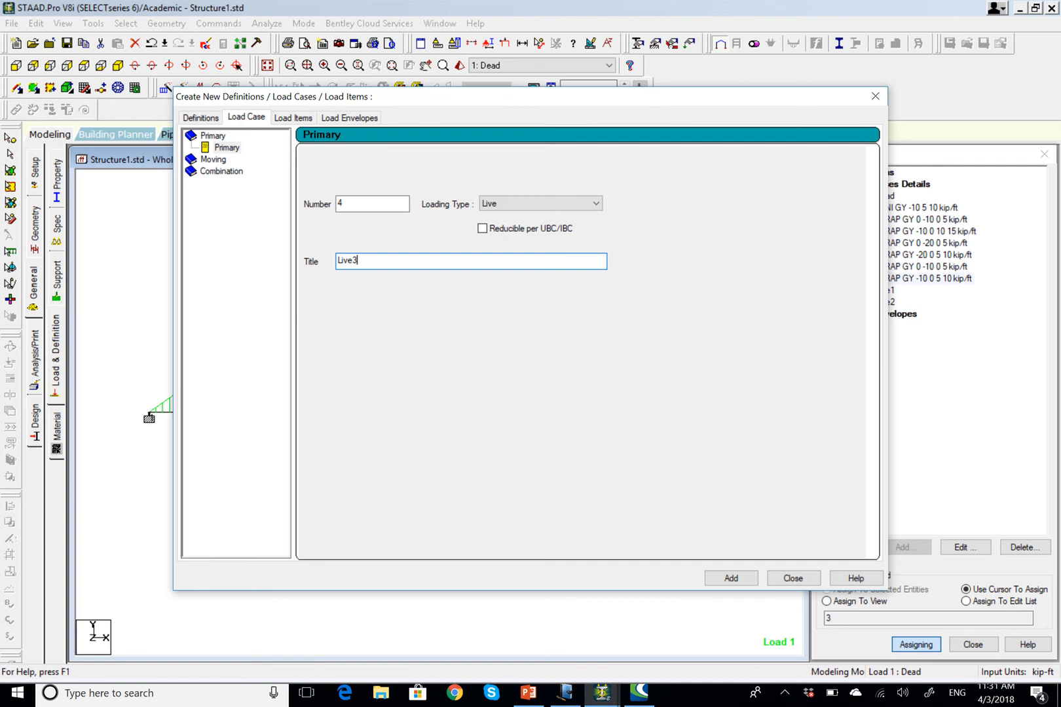
click(719, 578)
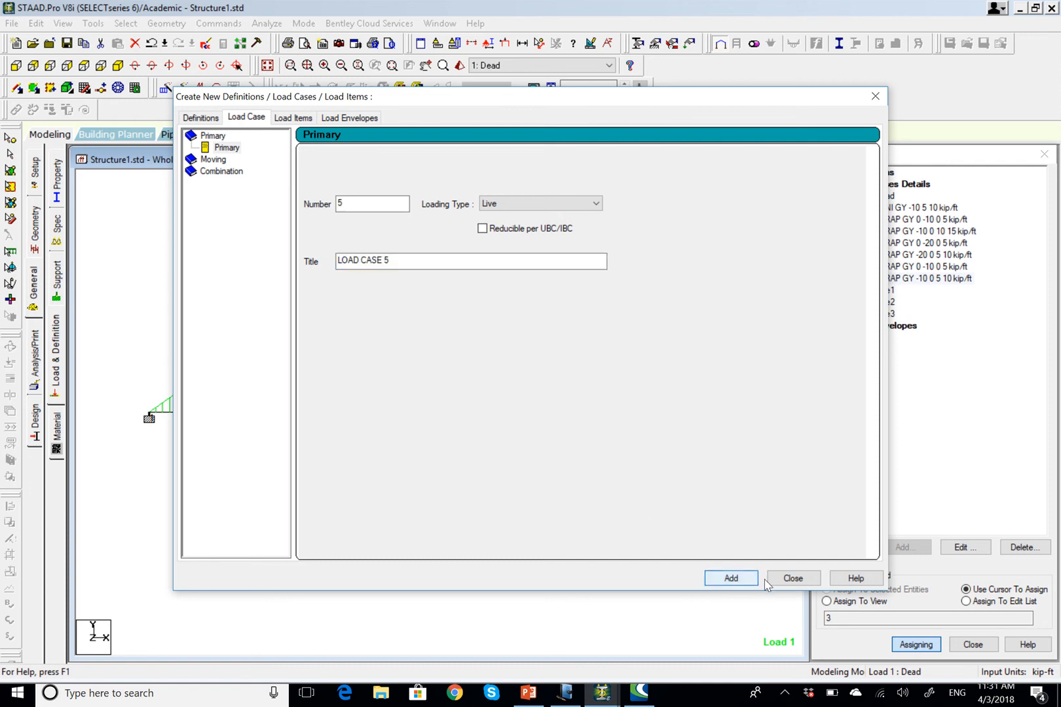
click(791, 579)
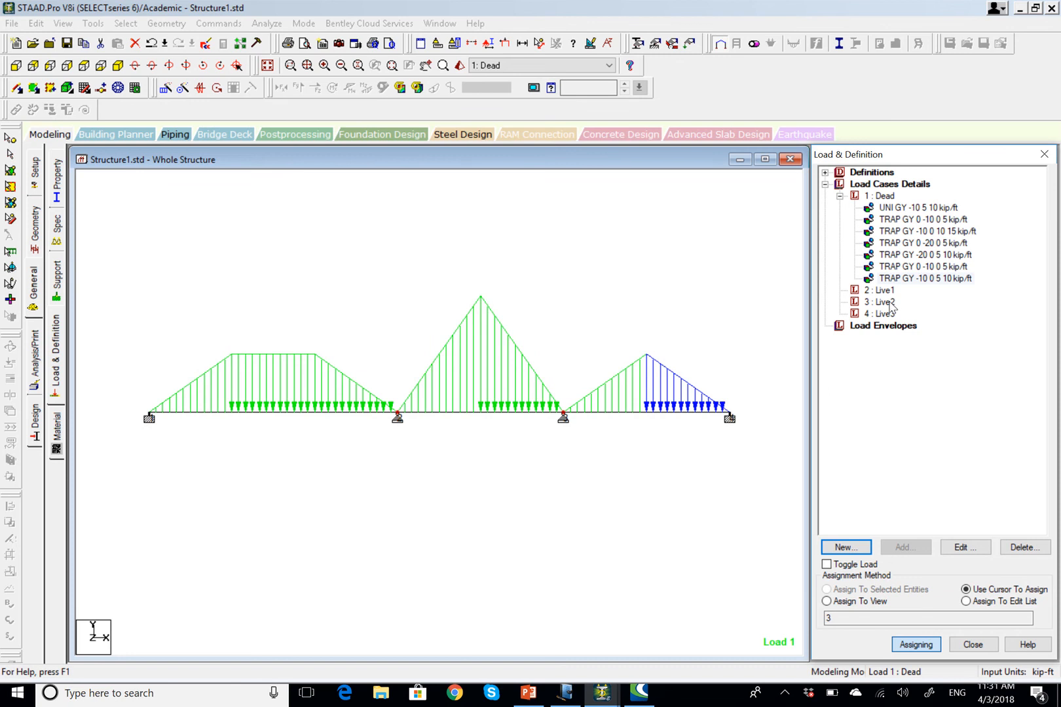
- Start adding load items to the Live1 load case
click(889, 292)
key(Down)
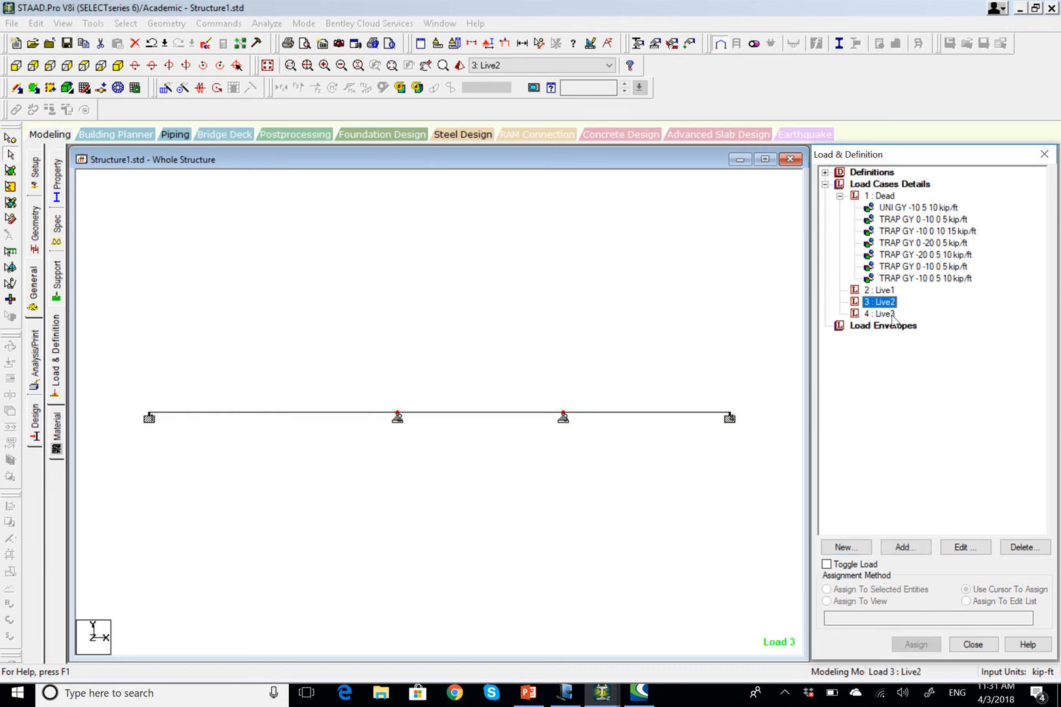
key(Down)
click(891, 291)
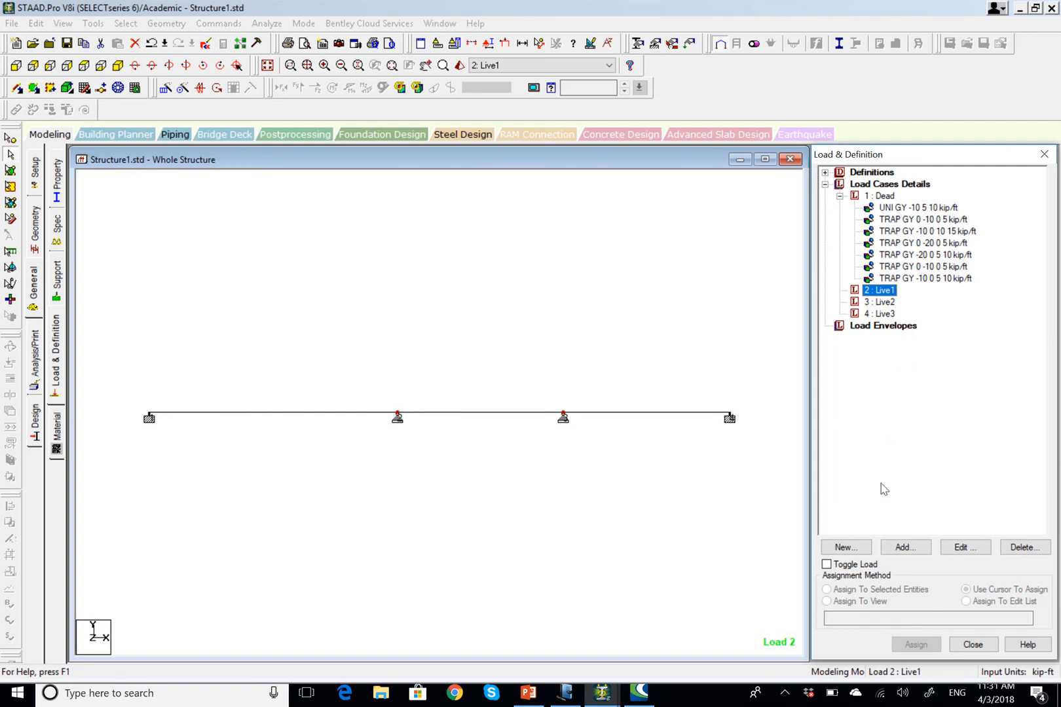
click(910, 548)
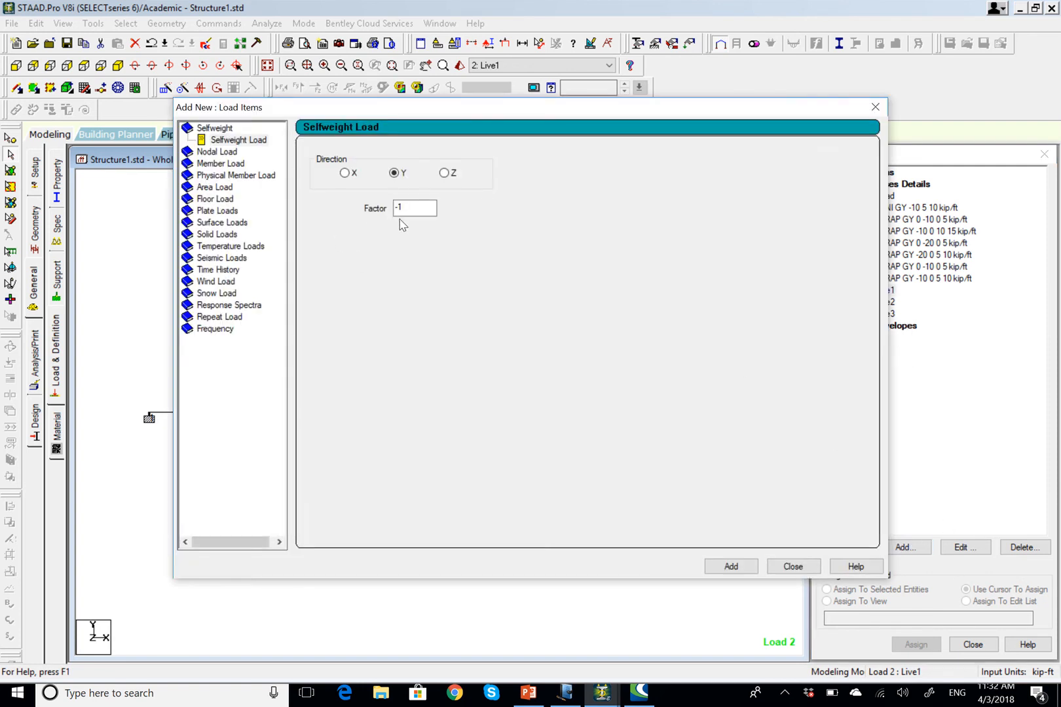
click(418, 208)
drag(418, 207, 367, 204)
text(0)
- Add a uniform member force of -5 kip/ft in GY, from d1 5 ft to d2 10 ft, to Live1
click(236, 164)
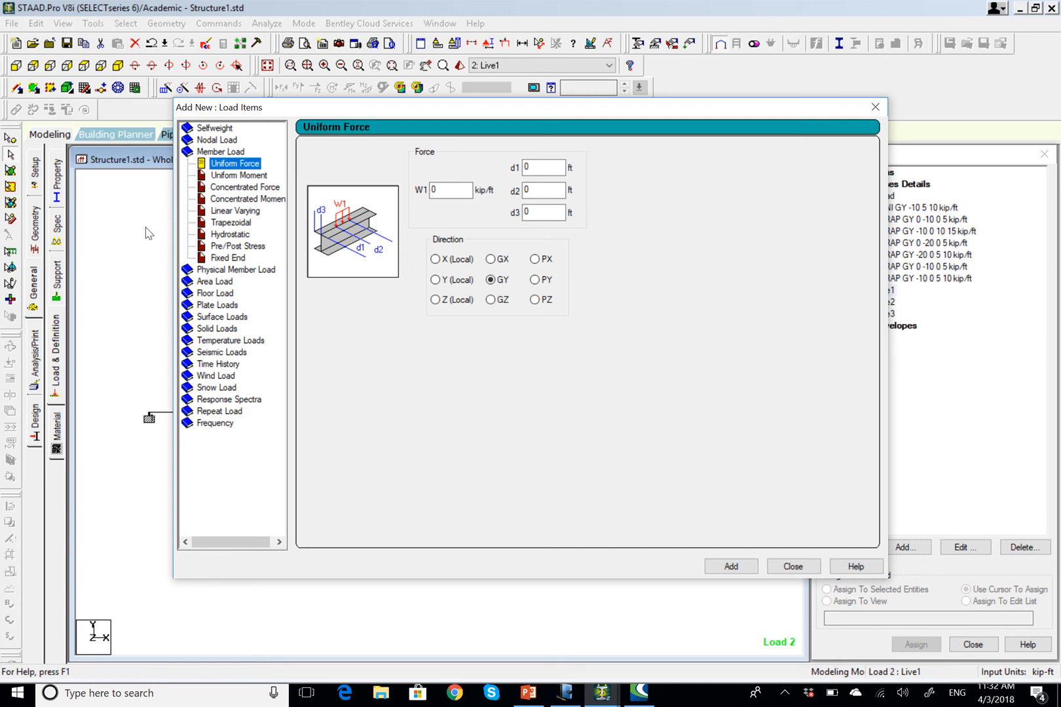
click(254, 176)
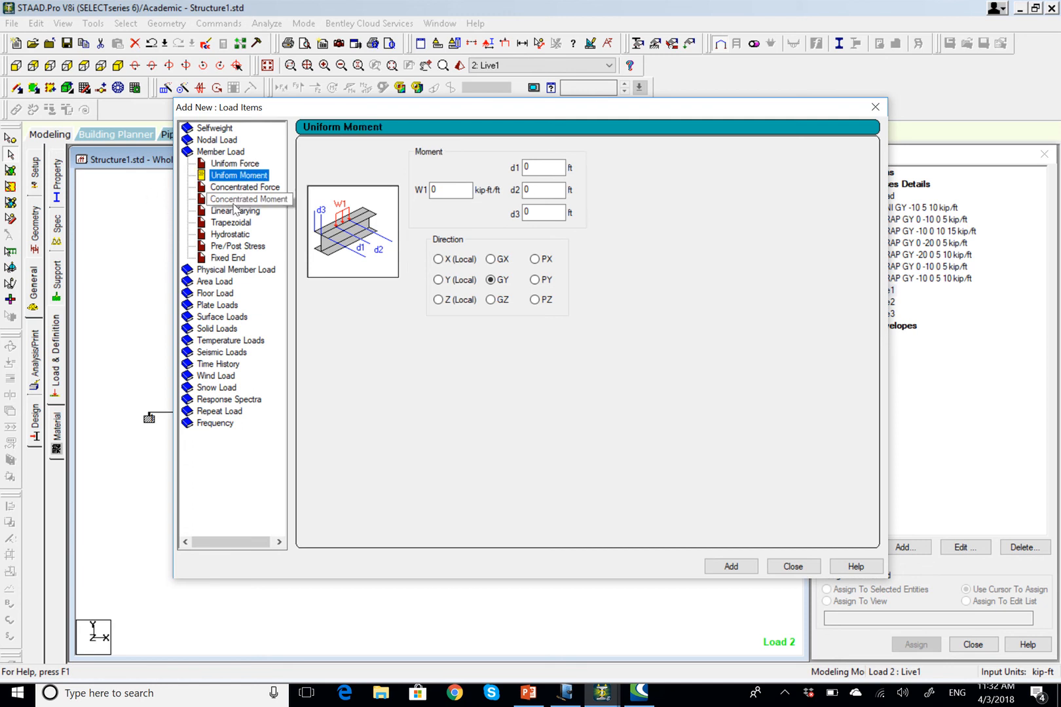
click(237, 164)
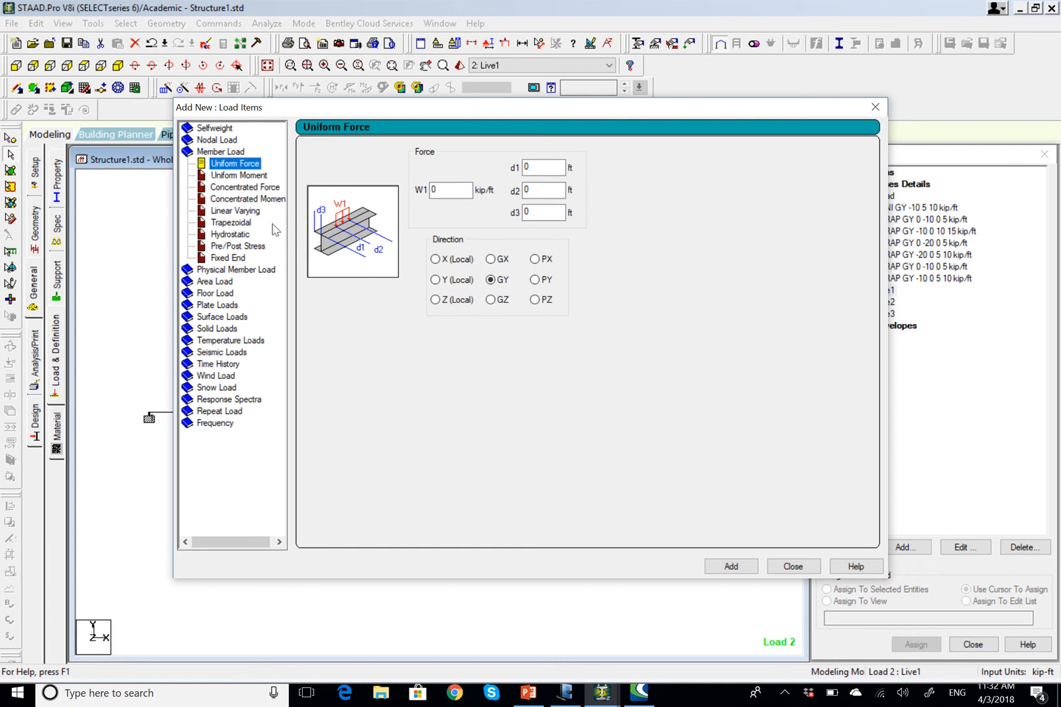
click(461, 191)
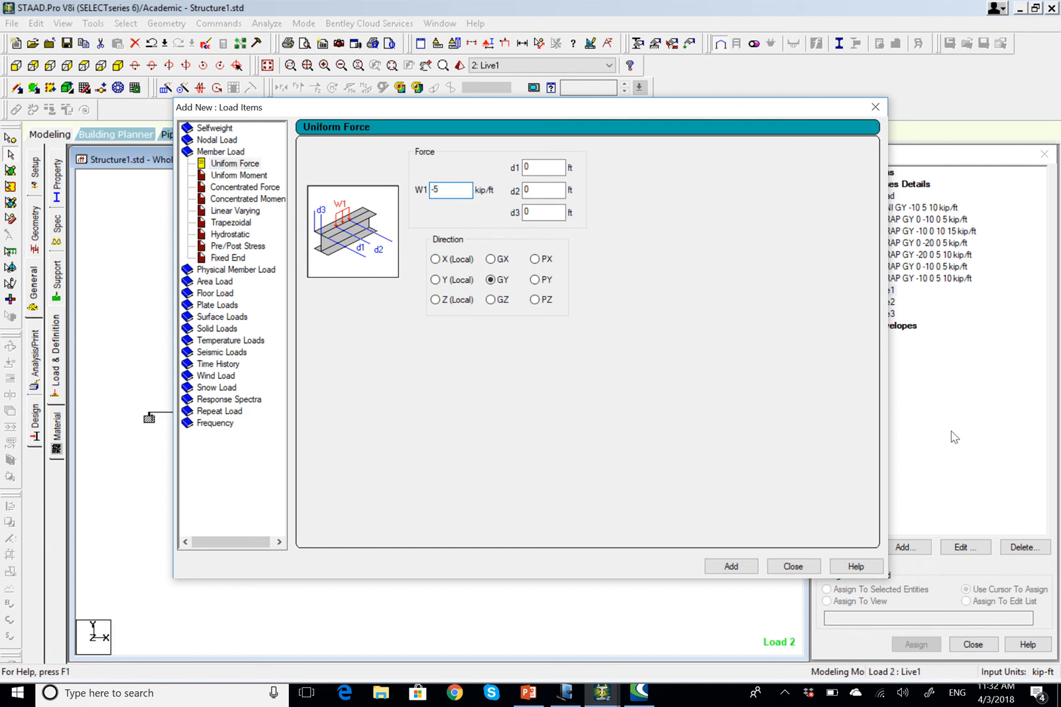
click(544, 169)
text(5)
key(Tab)
text(10)
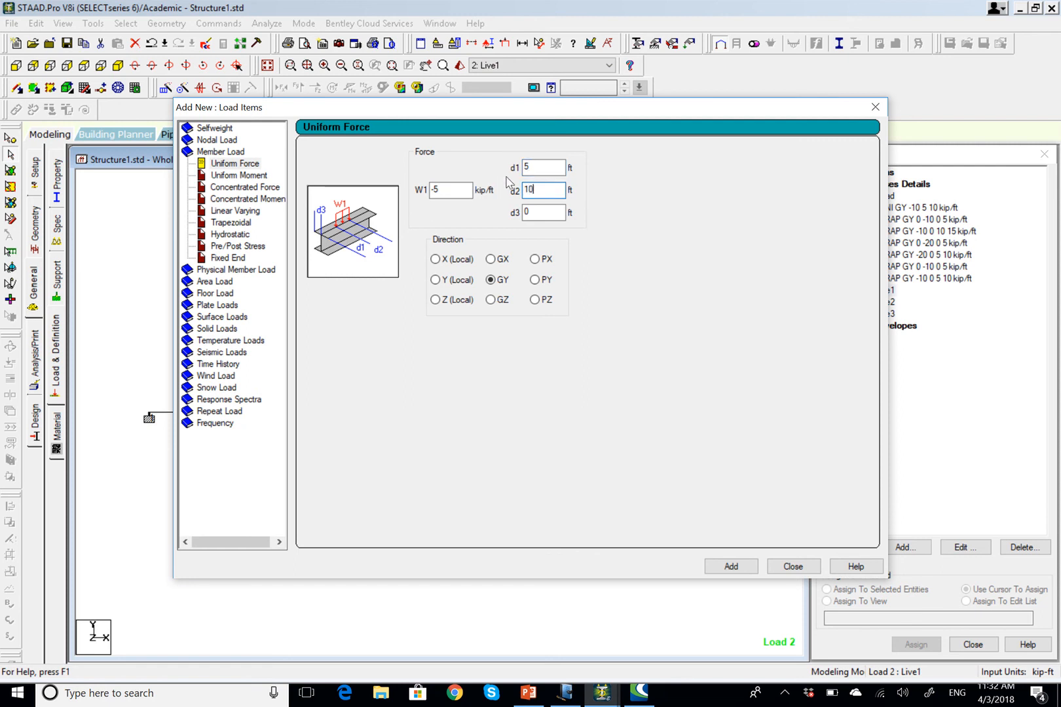
click(736, 575)
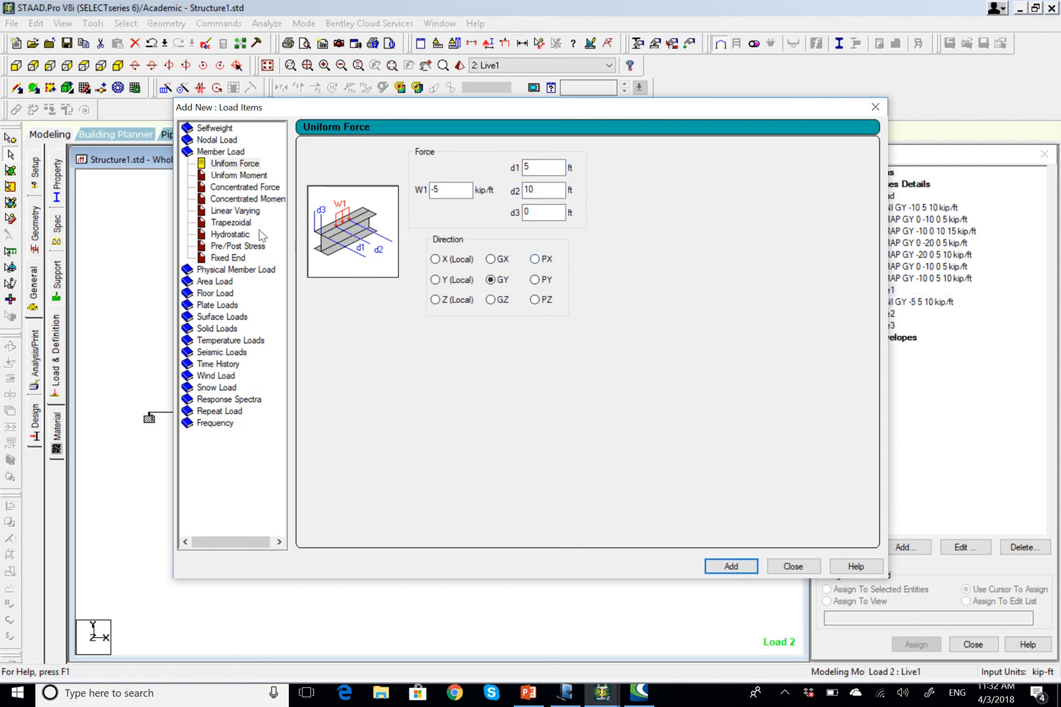
- Add a trapezoidal GY member load to Live1, going from 0 to -5 kip/ft between 0 and 5 ft
click(244, 223)
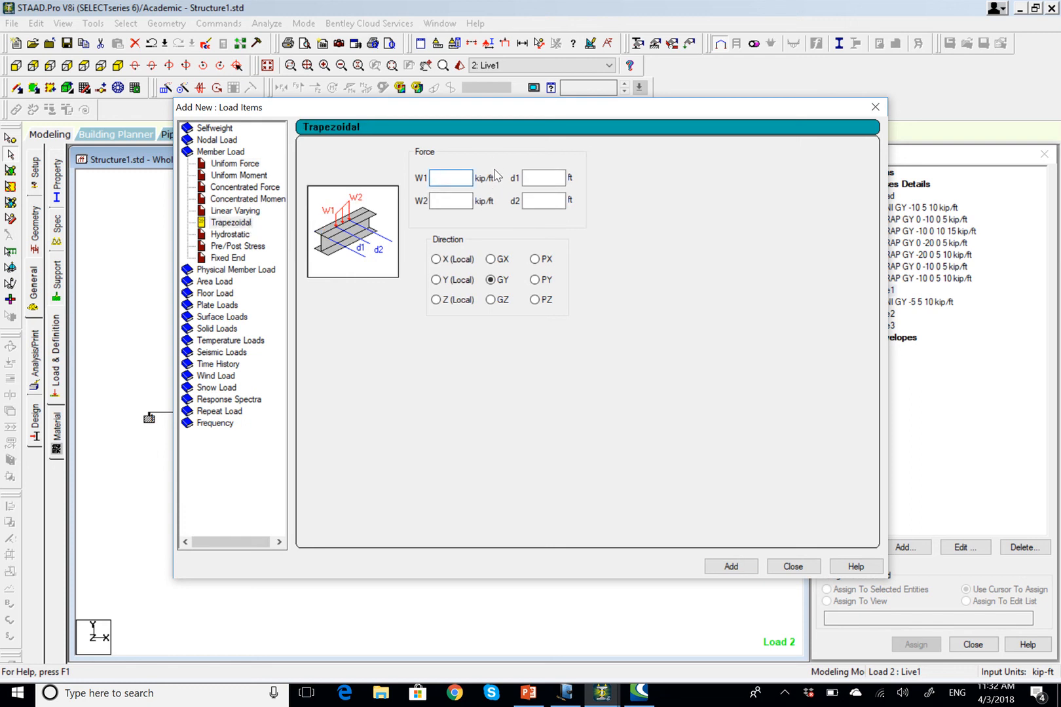
text(0)
click(458, 201)
click(551, 176)
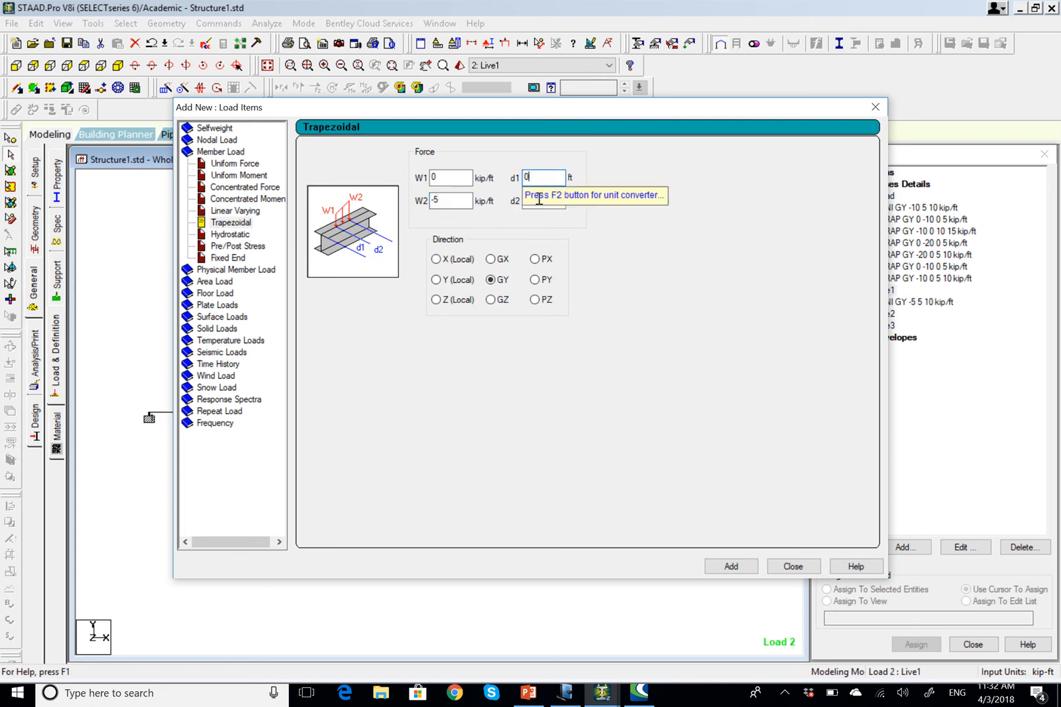
click(538, 204)
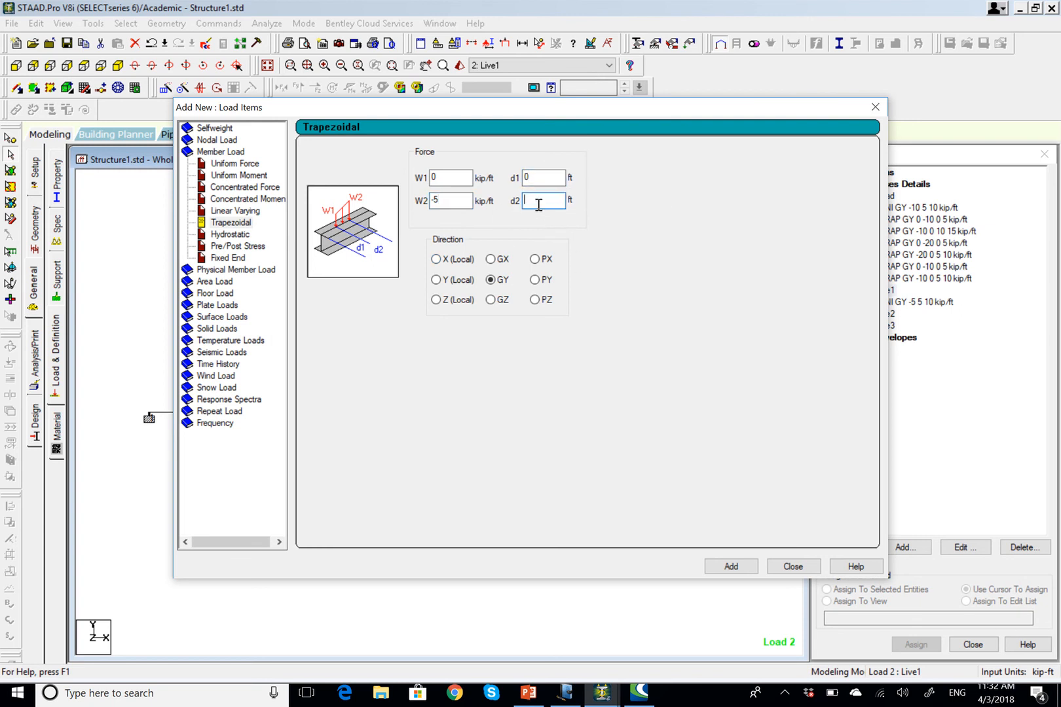
click(728, 565)
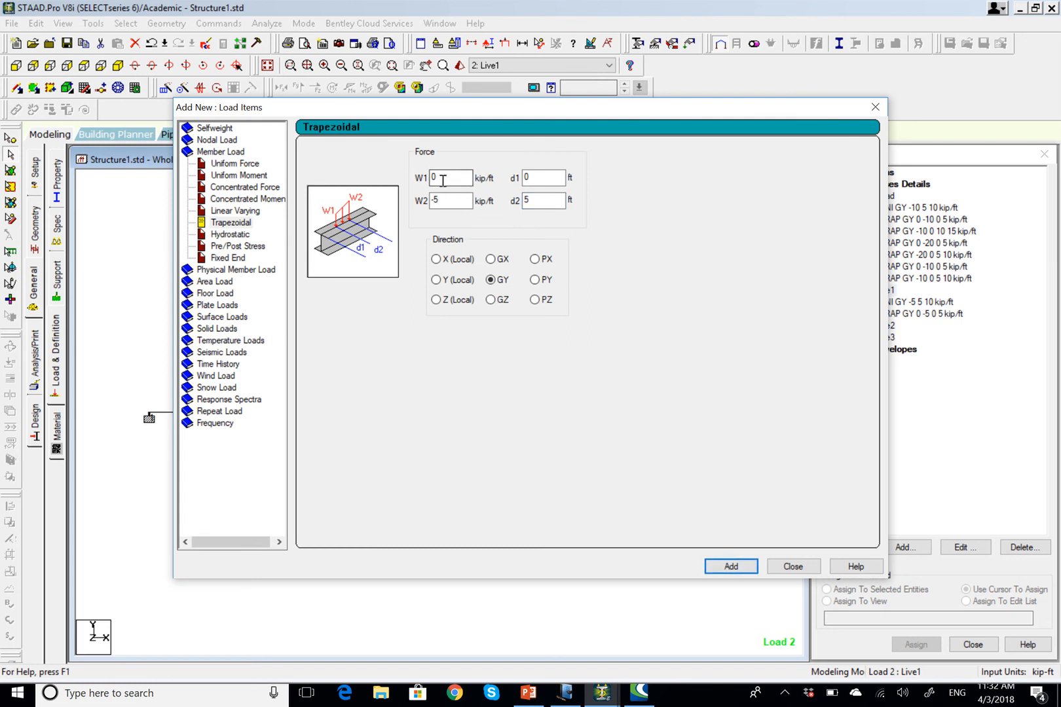
- Add a second trapezoidal GY load to Live1, from -5 to 0 kip/ft between 10 and 15 ft, and finish adding items
double_click(443, 179)
text(-5)
double_click(443, 200)
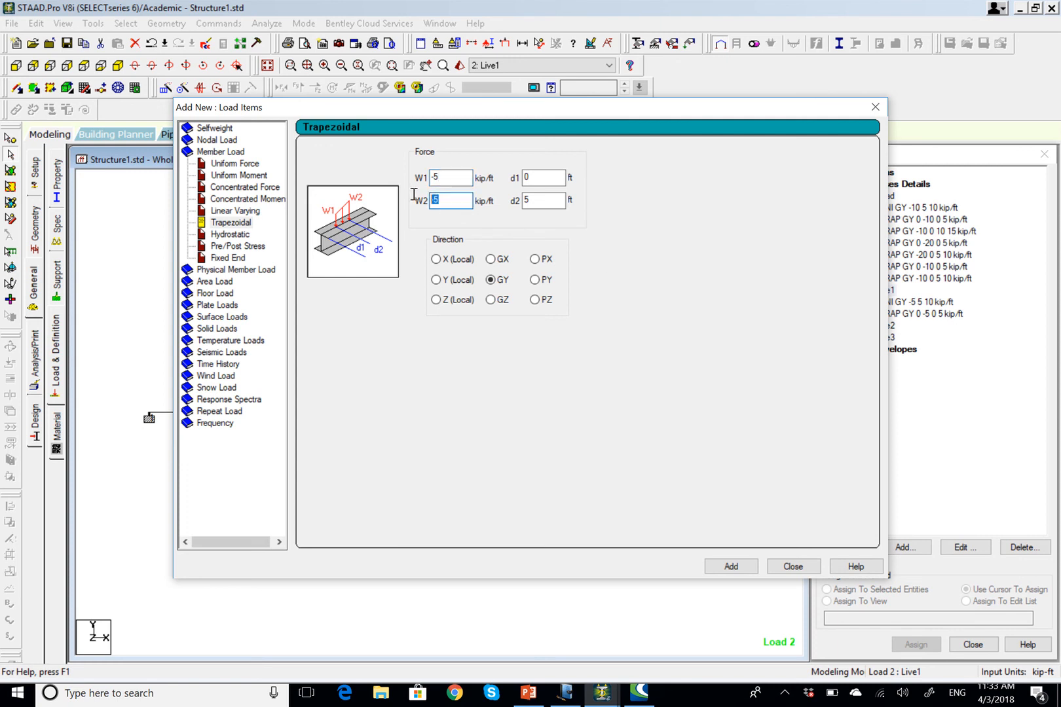
double_click(543, 178)
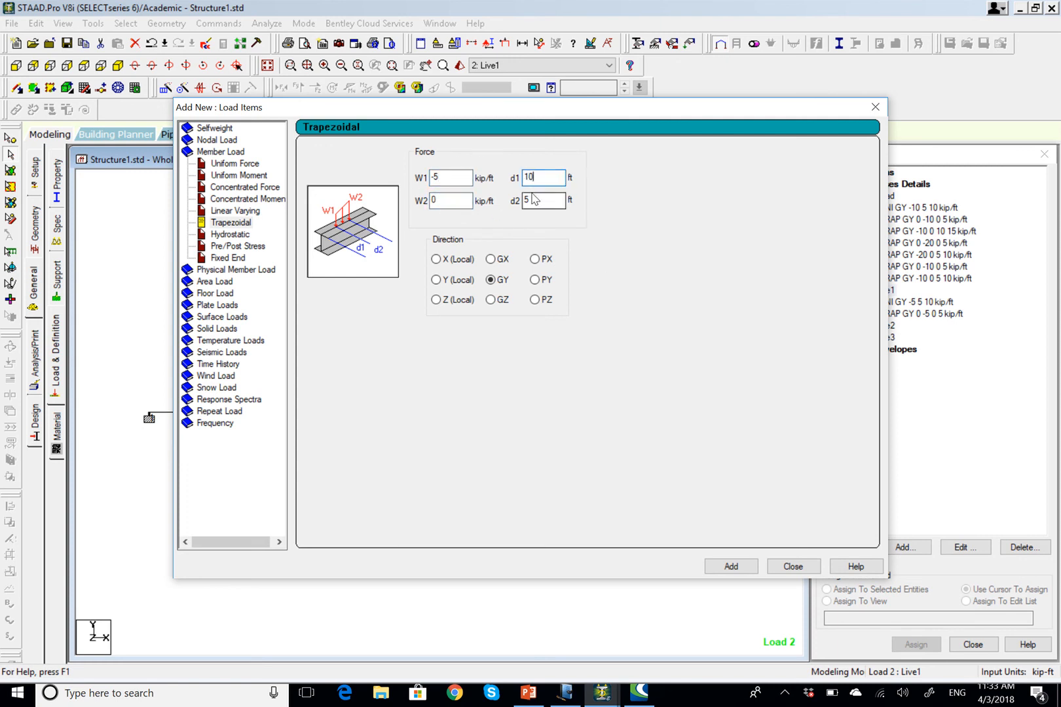
double_click(534, 201)
text(15)
click(732, 566)
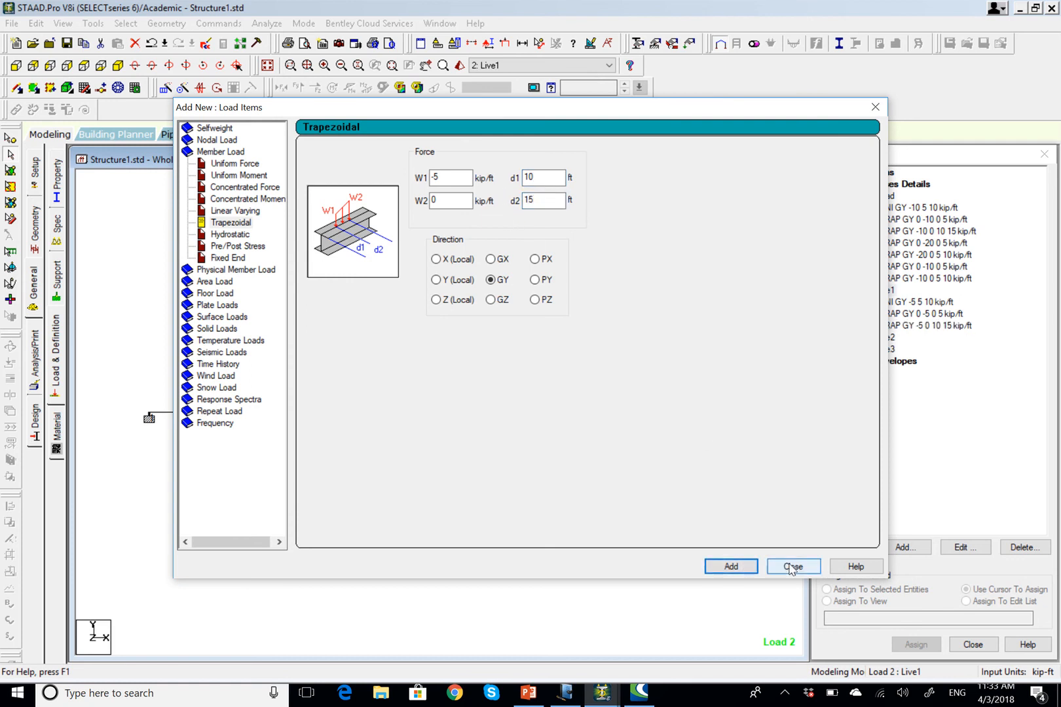
click(776, 568)
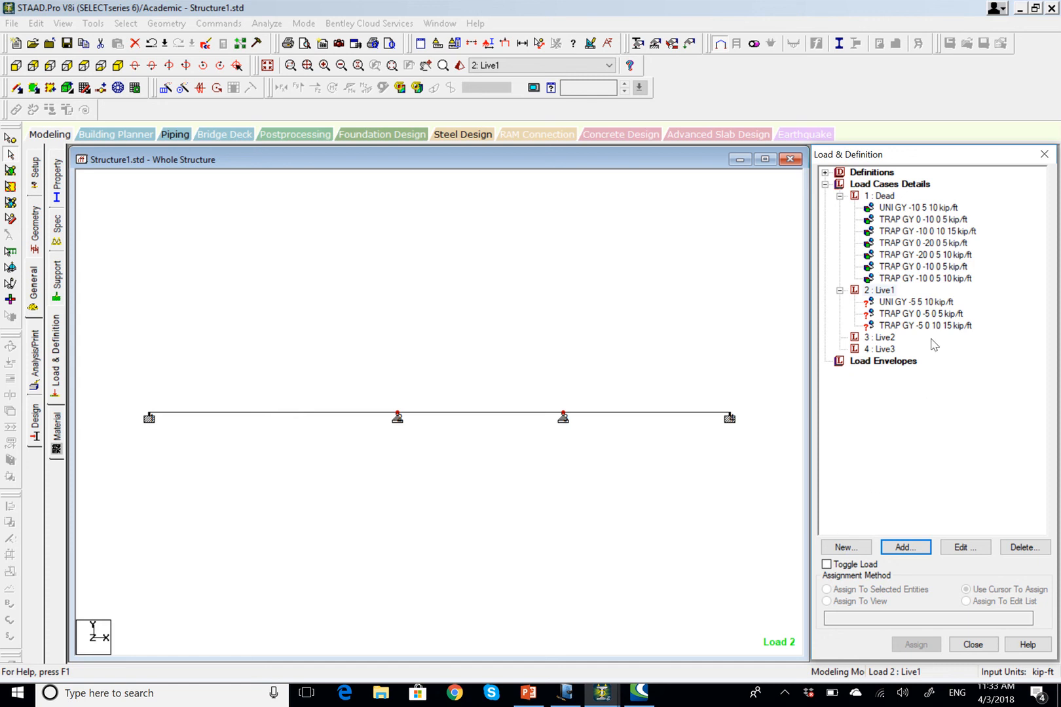
- Assign Live1's uniform force and both trapezoidal loads to the beam's first span
click(917, 302)
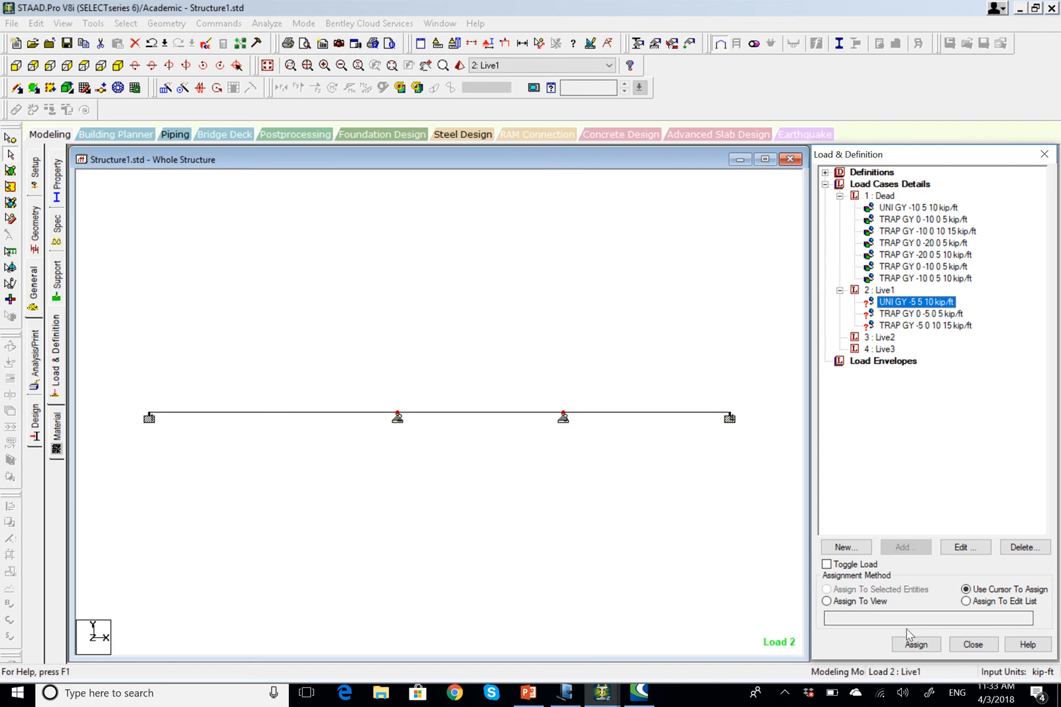
click(916, 645)
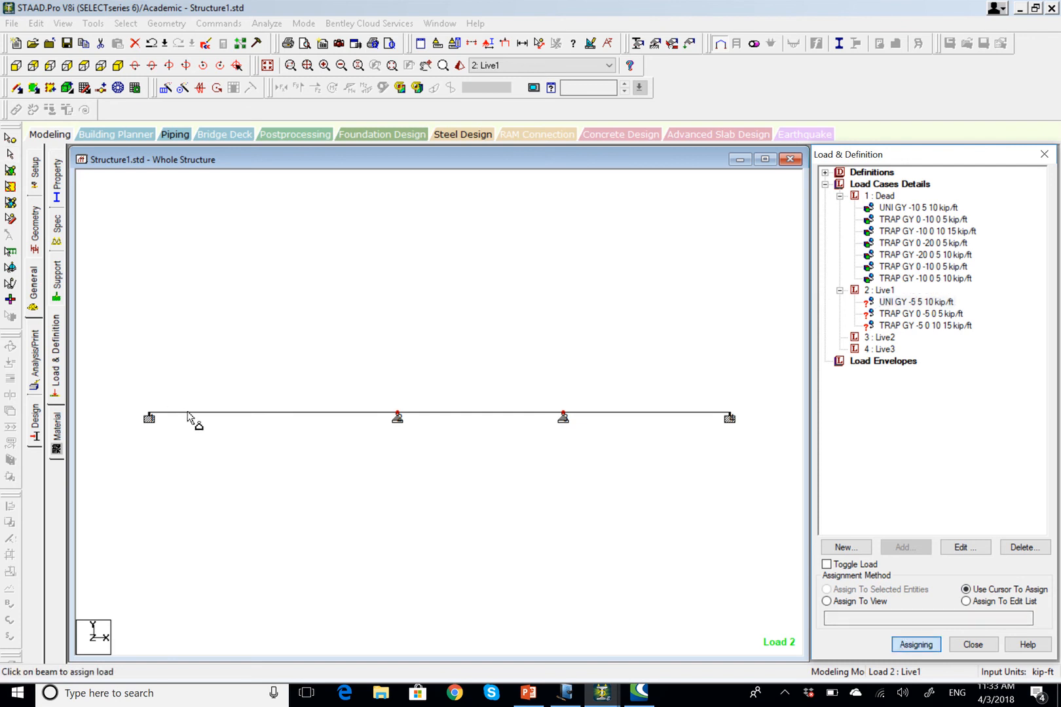
click(222, 416)
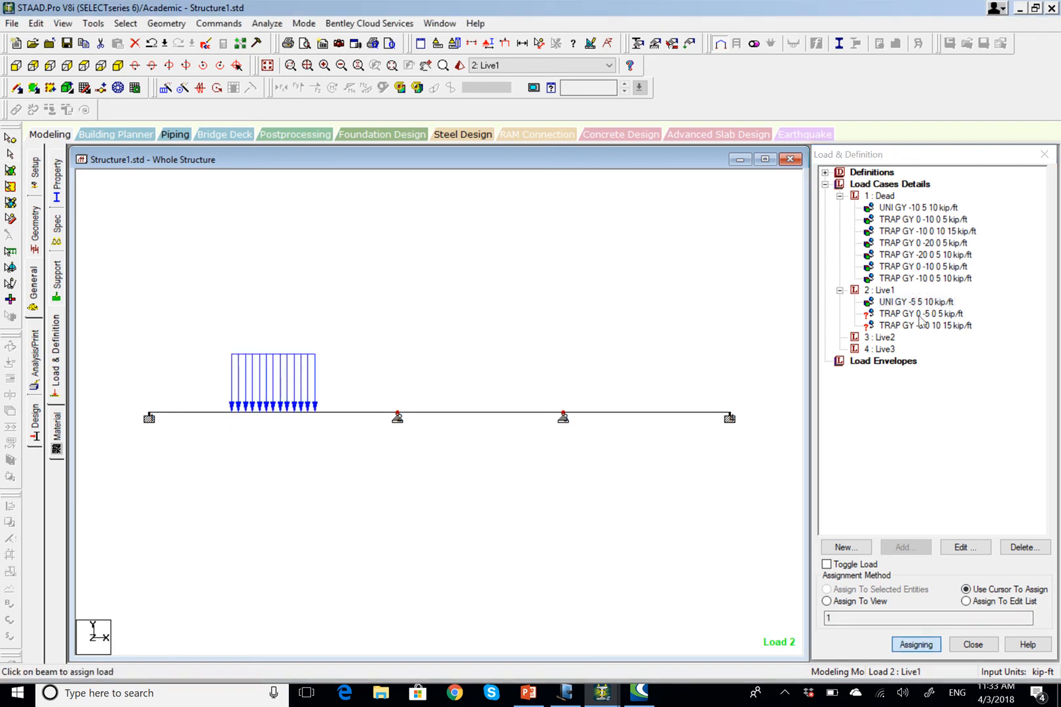
click(907, 314)
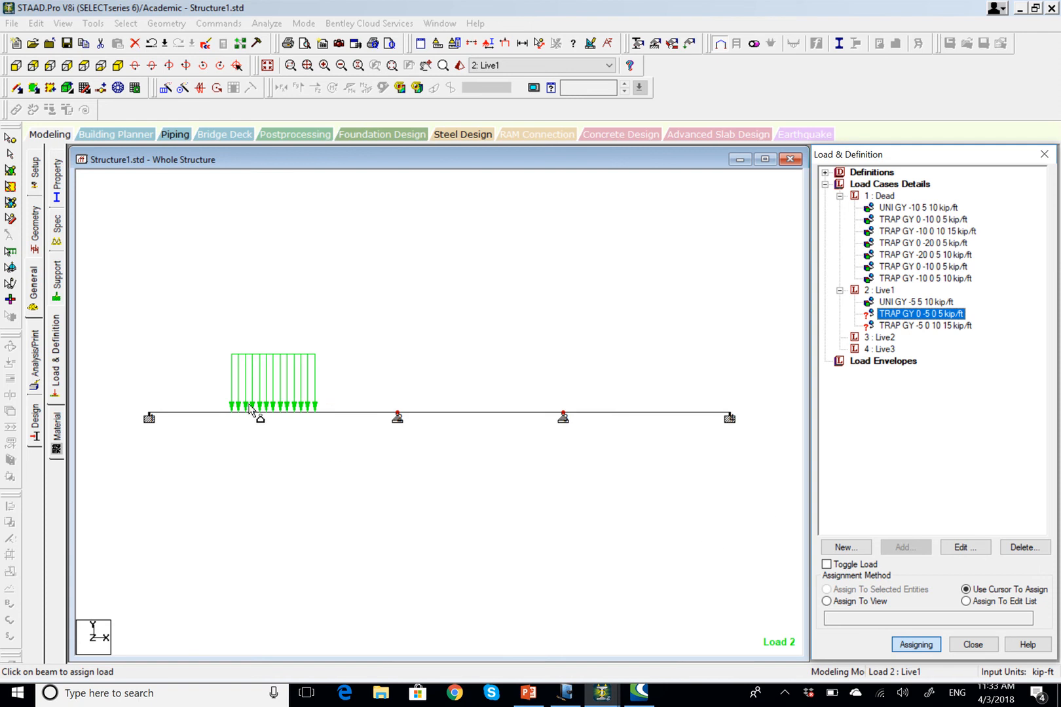
click(206, 413)
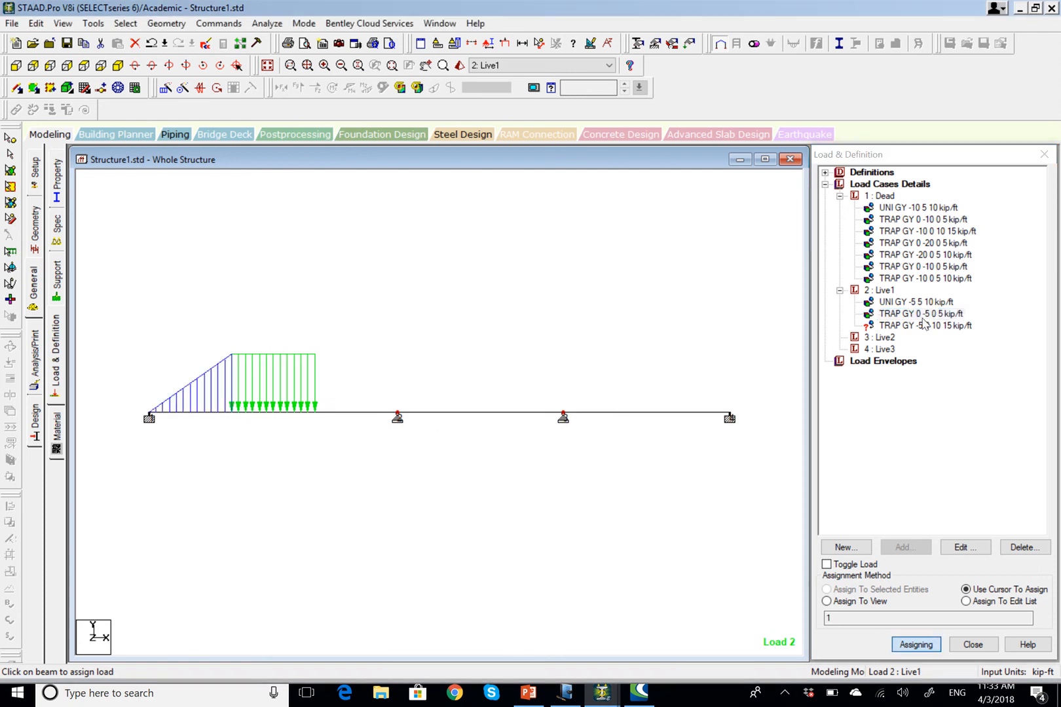
click(911, 326)
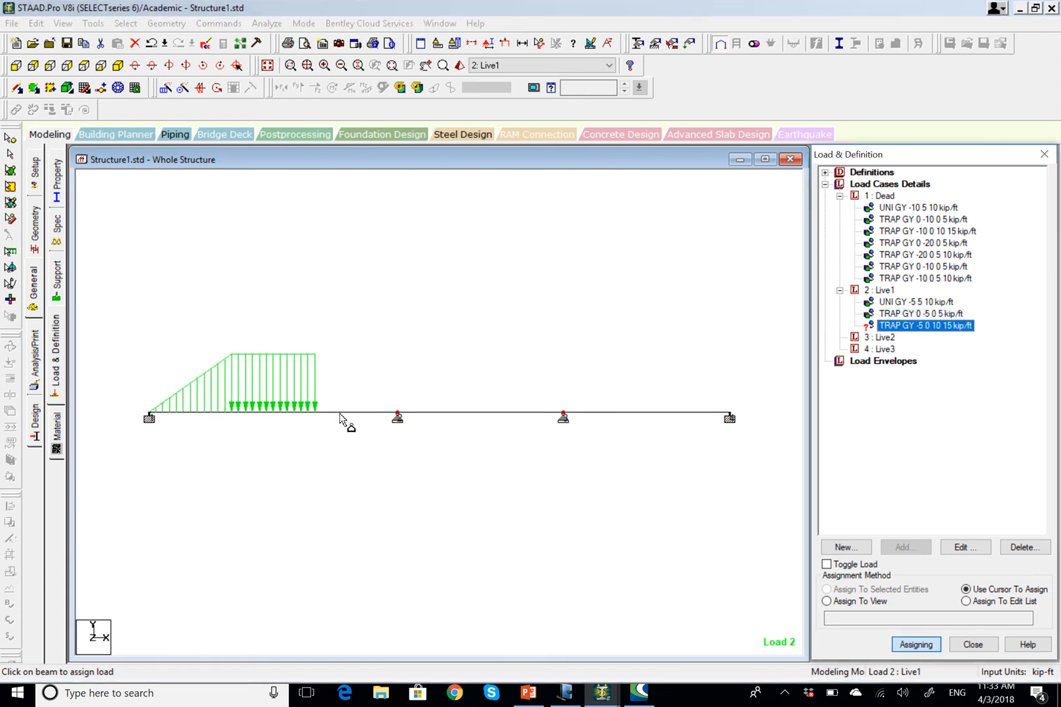
click(342, 412)
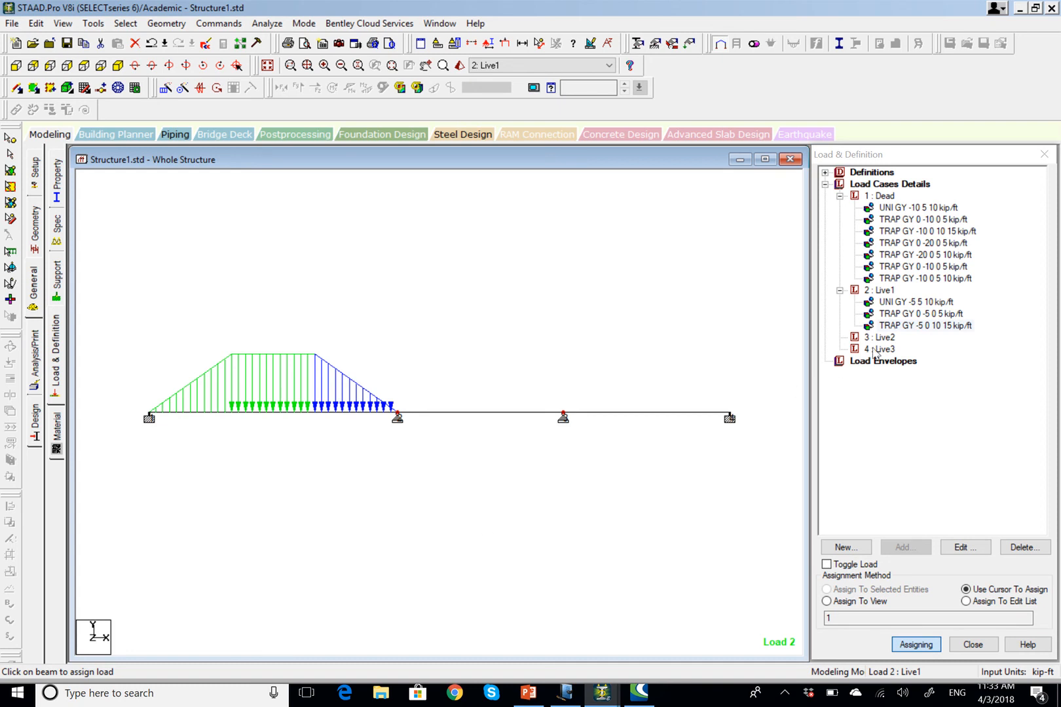
- Add a trapezoidal GY member load to Live2, going from 0 to -10 kip/ft between 0 and 5 ft
click(889, 338)
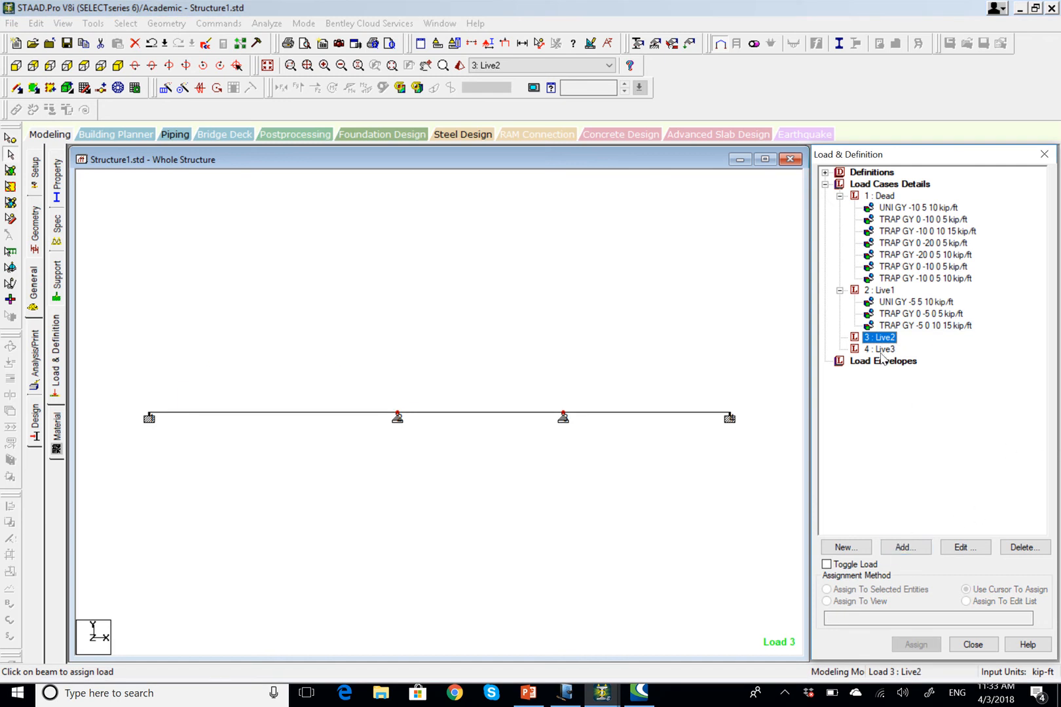
click(905, 547)
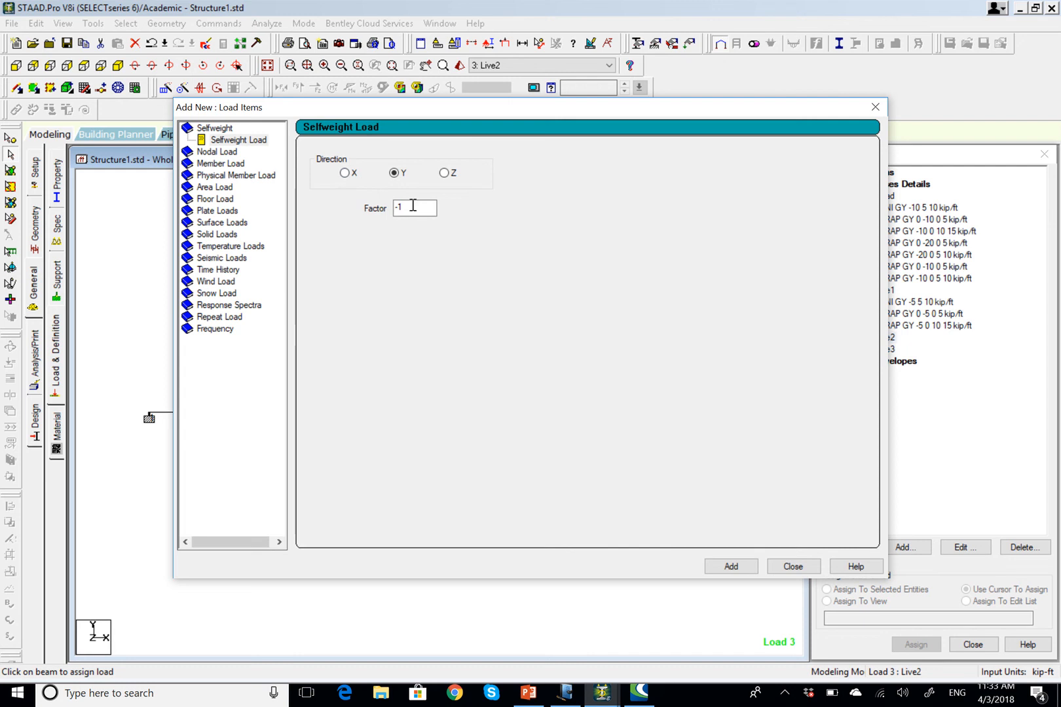
drag(413, 205, 383, 195)
click(221, 165)
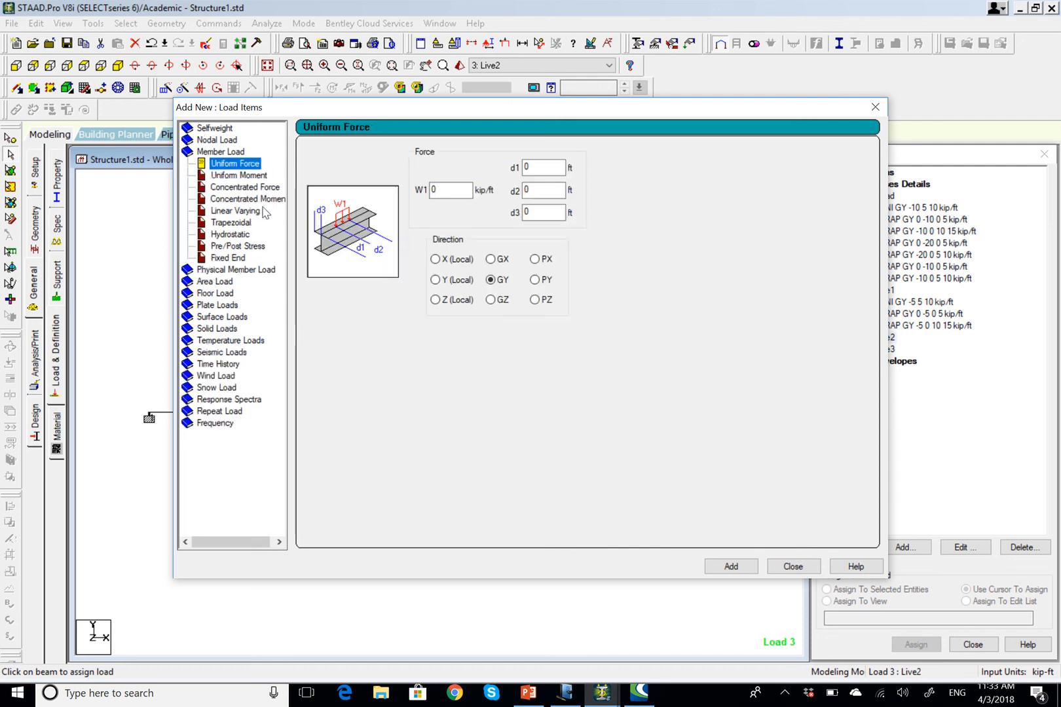
click(239, 224)
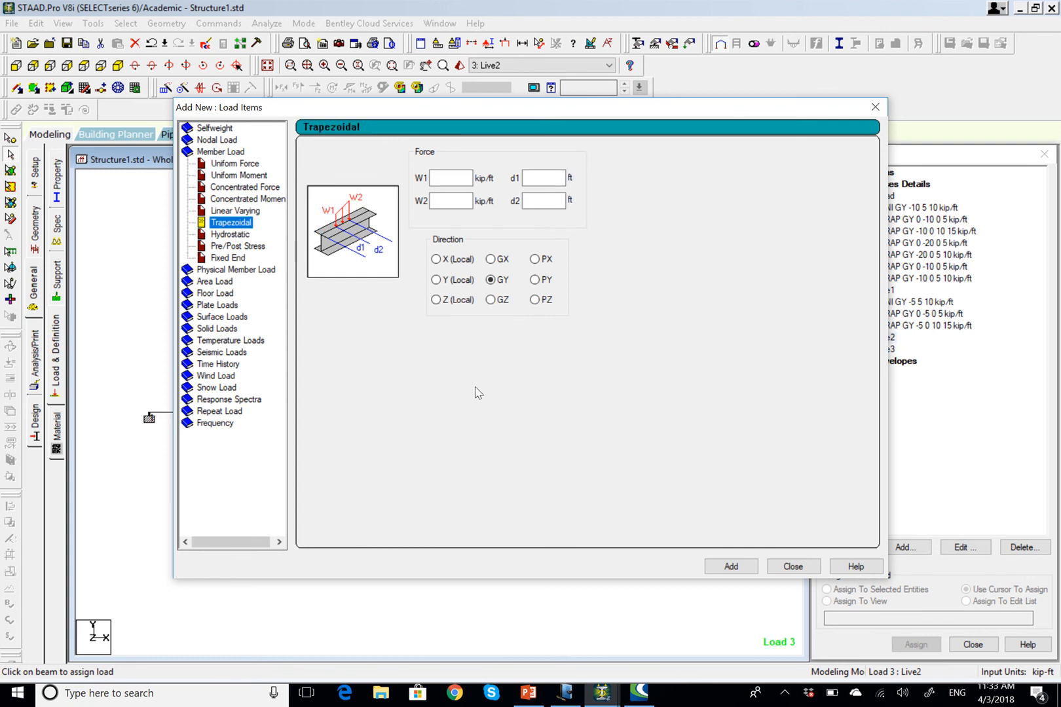
click(452, 178)
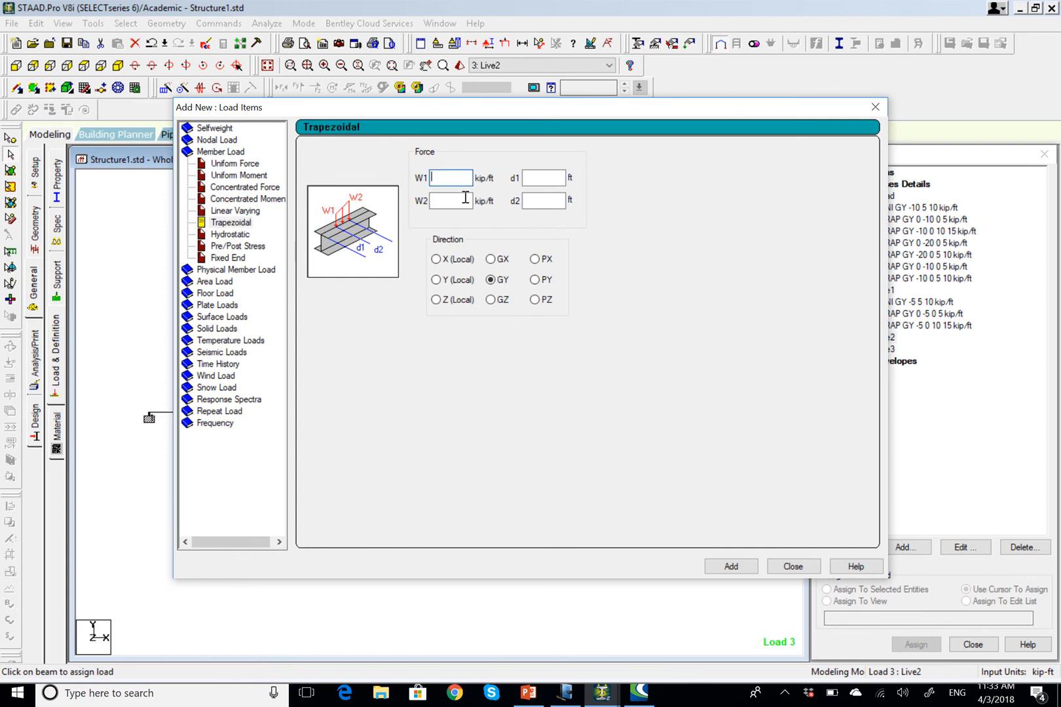
text(0)
key(Tab)
text(-10)
click(537, 178)
text(0)
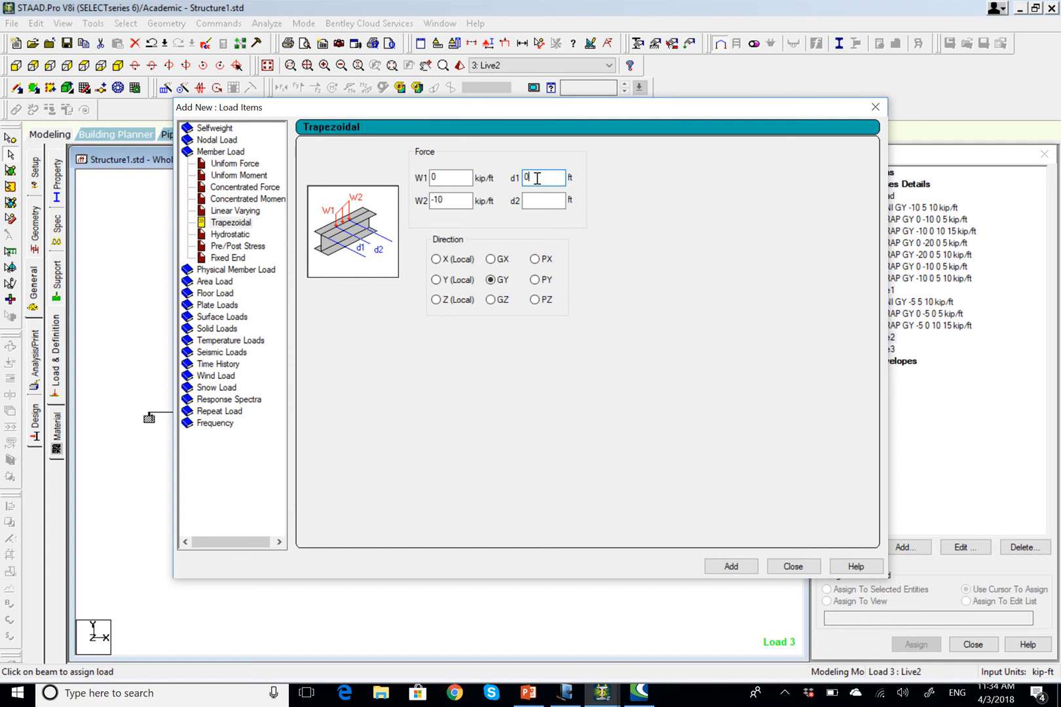
click(550, 195)
click(731, 567)
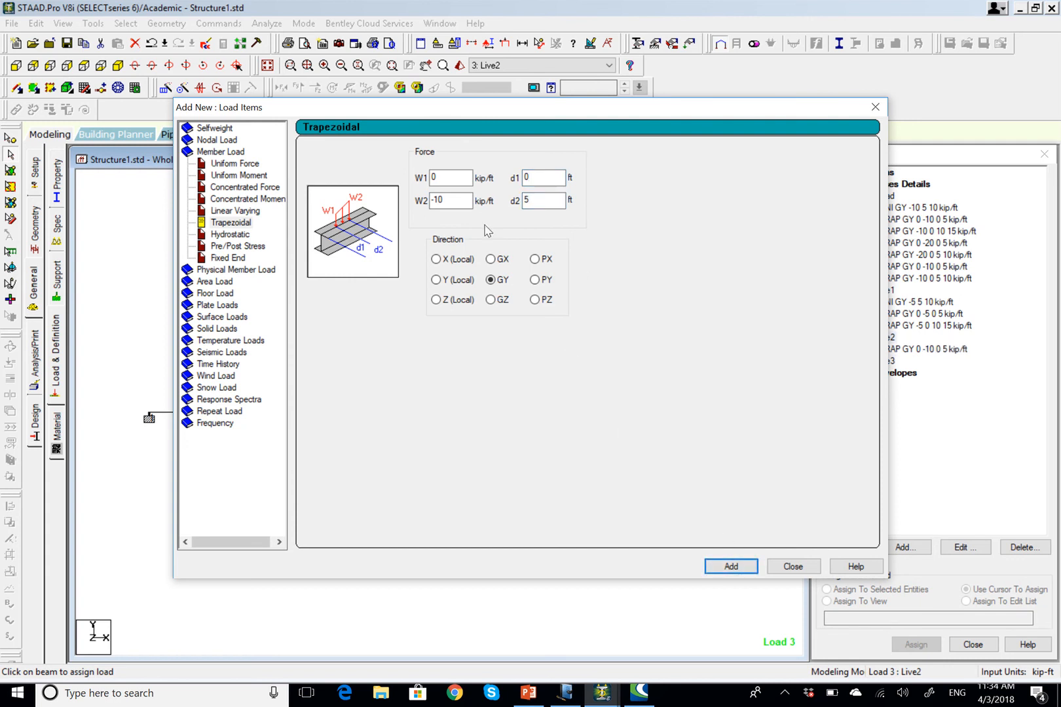
- Add a second trapezoidal GY load to Live2, from -10 to 0 kip/ft between 5 and 10 ft, and finish adding items
double_click(445, 178)
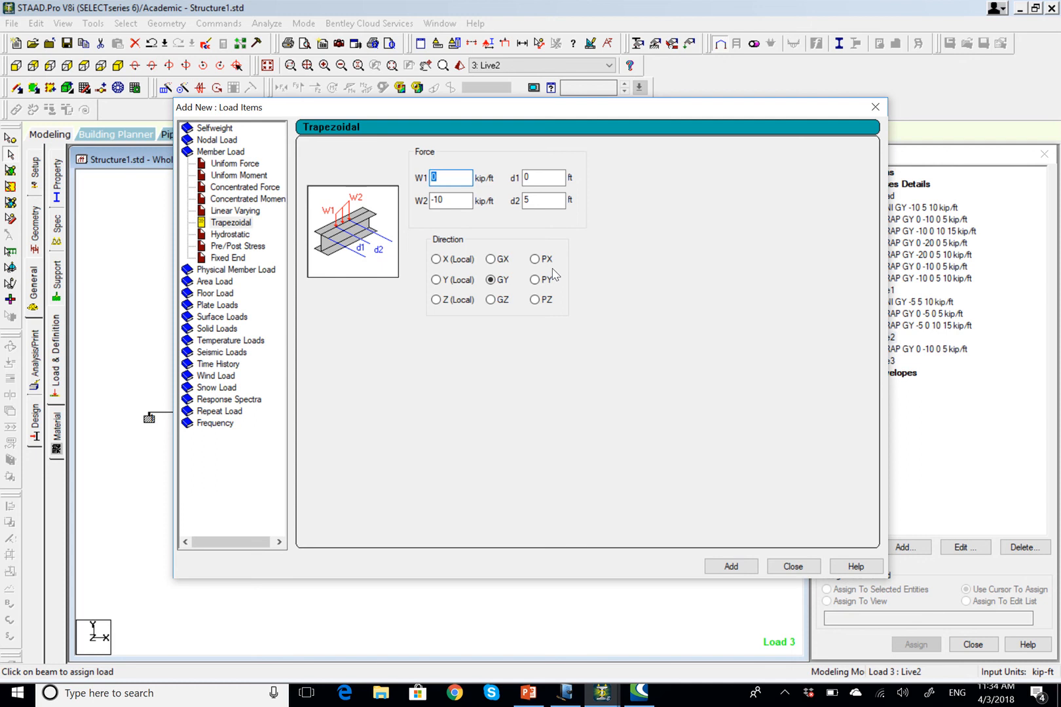
text(-1)
double_click(450, 200)
text(0)
double_click(548, 177)
text(5)
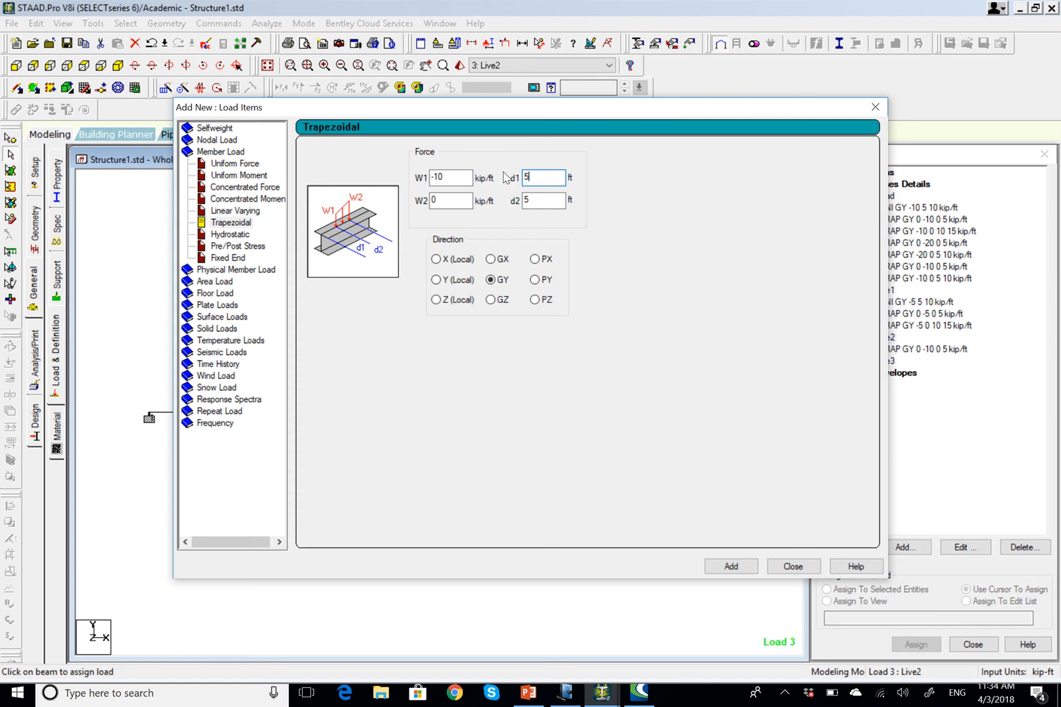
double_click(528, 200)
text(10)
click(730, 567)
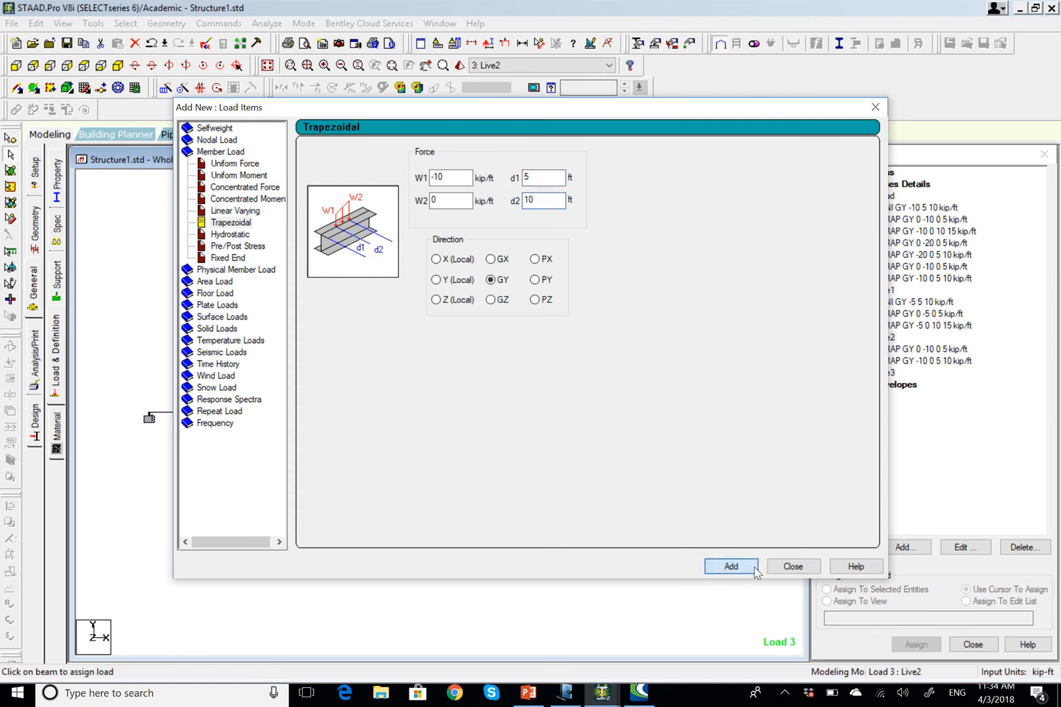
click(793, 566)
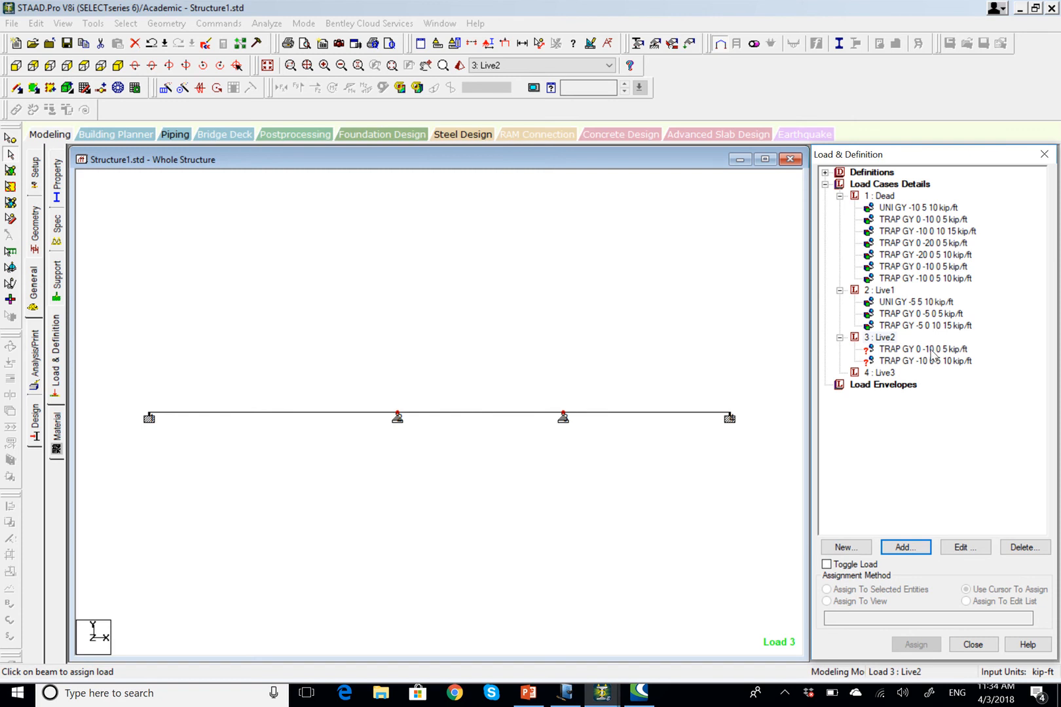
- Assign both Live2 trapezoidal loads to the beam's middle span and save the structure
click(930, 351)
click(933, 362)
click(934, 352)
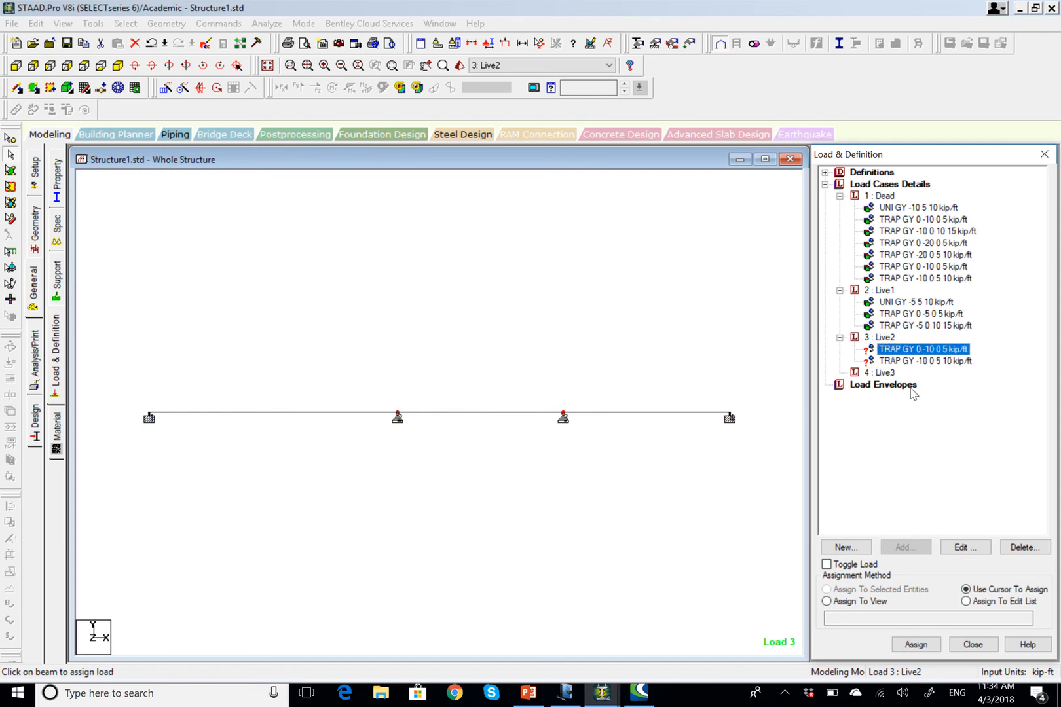
click(915, 644)
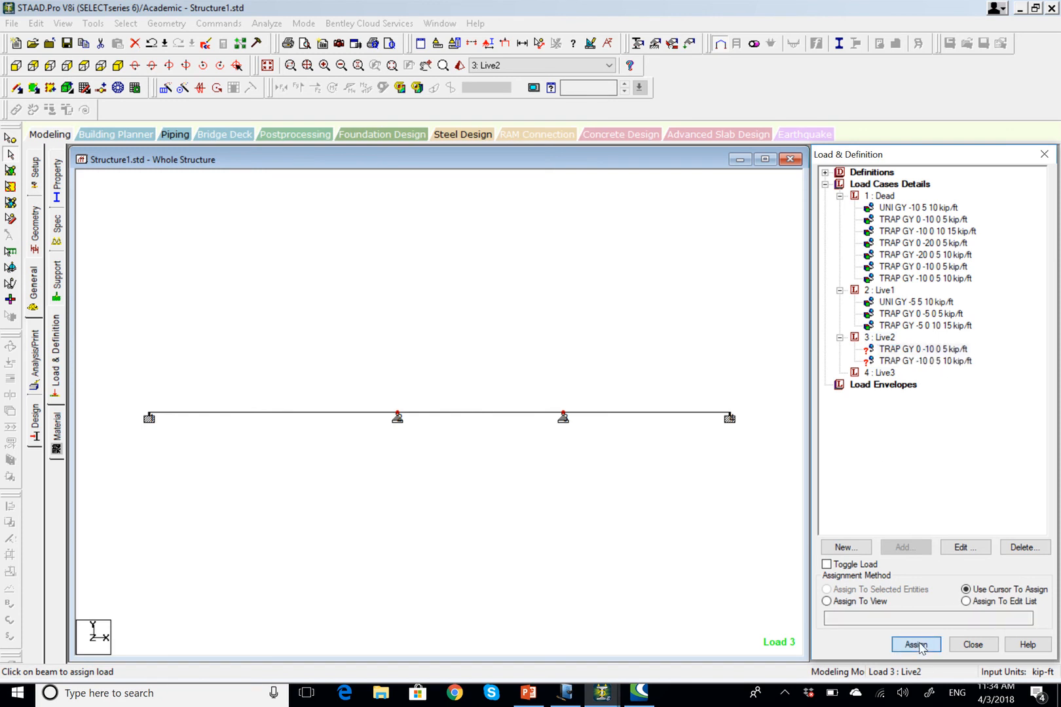
click(524, 421)
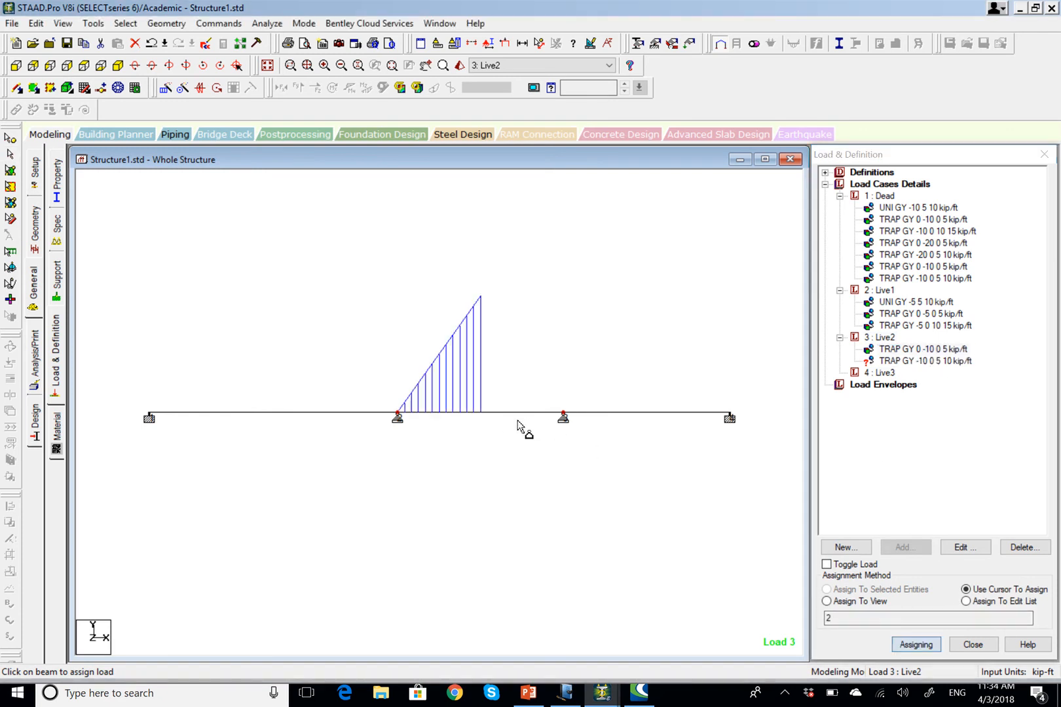
click(920, 361)
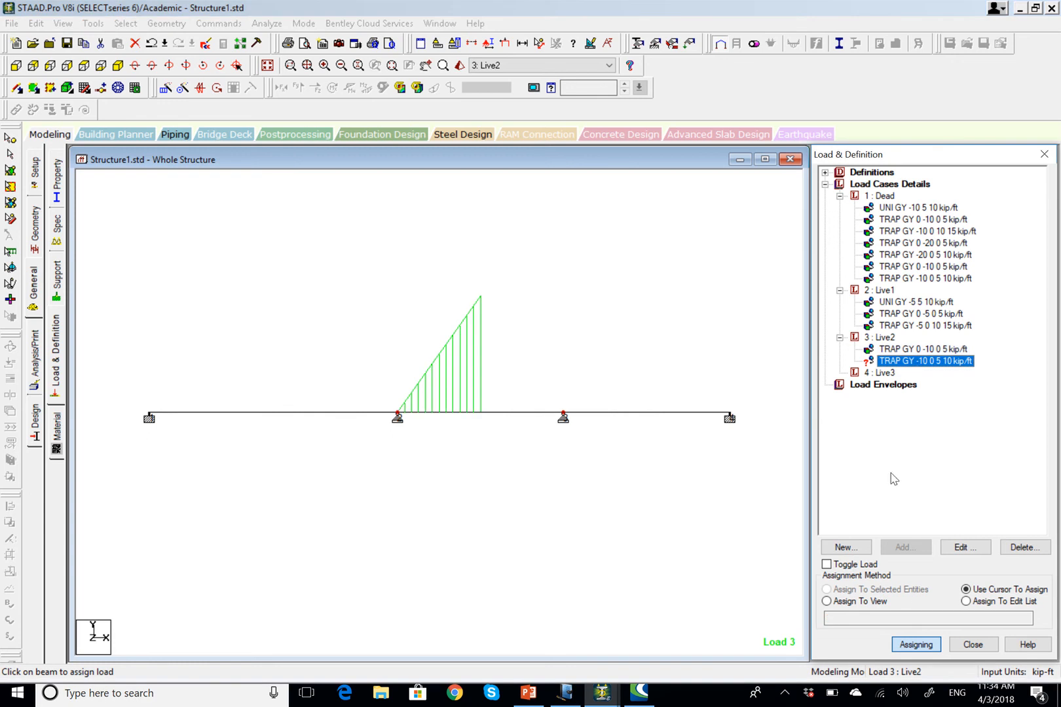
click(526, 413)
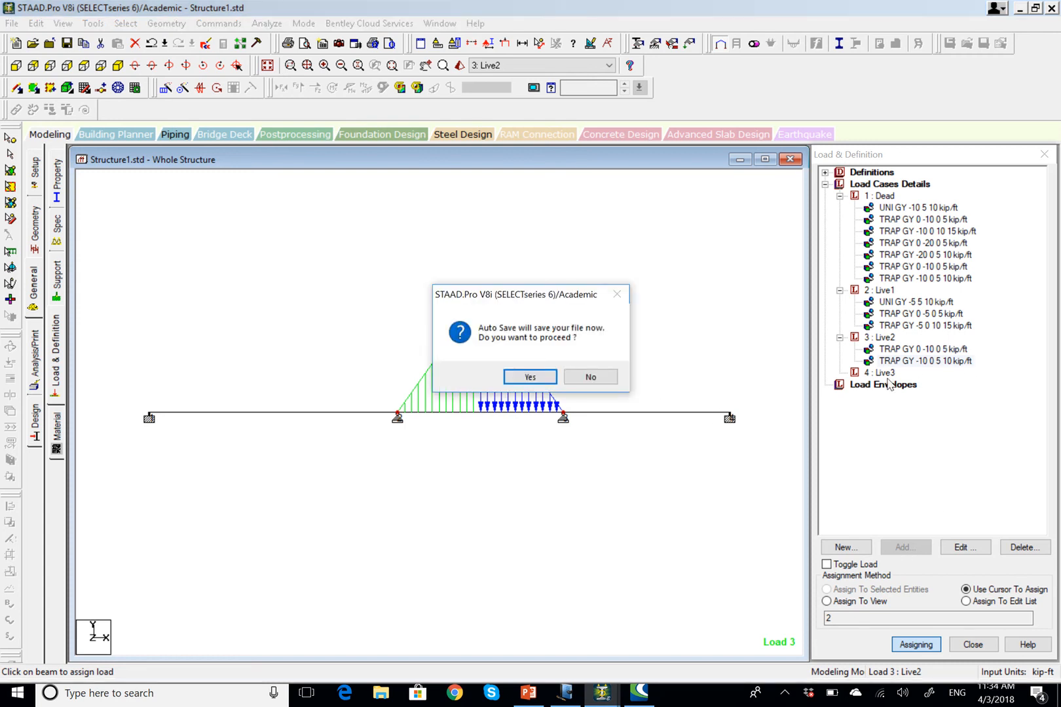
click(533, 377)
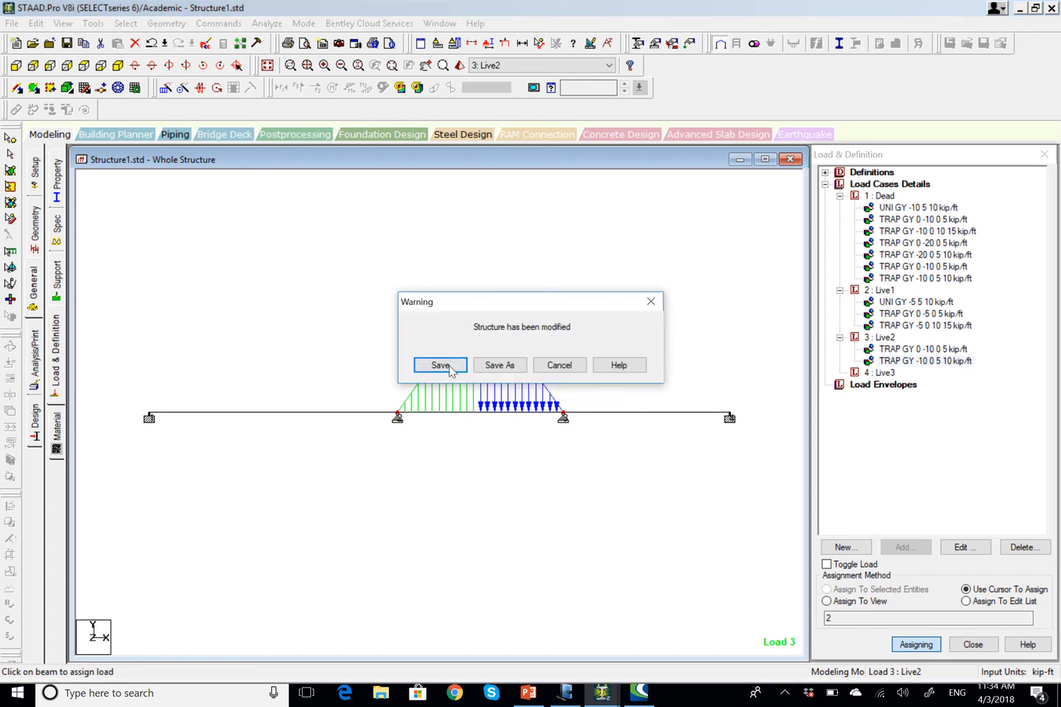
click(449, 367)
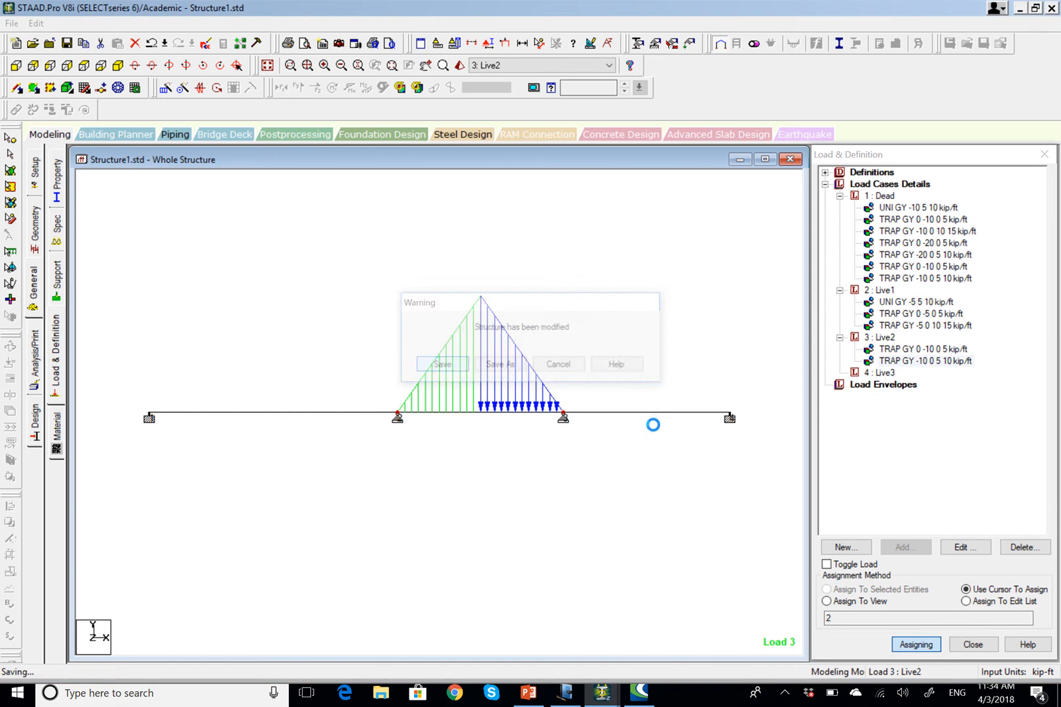
- Make Live3 the active load case and check the third span's live load in the Windows Journal sketch
click(893, 376)
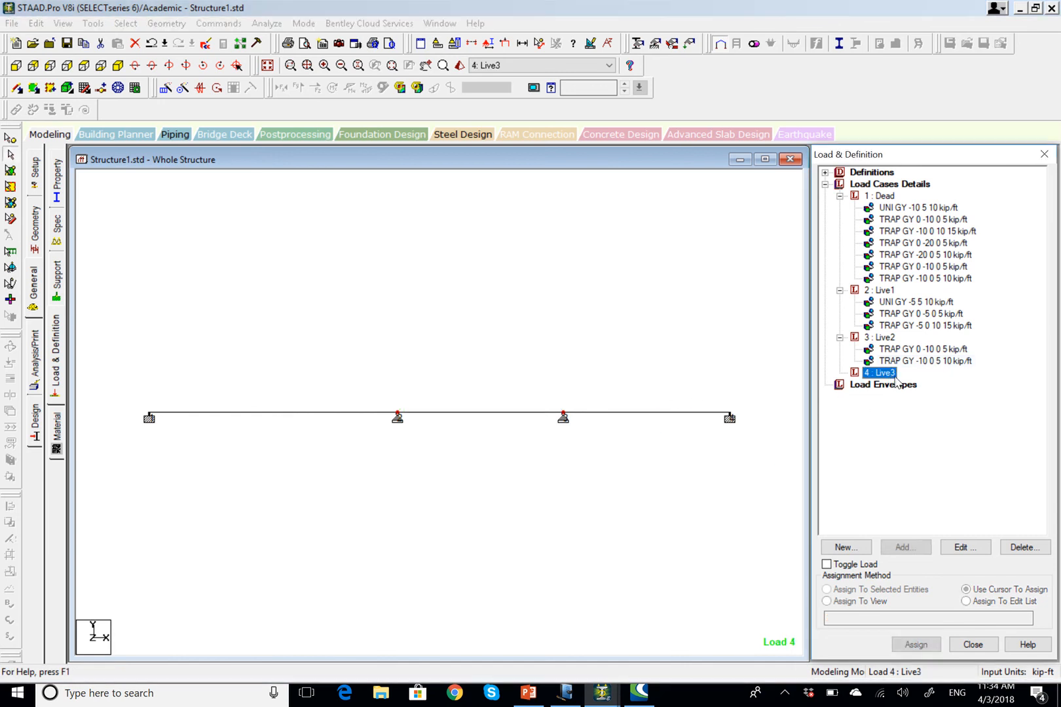
click(570, 699)
scroll(523, 360, up, 5)
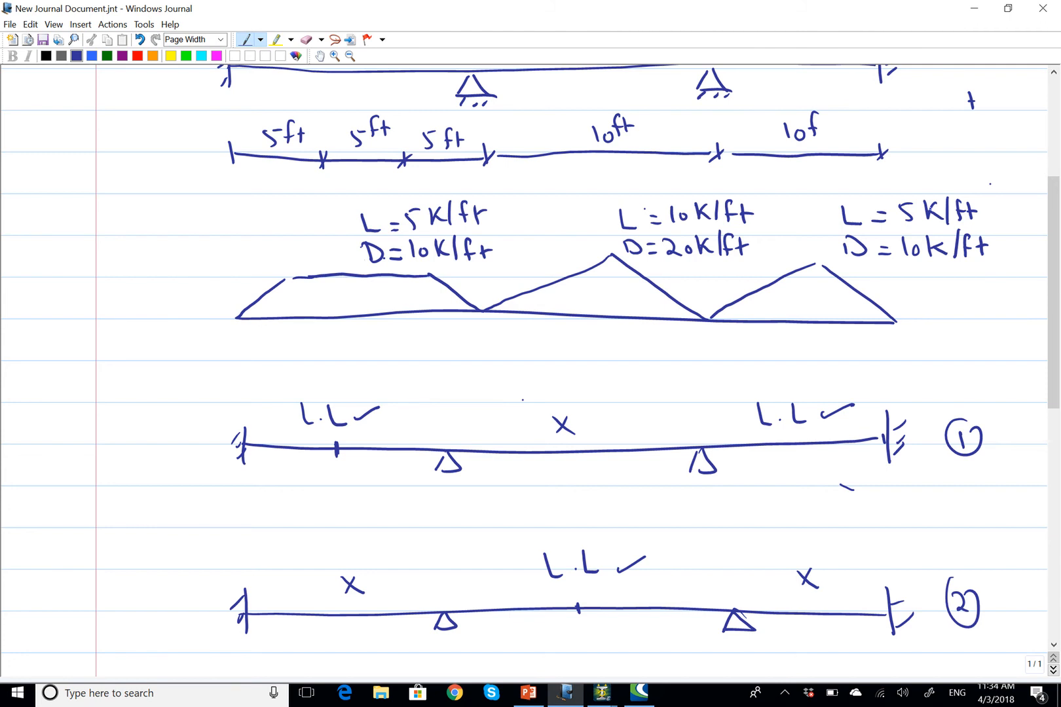
click(974, 9)
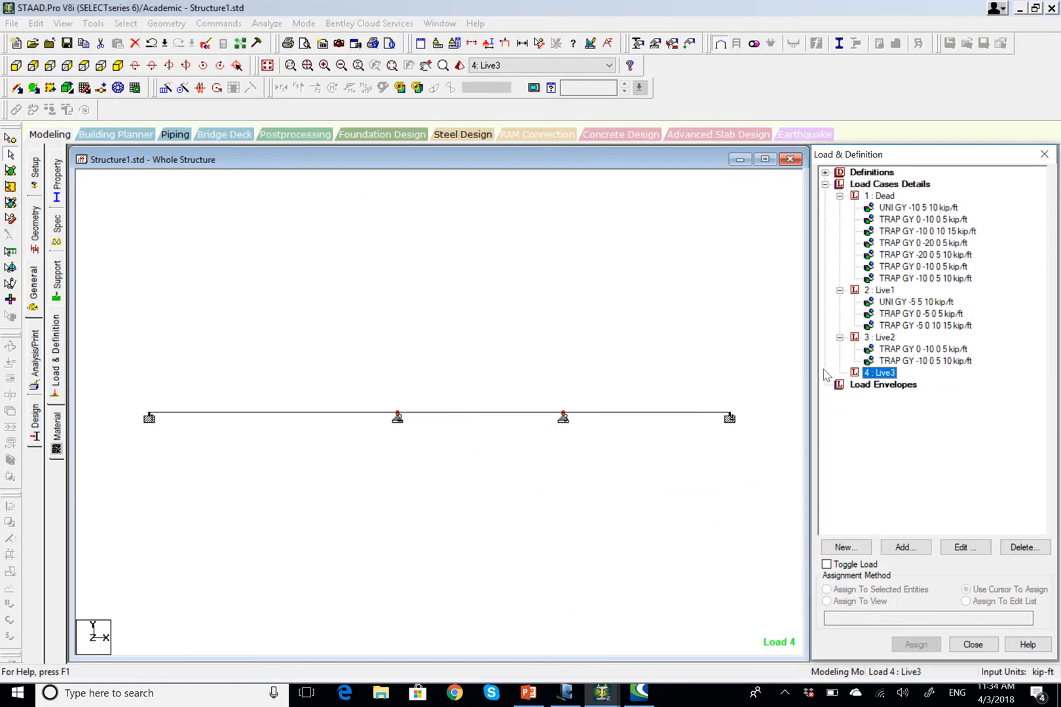
- Add a trapezoidal GY member load to Live3, going from 0 to -5 kip/ft between 0 and 5 ft
click(901, 547)
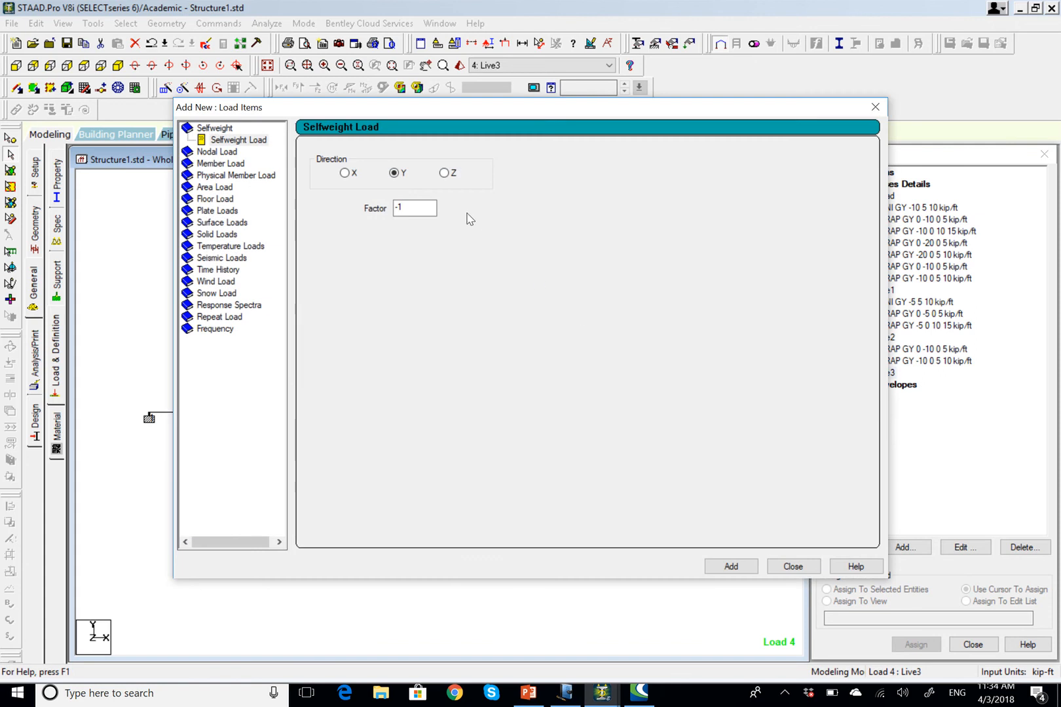
double_click(407, 209)
text(0)
click(224, 164)
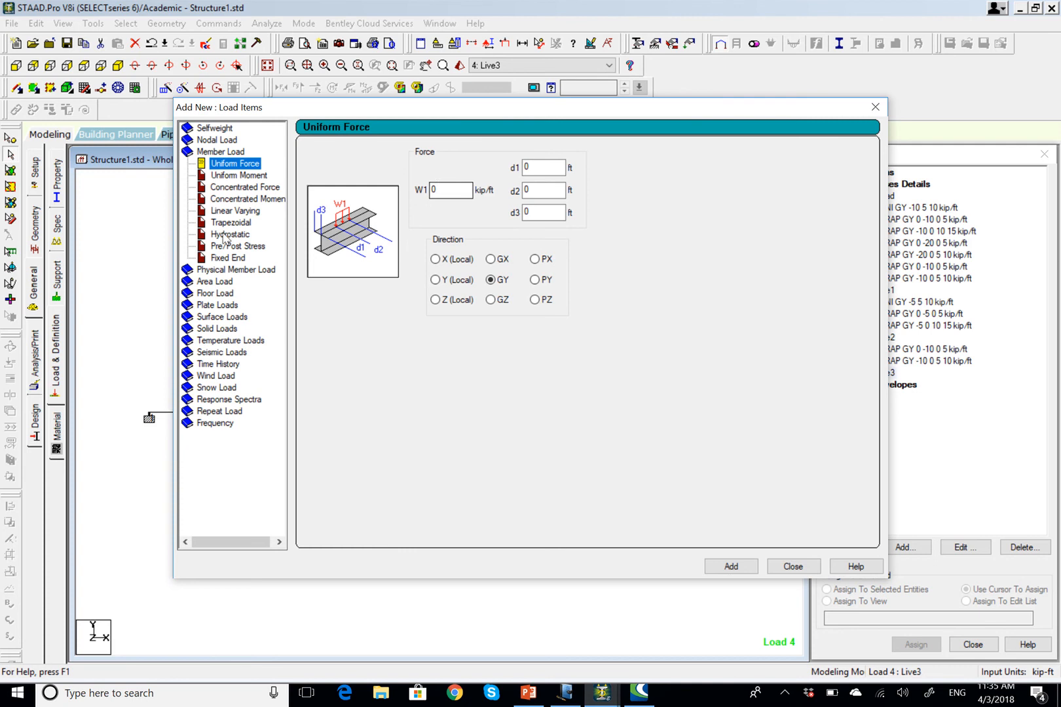
click(246, 223)
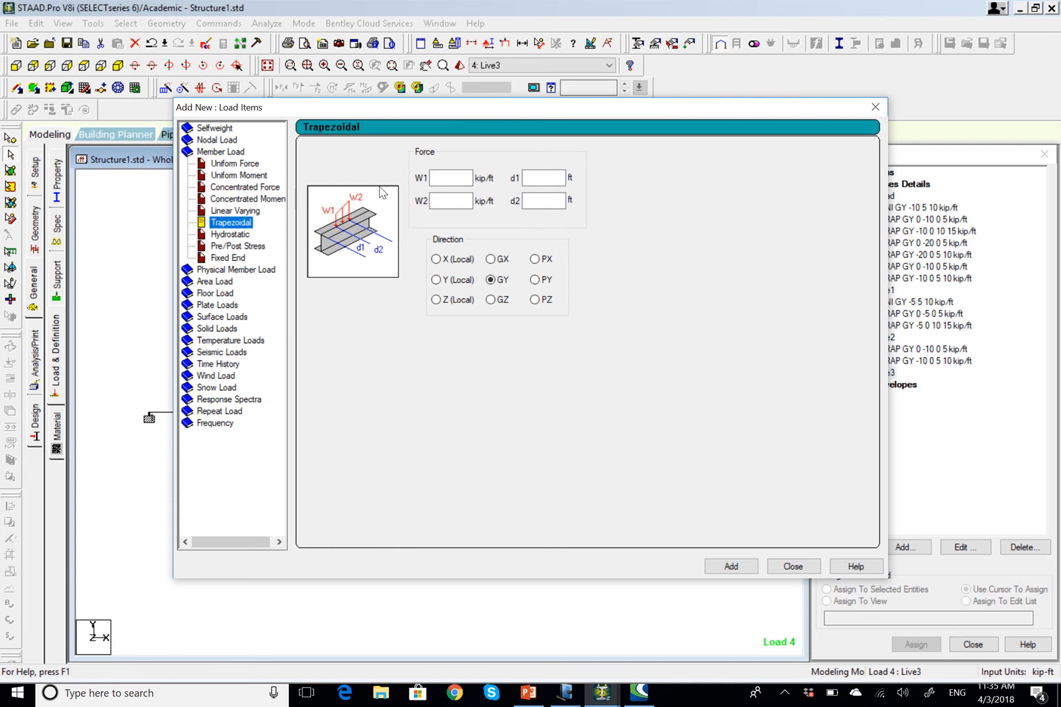
click(450, 177)
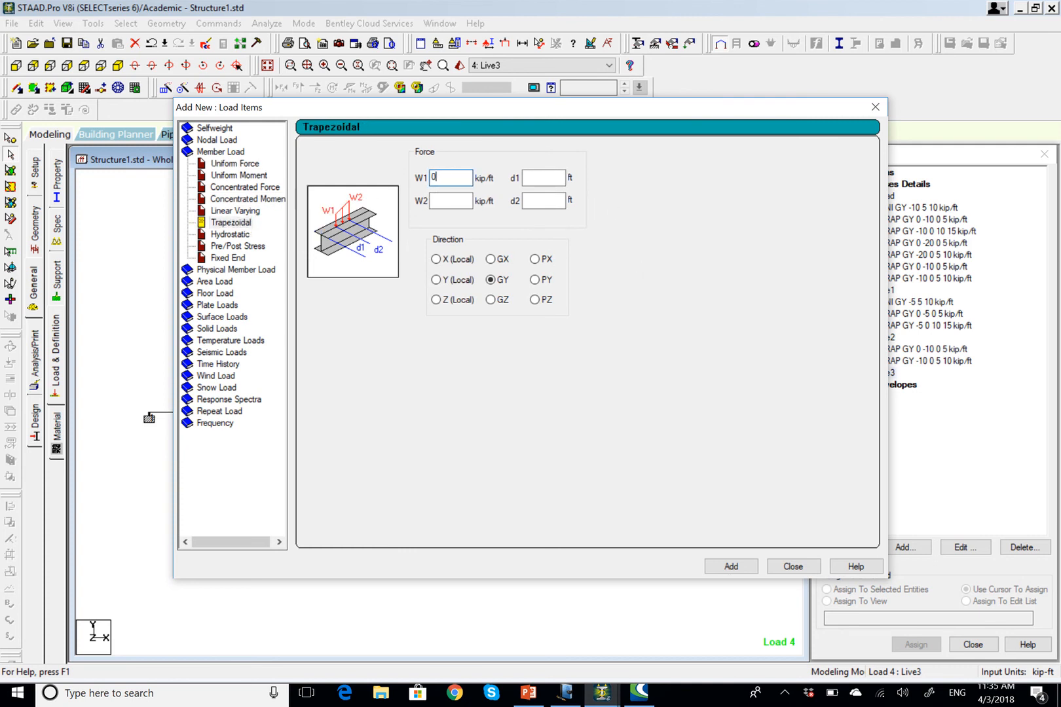
click(449, 207)
text(-5)
click(540, 177)
text(0)
click(554, 202)
text(5)
click(734, 566)
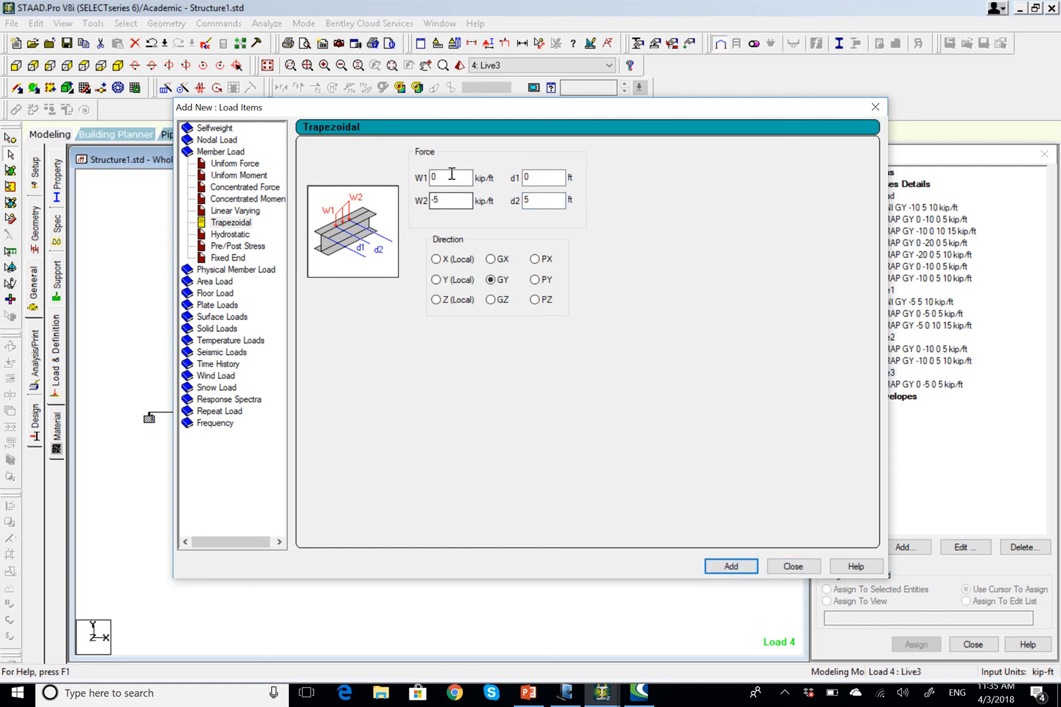
- Add a second trapezoidal GY load to Live3, from -5 to 0 kip/ft between 5 and 10 ft, and finish adding items
double_click(450, 177)
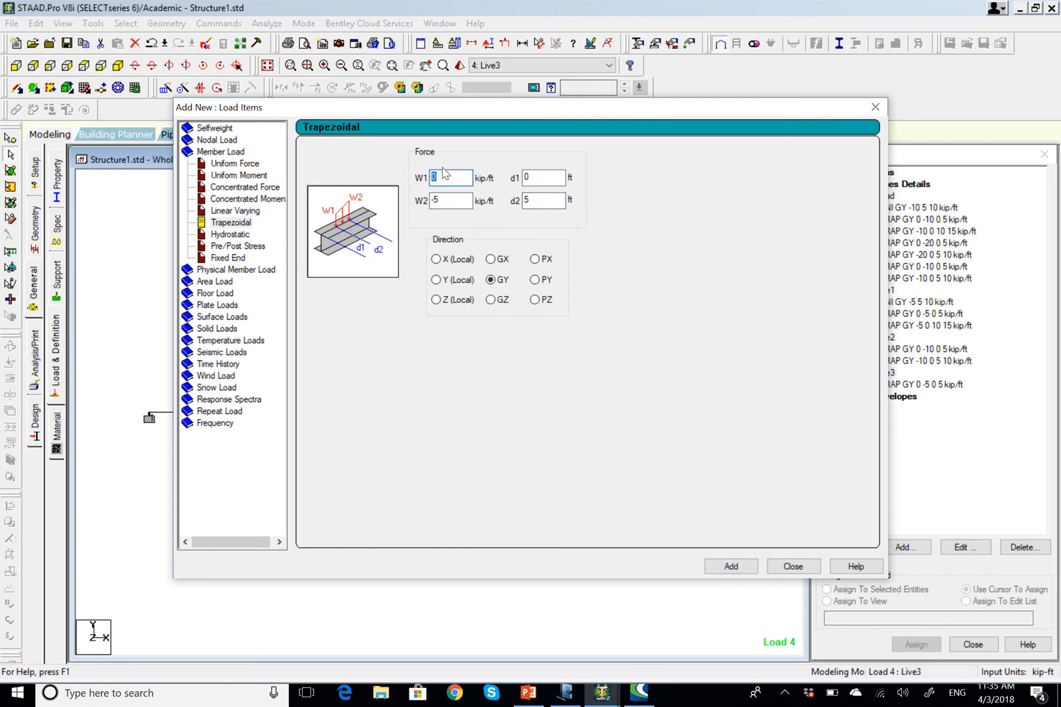
text(-5)
double_click(459, 201)
text(0)
double_click(552, 180)
text(5)
key(Tab)
text(10)
click(739, 568)
click(794, 565)
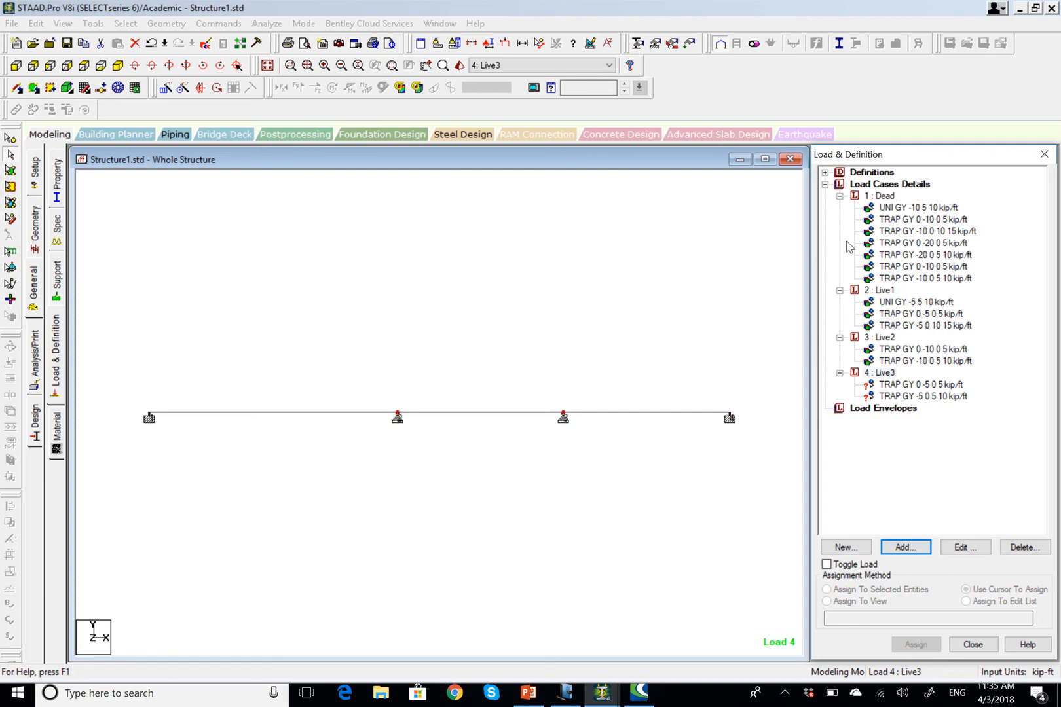
- Assign both Live3 trapezoidal loads to the beam's third span and close the load definitions
click(957, 386)
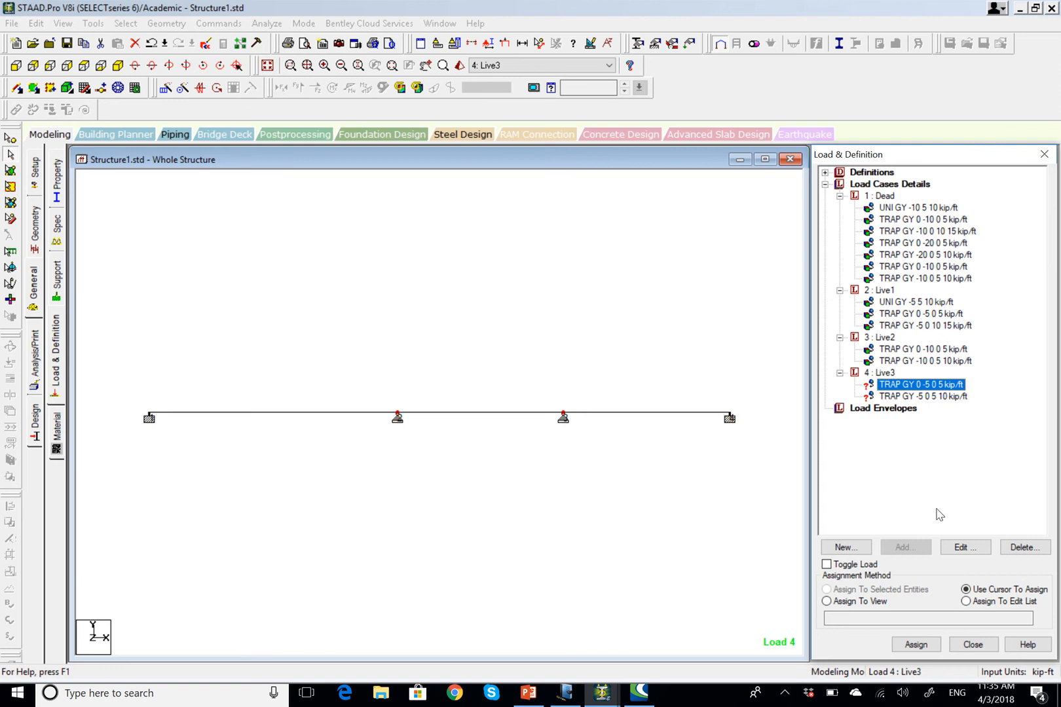
click(916, 643)
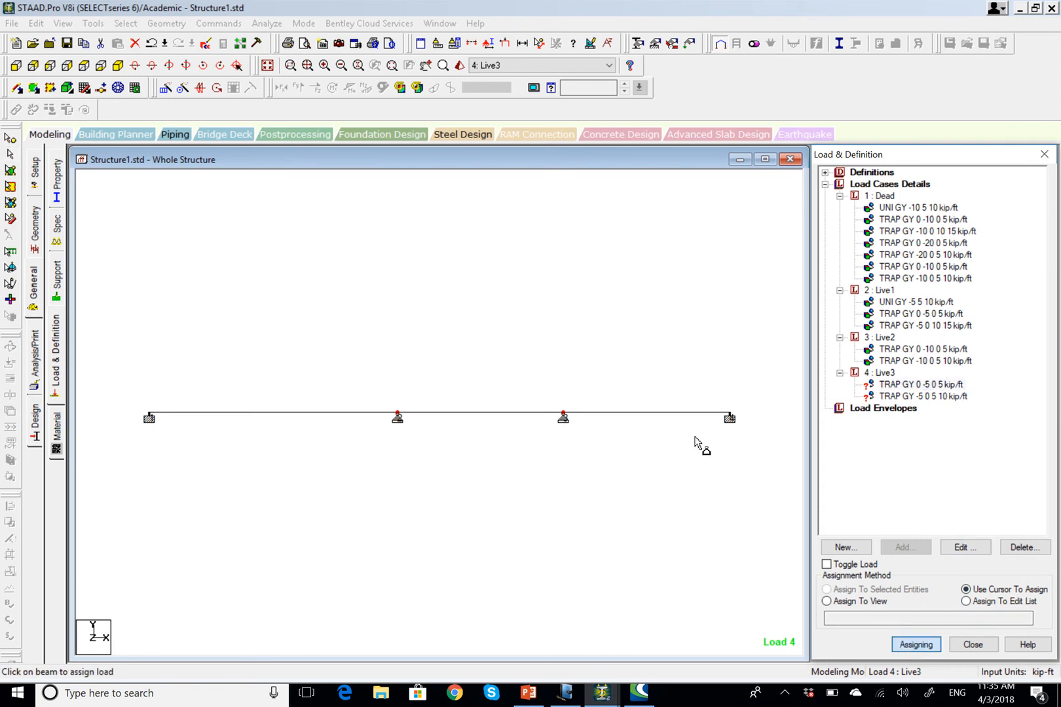
click(638, 414)
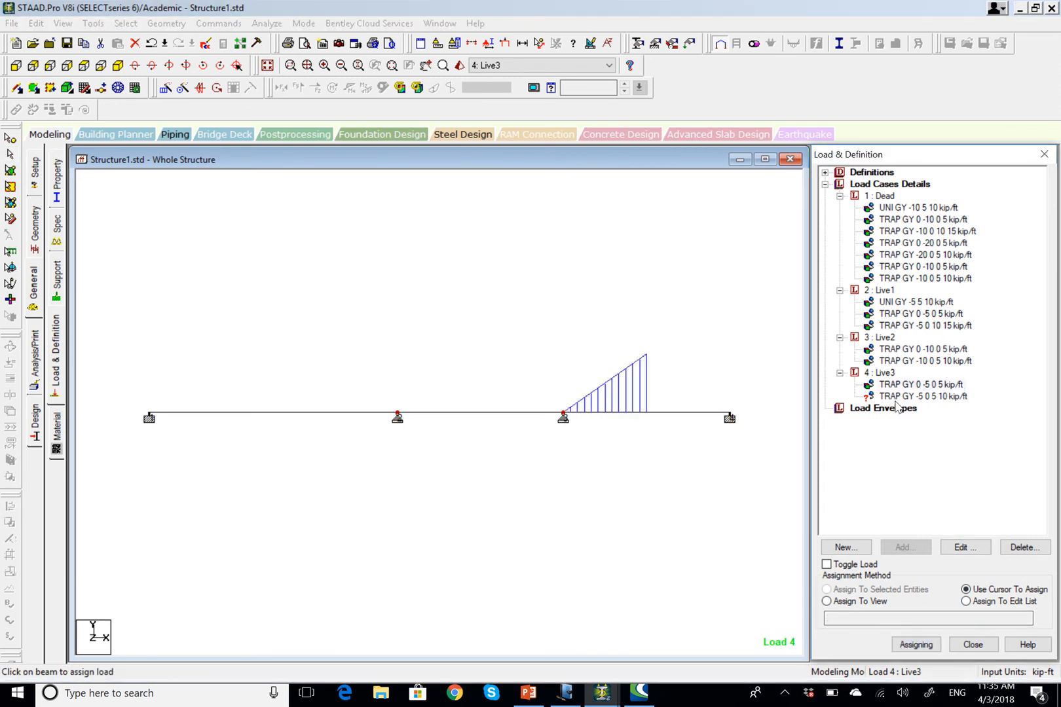
click(920, 397)
click(691, 413)
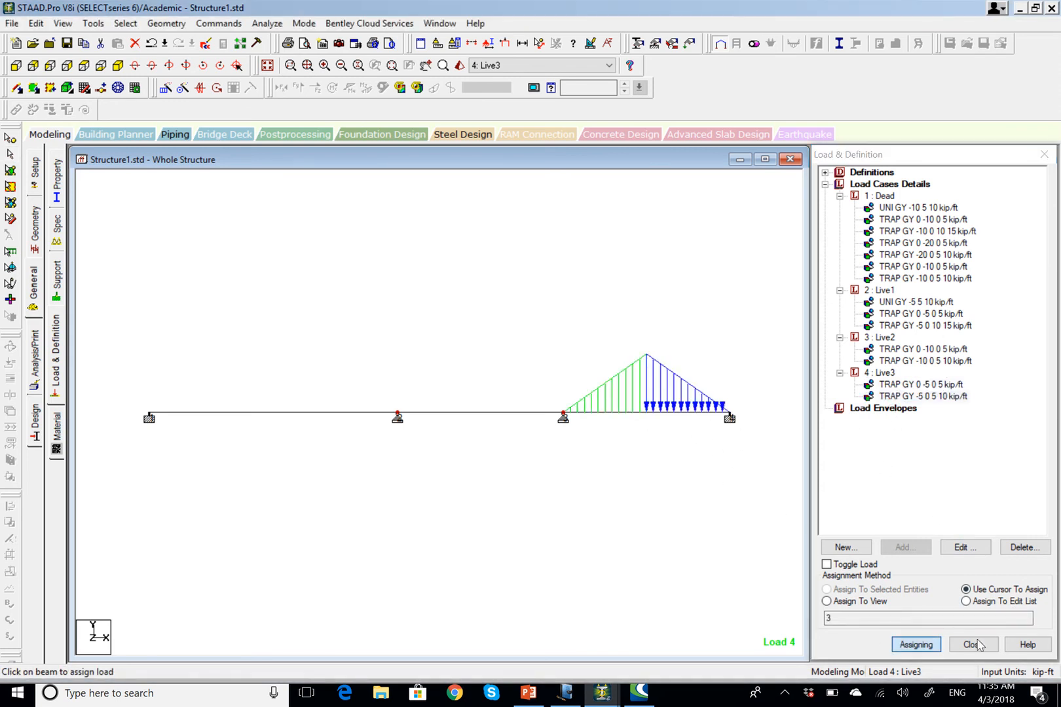
click(973, 645)
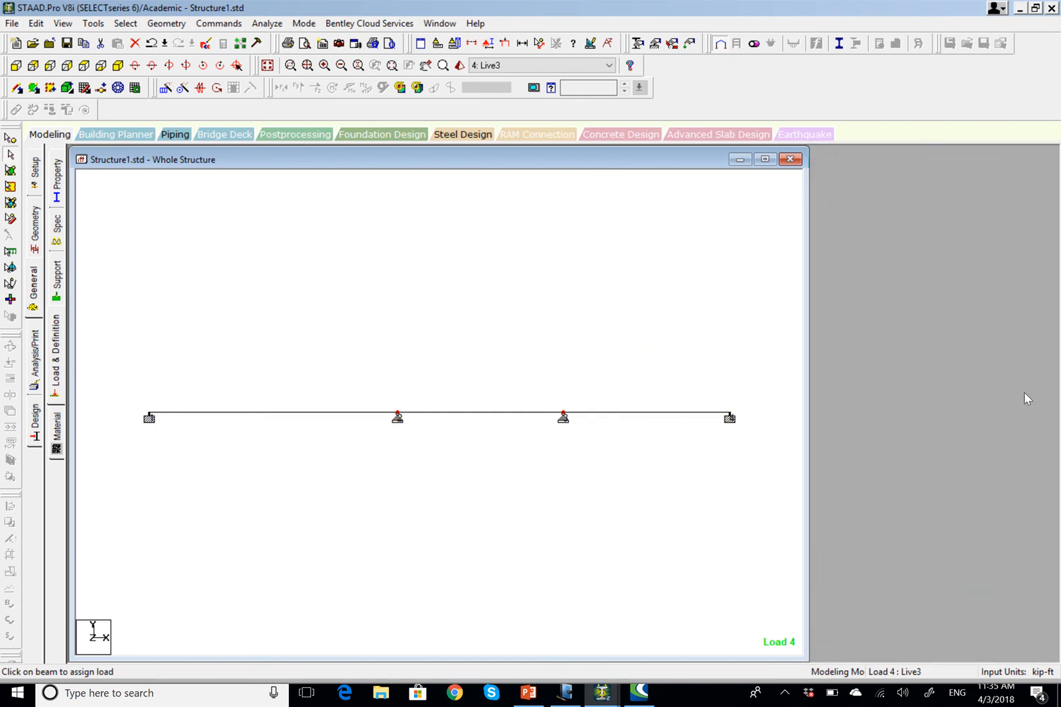
- Open the load definitions and expand the Dead, Live1, Live2 and Live3 cases to review their member loads
click(58, 362)
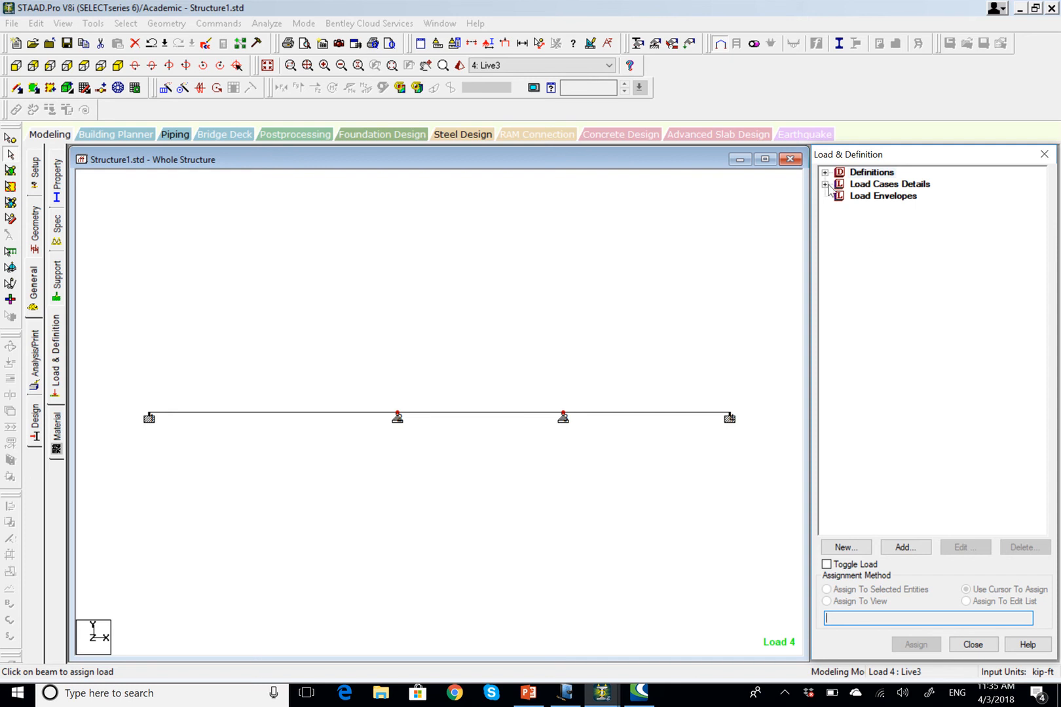
click(825, 185)
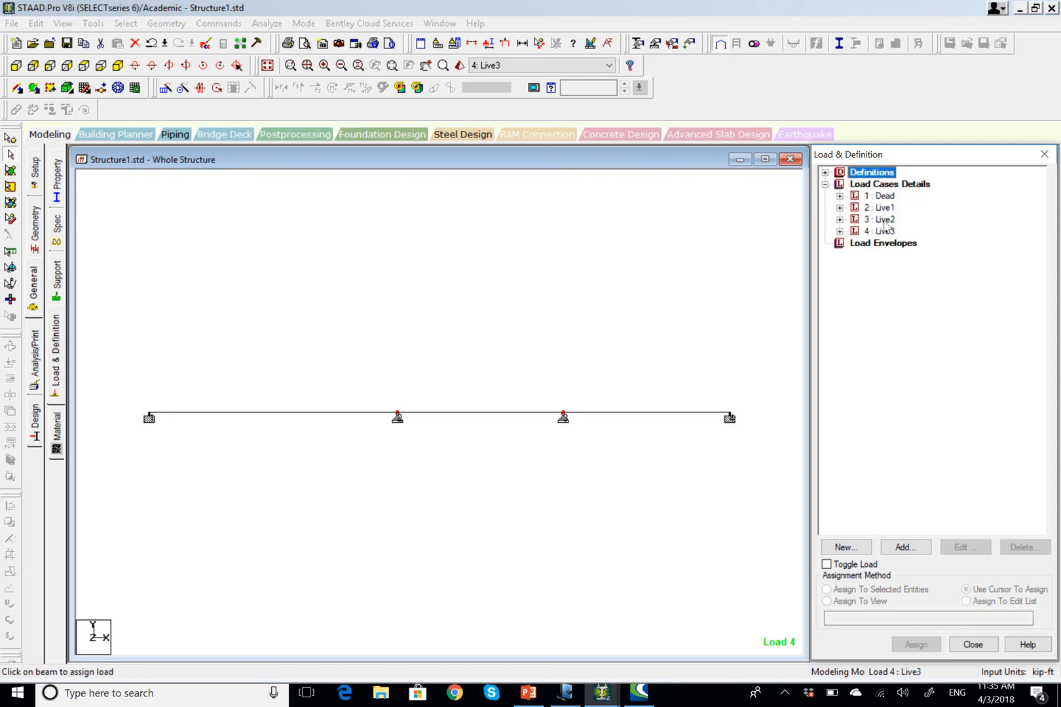
click(839, 196)
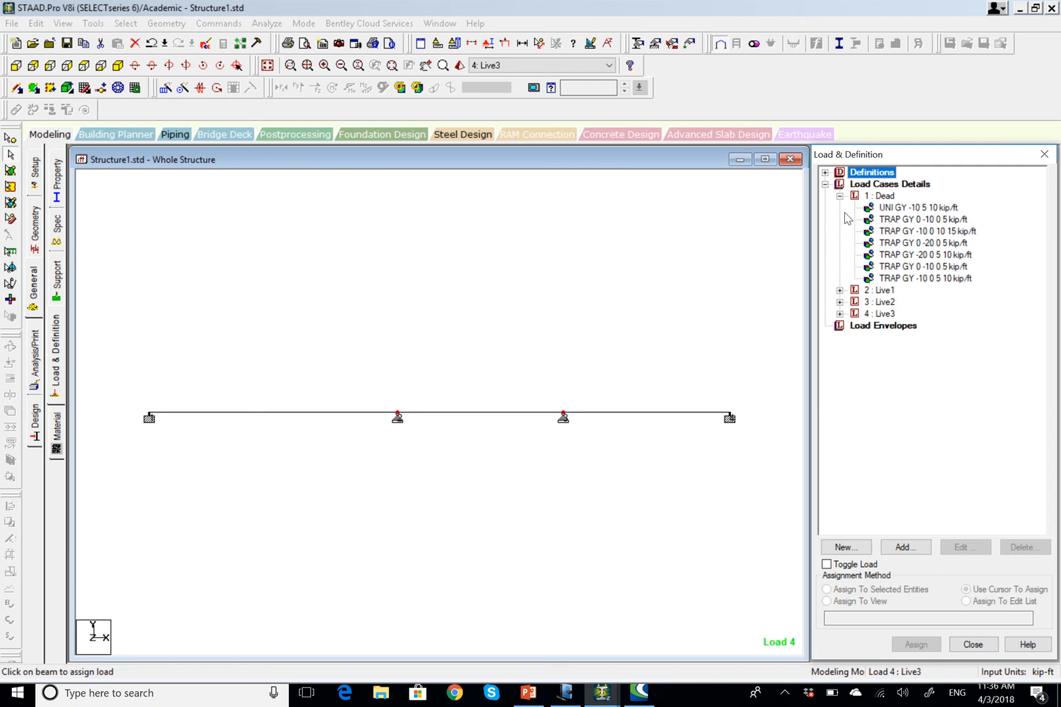
click(839, 291)
click(840, 337)
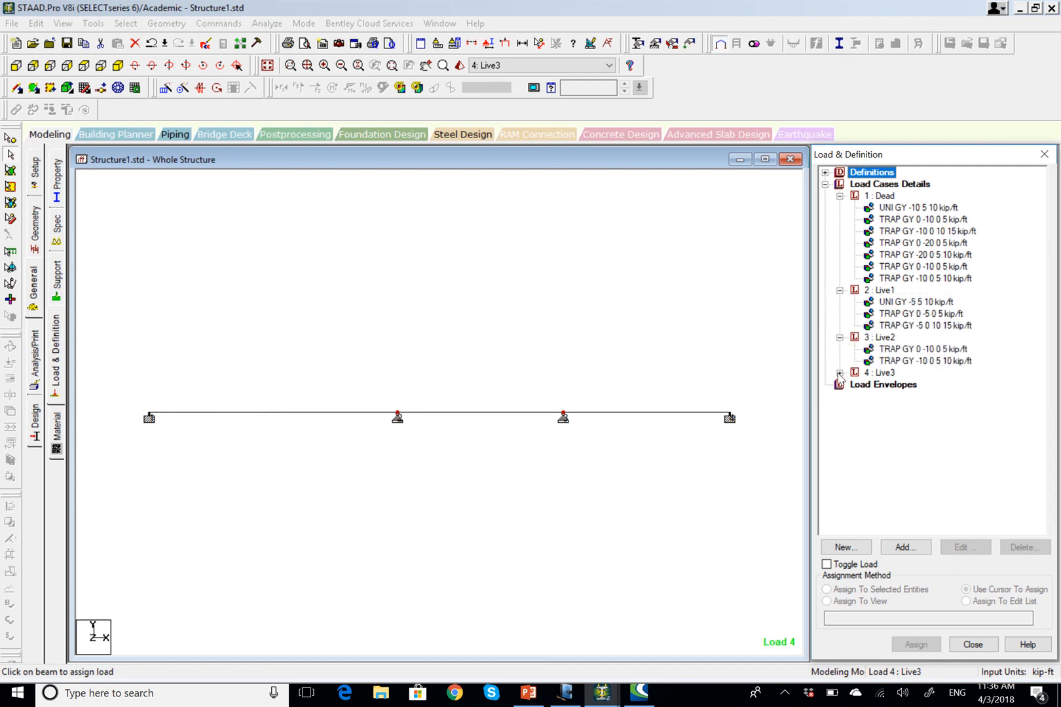
click(839, 373)
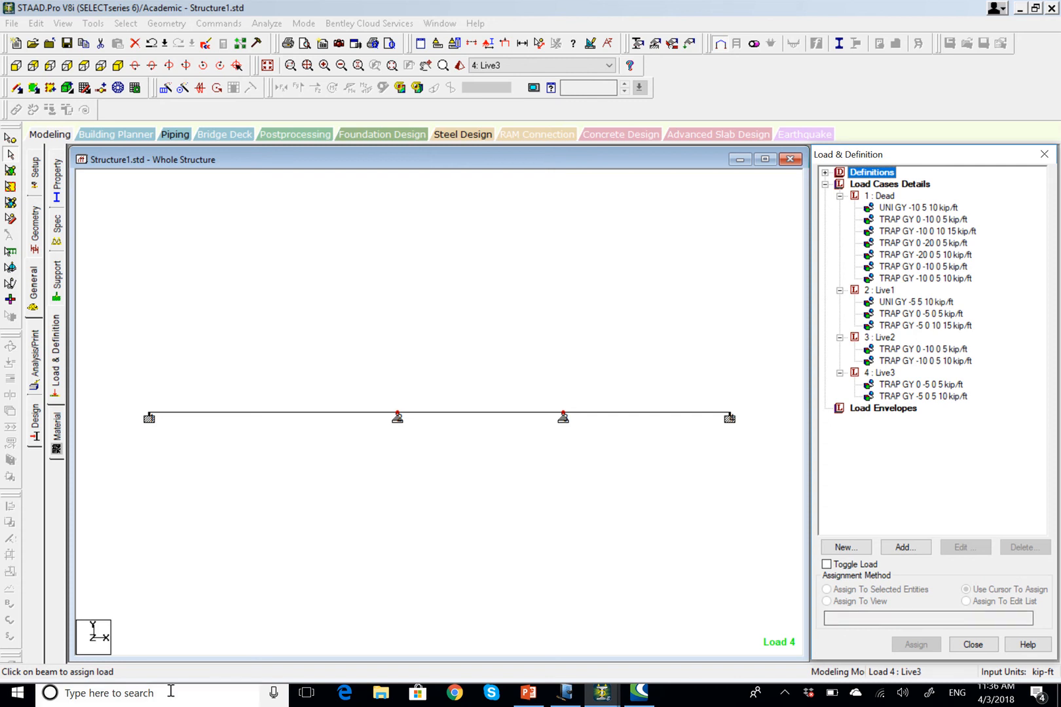
- Switch to the Windows Journal sketch and review the four live load patterns for the three spans
click(564, 694)
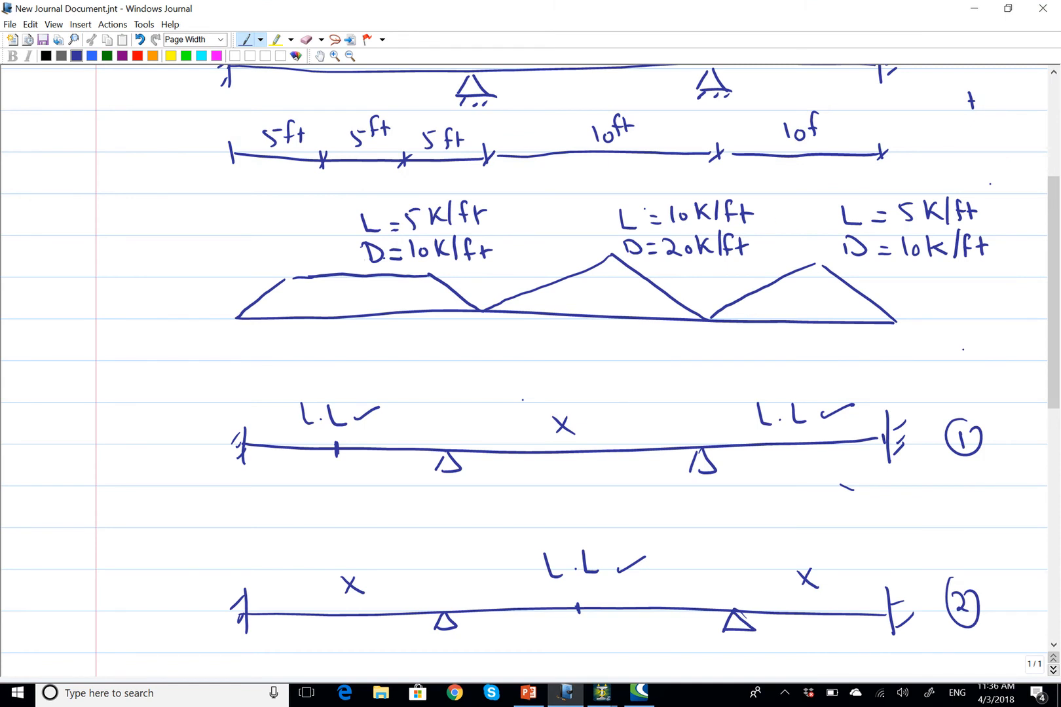
scroll(524, 367, down, 3)
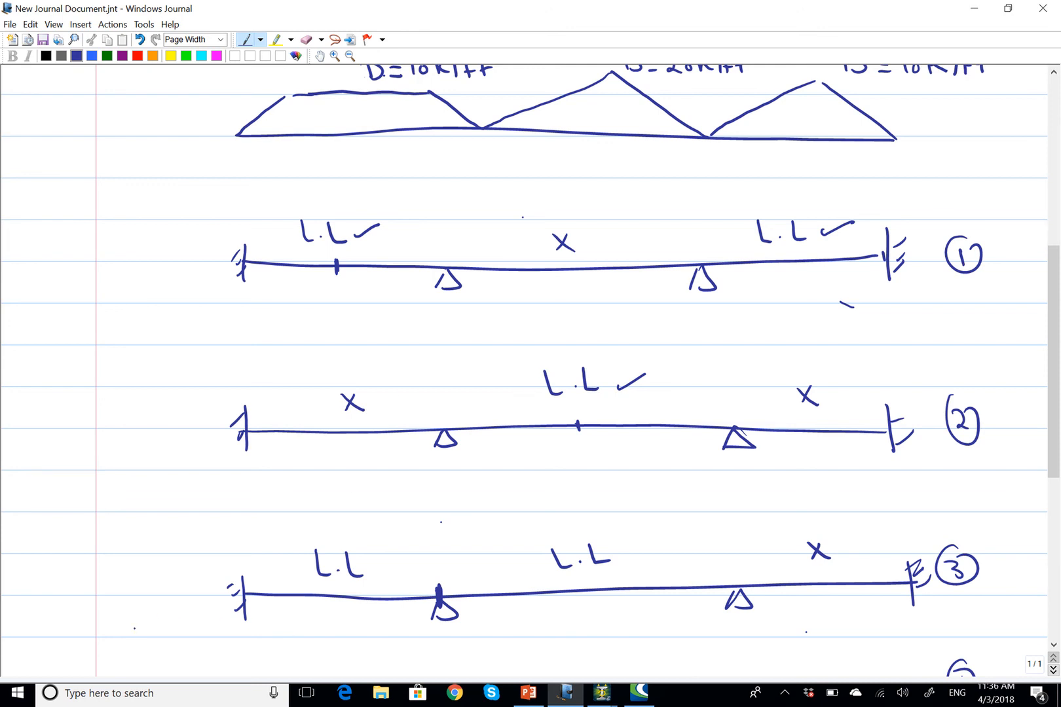
scroll(524, 366, down, 3)
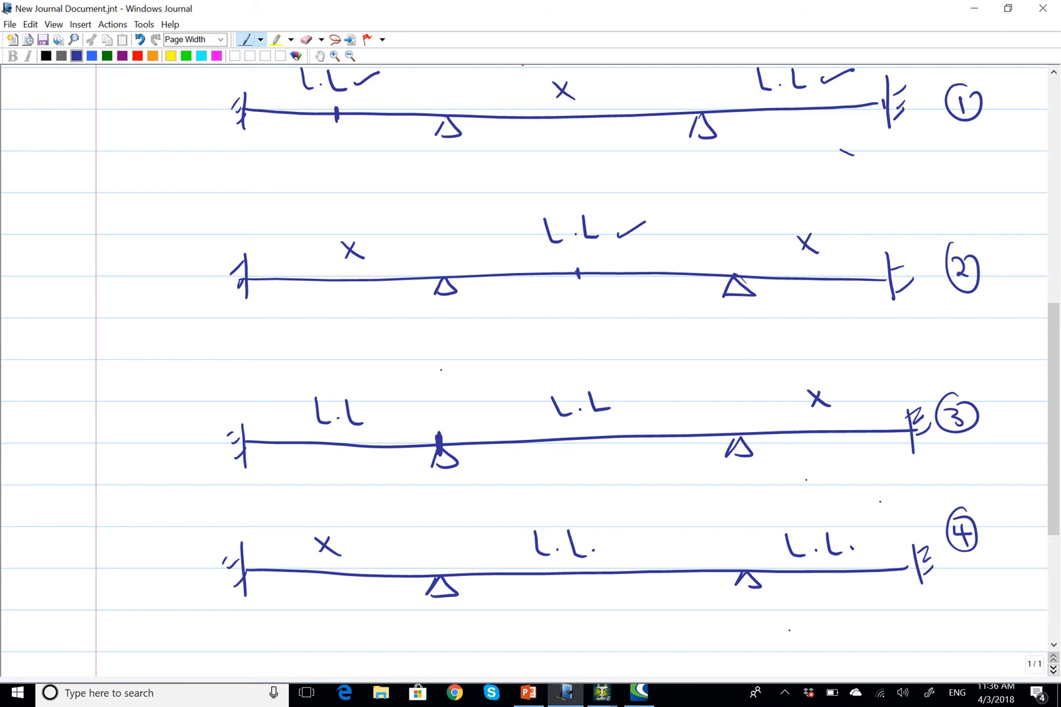
scroll(524, 367, up, 5)
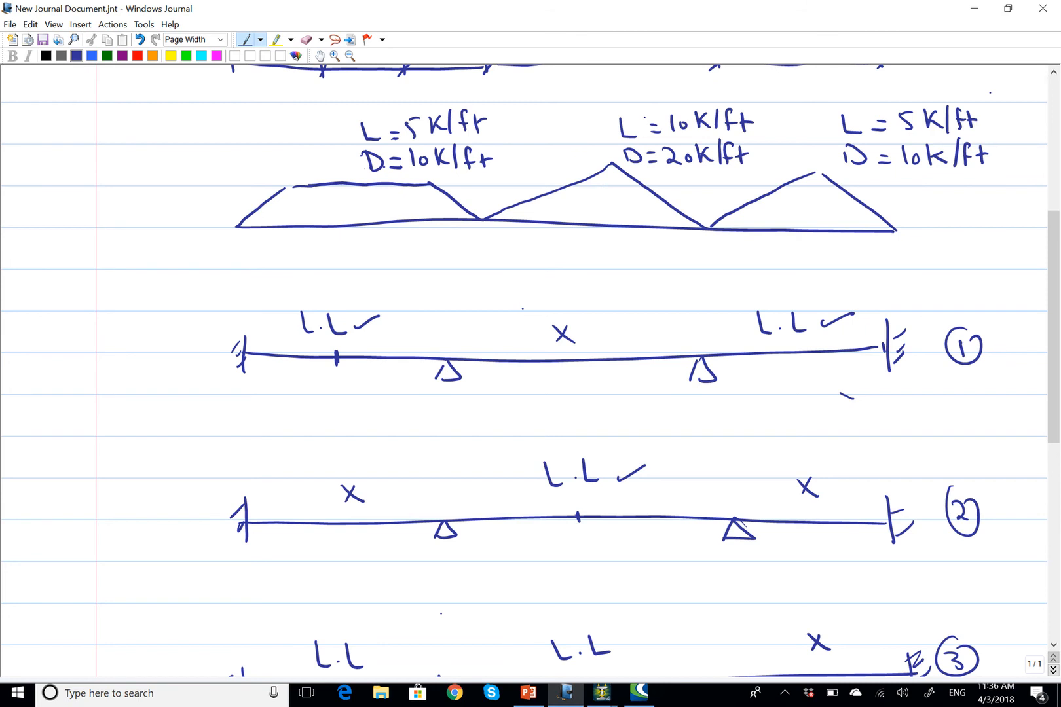
- Add a new page to the note and handwrite the heading "ASCE 7 load combinations:-" at its top
drag(1054, 305, 1056, 504)
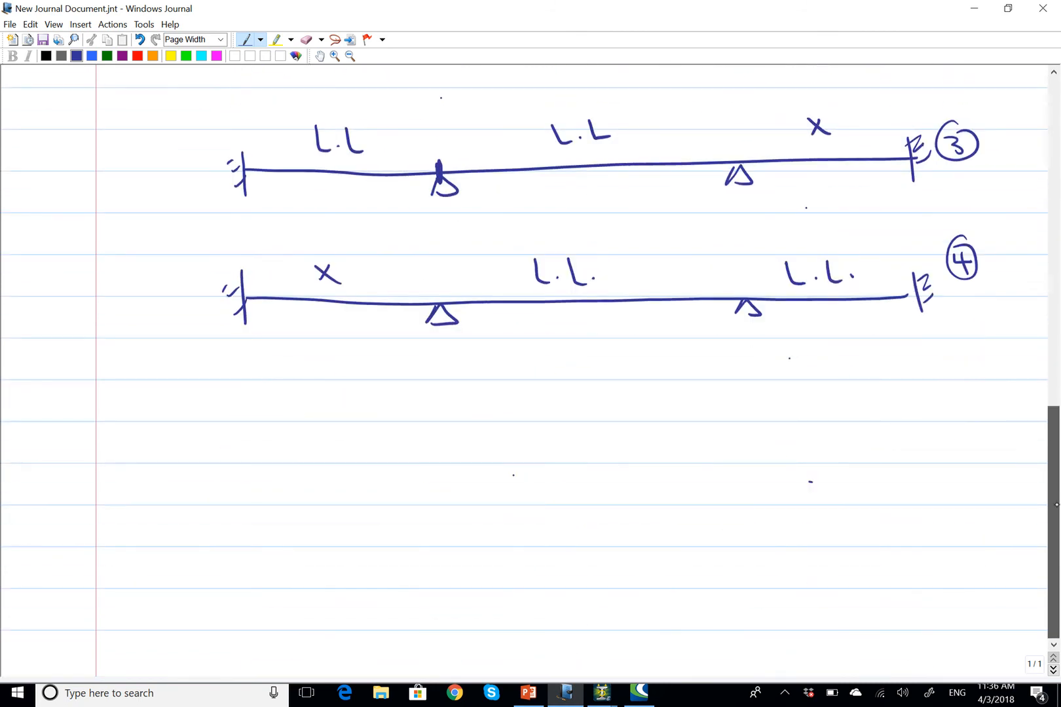
click(1053, 645)
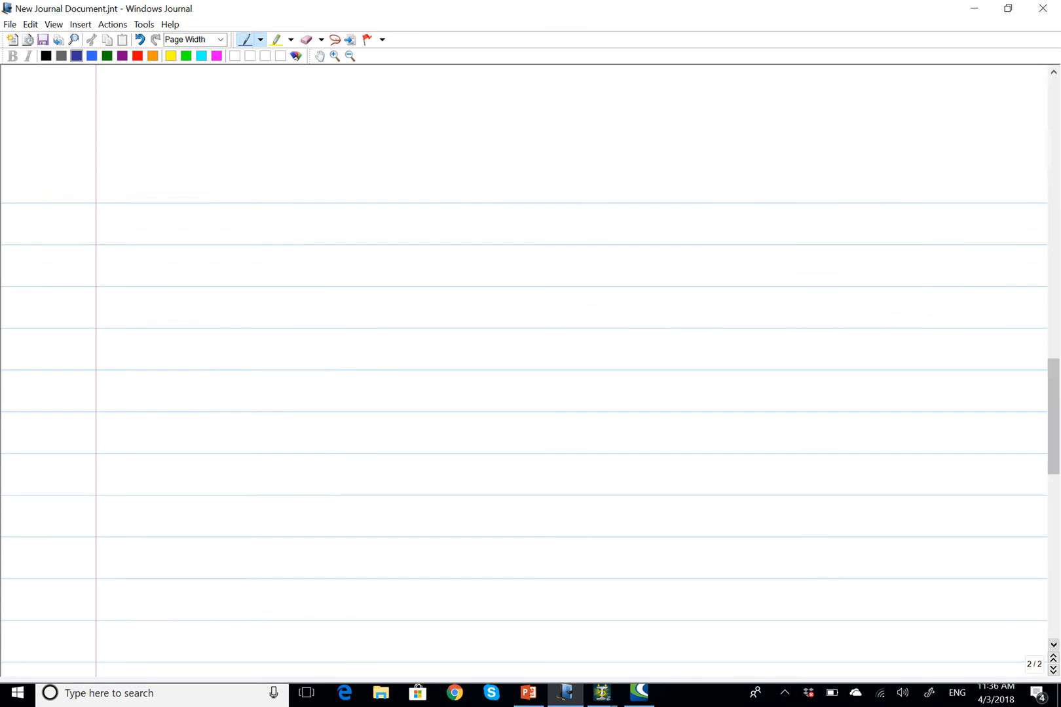
mouse_move(1055, 383)
mouse_down()
mouse_move(1056, 403)
mouse_move(1056, 382)
mouse_up()
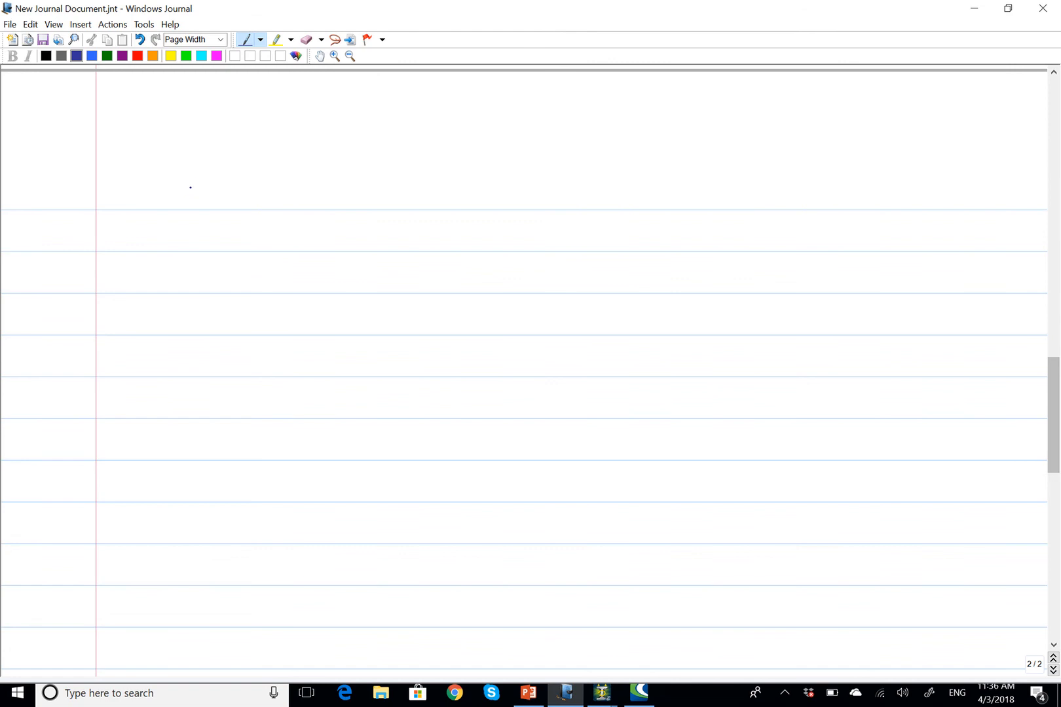
mouse_move(190, 185)
mouse_down()
mouse_move(225, 213)
mouse_move(283, 211)
mouse_up()
drag(384, 177, 389, 208)
mouse_move(404, 198)
mouse_down()
mouse_move(404, 208)
mouse_move(460, 212)
mouse_move(521, 202)
mouse_up()
mouse_move(529, 200)
mouse_down()
mouse_move(544, 210)
mouse_move(651, 212)
mouse_up()
mouse_move(655, 178)
mouse_down()
mouse_move(663, 212)
mouse_move(682, 209)
mouse_up()
mouse_move(698, 198)
mouse_down()
mouse_move(692, 206)
mouse_move(697, 196)
mouse_up()
drag(707, 209, 728, 211)
click(756, 196)
click(762, 214)
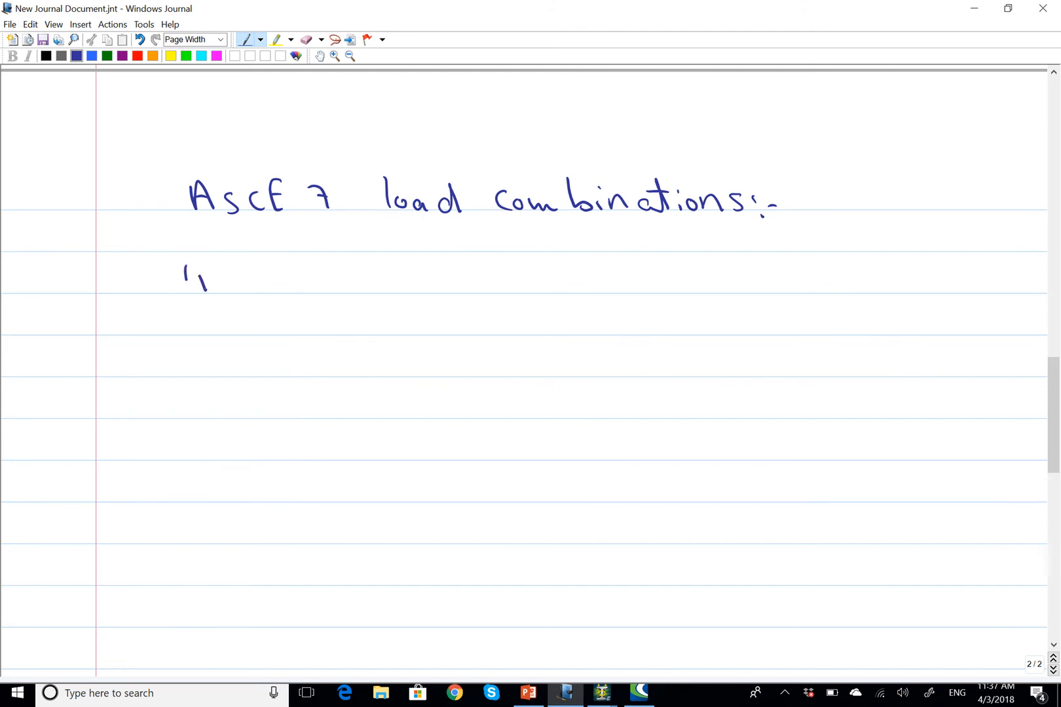
- Handwrite the first load combination under the heading as "(1) U = 1.4D"
drag(185, 276, 191, 298)
mouse_move(218, 265)
mouse_down()
mouse_move(221, 298)
mouse_move(294, 296)
mouse_up()
click(386, 292)
click(395, 283)
mouse_move(362, 270)
mouse_down()
mouse_move(374, 295)
mouse_move(414, 274)
mouse_move(403, 283)
mouse_move(430, 294)
mouse_up()
mouse_move(427, 269)
mouse_down()
mouse_move(444, 272)
mouse_move(435, 295)
mouse_up()
- Handwrite the second load combination below the first as "(2) U = 1.2D + 1.6L"
mouse_move(197, 320)
mouse_down()
mouse_move(213, 333)
mouse_move(188, 348)
mouse_up()
mouse_move(226, 309)
mouse_down()
mouse_move(237, 347)
mouse_move(282, 320)
mouse_up()
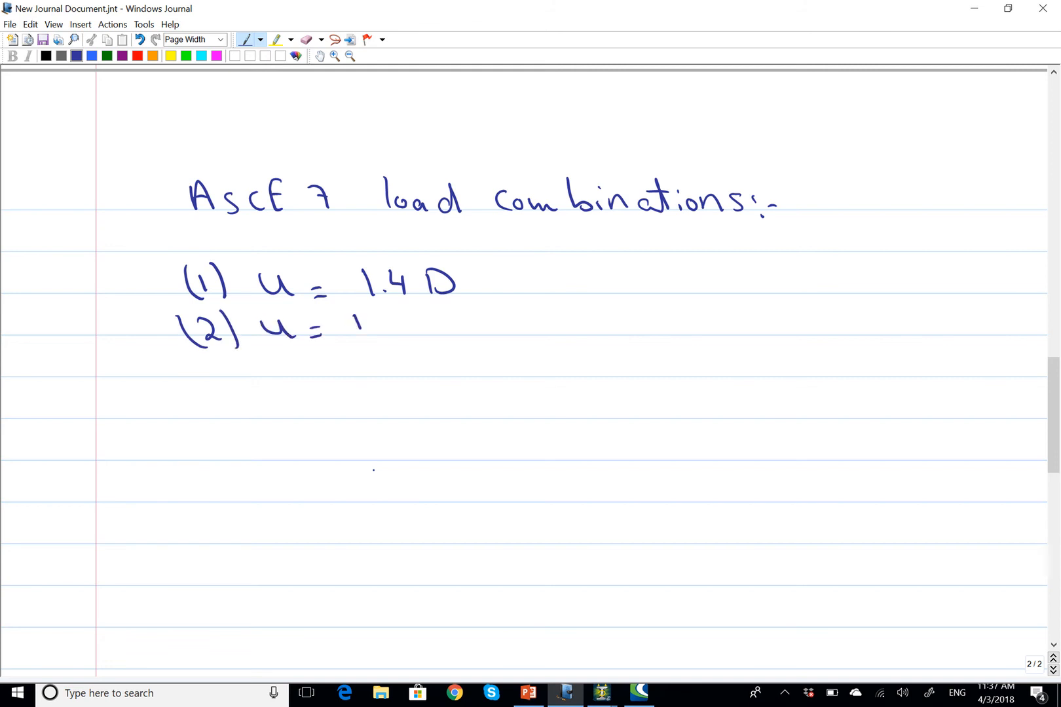
drag(422, 315, 423, 333)
mouse_move(423, 312)
mouse_down()
mouse_move(427, 334)
mouse_move(485, 334)
mouse_up()
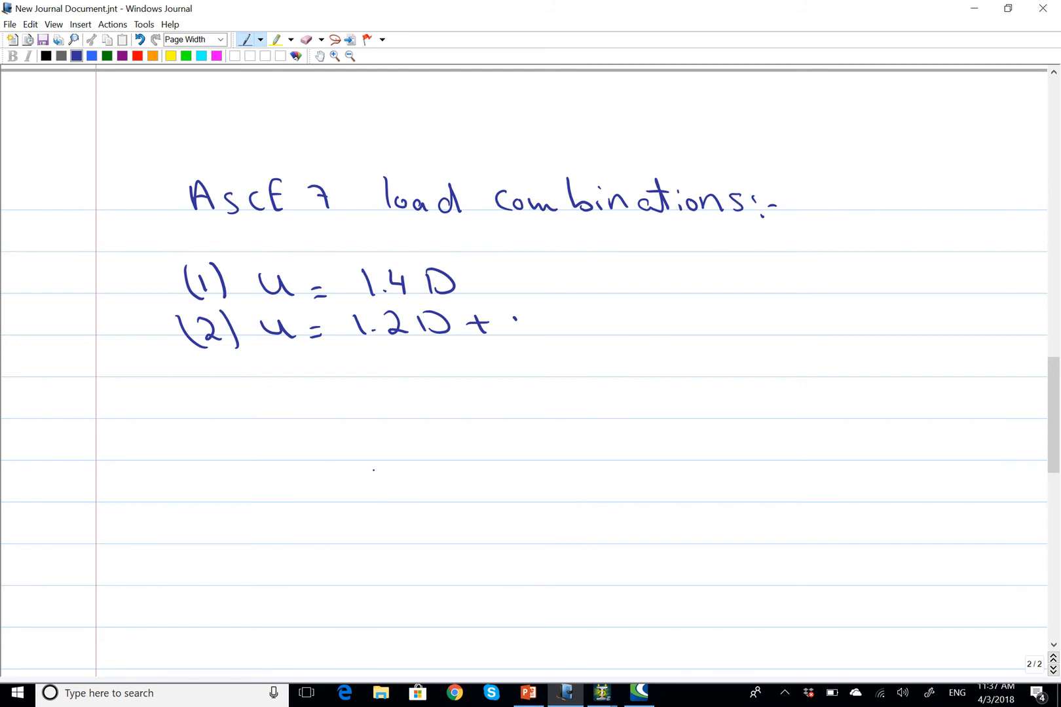
drag(545, 307, 552, 326)
mouse_move(567, 309)
mouse_down()
mouse_move(567, 325)
mouse_move(586, 336)
mouse_up()
- Handwrite the third load combination on the next line as "(3) U = 1.2D + L"
drag(199, 349, 203, 382)
mouse_move(226, 351)
mouse_down()
mouse_move(229, 381)
mouse_move(298, 377)
mouse_up()
drag(314, 376, 324, 377)
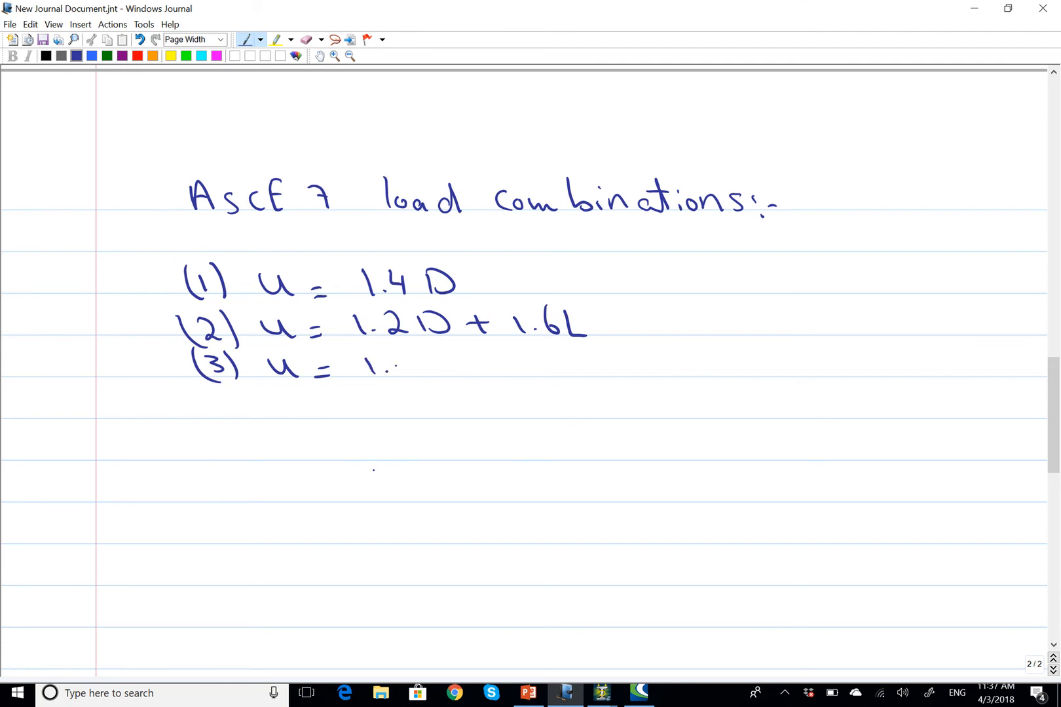
mouse_move(398, 357)
mouse_down()
mouse_move(419, 374)
mouse_move(437, 358)
mouse_move(438, 380)
mouse_up()
drag(473, 368, 559, 377)
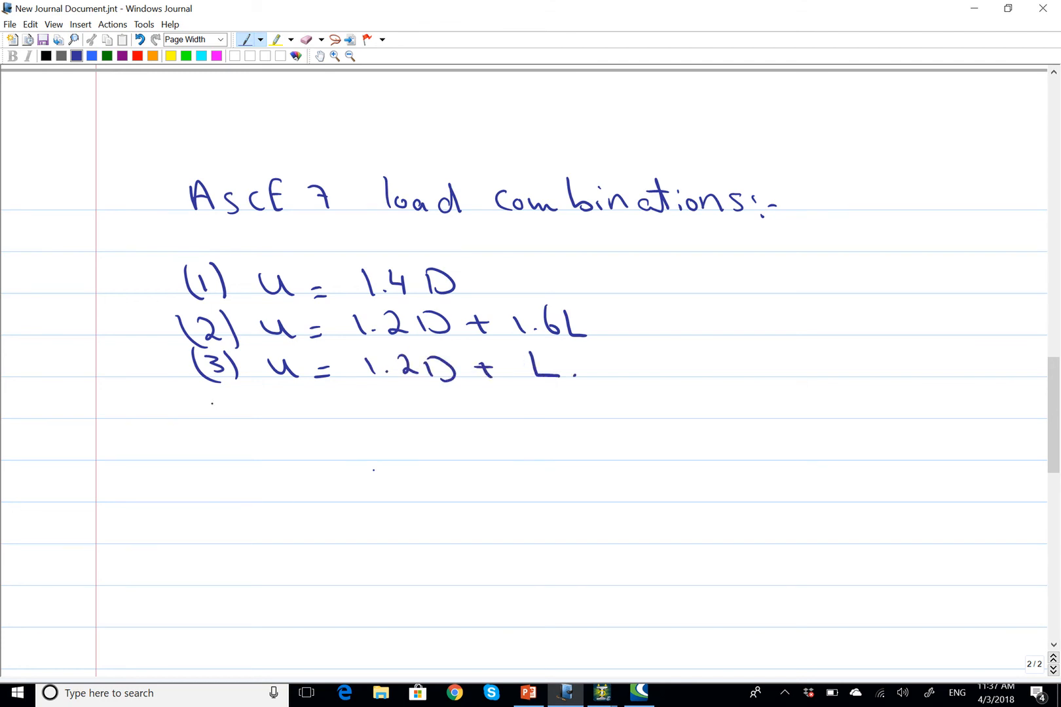
- Handwrite the fourth combination as "(4) U = 1.2D + 1.0W + L" and draw a box around combinations (1) and (2)
drag(210, 395, 228, 419)
mouse_move(211, 389)
mouse_down()
mouse_move(208, 422)
mouse_move(220, 425)
mouse_up()
click(250, 421)
mouse_move(233, 391)
mouse_down()
mouse_move(248, 426)
mouse_move(346, 414)
mouse_up()
mouse_move(333, 421)
mouse_down()
mouse_move(430, 425)
mouse_move(491, 411)
mouse_up()
click(391, 422)
mouse_move(483, 405)
mouse_down()
mouse_move(484, 422)
mouse_move(580, 418)
mouse_move(588, 405)
mouse_move(617, 408)
mouse_move(611, 419)
mouse_up()
mouse_move(634, 394)
mouse_down()
mouse_move(634, 419)
mouse_move(658, 421)
mouse_up()
click(682, 420)
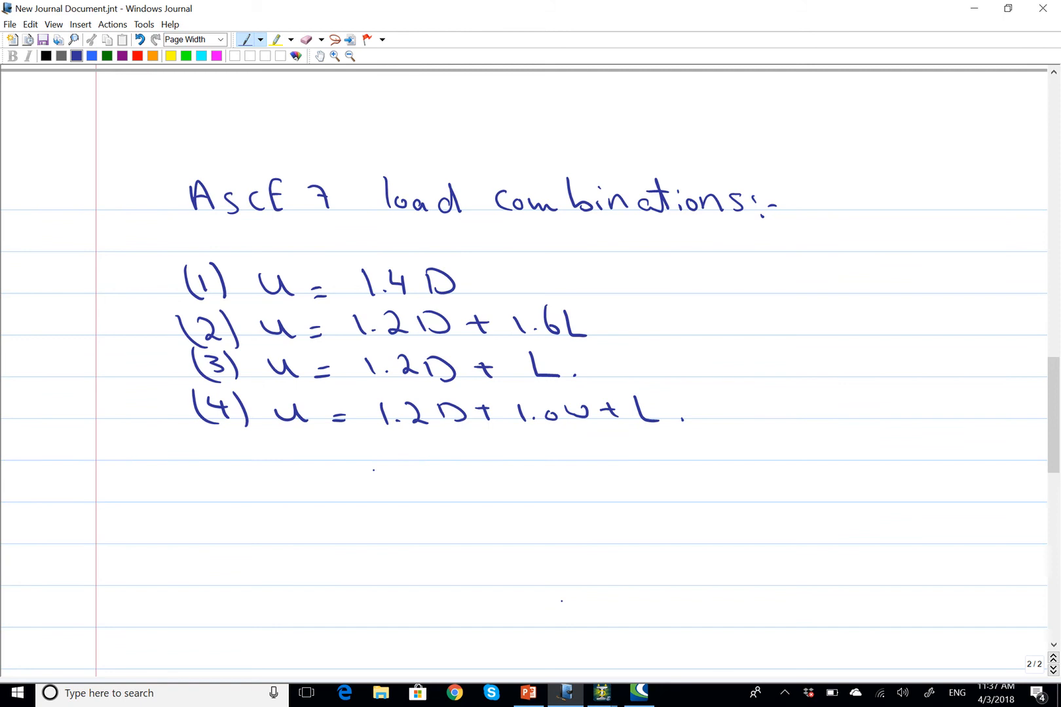
mouse_move(141, 245)
mouse_down()
mouse_move(428, 246)
mouse_move(630, 273)
mouse_move(595, 349)
mouse_move(154, 348)
mouse_move(145, 266)
mouse_up()
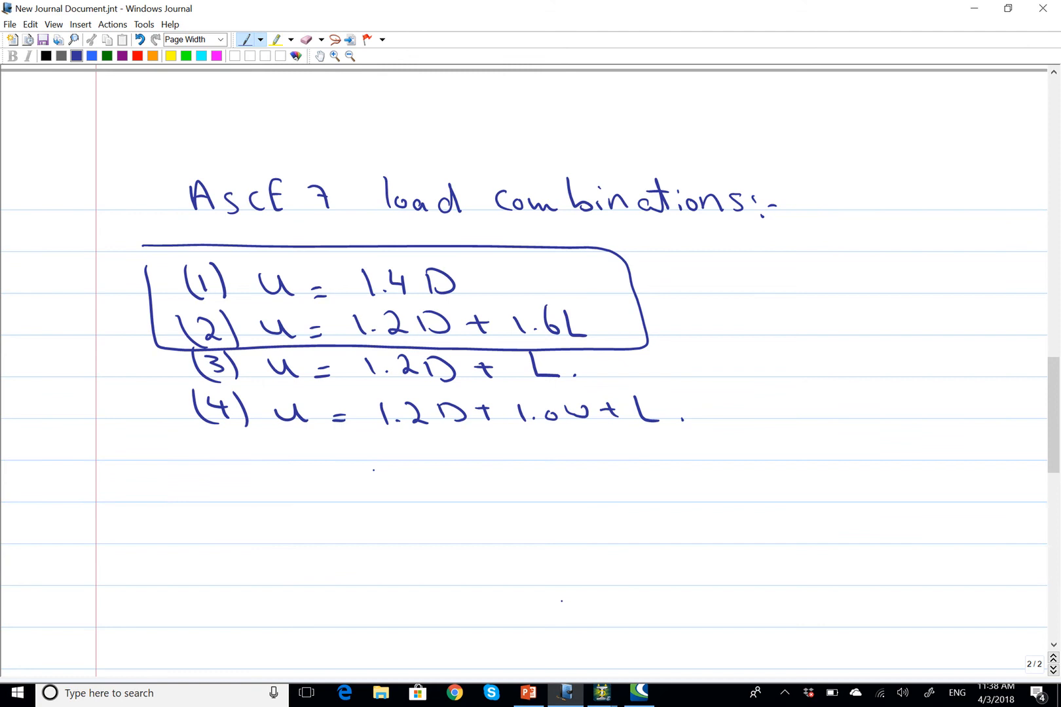
- Switch to the Structure1 model in STAAD.Pro and open the definition form for a new load combination
click(602, 692)
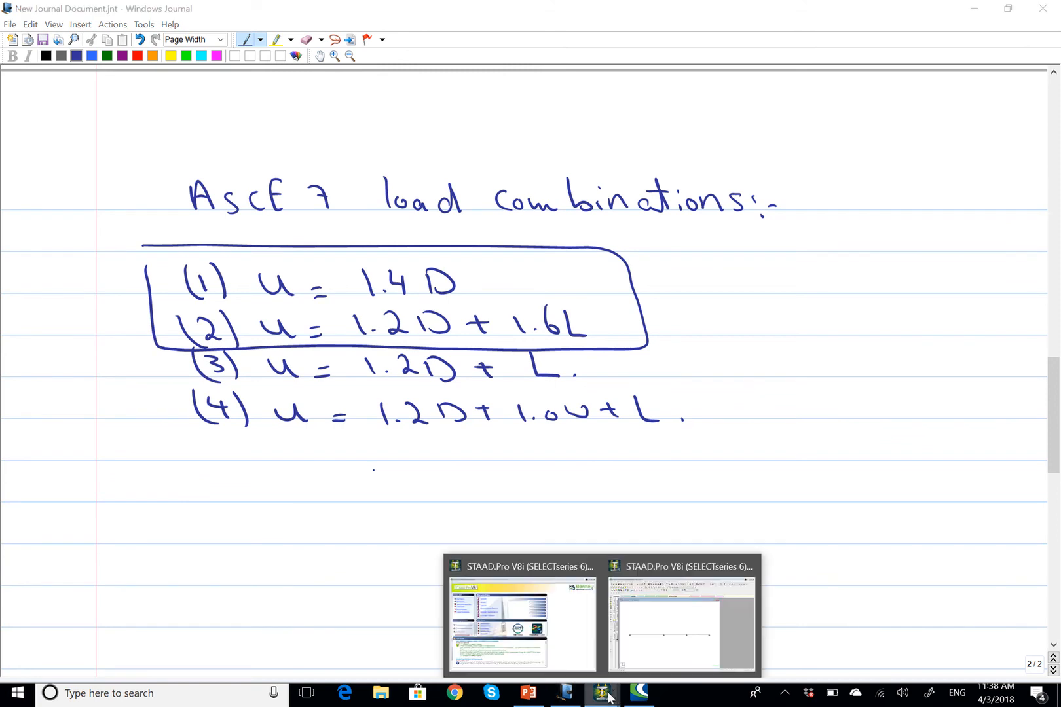
click(640, 657)
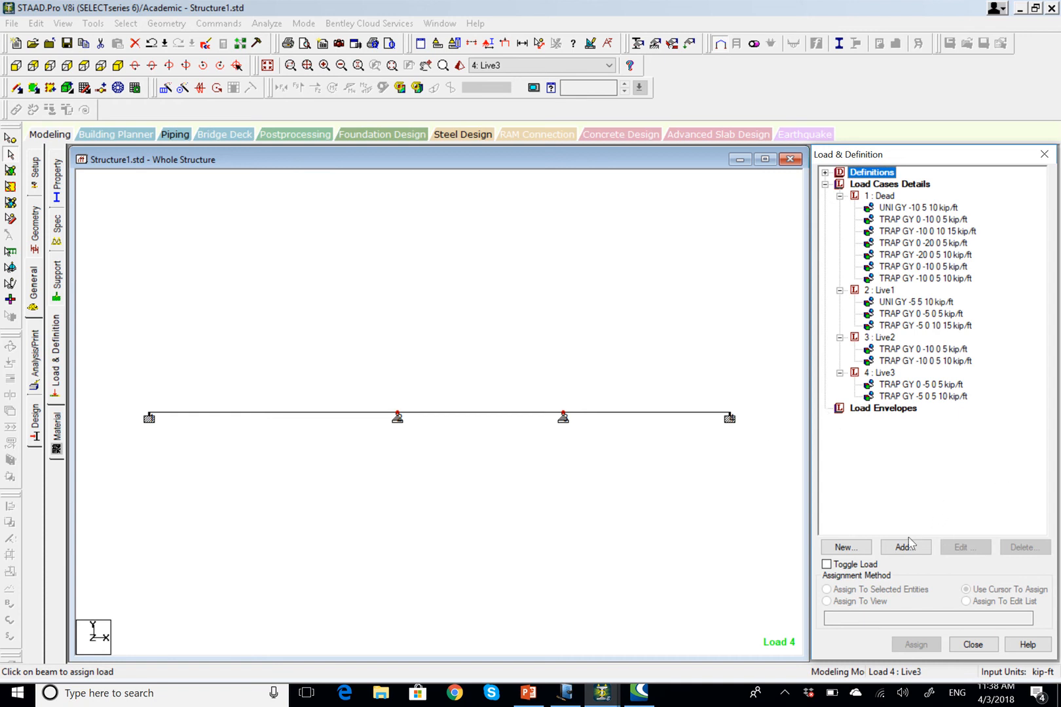
click(906, 546)
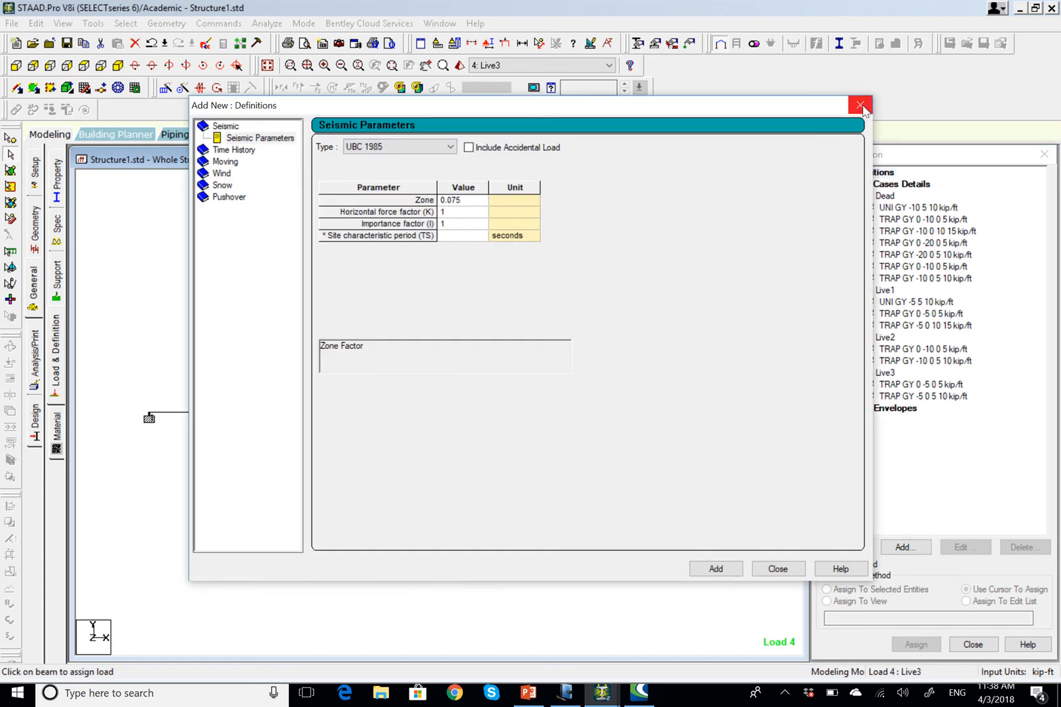
click(860, 105)
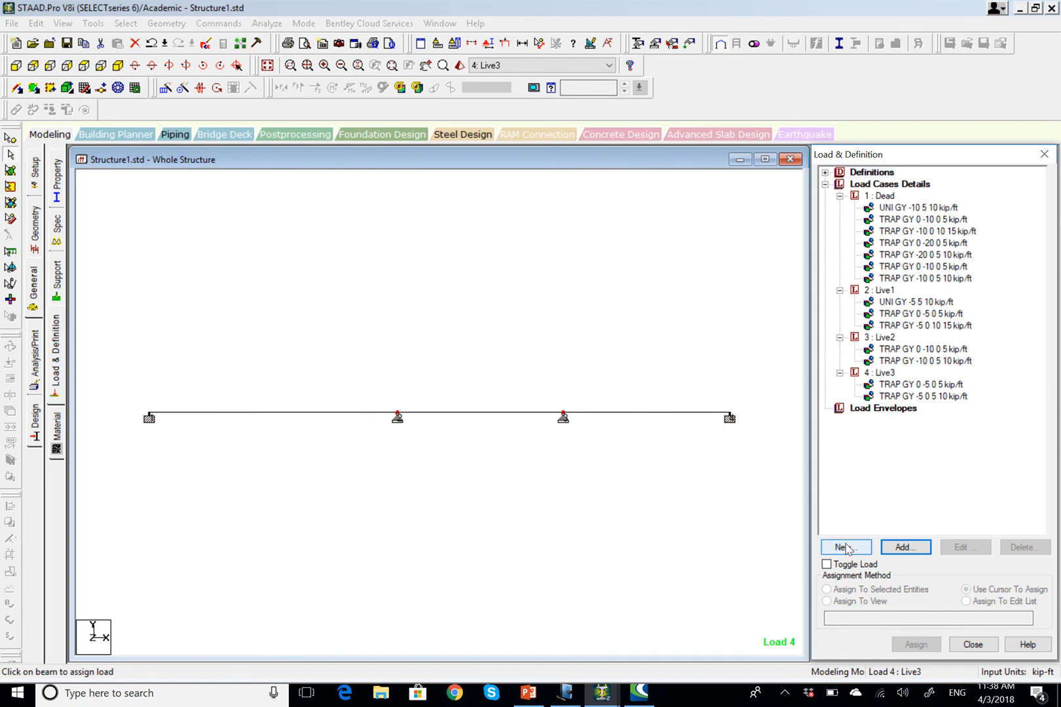
click(845, 548)
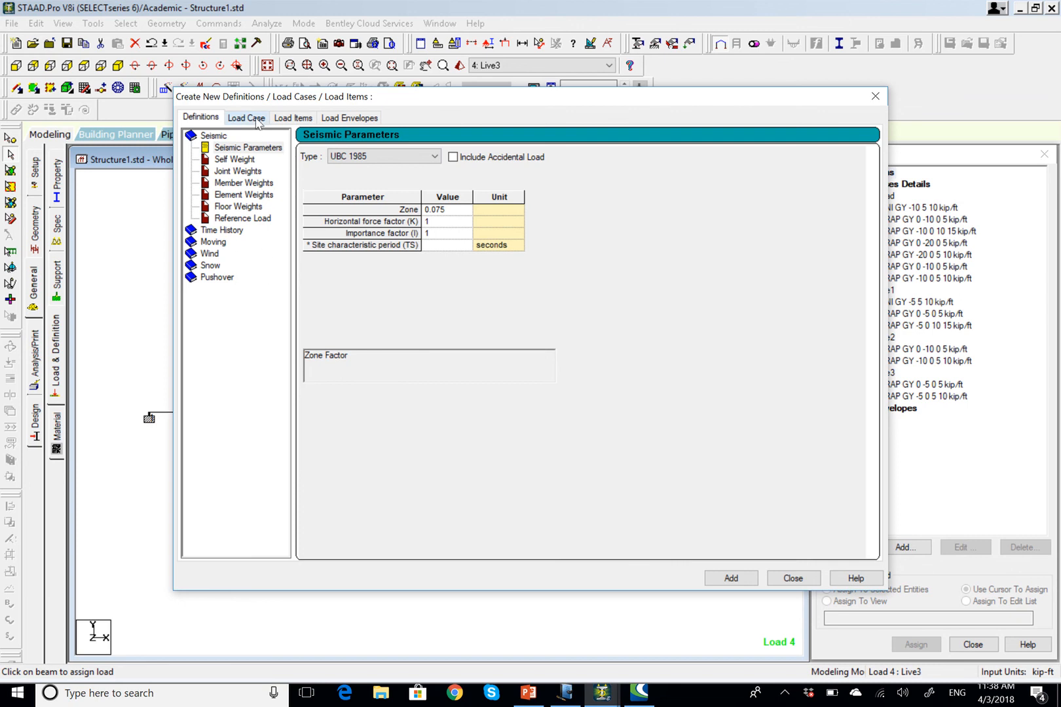
click(246, 117)
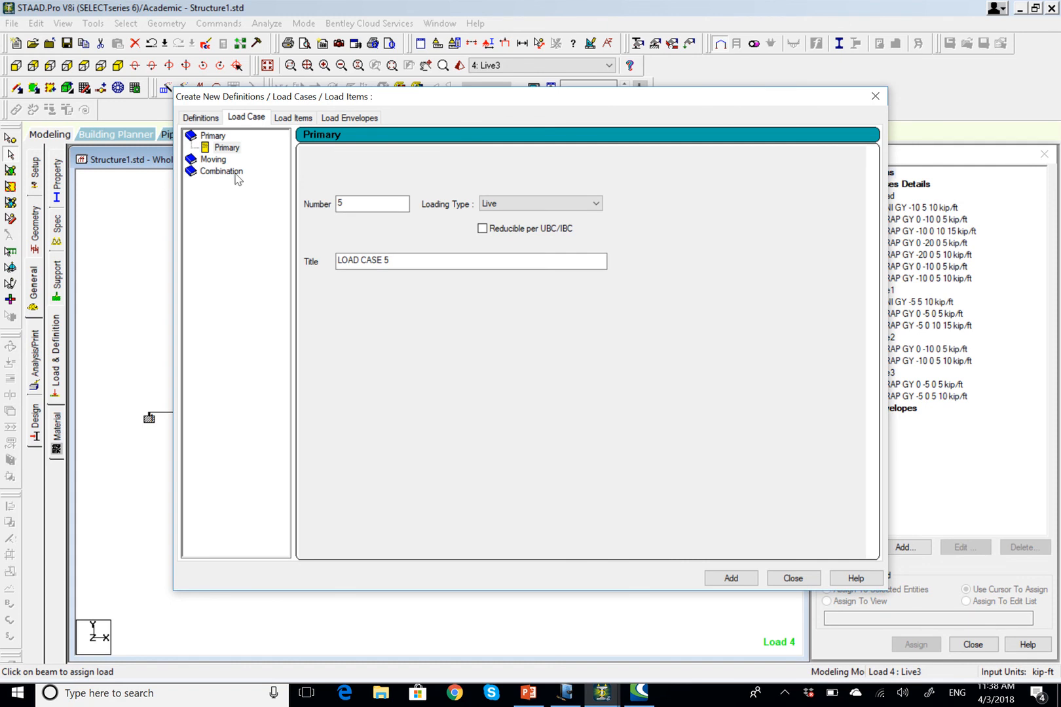
click(237, 175)
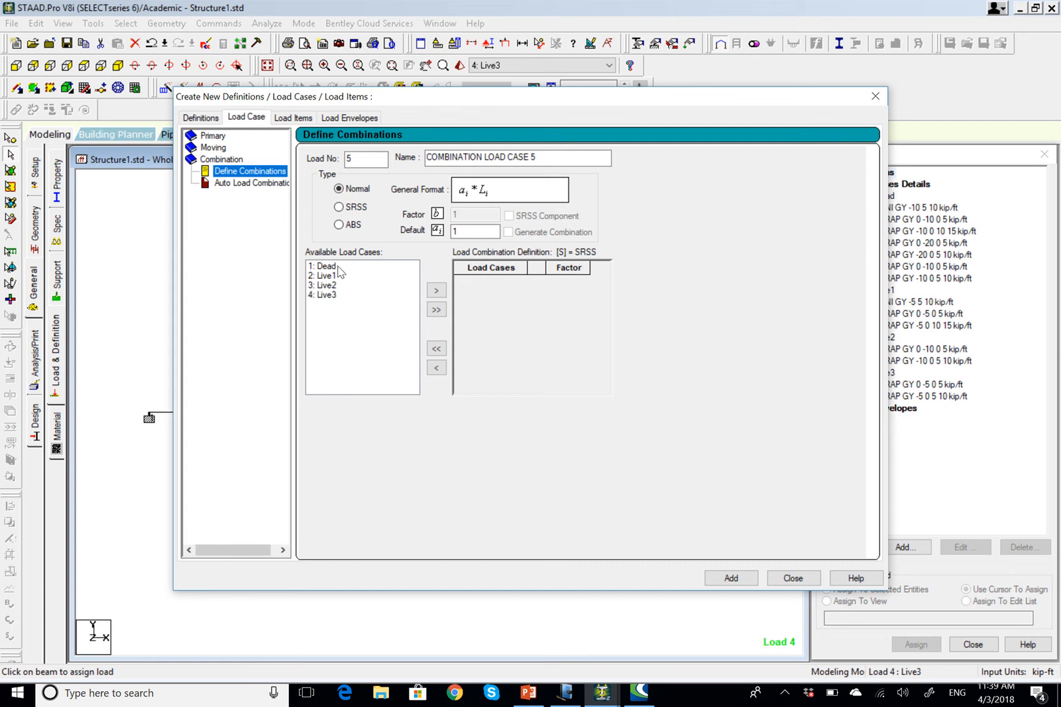
- Switch to Windows Journal and draw a check mark beside combination (1) U = 1.4D
click(567, 693)
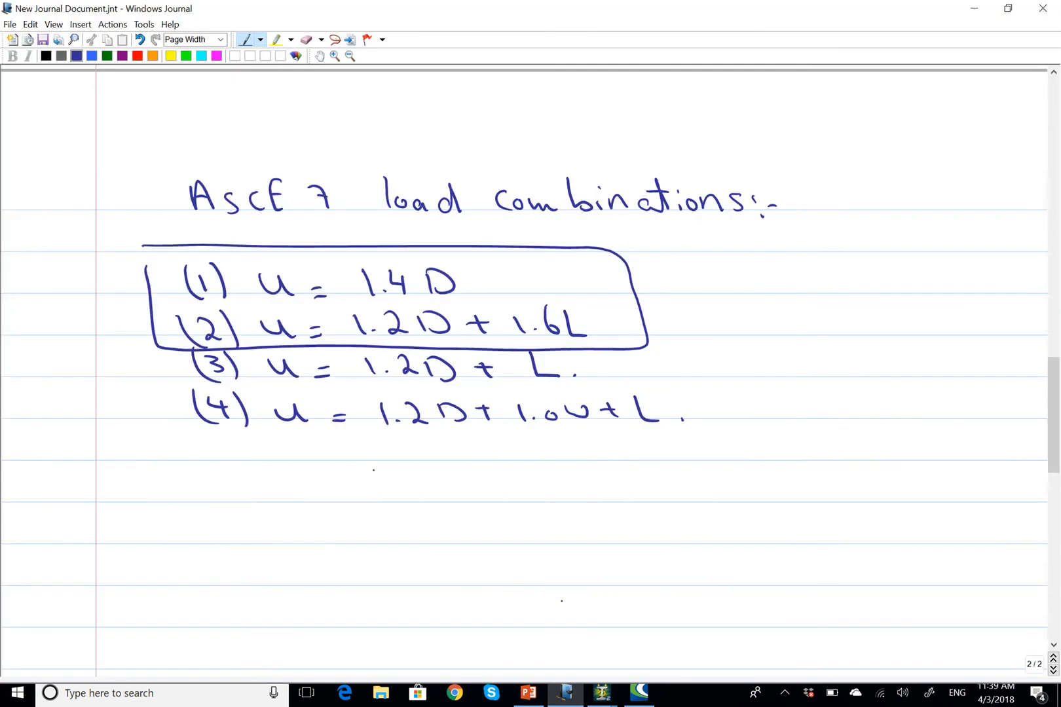
scroll(524, 367, up, 10)
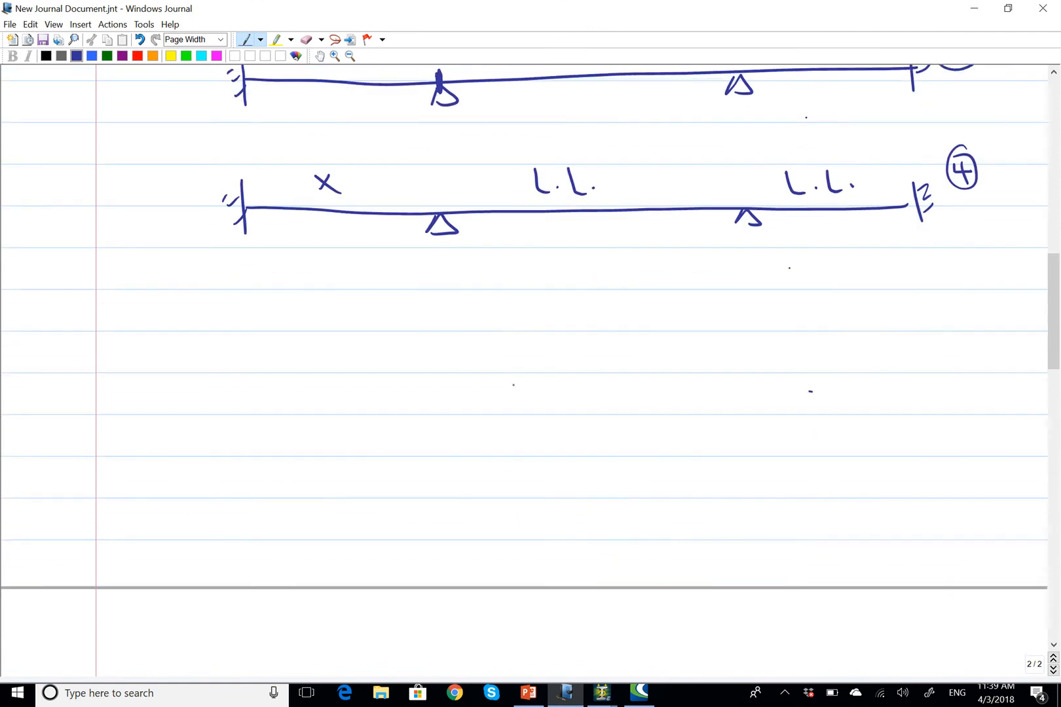
scroll(523, 366, down, 5)
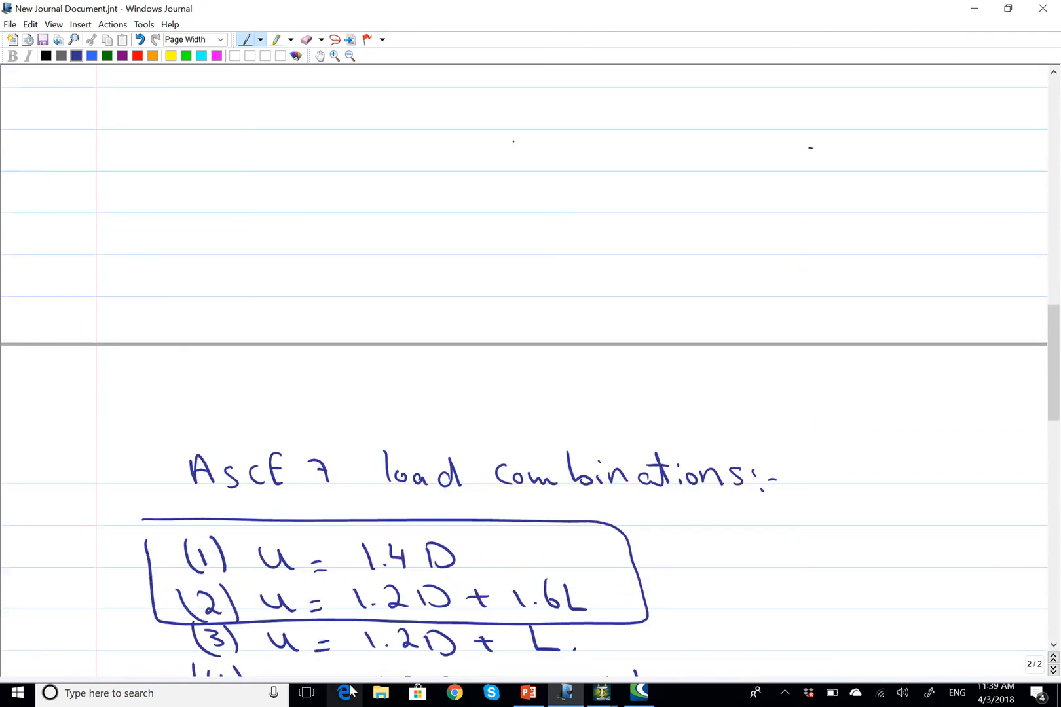
drag(483, 552, 524, 546)
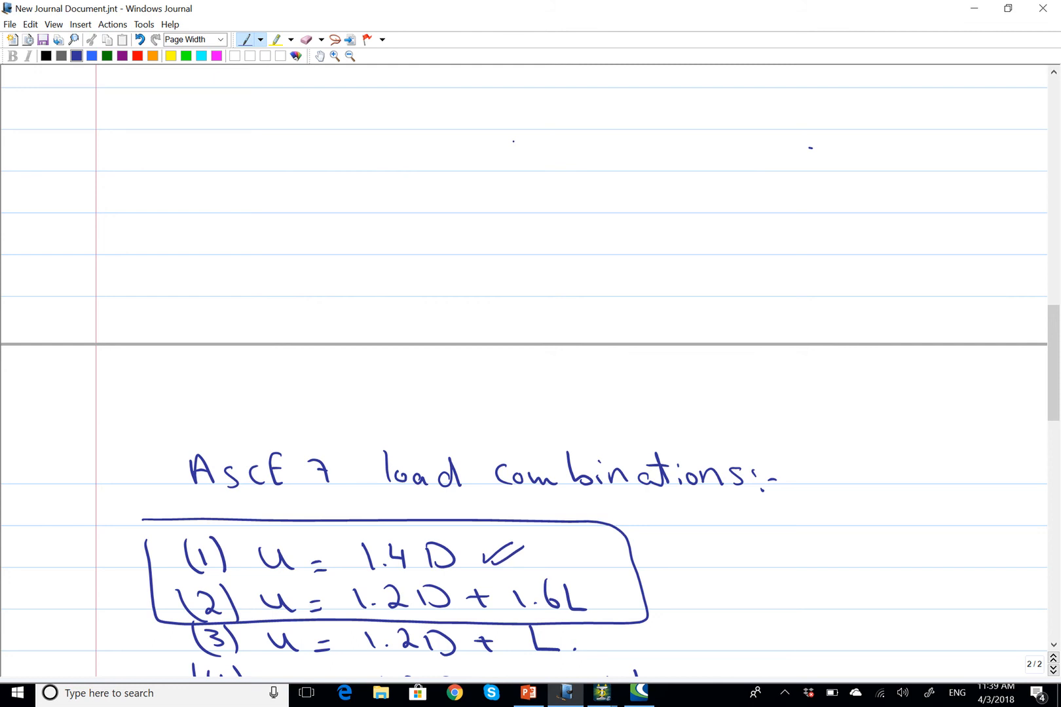
click(350, 535)
- Switch back to STAAD.Pro and add combination load case 5 containing the Dead load case with a factor of 1.4
mouse_move(601, 692)
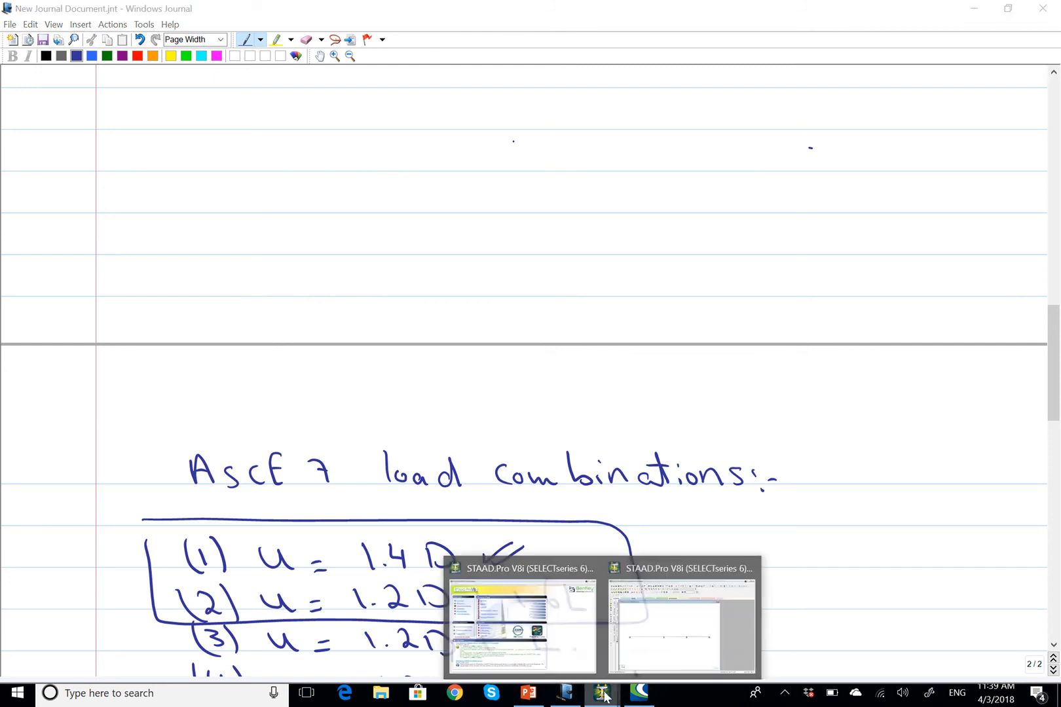
click(653, 645)
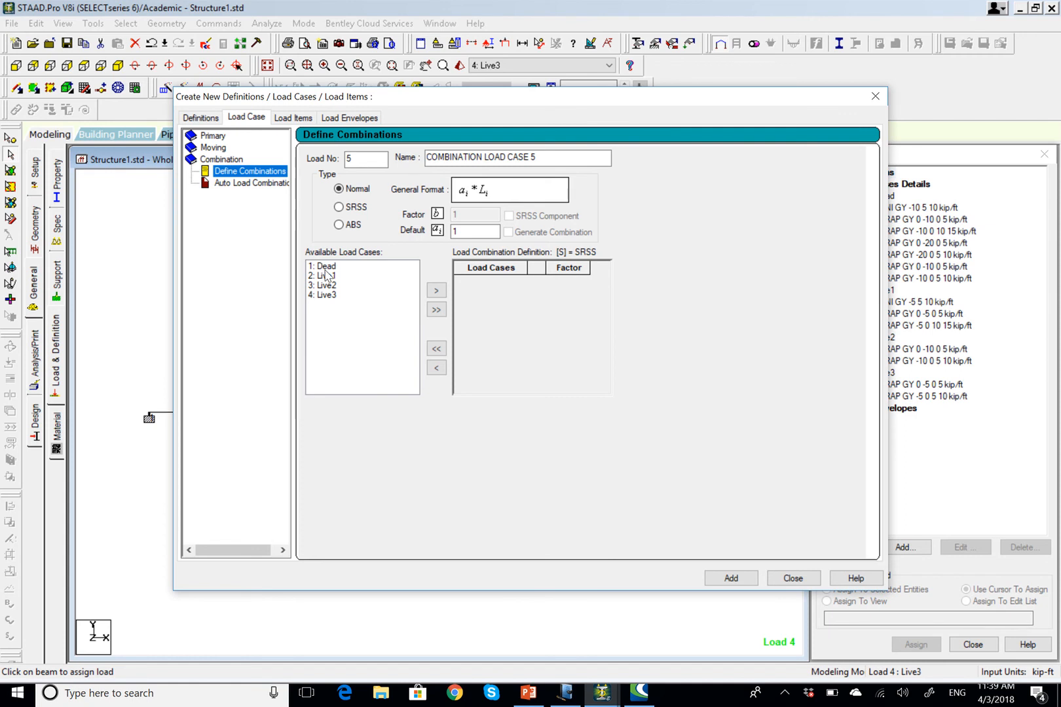
click(326, 266)
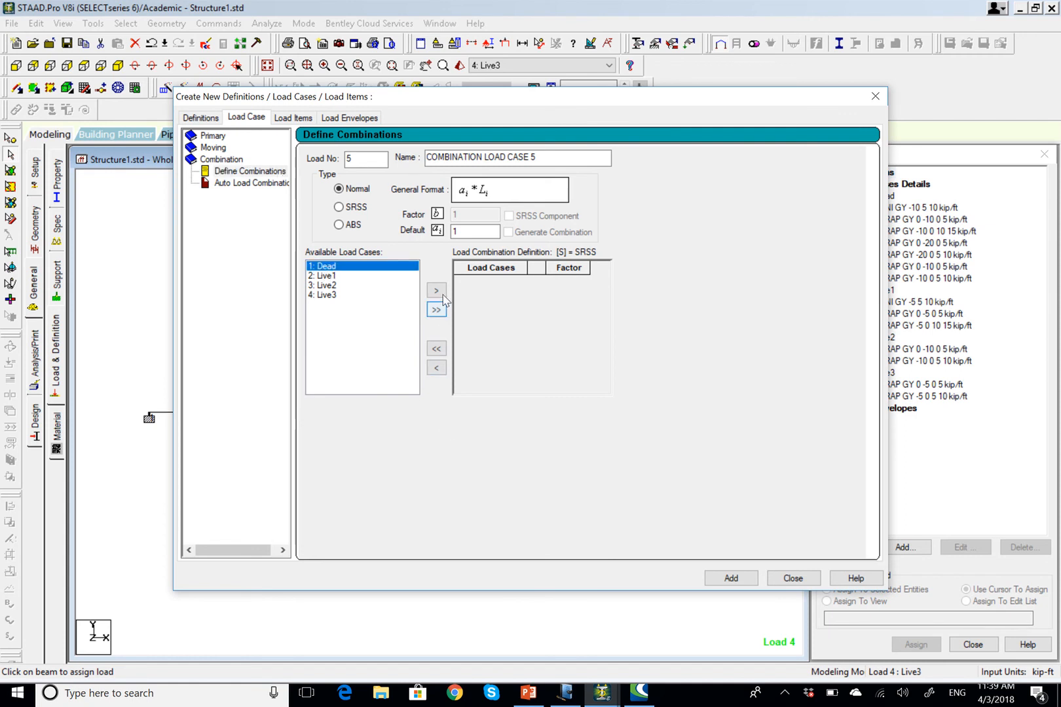
click(438, 291)
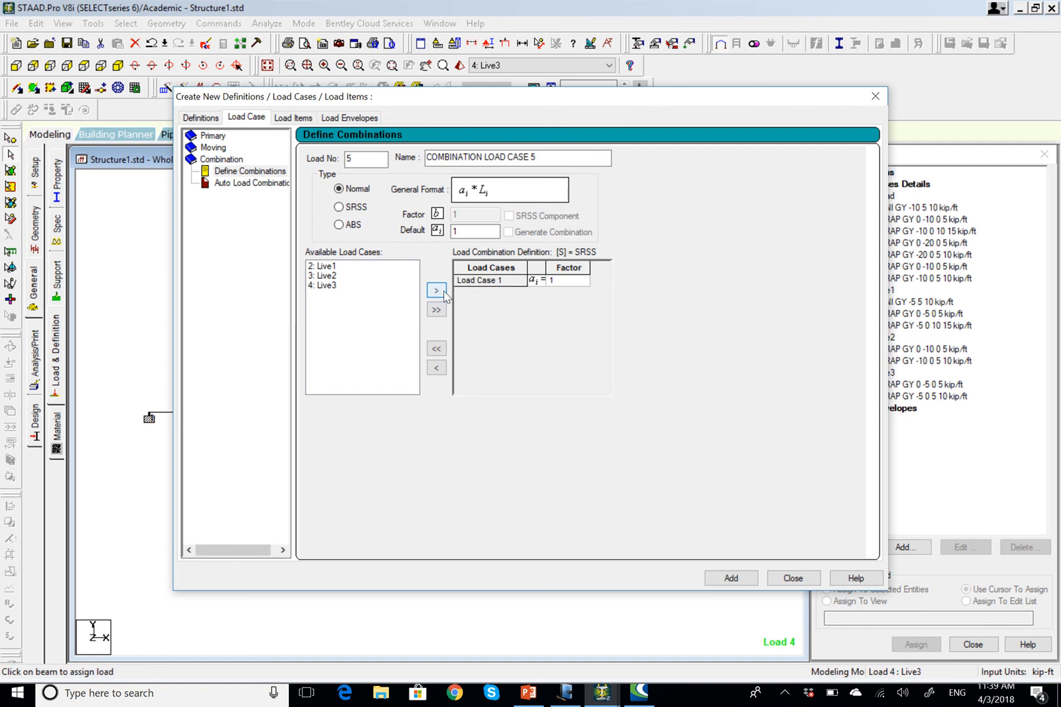
click(564, 283)
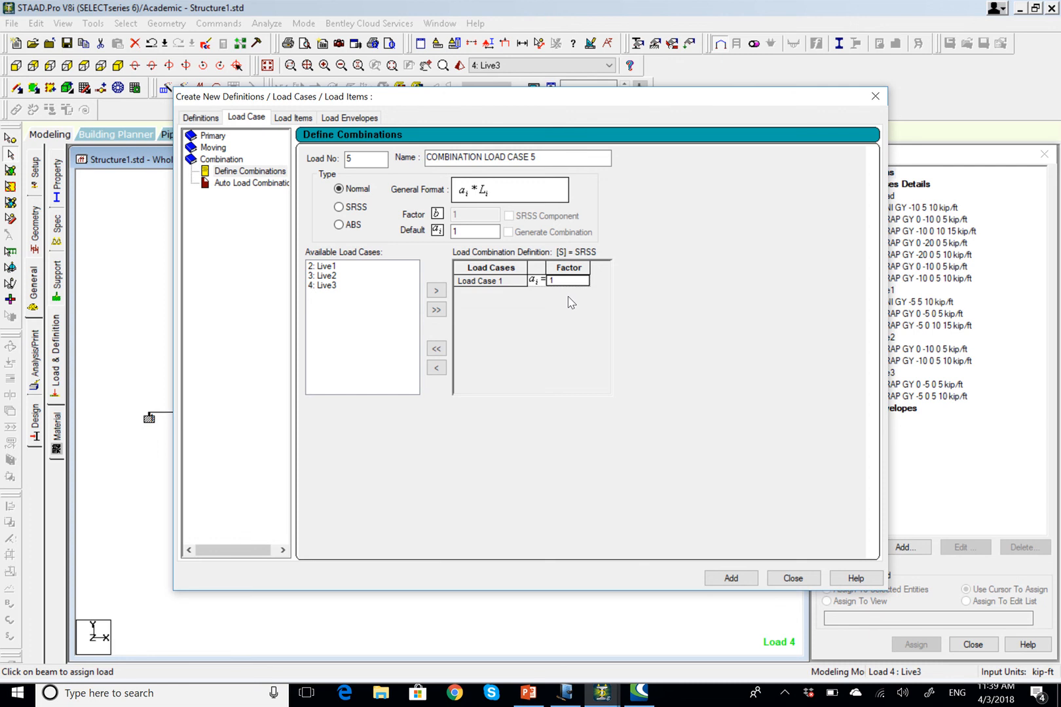
text(.4)
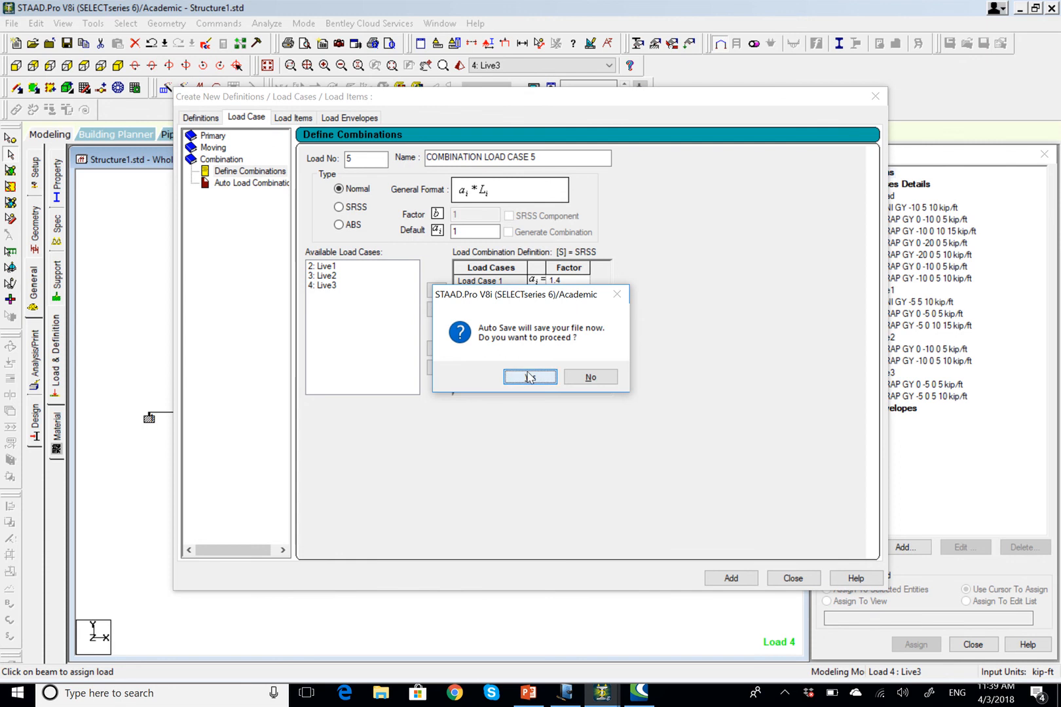
click(530, 377)
click(440, 365)
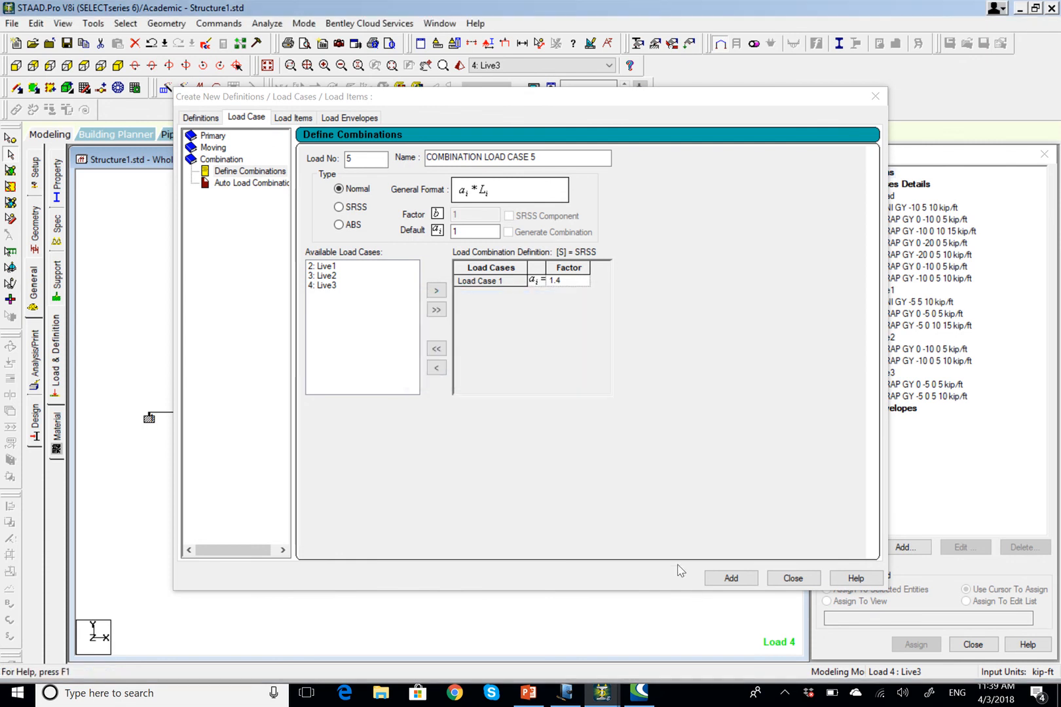
click(715, 576)
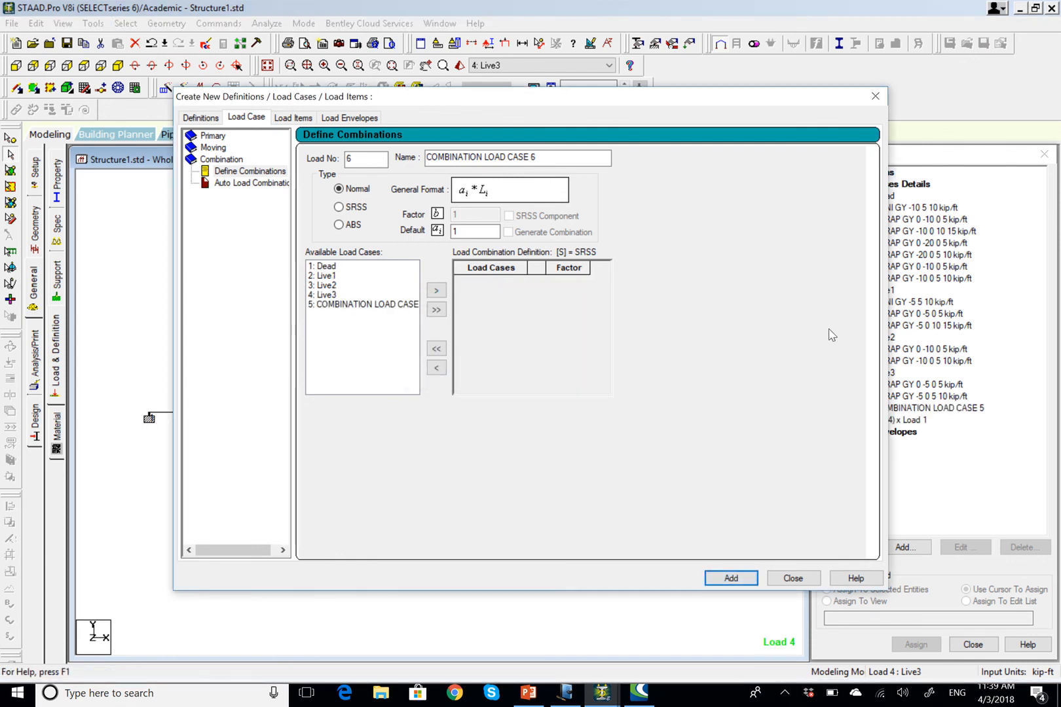
- Close the load creation dialog and reopen the combination definition form for load case 6, ready to edit its name
click(875, 96)
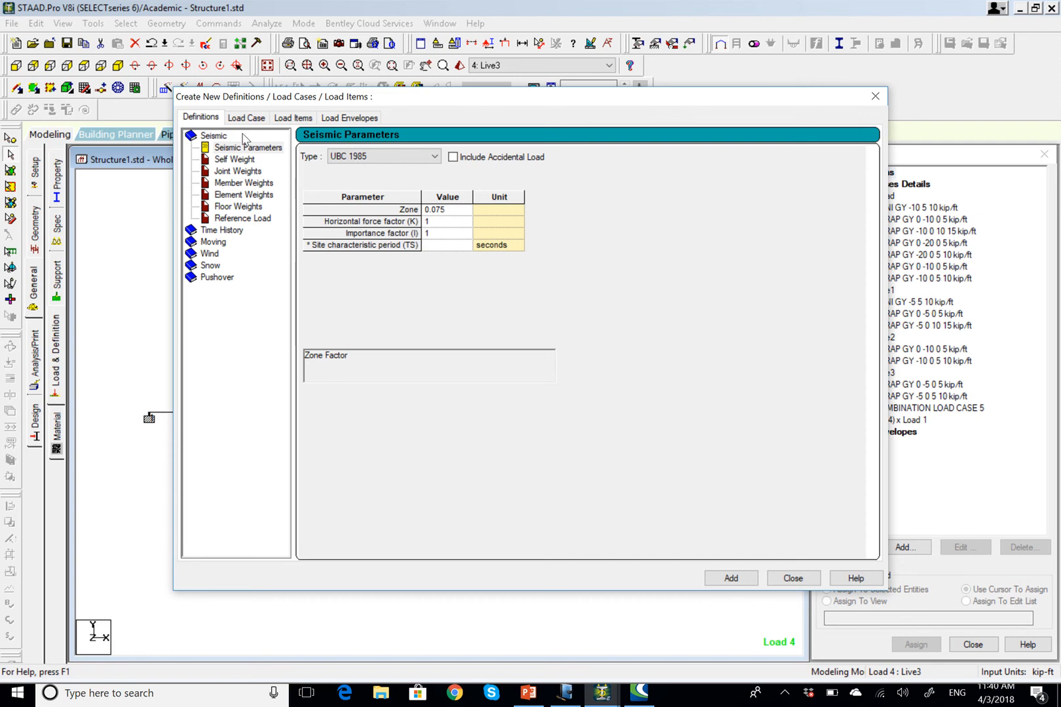
click(241, 119)
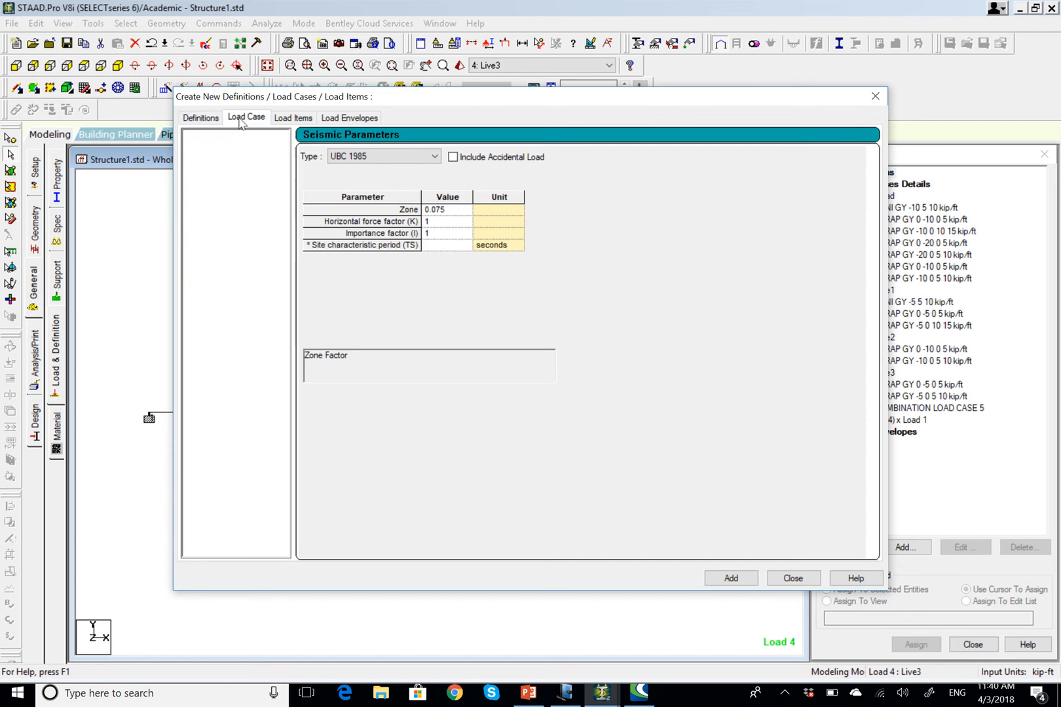
click(221, 172)
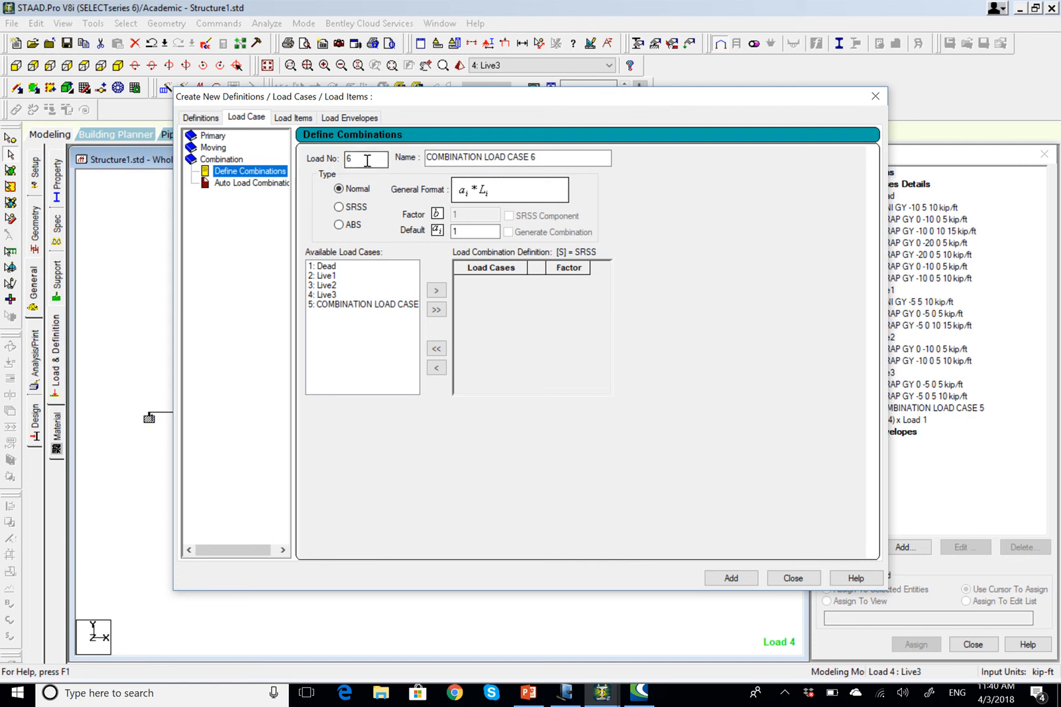
click(435, 160)
- Switch to Windows Journal and review the sketched live-load patterns for the three-span beam
click(565, 692)
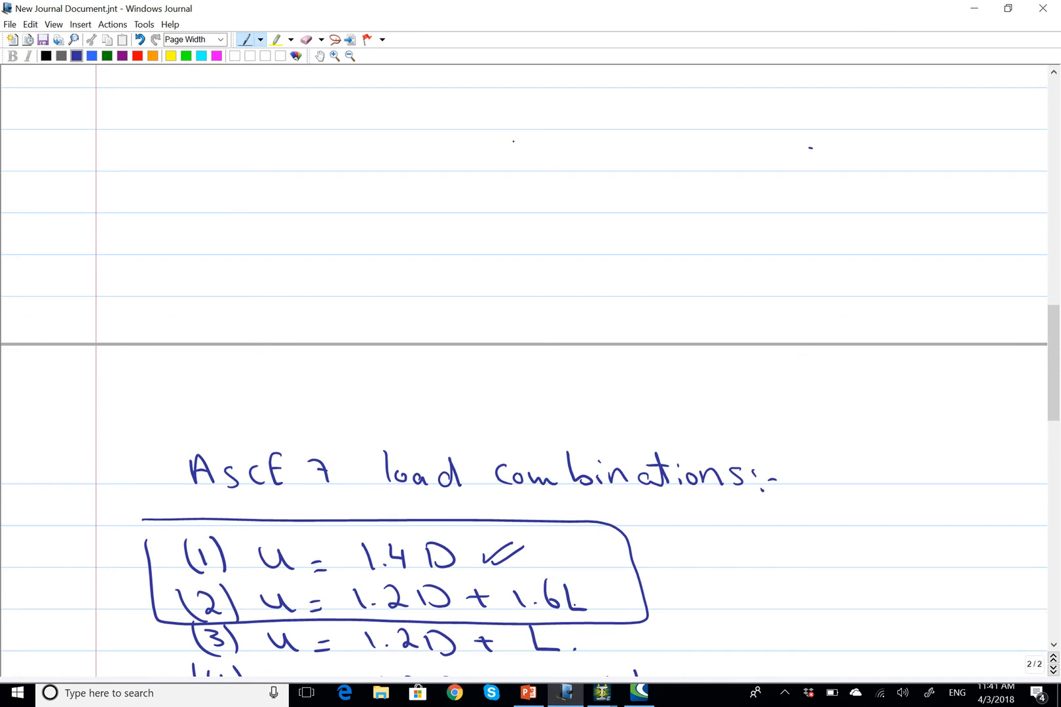
scroll(524, 366, up, 10)
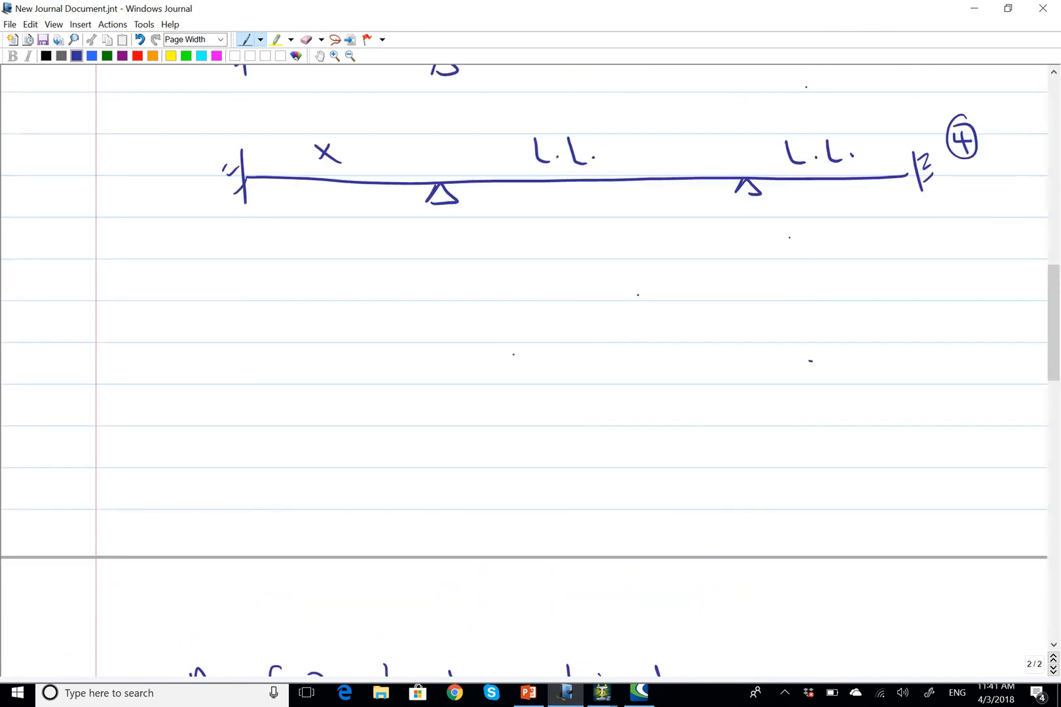
scroll(524, 366, up, 5)
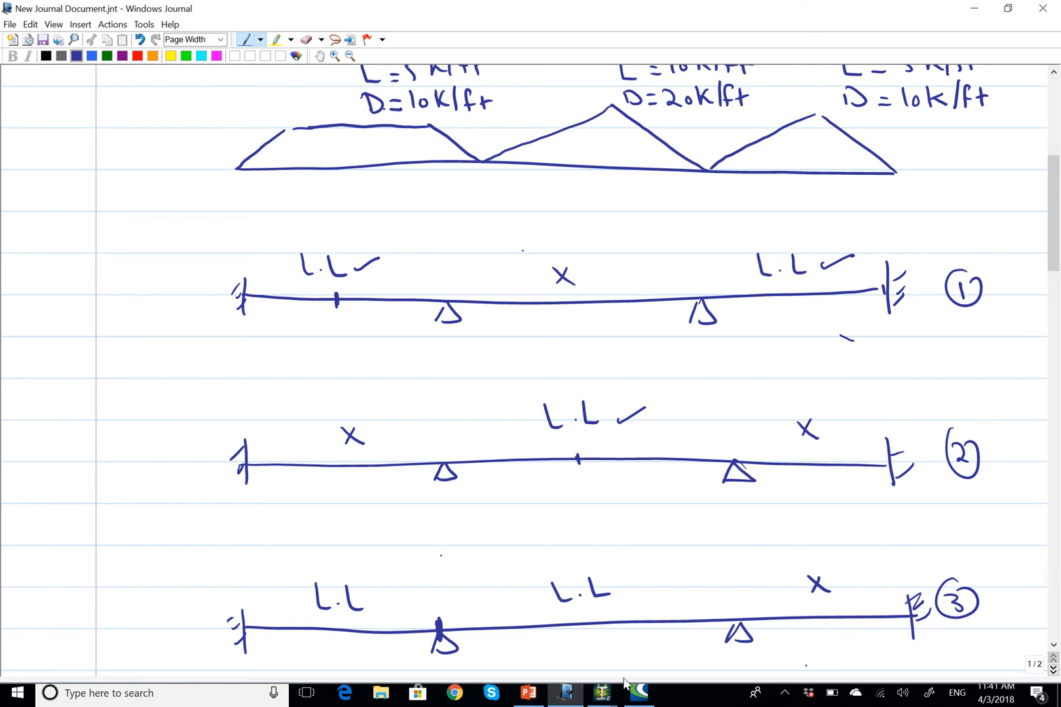
- Switch to STAAD.Pro and include the Dead, Live1 and Live3 load cases in combination load case 6
click(598, 695)
click(651, 619)
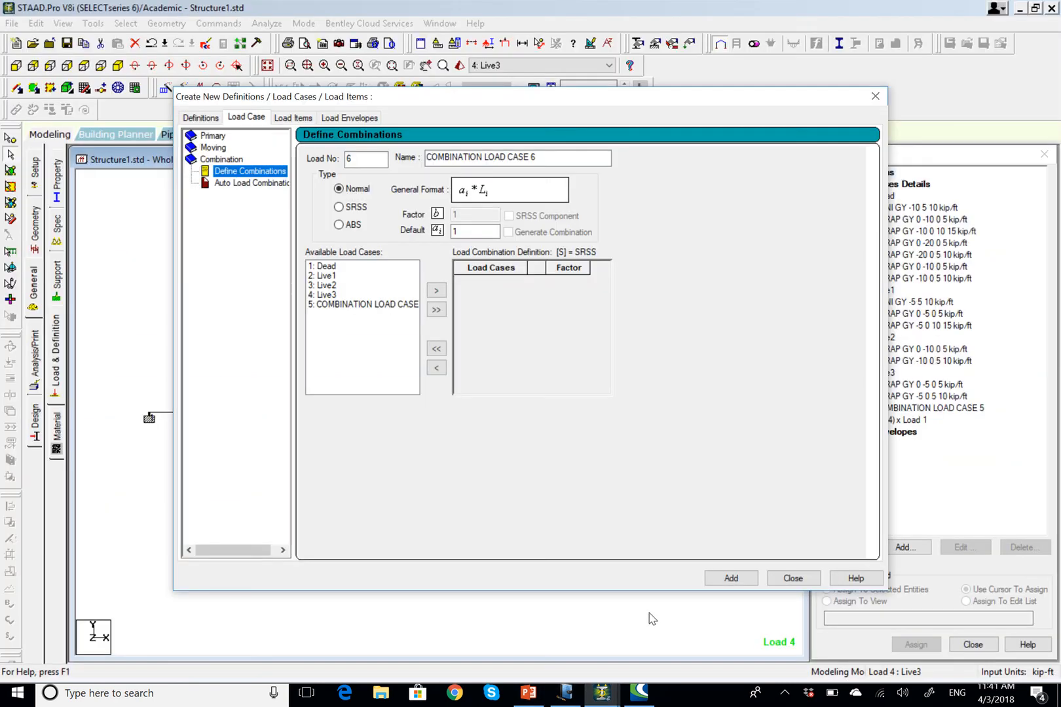
click(349, 268)
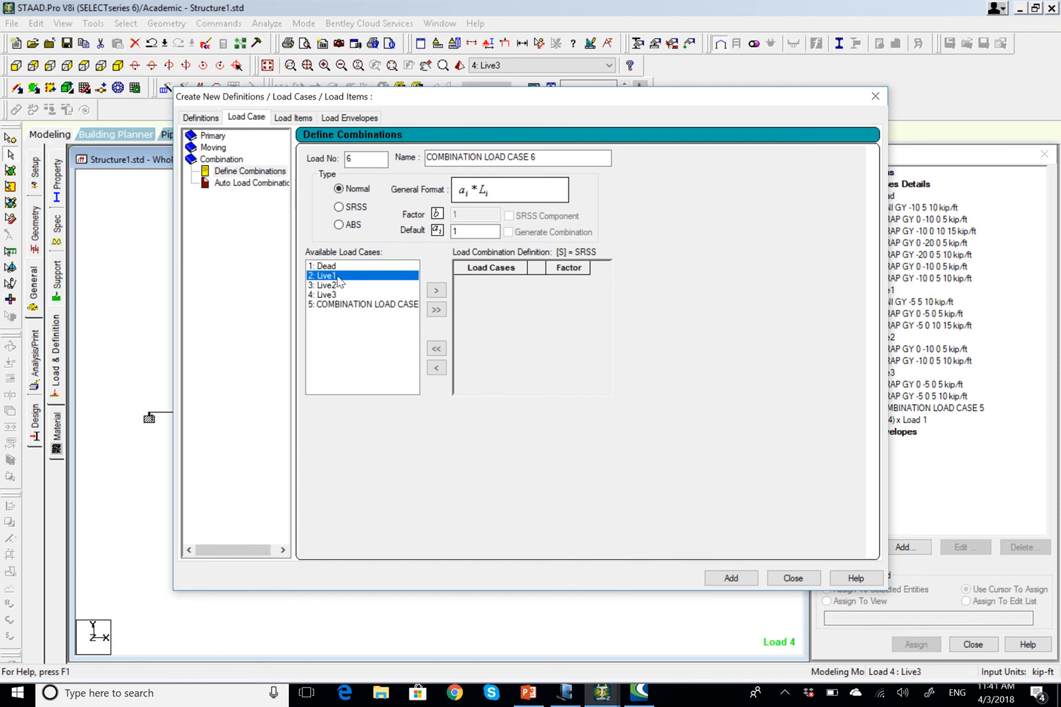
ctrl+click(341, 276)
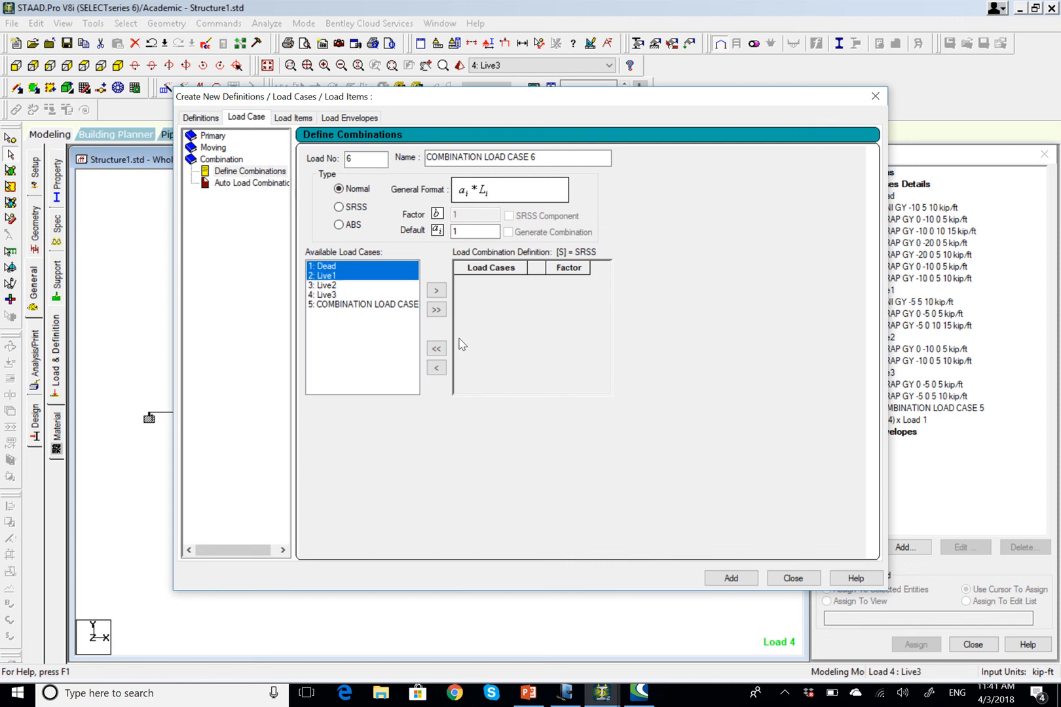
ctrl+click(339, 296)
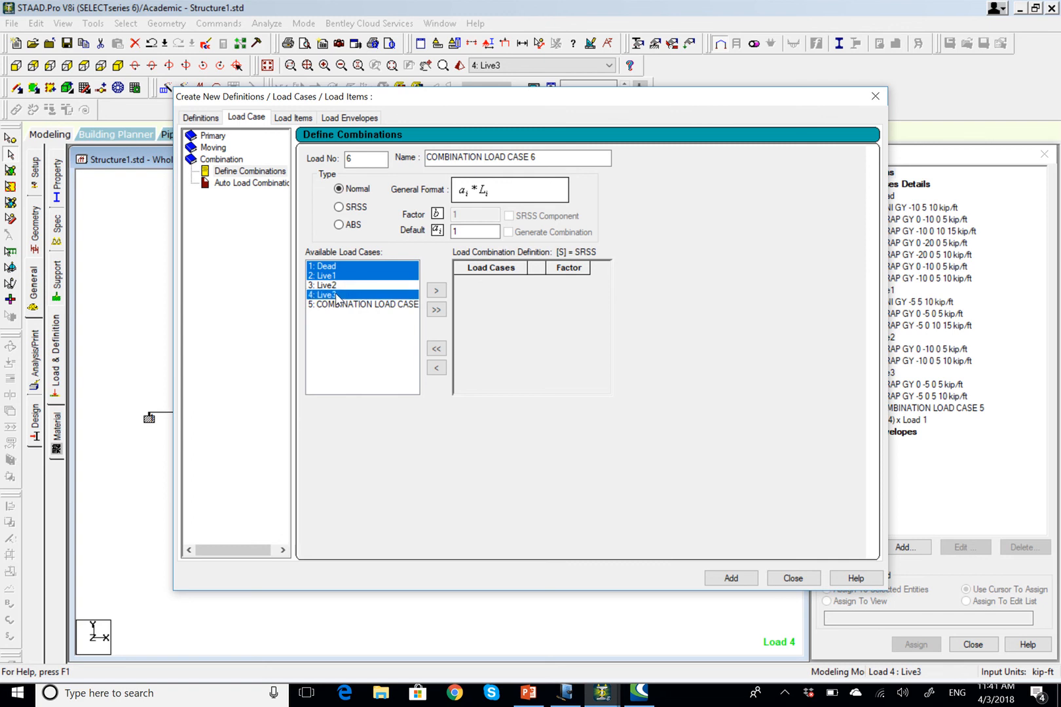
click(436, 290)
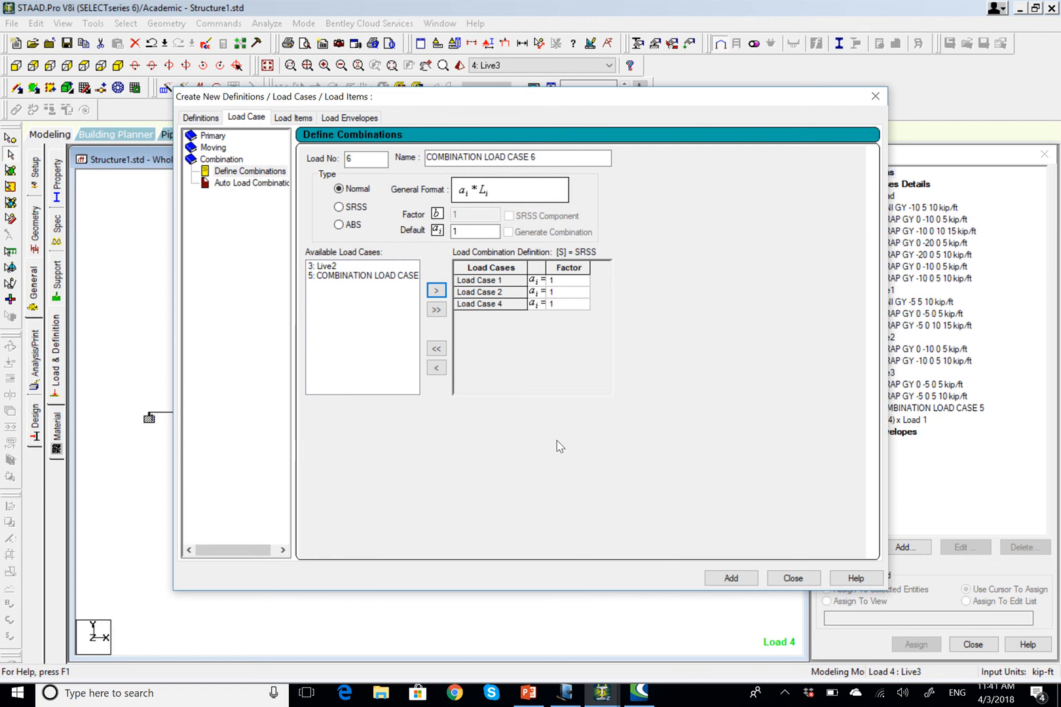
- Set combination 6's factors to 1.2 for load case 1 and 1.6 for load cases 2 and 4
click(564, 281)
text(.2)
click(564, 293)
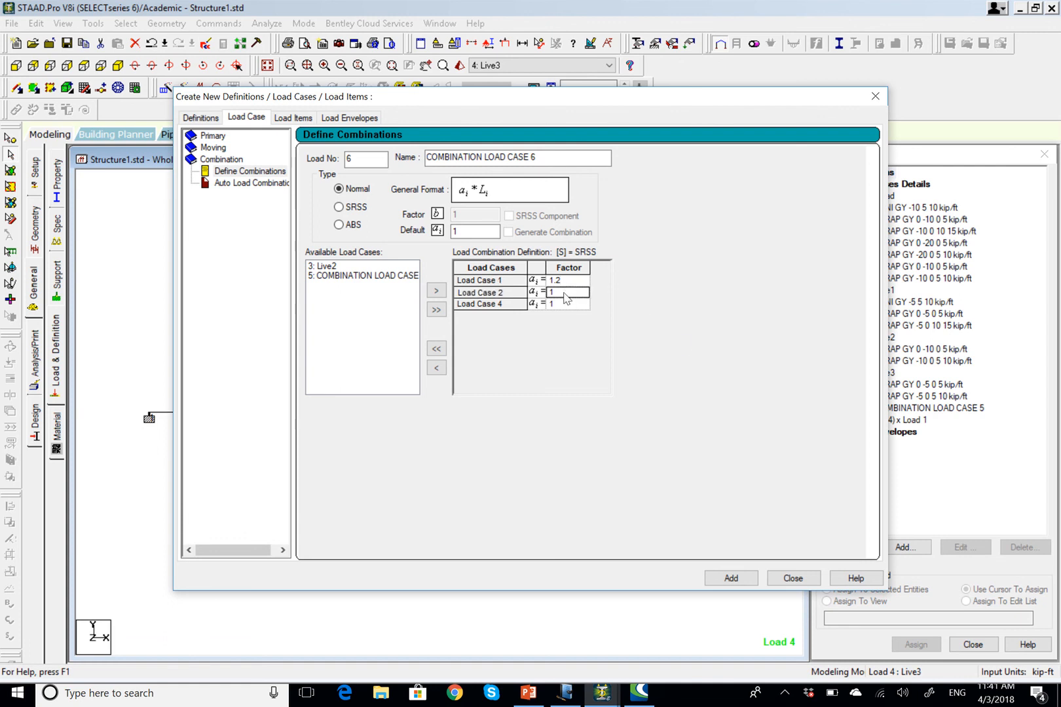
text(.6)
click(571, 304)
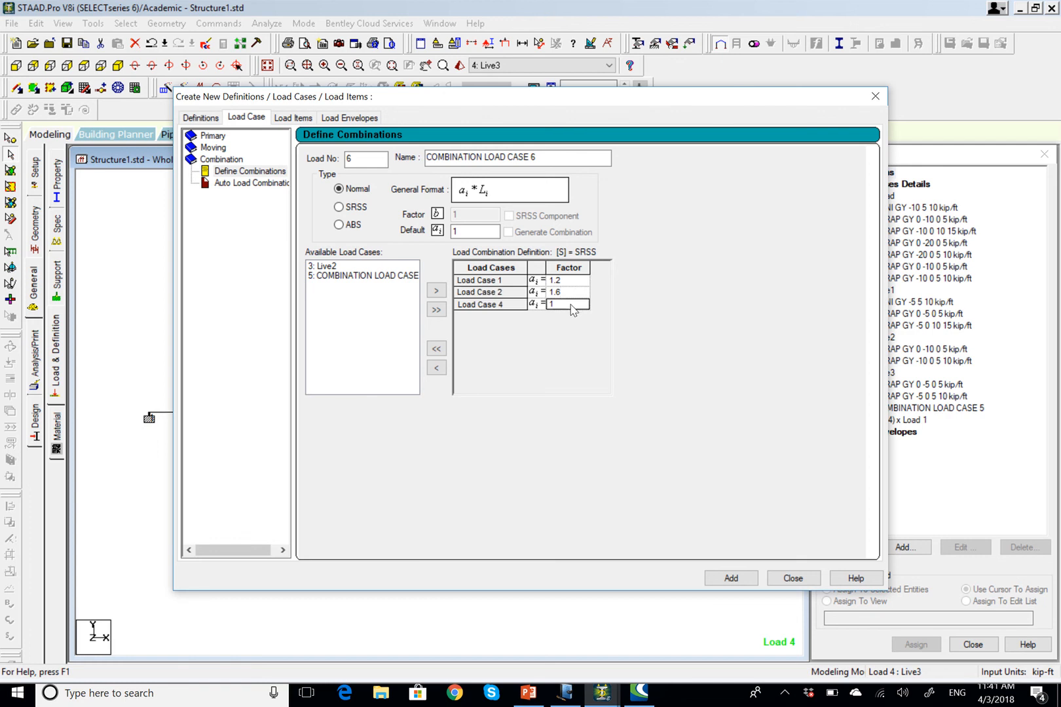
text(.6)
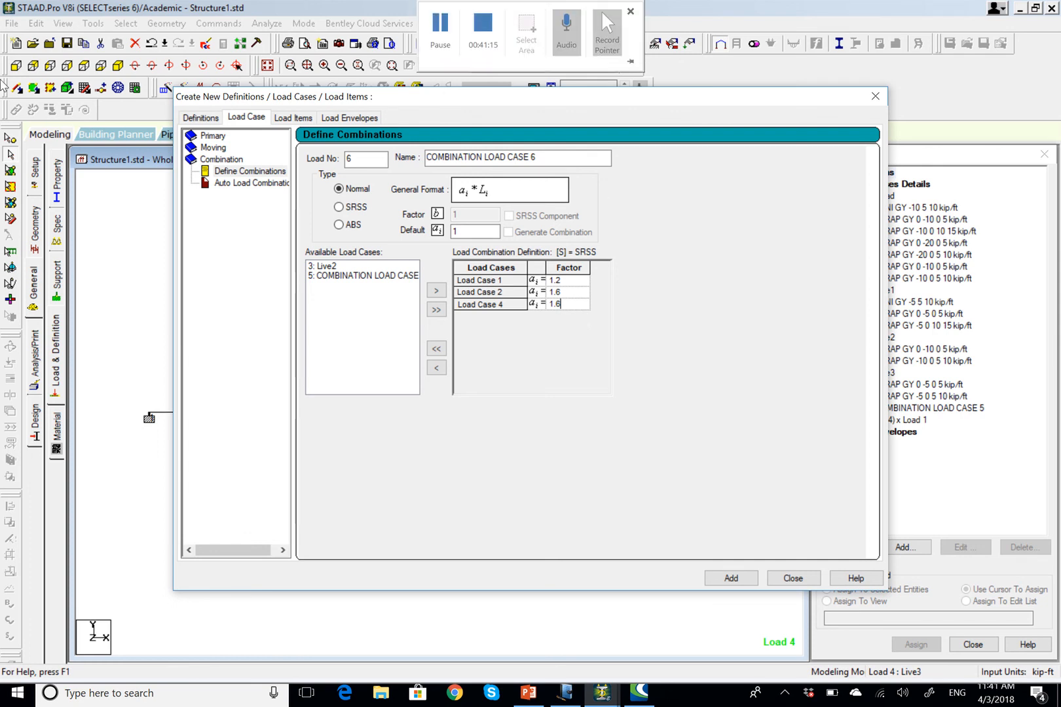
- Name combination load case 6 D+L1+L3 and add it to the model
drag(565, 160, 407, 135)
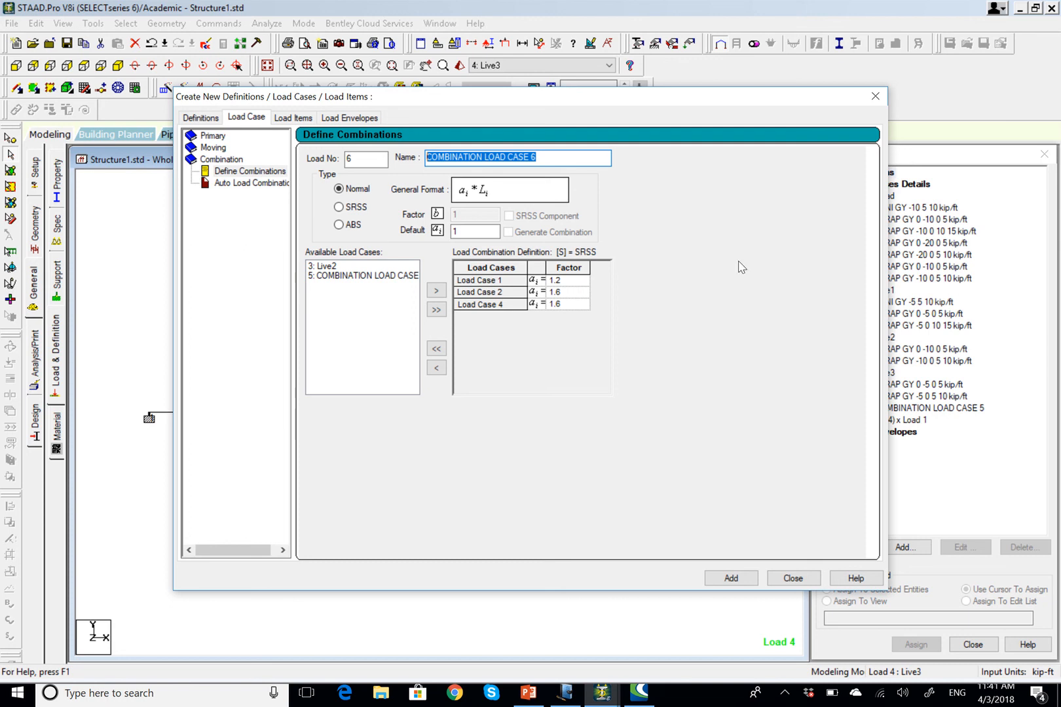
text(D)
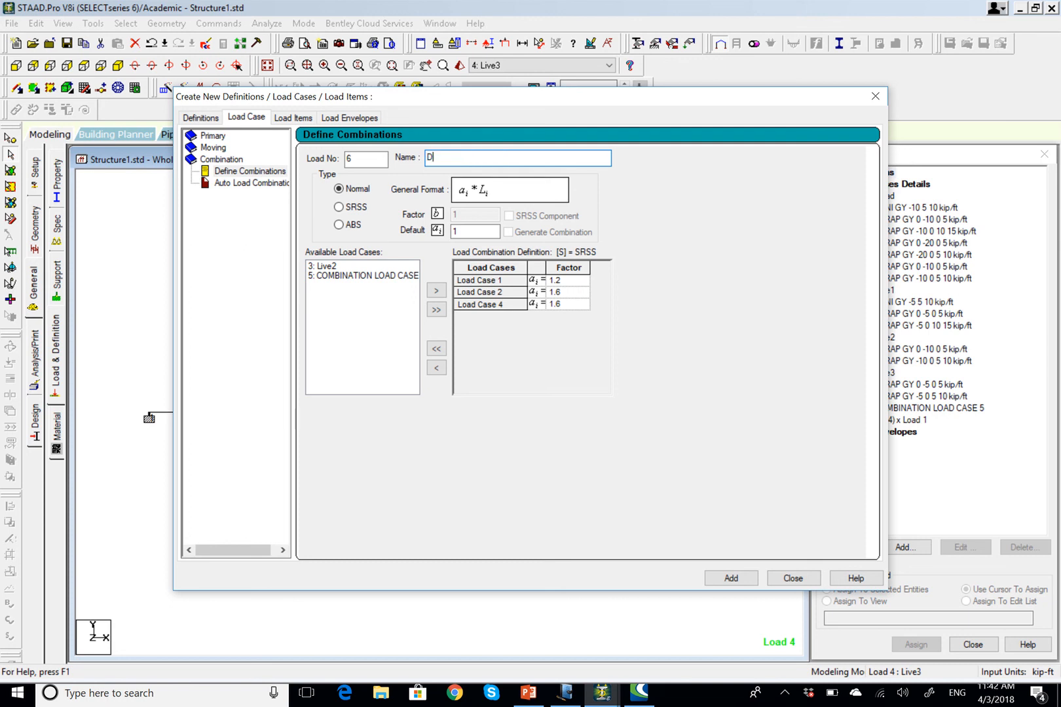
text(+L1+L#)
key(BackSpace)
text(3)
click(733, 578)
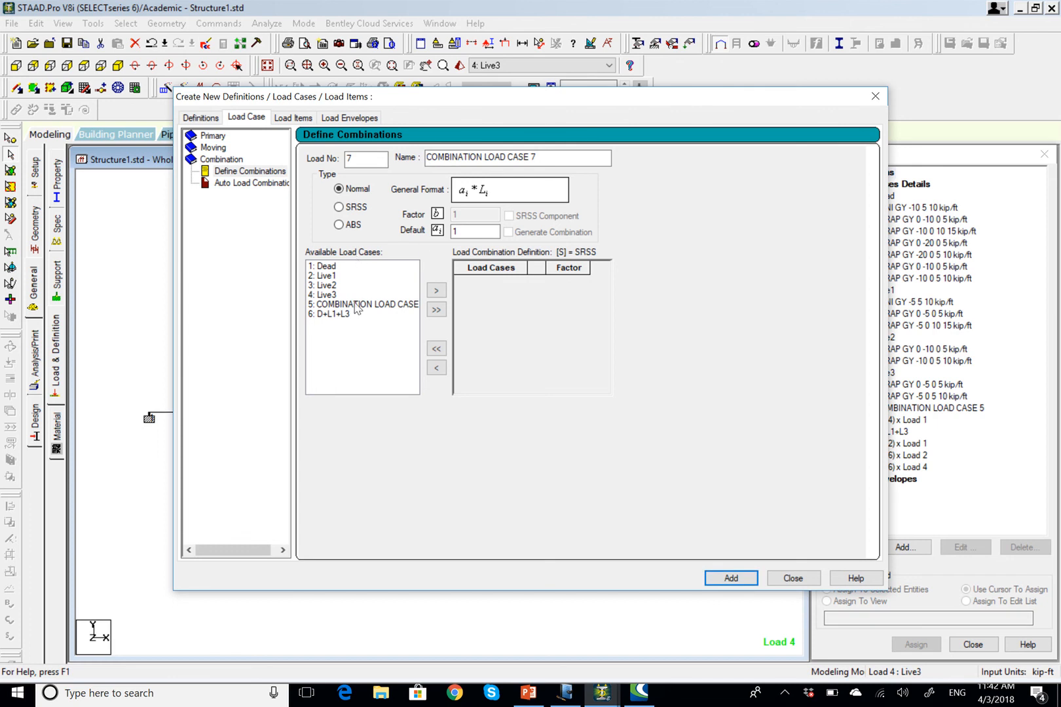
- Check the live-load pattern in Windows Journal, and include Dead and Live2 in STAAD.Pro's combination load case 7
click(565, 692)
click(341, 266)
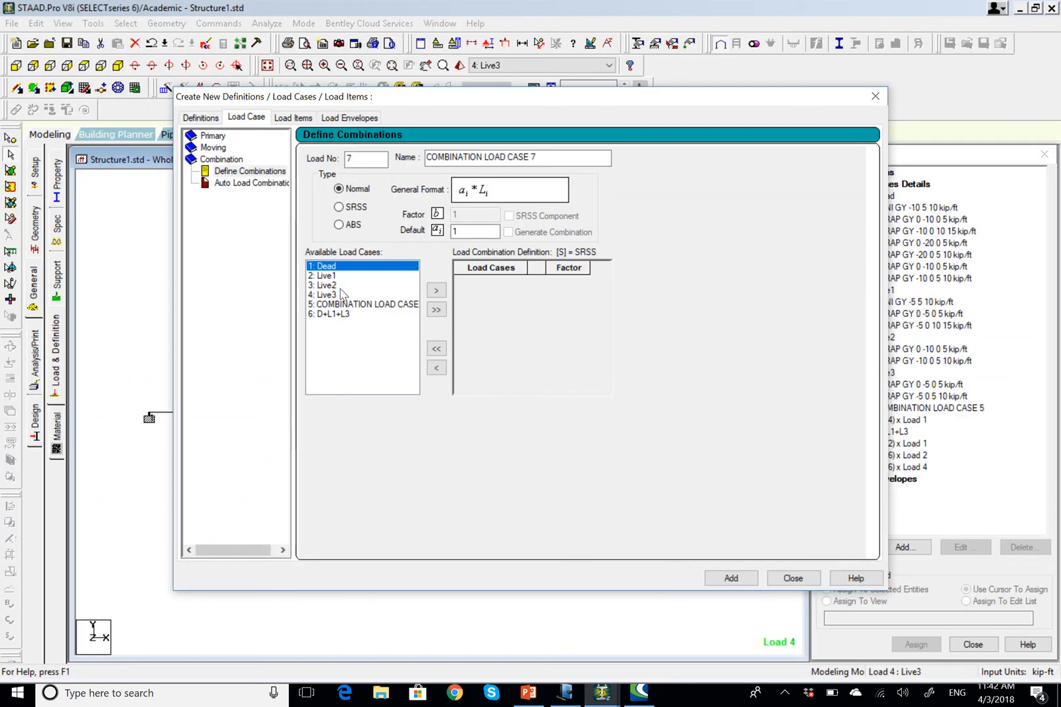
ctrl+click(340, 286)
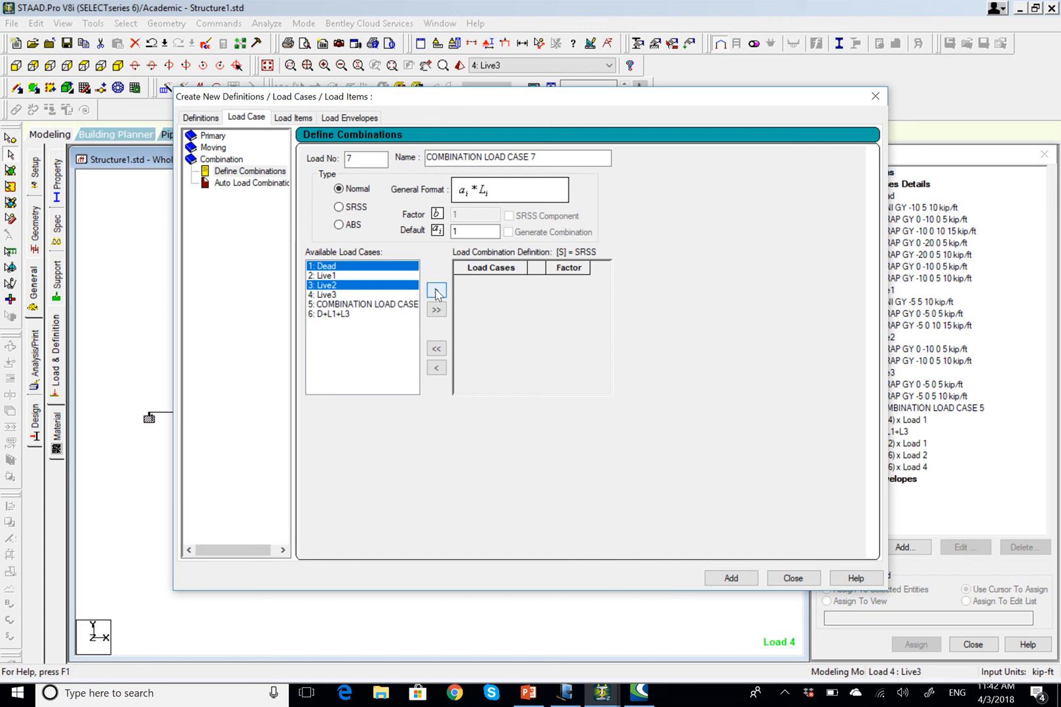
click(436, 290)
- Set combination 7's factors to 1.2 for load case 1 and 1.6 for load case 3
click(563, 282)
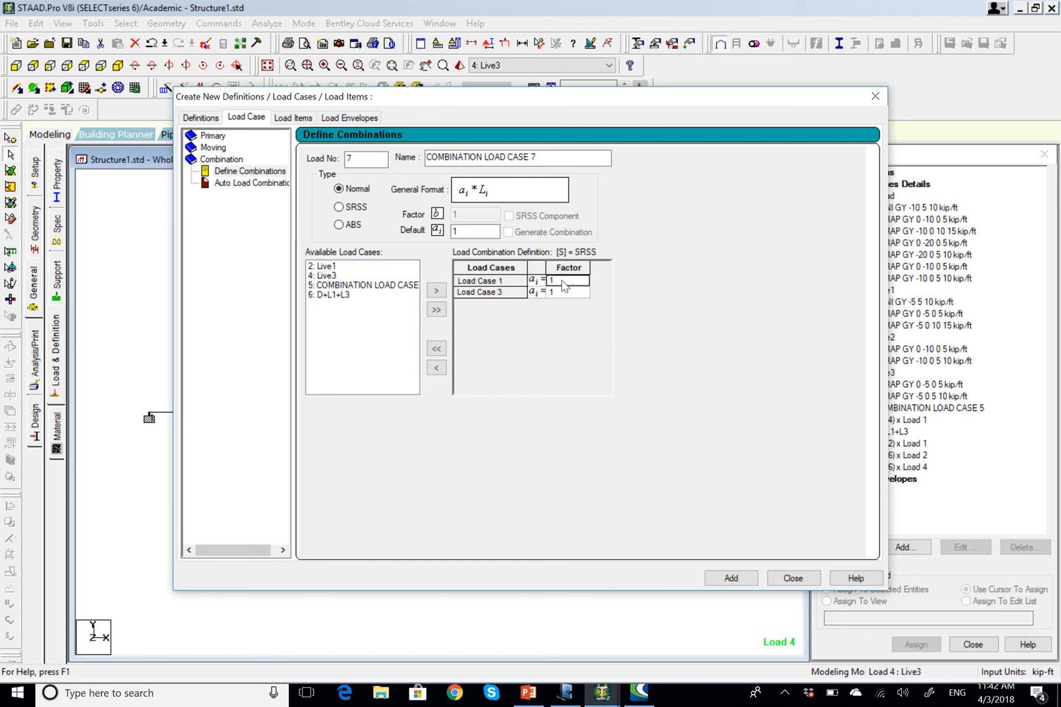
text(.2)
click(564, 292)
text(.6)
- Name combination load case 7 D+l2 and add it to the model
drag(536, 158, 387, 153)
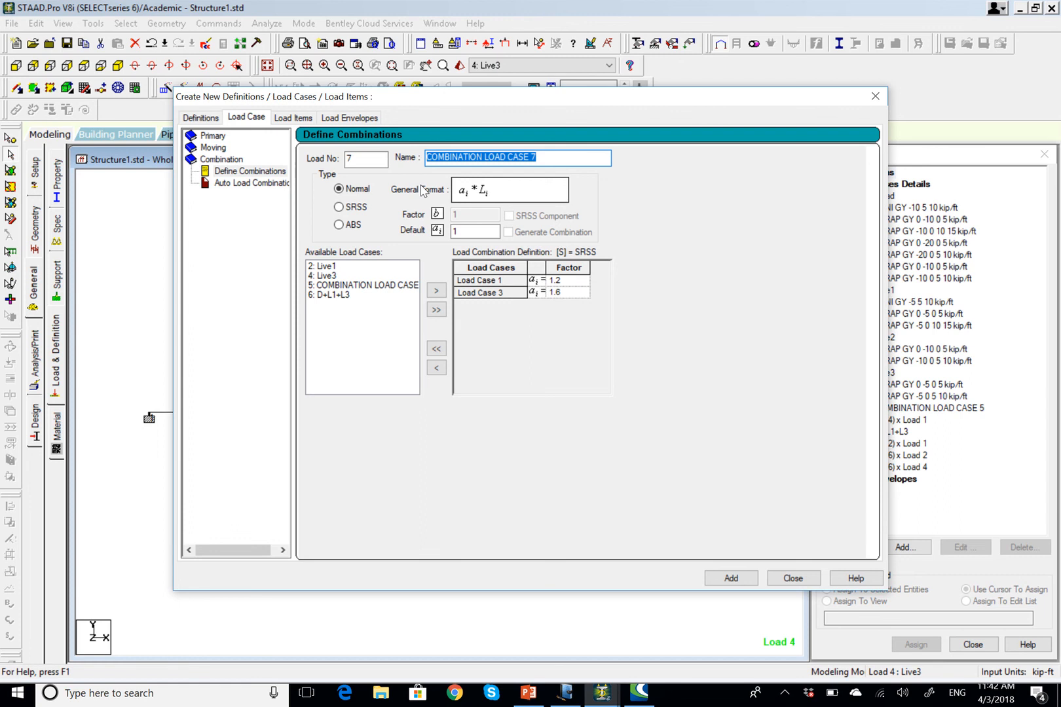
text(D+l2)
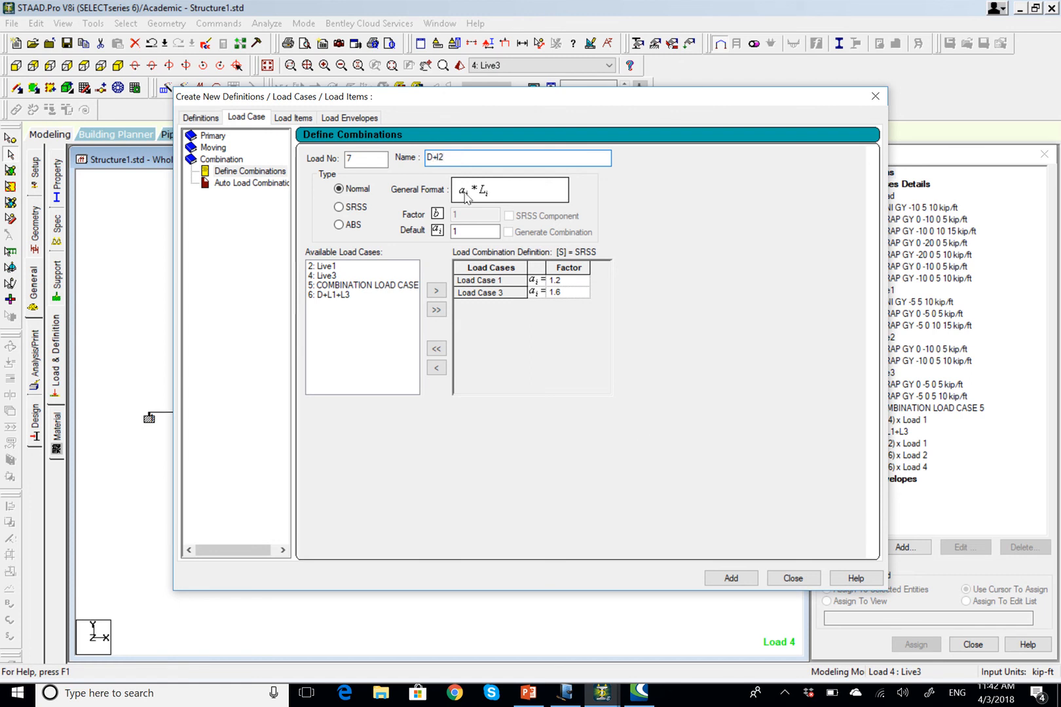
click(749, 577)
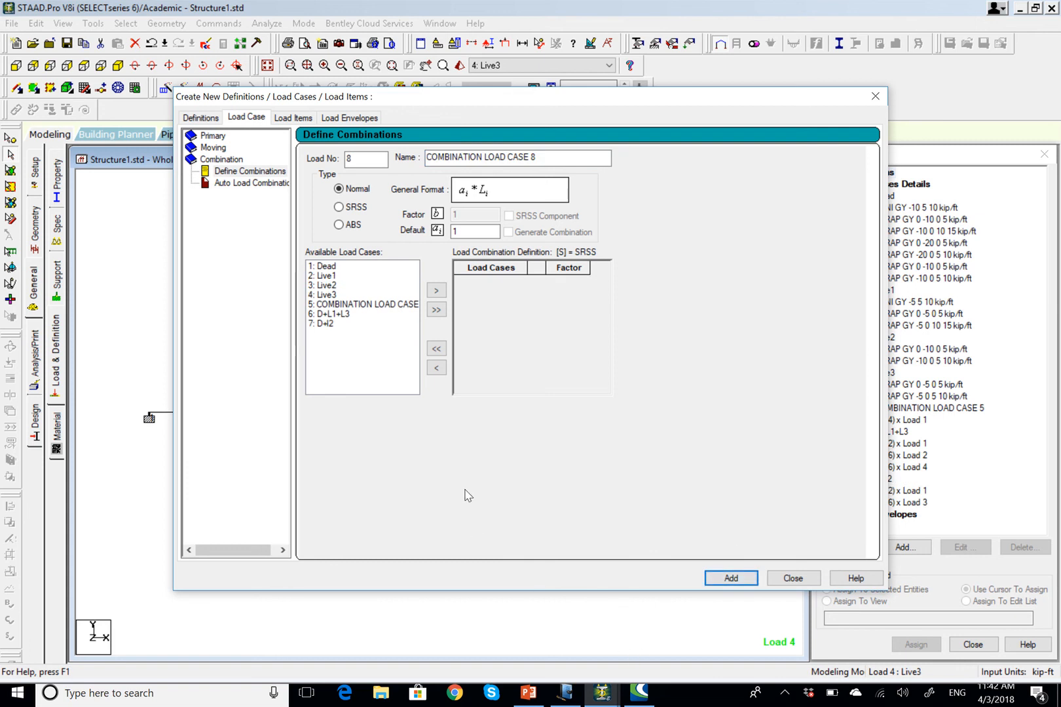
- Check live-load pattern 3 in Windows Journal, and include Dead, Live1 and Live2 in STAAD.Pro's combination load case 8
click(572, 694)
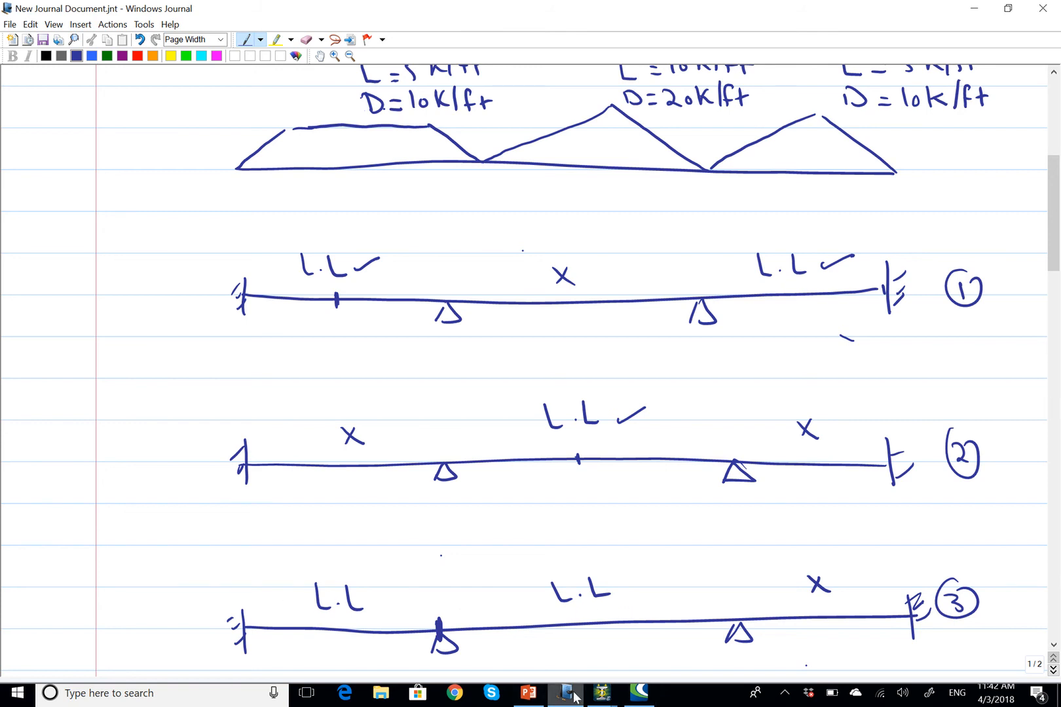
click(974, 8)
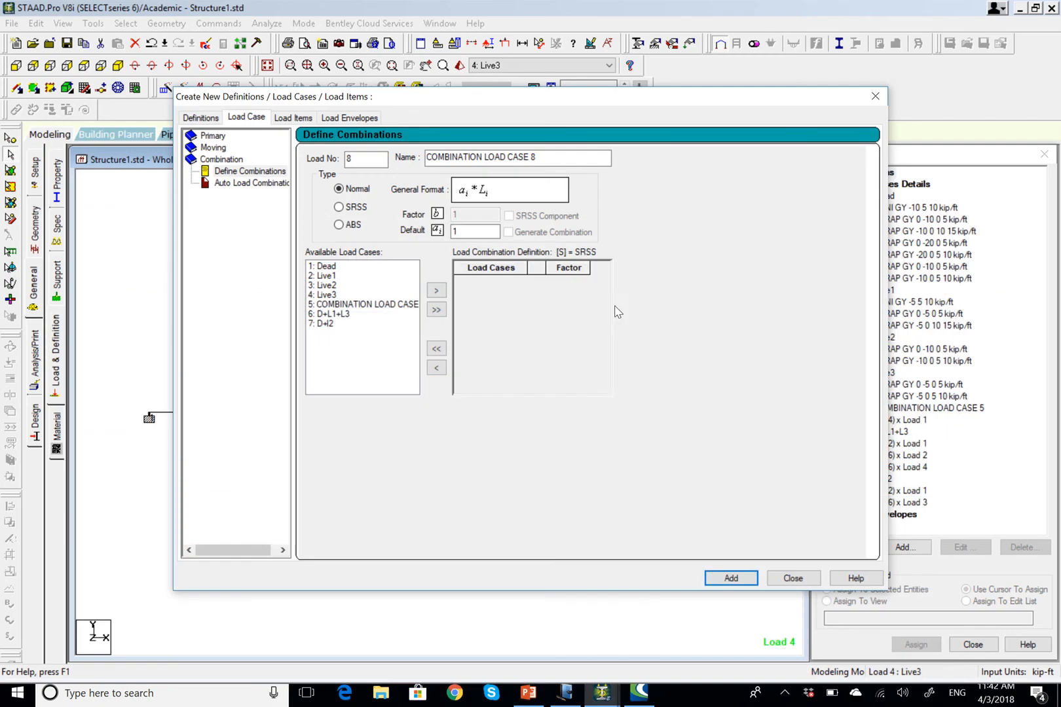
click(335, 266)
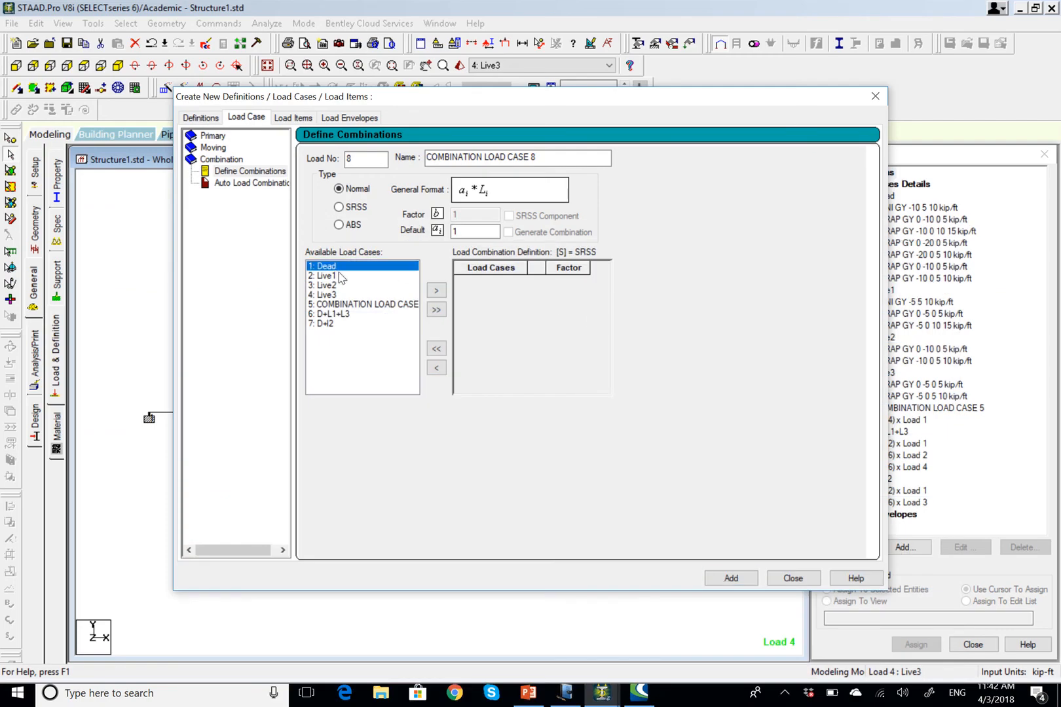
ctrl+click(330, 275)
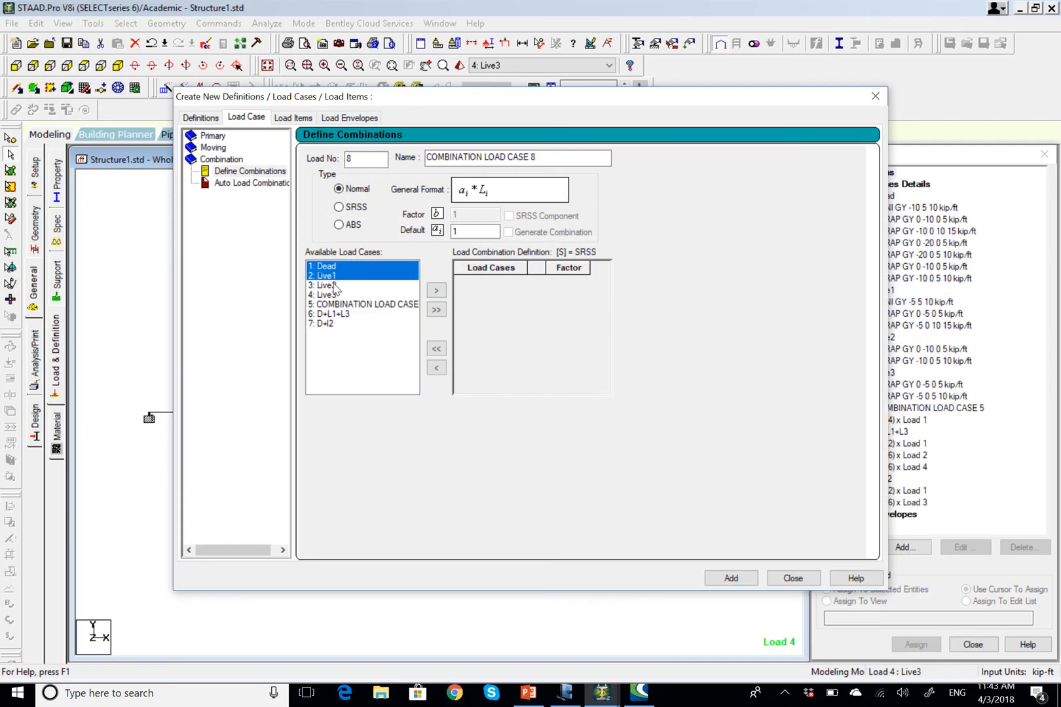
ctrl+click(331, 285)
click(438, 291)
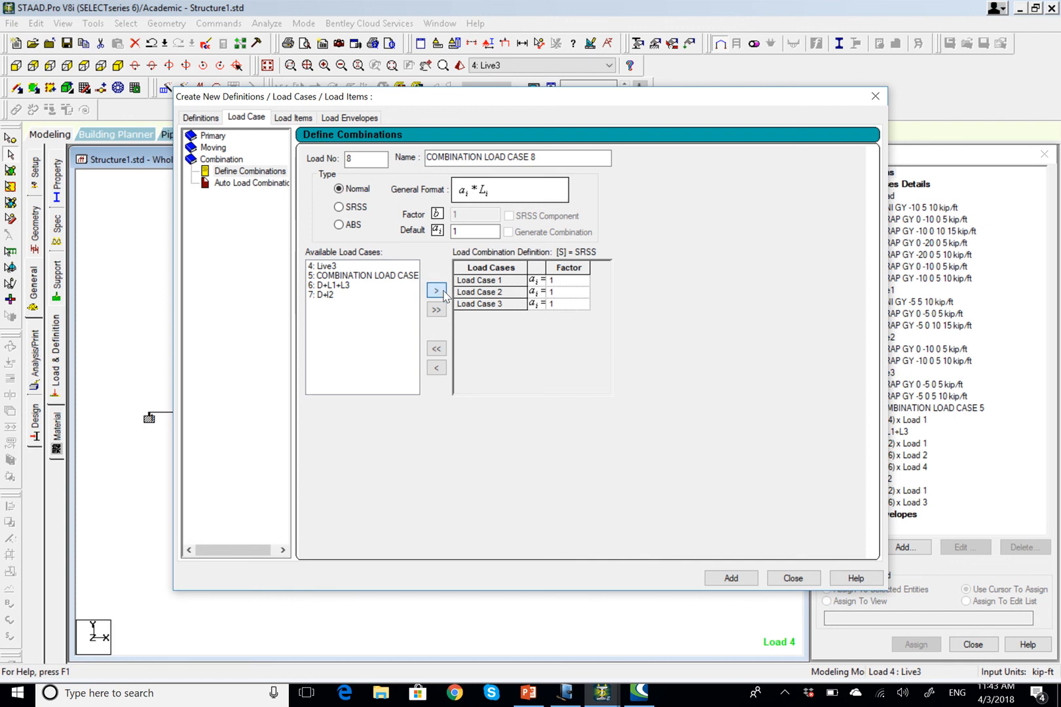
- Add combination 8 with factors of 1.2 for load case 1 and 1.6 for load cases 2 and 3
click(565, 282)
text(.2)
click(564, 293)
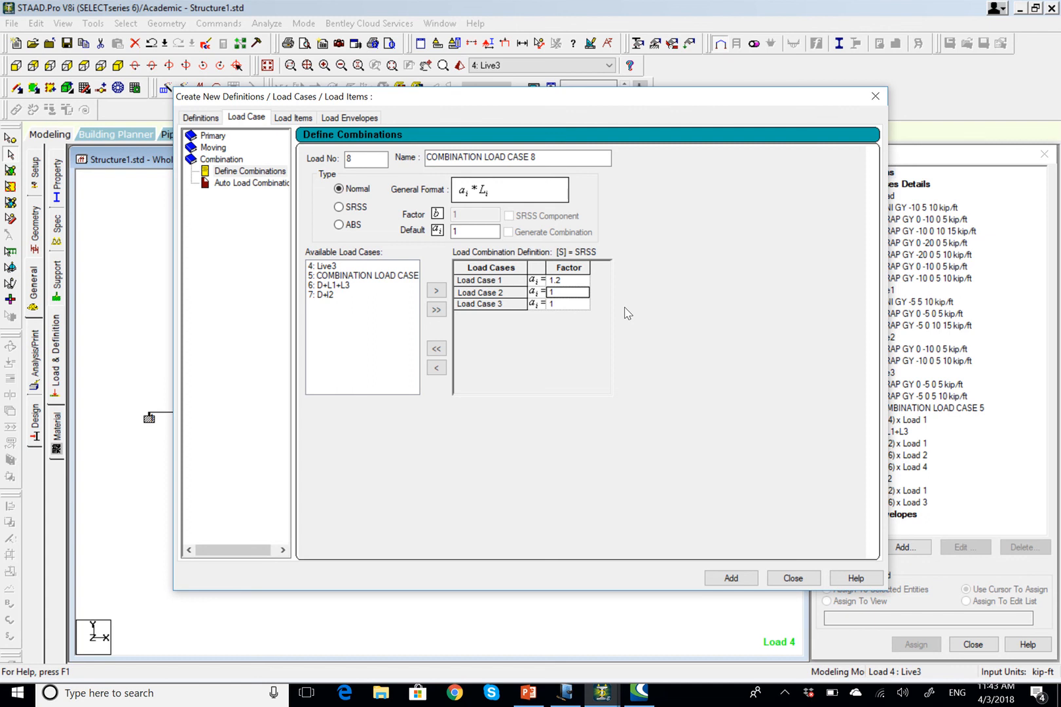
text(.6)
click(574, 305)
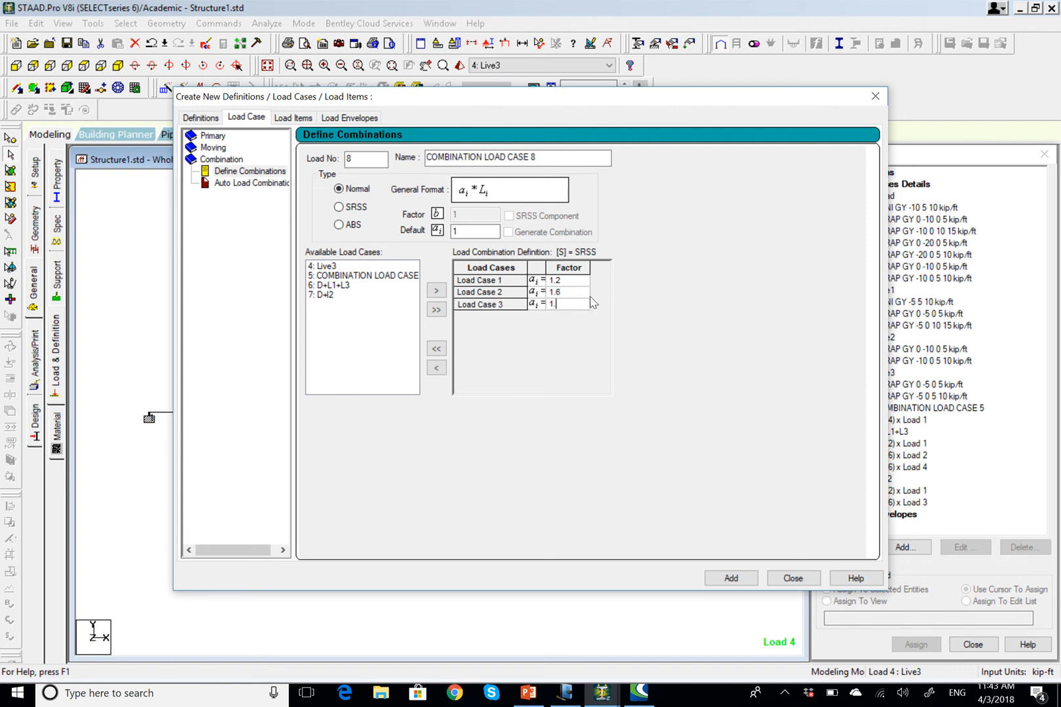
text(.6)
click(714, 580)
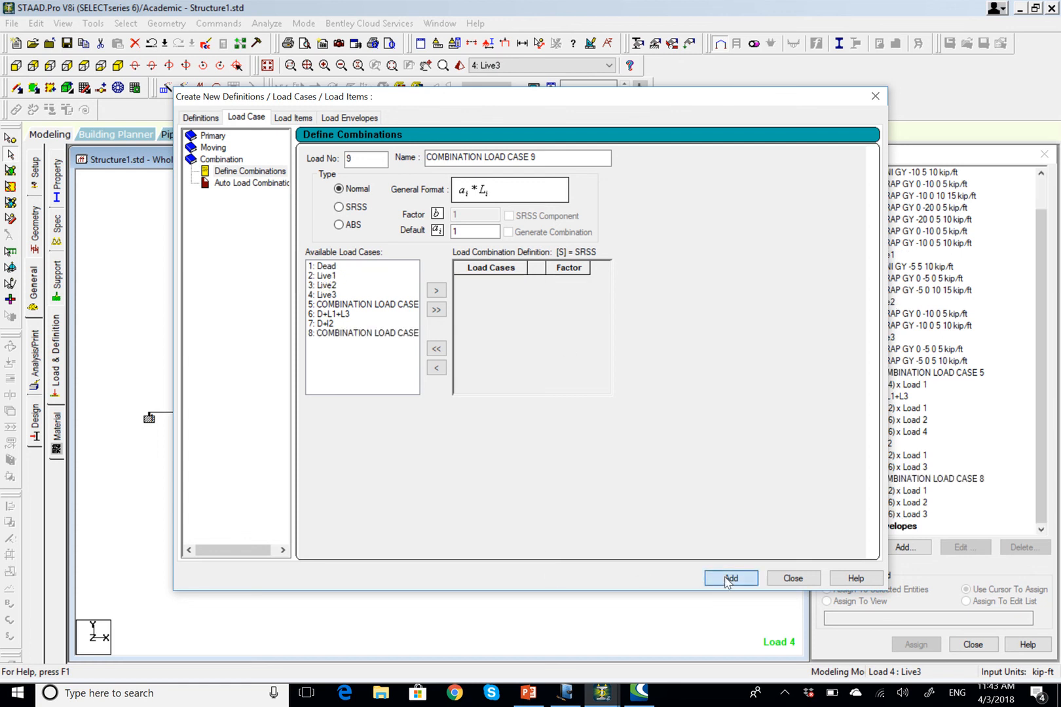
- Check live-load pattern 4 in Windows Journal, and include Dead, Live2 and Live3 in STAAD.Pro's combination load case 9
click(566, 692)
scroll(524, 366, down, 5)
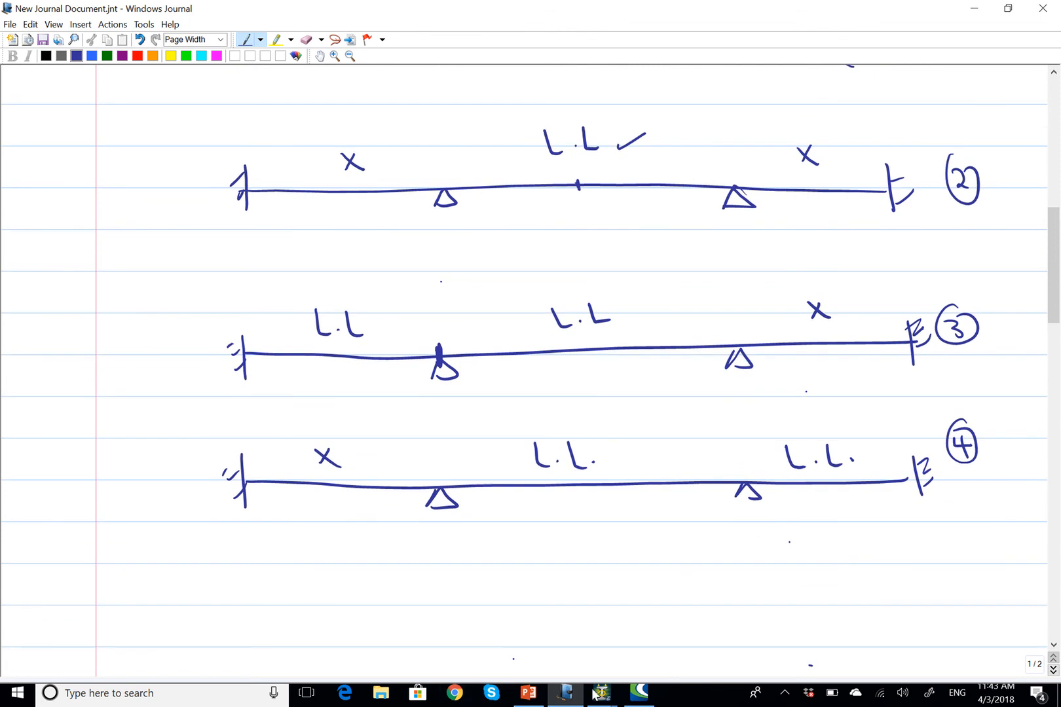
mouse_move(602, 699)
click(639, 632)
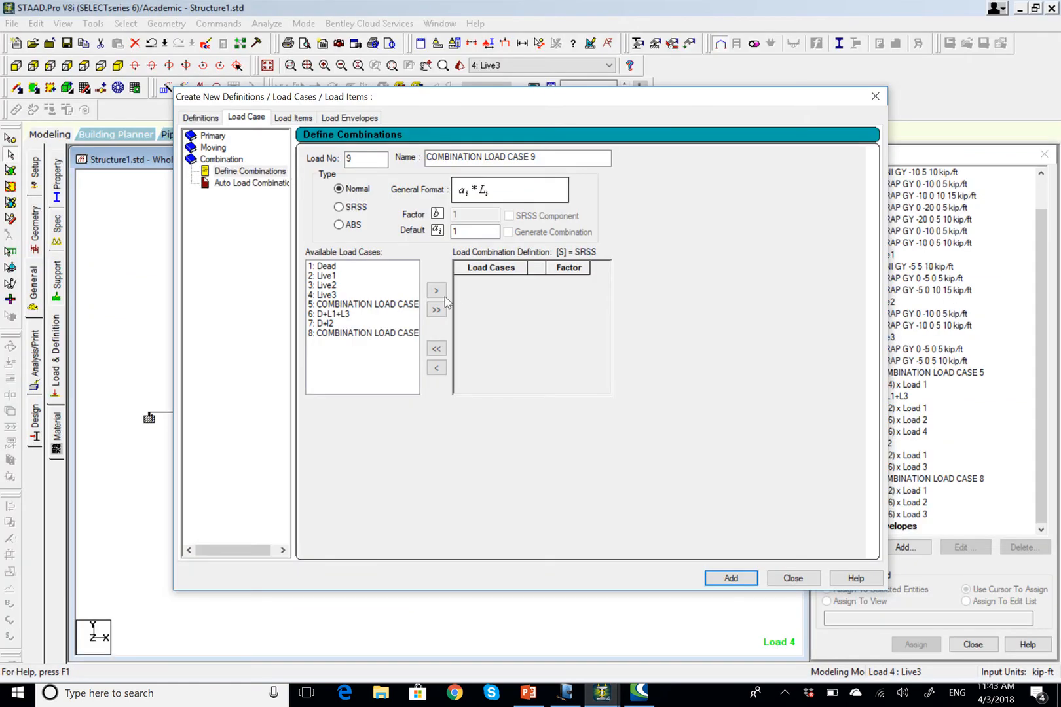
click(327, 268)
ctrl+click(342, 285)
ctrl+click(338, 295)
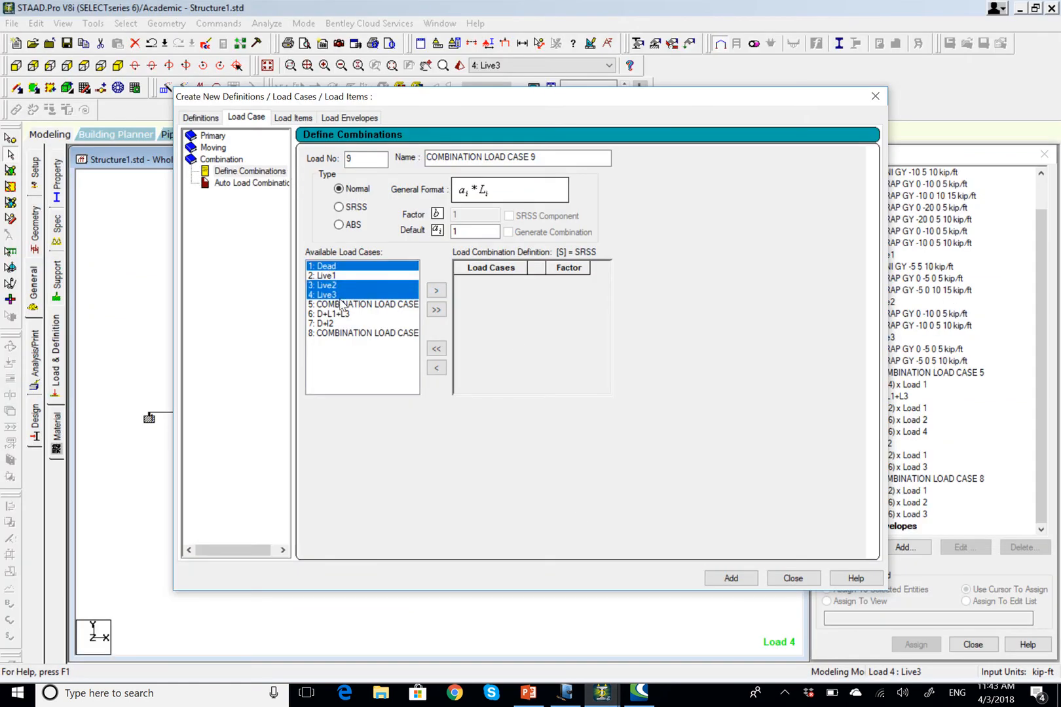
click(437, 290)
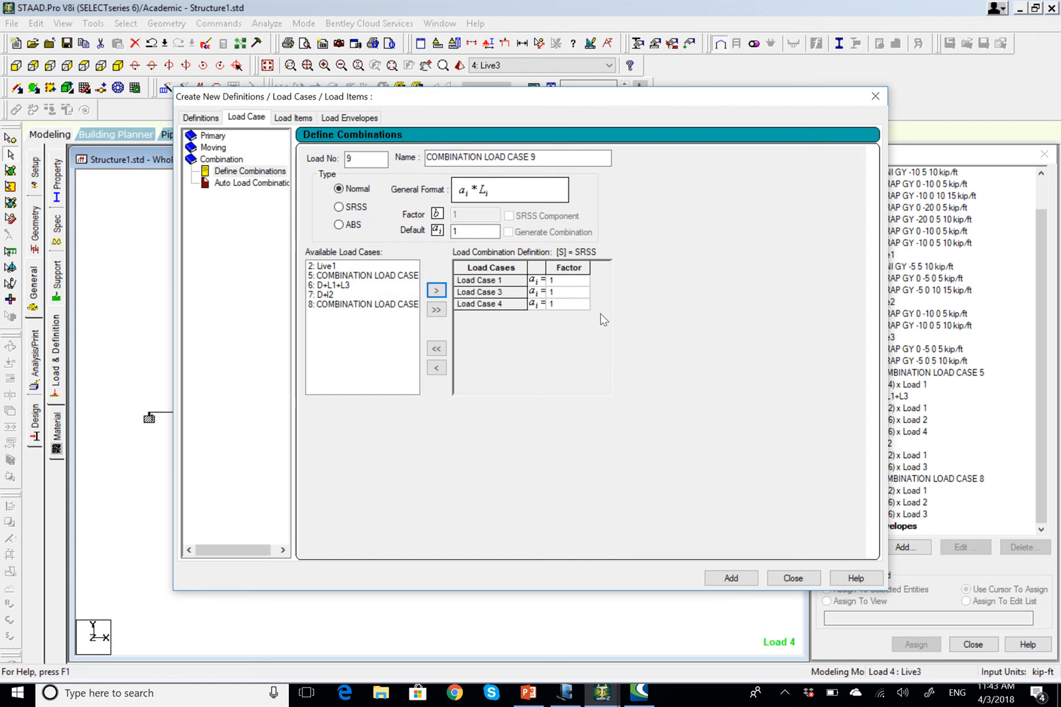
- Add combination 9 with factors 1.2 for load case 1 and 1.6 for load cases 3 and 4, and close the load creation dialog
click(572, 281)
text(.2)
click(575, 292)
text(.6)
click(557, 304)
text(.6)
click(744, 580)
click(793, 578)
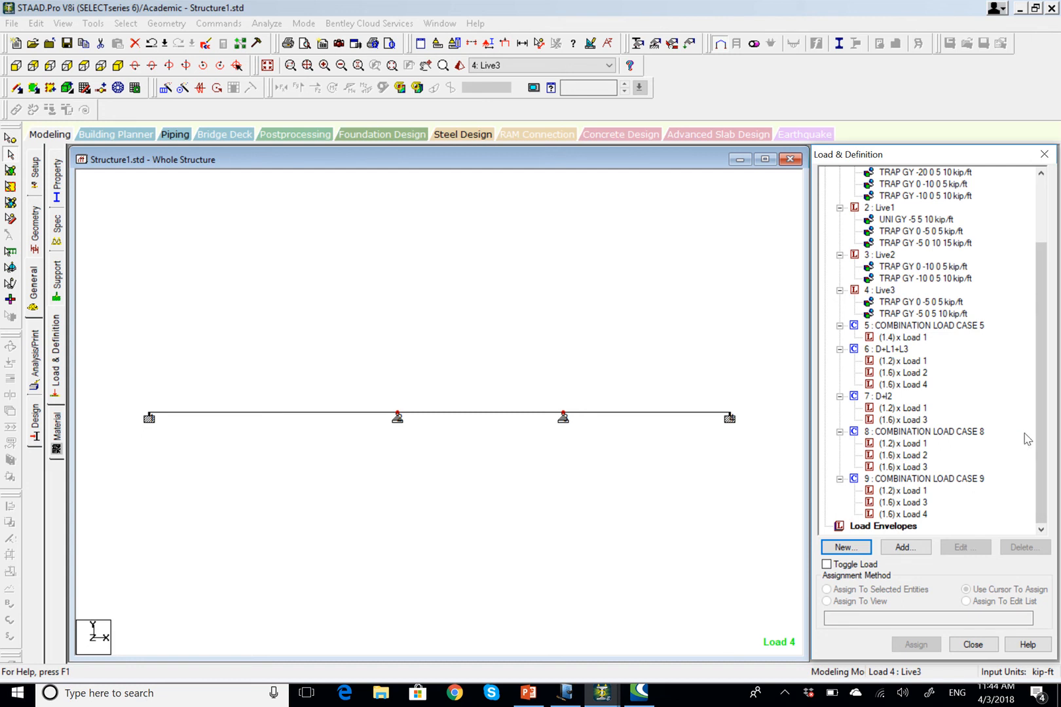
- Switch to Windows Journal and sketch a three-span beam with fixed ends and two intermediate triangular supports on a blank area of page 2
click(1042, 428)
key(alt+Tab)
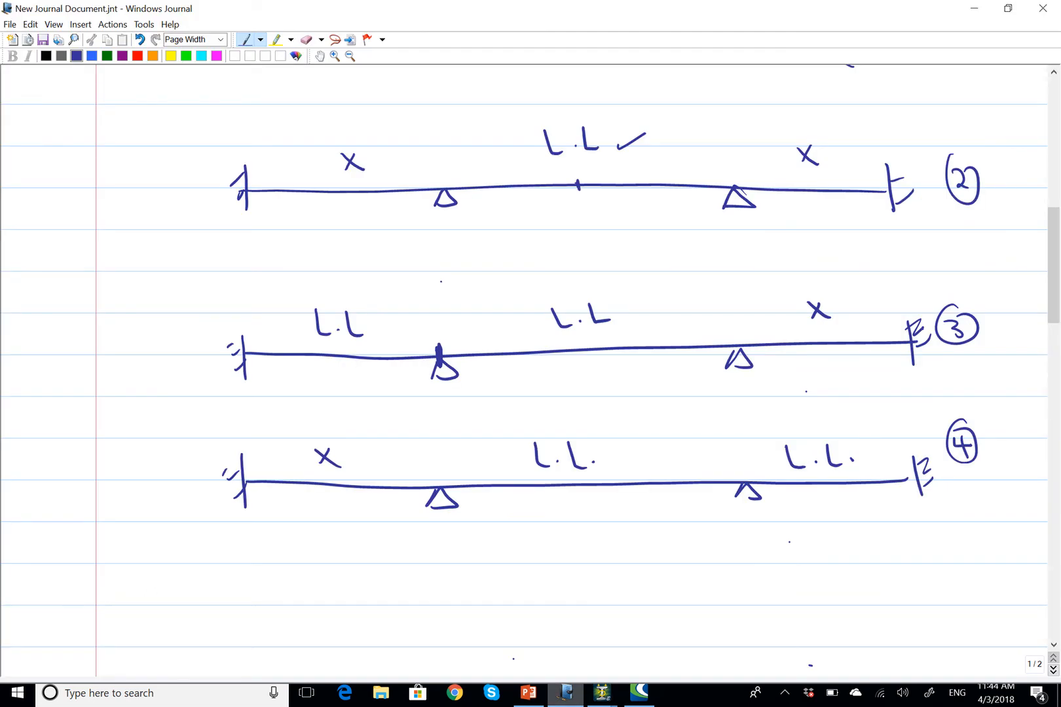
drag(1050, 267, 1050, 219)
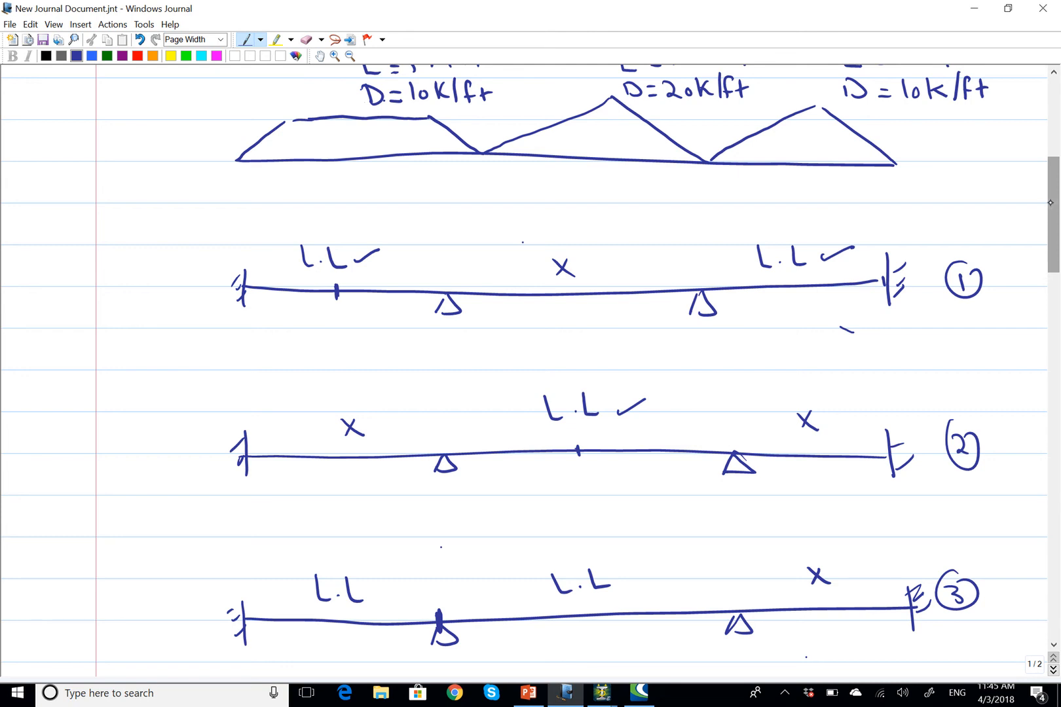
drag(1050, 217, 1045, 501)
mouse_move(235, 301)
mouse_down()
mouse_move(907, 304)
mouse_move(913, 323)
mouse_up()
drag(918, 308, 924, 285)
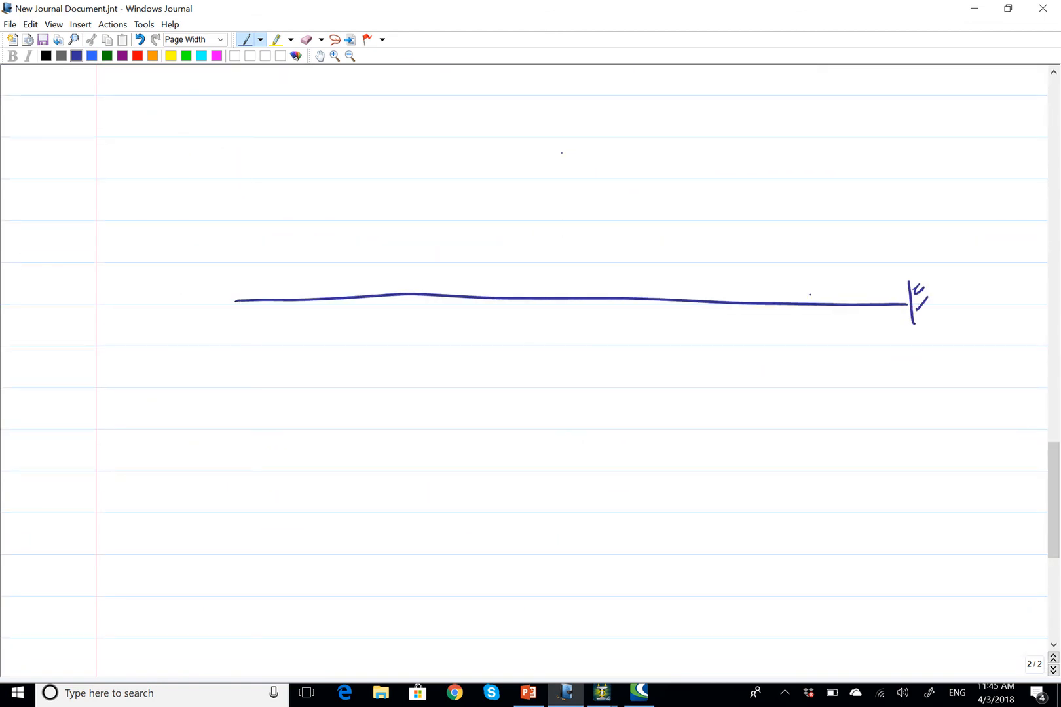
drag(715, 303, 705, 323)
drag(445, 320, 473, 316)
mouse_move(235, 277)
mouse_down()
mouse_move(234, 330)
mouse_move(231, 296)
mouse_up()
drag(224, 316, 231, 309)
drag(220, 294, 227, 283)
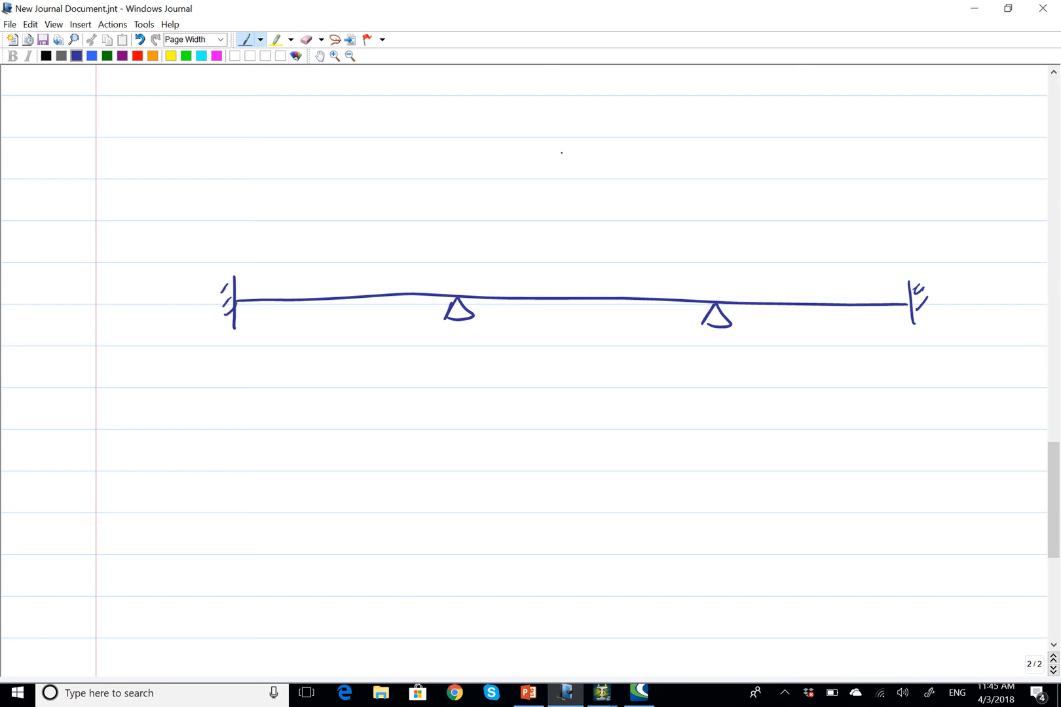
- Draw a red moment diagram over the beam, peaking above all four supports and sagging below the line in each span
click(137, 55)
mouse_move(237, 301)
mouse_down()
mouse_move(238, 255)
mouse_move(235, 297)
mouse_up()
mouse_move(240, 247)
mouse_down()
mouse_move(286, 296)
mouse_move(386, 343)
mouse_move(458, 239)
mouse_move(498, 296)
mouse_move(585, 354)
mouse_move(694, 301)
mouse_move(722, 240)
mouse_move(765, 300)
mouse_move(853, 327)
mouse_move(905, 231)
mouse_up()
drag(910, 239, 908, 302)
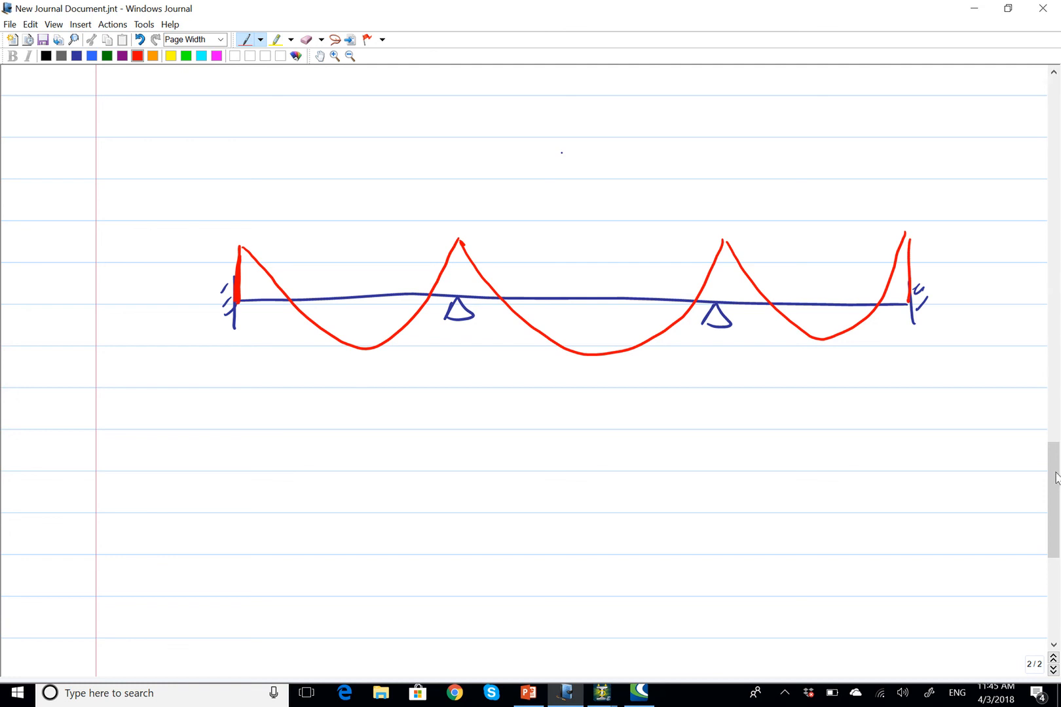
- Review the live-load pattern sketches and draw a green moment diagram over the beam, shallower at the supports and outer spans but deeper mid-span
scroll(1059, 478, up, 5)
drag(1059, 479, 1017, 231)
scroll(1022, 216, up, 7)
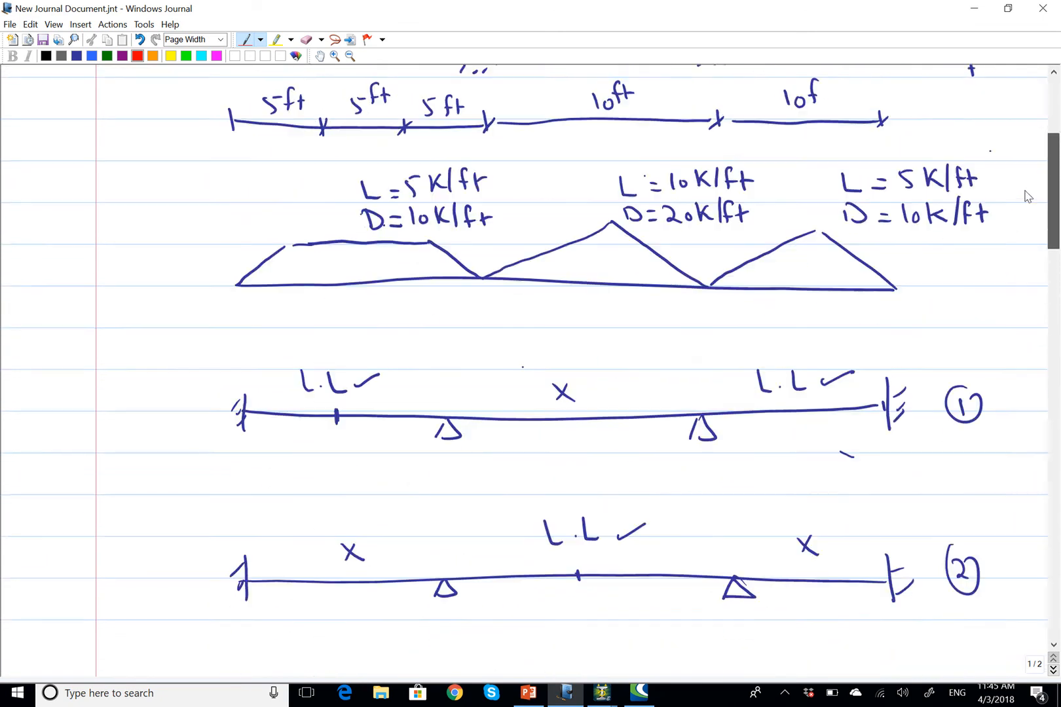
scroll(1032, 203, down, 1)
scroll(1034, 207, down, 8)
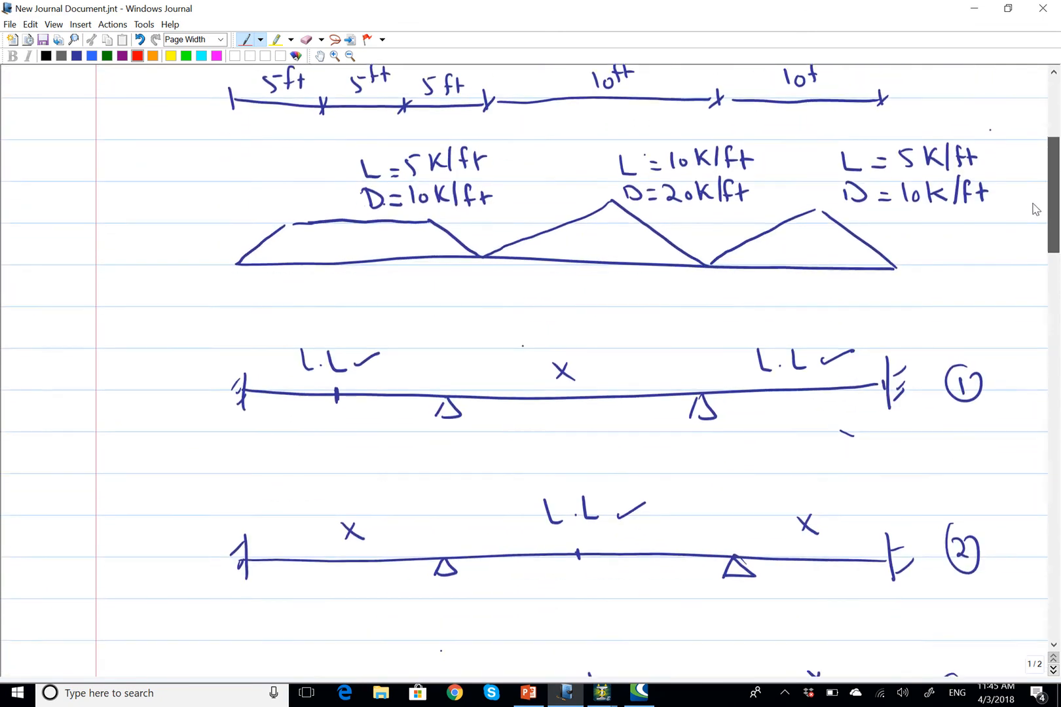
scroll(1043, 248, down, 20)
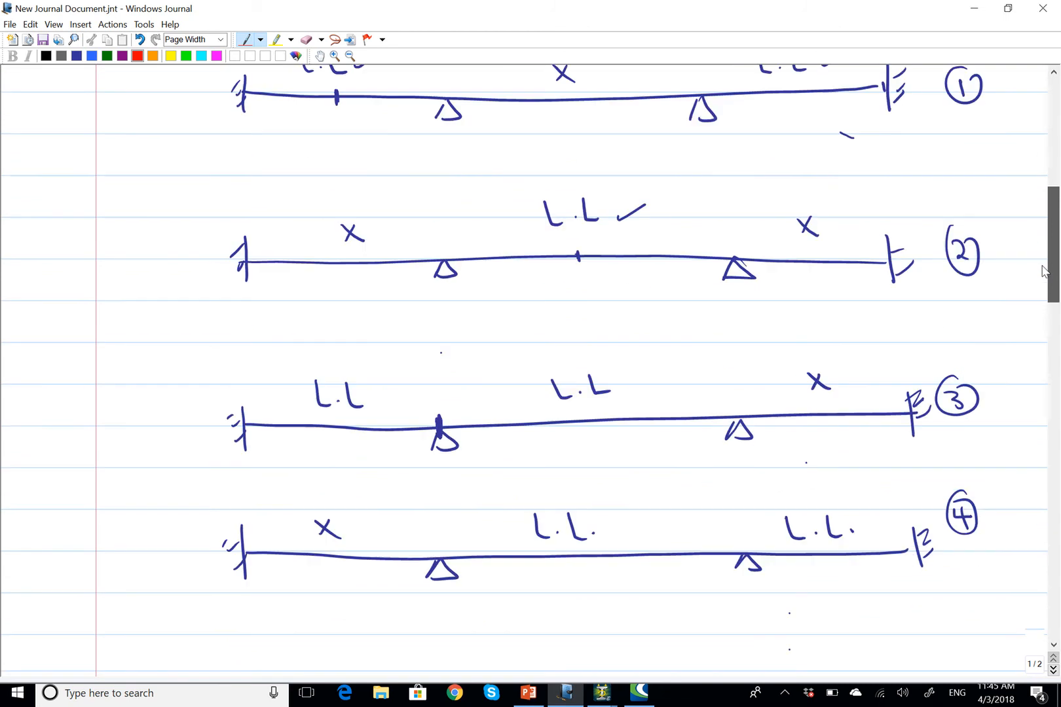
drag(1041, 358, 1056, 522)
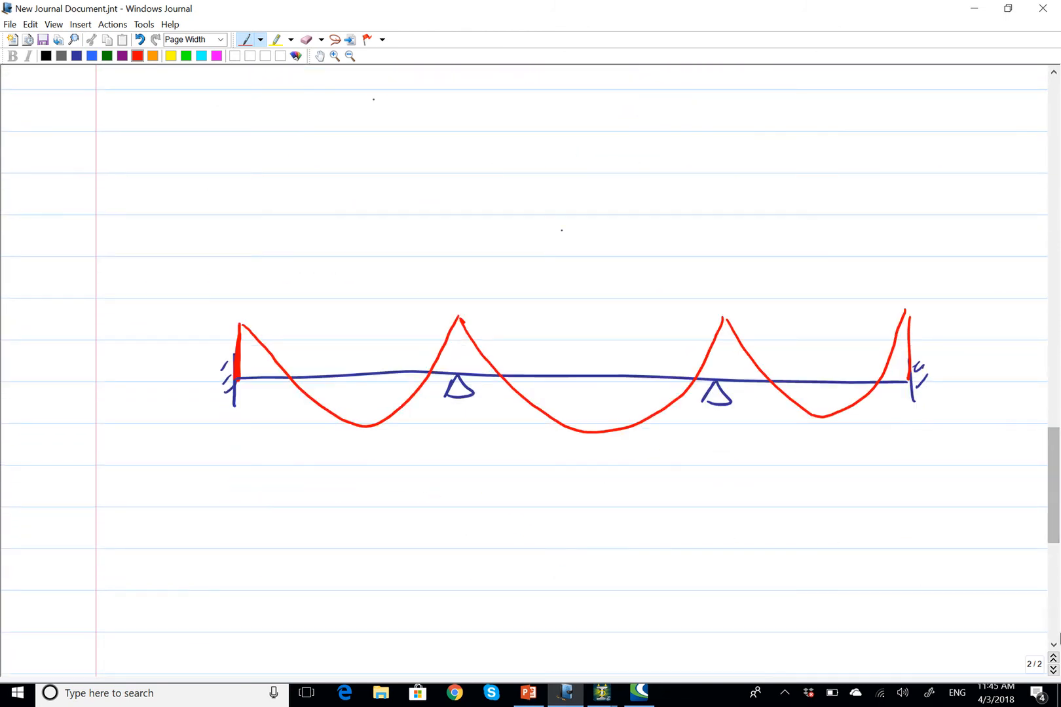
click(106, 56)
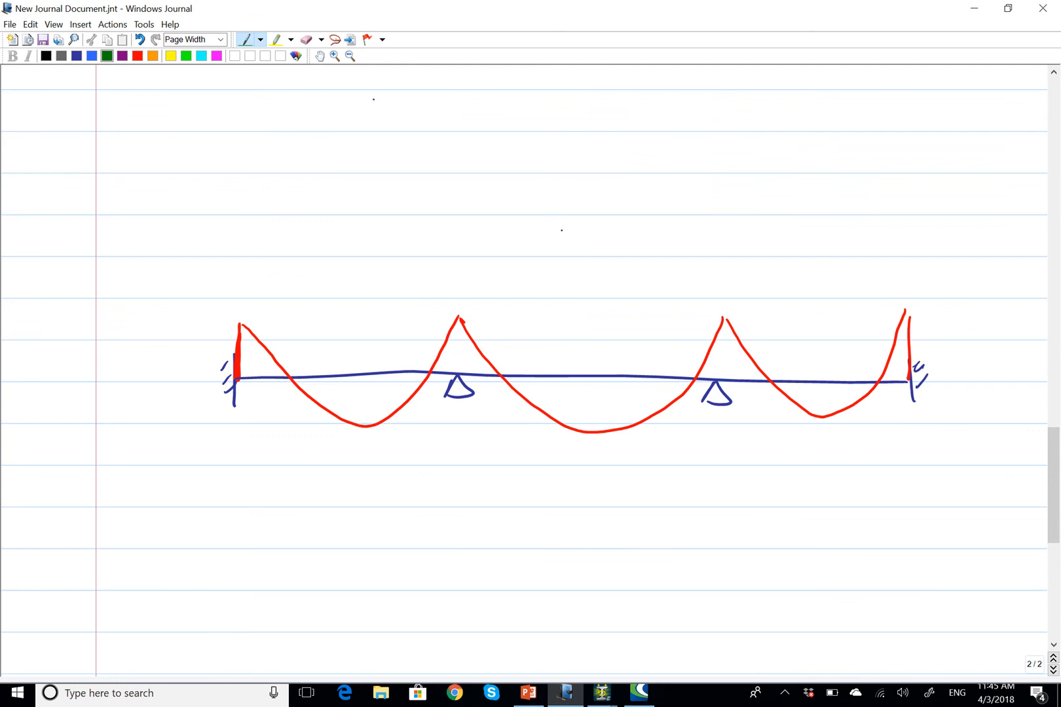
mouse_move(906, 379)
mouse_down()
mouse_move(908, 338)
mouse_move(861, 391)
mouse_move(822, 399)
mouse_move(736, 354)
mouse_move(729, 339)
mouse_move(704, 392)
mouse_move(663, 435)
mouse_move(612, 459)
mouse_move(559, 462)
mouse_move(495, 411)
mouse_move(449, 349)
mouse_move(381, 402)
mouse_move(301, 386)
mouse_move(240, 347)
mouse_up()
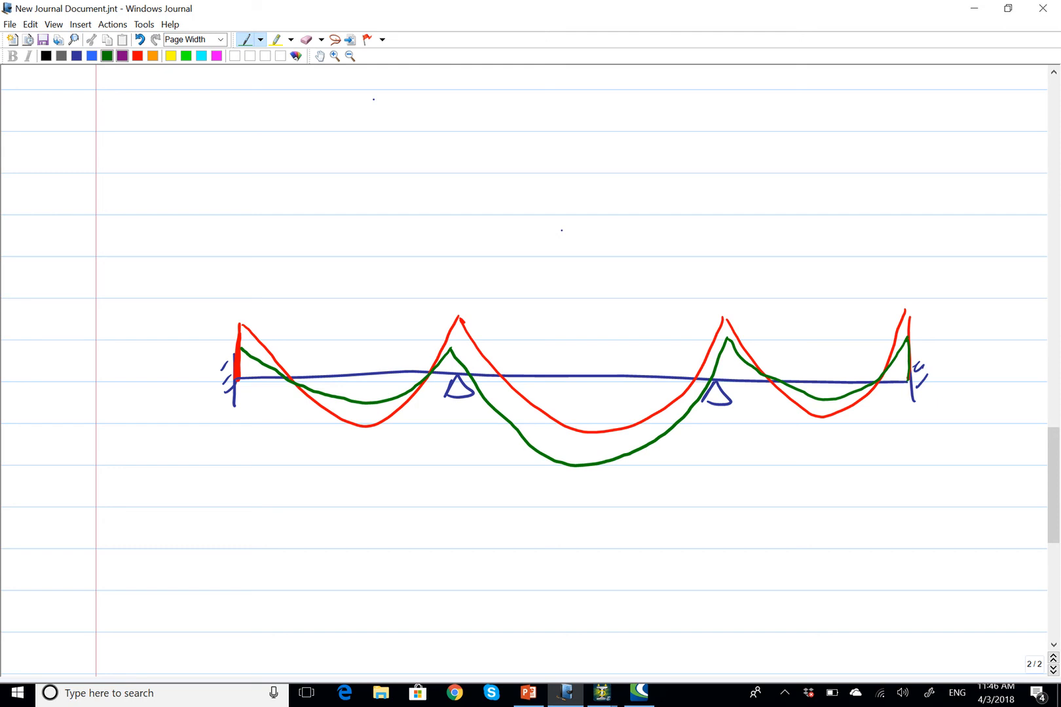
- Check the load patterns again and draw a purple moment diagram over the beam, with its highest peak above the first intermediate support
click(122, 55)
scroll(524, 366, up, 3)
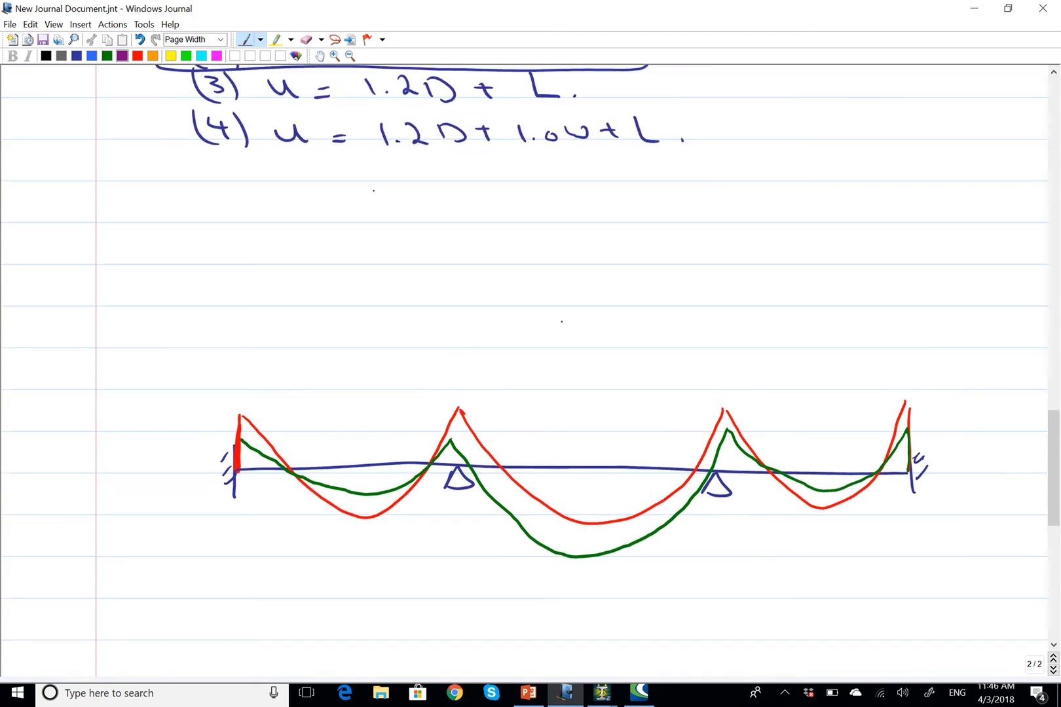
scroll(524, 366, up, 1)
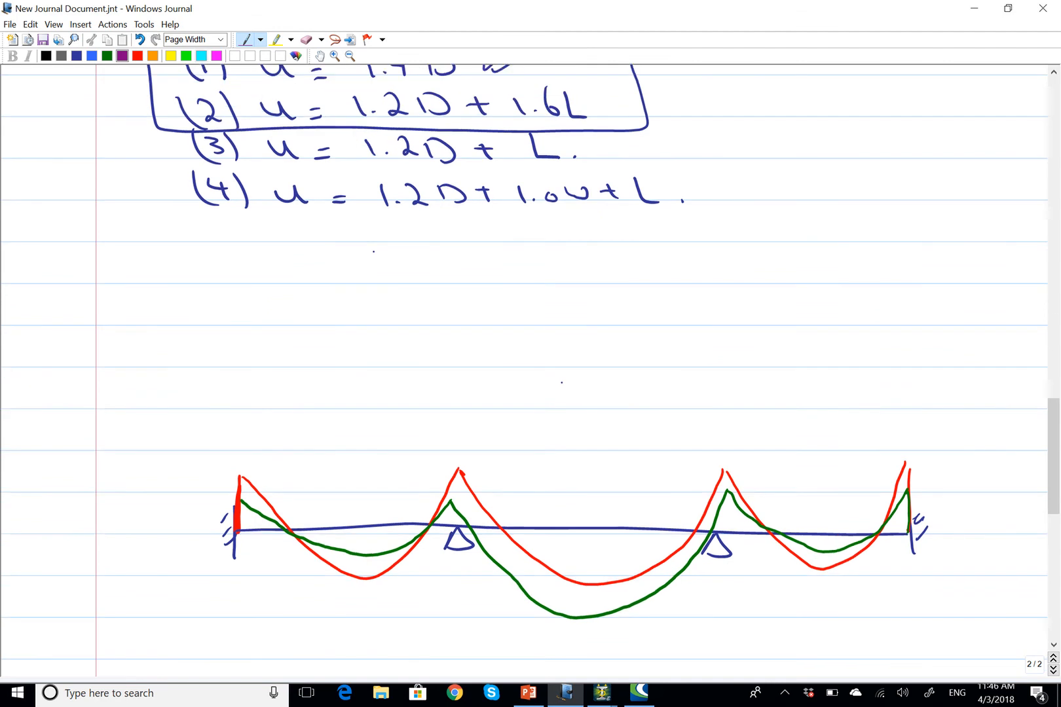
scroll(524, 367, up, 12)
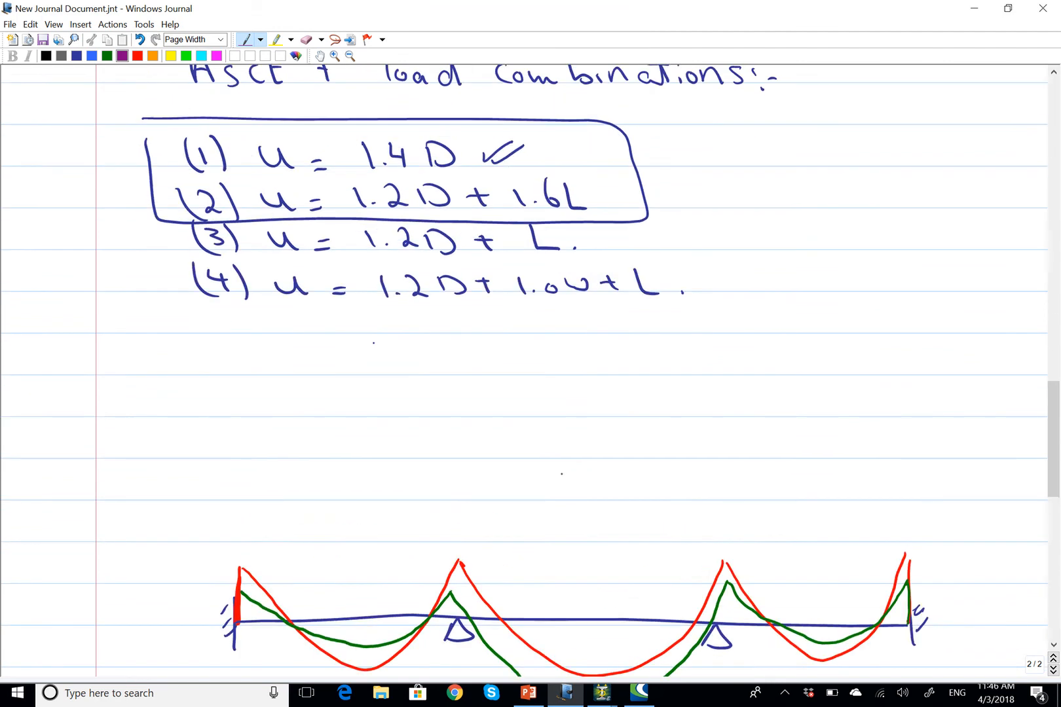
scroll(523, 366, up, 12)
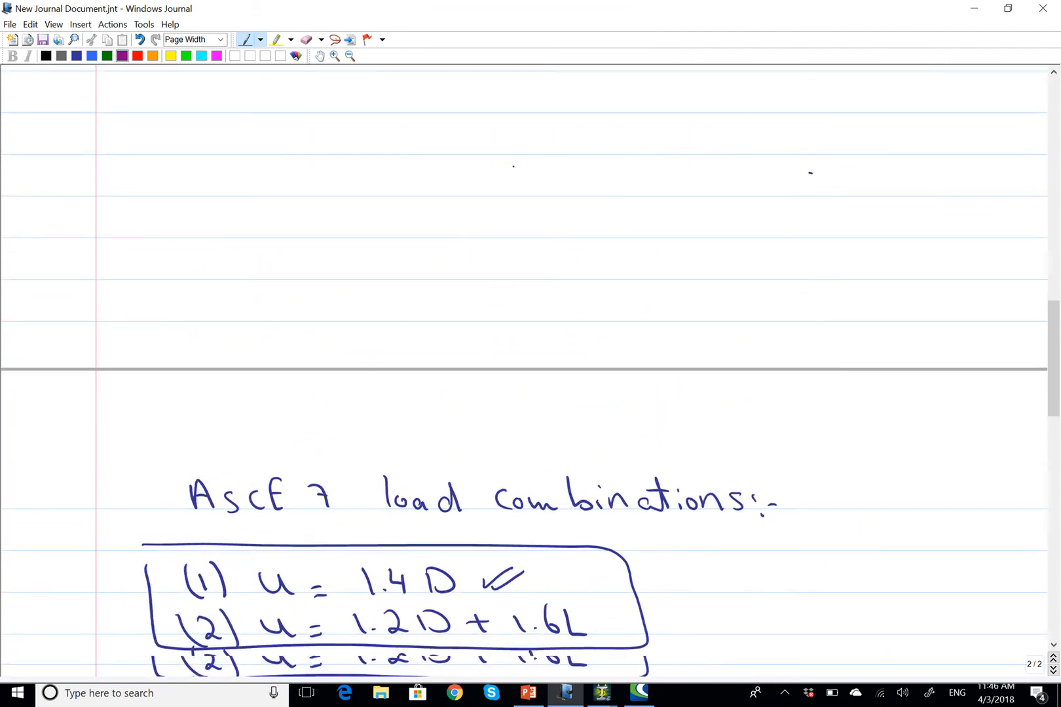
scroll(524, 366, up, 6)
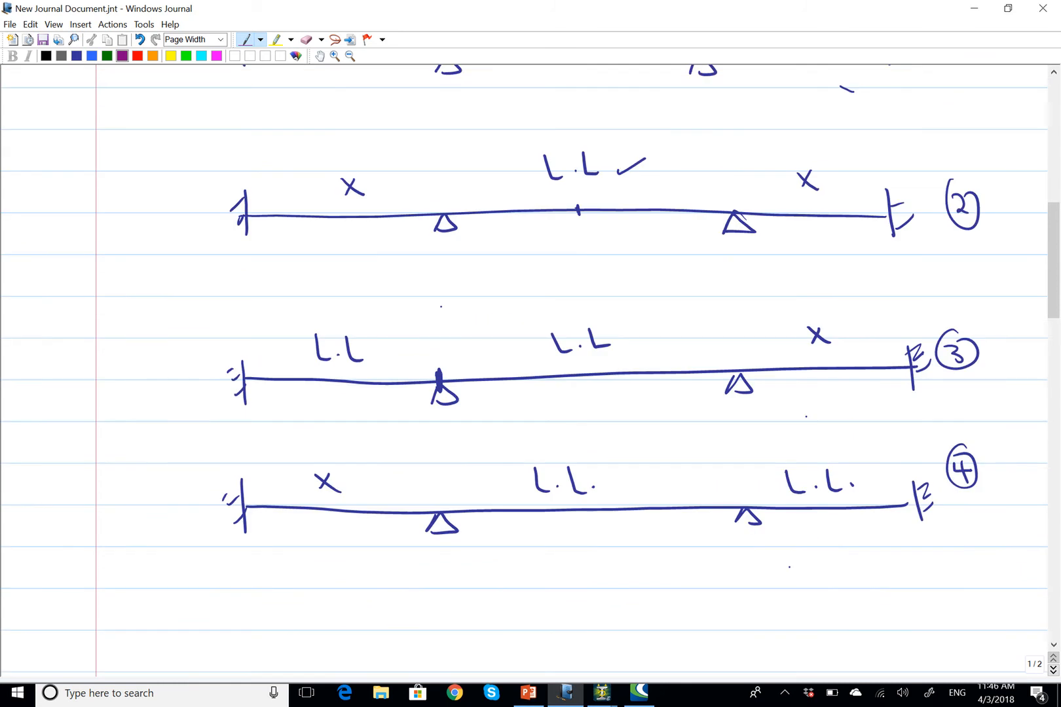
scroll(524, 367, up, 2)
scroll(524, 366, down, 10)
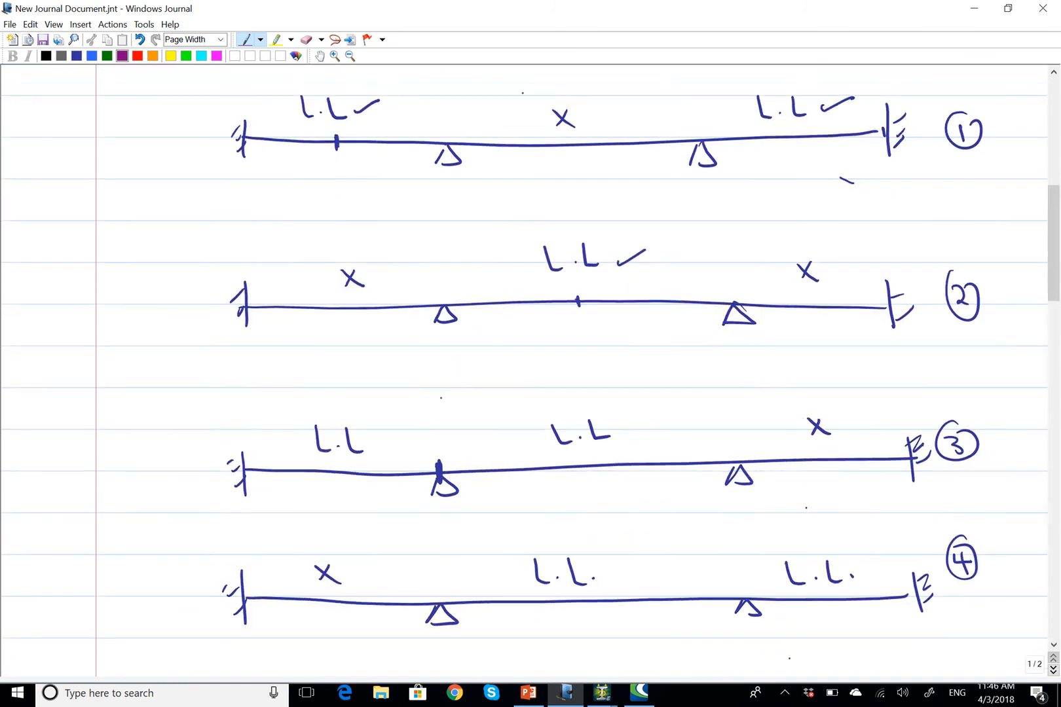
scroll(524, 367, down, 15)
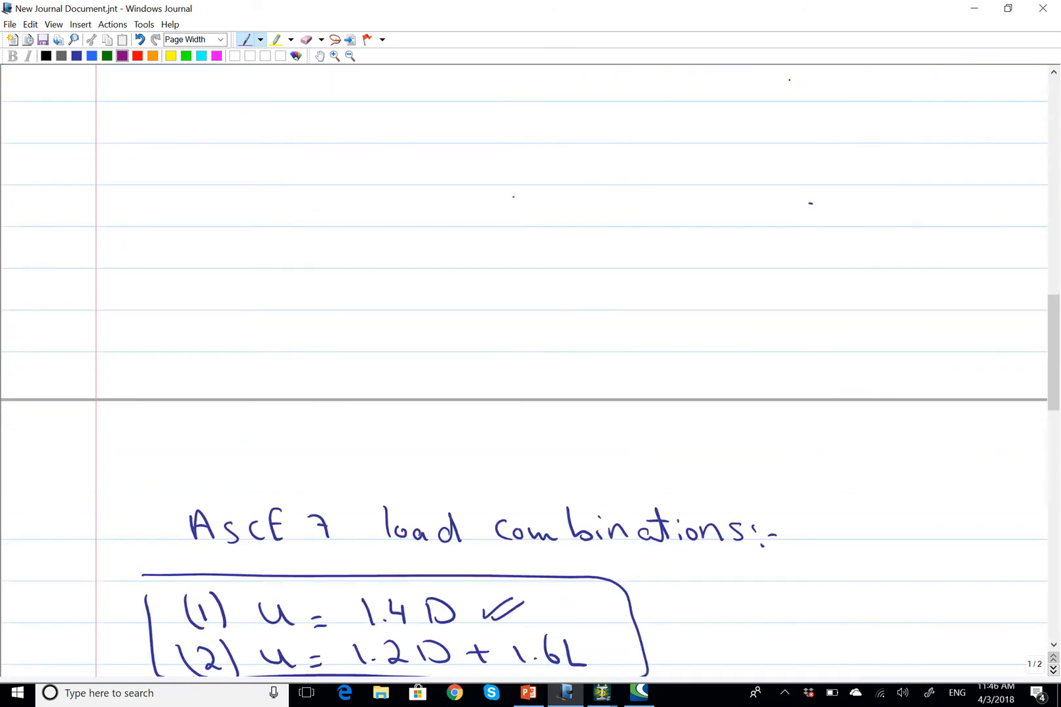
scroll(524, 367, down, 9)
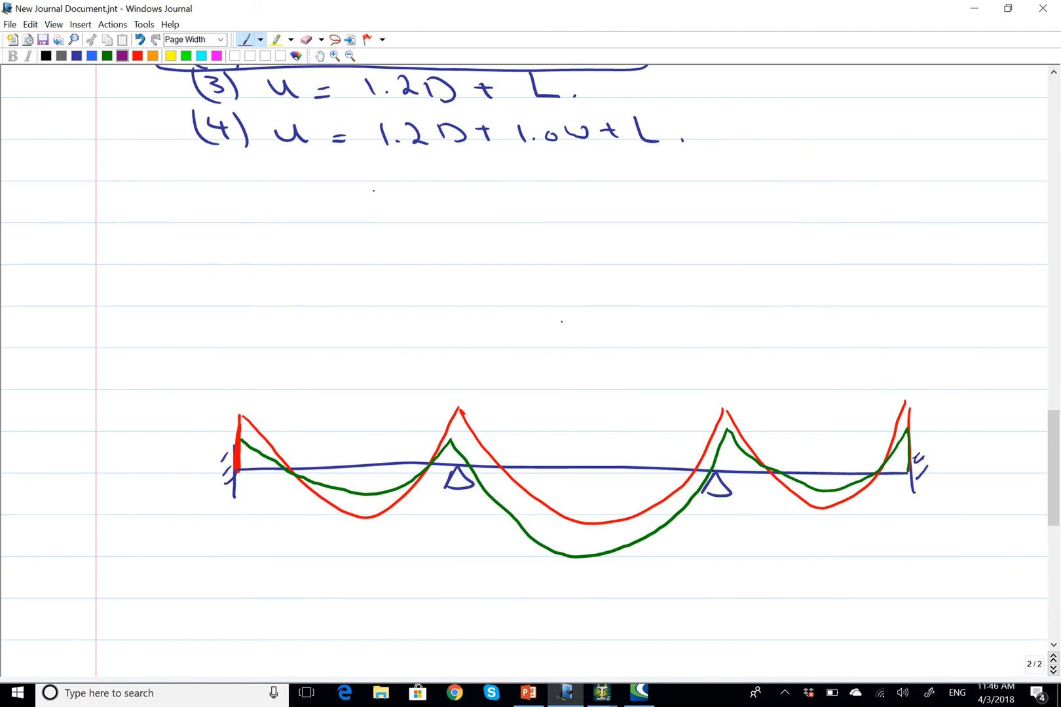
mouse_move(241, 468)
mouse_down()
mouse_move(243, 422)
mouse_move(329, 503)
mouse_move(387, 499)
mouse_move(417, 465)
mouse_move(457, 352)
mouse_move(511, 464)
mouse_move(559, 526)
mouse_move(607, 523)
mouse_move(657, 492)
mouse_move(723, 410)
mouse_move(804, 512)
mouse_move(853, 504)
mouse_move(905, 390)
mouse_move(907, 431)
mouse_up()
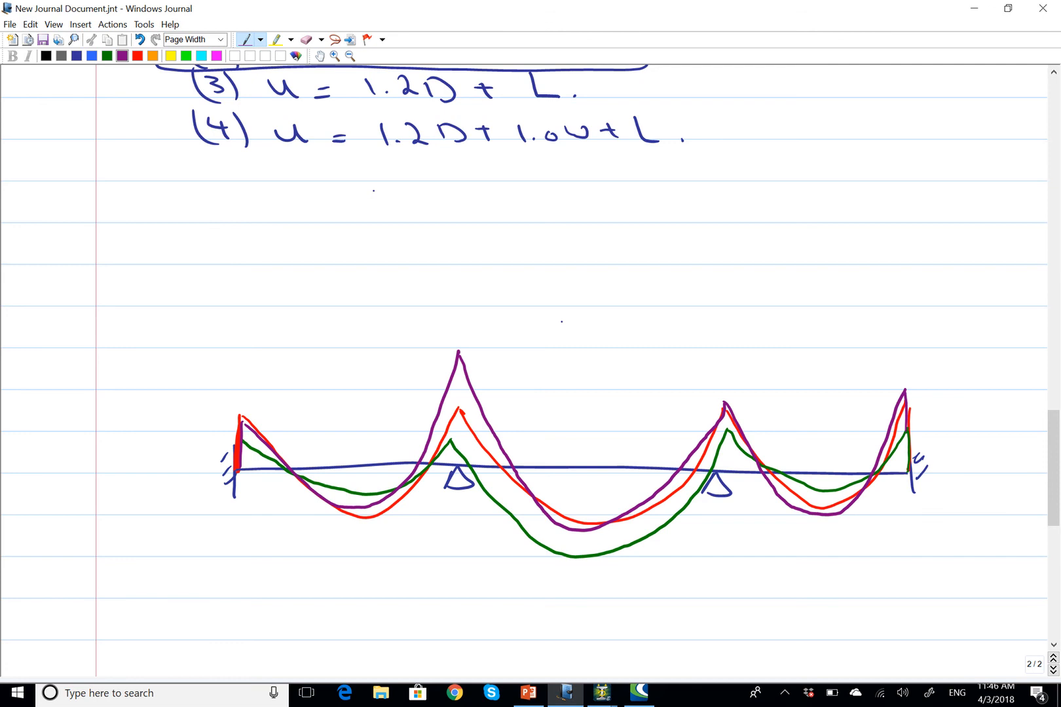
- Draw an orange moment diagram over the beam, with its highest peak above the second intermediate support
mouse_move(1054, 472)
mouse_down()
mouse_move(1059, 247)
mouse_move(1057, 476)
mouse_up()
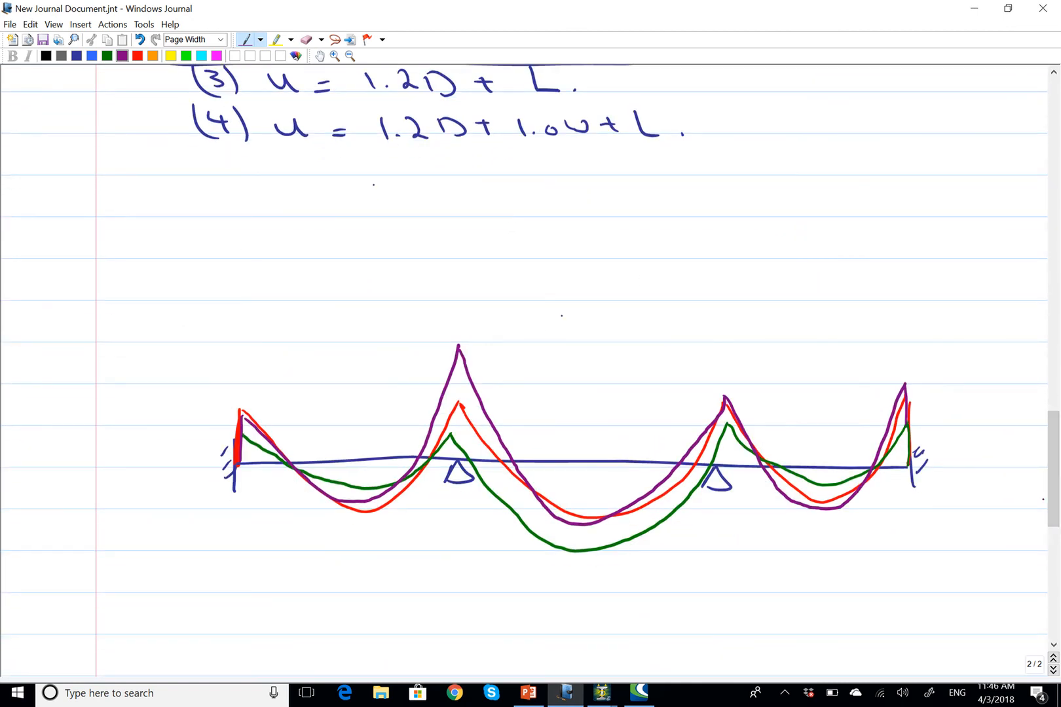
click(152, 56)
mouse_move(910, 463)
mouse_down()
mouse_move(909, 402)
mouse_move(877, 458)
mouse_move(841, 485)
mouse_move(804, 488)
mouse_move(735, 411)
mouse_move(724, 345)
mouse_move(709, 414)
mouse_move(668, 498)
mouse_move(592, 528)
mouse_move(513, 480)
mouse_move(458, 387)
mouse_move(445, 435)
mouse_move(410, 474)
mouse_move(337, 488)
mouse_move(245, 433)
mouse_up()
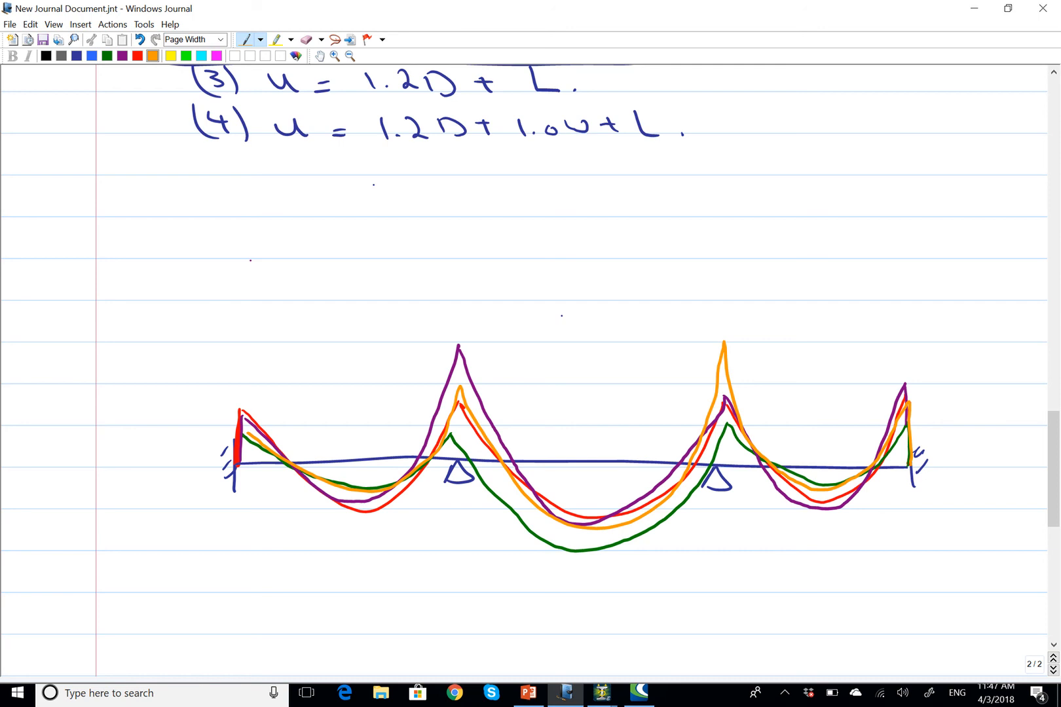
- Erase the inner overlapping moment curves with the small eraser along all three spans, keeping the outermost curves as the moment envelope
click(321, 39)
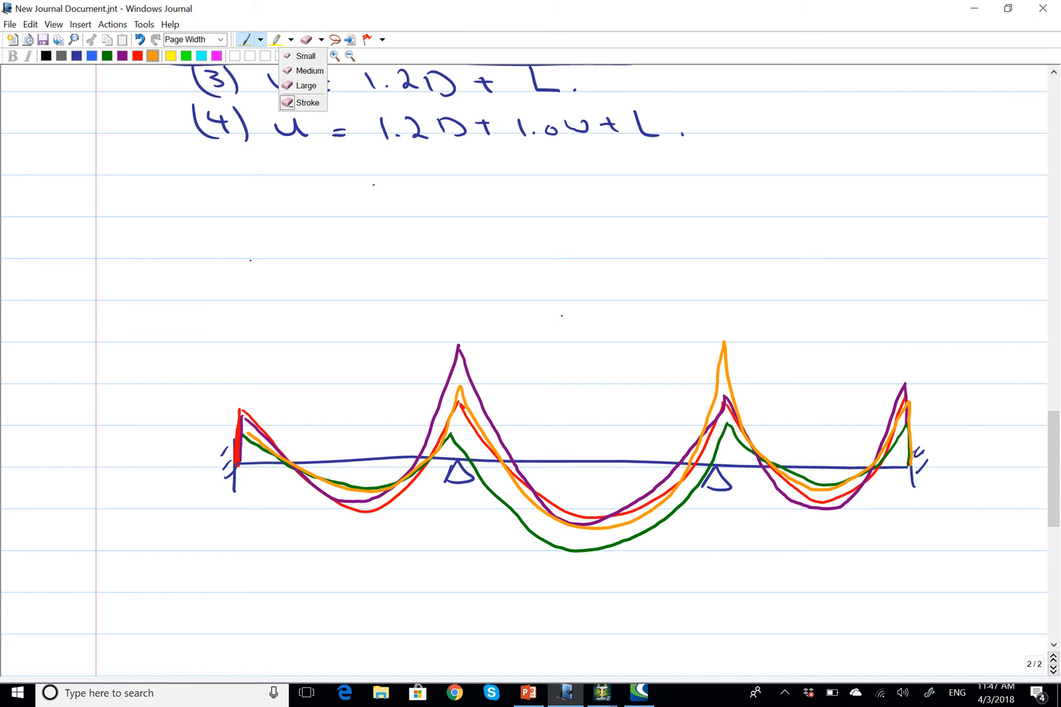
click(302, 56)
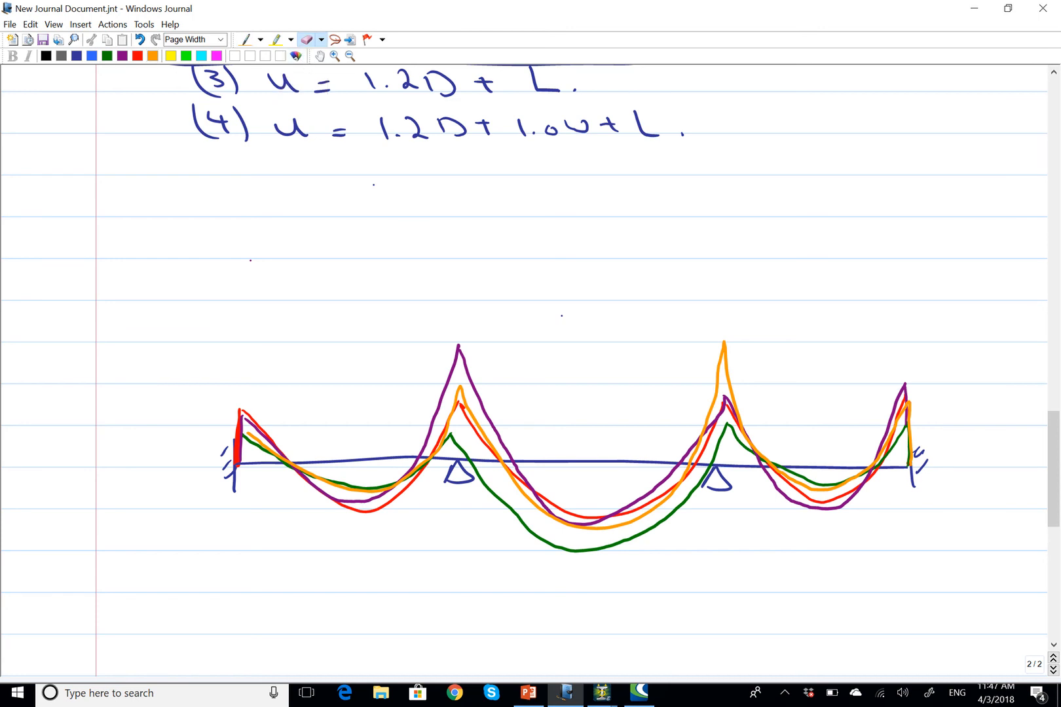
mouse_move(249, 434)
mouse_down()
mouse_move(330, 482)
mouse_move(403, 481)
mouse_move(374, 501)
mouse_up()
mouse_move(403, 478)
mouse_down()
mouse_move(452, 442)
mouse_move(443, 437)
mouse_move(463, 396)
mouse_move(451, 416)
mouse_move(459, 447)
mouse_move(480, 429)
mouse_move(466, 417)
mouse_move(538, 496)
mouse_move(589, 524)
mouse_move(626, 525)
mouse_move(684, 477)
mouse_move(583, 525)
mouse_move(529, 499)
mouse_up()
drag(633, 503, 619, 513)
mouse_move(723, 407)
mouse_down()
mouse_move(717, 449)
mouse_move(708, 438)
mouse_move(712, 424)
mouse_move(714, 458)
mouse_move(732, 409)
mouse_move(734, 437)
mouse_move(750, 452)
mouse_up()
mouse_move(809, 482)
mouse_down()
mouse_move(776, 472)
mouse_move(837, 489)
mouse_move(833, 501)
mouse_move(898, 417)
mouse_move(907, 422)
mouse_move(903, 409)
mouse_up()
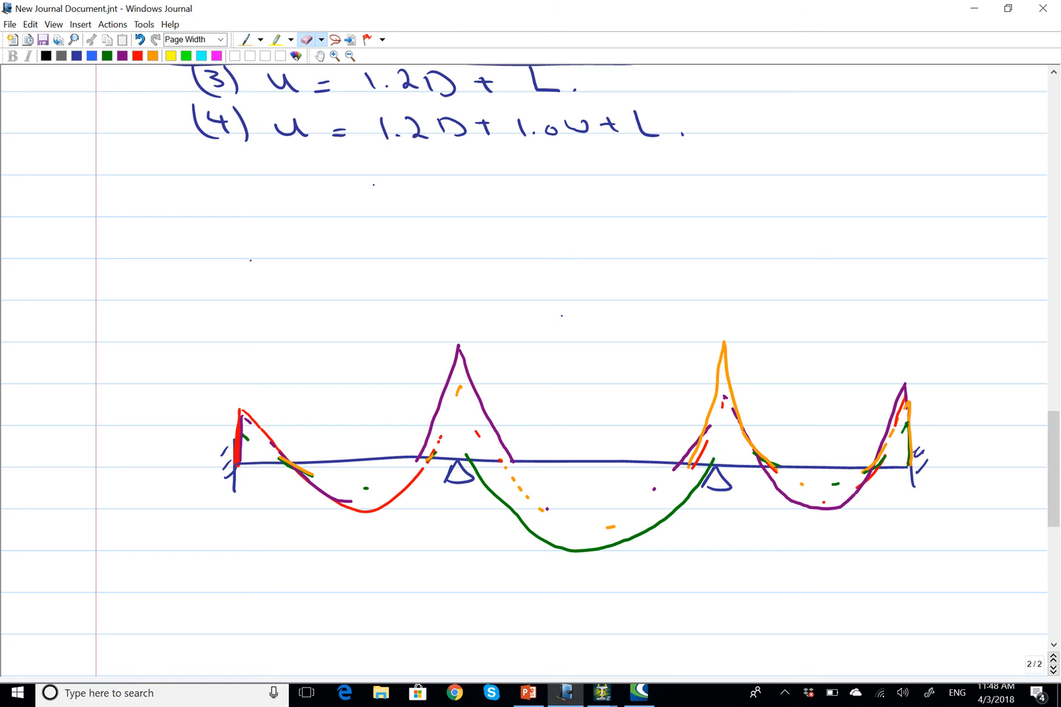
- Minimize the notes to return to STAAD.Pro, accept the auto save and save the modified structure
mouse_move(1043, 5)
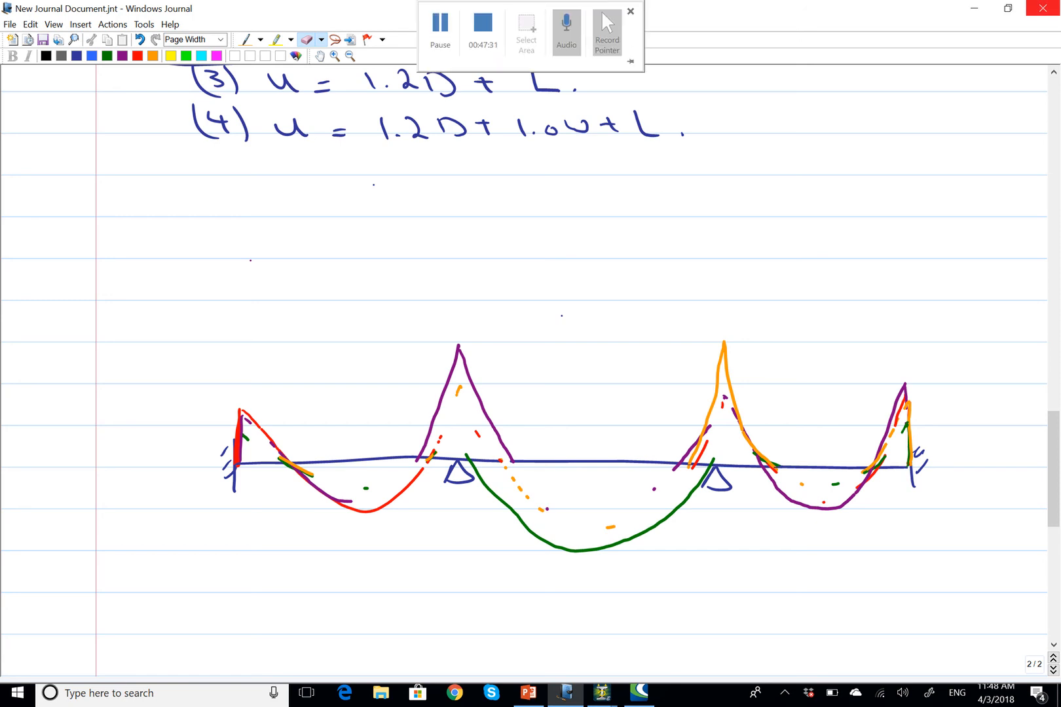
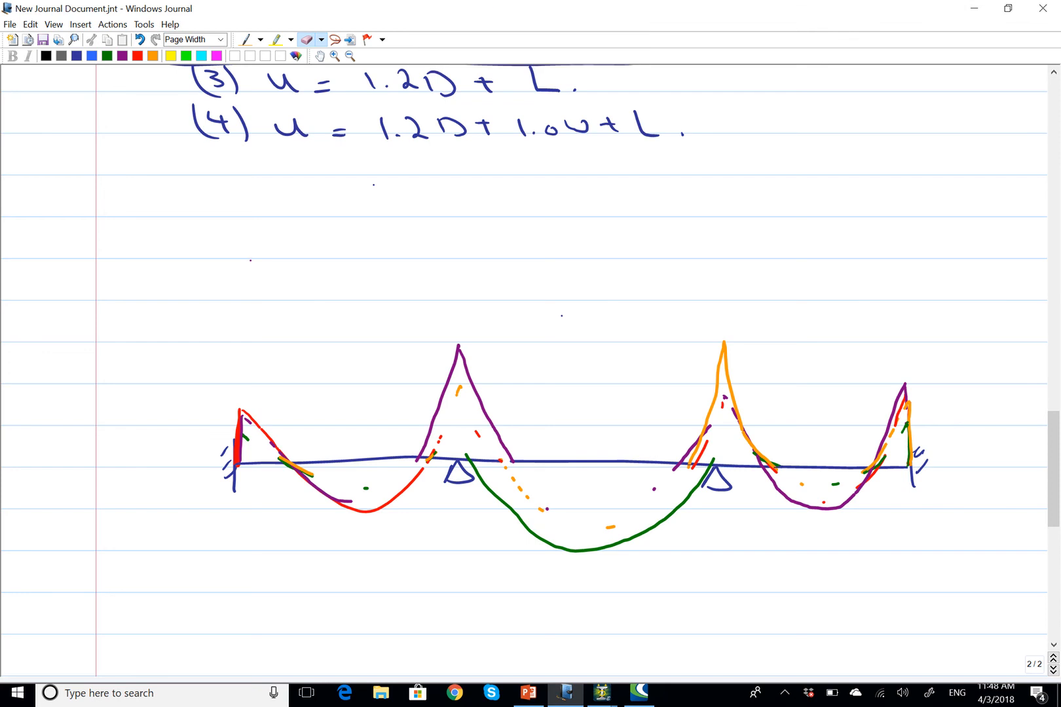
click(974, 8)
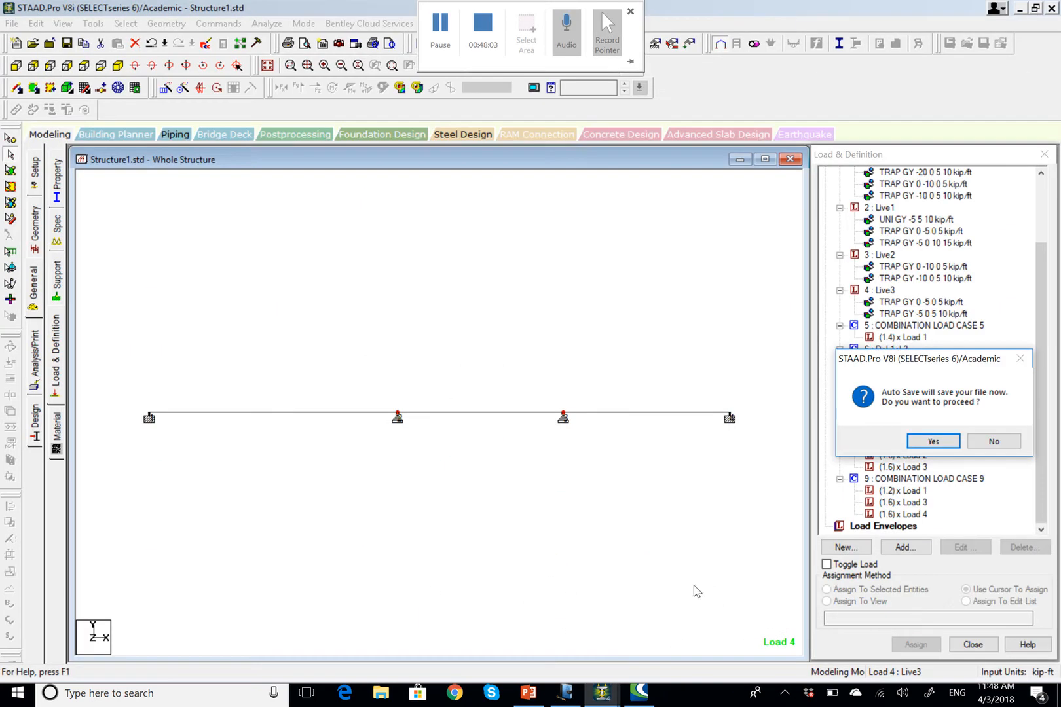
click(931, 441)
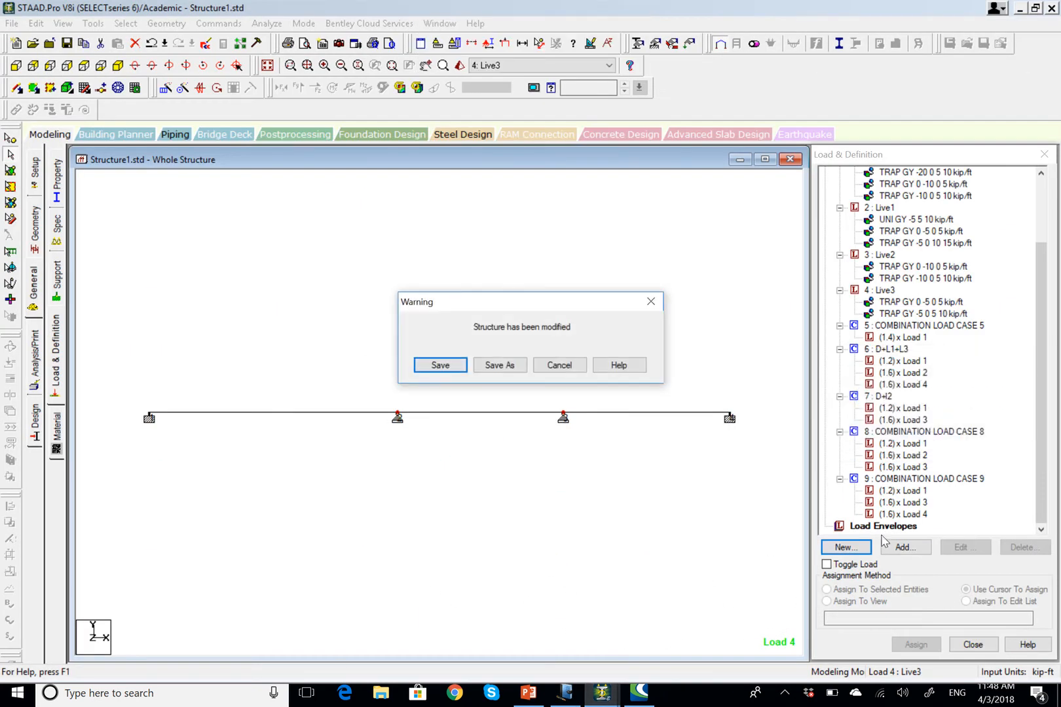
click(445, 368)
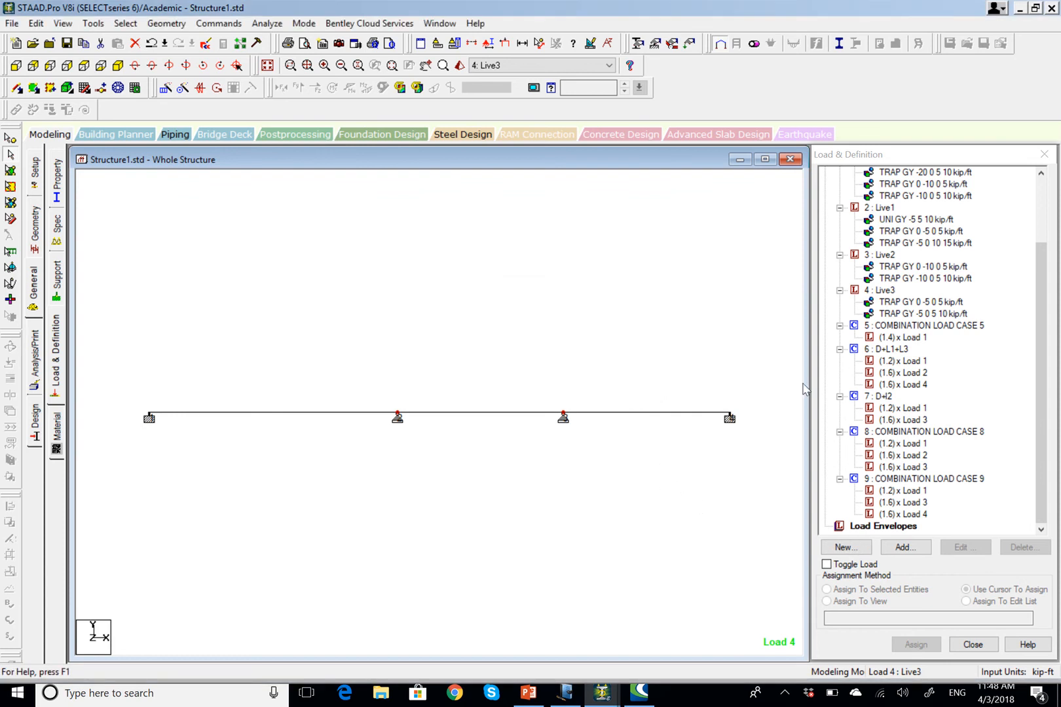
- Try to define load envelope 1 of type NONE with combination load cases 5 to 9, and close the envelope dialog
click(898, 525)
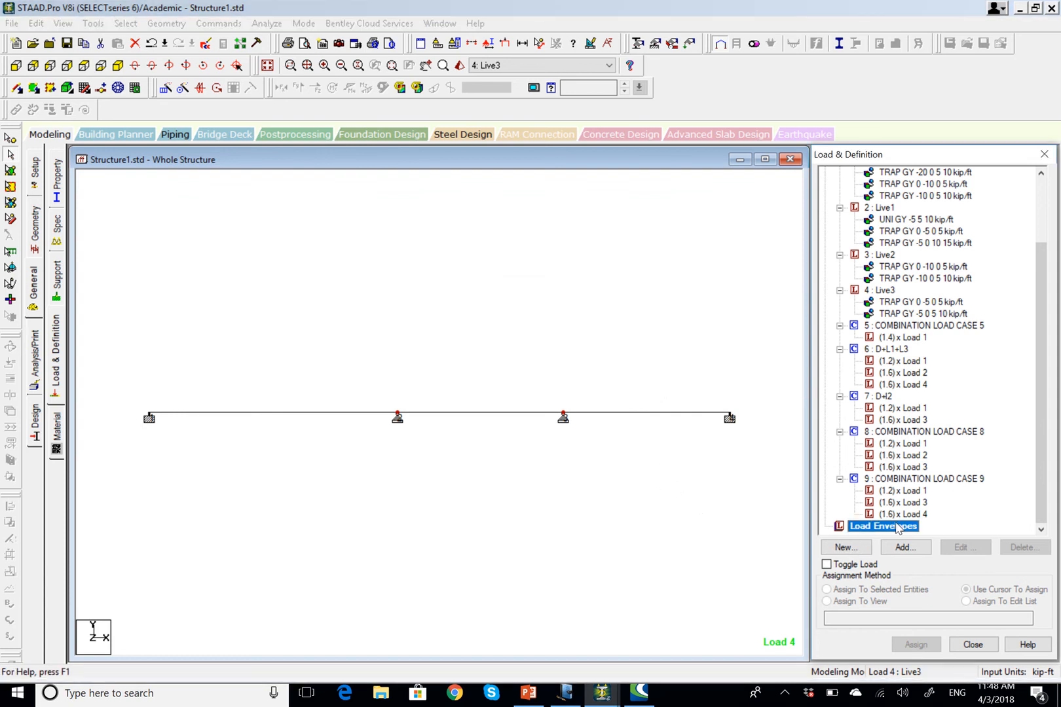
click(904, 548)
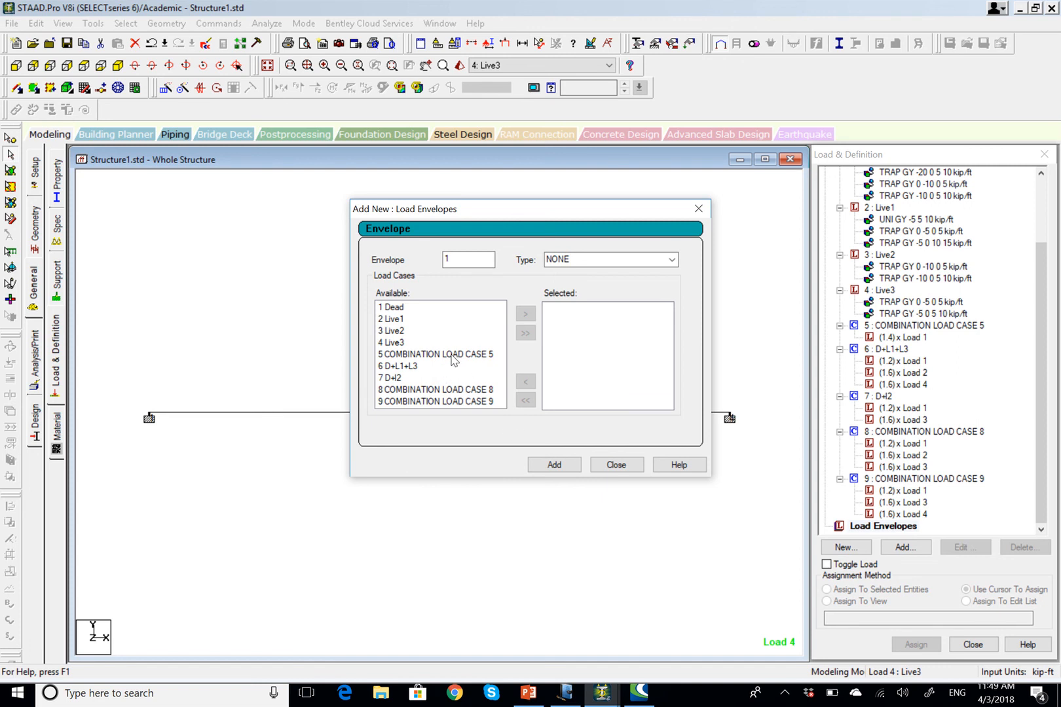
click(450, 354)
shift+click(413, 367)
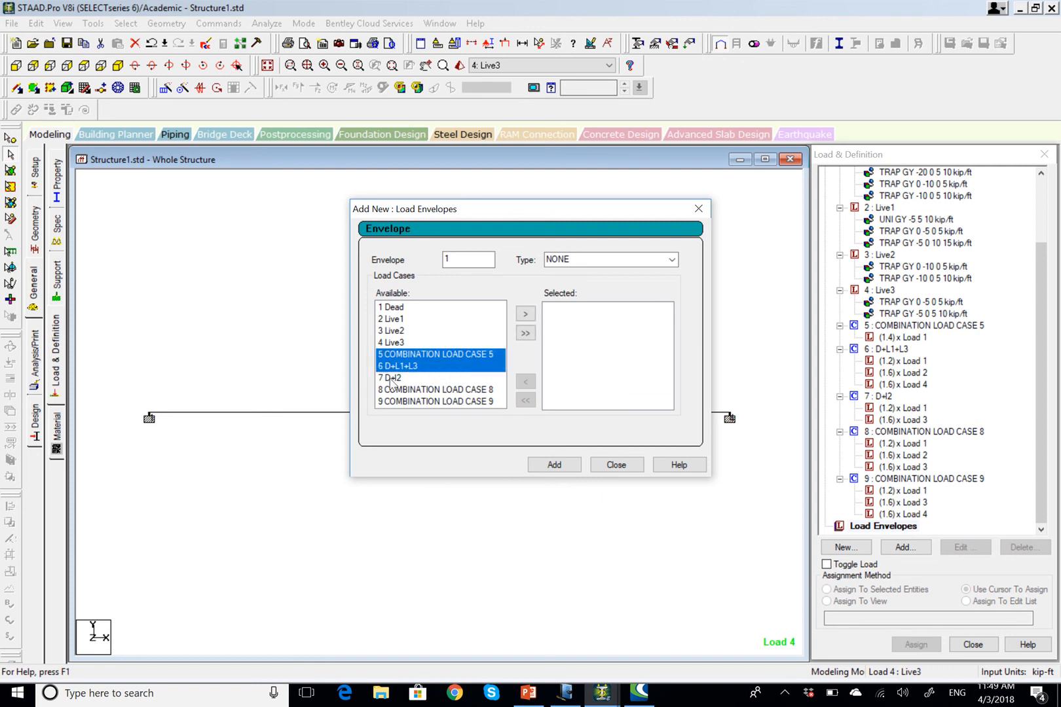
shift+click(391, 379)
shift+click(394, 390)
shift+click(406, 403)
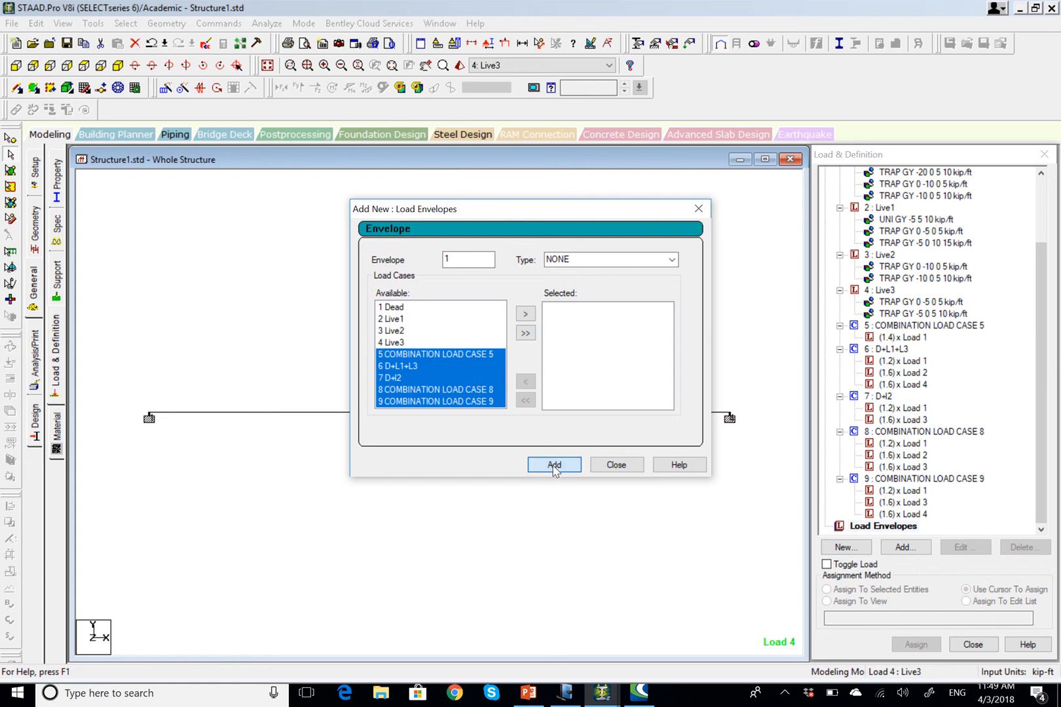
click(671, 260)
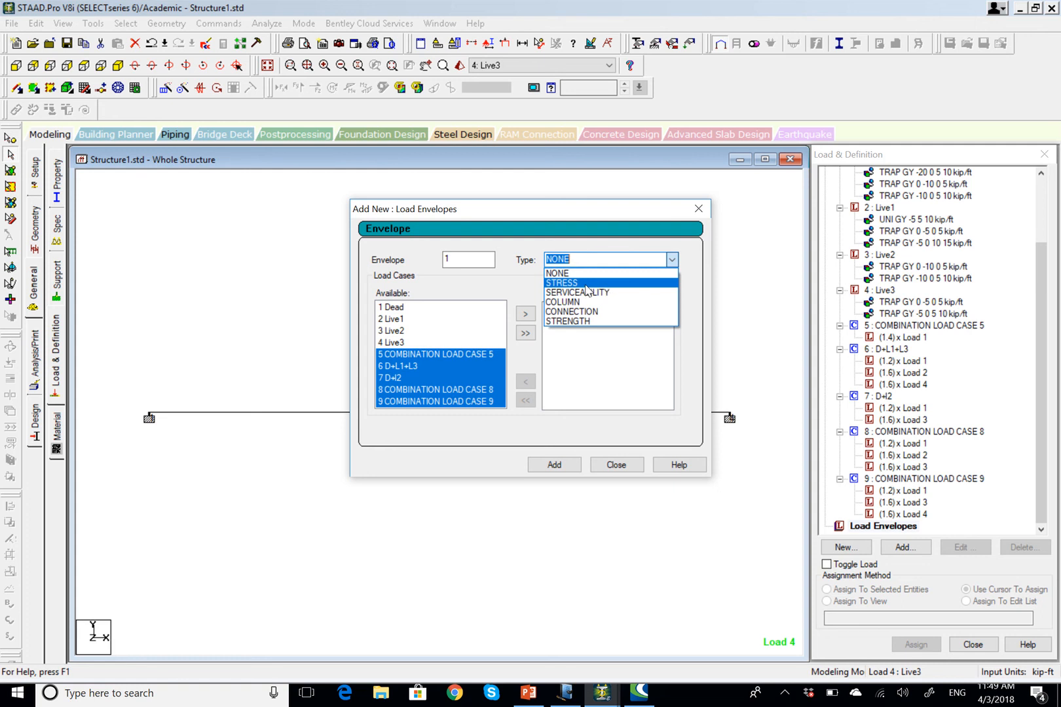
click(581, 274)
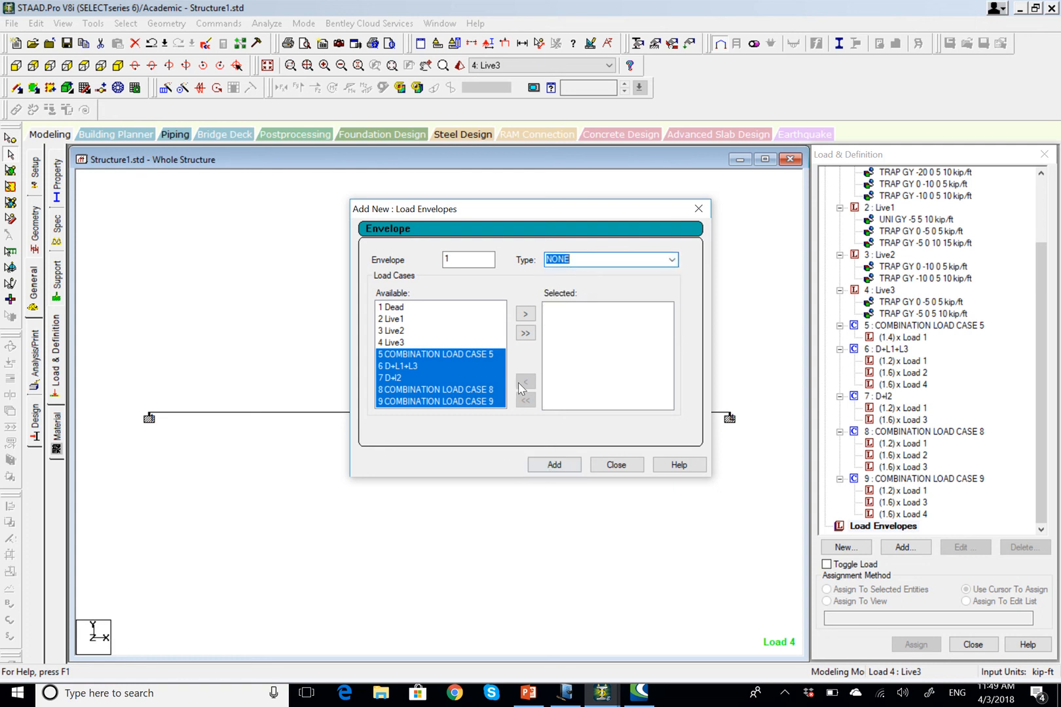
click(526, 314)
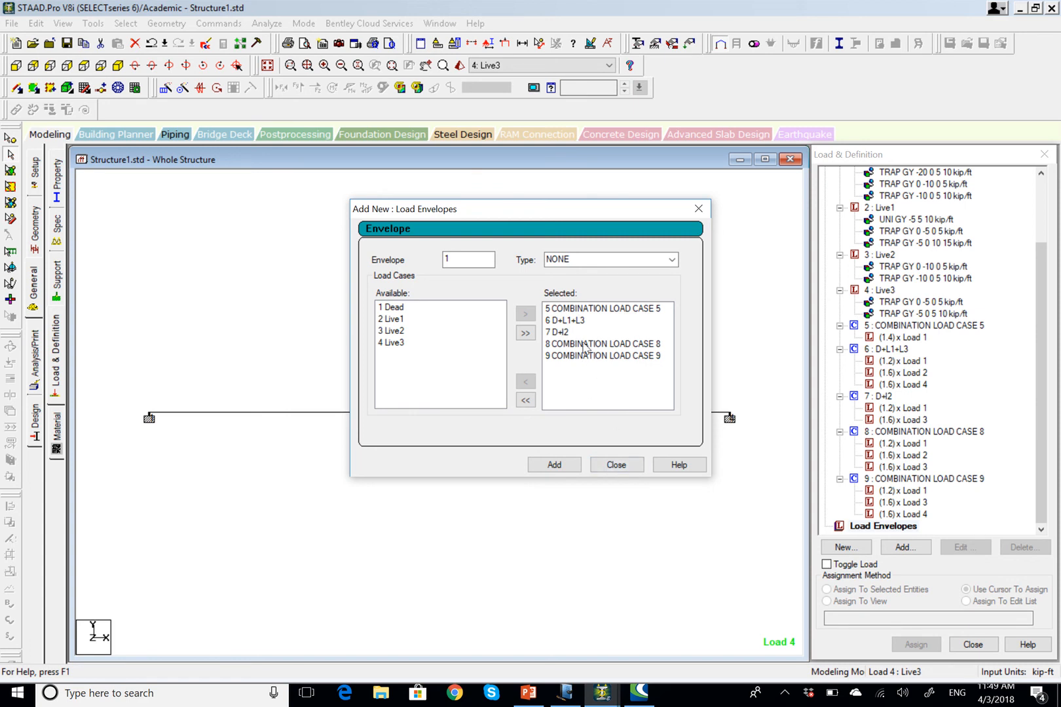
click(616, 465)
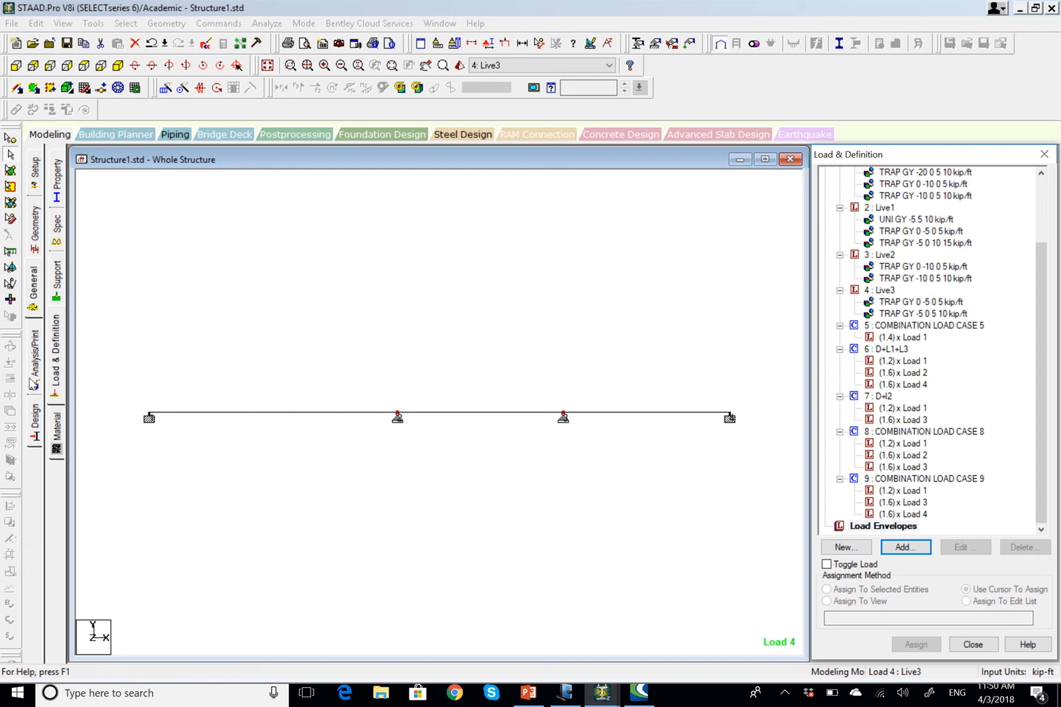
- Add a Perform Analysis command with the No Print option to the analysis commands
click(38, 339)
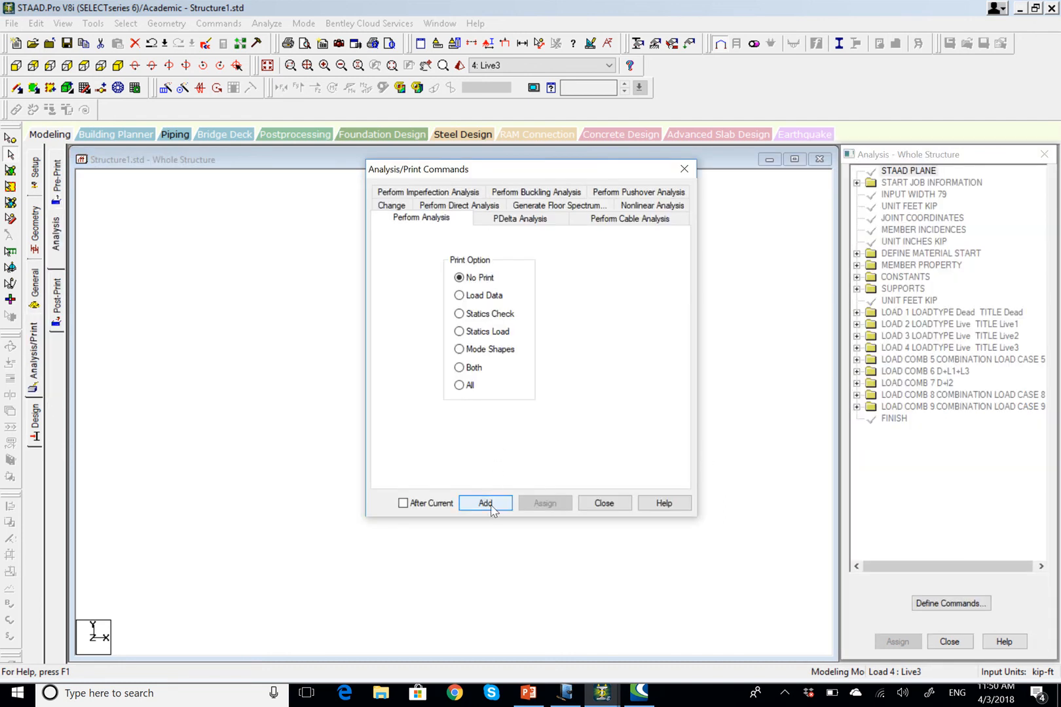
click(491, 506)
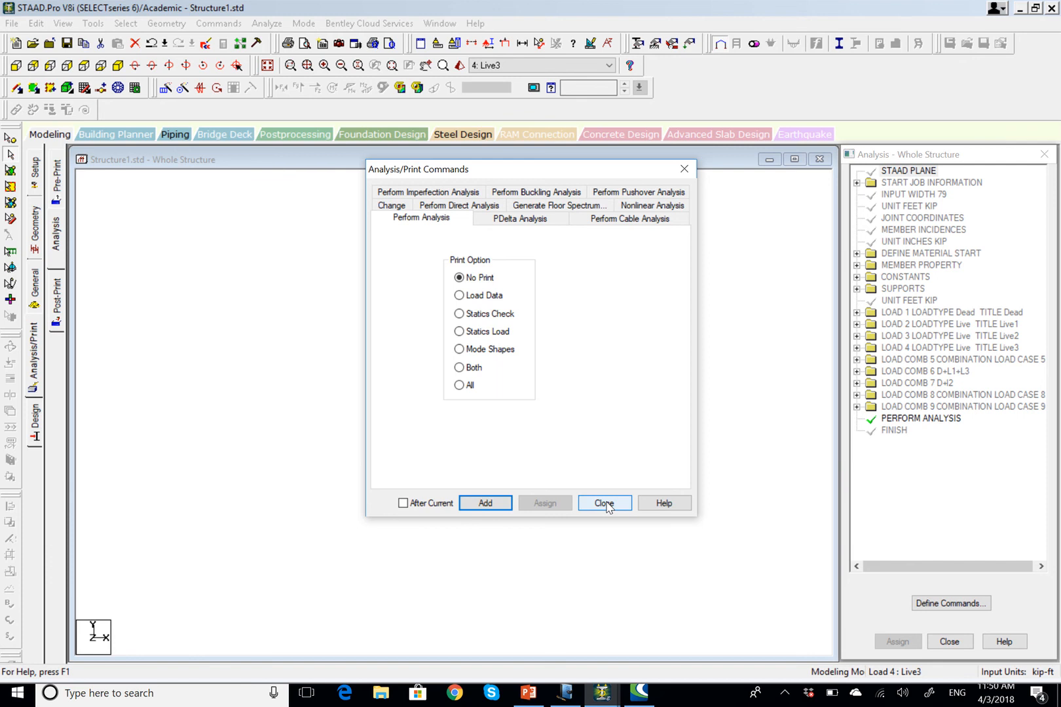
- Close the Analysis/Print Commands dialog, leaving the Perform Analysis command in the analysis command list
click(604, 504)
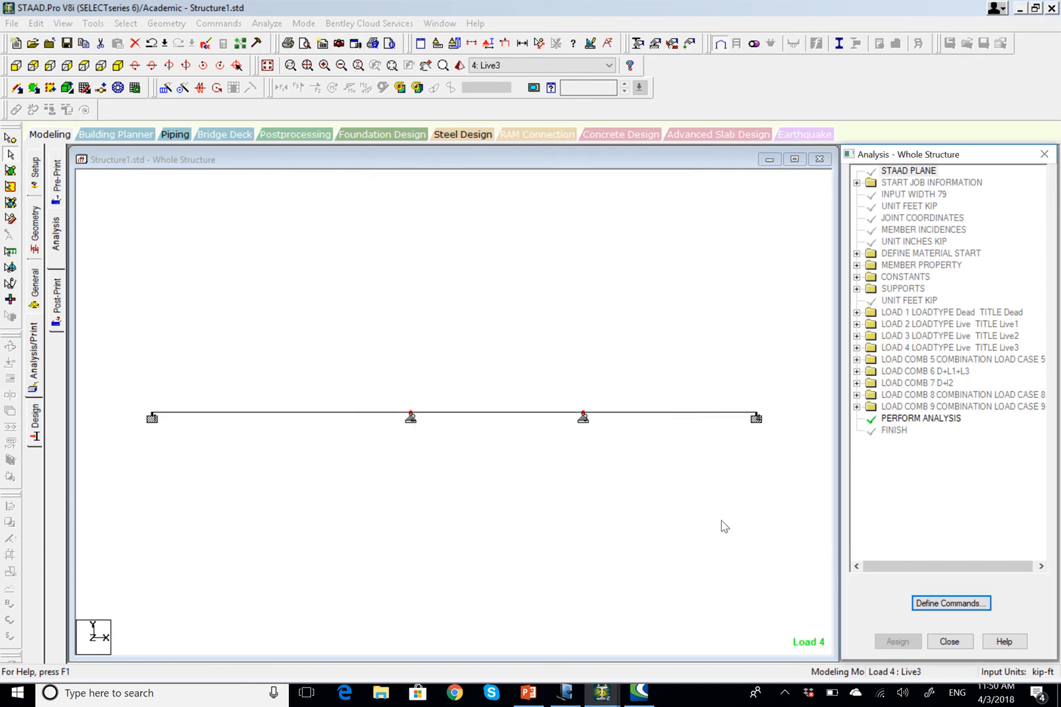
click(953, 643)
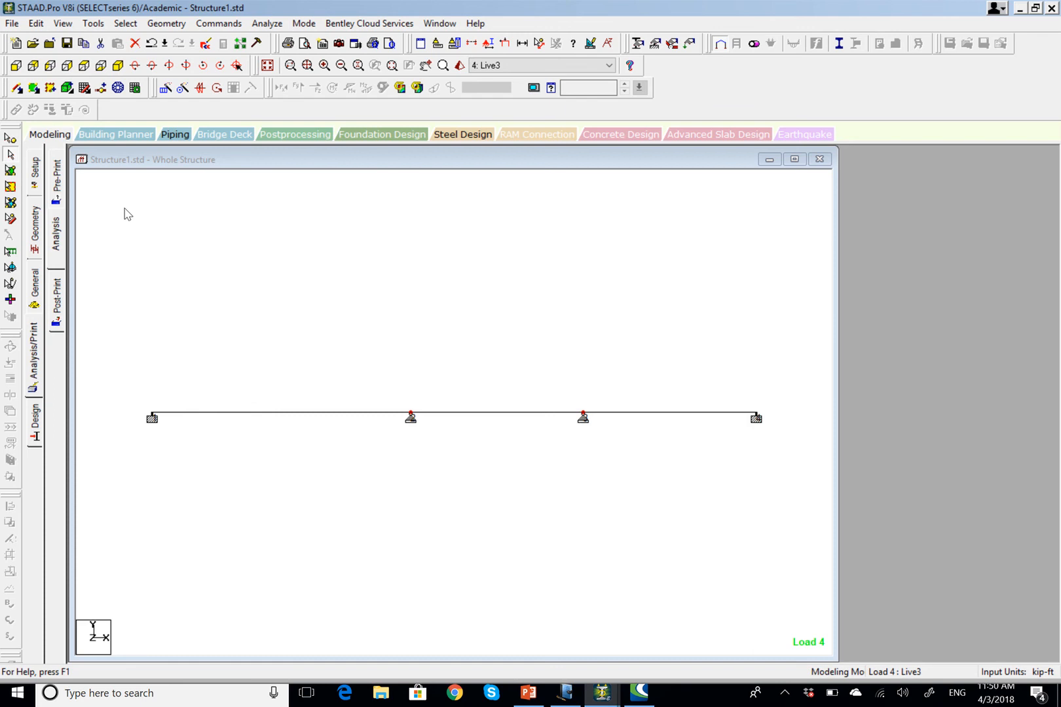
click(41, 362)
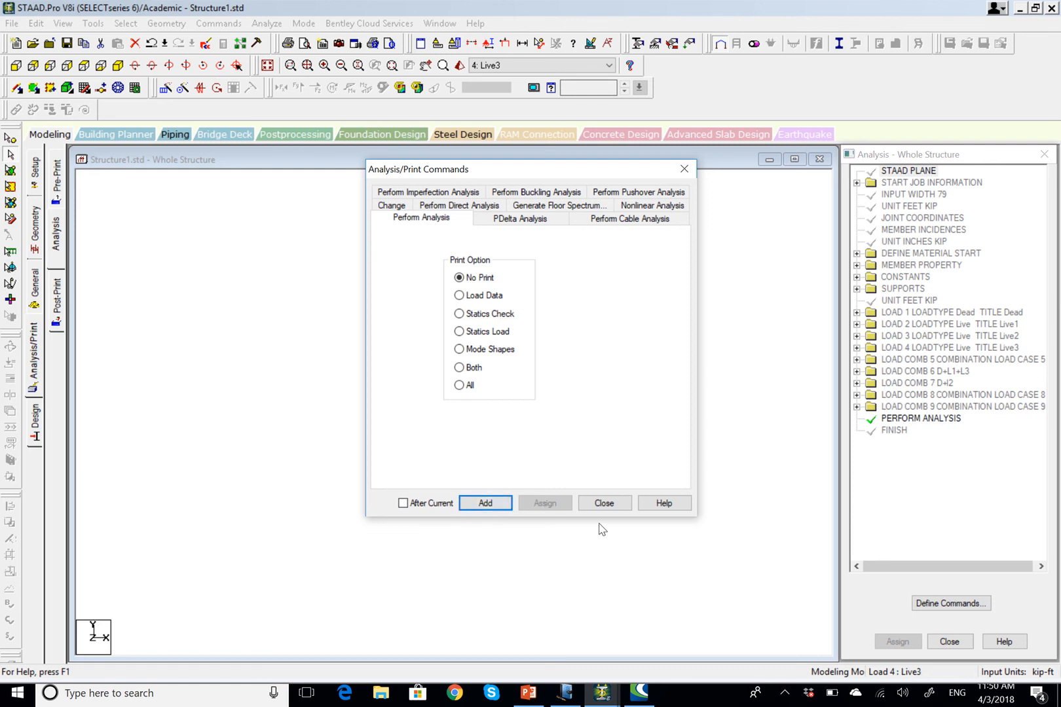
click(604, 502)
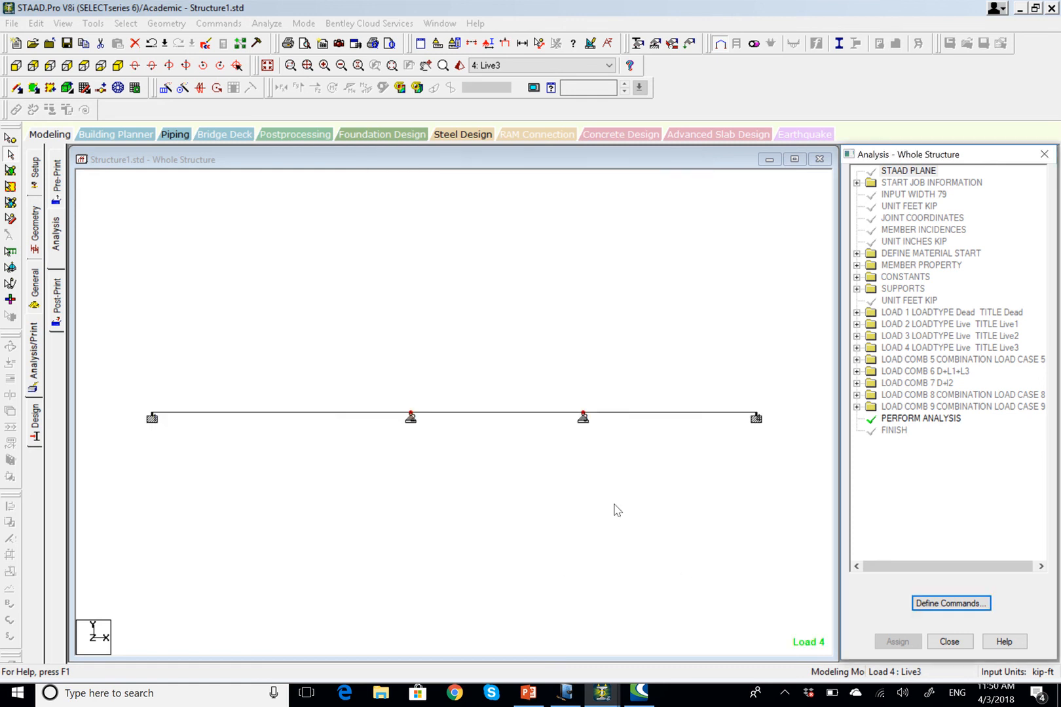
- Run the analysis, saving the modified structure, and go on to post processing mode
click(278, 23)
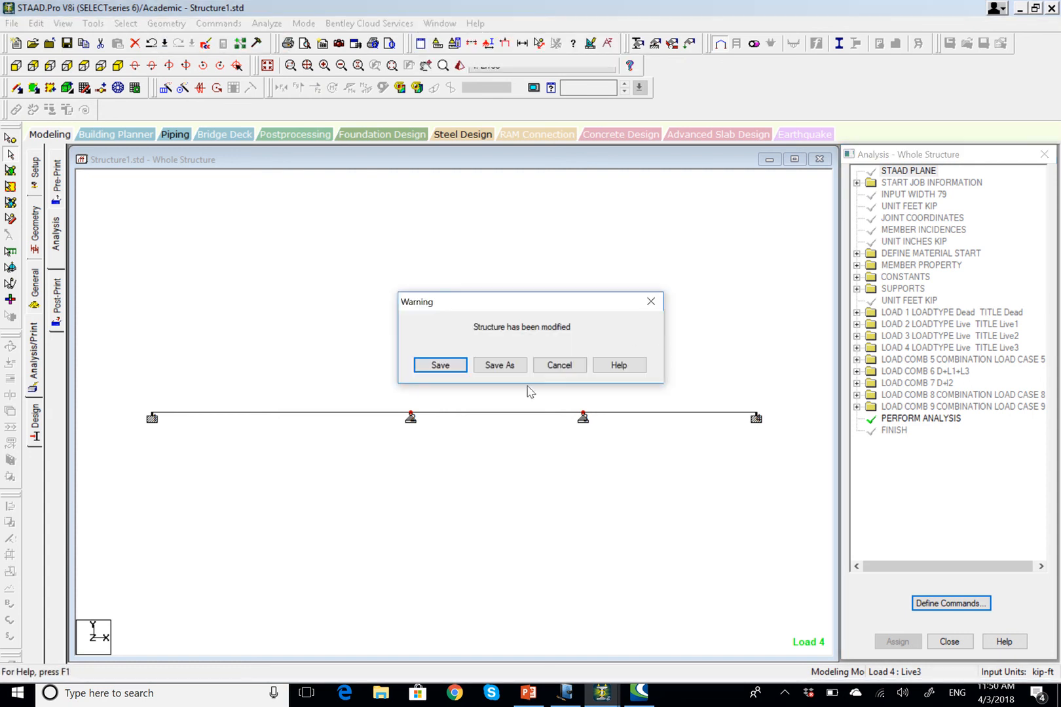
click(441, 365)
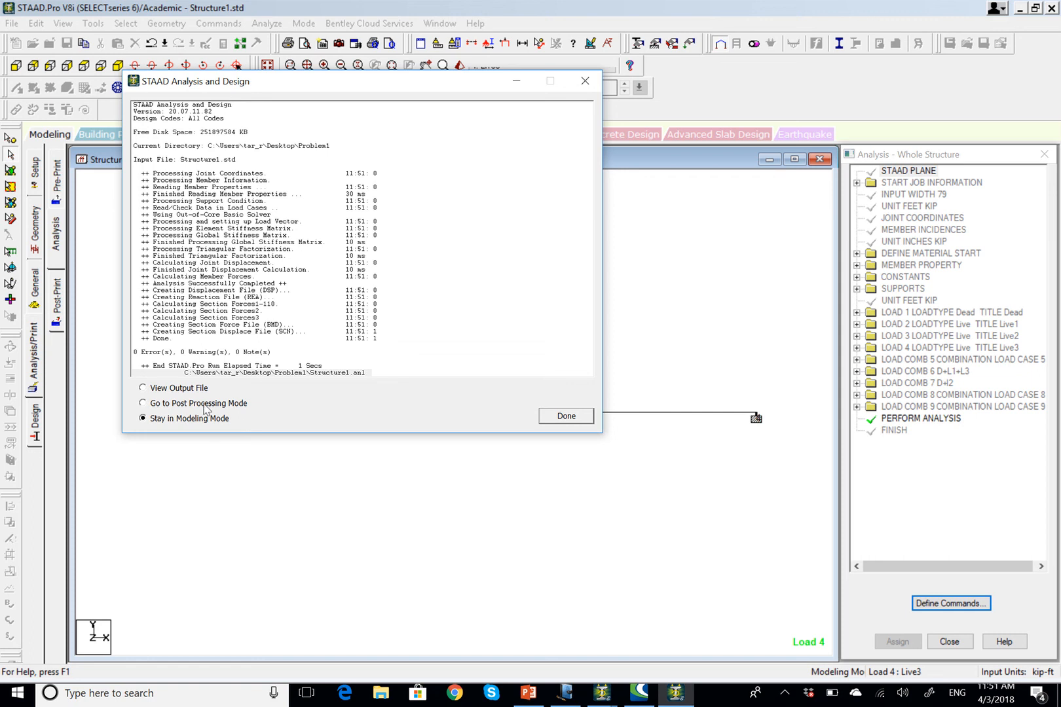
click(201, 403)
click(566, 417)
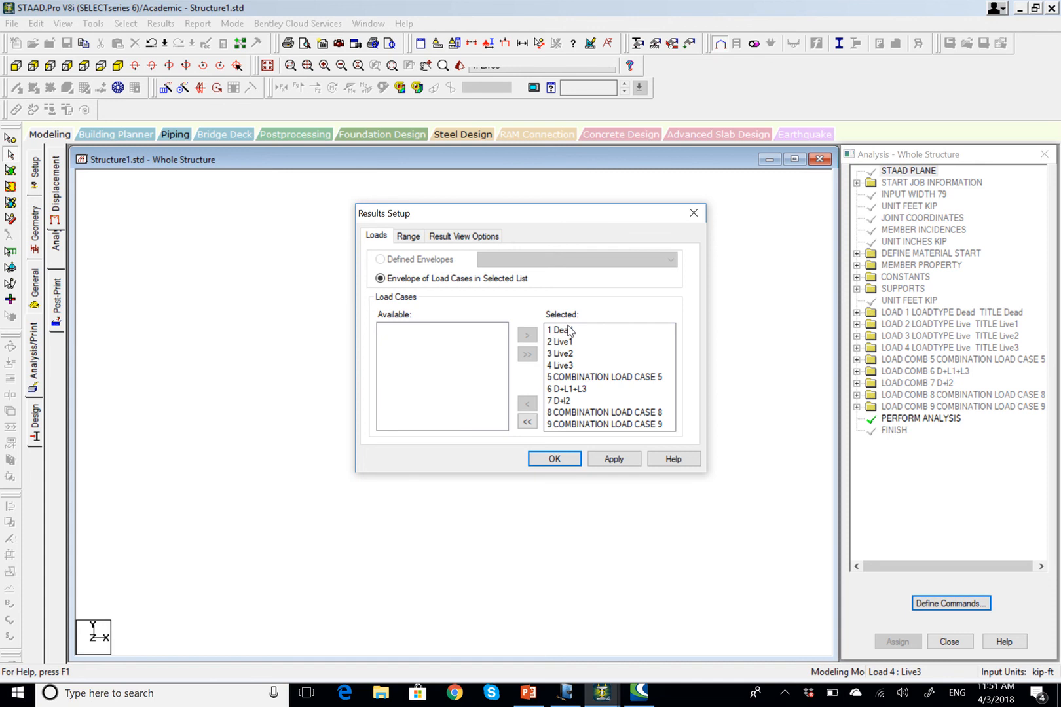
- Limit the results to combination load cases 5 to 9 by removing Dead, Live1, Live2 and Live3 from the selected load cases
click(569, 331)
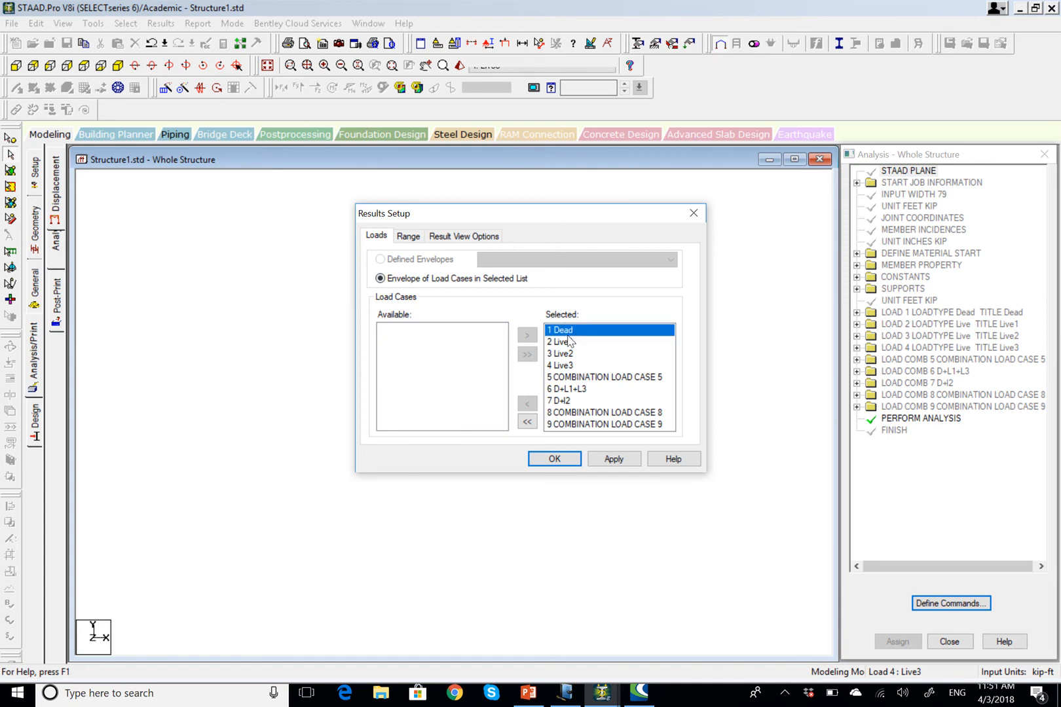
drag(568, 343, 569, 368)
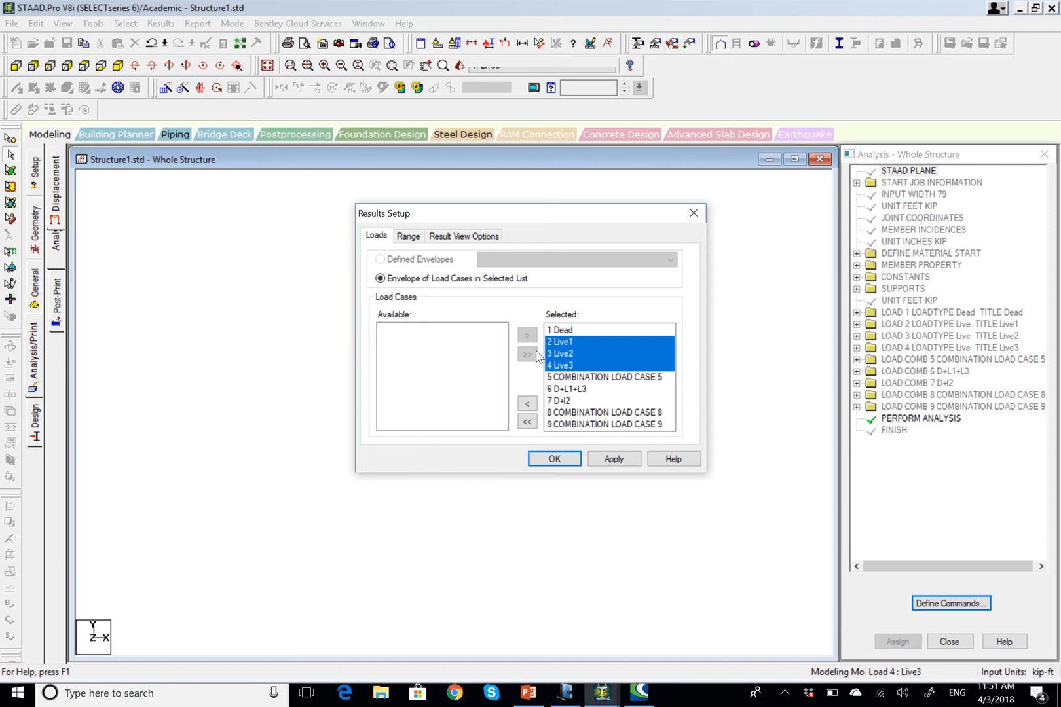
click(528, 404)
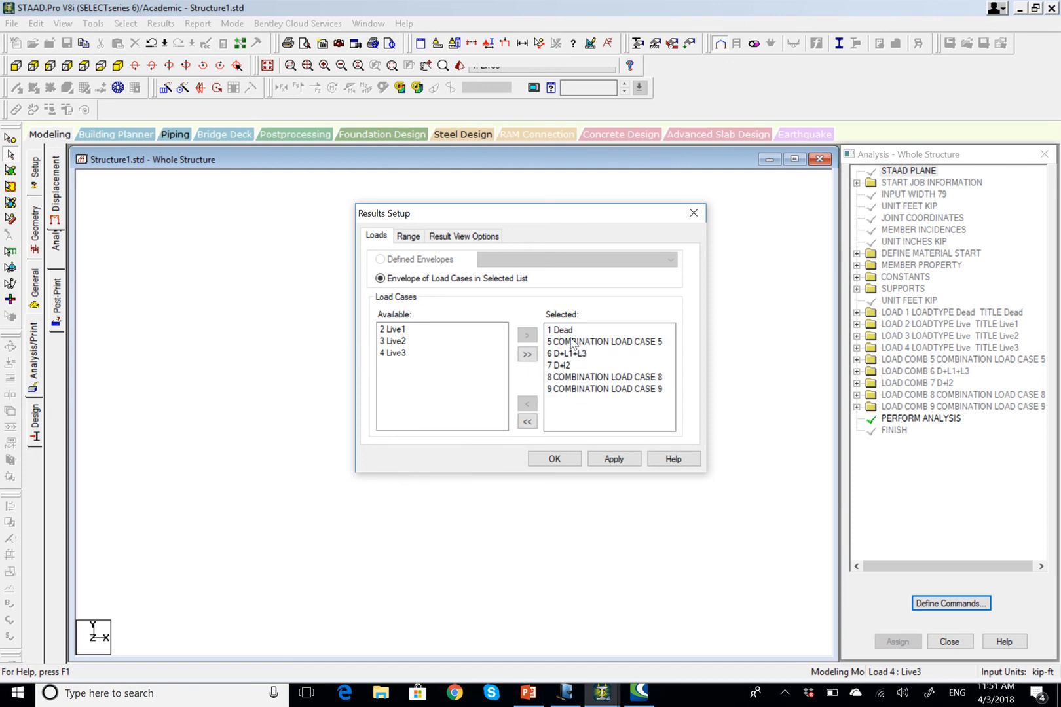
click(567, 331)
click(530, 405)
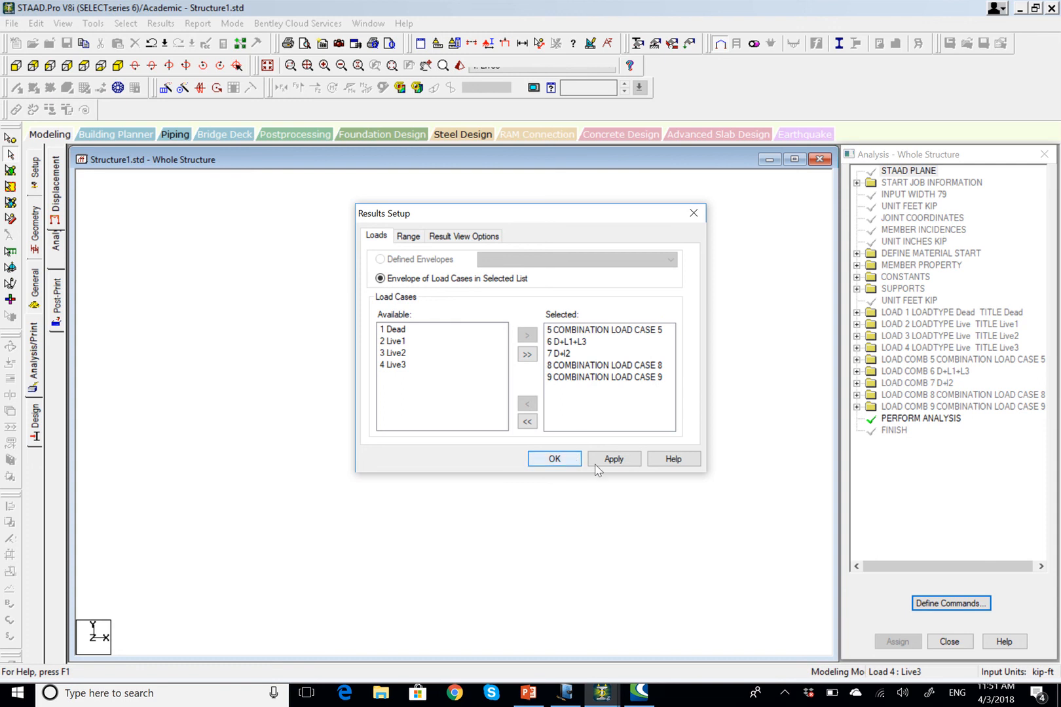
click(597, 462)
click(554, 459)
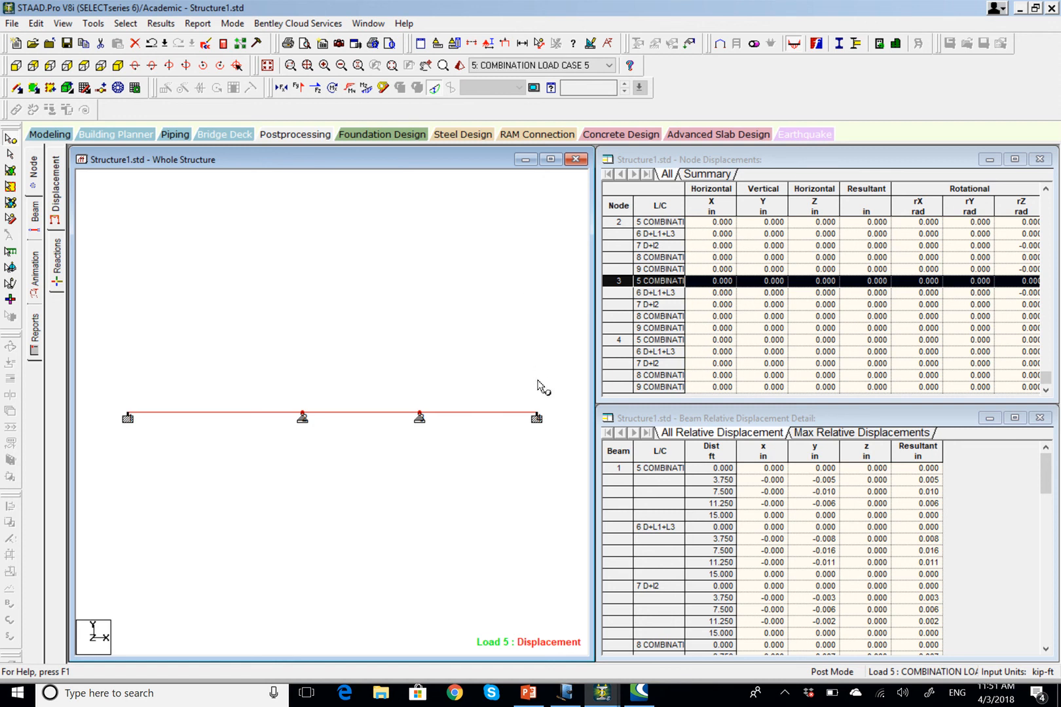
- Display the Bending Z moment diagram on the beam and compare it for combination load cases 5, 6, 9 and 8
click(365, 87)
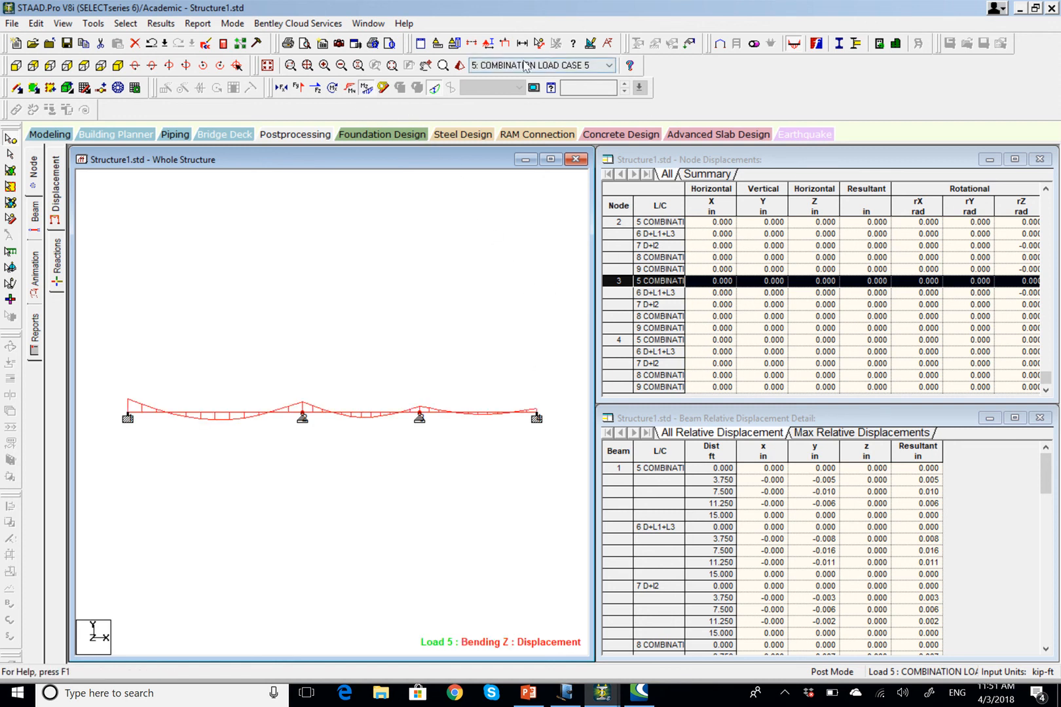
click(579, 66)
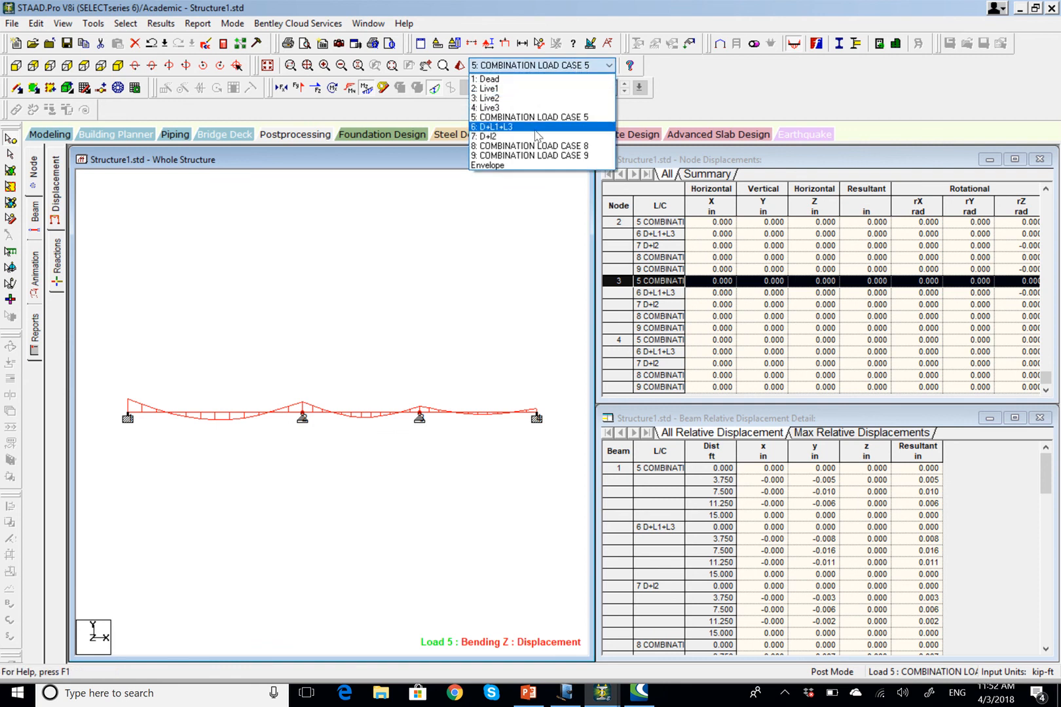
click(535, 127)
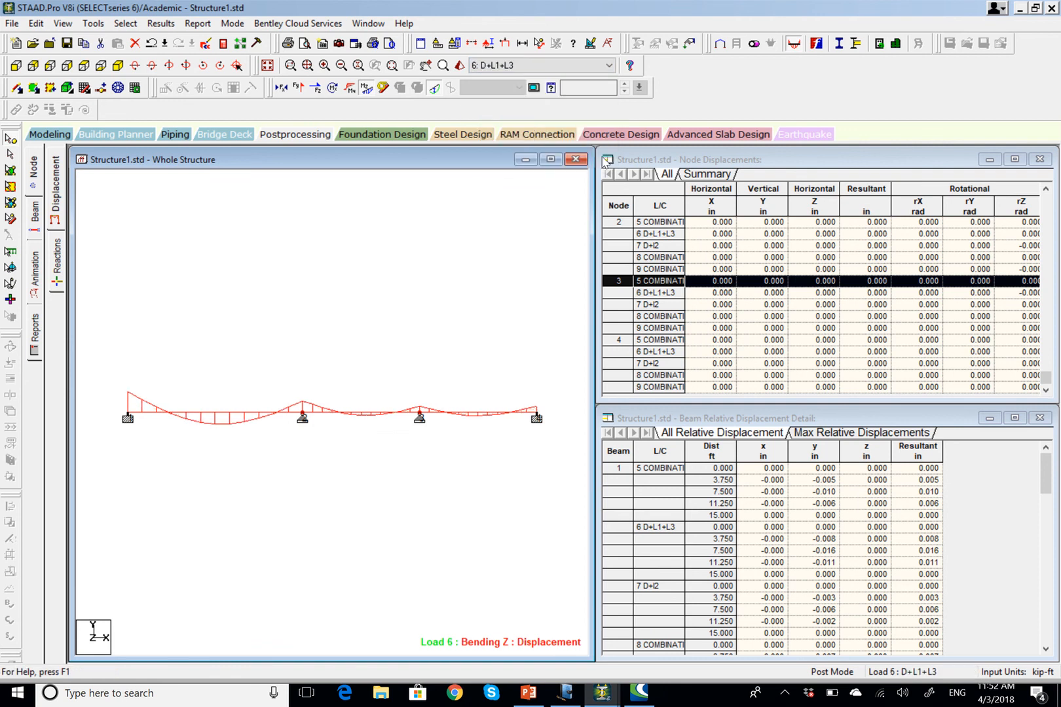
click(573, 66)
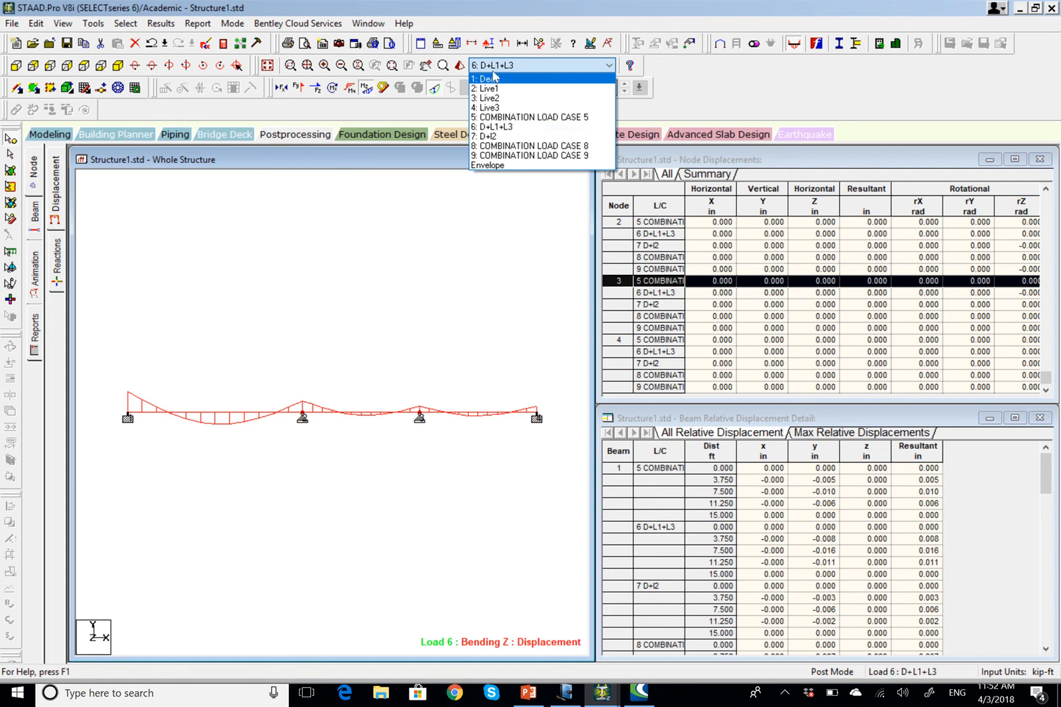
click(535, 156)
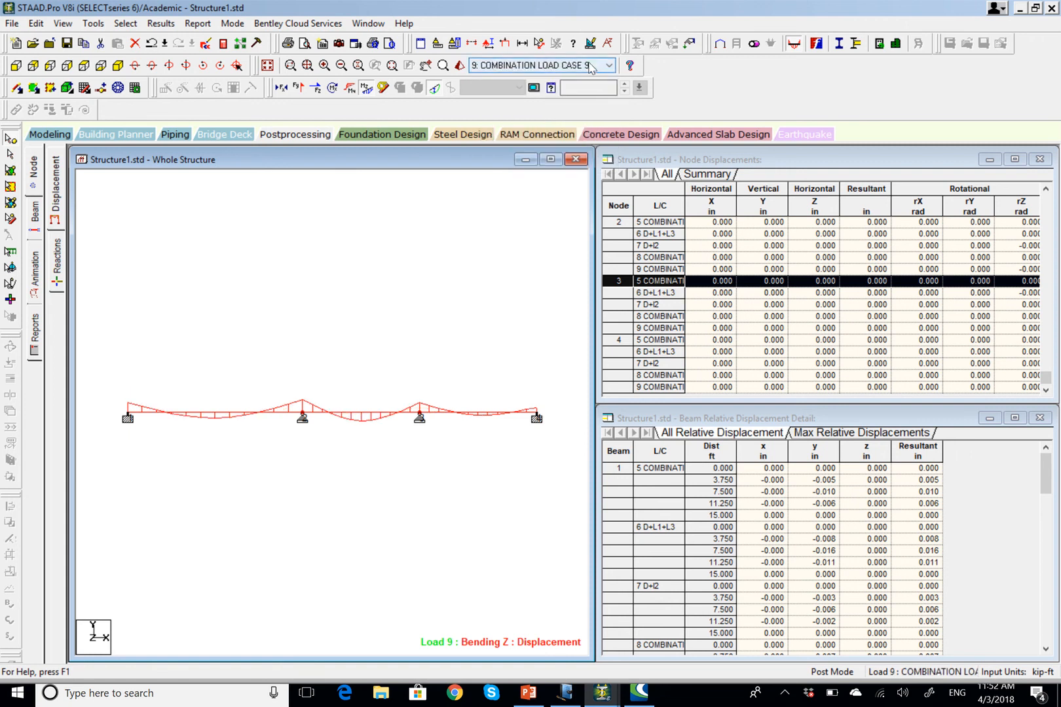
click(591, 66)
click(536, 156)
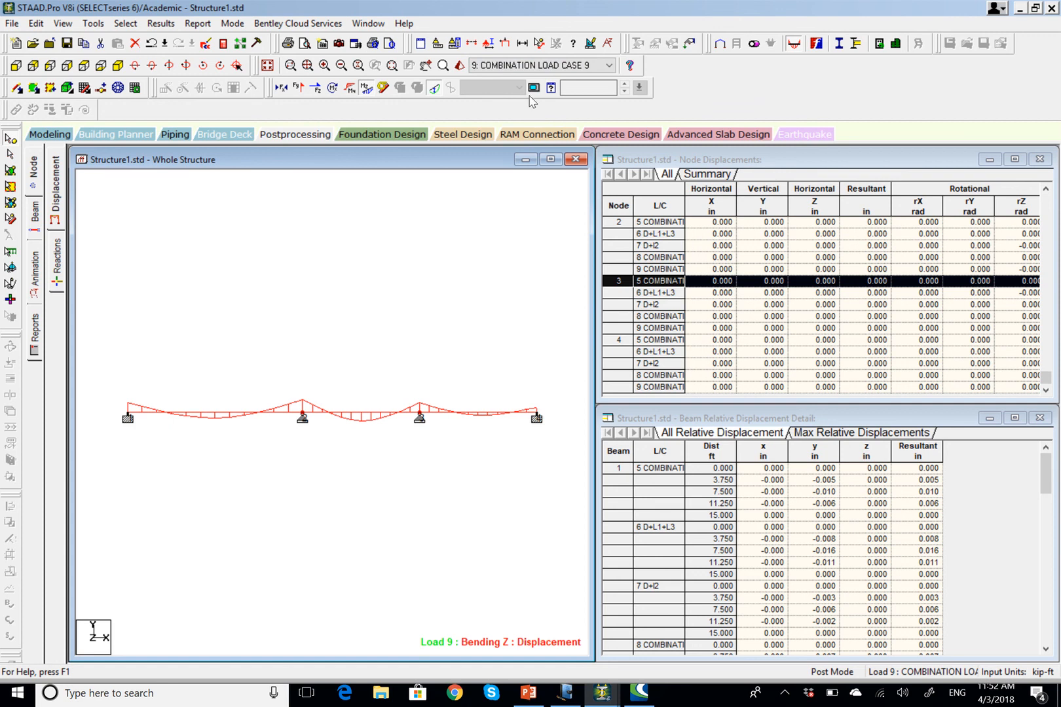
click(525, 66)
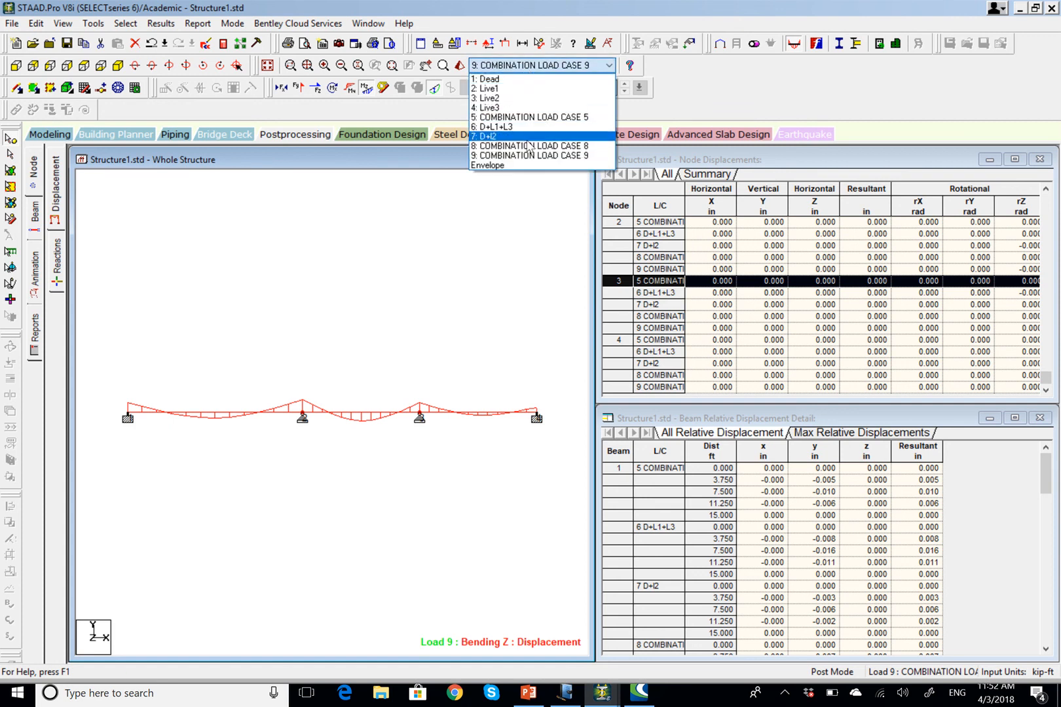
click(529, 145)
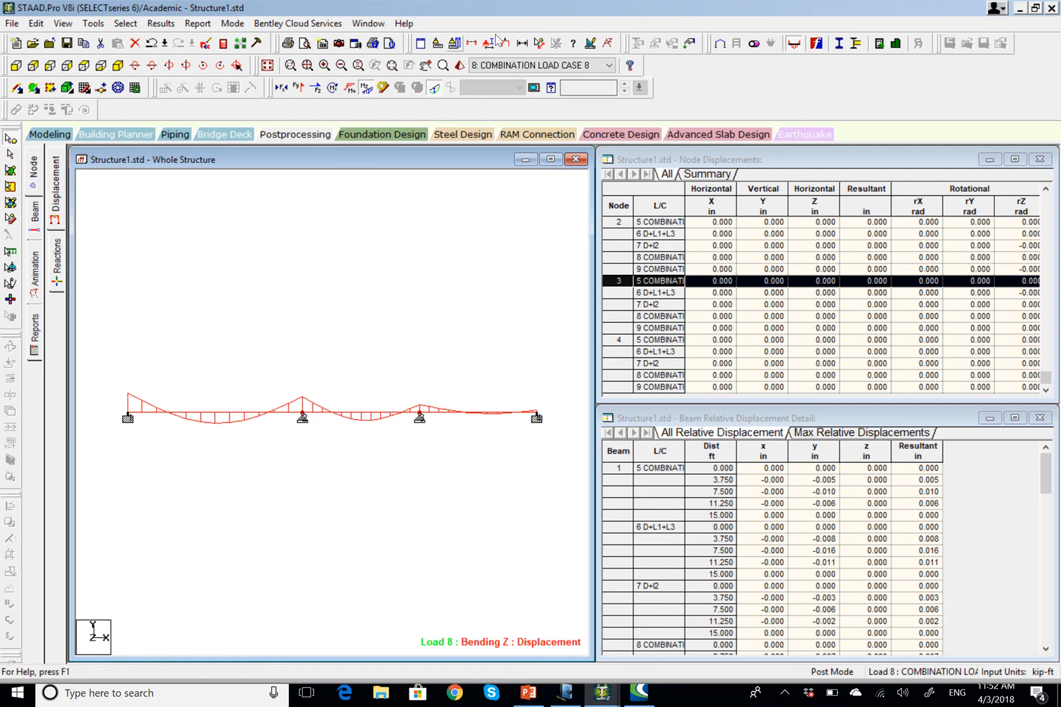
- View the Bending Z diagram for the individual load cases Dead, Live1 and Live2
click(542, 66)
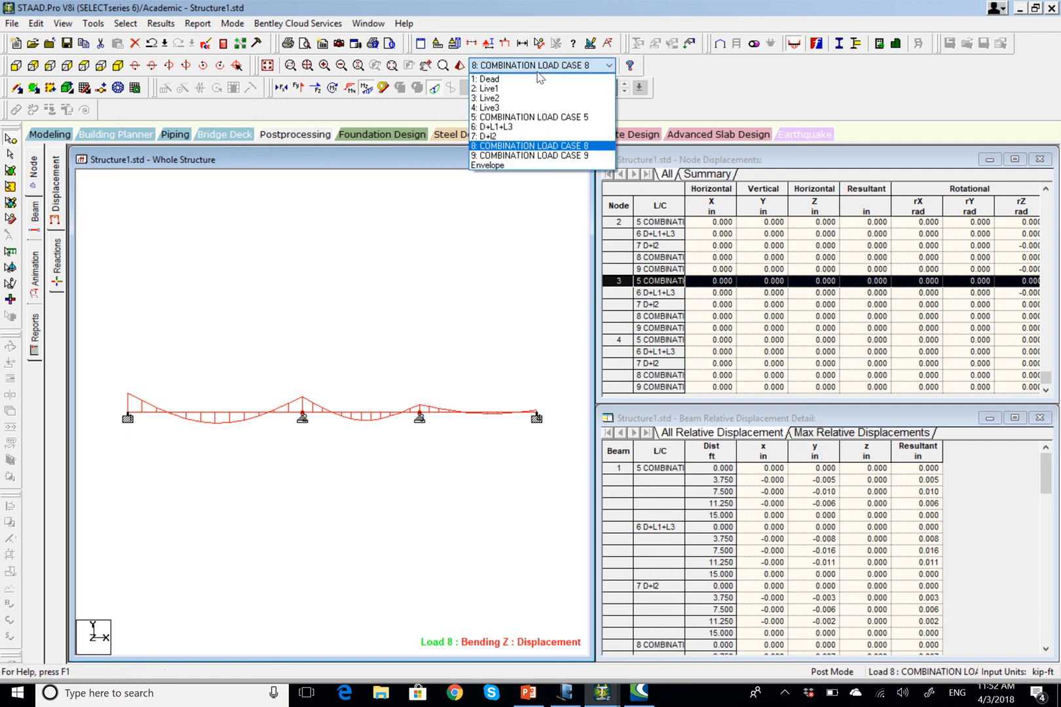
click(544, 78)
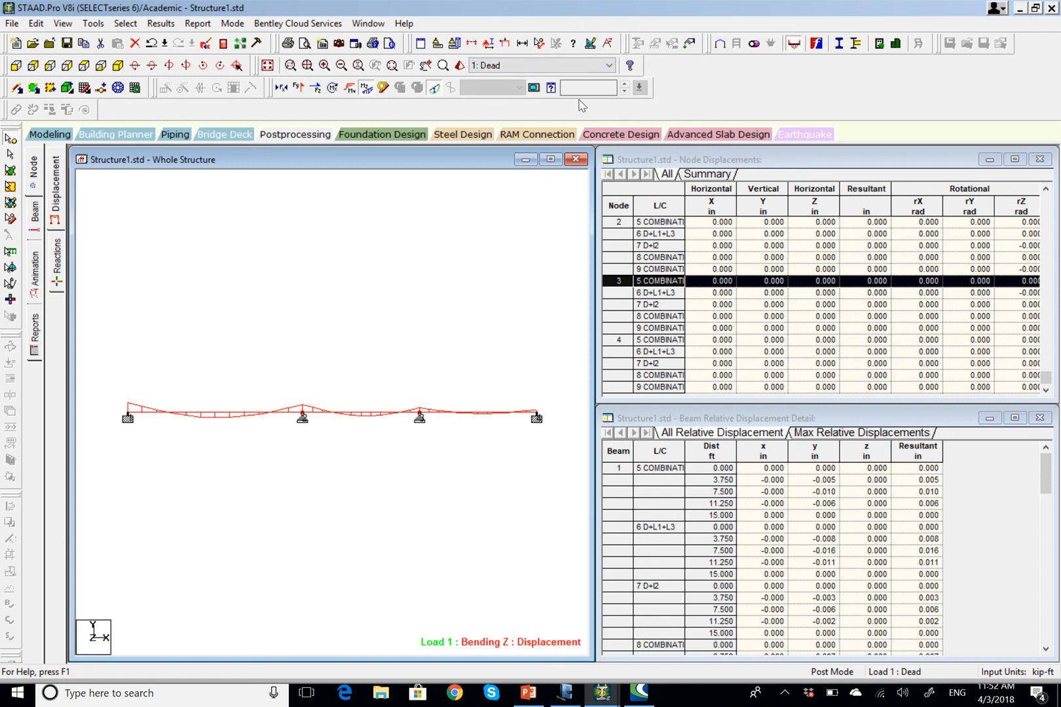
click(547, 65)
click(533, 89)
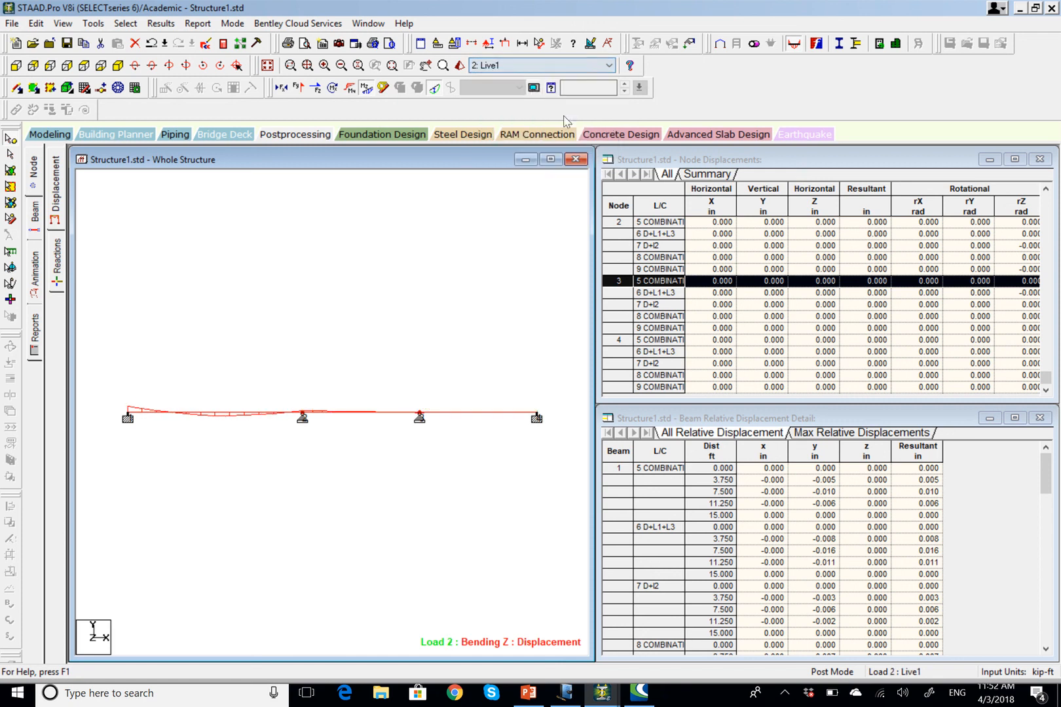
click(583, 67)
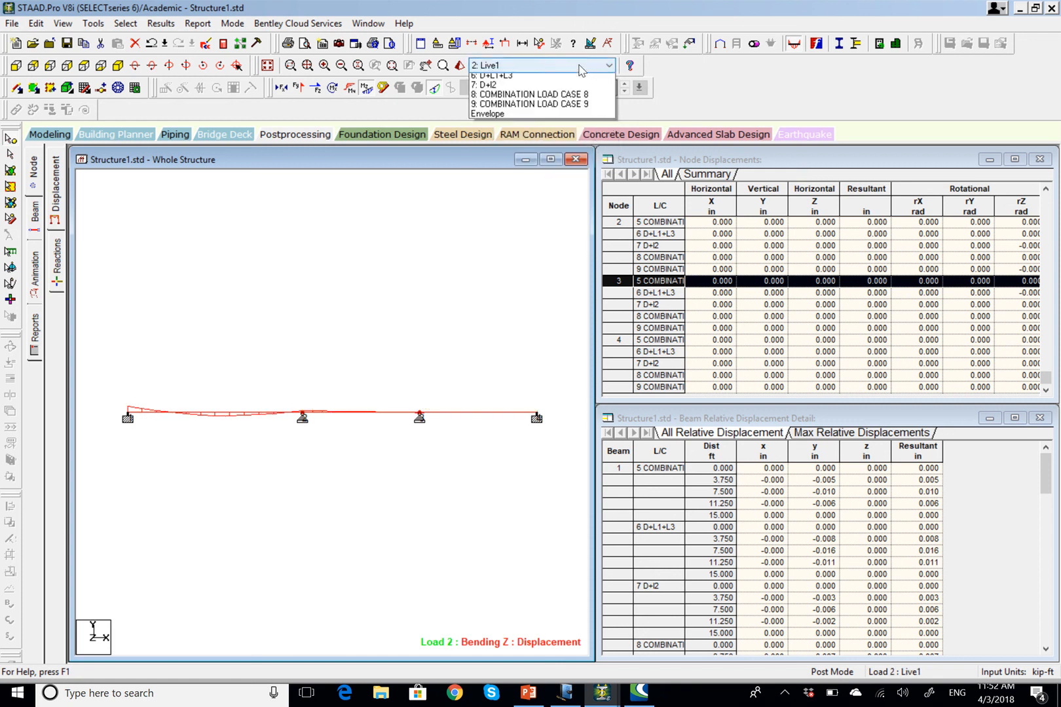
click(559, 98)
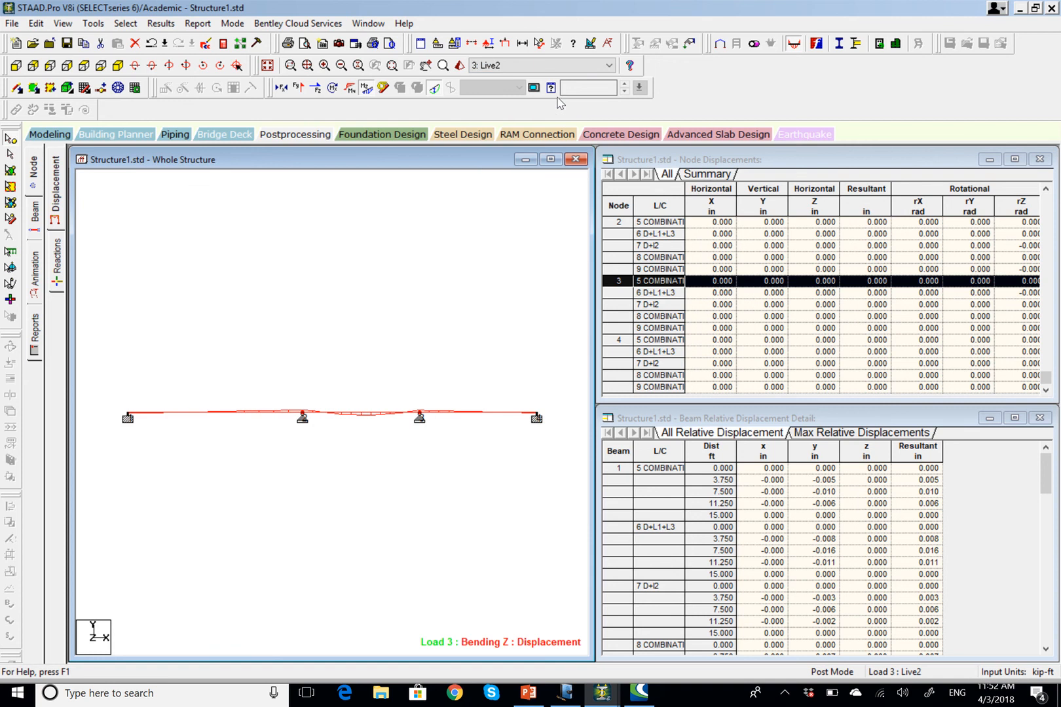
- Display the Bending Z diagram for the Envelope of the load combinations and examine it closely around the interior supports
click(569, 67)
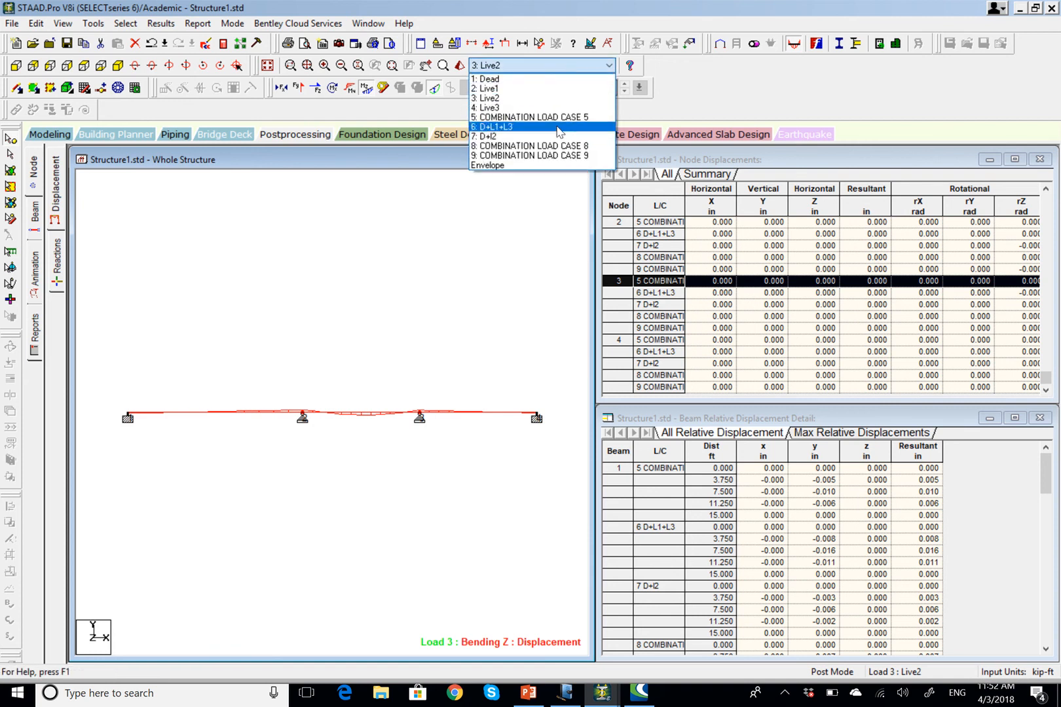
click(543, 172)
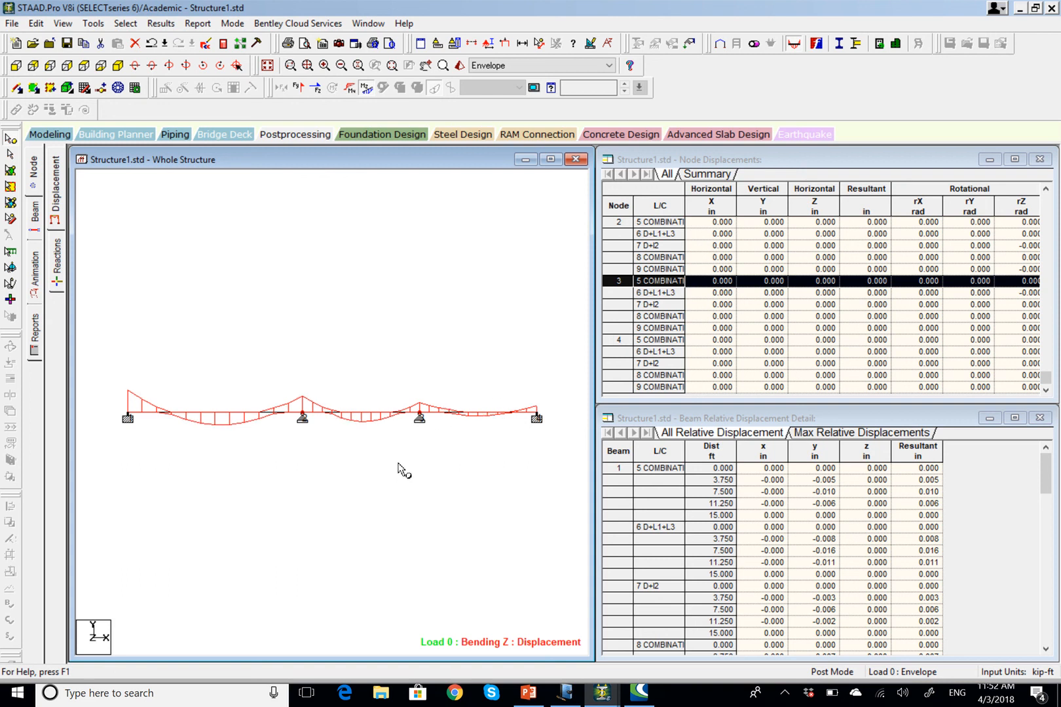
scroll(397, 460, up, 3)
scroll(397, 465, up, 3)
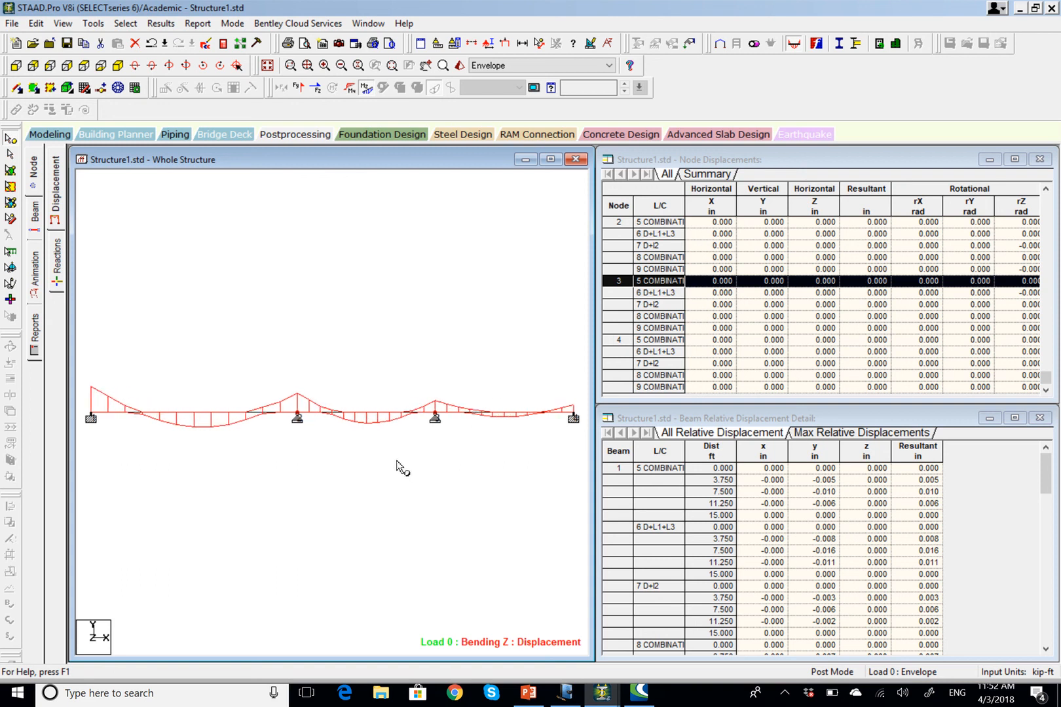
scroll(286, 450, up, 1)
scroll(278, 445, up, 4)
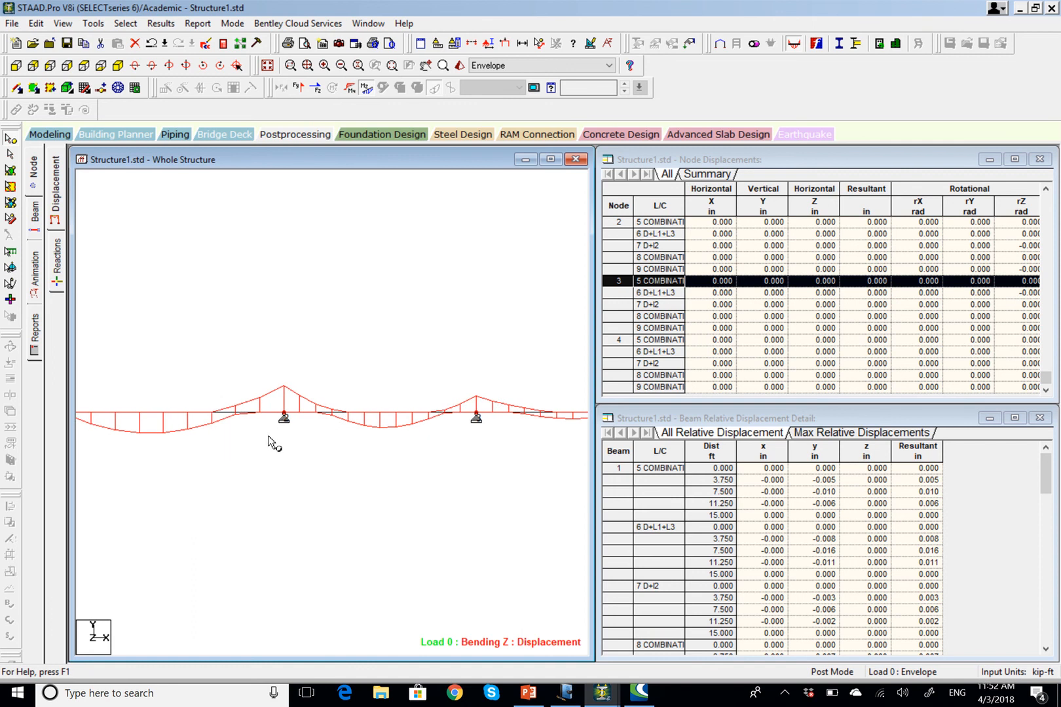
scroll(244, 449, up, 1)
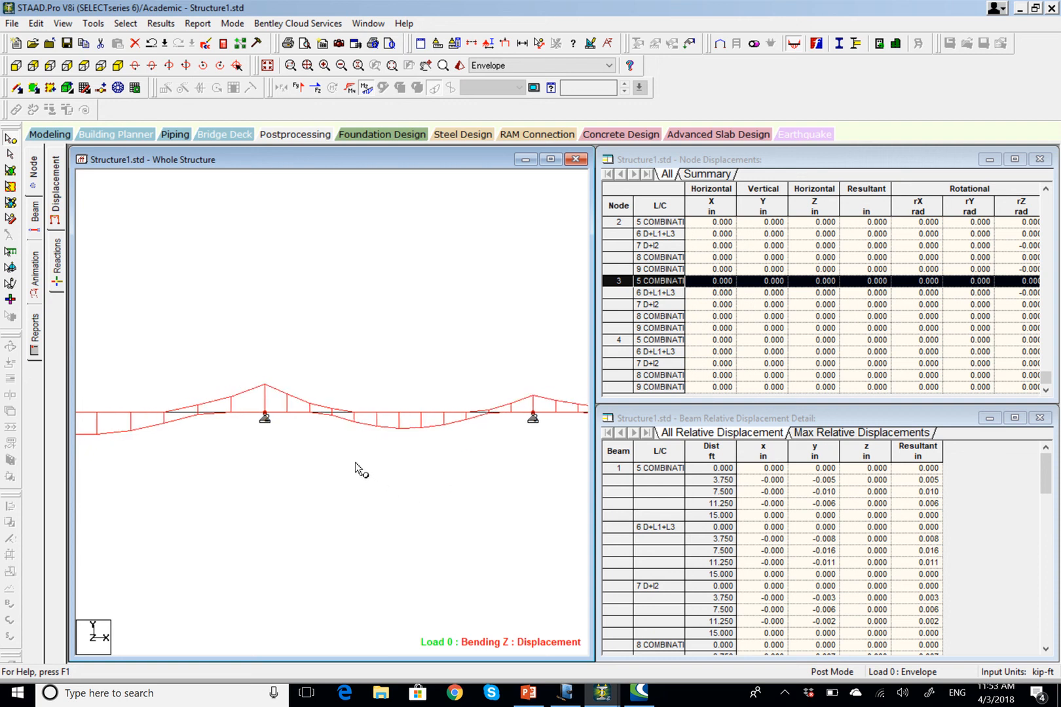
scroll(355, 466, down, 1)
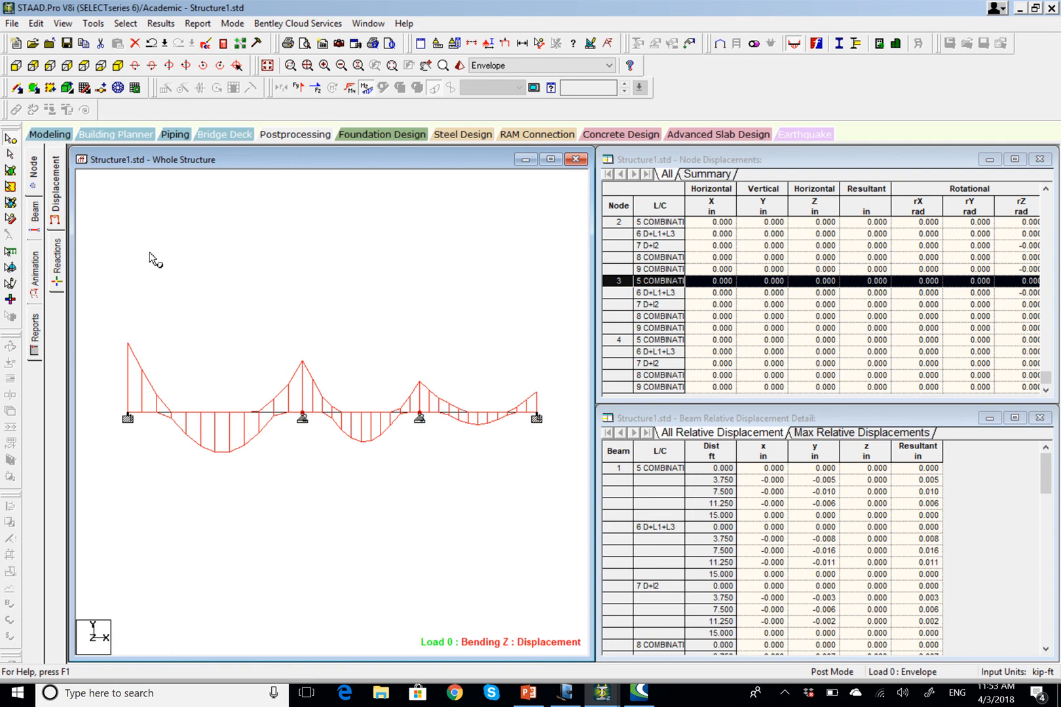
- Look through the support reactions and beam forces, and display the first span's moment and shear graphs for the Envelope
click(58, 259)
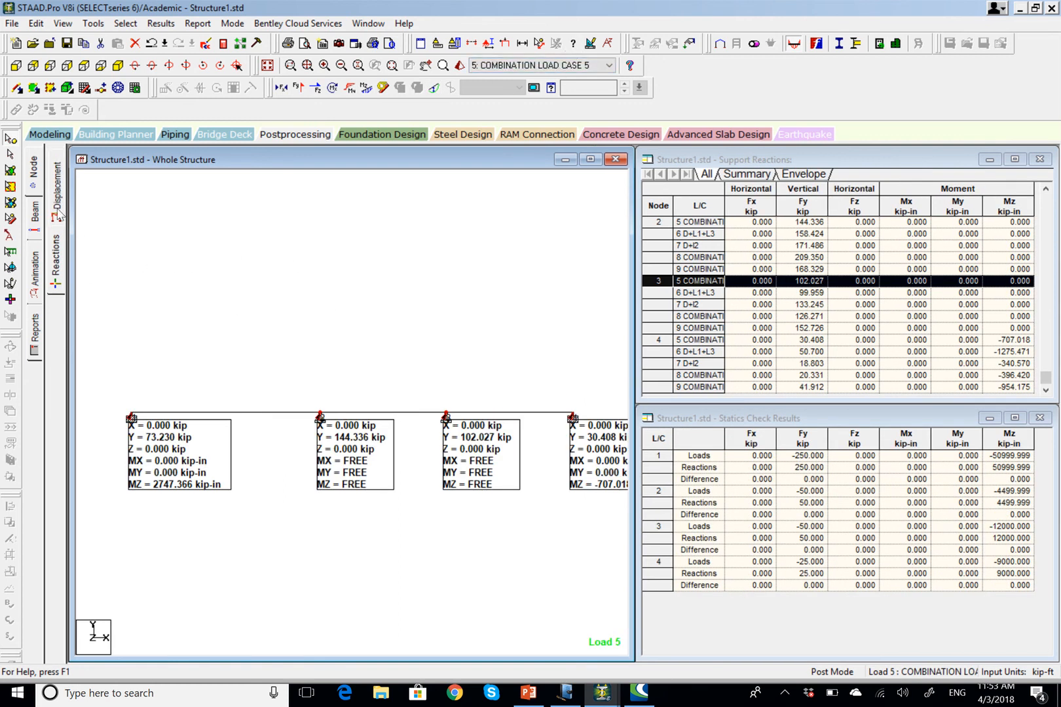
click(33, 216)
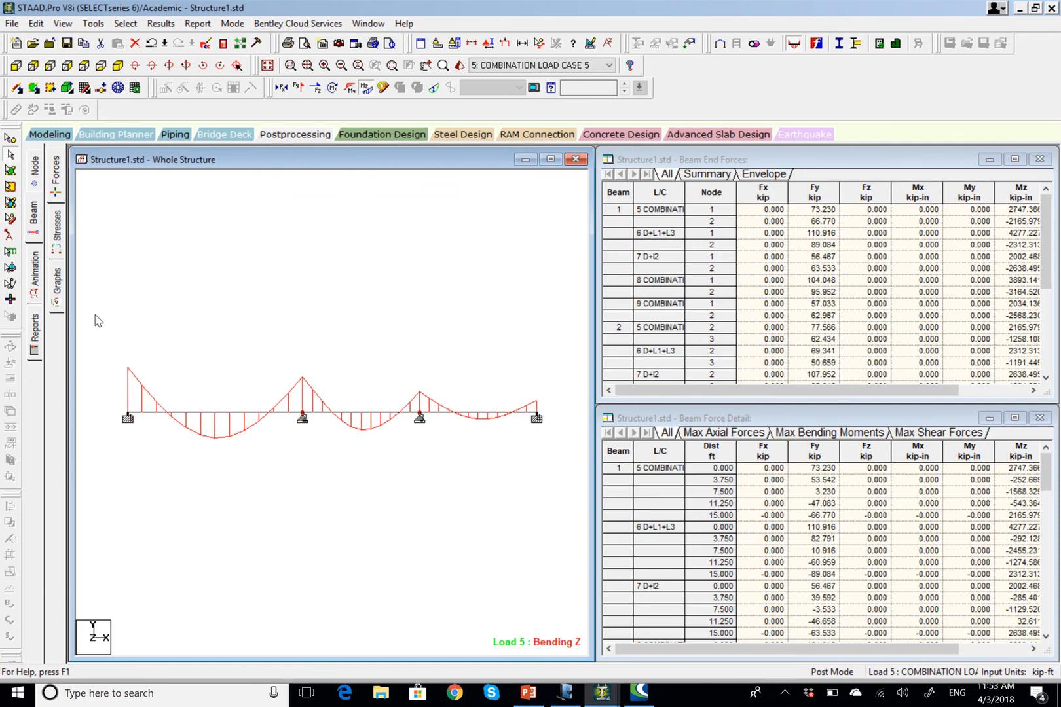
click(58, 291)
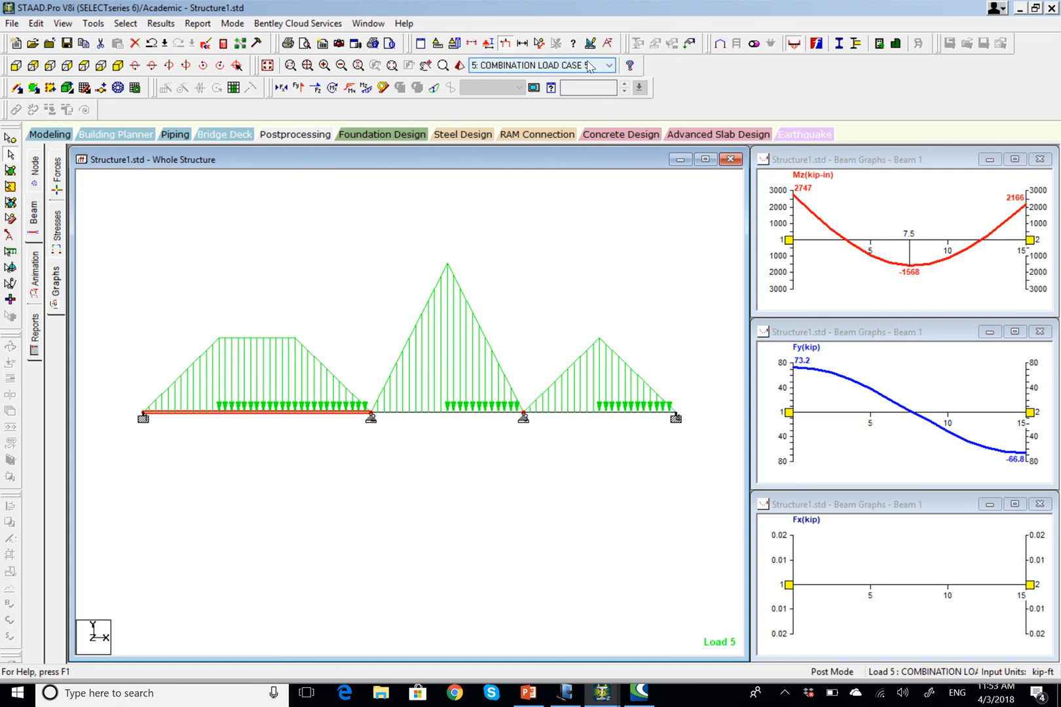
click(608, 65)
click(555, 166)
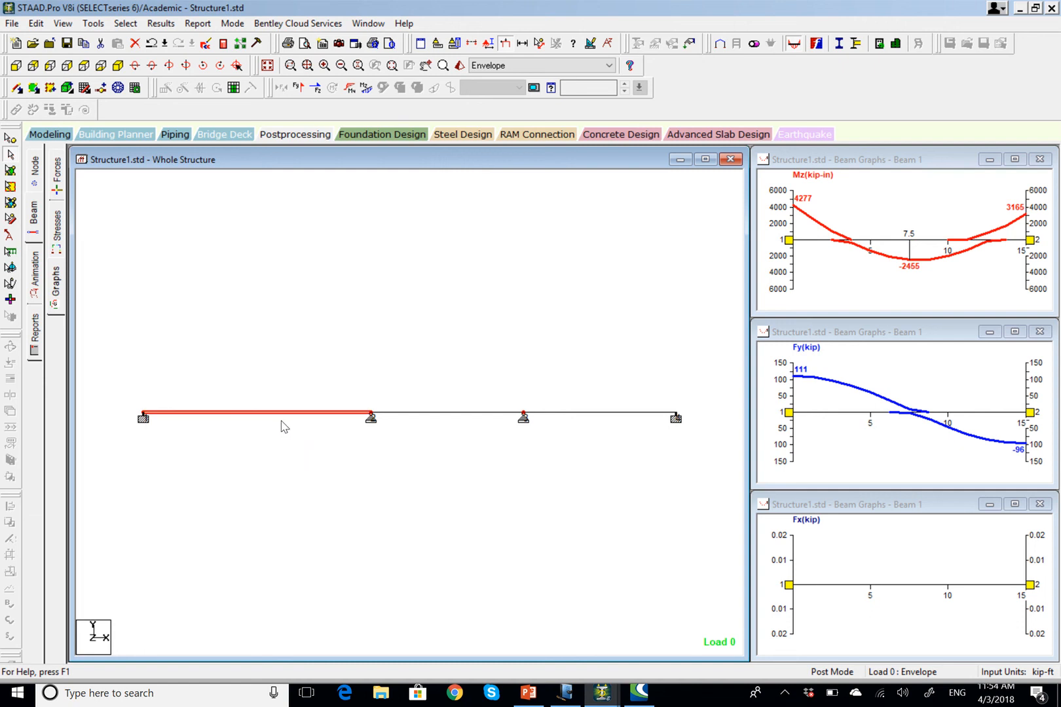
- Show the Envelope moment and shear graphs for the middle span and the last span of the beam
click(472, 414)
click(636, 414)
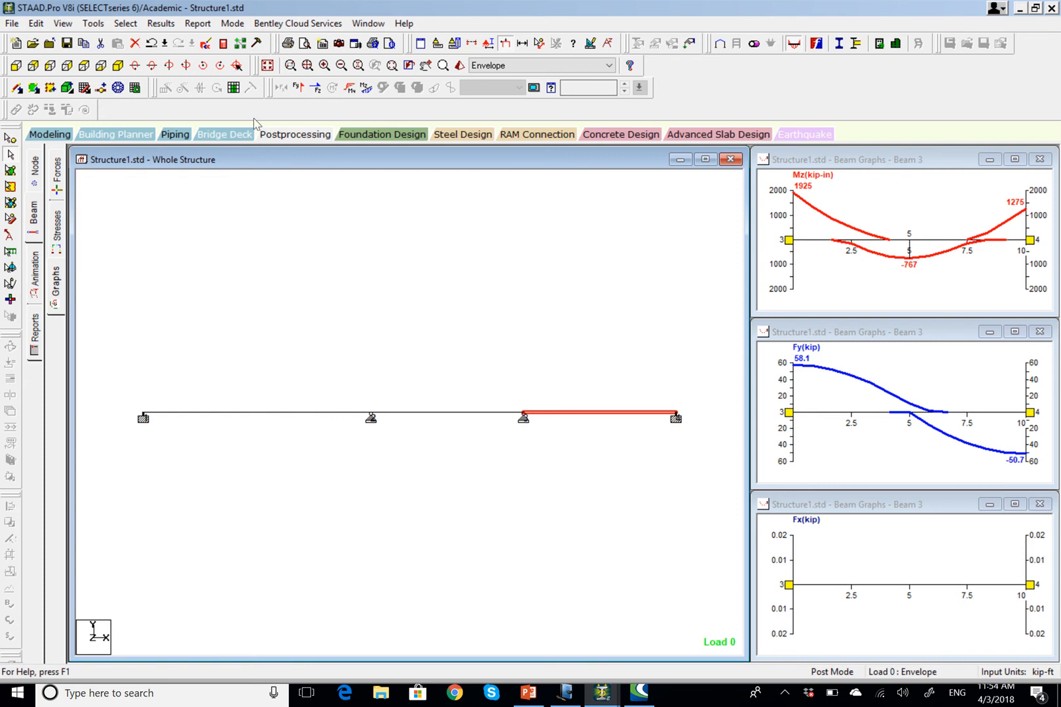
click(38, 218)
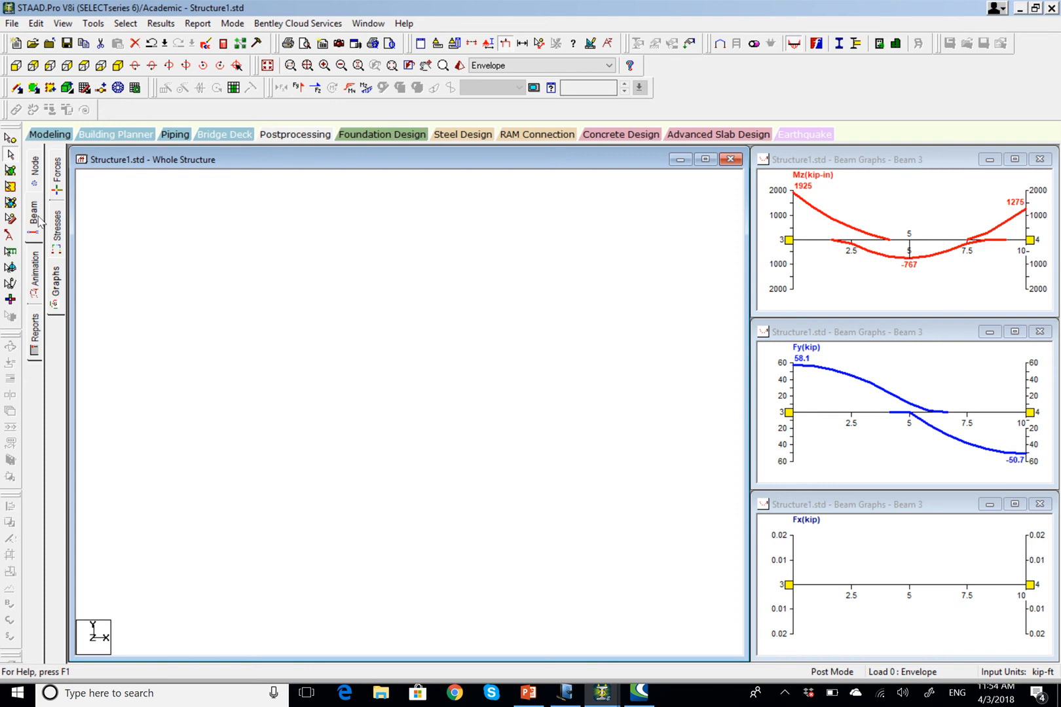
click(63, 296)
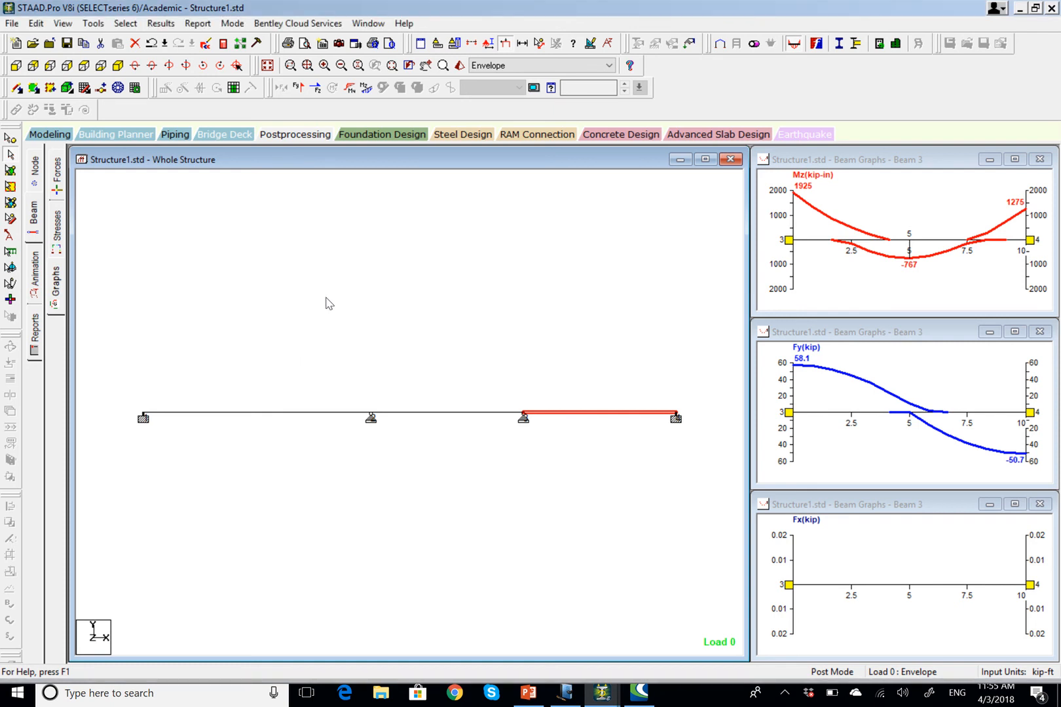
- Create a new Plane model named Structure3 in Foot and KiloPound units, starting with Add Beam
click(15, 24)
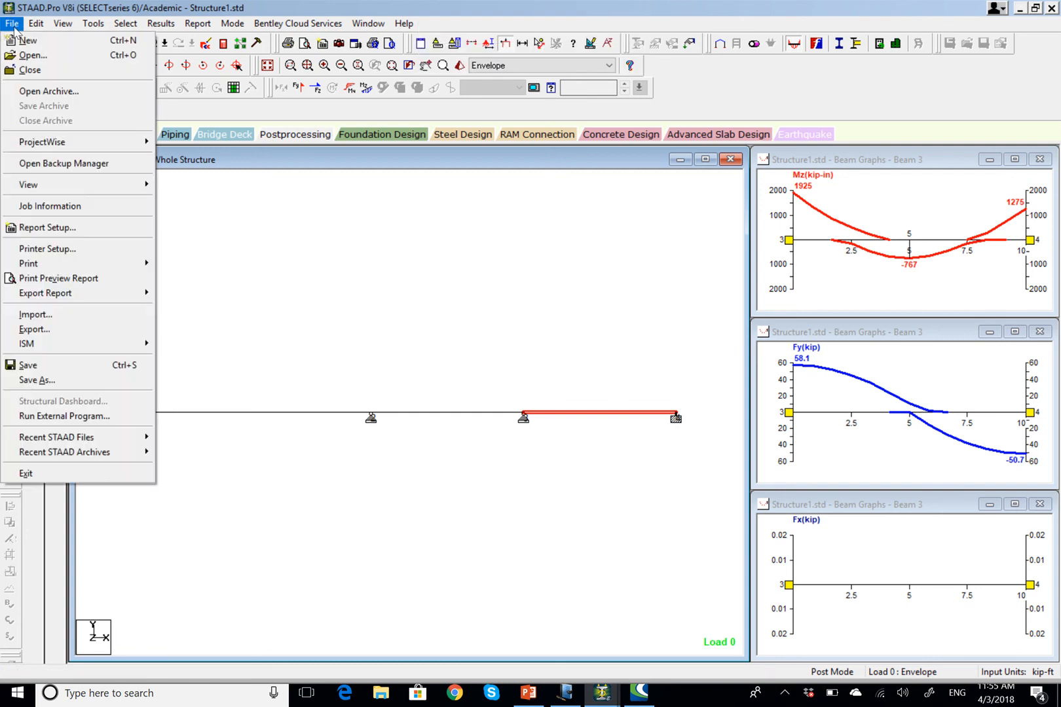
click(26, 42)
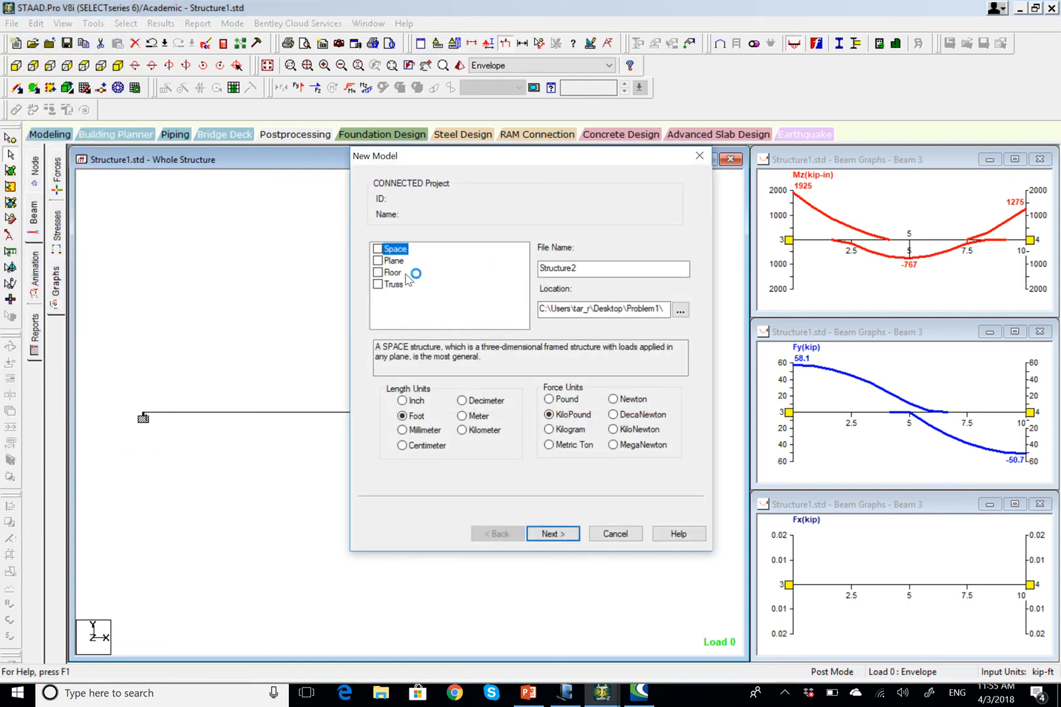
click(378, 261)
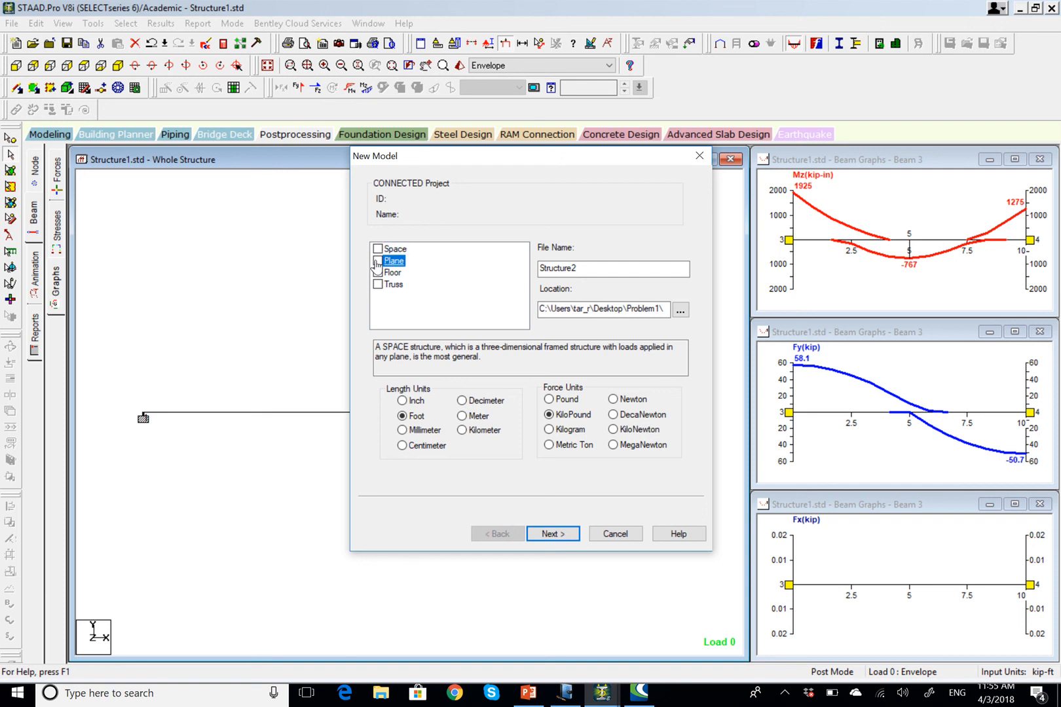
click(591, 269)
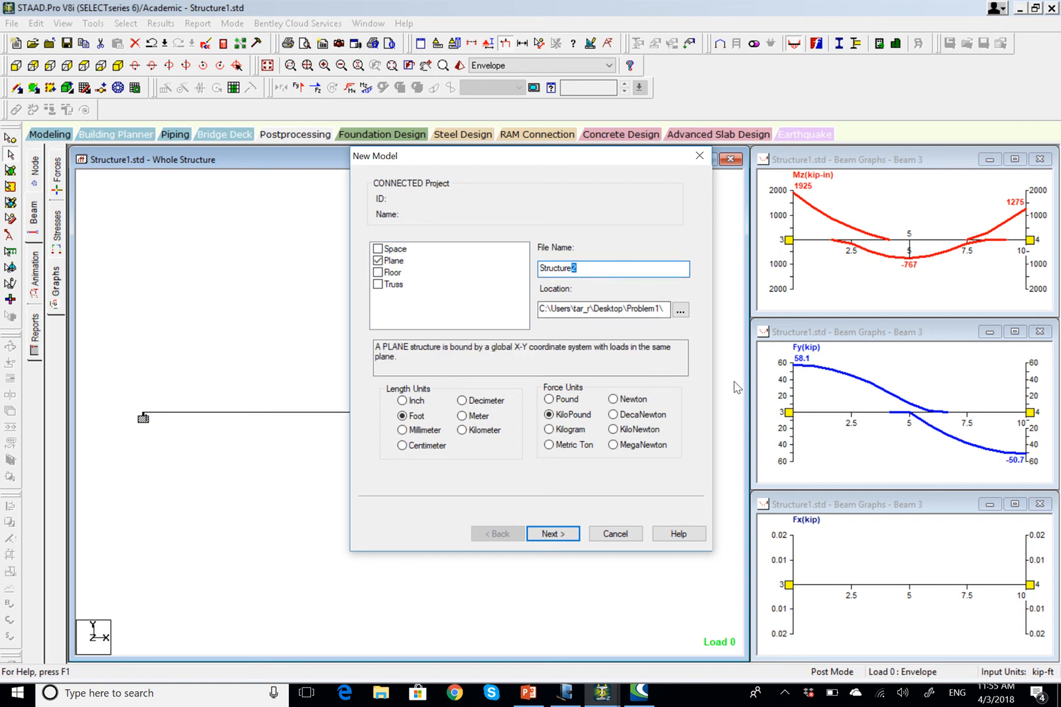
key(BackSpace)
text(3)
click(549, 535)
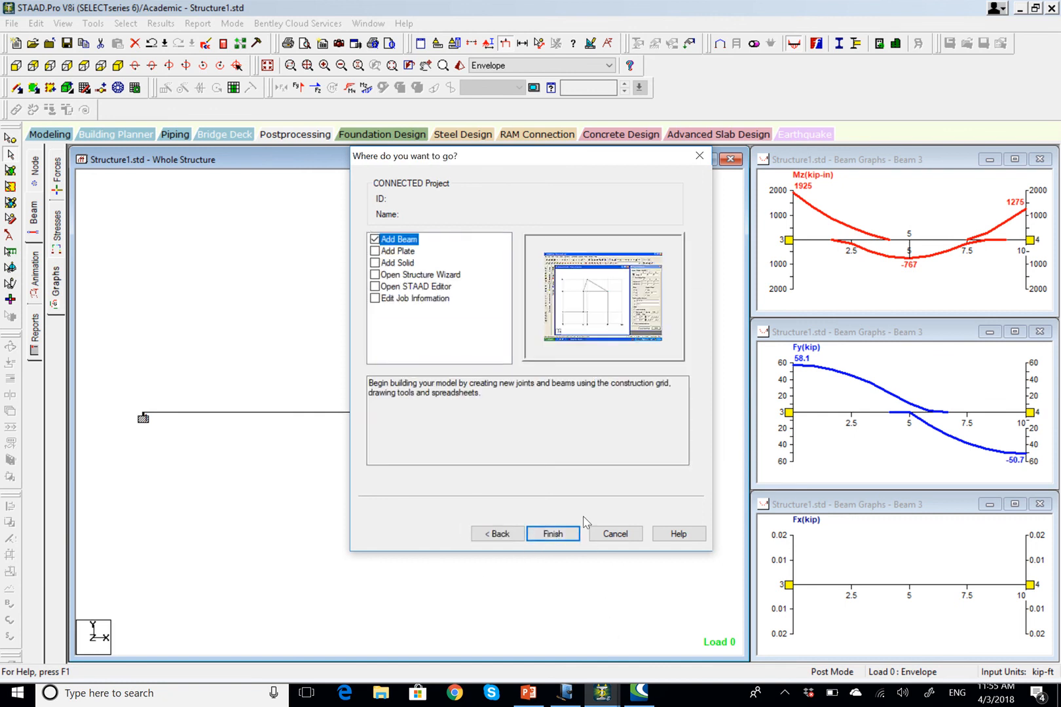
click(554, 536)
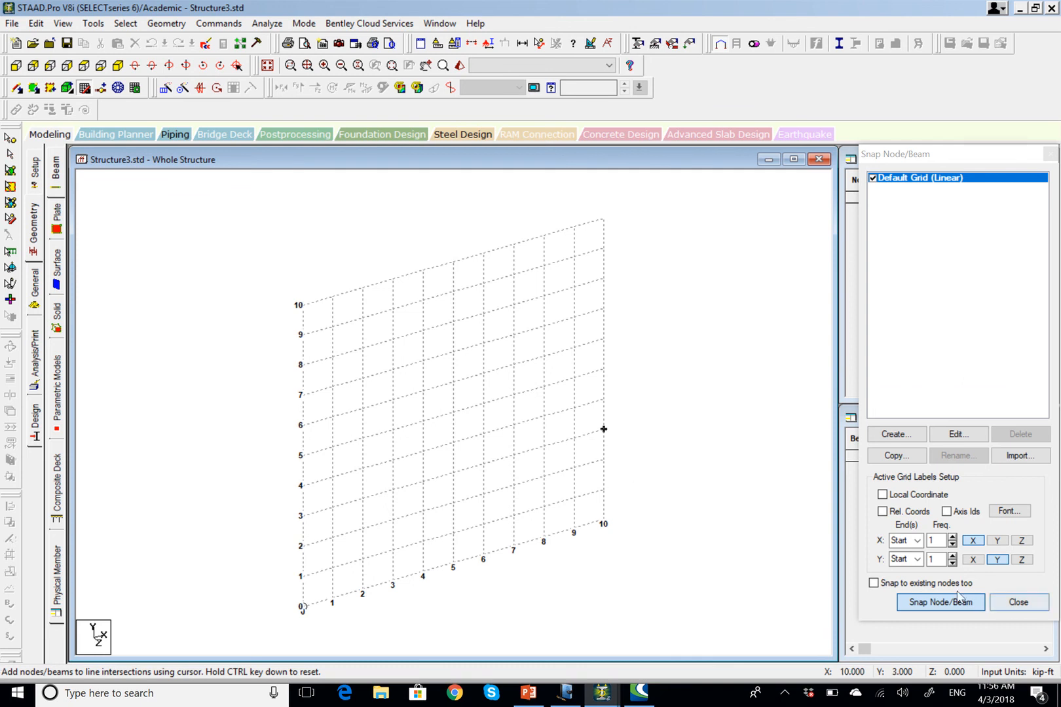
- Set the default linear grid to 16 divisions at 6 ft spacing in X and 13 at 3 ft in Y
click(958, 435)
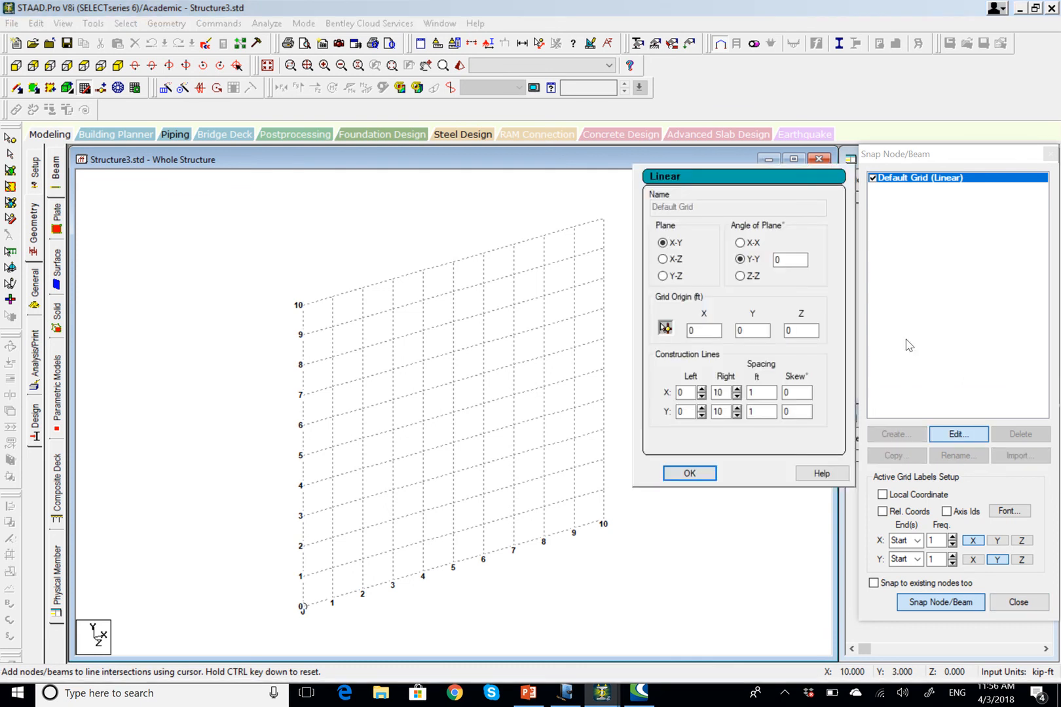
double_click(720, 393)
text(16)
double_click(753, 393)
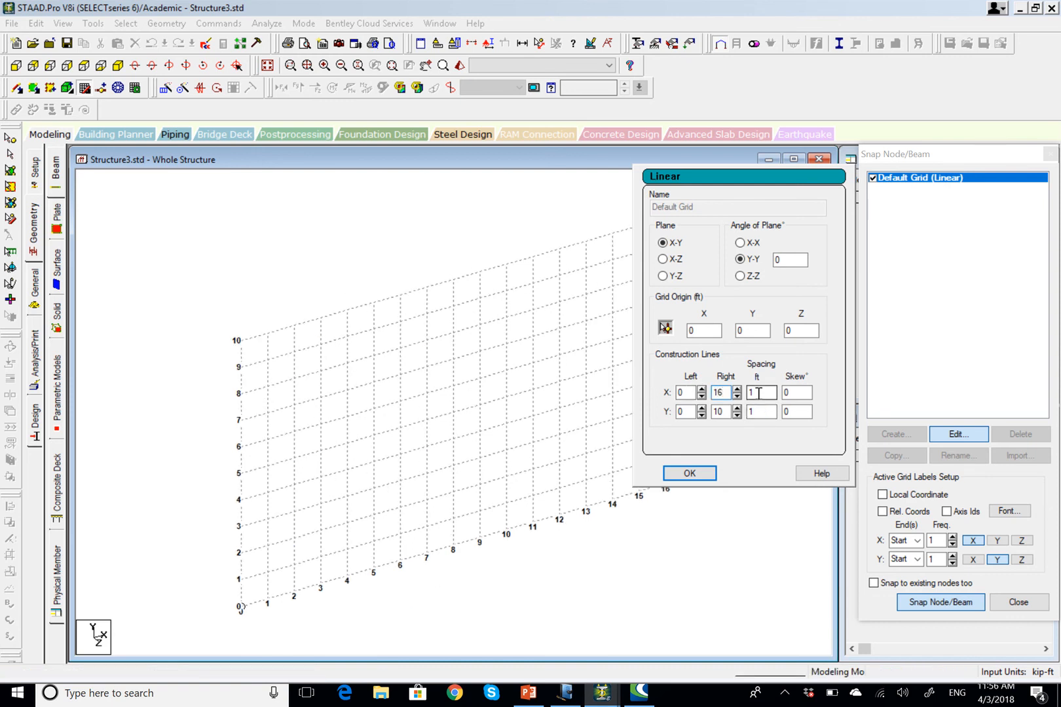
text(6)
double_click(719, 412)
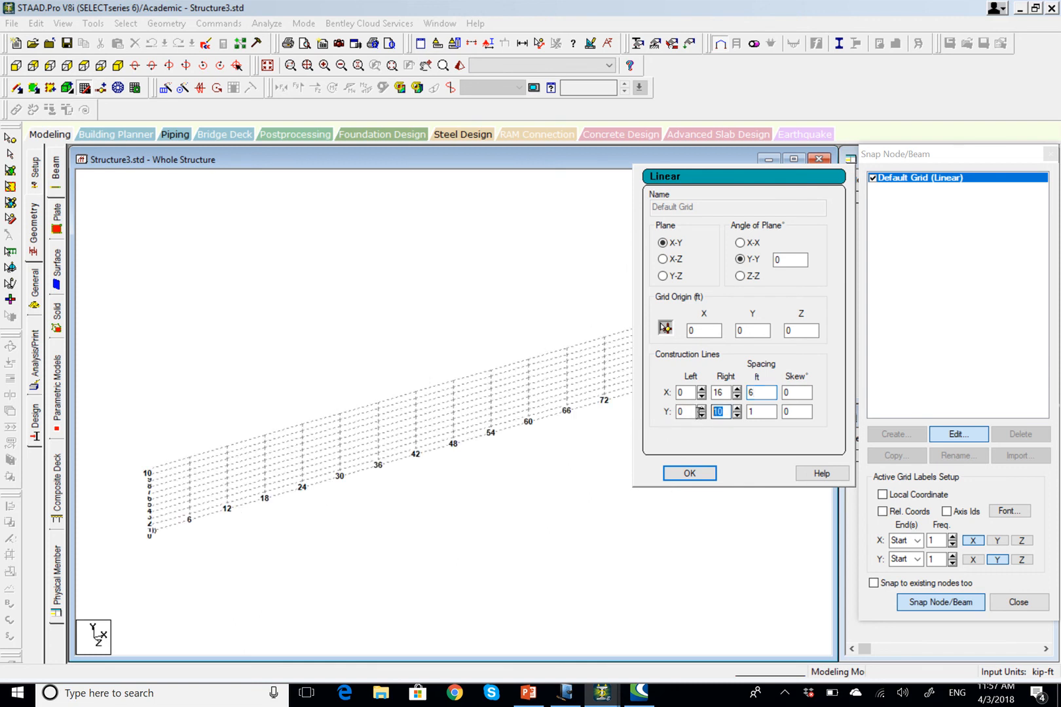
text(13)
key(Tab)
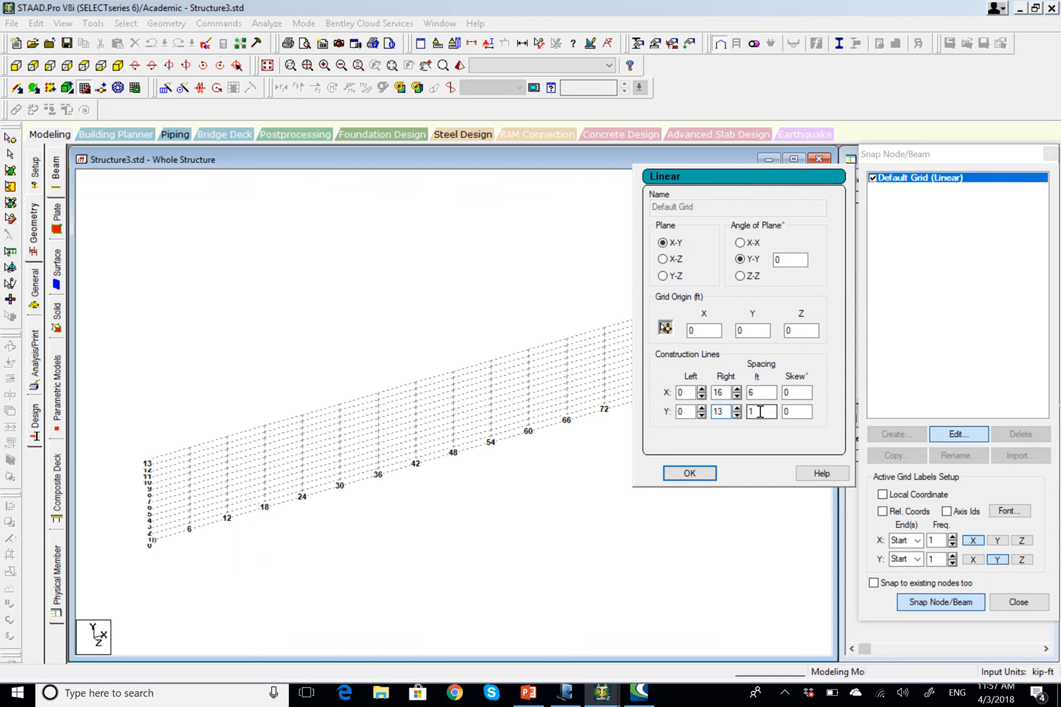
text(3)
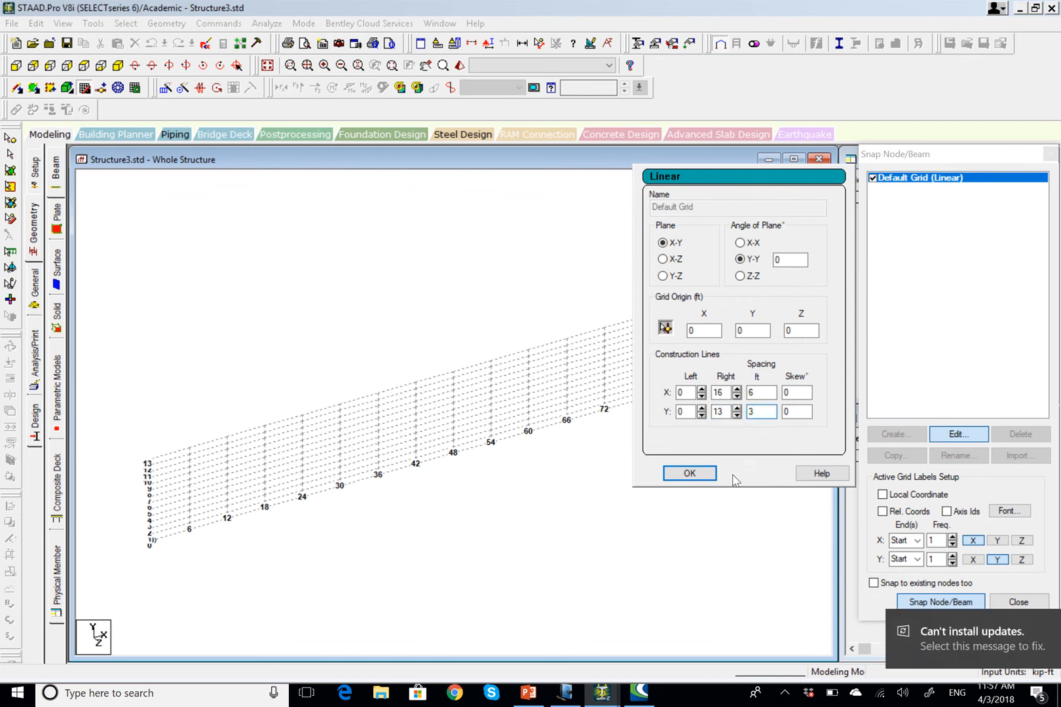
click(689, 473)
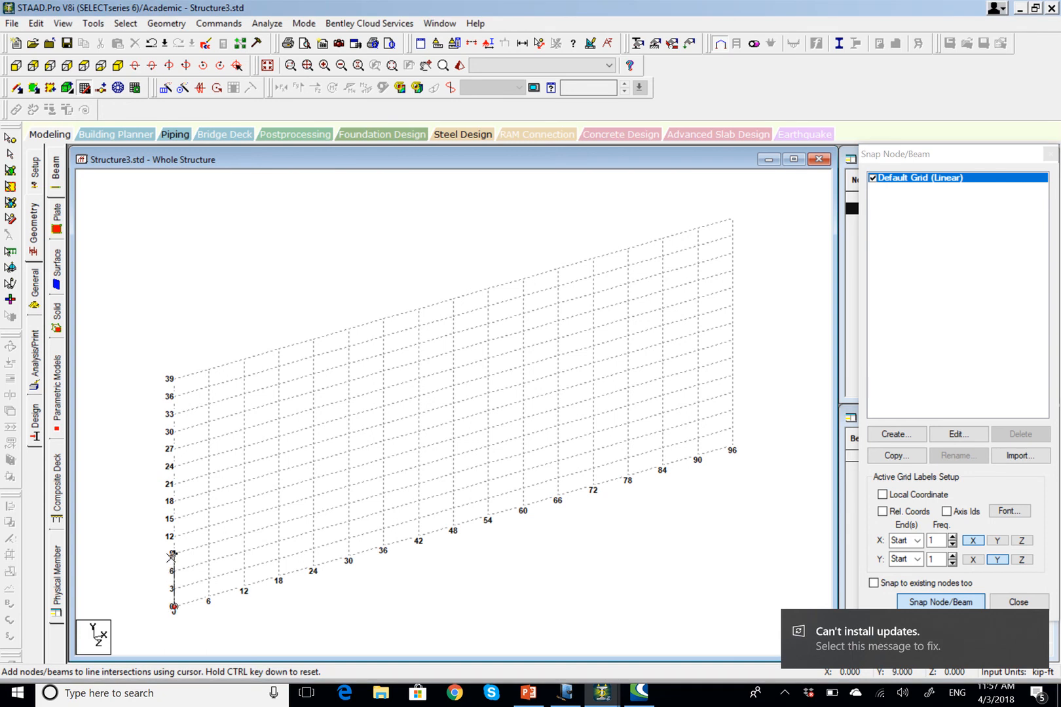
- Draw the first outer column at X = 0 from the origin up through nodes at Y = 15, 27 and 39 ft
click(173, 519)
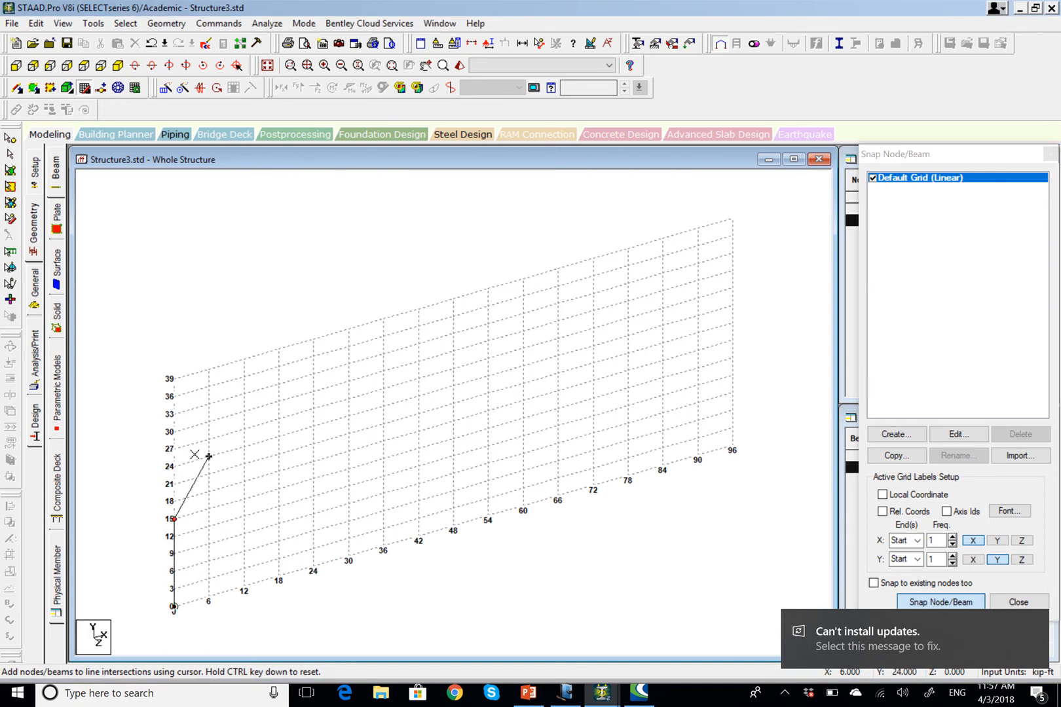
click(175, 449)
click(174, 449)
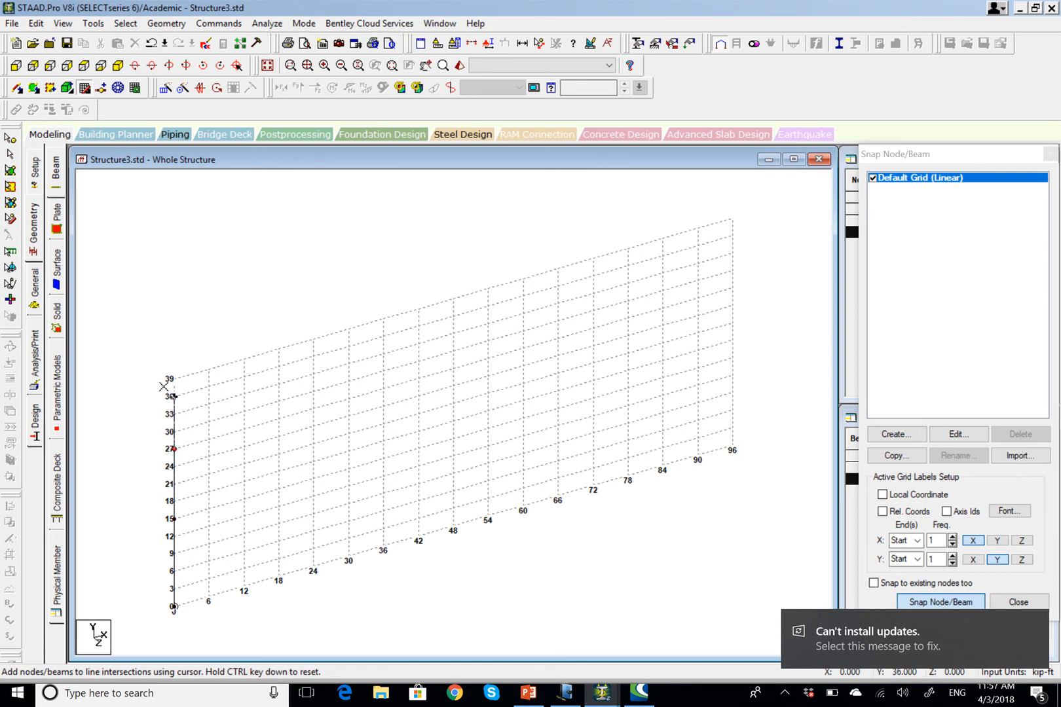
click(173, 380)
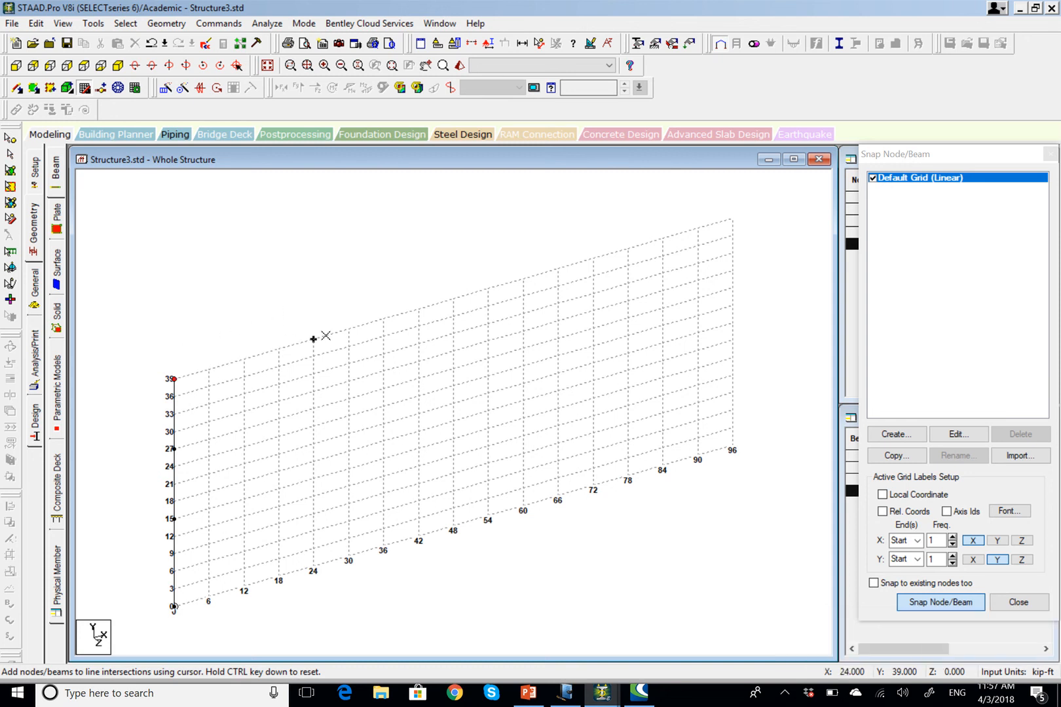
- Draw the roof beams along Y = 39 ft through nodes at X = 30, 66 and 96 ft
click(349, 330)
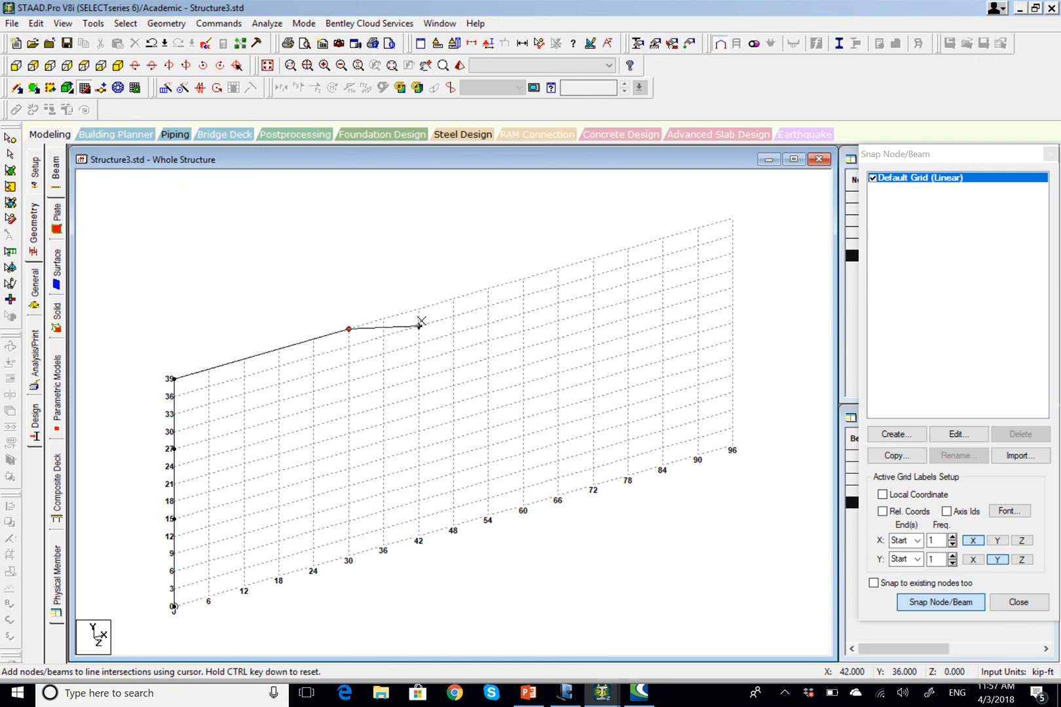
click(556, 269)
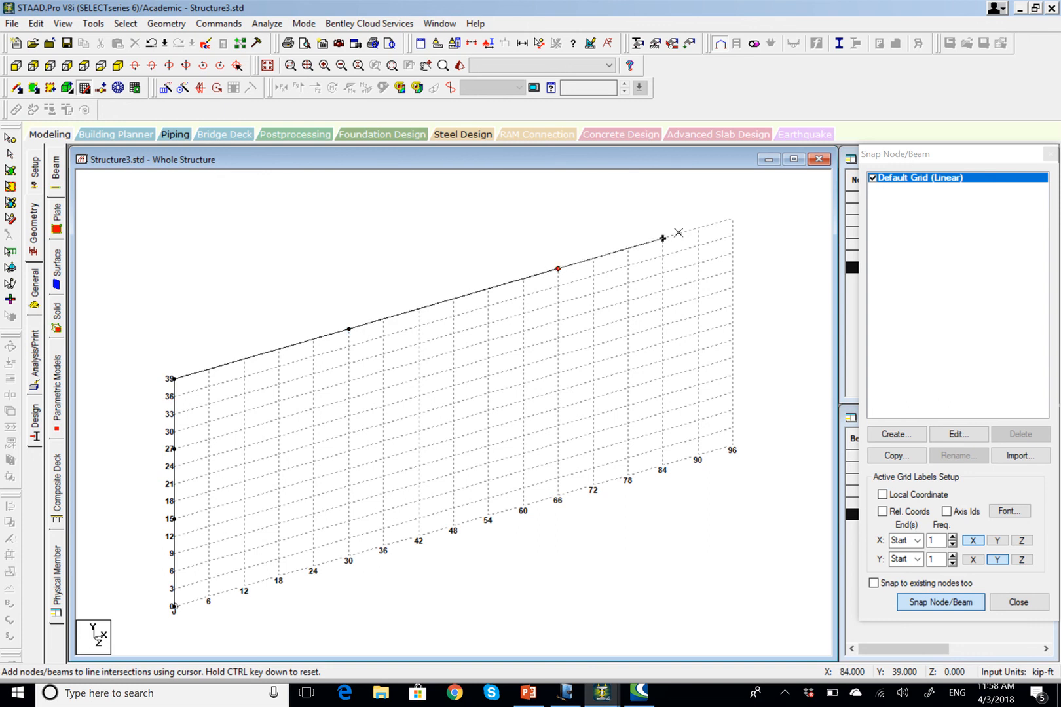
click(733, 220)
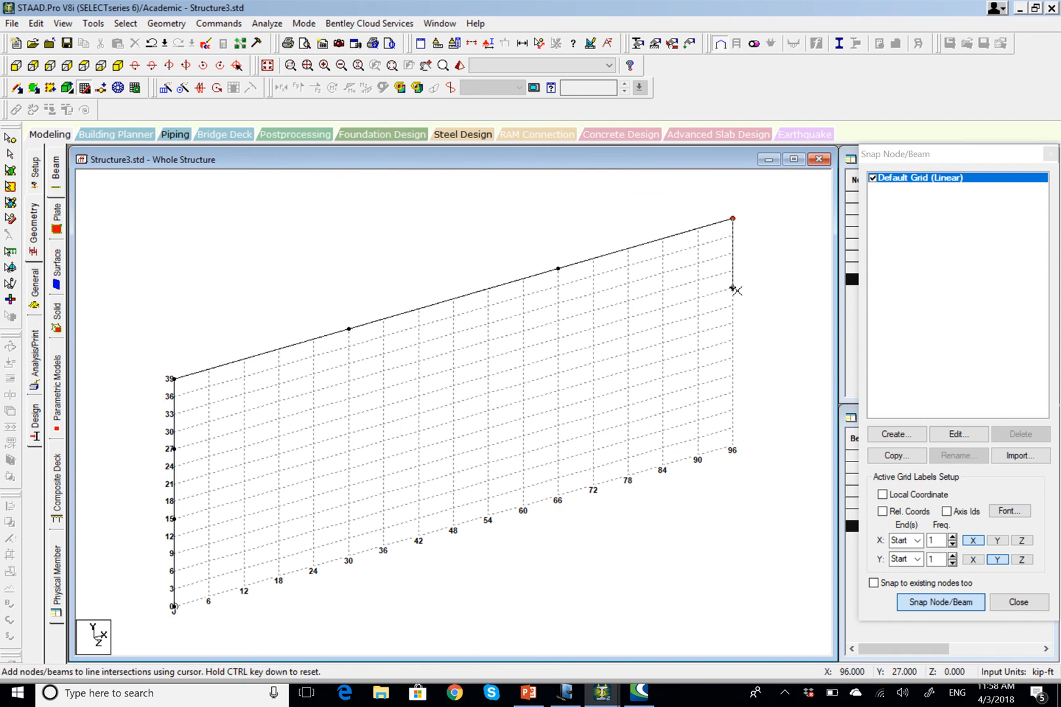
- Draw the opposite outer column at X = 96 ft down through nodes at Y = 27, 15 and 0 ft
click(733, 288)
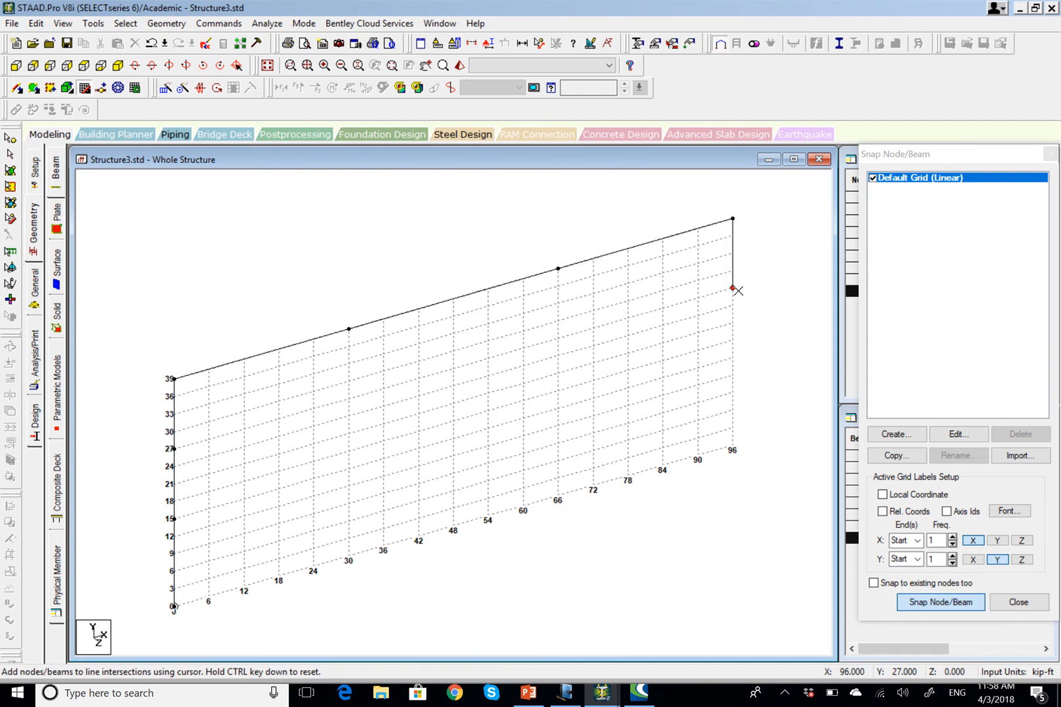
click(733, 357)
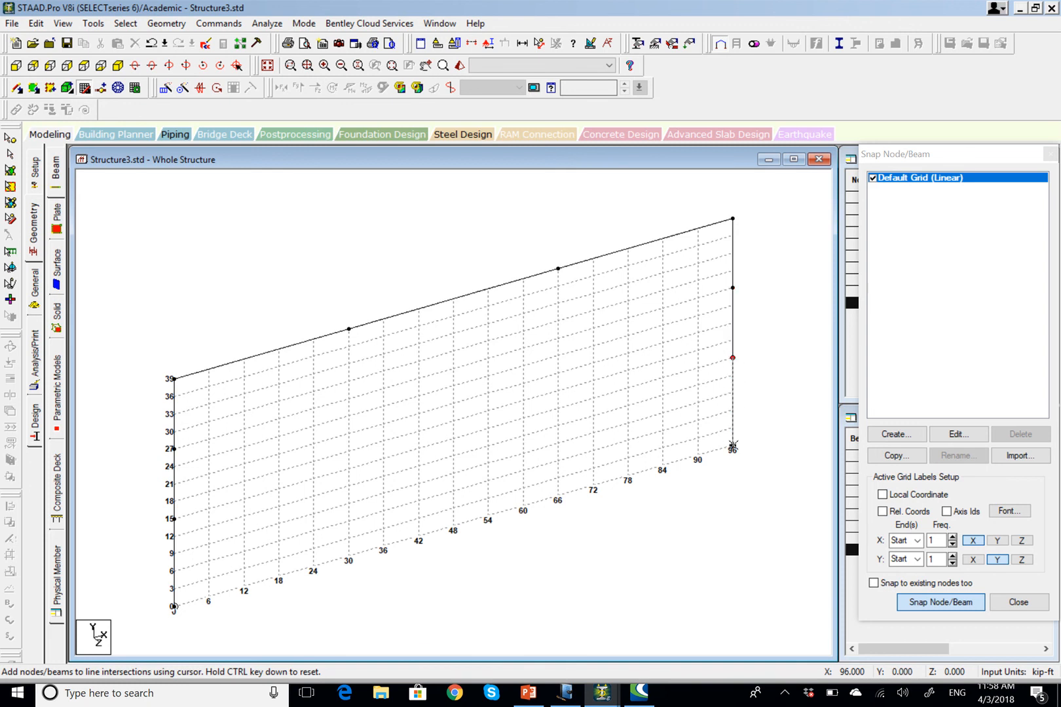
click(733, 447)
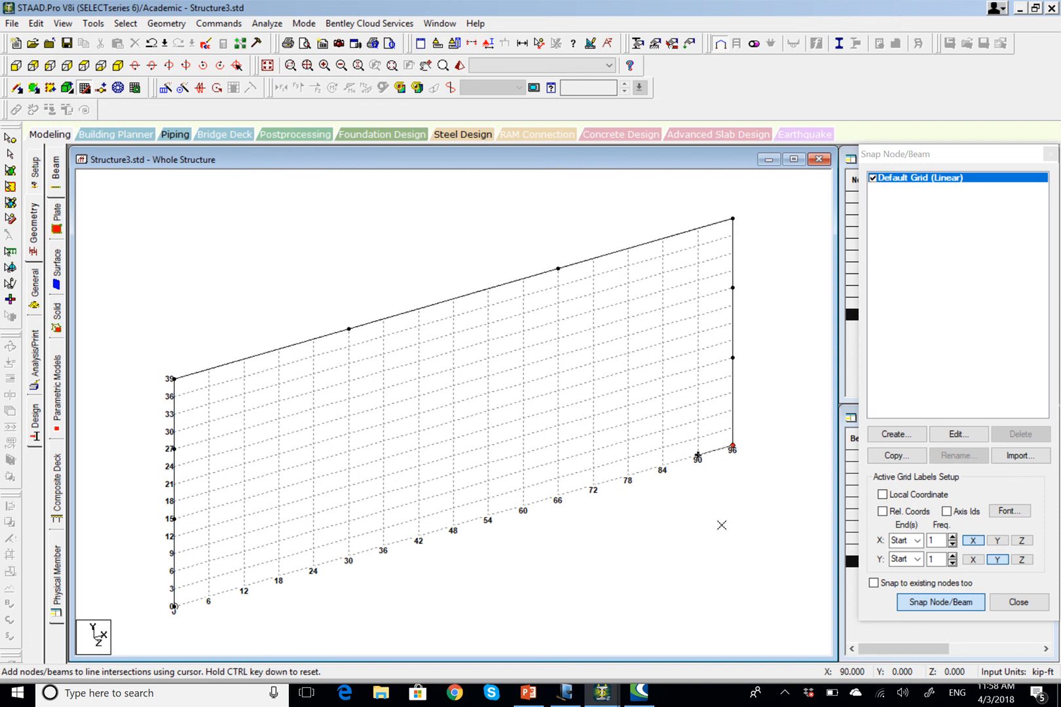
key(Escape)
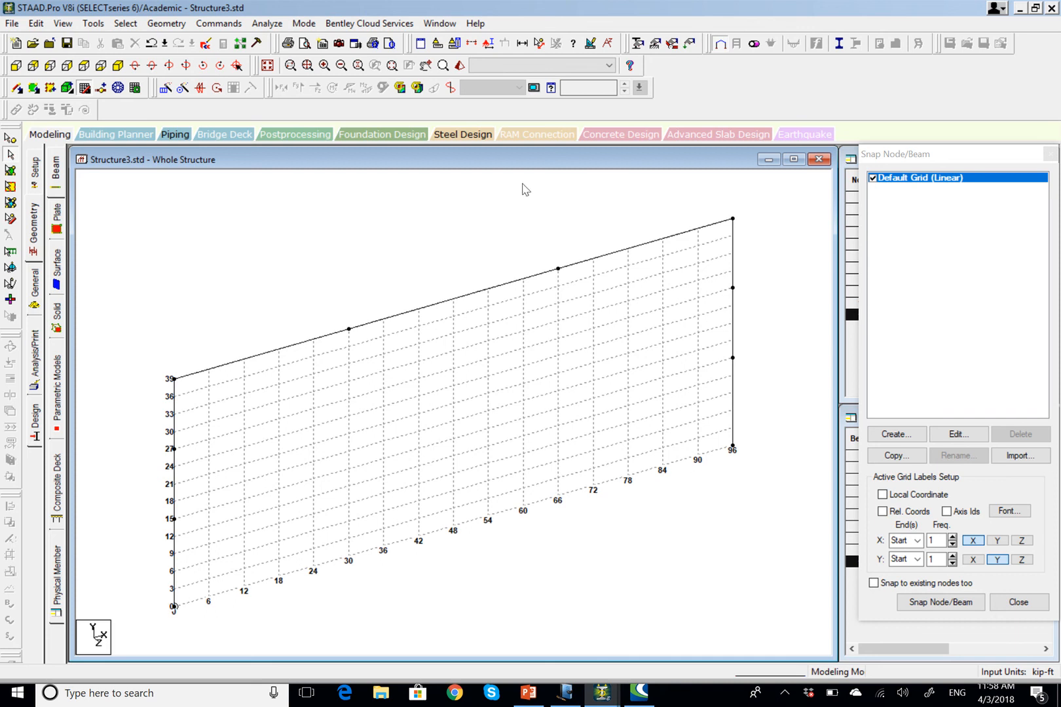
- Draw the two interior columns at X = 30 and X = 66 ft from the roof beam down to Y = 0
click(928, 606)
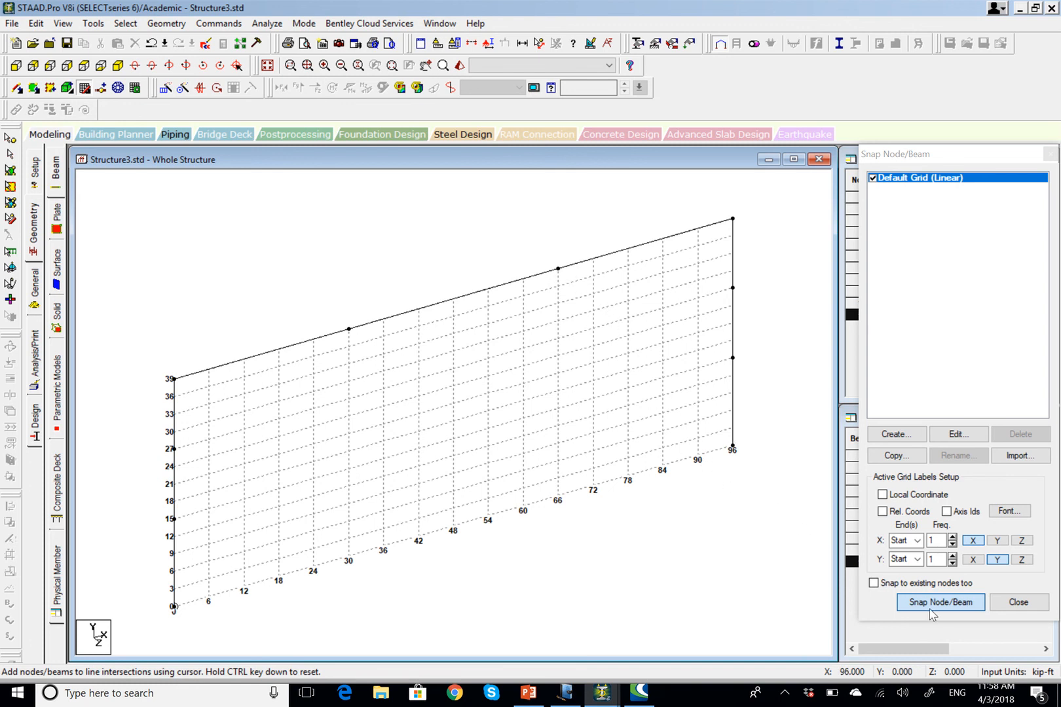
click(84, 88)
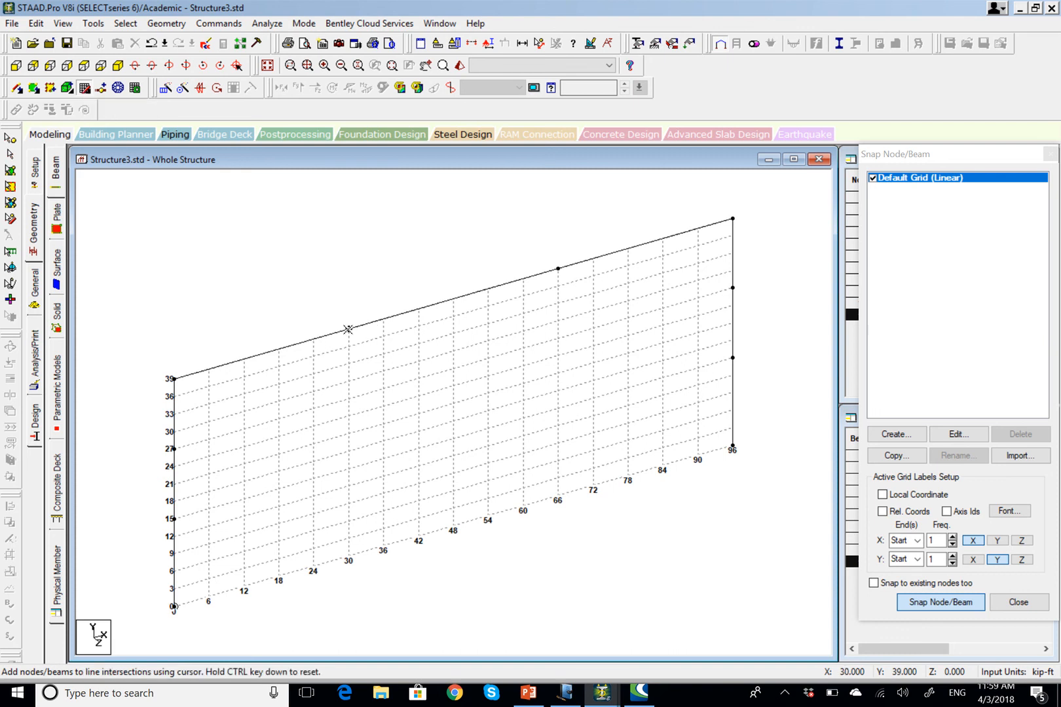
click(348, 330)
click(348, 557)
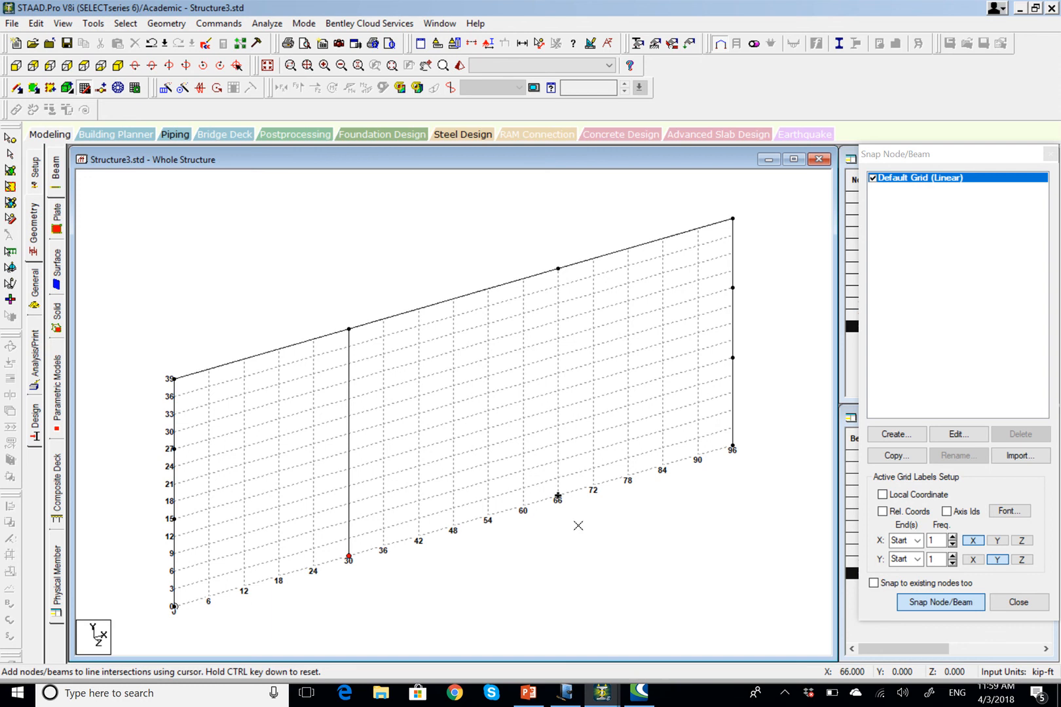
key(Escape)
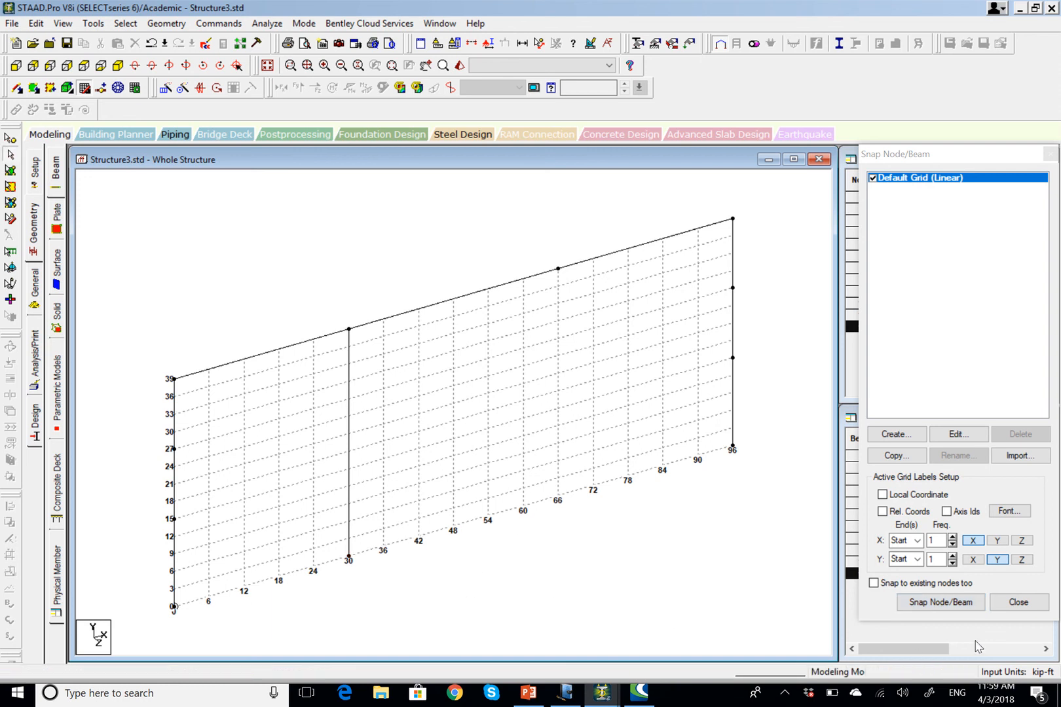
click(940, 602)
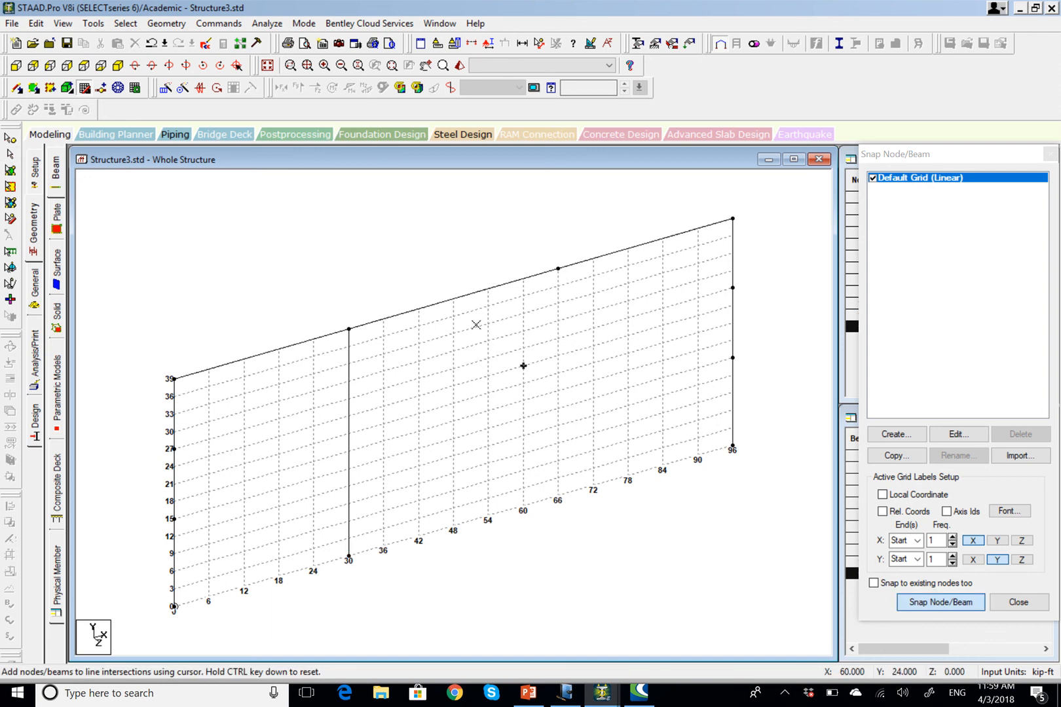
click(558, 269)
click(558, 496)
key(Escape)
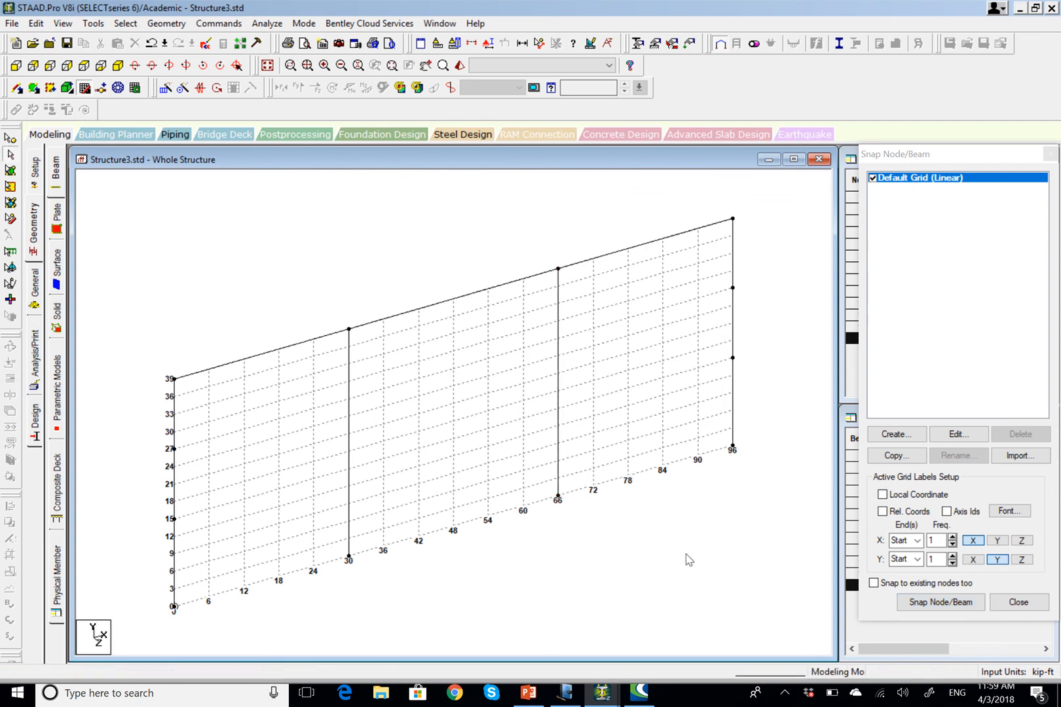
- Draw full-width floor beams at Y = 27 and Y = 15 ft between the outer columns, and close the snap grid
click(906, 606)
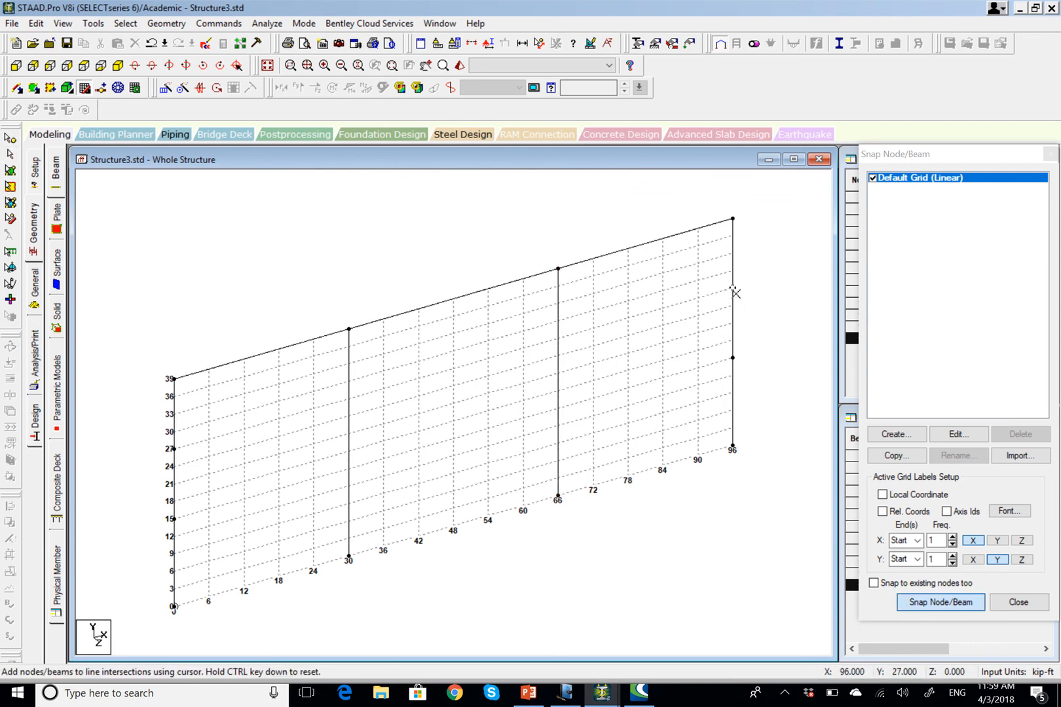
click(732, 287)
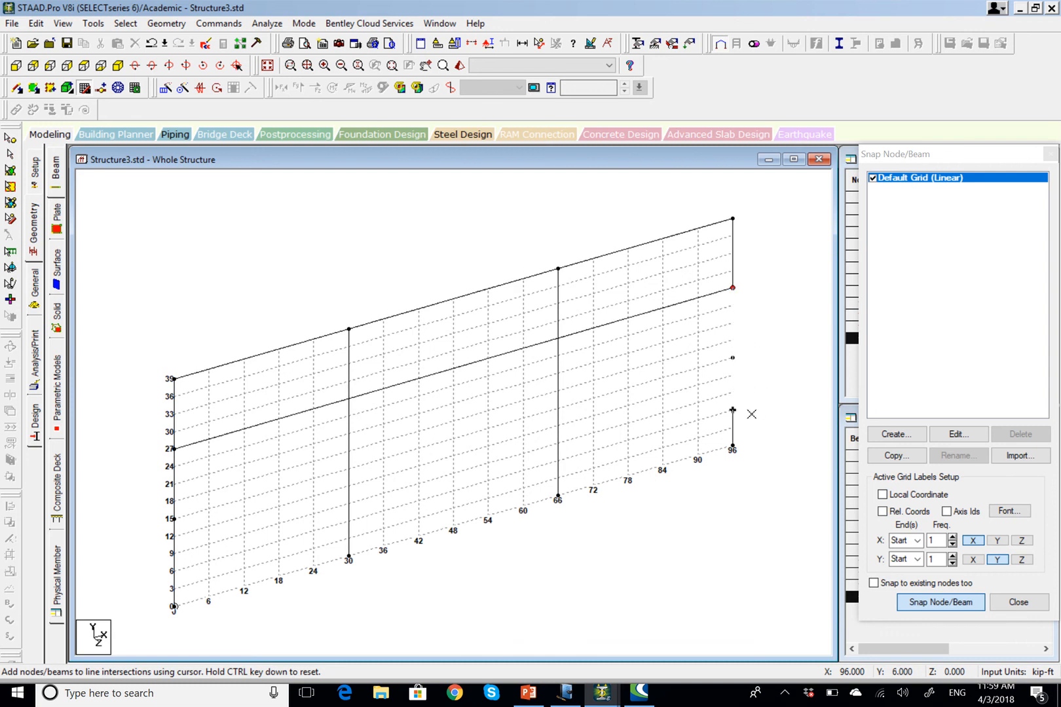
key(Escape)
click(940, 602)
click(732, 358)
key(Escape)
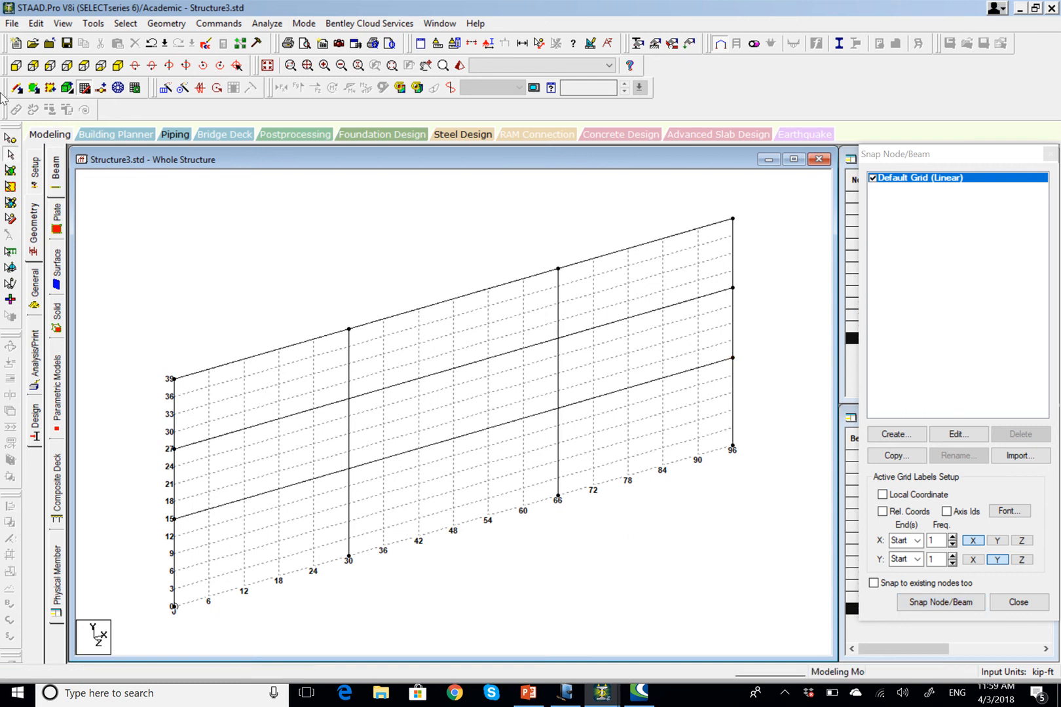
click(1019, 602)
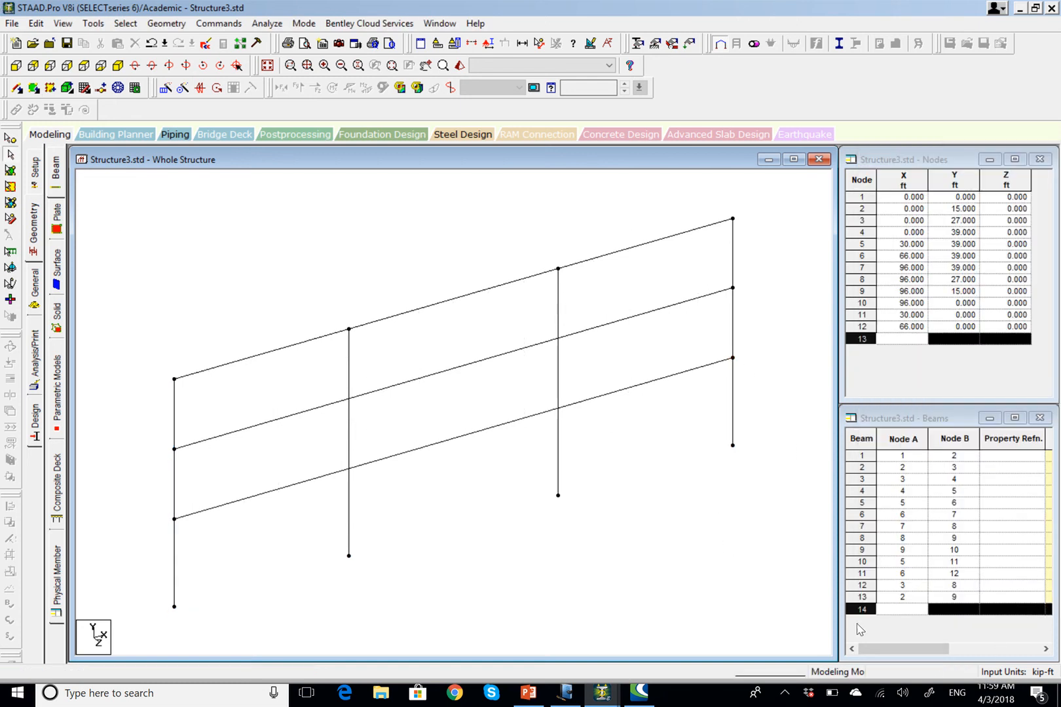
- View the frame from the front and inspect the Y = 15 ft floor beam and the X = 66 ft interior column
click(14, 67)
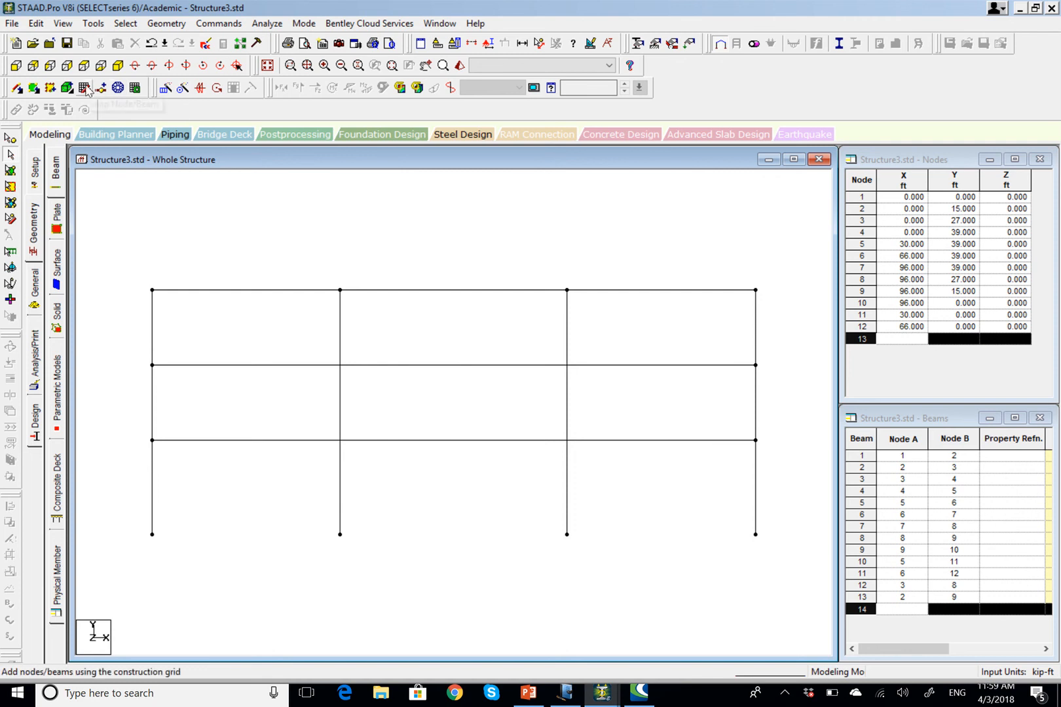
click(84, 88)
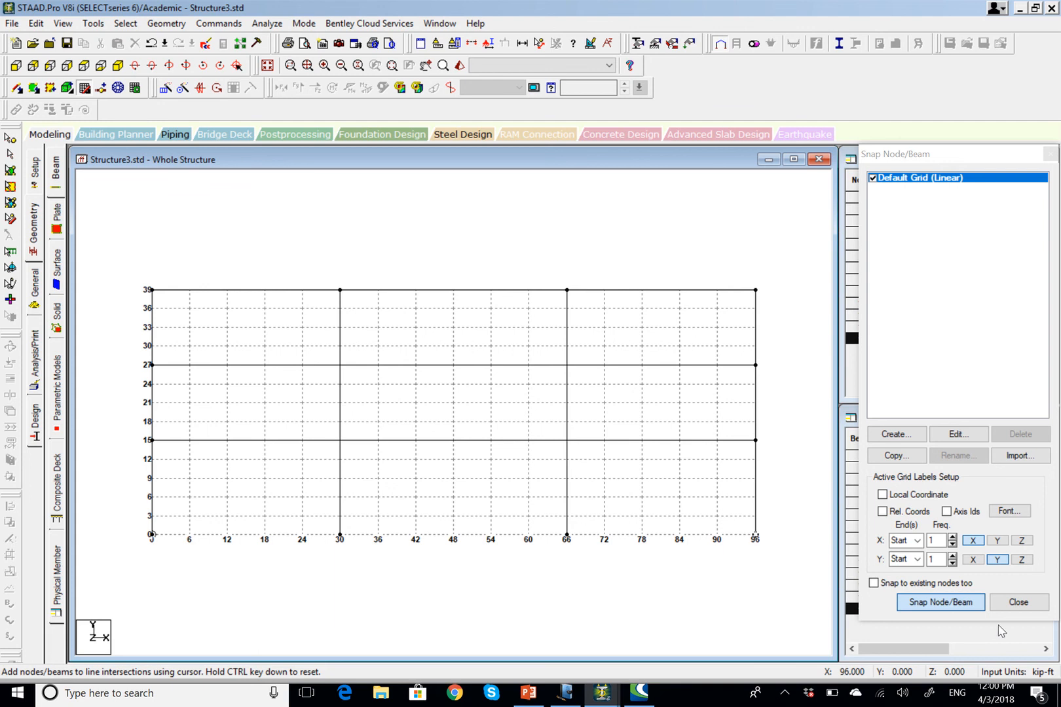
click(1018, 602)
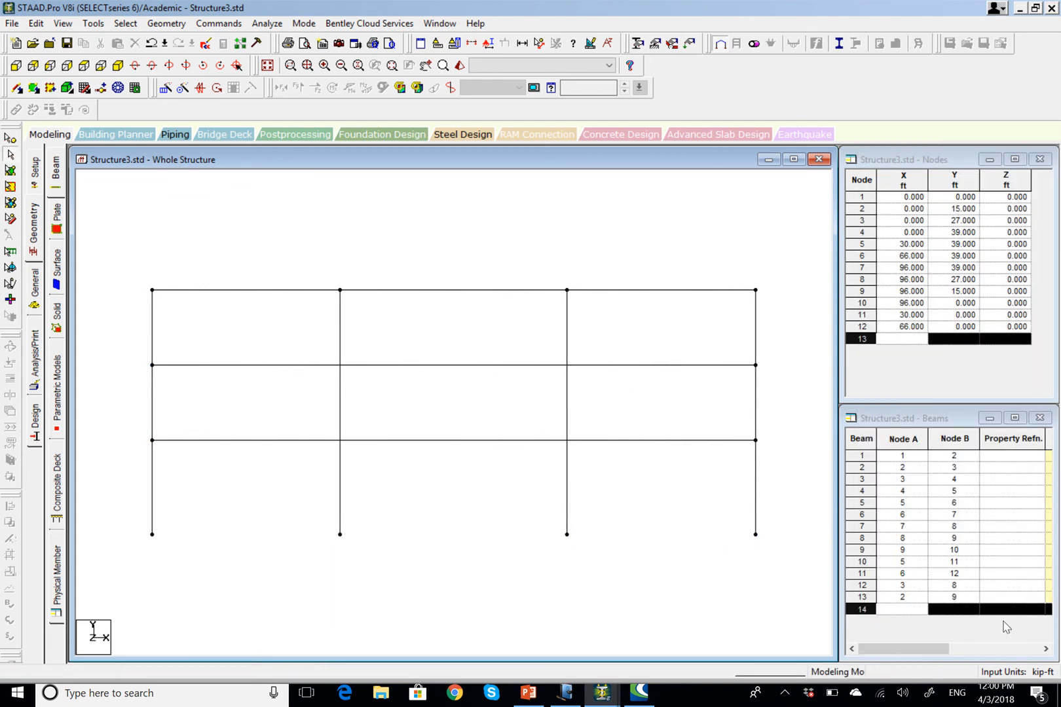
click(510, 440)
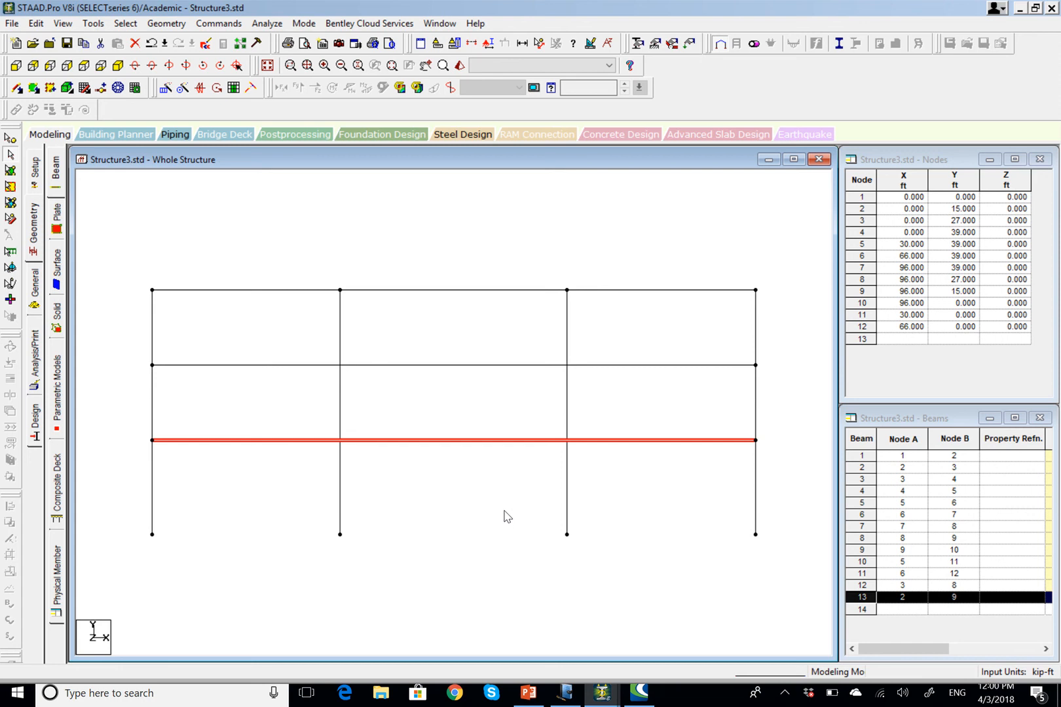
click(566, 498)
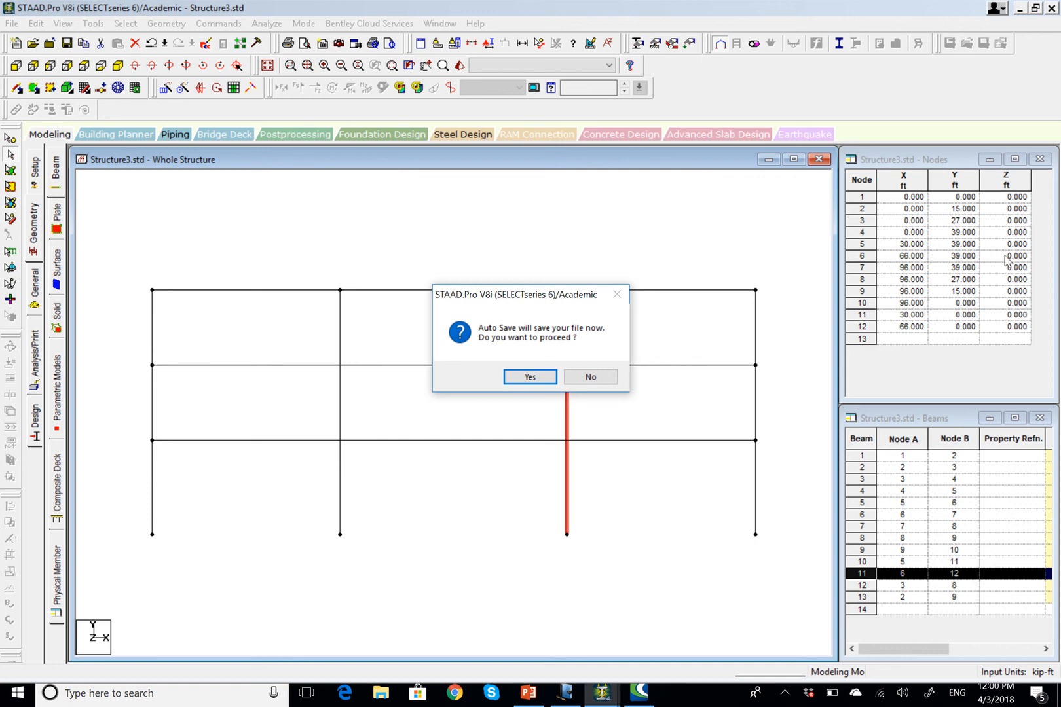
- Accept the auto save, save the modified structure under its existing file name, and clear the member selection
click(522, 380)
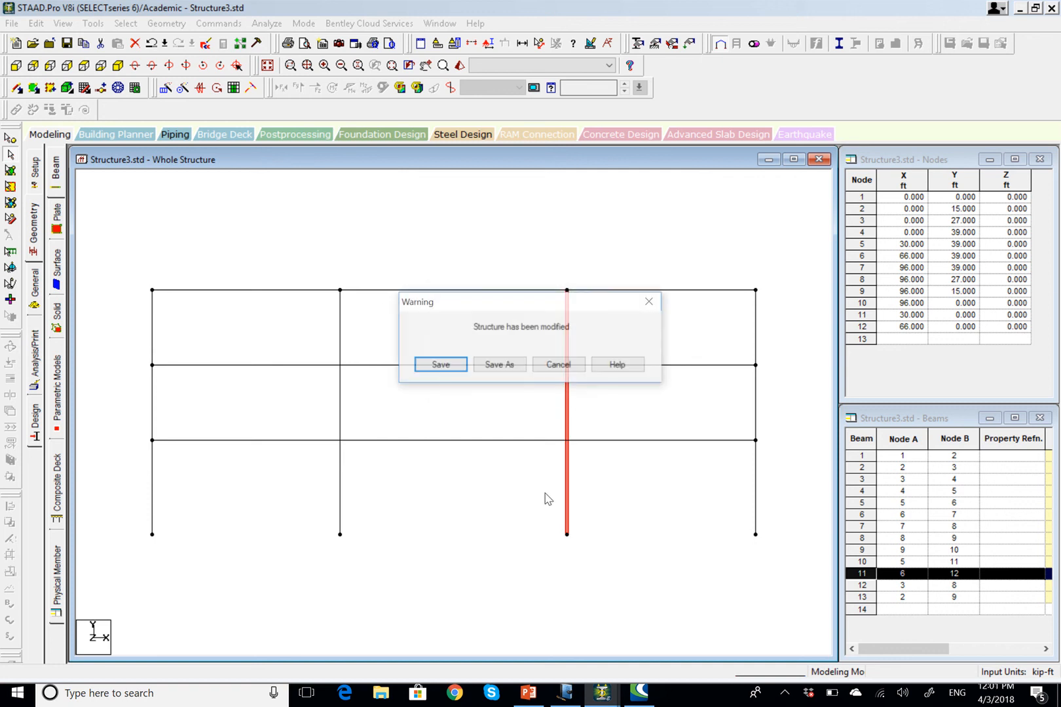
click(442, 366)
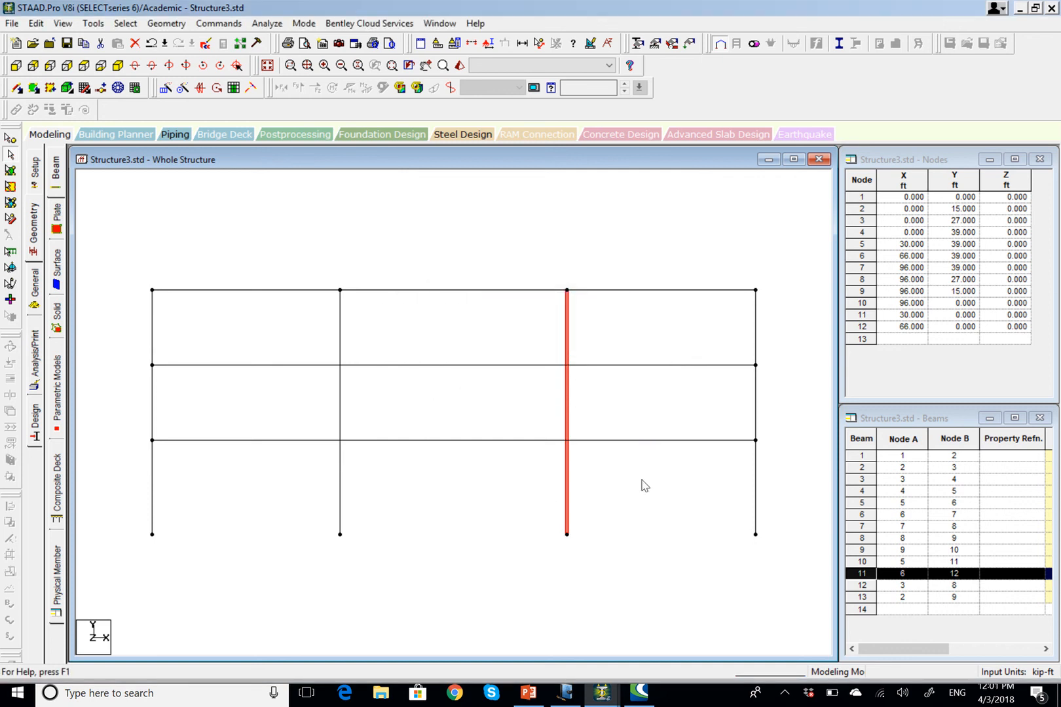
click(666, 517)
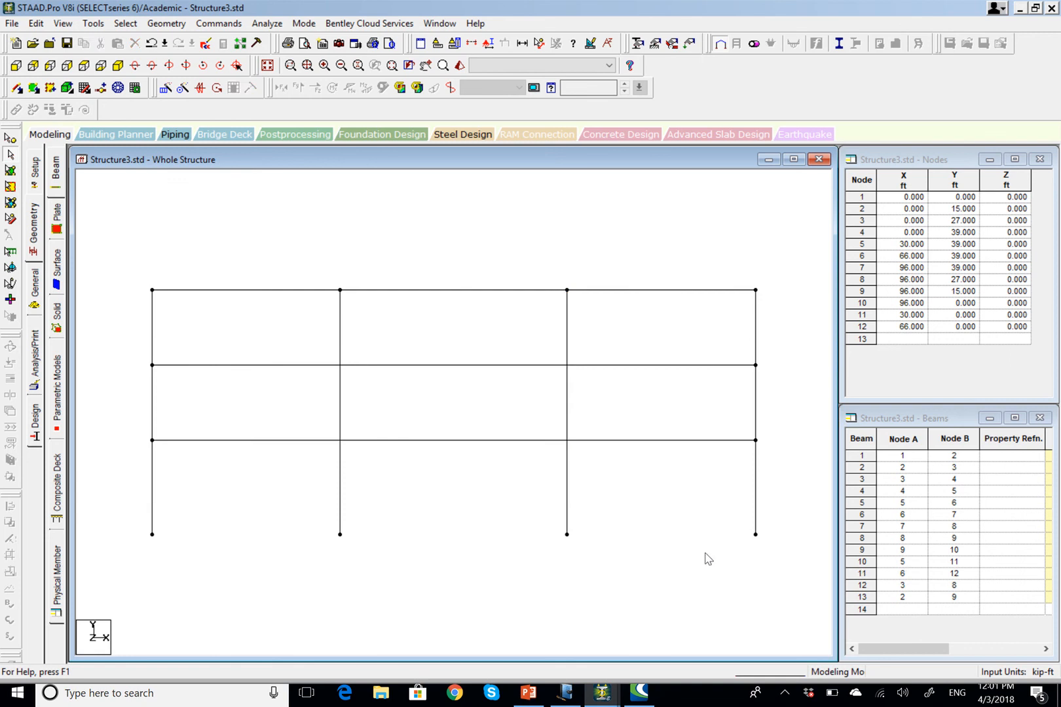
- Intersect all the frame's members with a tolerance of 0 in so they split where beams and columns cross
drag(791, 260, 104, 588)
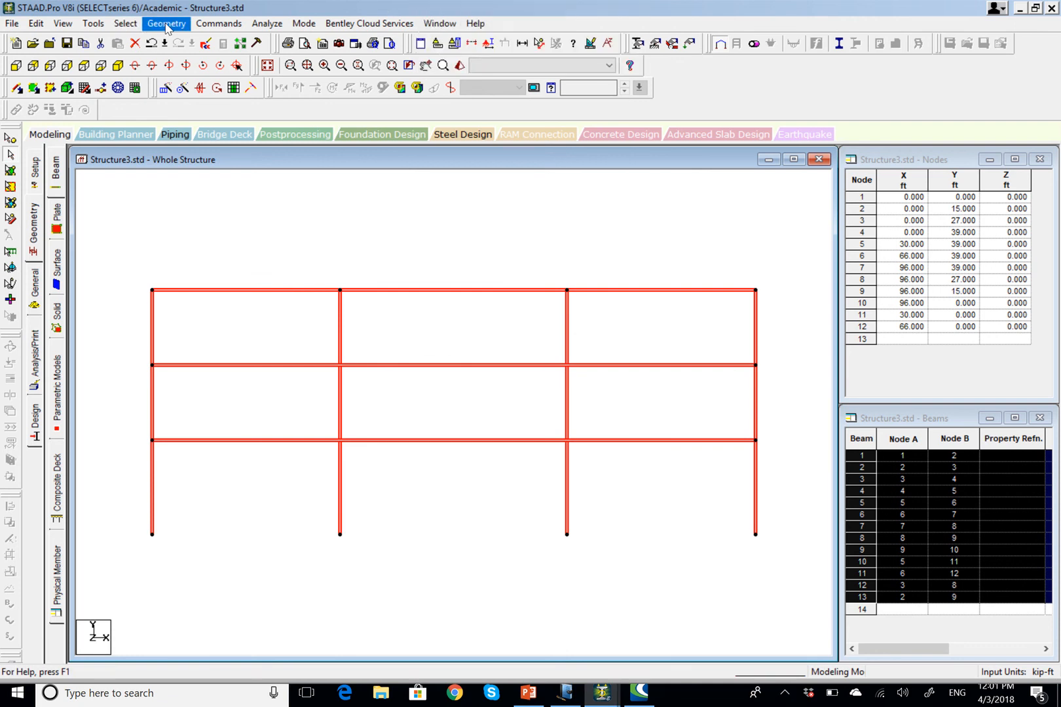
click(166, 24)
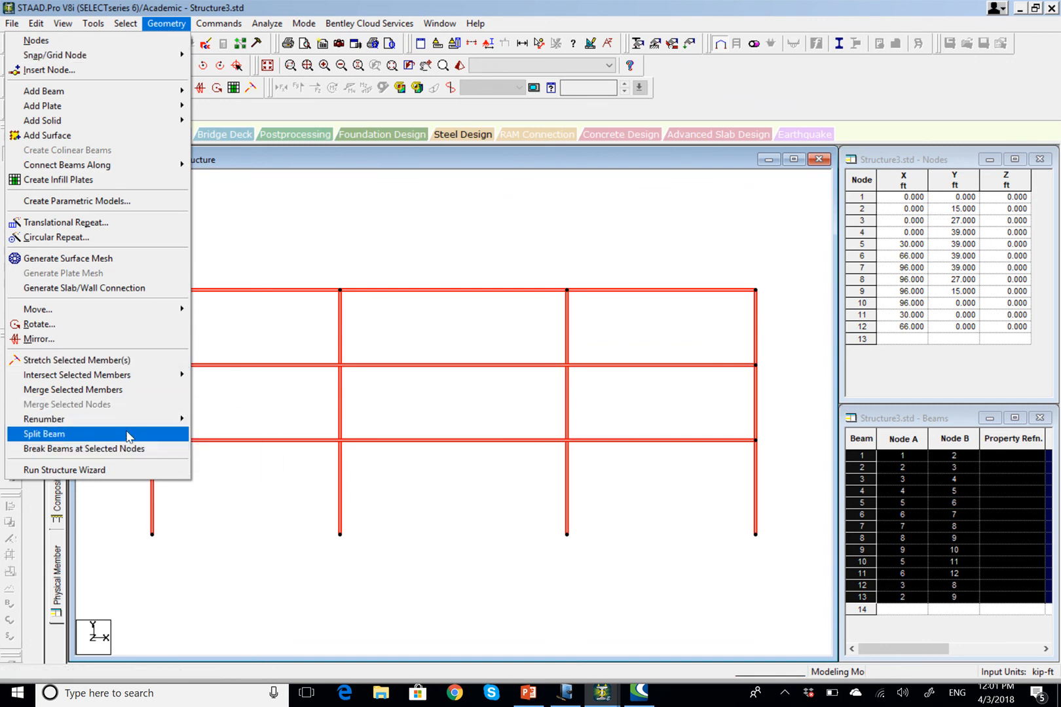
mouse_move(134, 379)
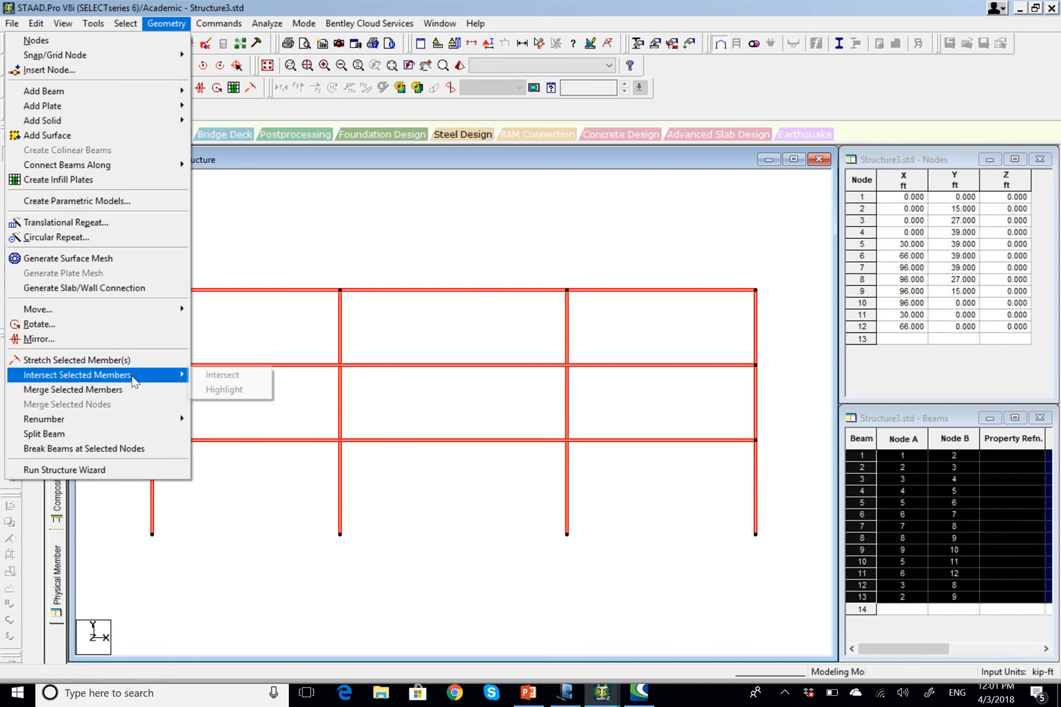
click(220, 375)
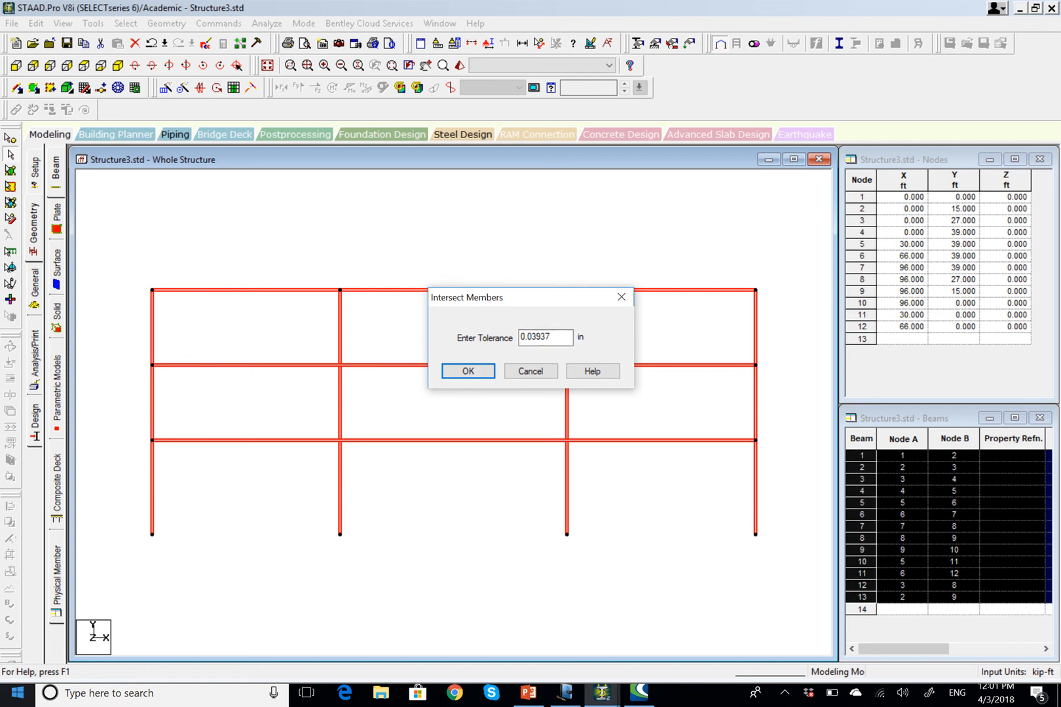
click(560, 335)
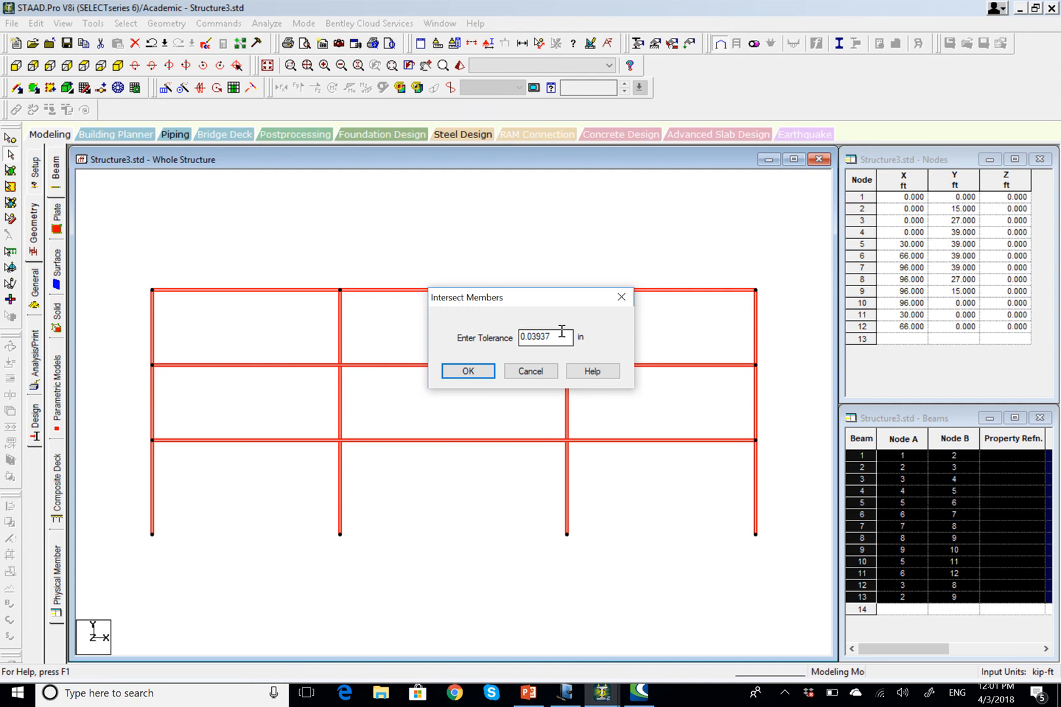
drag(559, 331, 501, 331)
text(0)
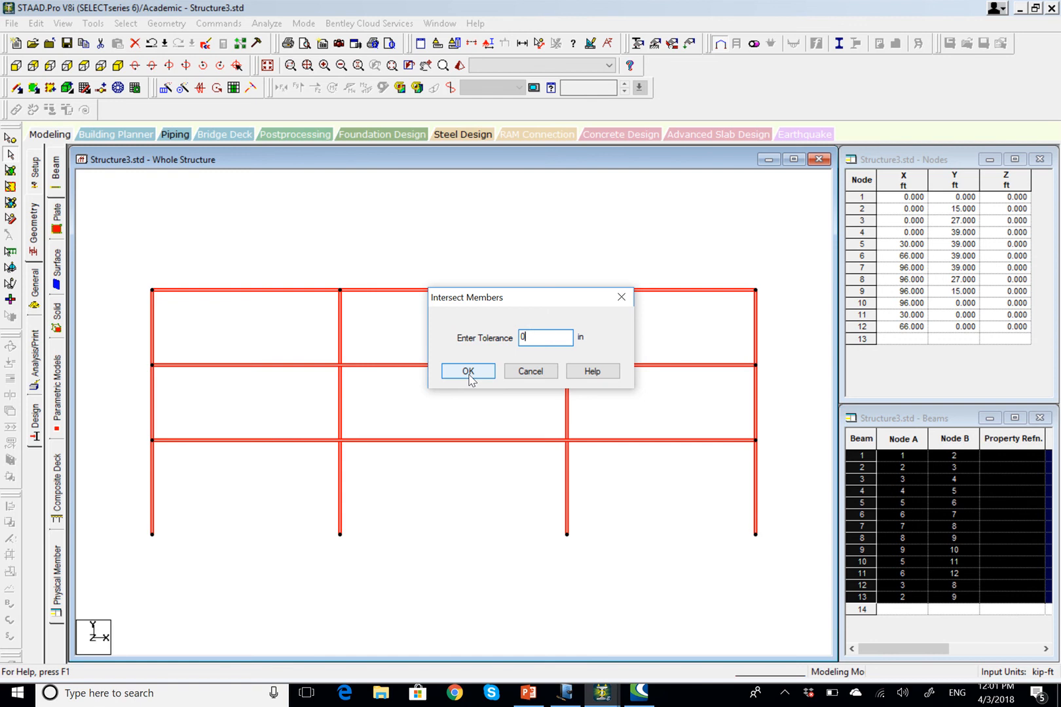
click(468, 376)
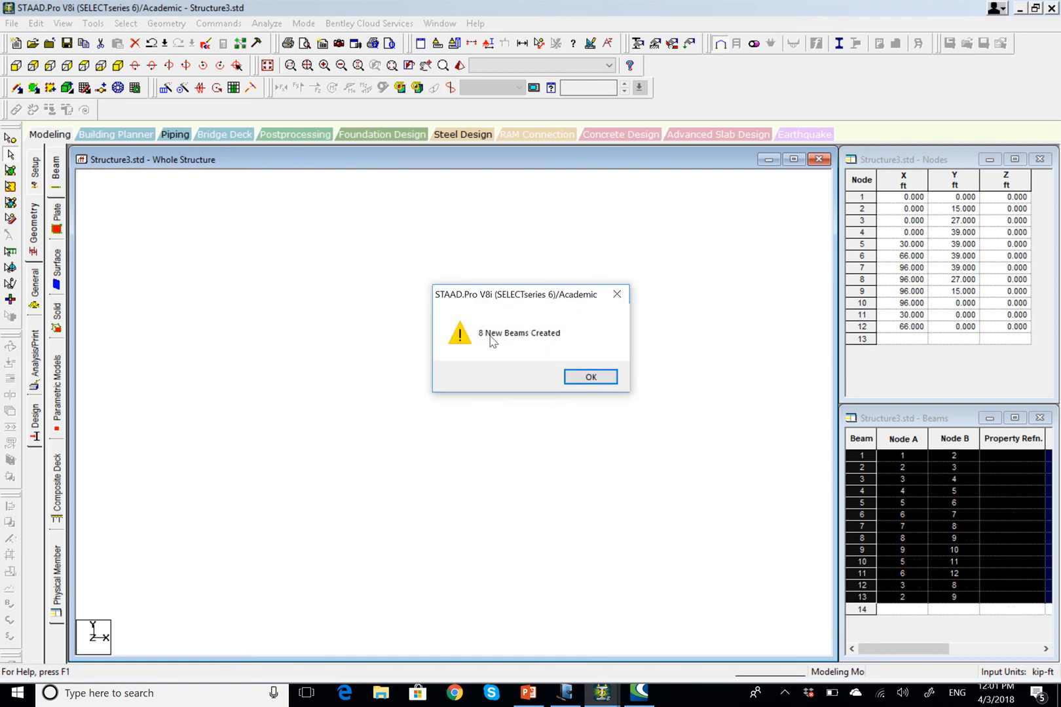
click(591, 380)
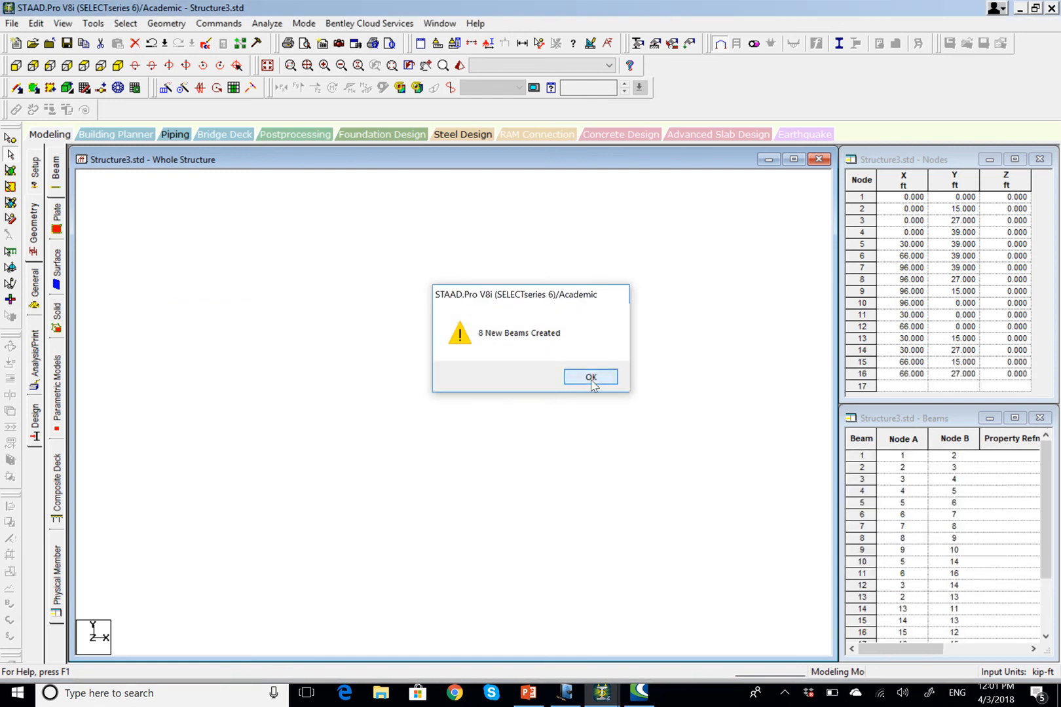
- Check the separate beam segments of each bay along the Y = 15 ft floor
click(632, 513)
click(632, 441)
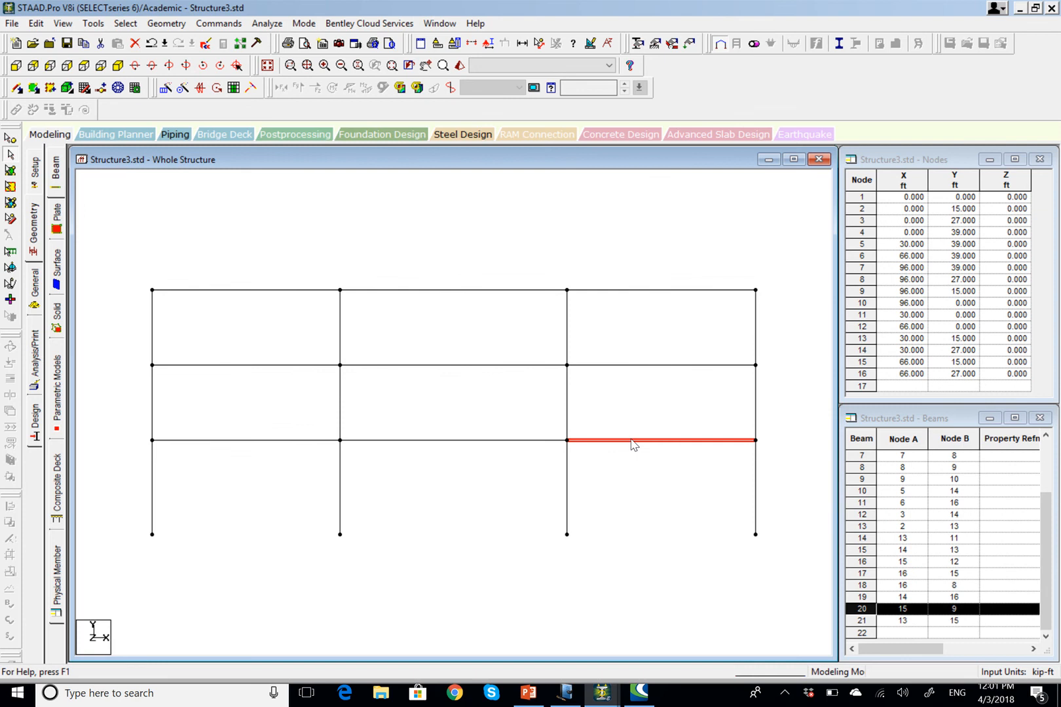
click(460, 441)
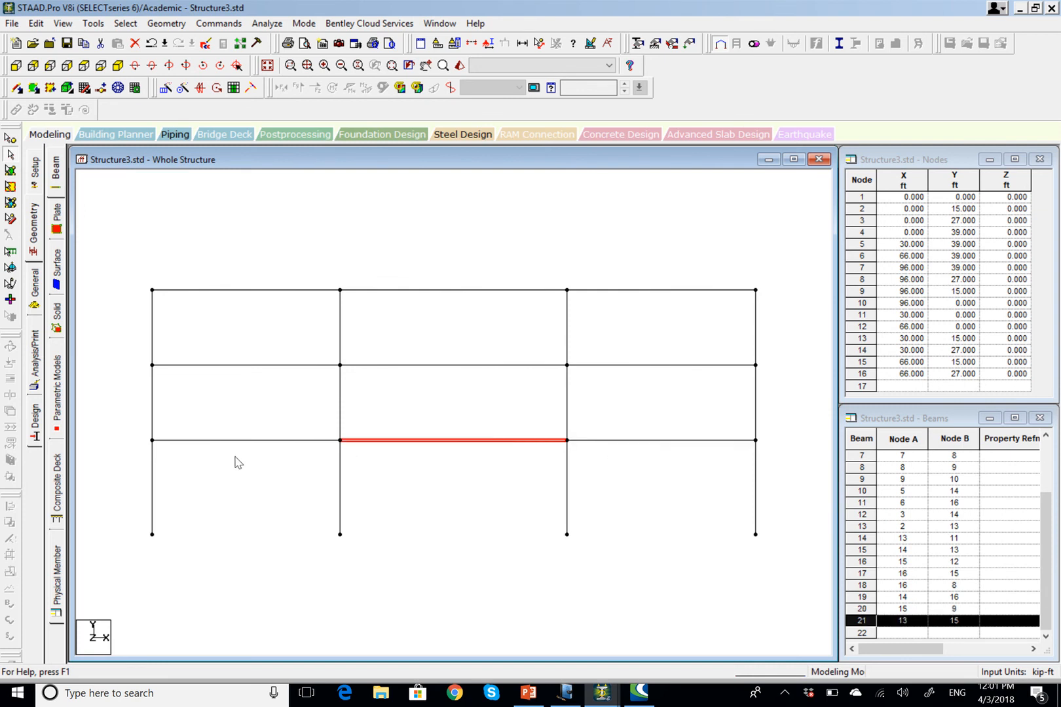
click(247, 441)
click(429, 440)
click(594, 417)
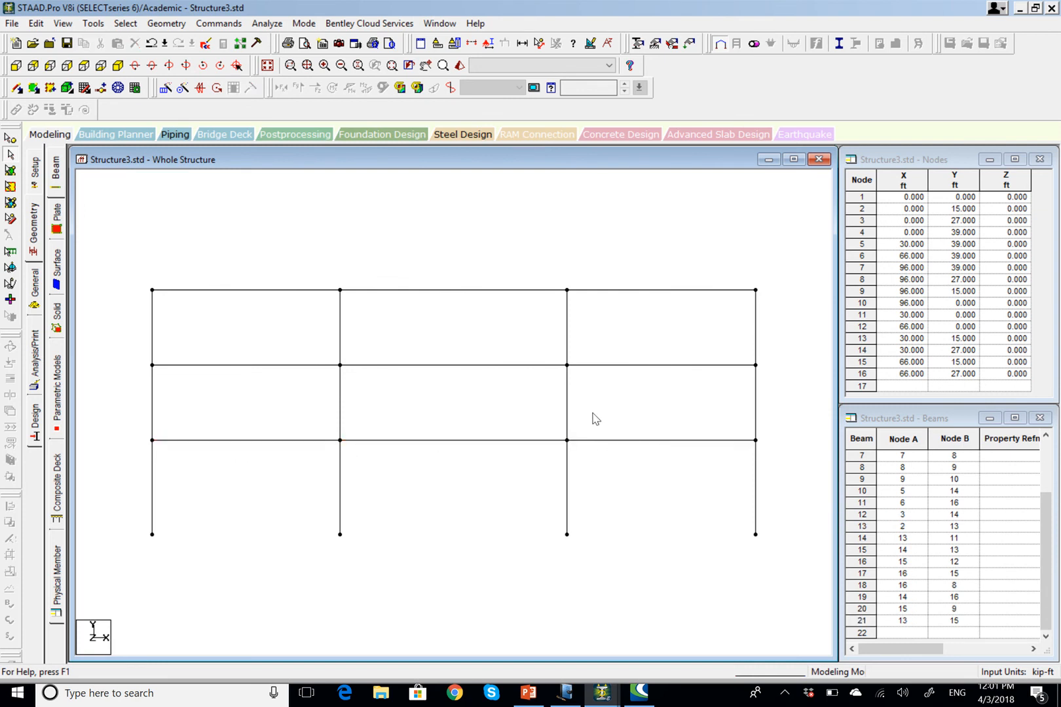
- Check the storey segments of the interior column at X = 66 ft, then highlight all the frame's members and clear the selection
click(568, 481)
click(567, 400)
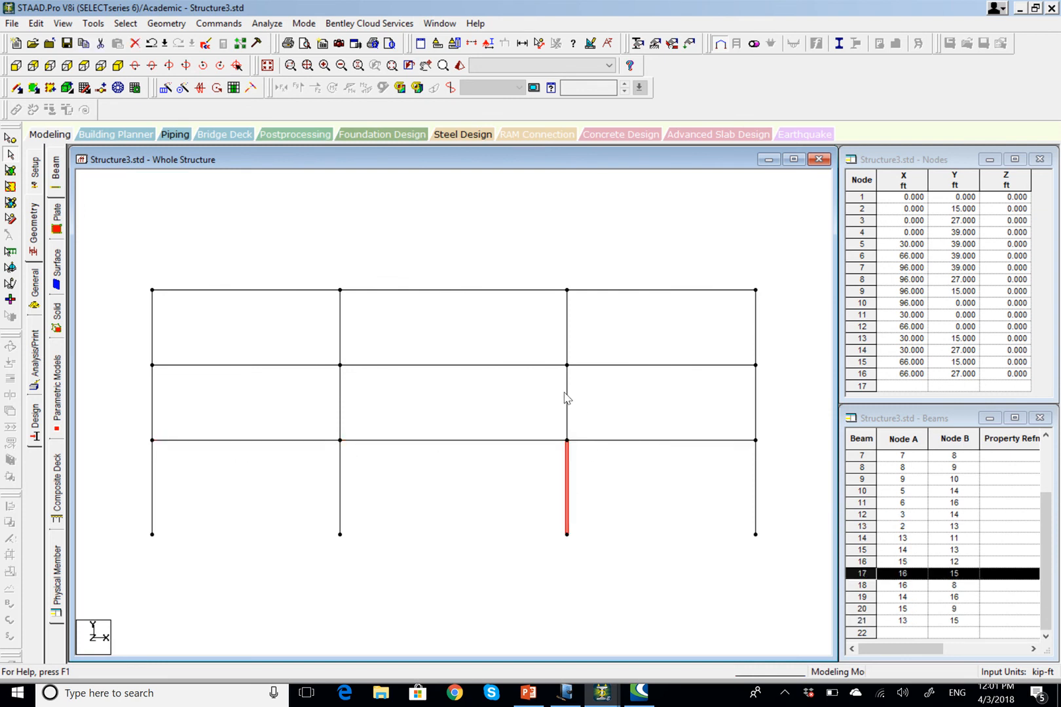
click(569, 321)
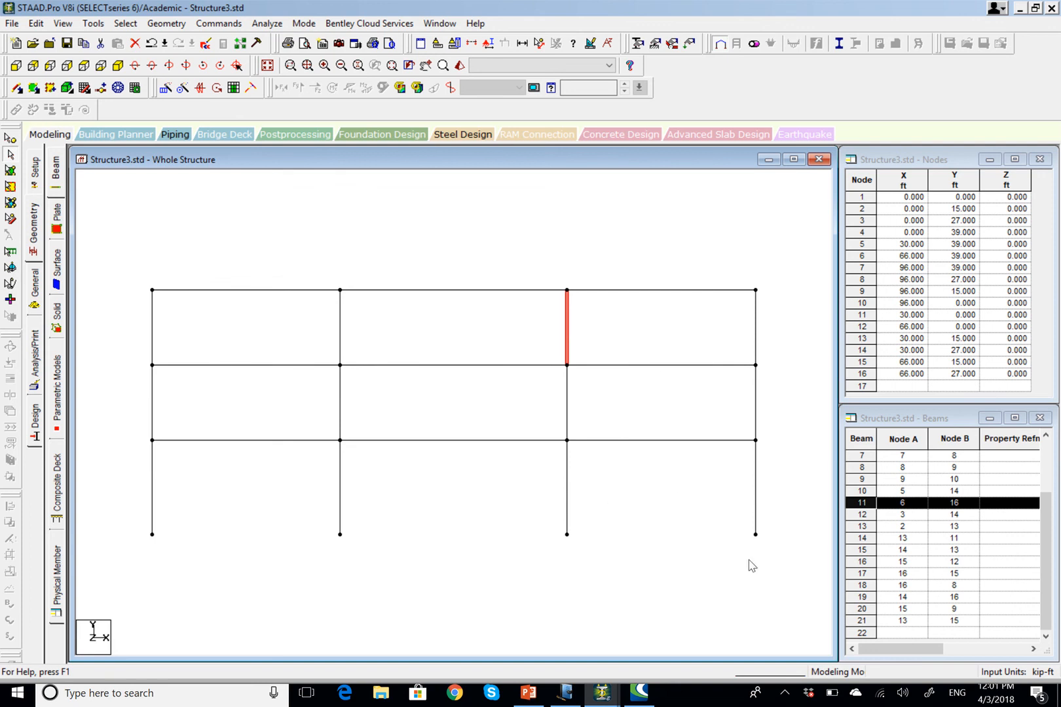
click(713, 582)
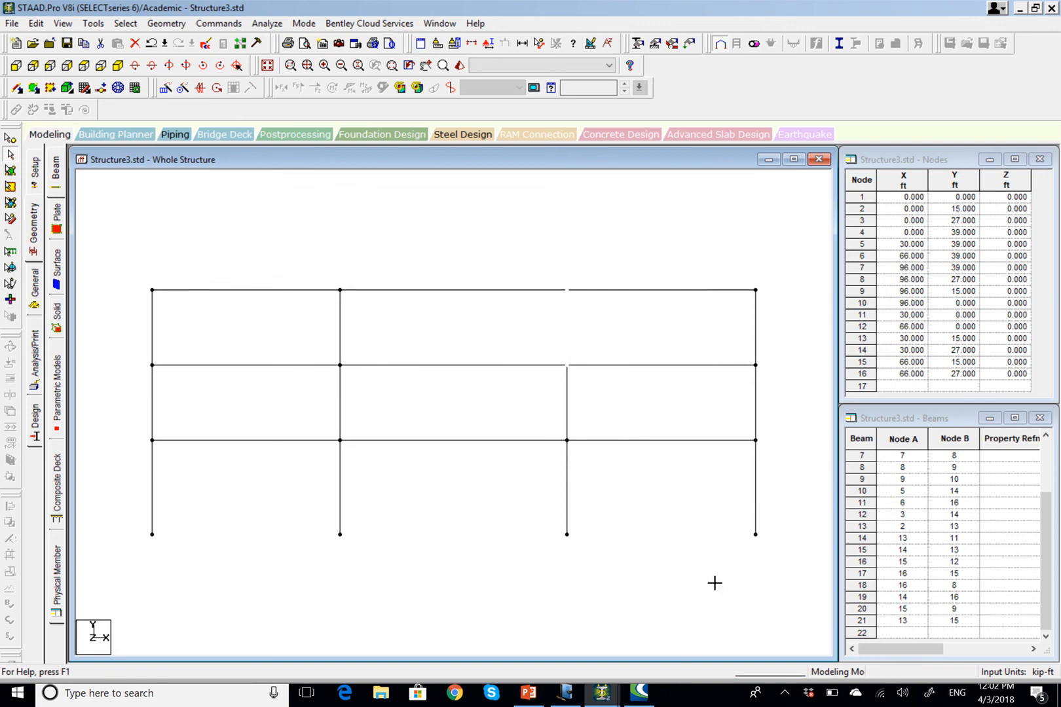
drag(816, 253, 85, 597)
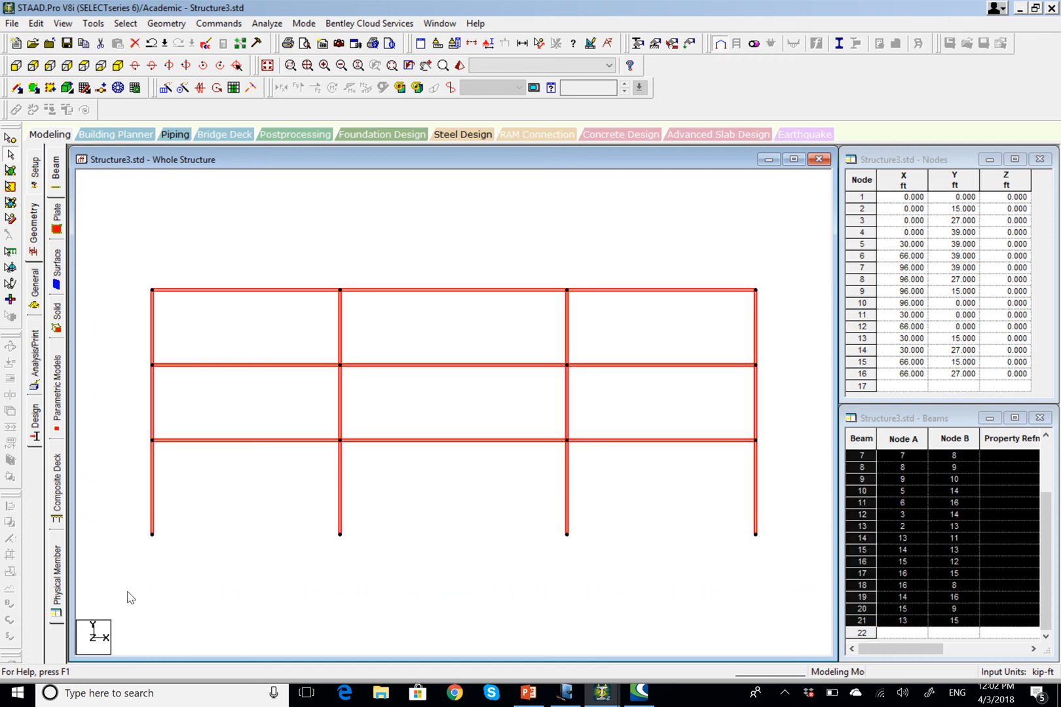
click(401, 592)
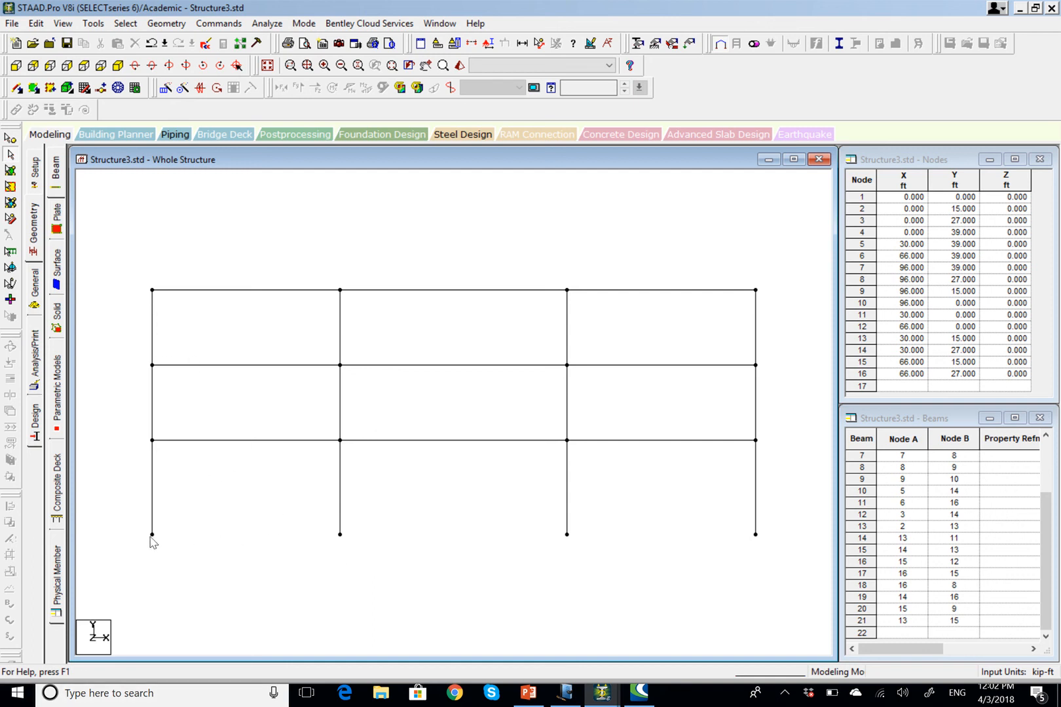
- Create a fixed support definition for the structure
click(38, 287)
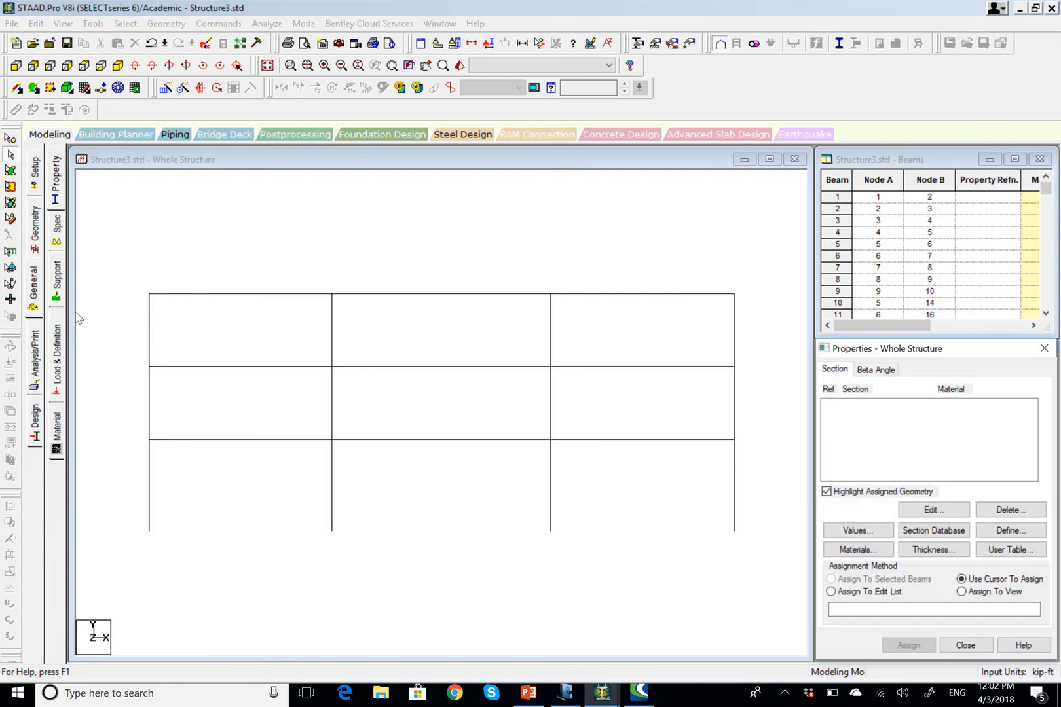
click(60, 285)
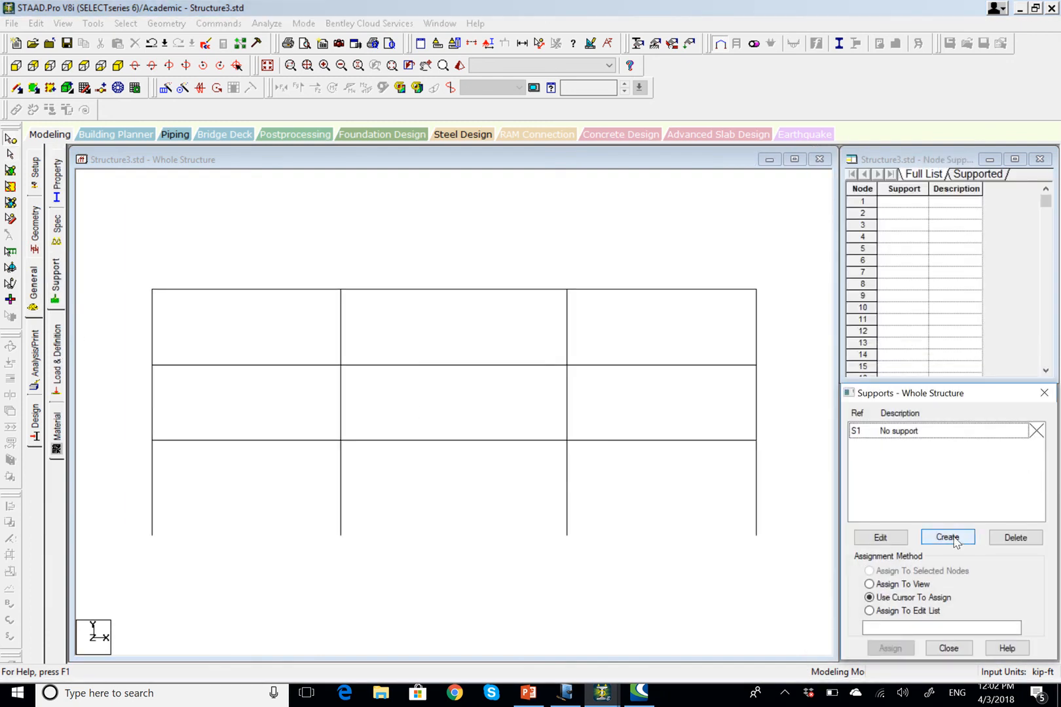
click(950, 538)
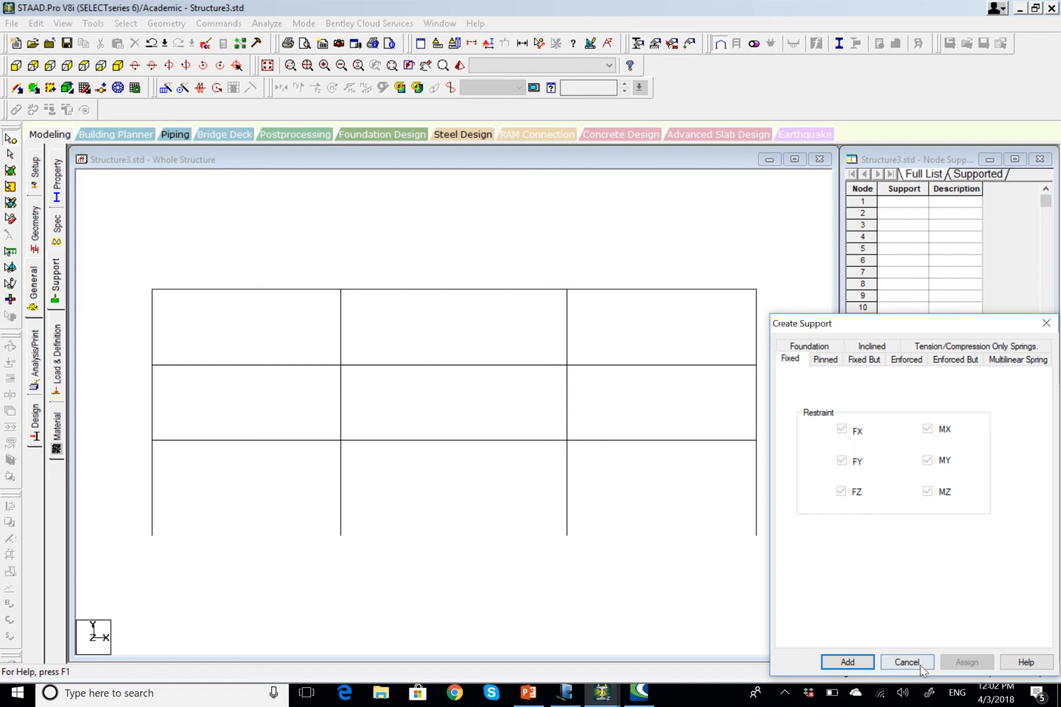
click(846, 661)
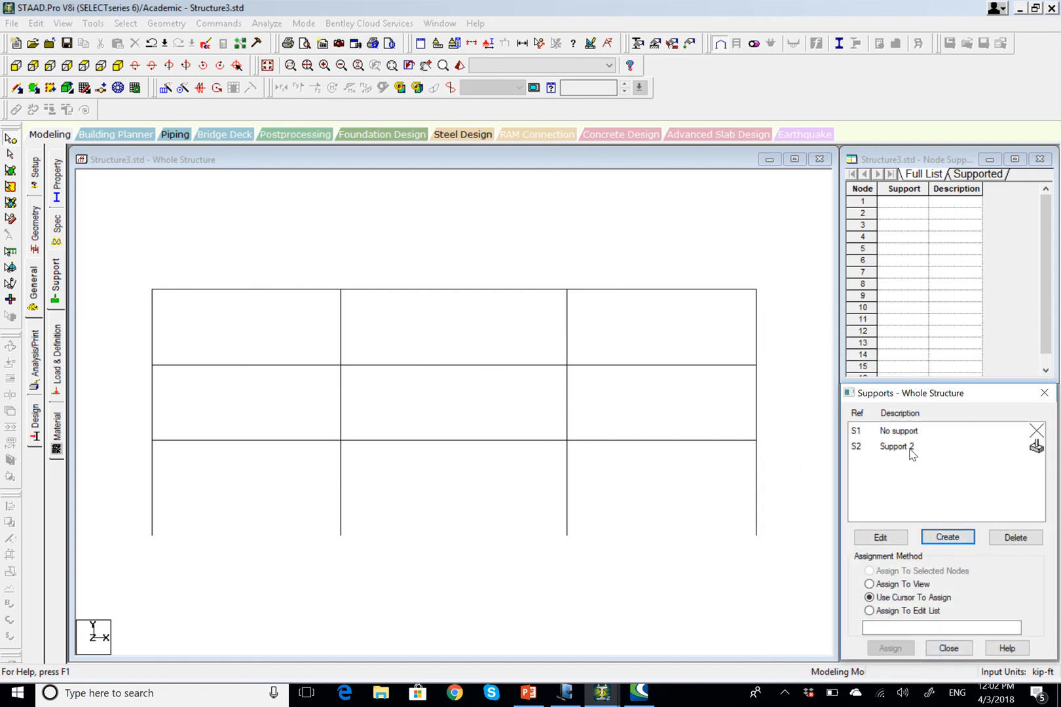
- Assign the fixed support to the four column bases at X = 0, 30, 66 and 96 ft, and finish the support assignment
click(909, 450)
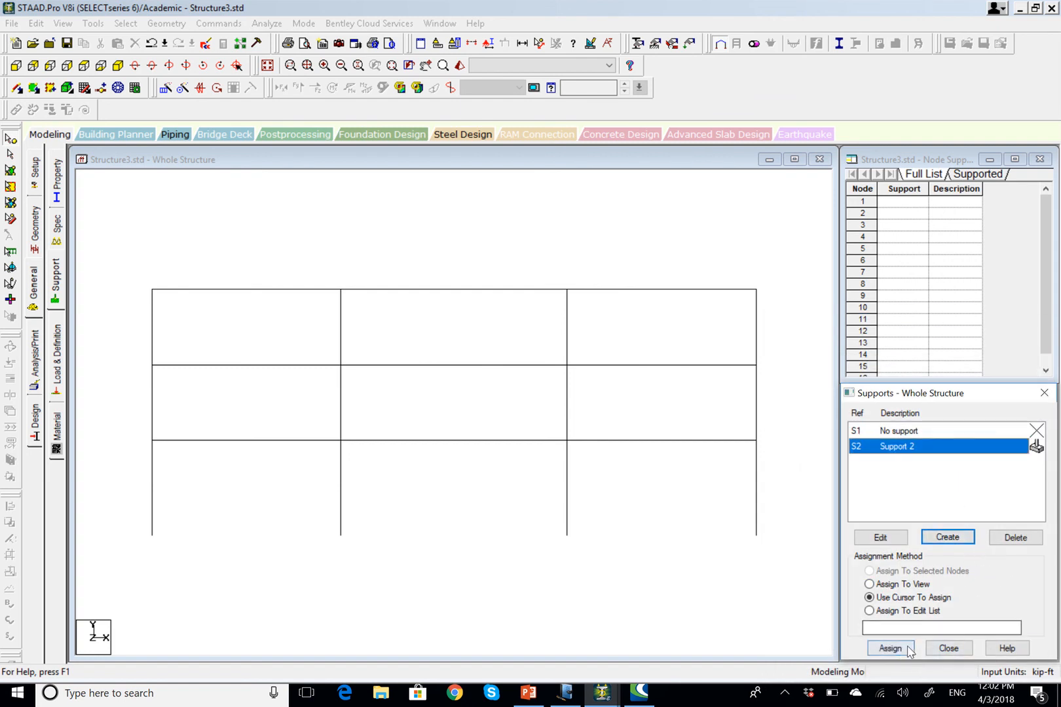
click(909, 650)
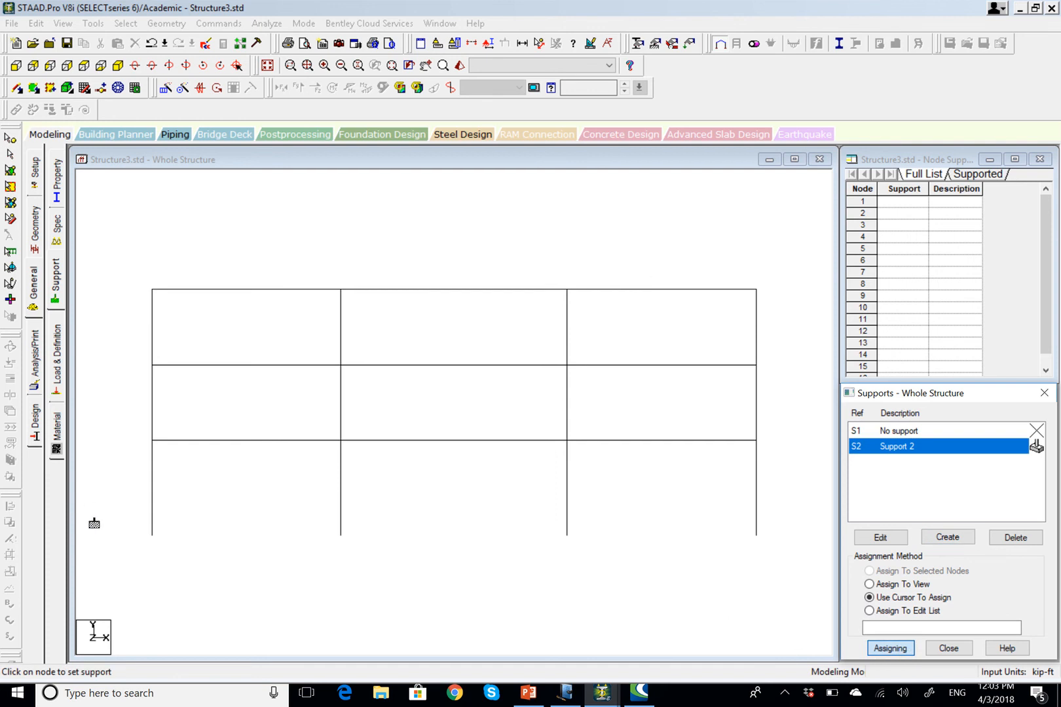
click(152, 536)
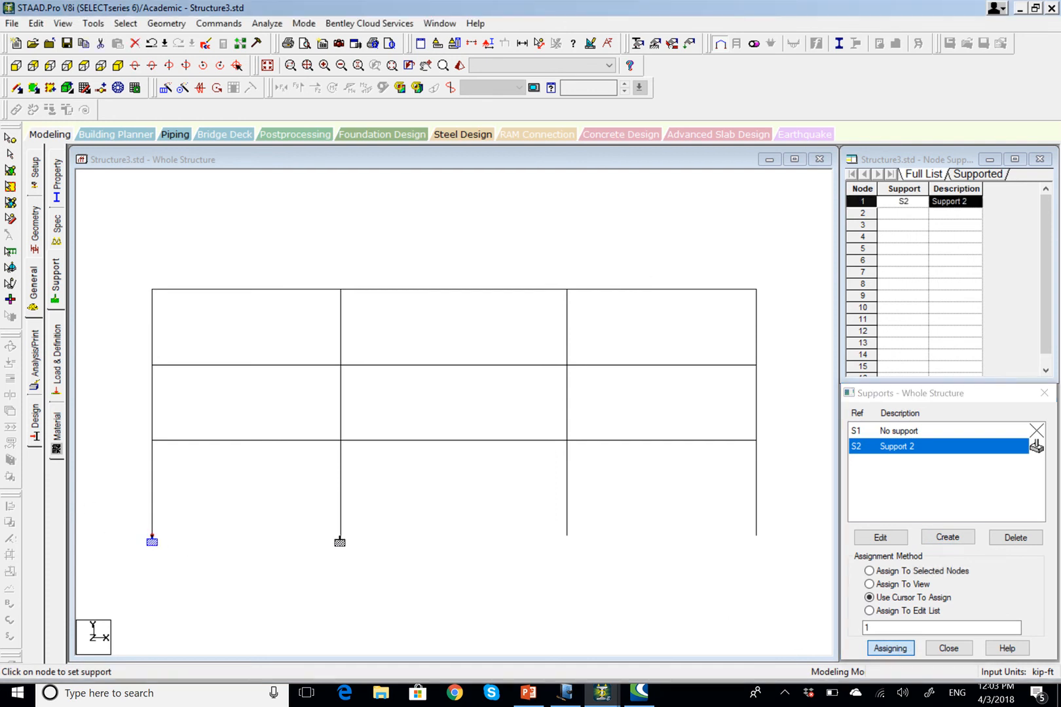
click(340, 537)
click(567, 538)
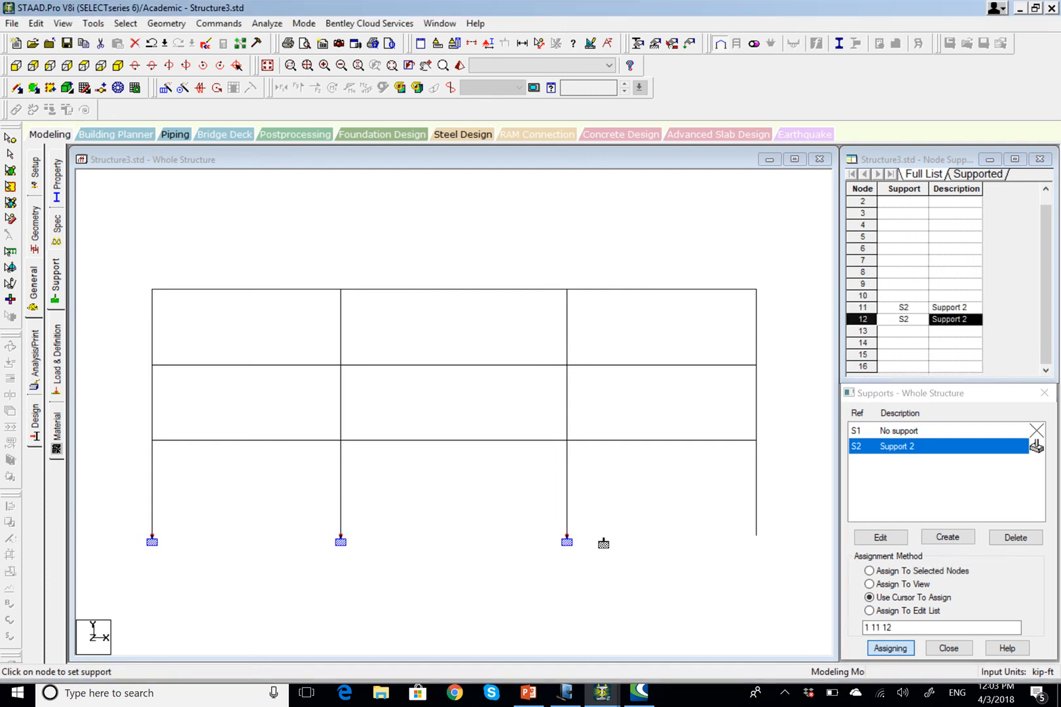
click(756, 537)
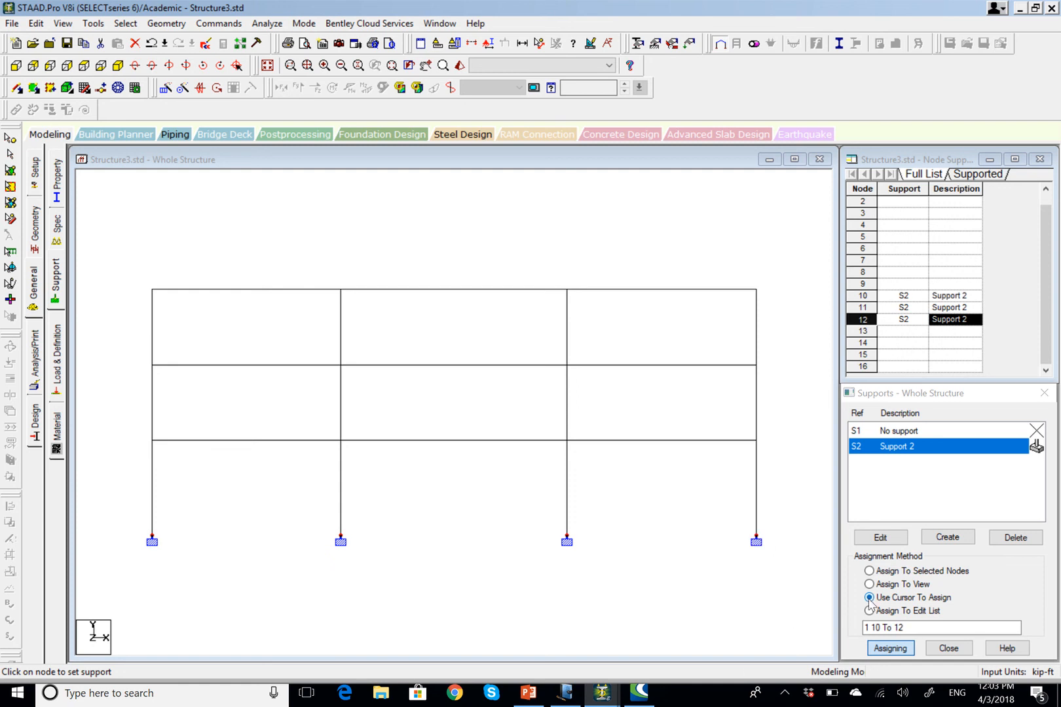
click(949, 648)
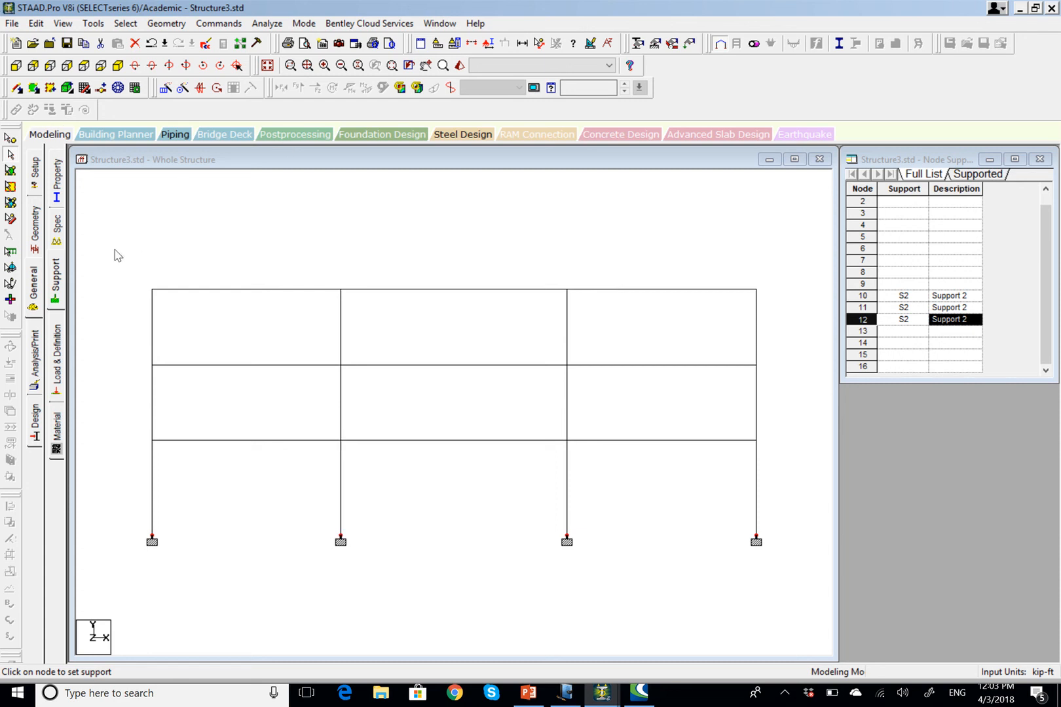
- Open the member section property definitions for the whole structure
click(59, 180)
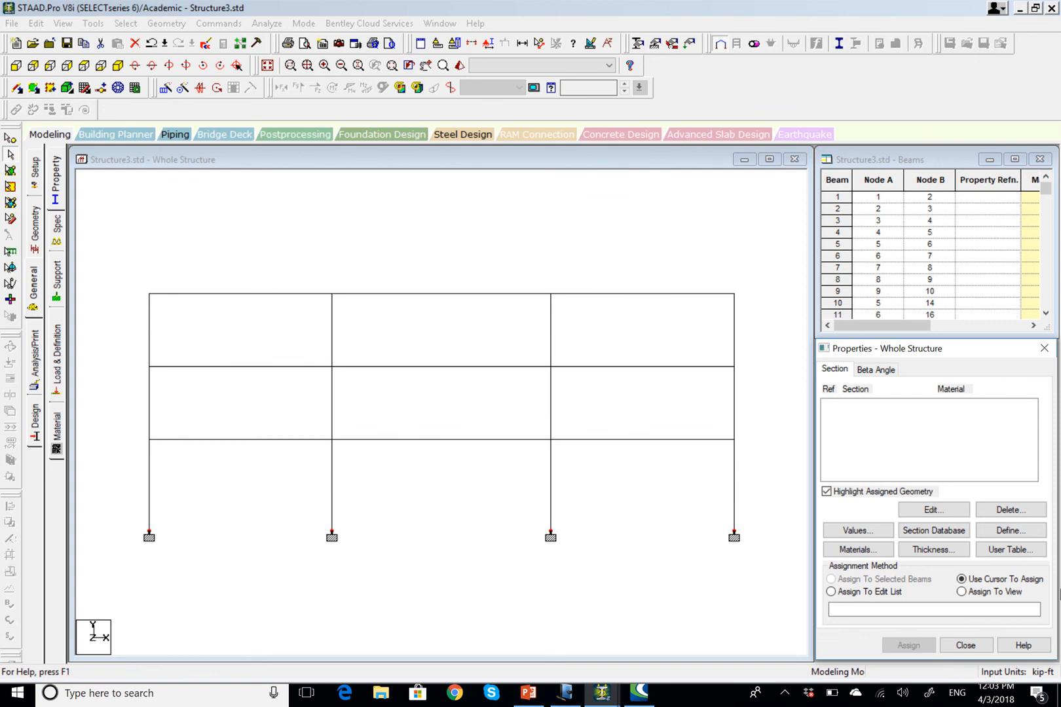
click(1012, 531)
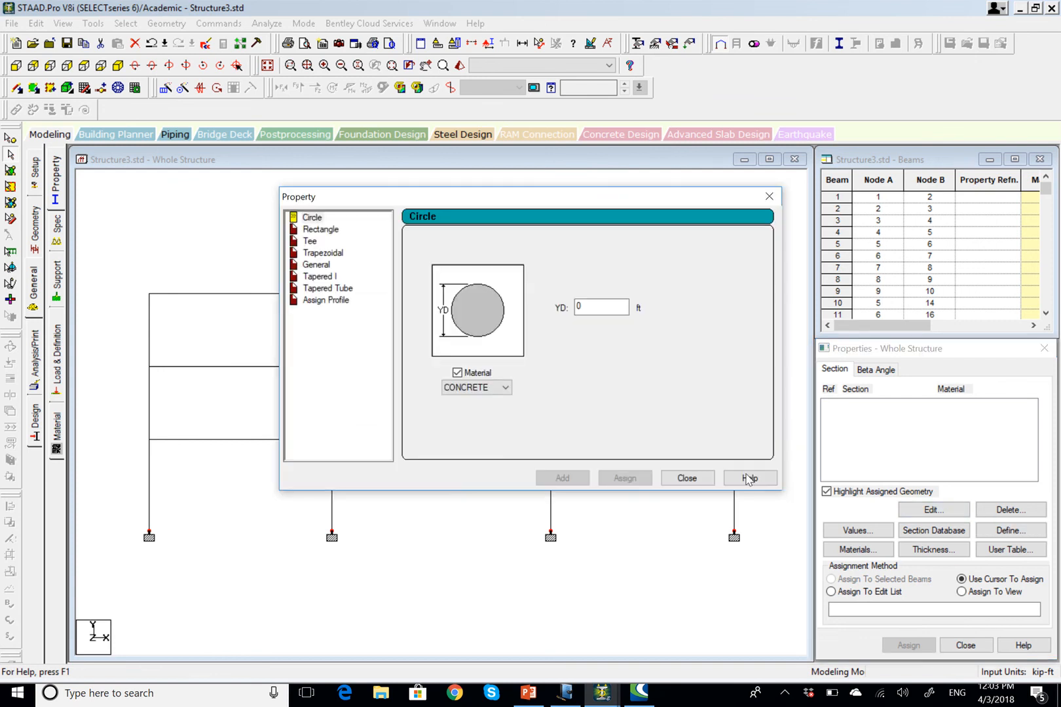
click(339, 230)
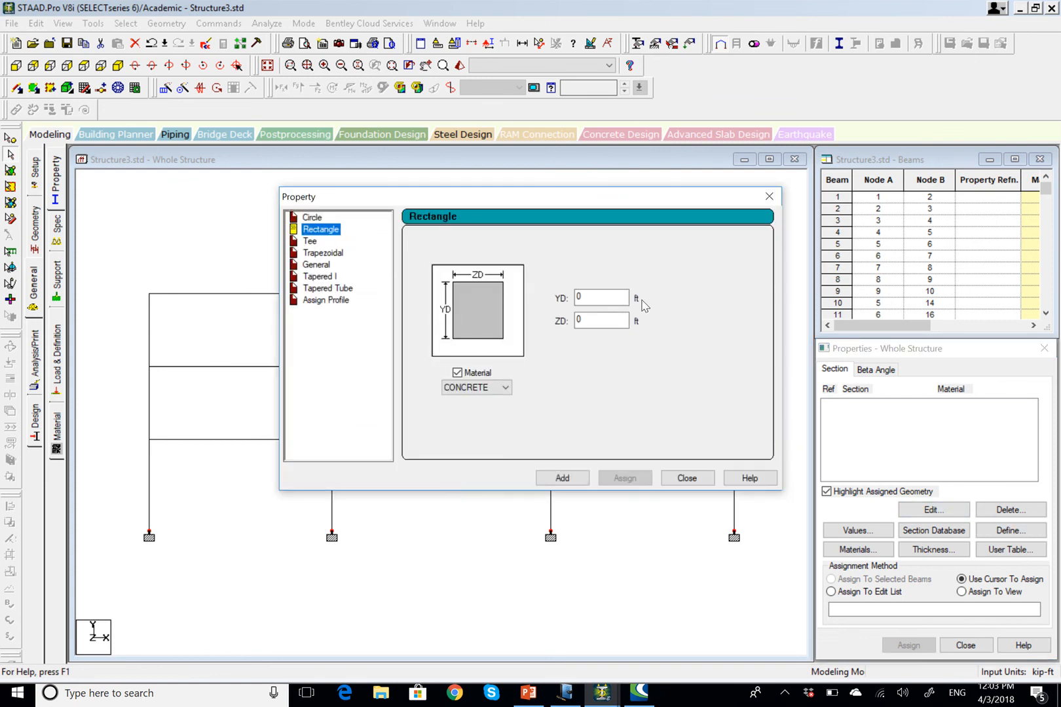
click(687, 479)
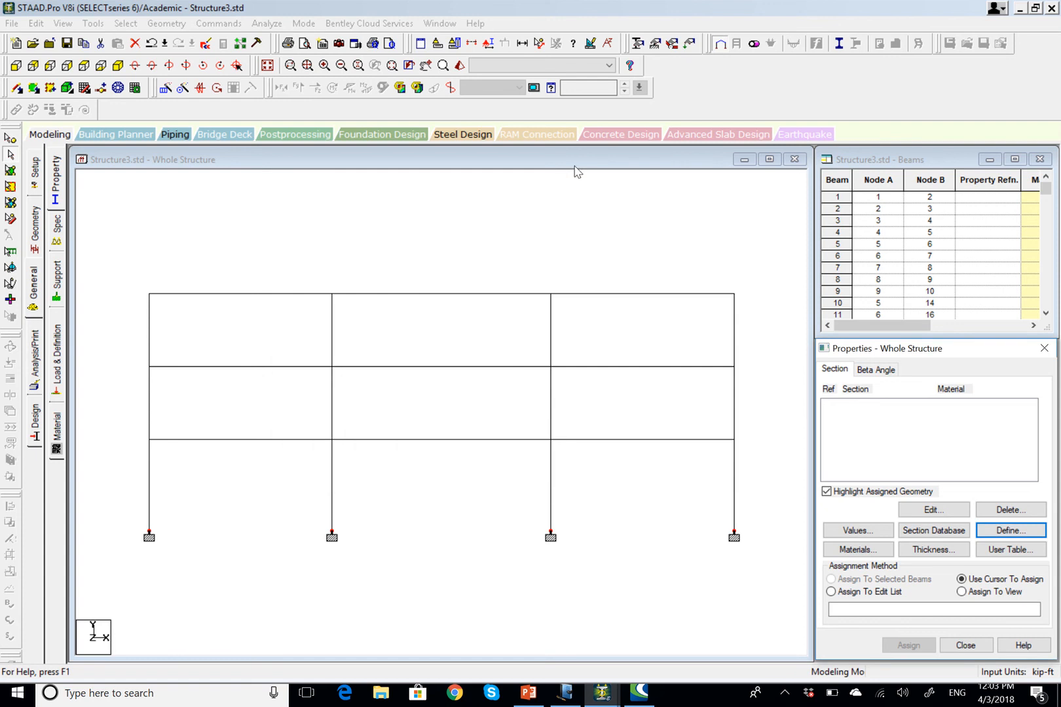
- Set the current input length unit to Inch
click(437, 43)
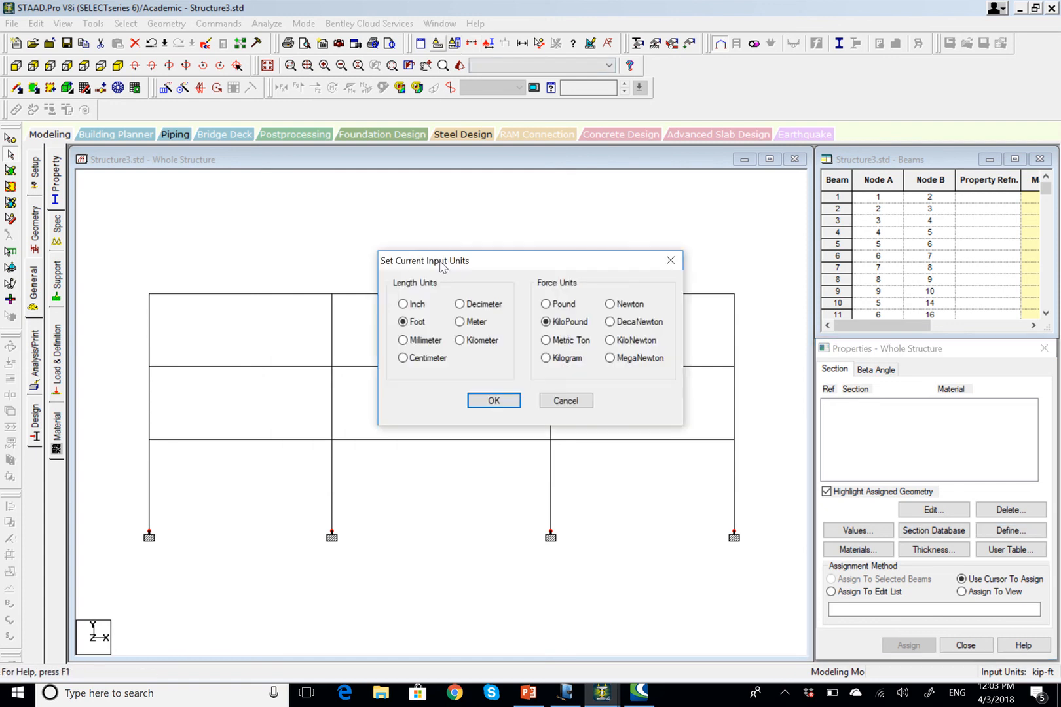
click(414, 304)
click(493, 401)
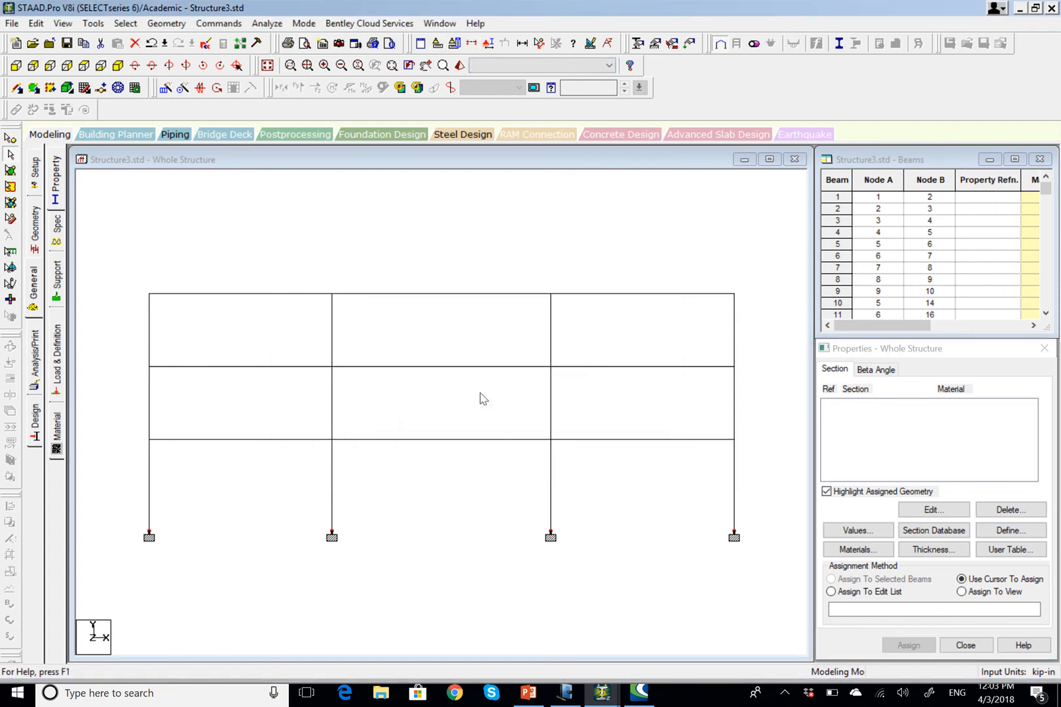
- Define a rectangular concrete section with YD 40 in and ZD 20 in
click(1000, 532)
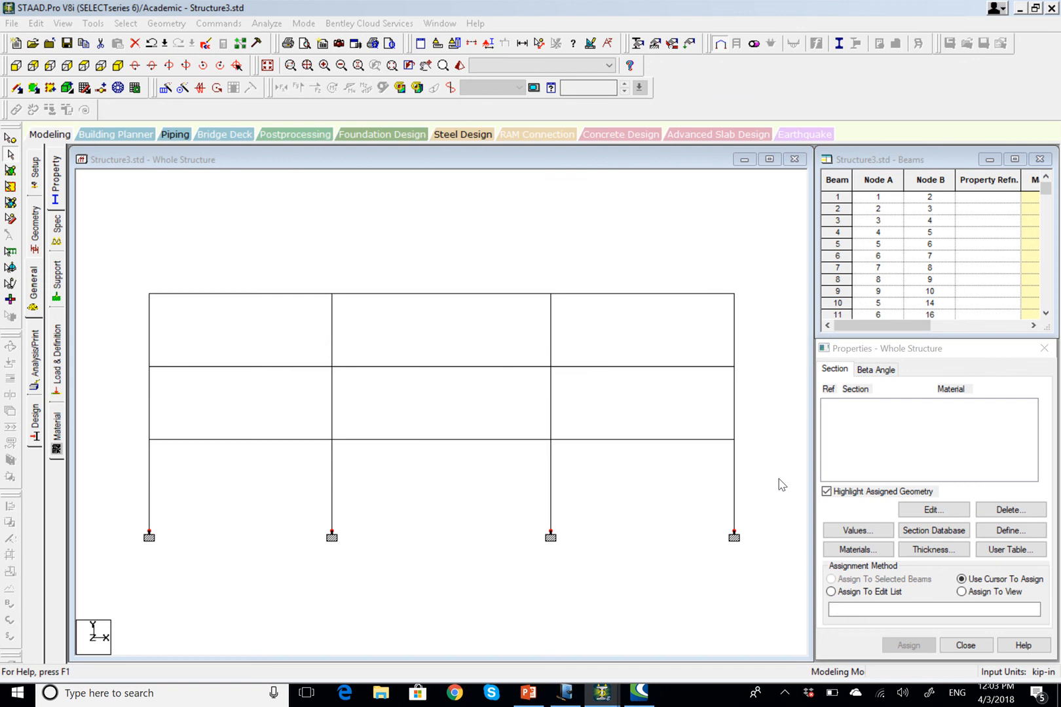
click(334, 230)
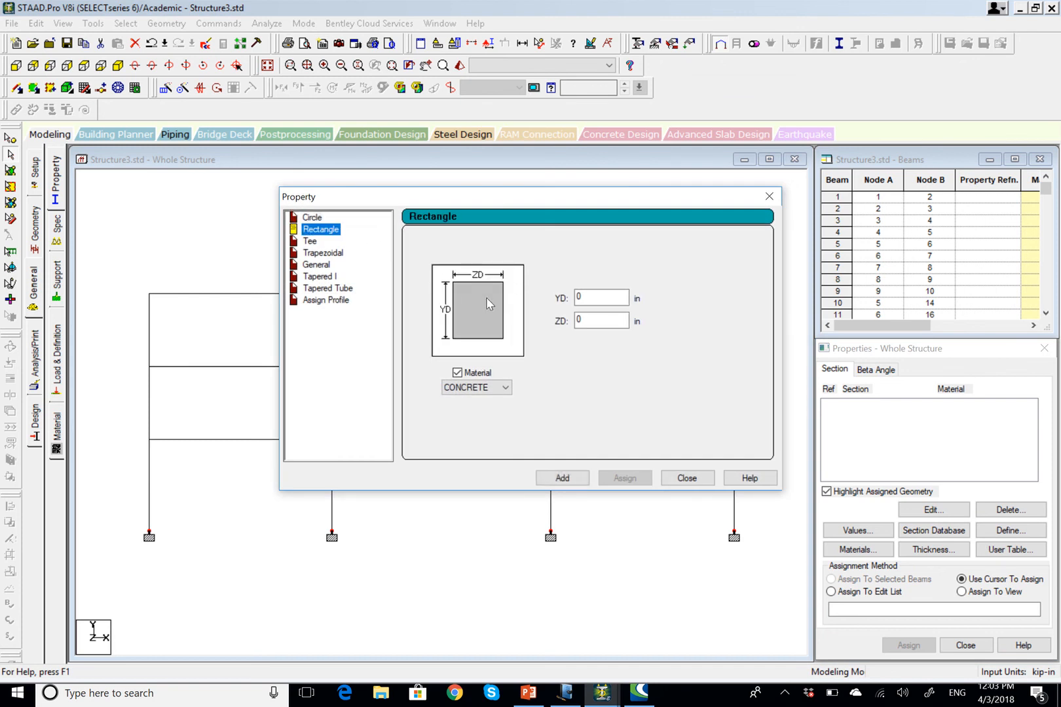
double_click(606, 298)
text(40)
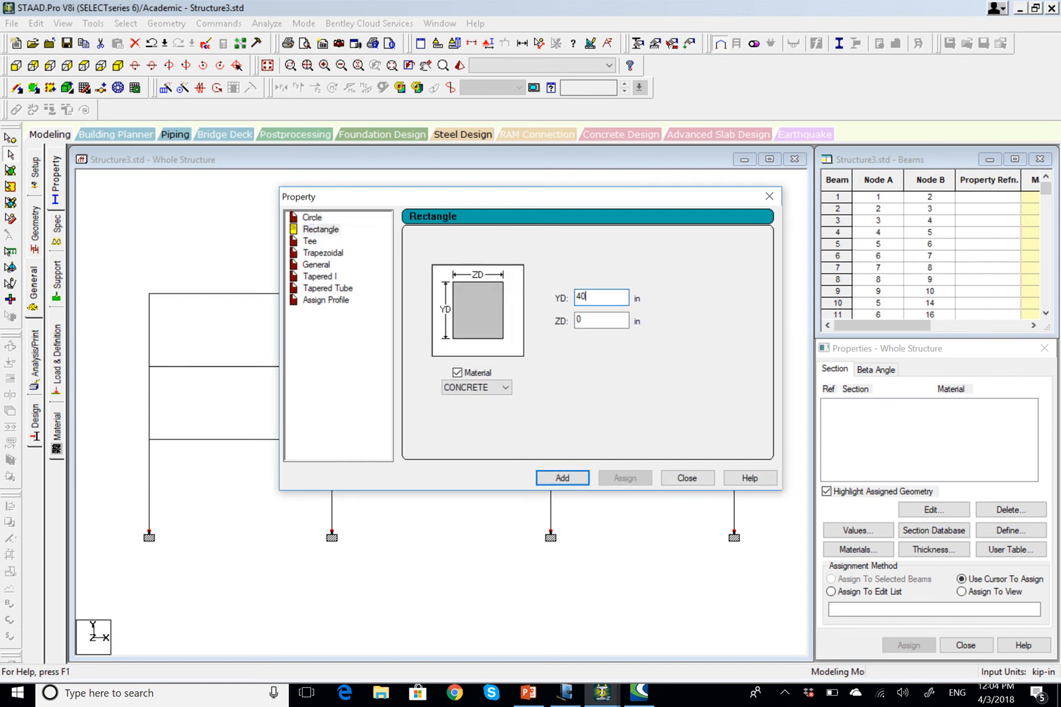
key(Tab)
text(20)
click(563, 478)
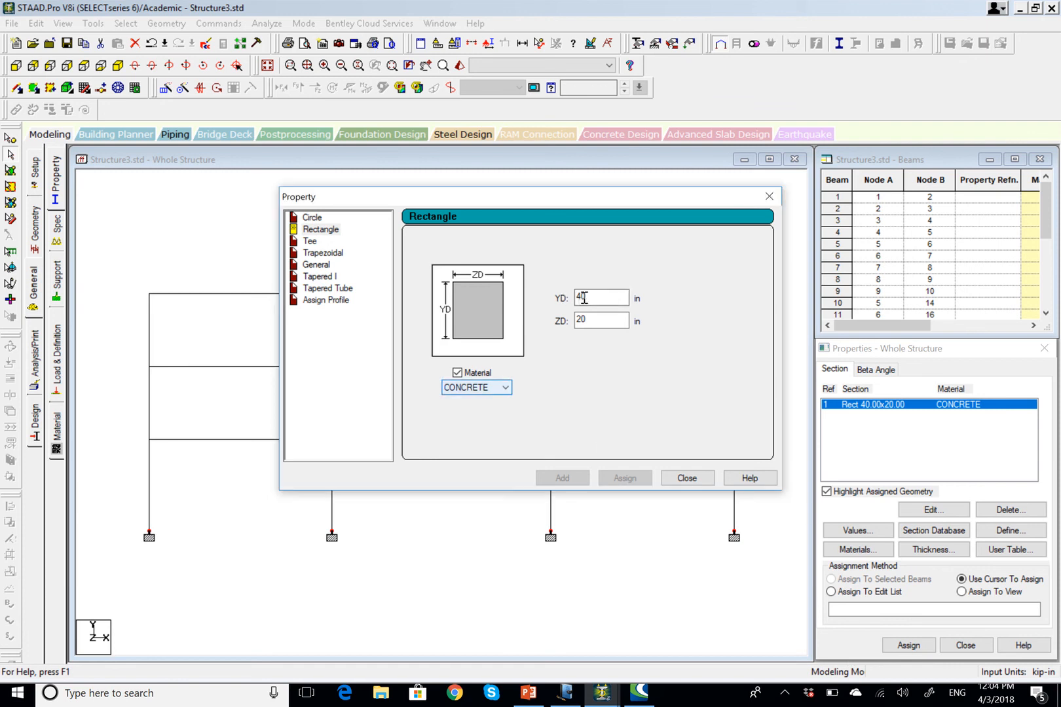
- Add a second rectangular concrete section with YD 30 in and ZD 20 in, and finish defining sections
drag(584, 296, 508, 298)
text(30)
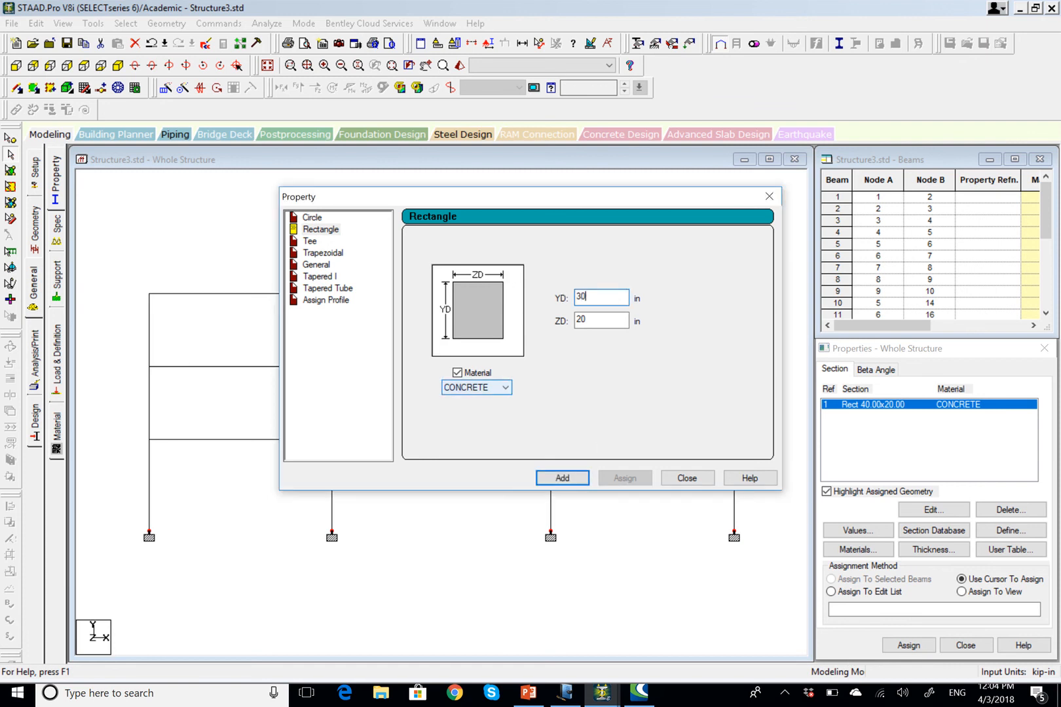
click(581, 474)
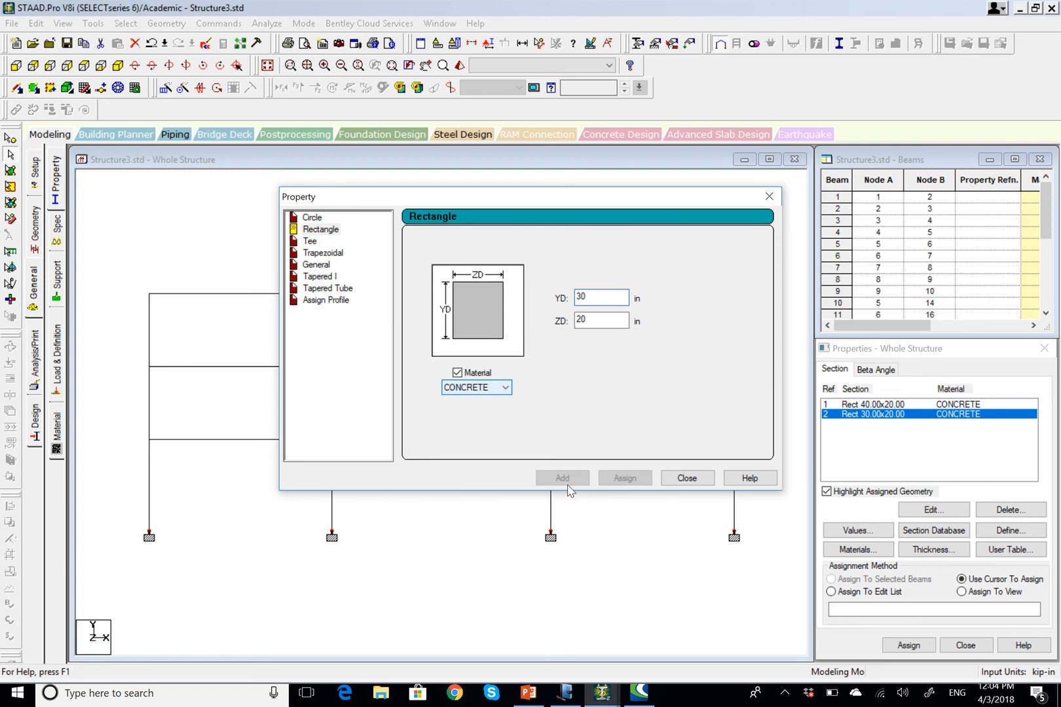
click(688, 477)
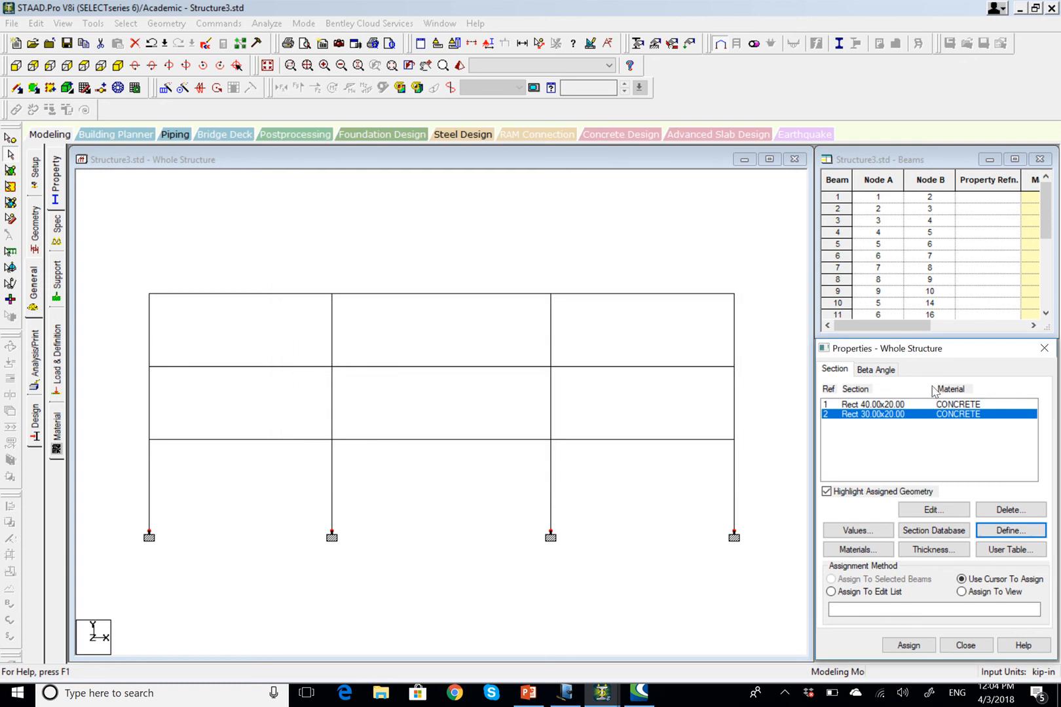
- Assign the 40 x 20 in concrete section to all nine horizontal beams on the three floor levels
click(892, 404)
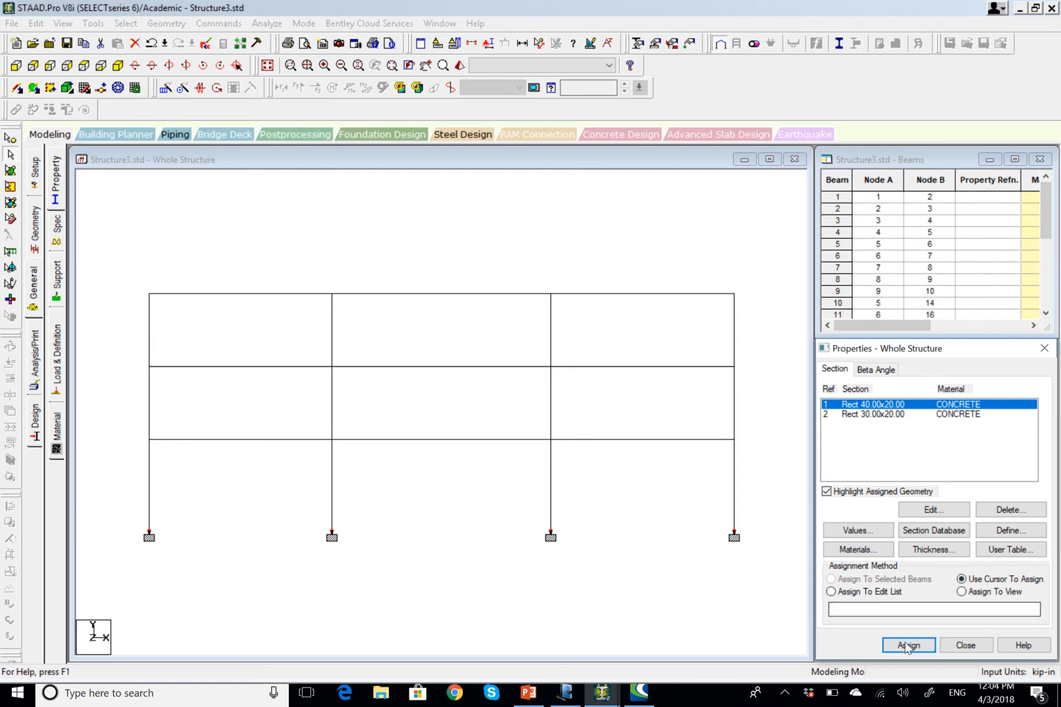
click(908, 645)
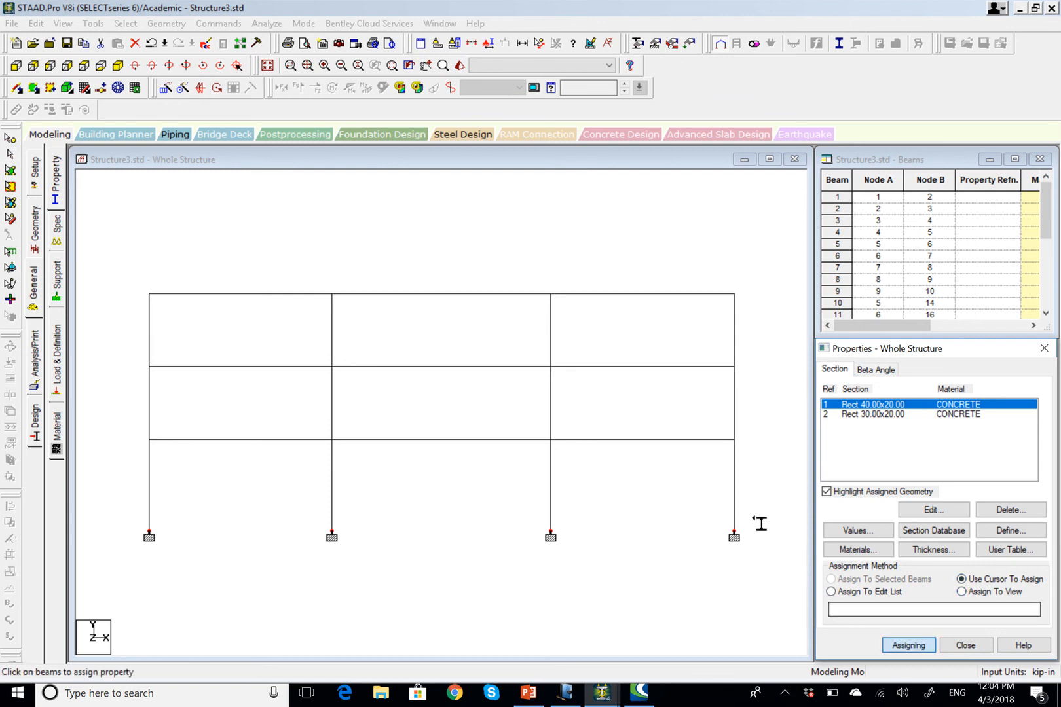
click(647, 368)
click(645, 296)
click(422, 296)
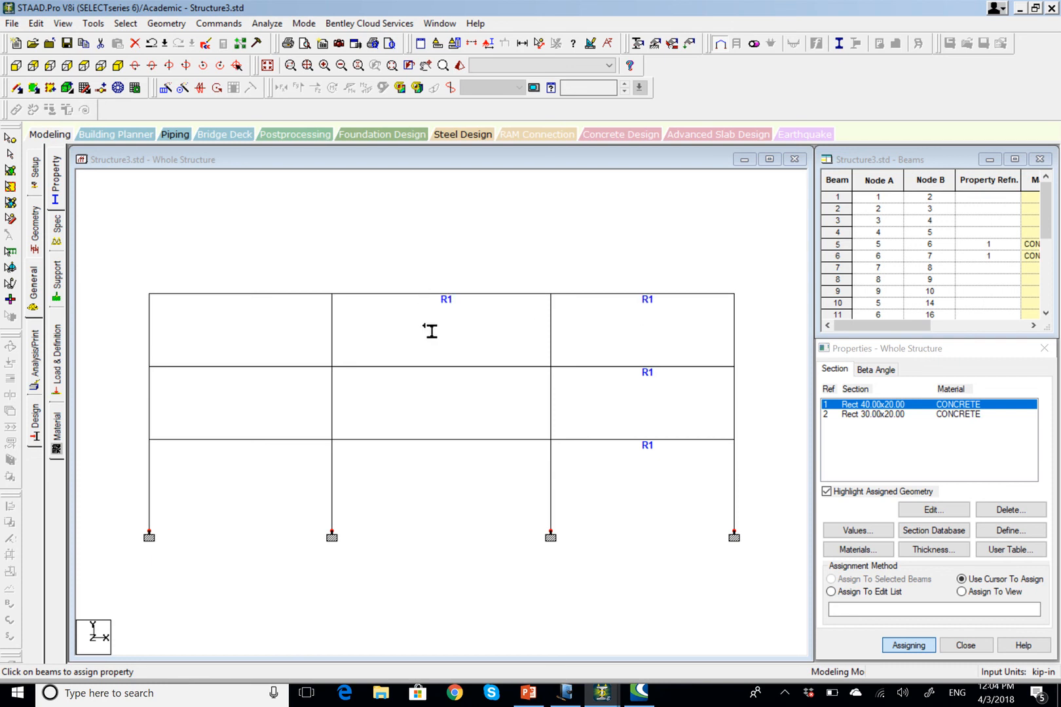
click(438, 366)
click(246, 440)
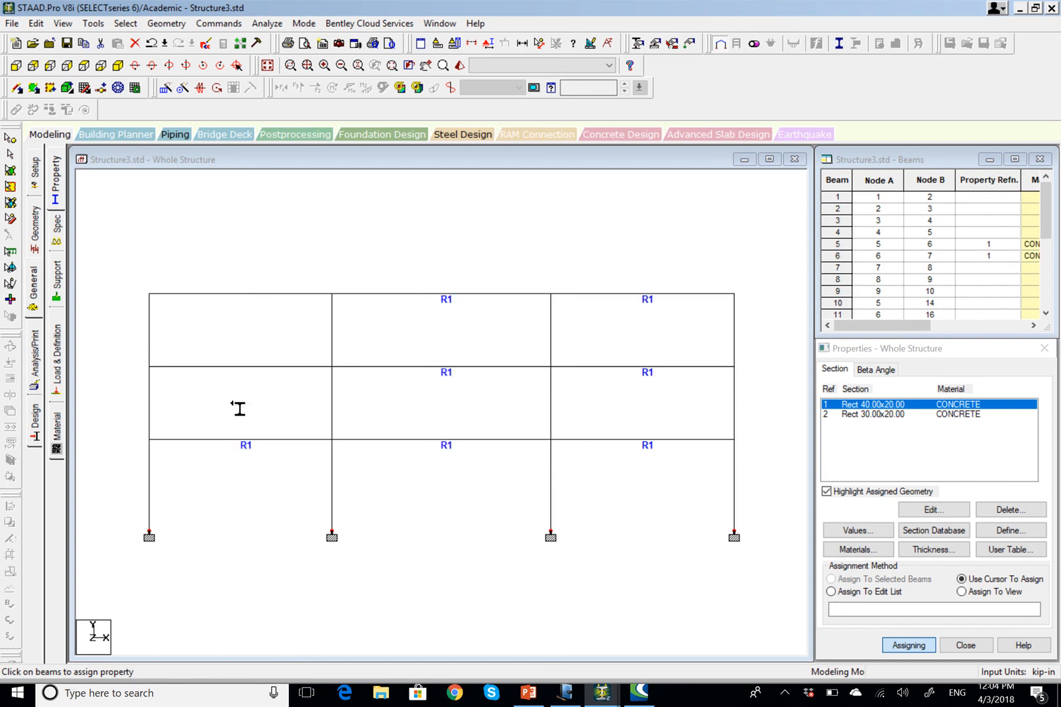
click(239, 369)
click(248, 296)
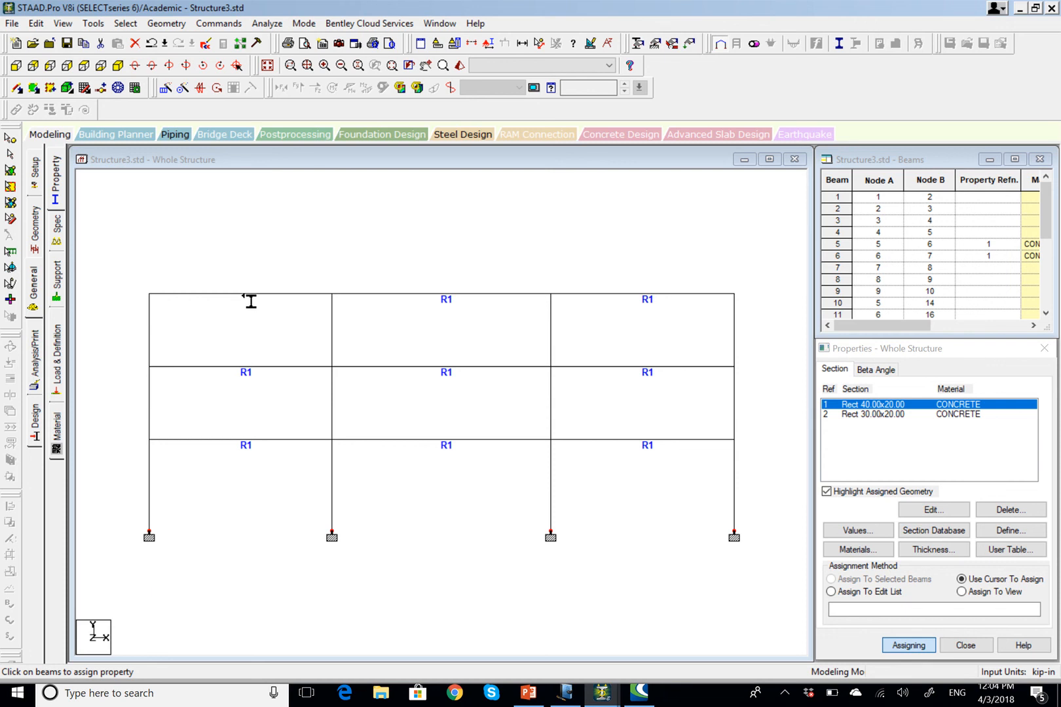
- Assign the 30 x 20 in concrete section to every storey segment of the four columns, and finish the property assignment
click(860, 414)
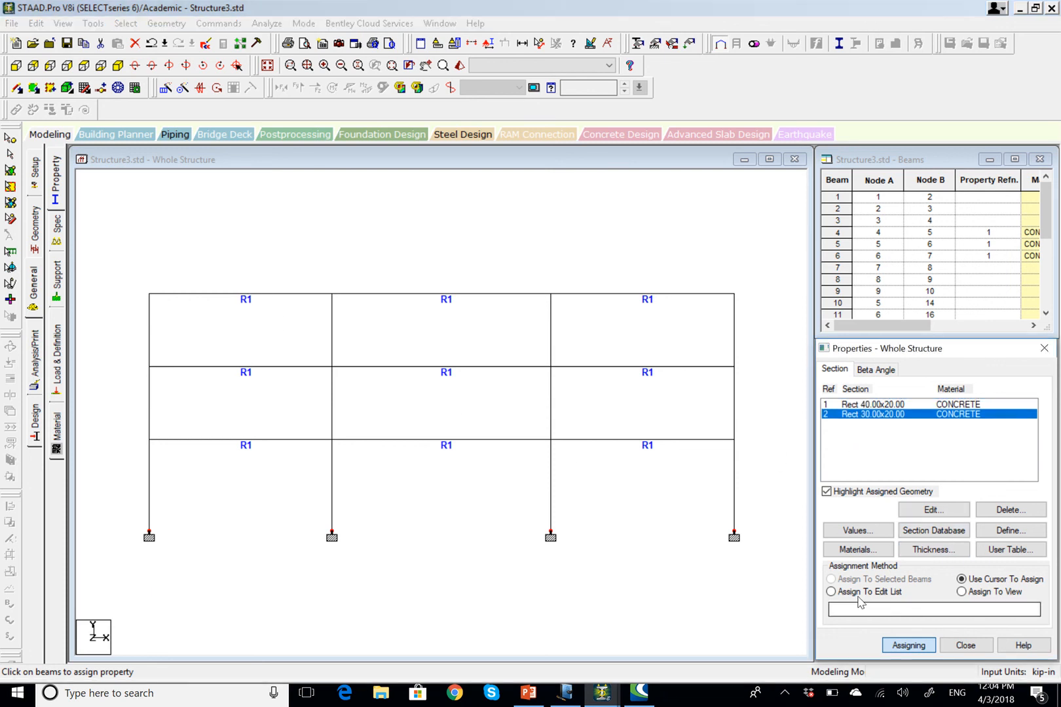
click(736, 502)
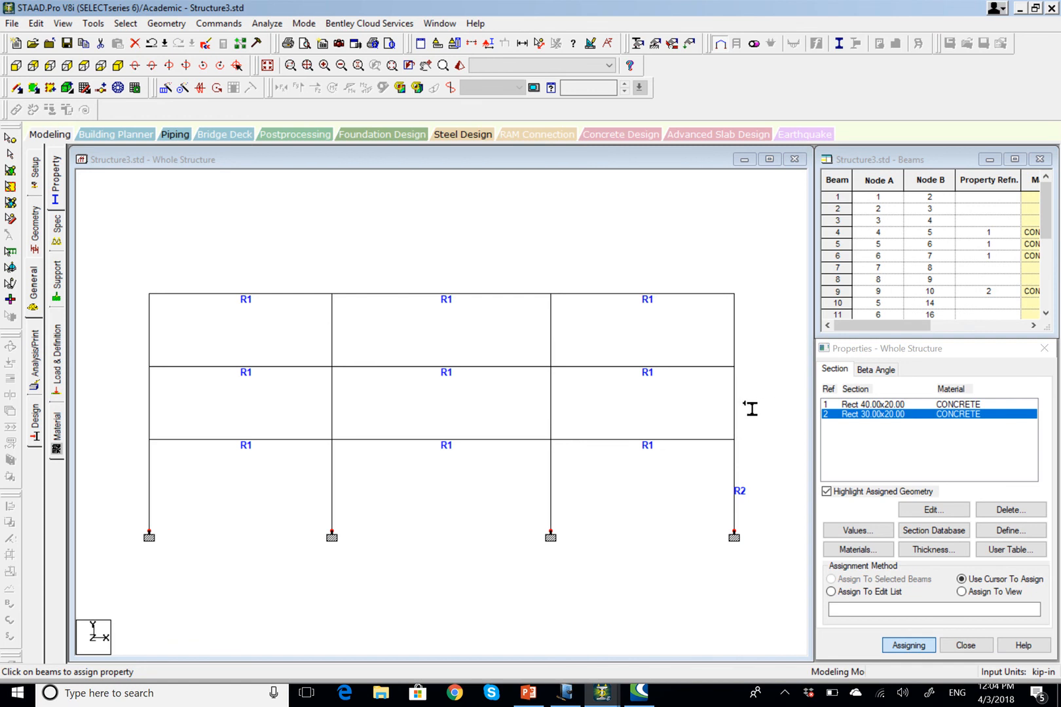
click(736, 412)
click(737, 336)
click(555, 338)
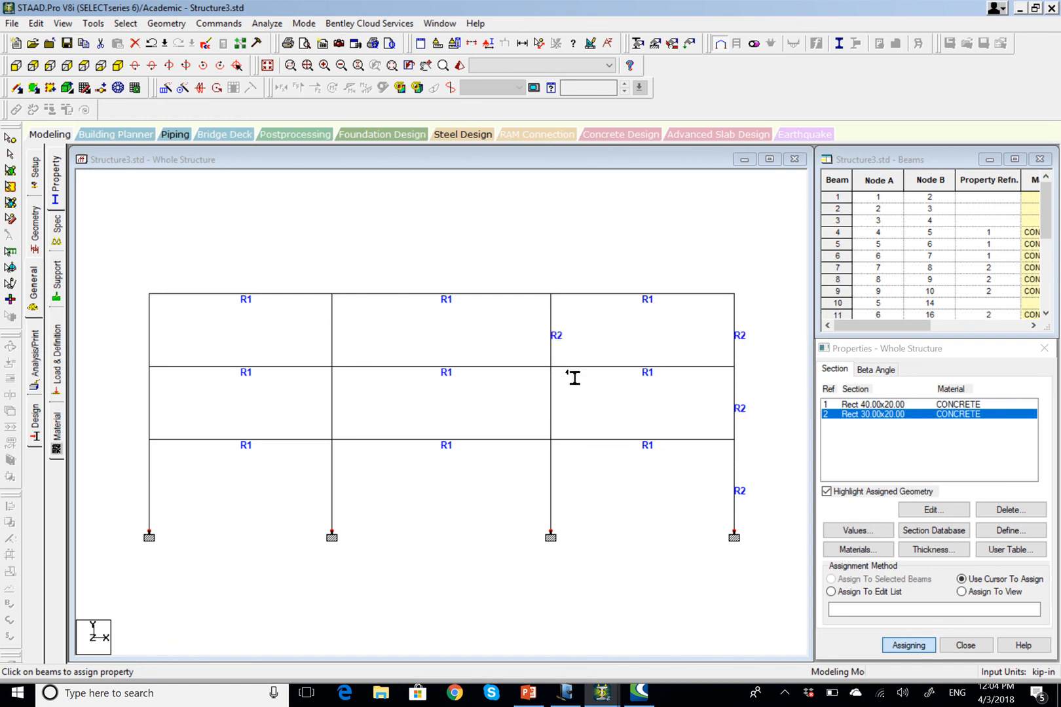
click(554, 418)
click(556, 485)
click(334, 486)
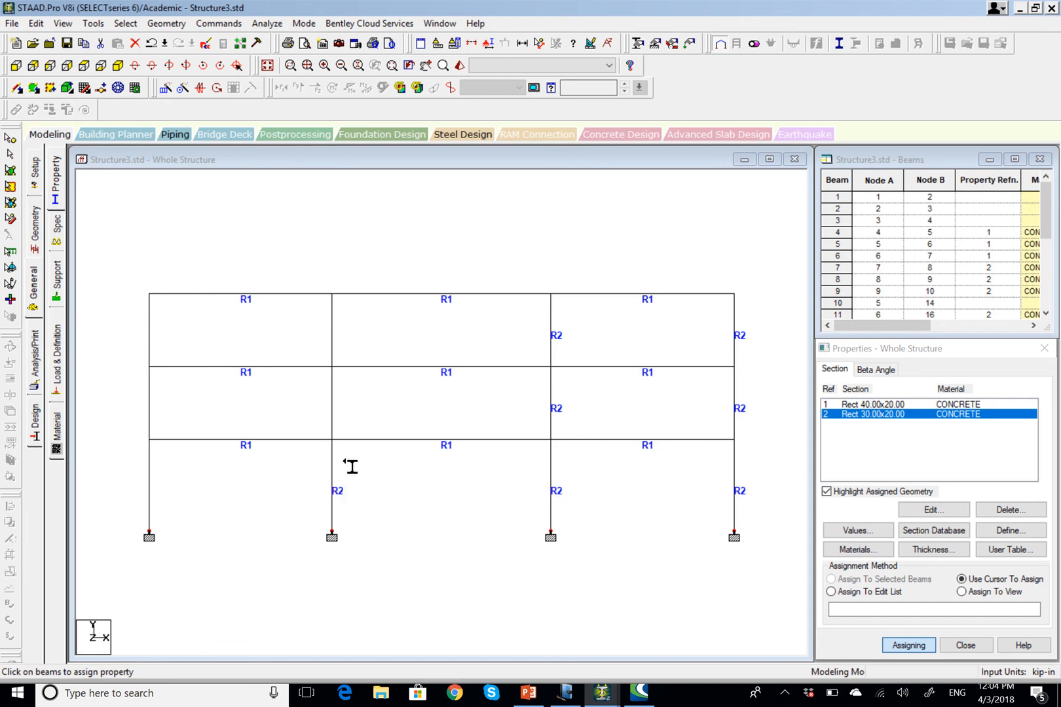
click(337, 412)
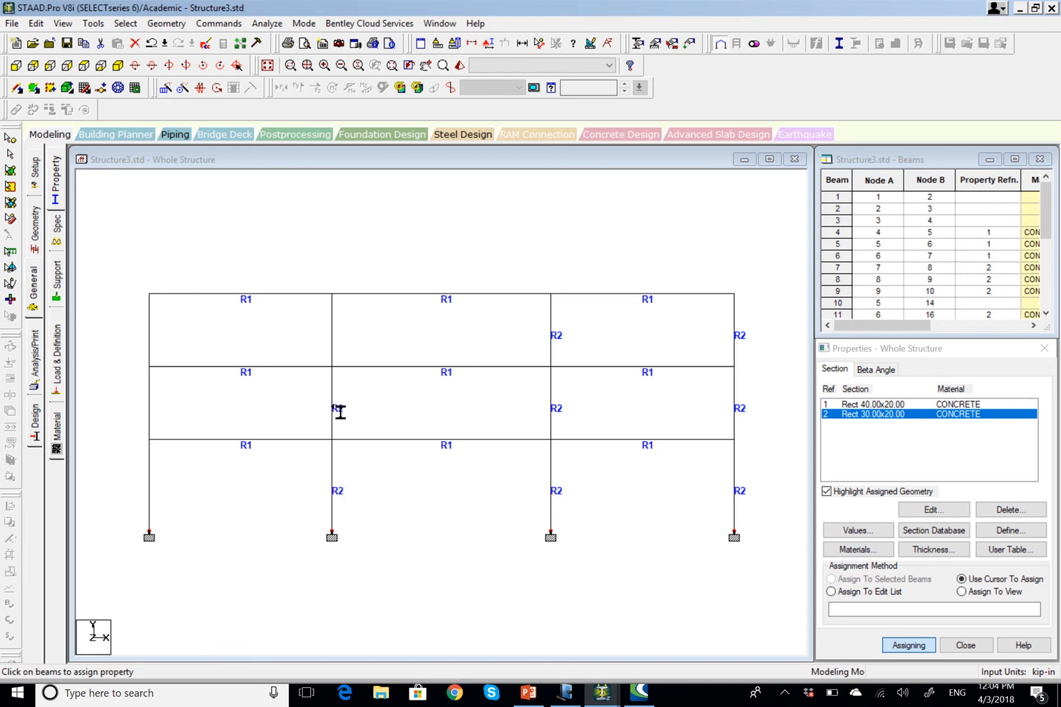
click(337, 334)
click(156, 336)
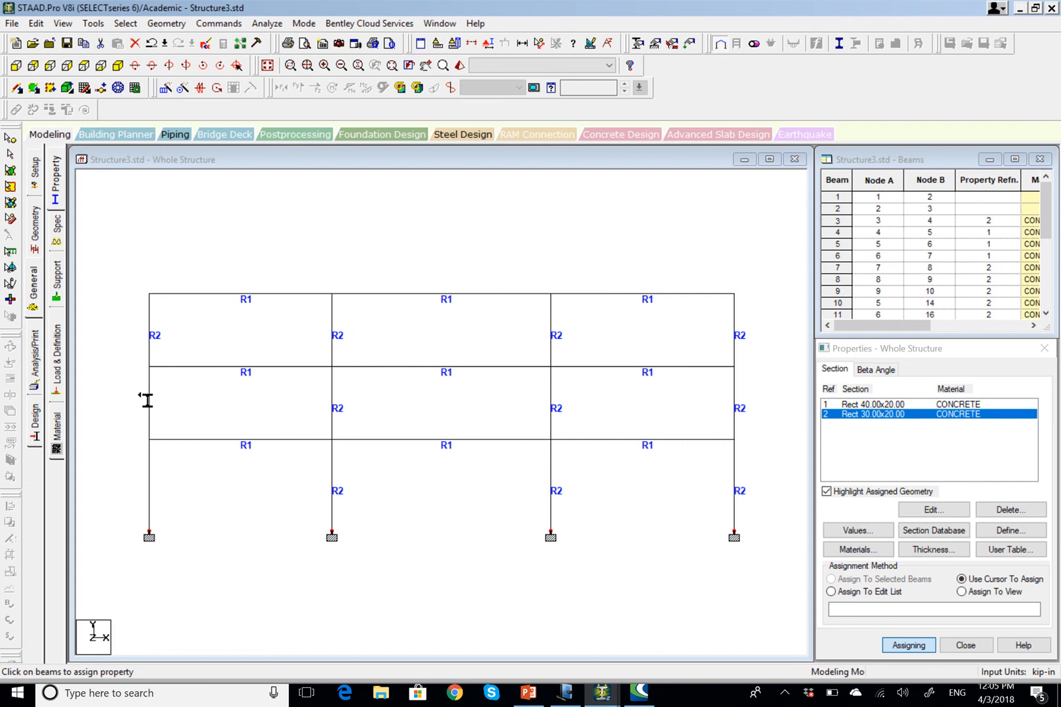
click(154, 409)
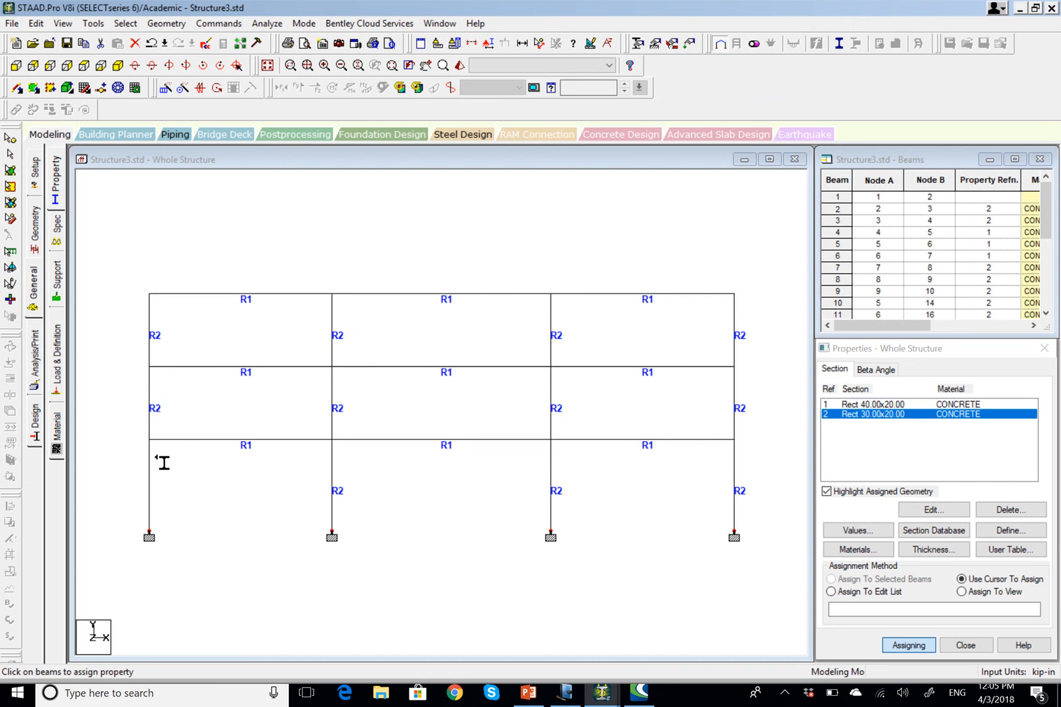
click(155, 491)
click(960, 646)
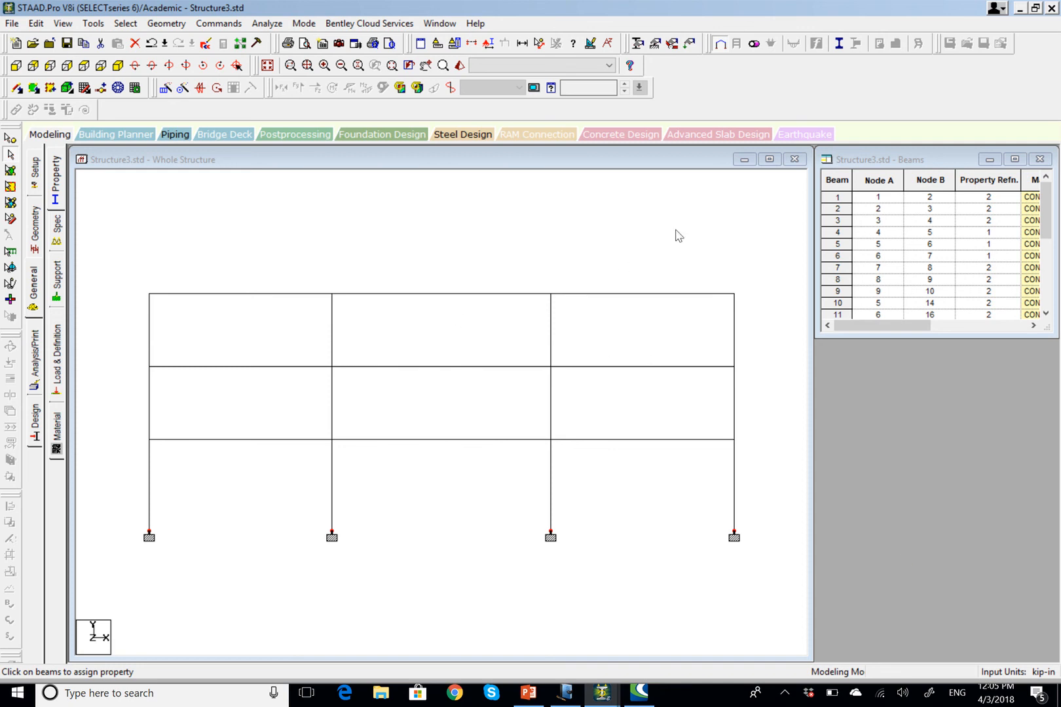
- Select all members of the frame in an isometric view and save the modified structure
drag(771, 266, 134, 583)
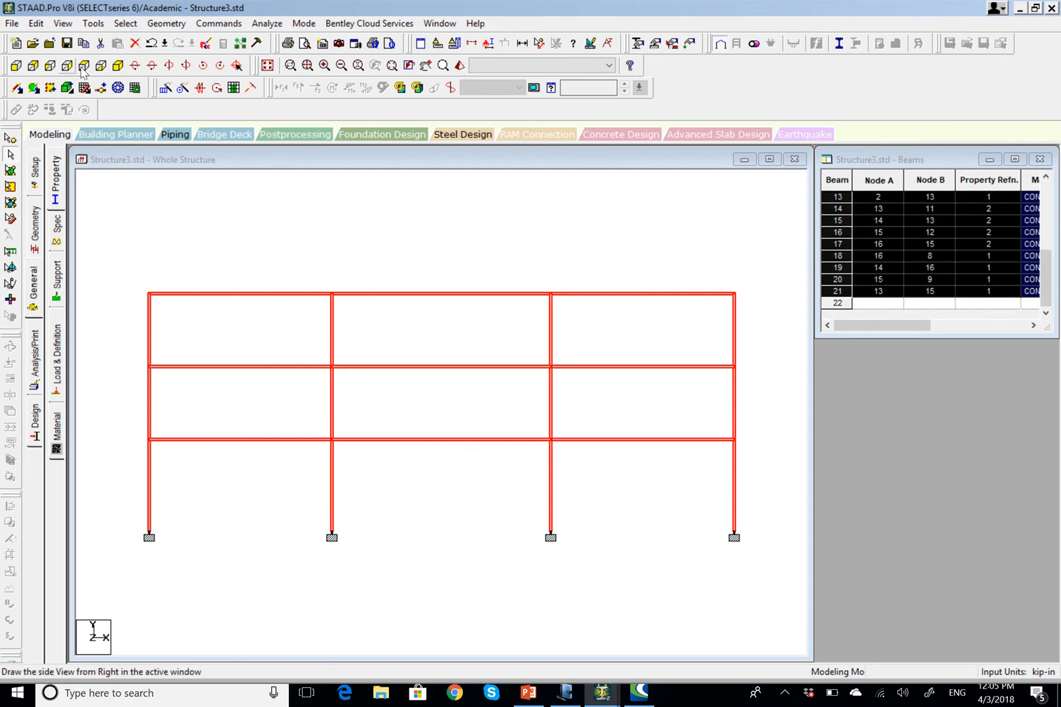
click(101, 66)
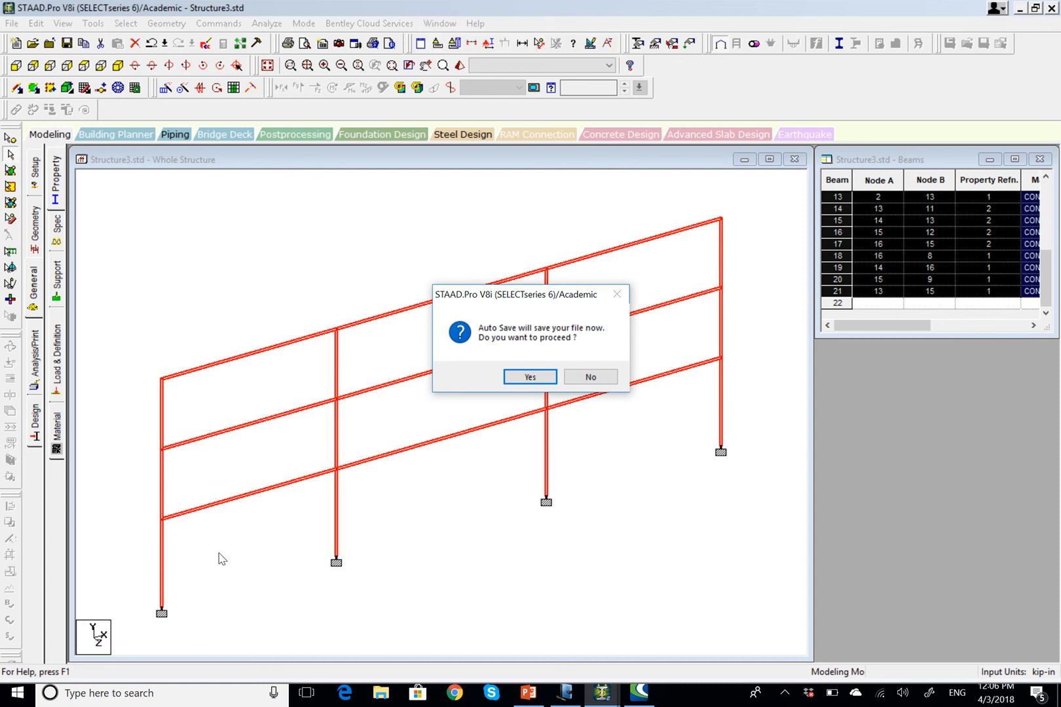
click(509, 375)
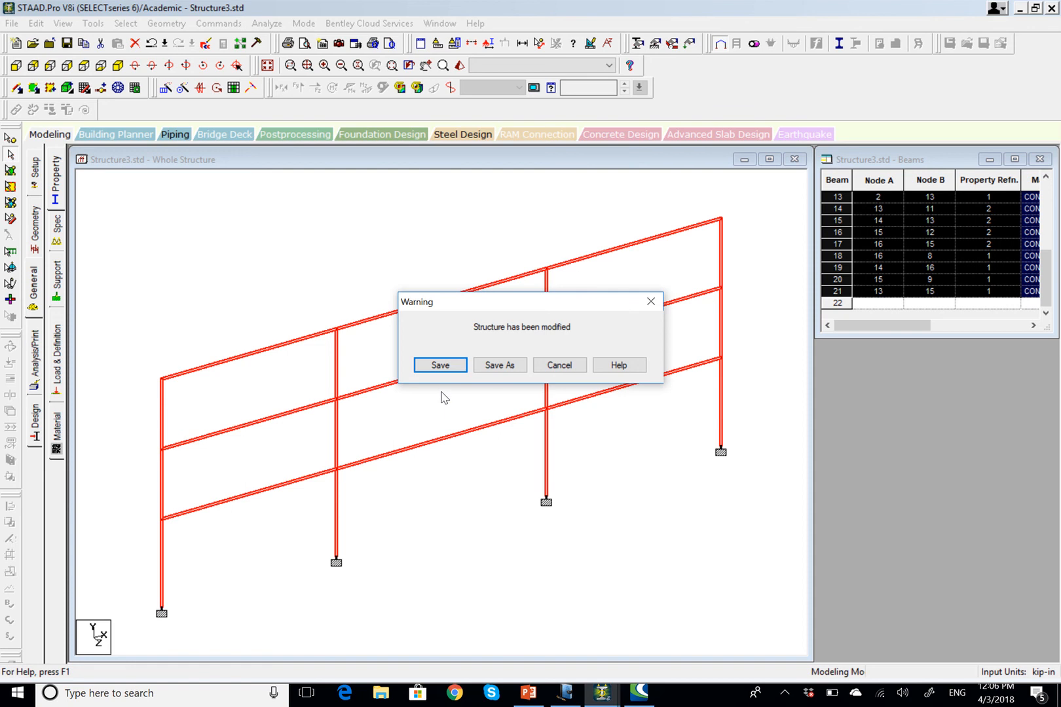
click(423, 366)
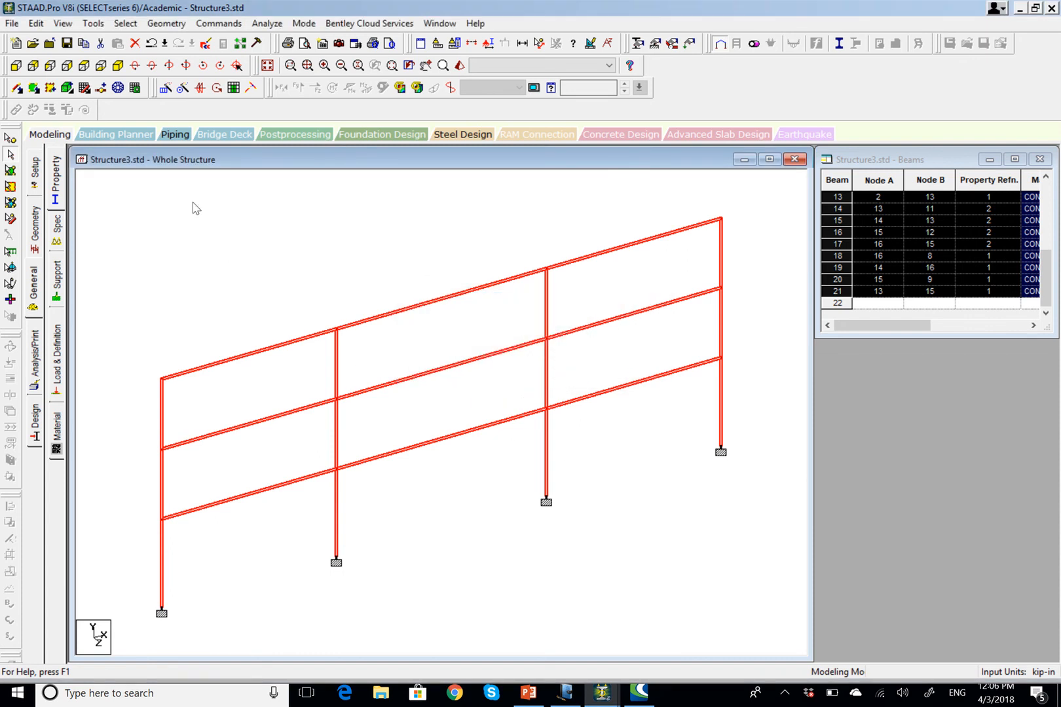
click(182, 24)
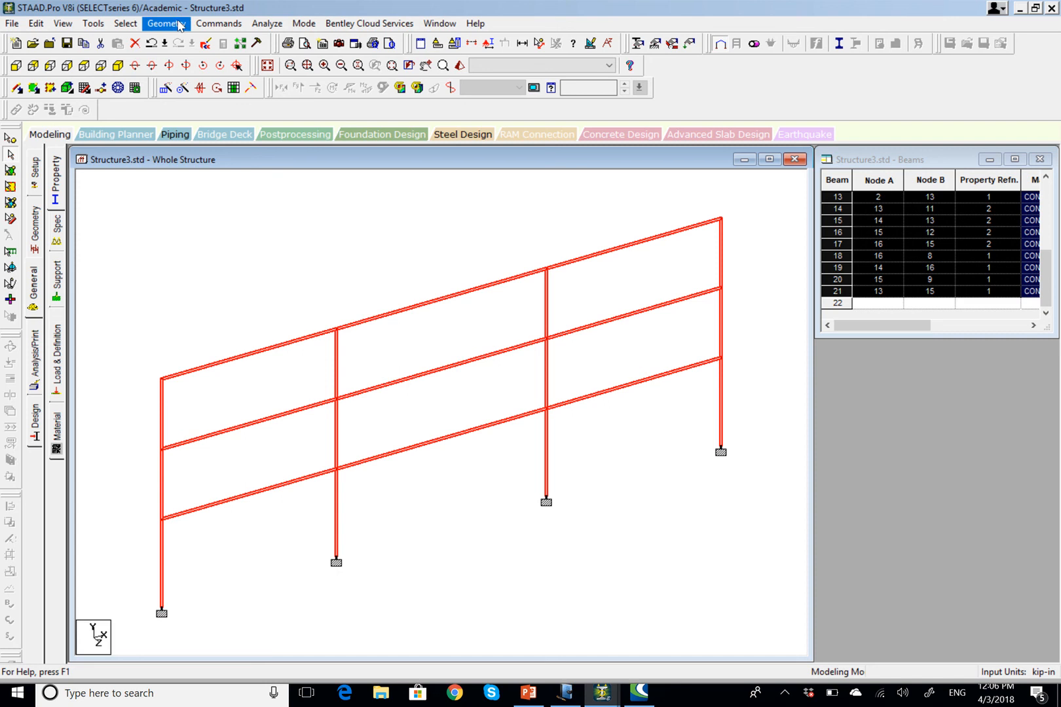
click(180, 25)
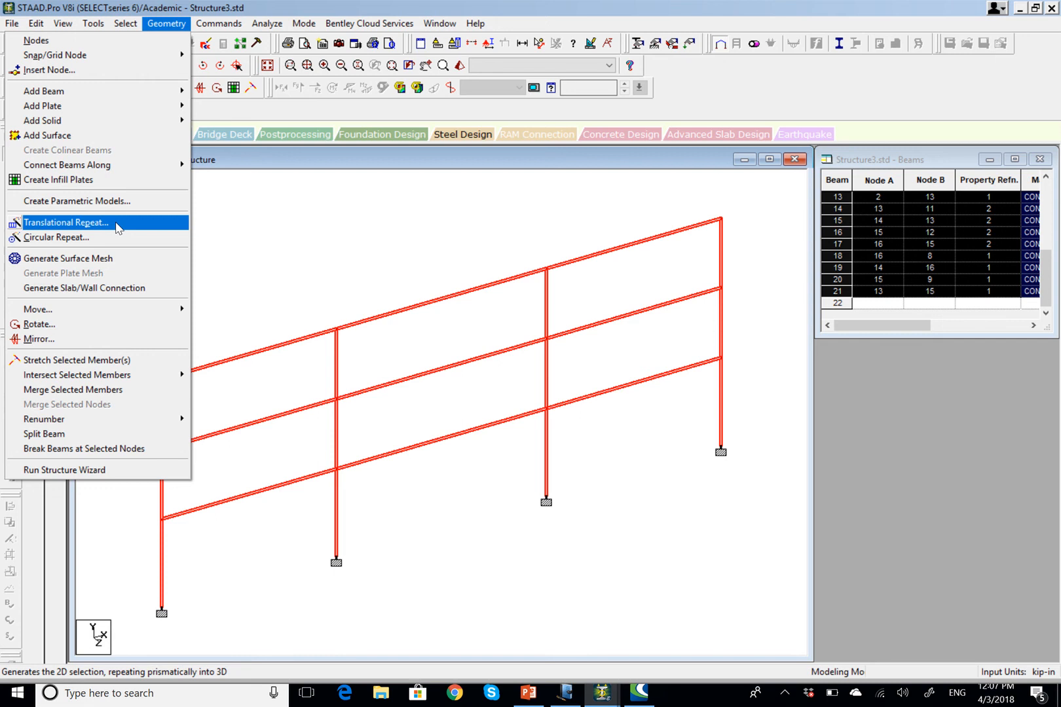
click(118, 227)
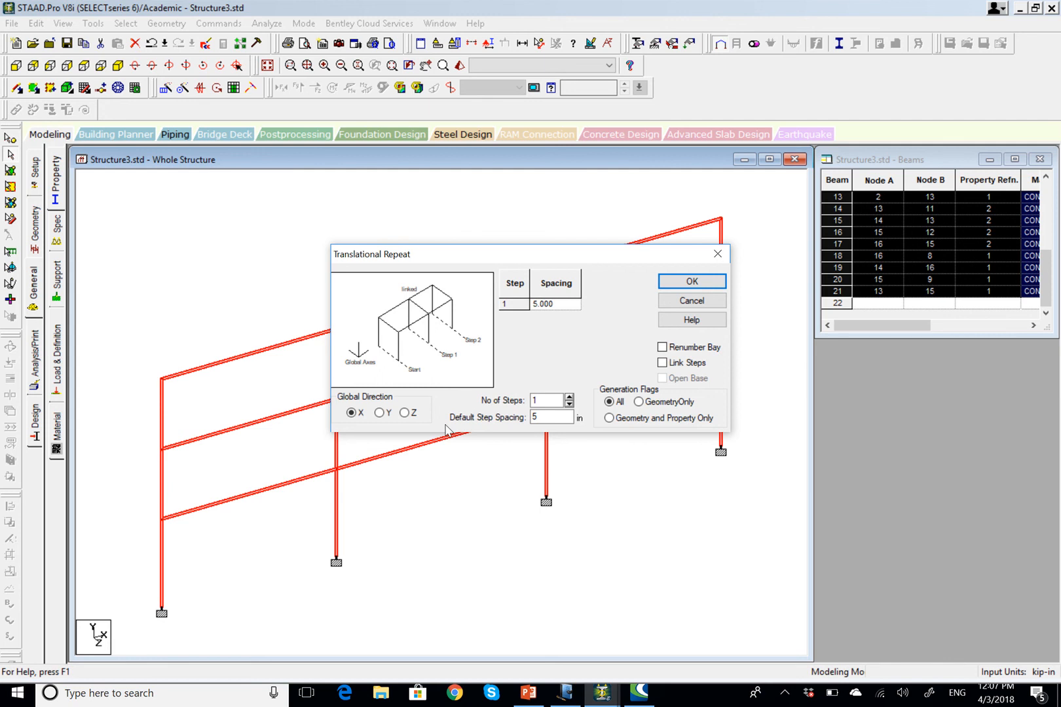
click(405, 412)
click(569, 398)
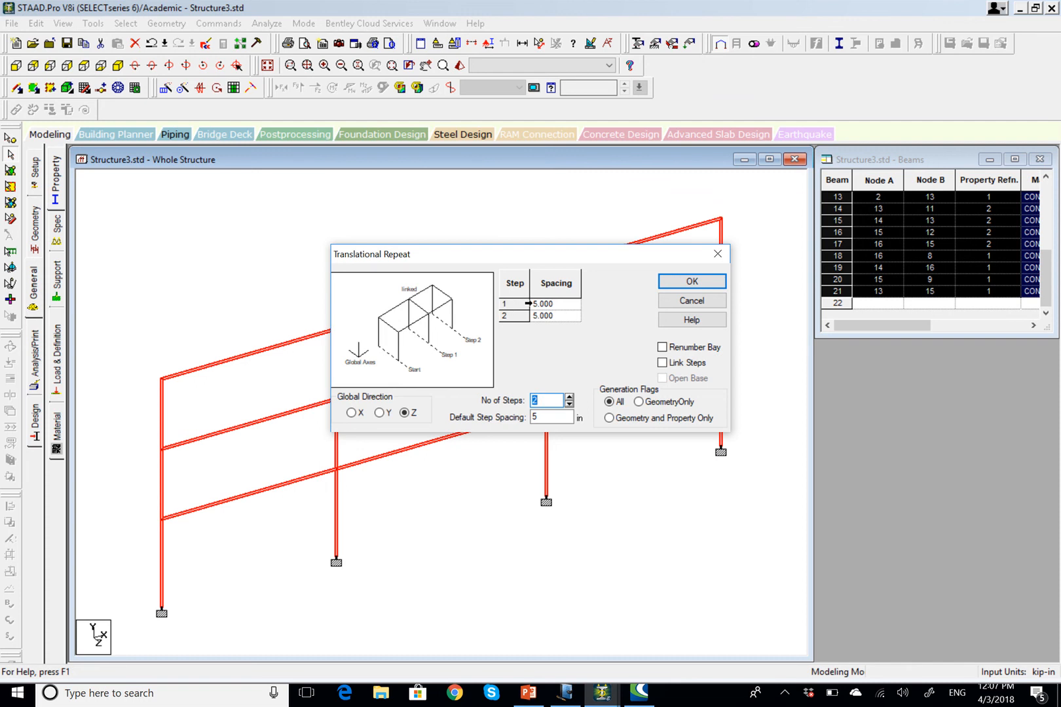
click(561, 308)
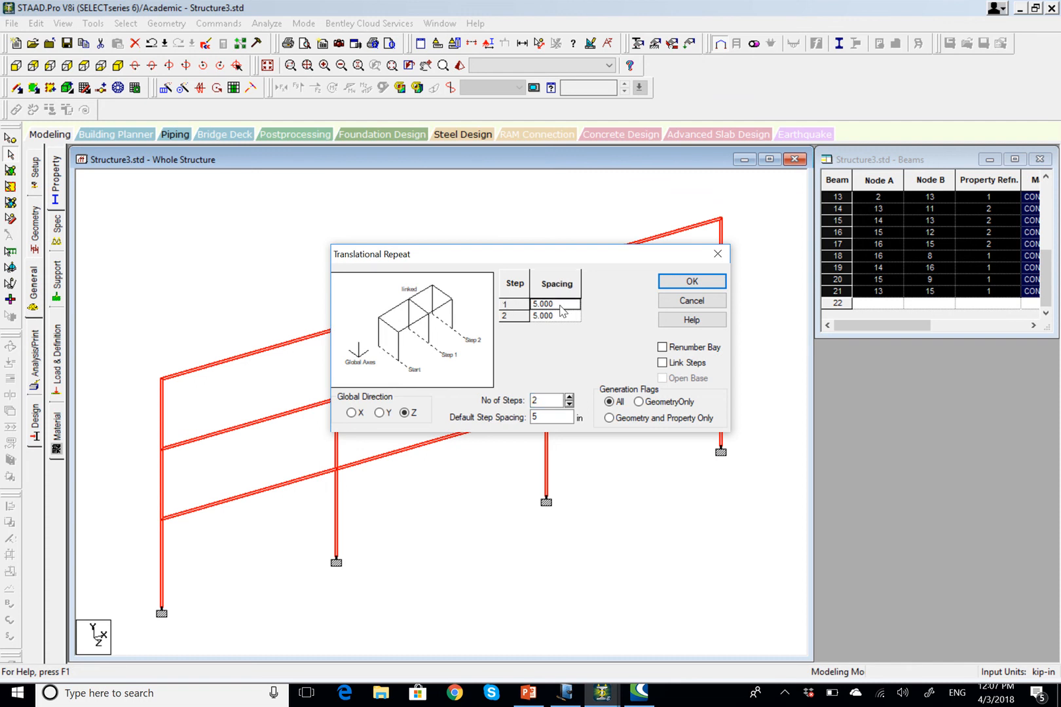
click(555, 305)
drag(554, 305, 514, 303)
text(3)
key(Escape)
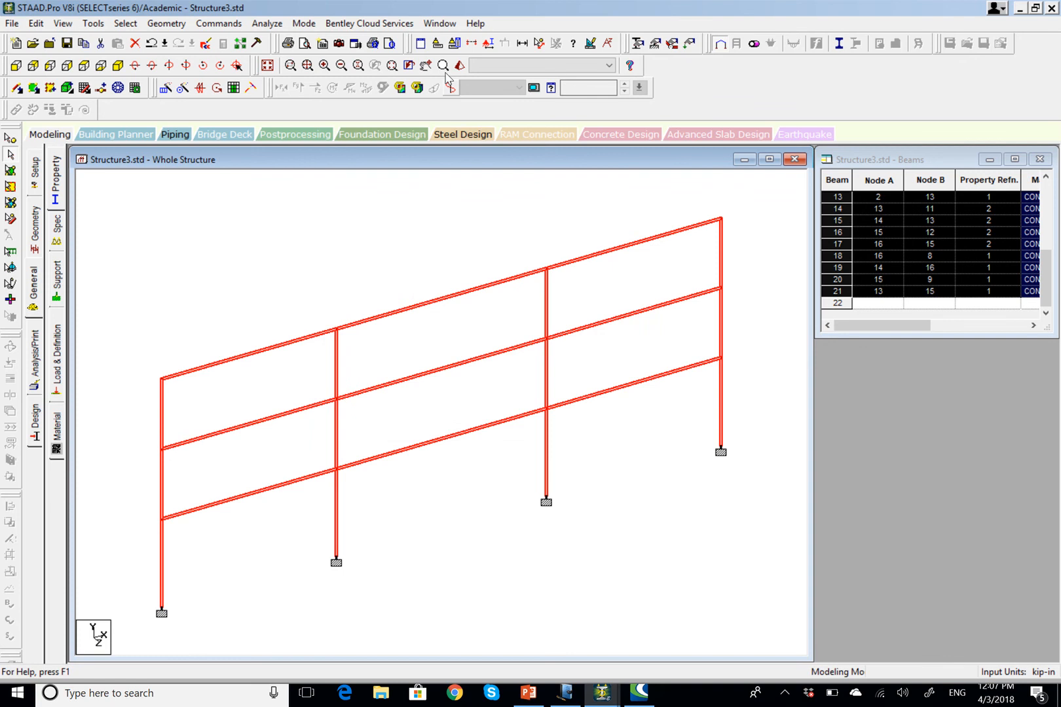
- Switch the input length unit to feet and repeat the selected frame along global Z in two steps spaced 30 ft each
click(438, 44)
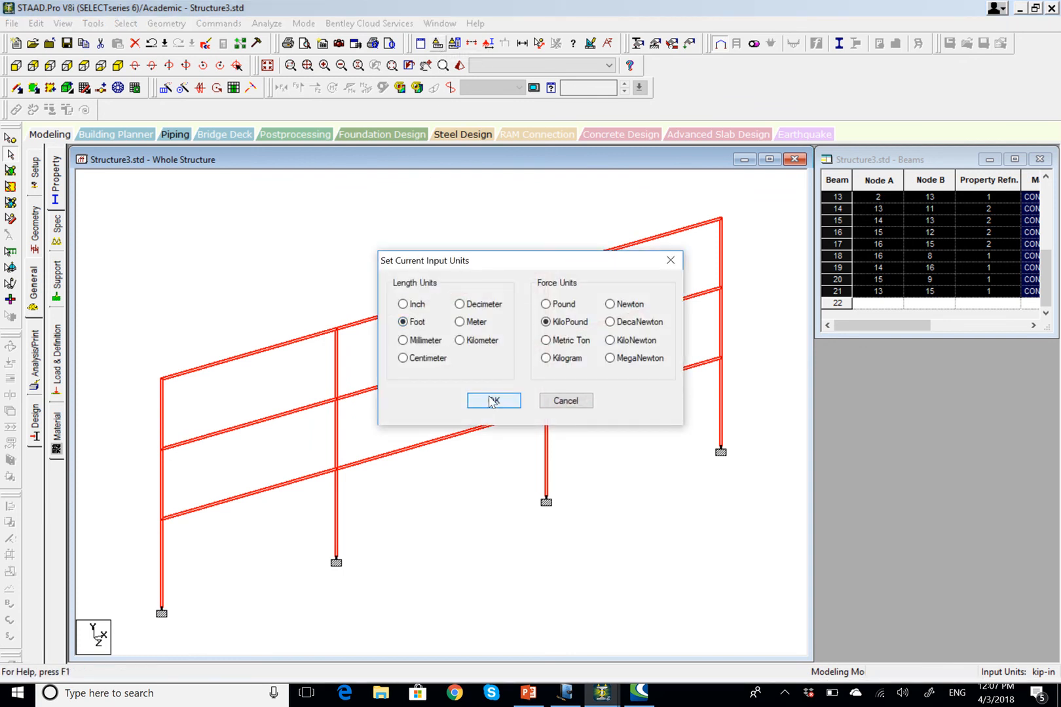
click(492, 401)
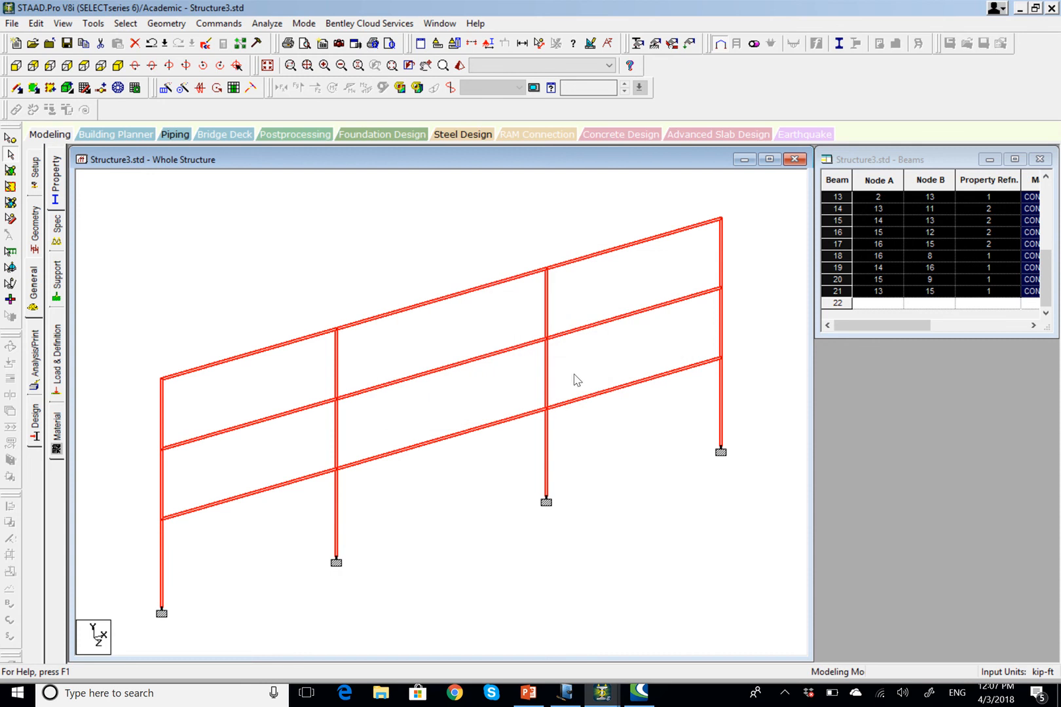
click(165, 24)
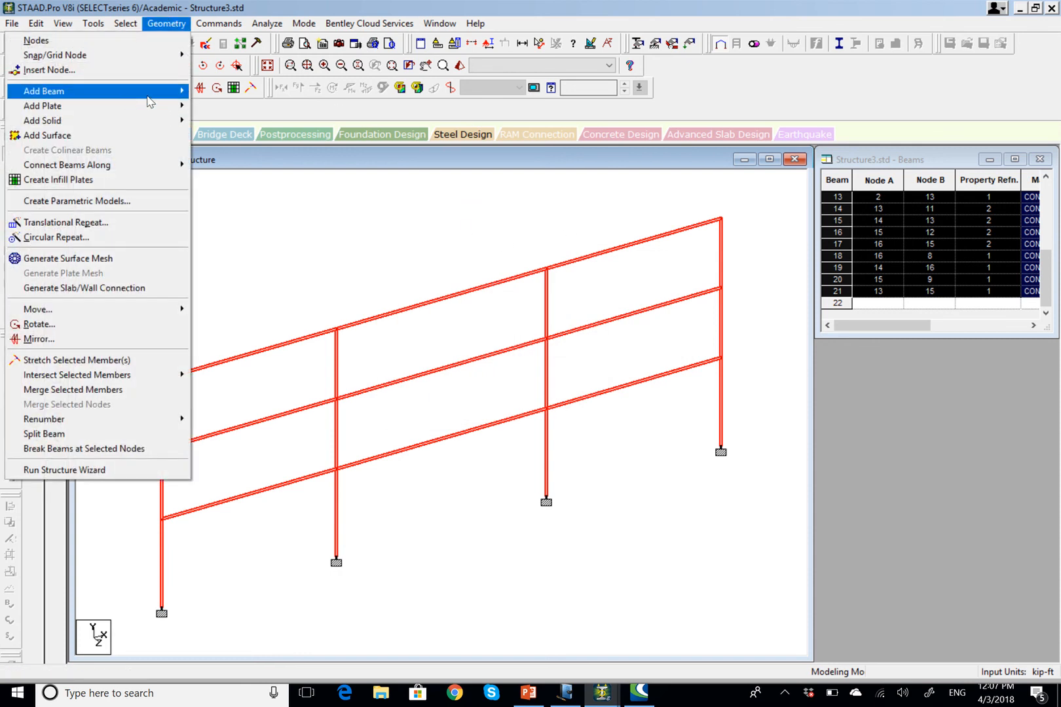
click(123, 224)
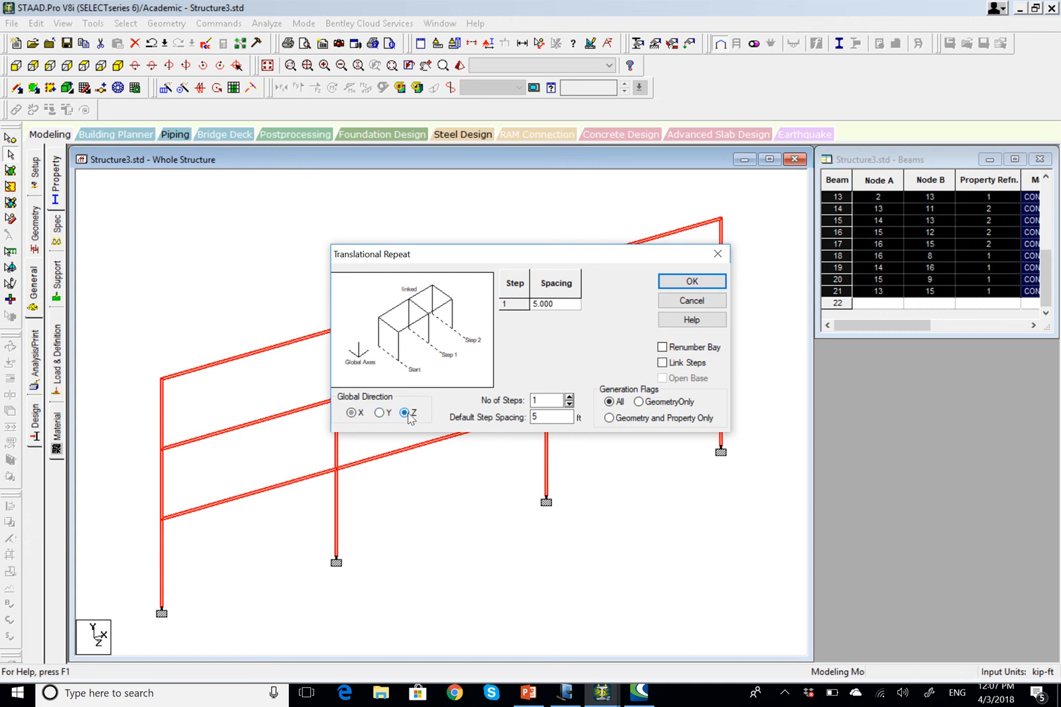
click(569, 397)
click(562, 305)
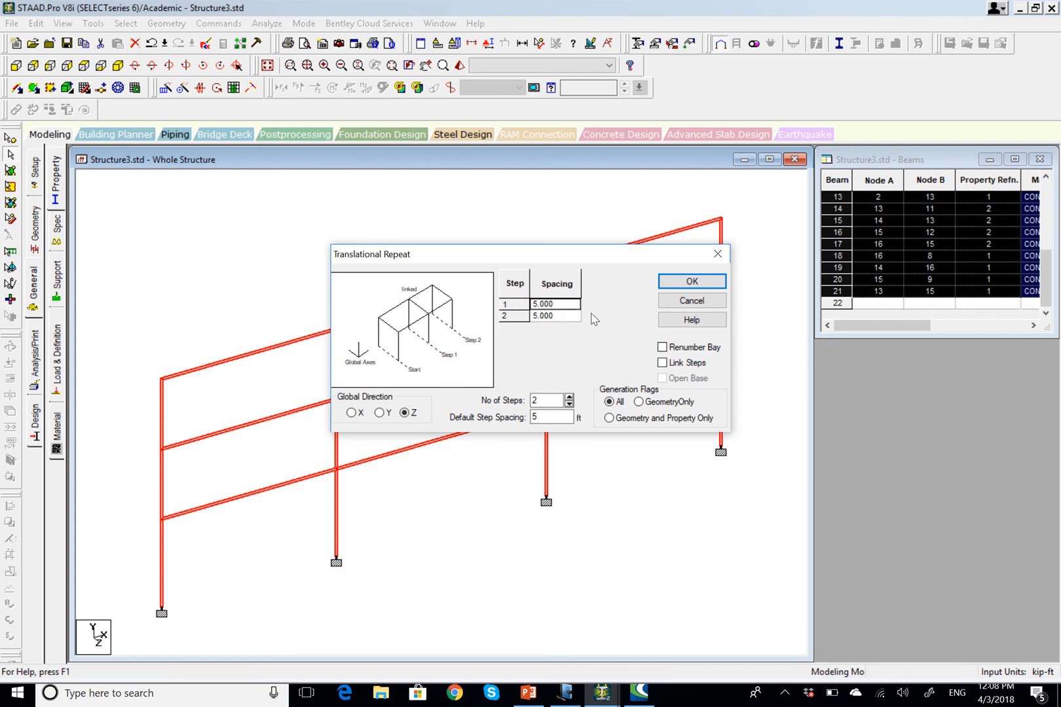
double_click(552, 304)
text(30)
click(556, 316)
double_click(557, 316)
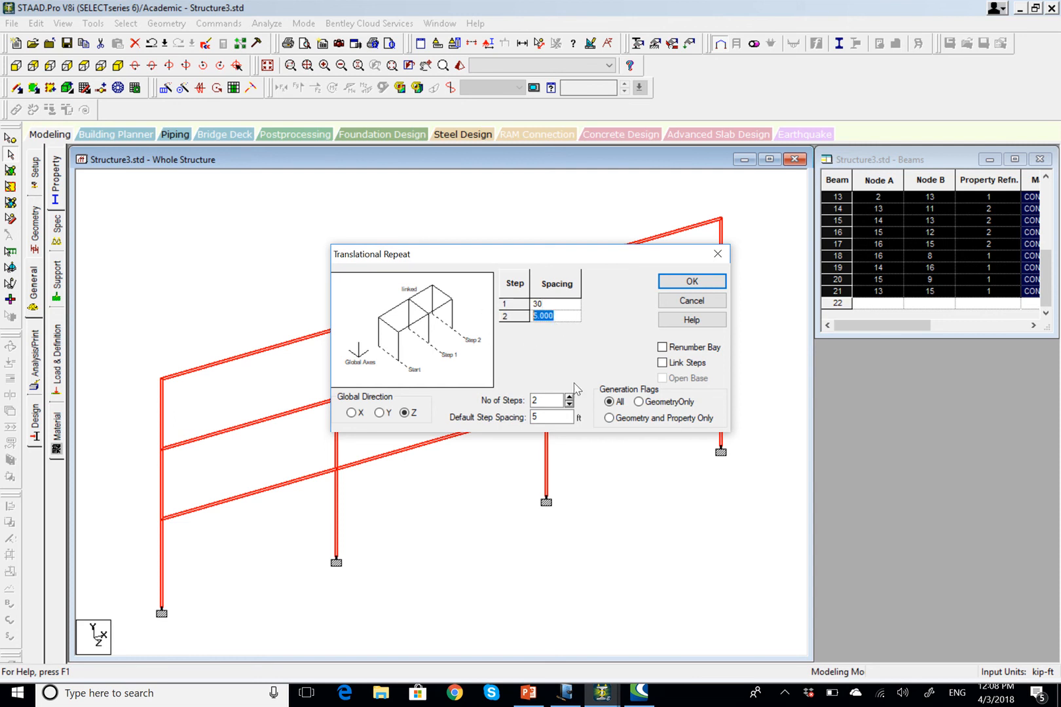
text(30)
click(676, 284)
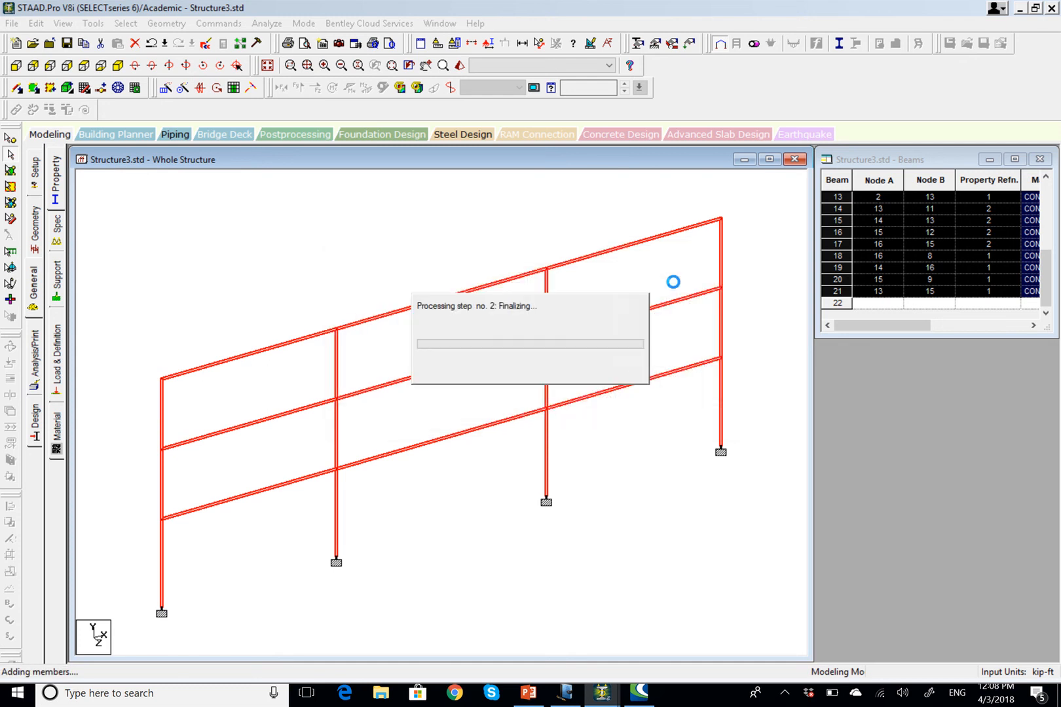
click(640, 595)
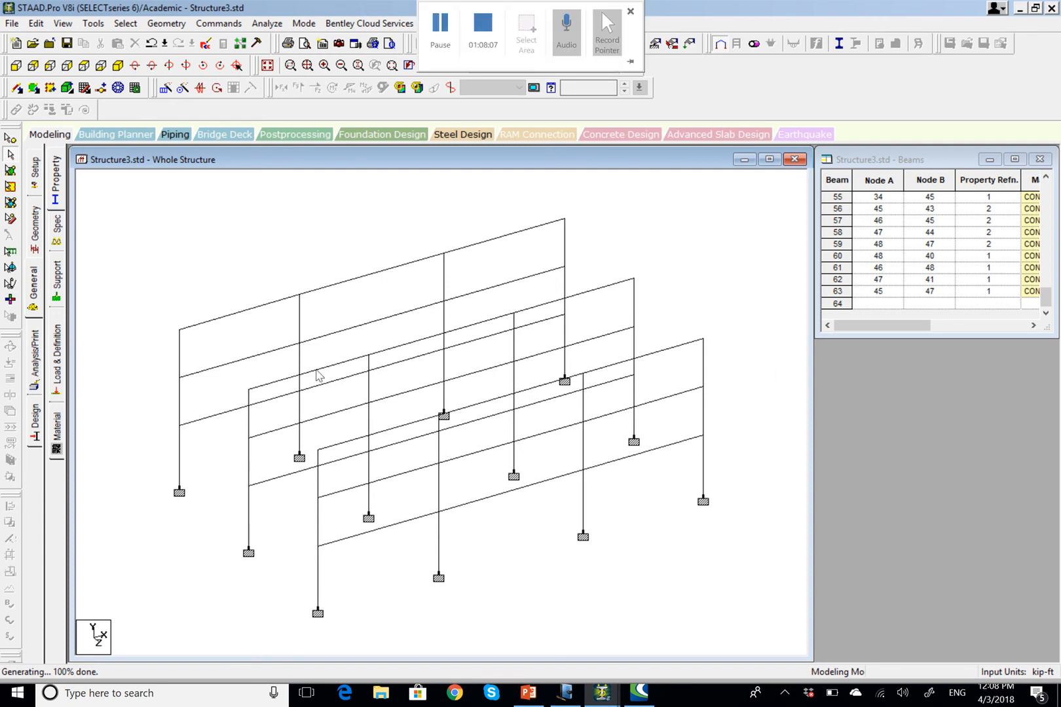
- Add four roof-level beams along Z, joining the column tops of the first frame to the matching column tops of the last frame
click(34, 226)
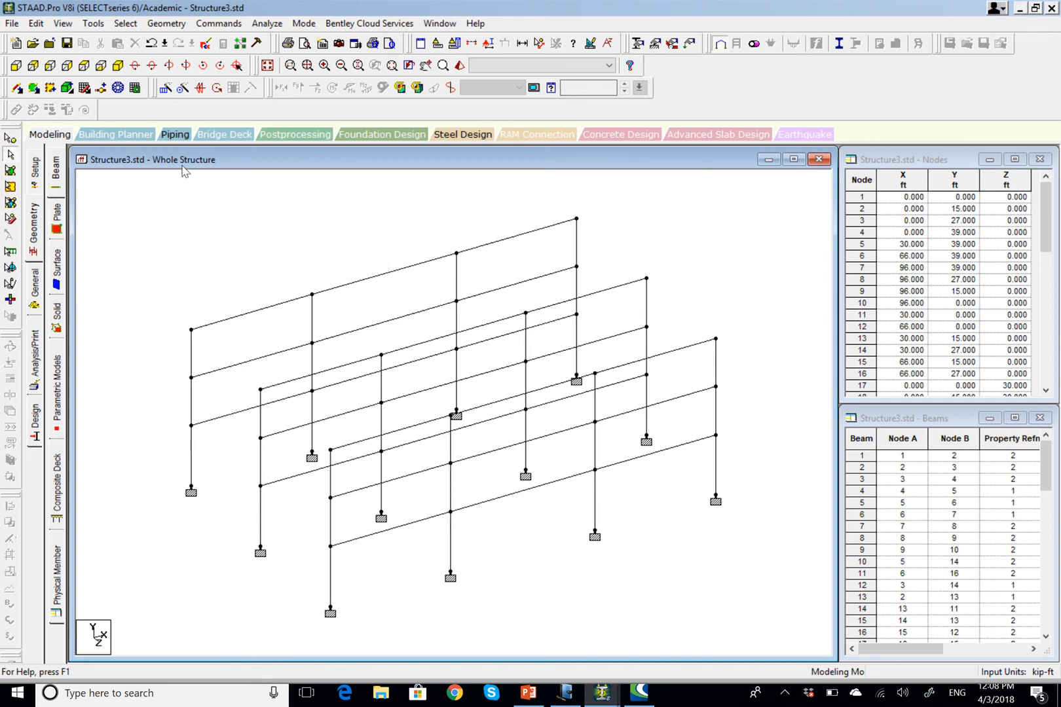
click(16, 89)
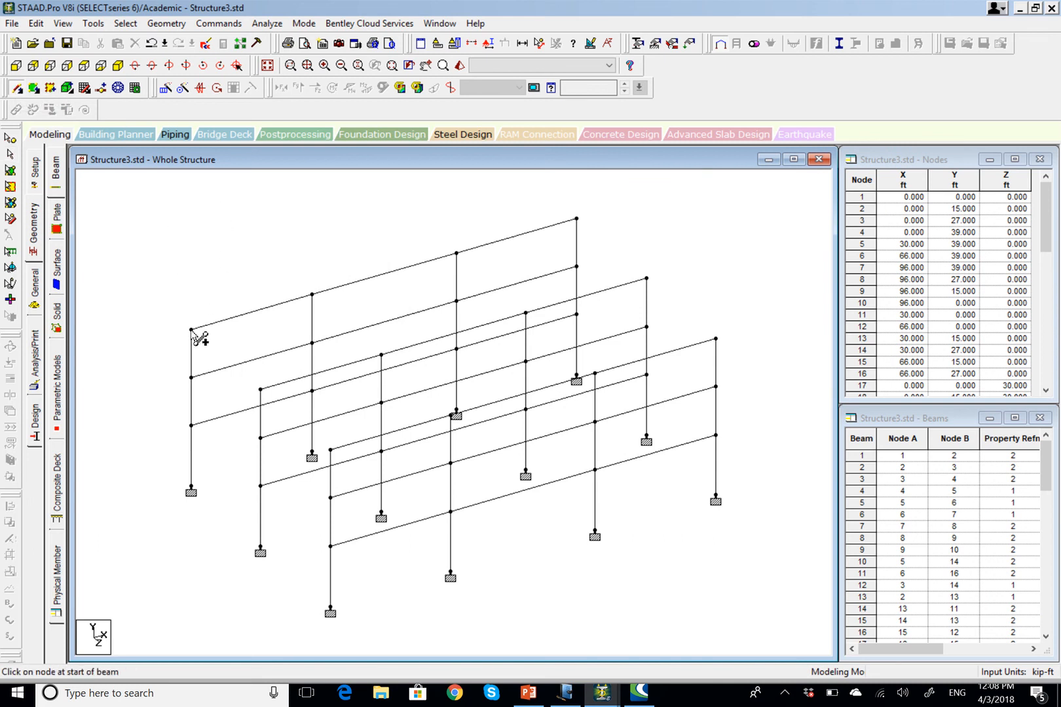
drag(191, 330, 330, 450)
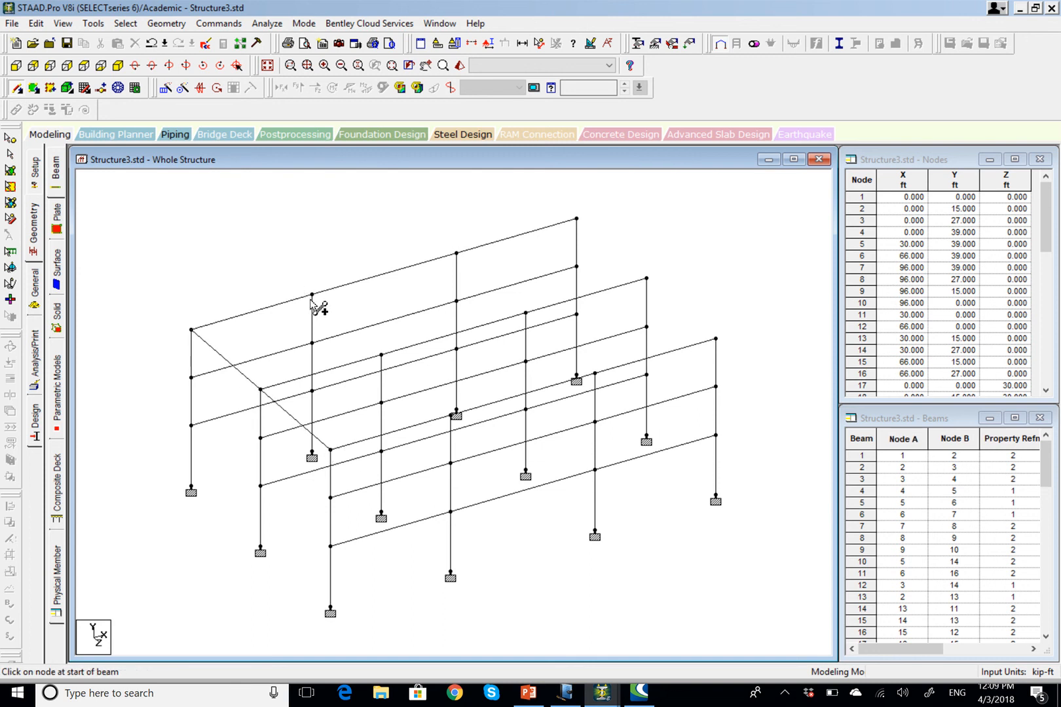
drag(312, 295, 456, 416)
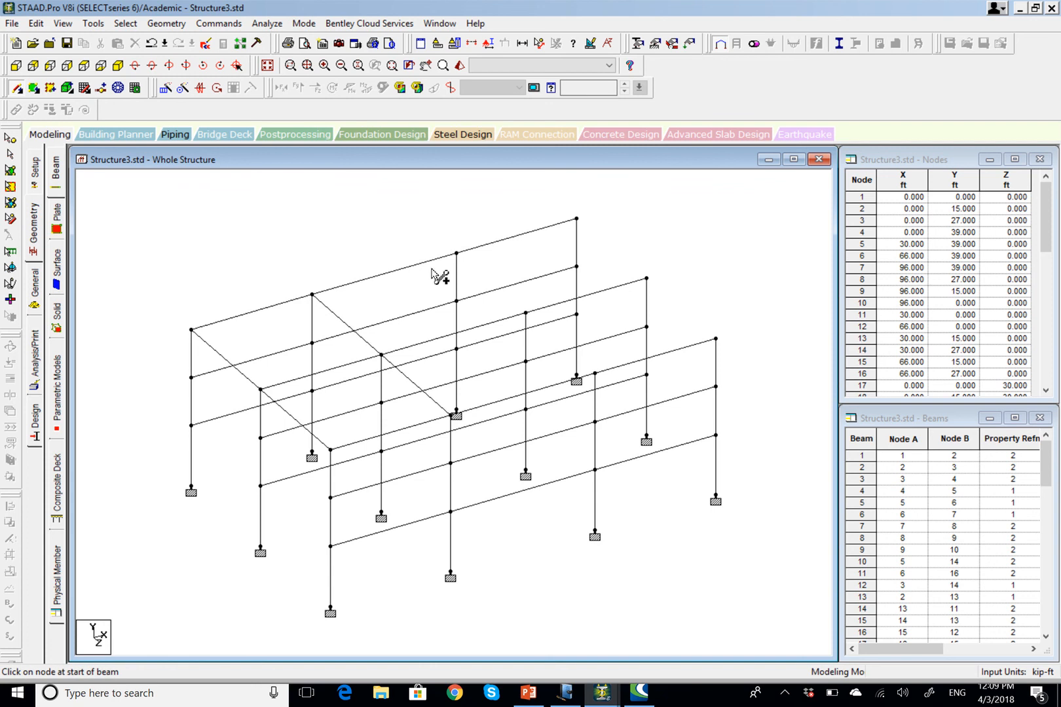
drag(457, 255, 594, 373)
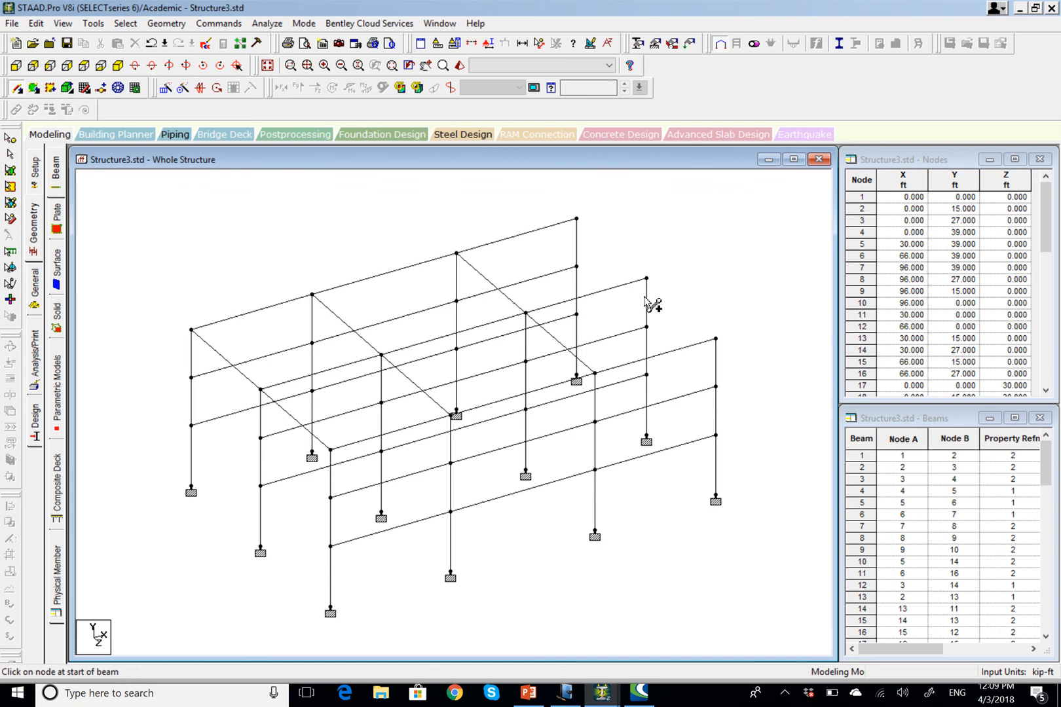
drag(578, 218, 716, 339)
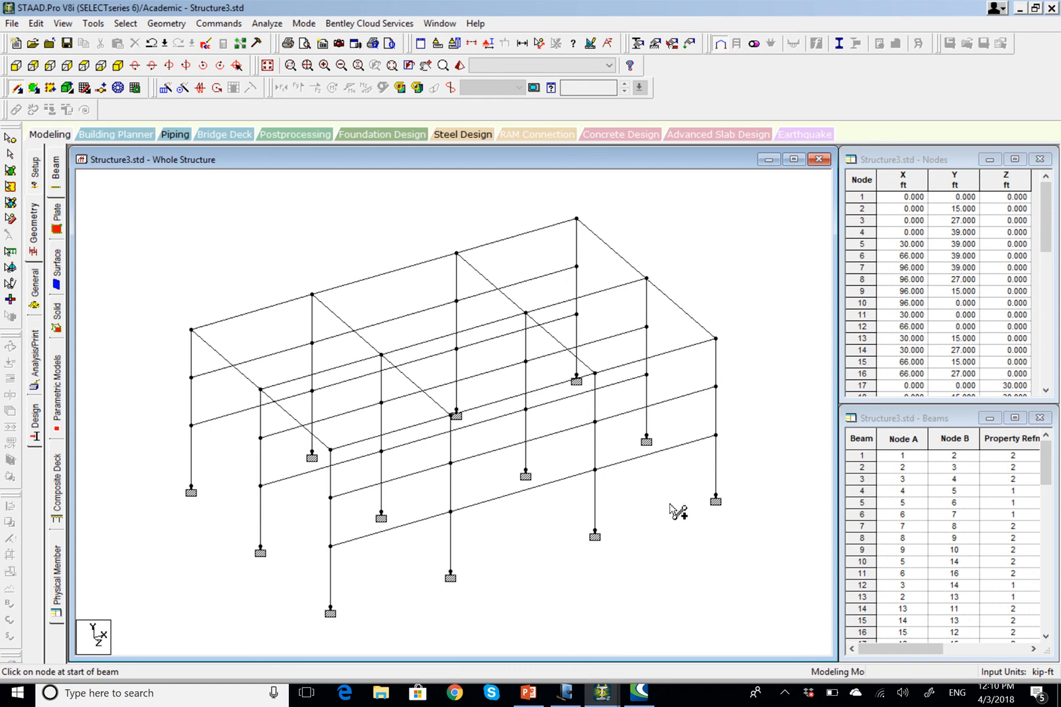
- Assign the 30 x 20 in concrete section to the four roof-level beams along Z, and finish the property assignment
click(673, 301)
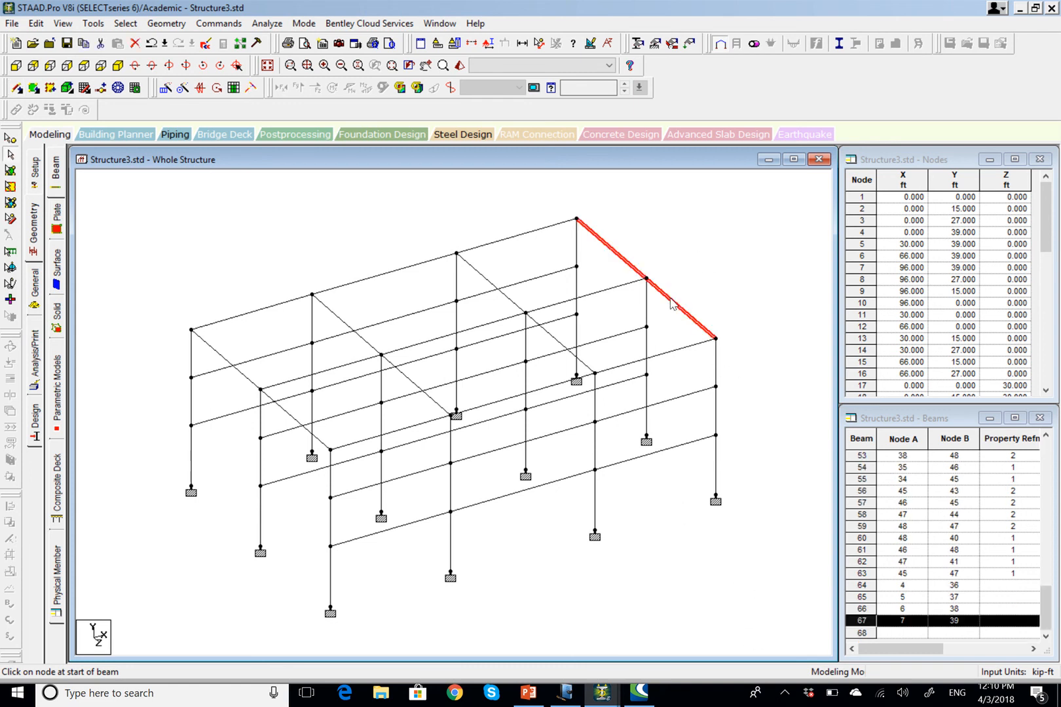
click(560, 344)
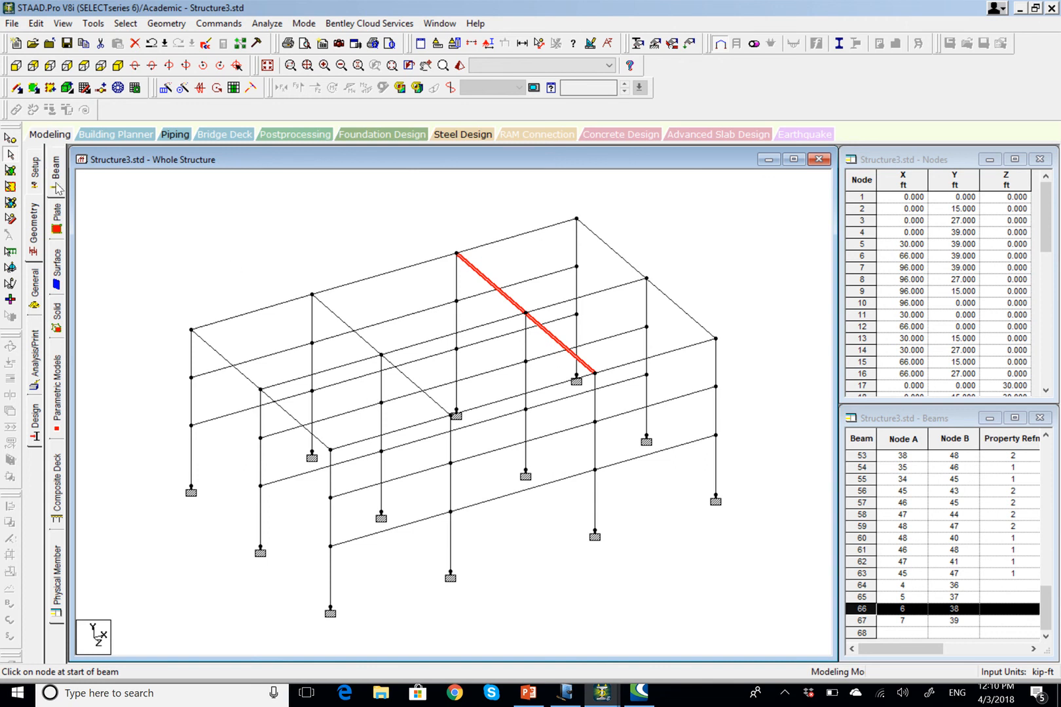
click(33, 293)
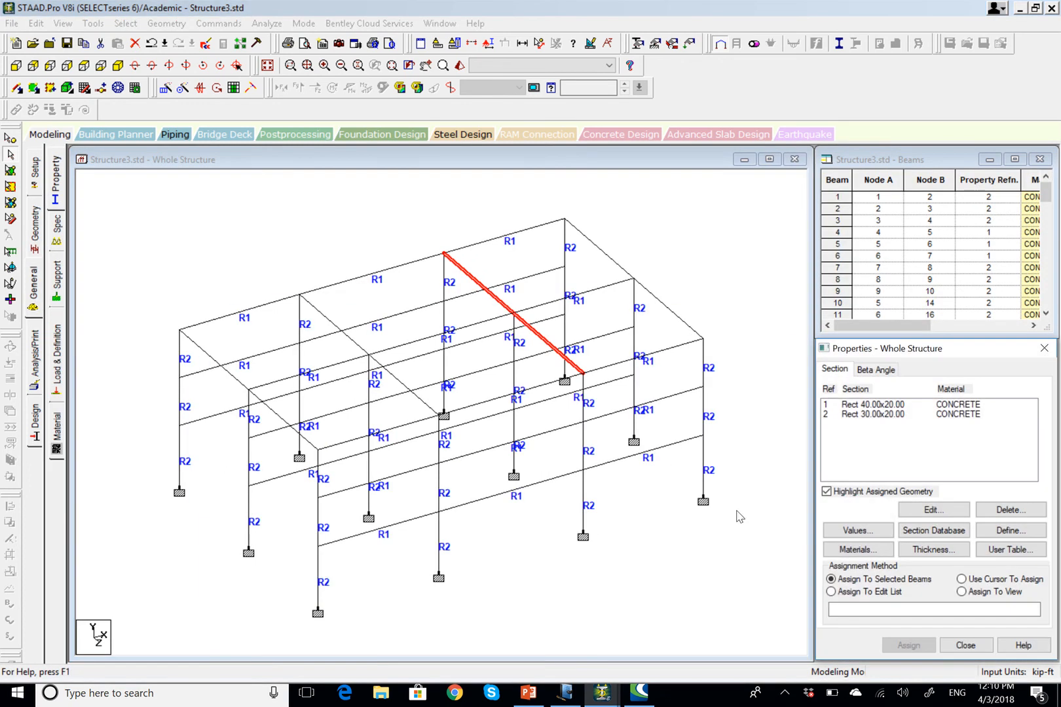
click(887, 415)
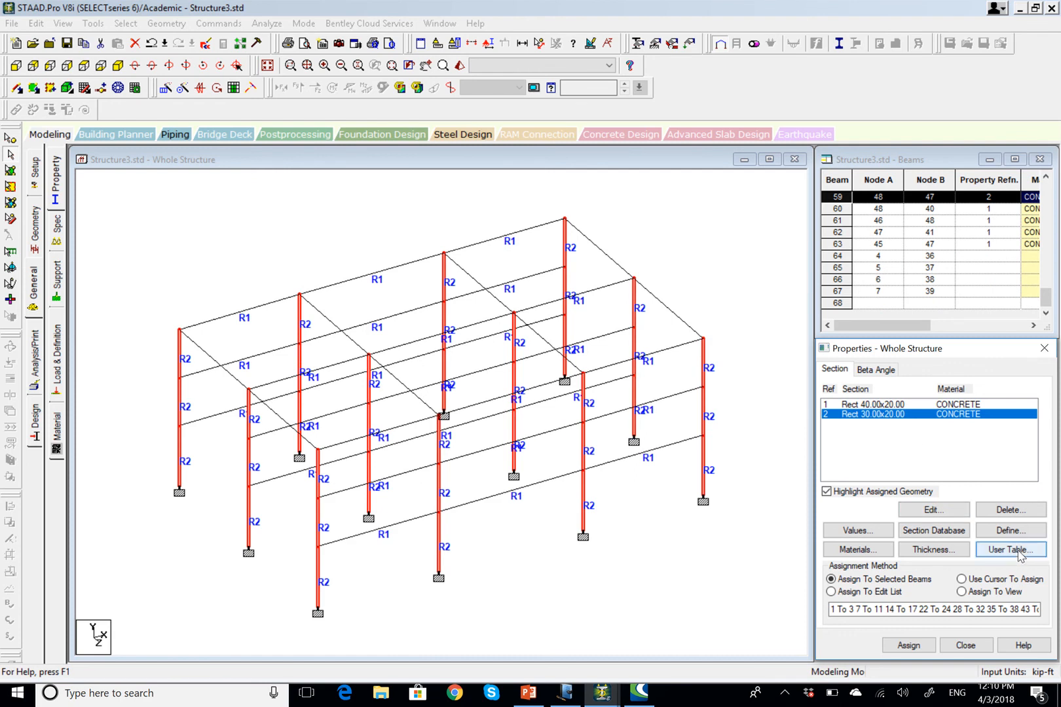
click(969, 580)
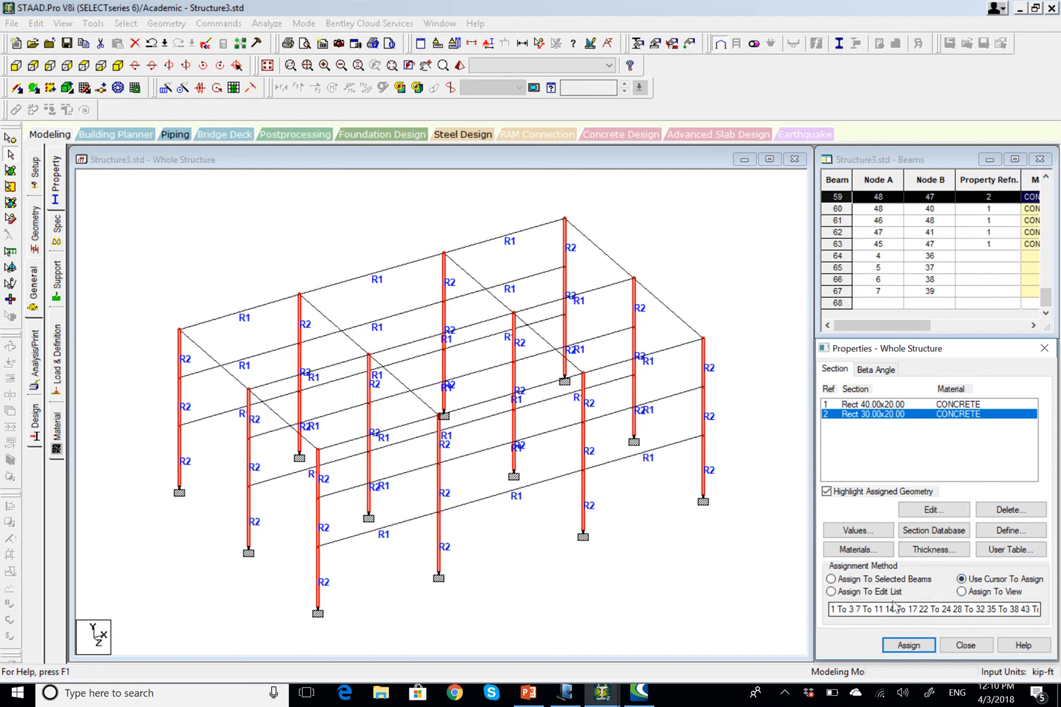
click(909, 645)
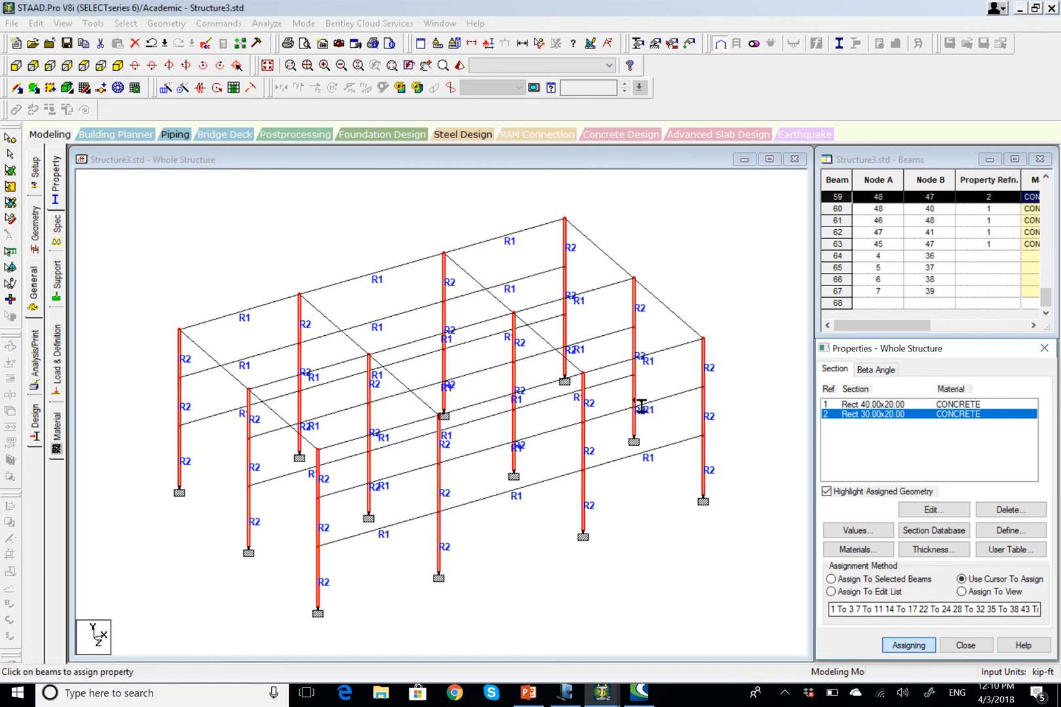
click(609, 256)
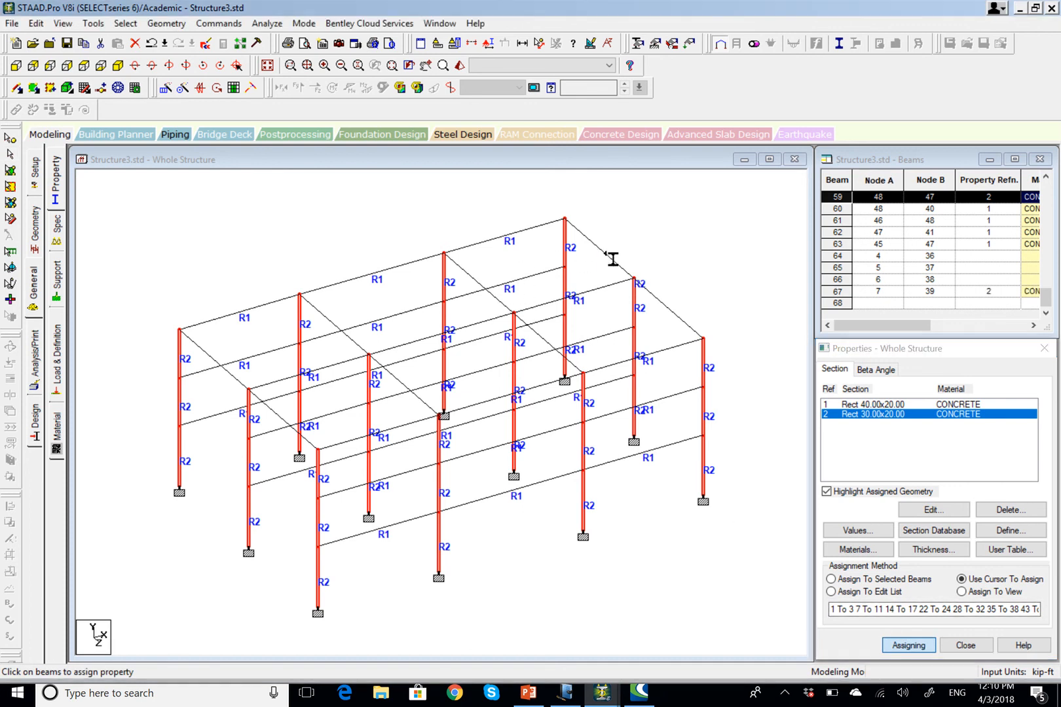
click(475, 280)
click(333, 323)
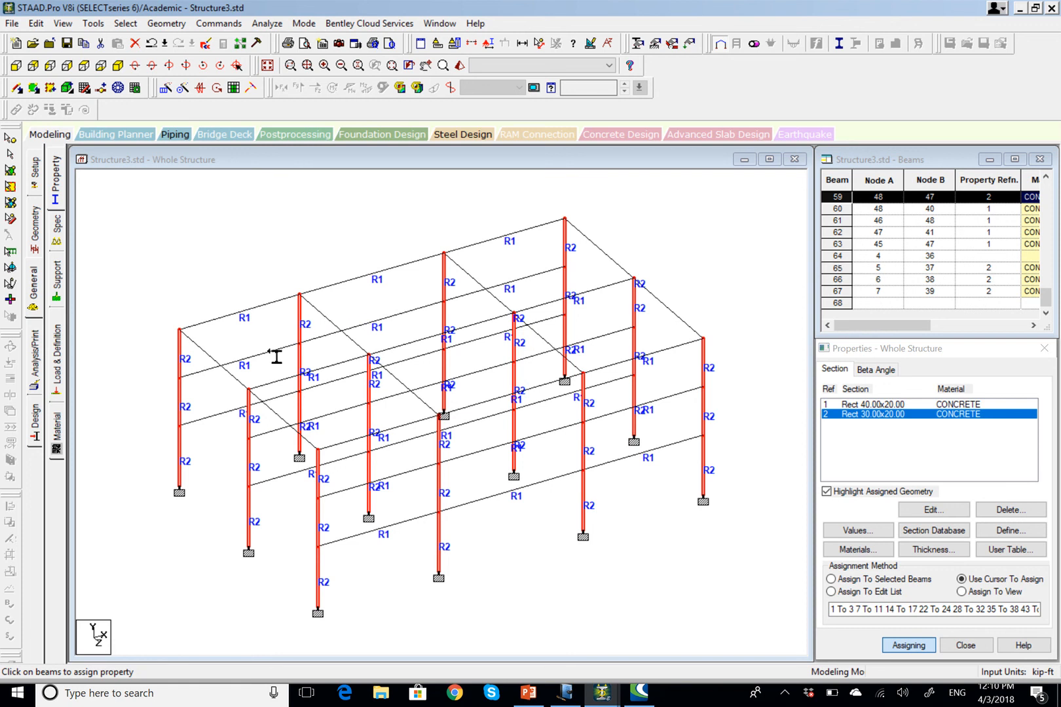
click(208, 353)
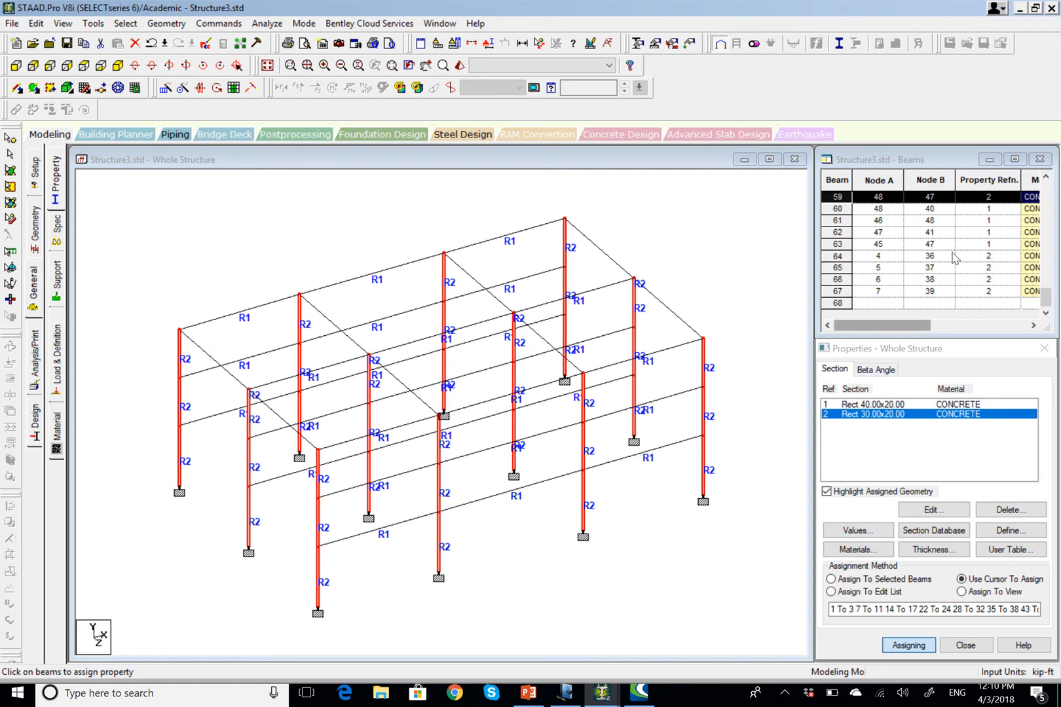
key(Escape)
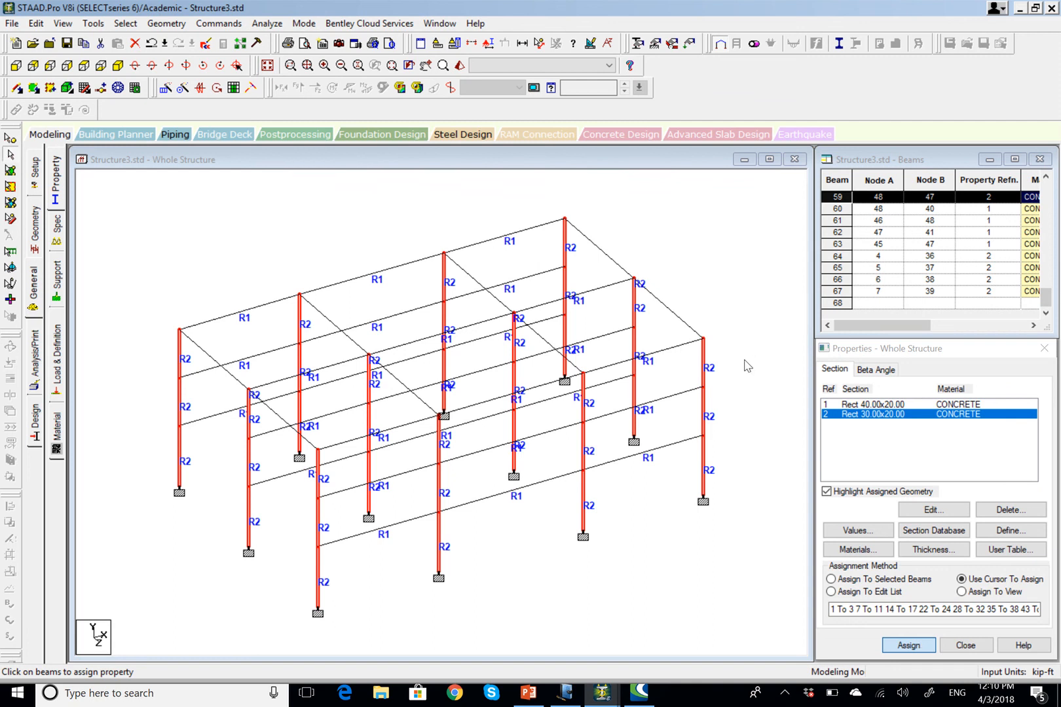
click(965, 646)
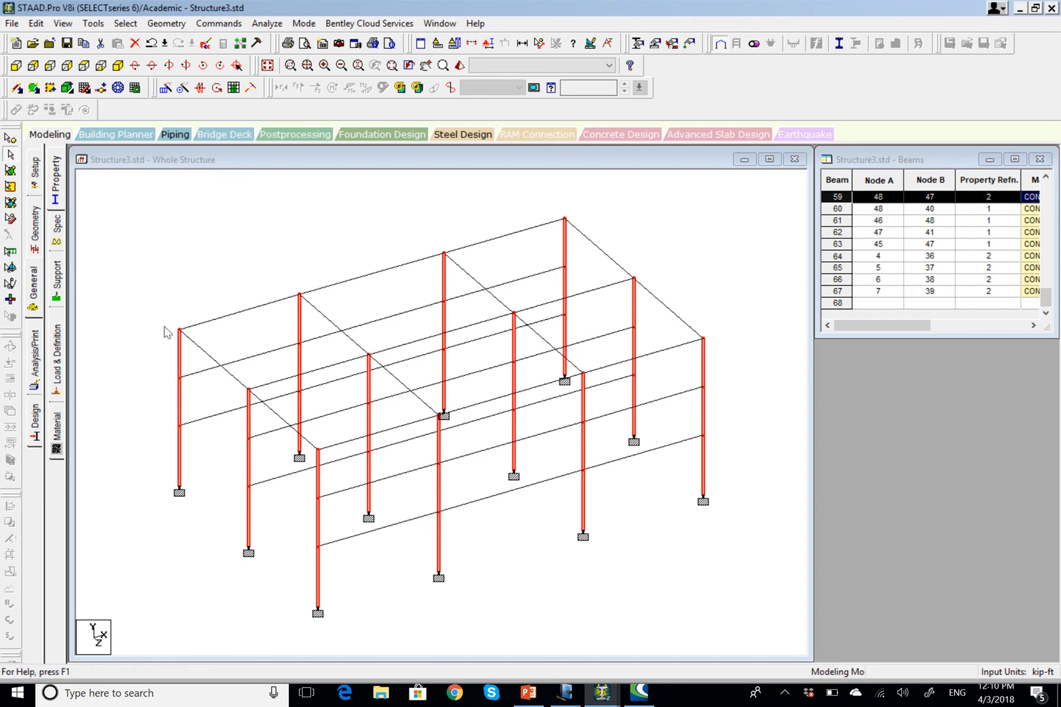
click(16, 88)
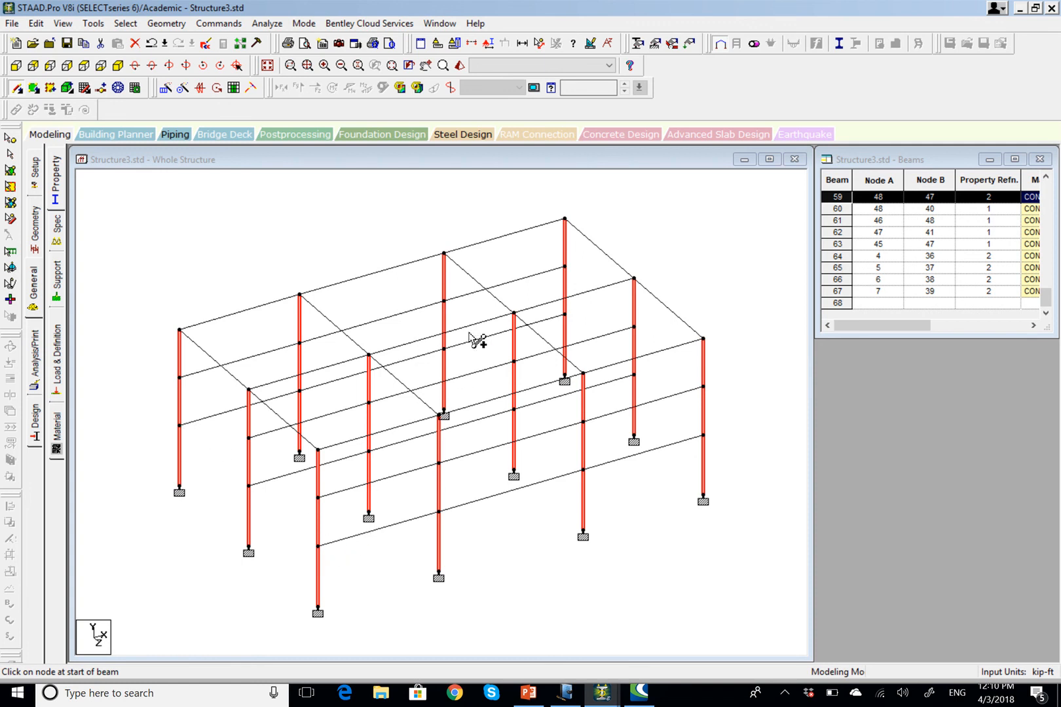
click(679, 321)
click(660, 557)
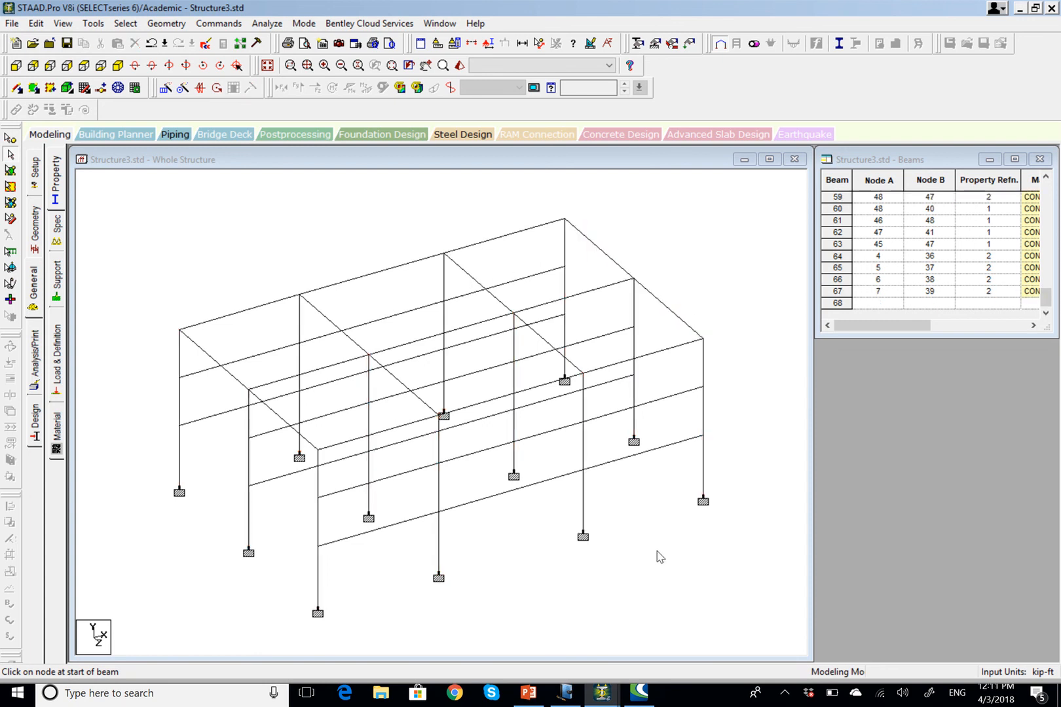
- Select the four roof-level beams that run along Z
click(662, 305)
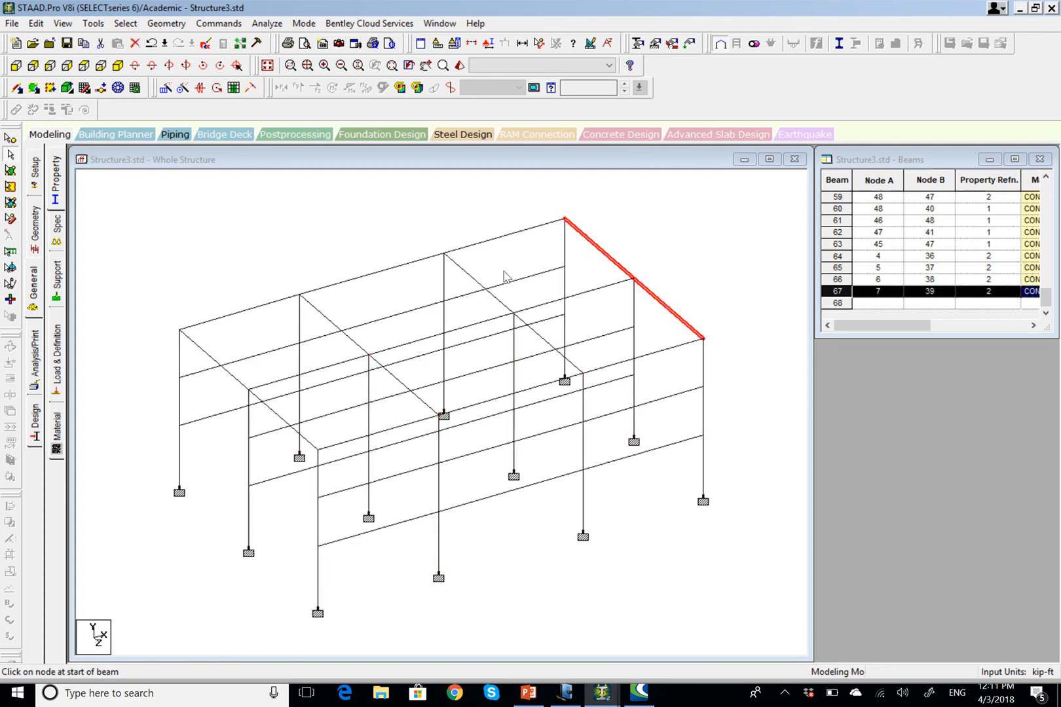
ctrl+click(466, 273)
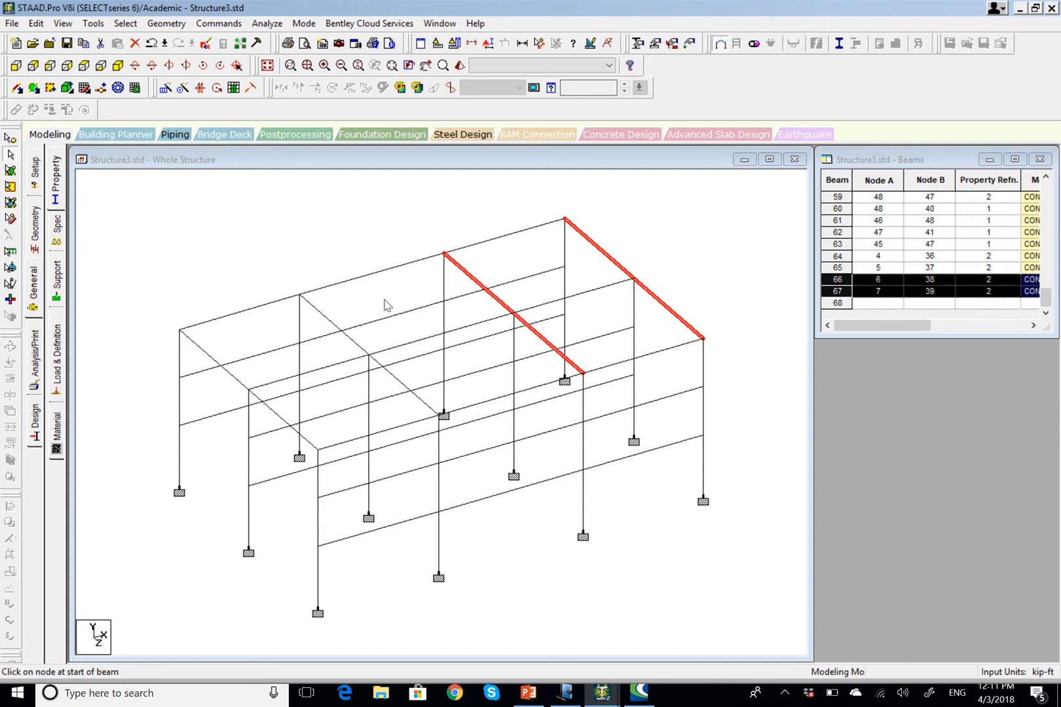
ctrl+click(323, 317)
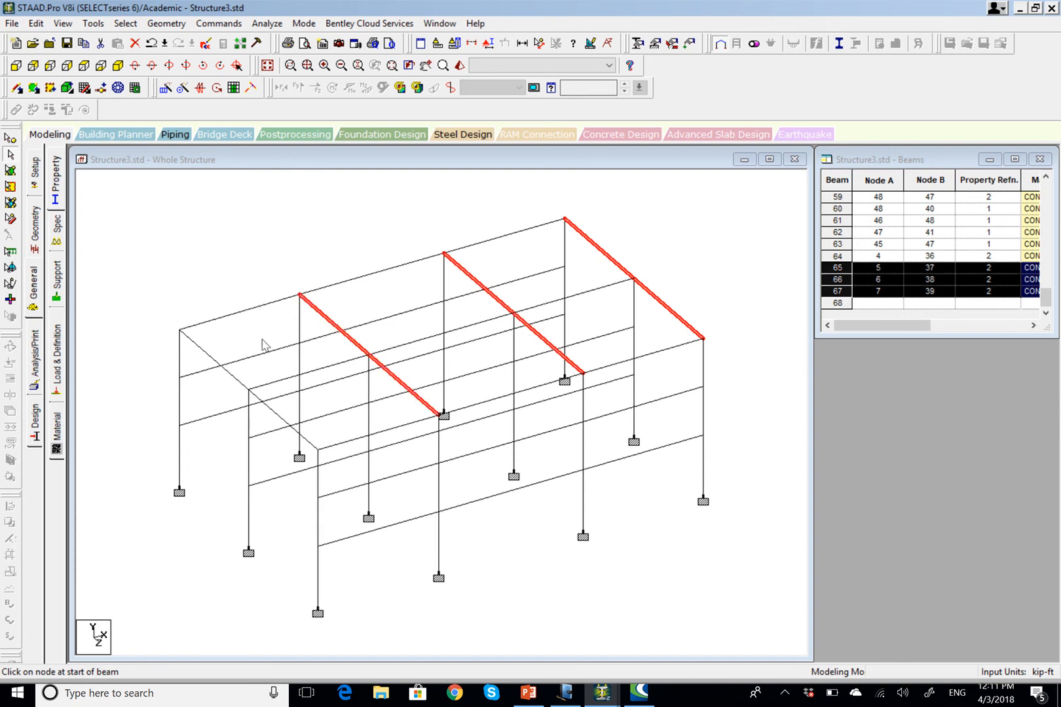
ctrl+click(200, 352)
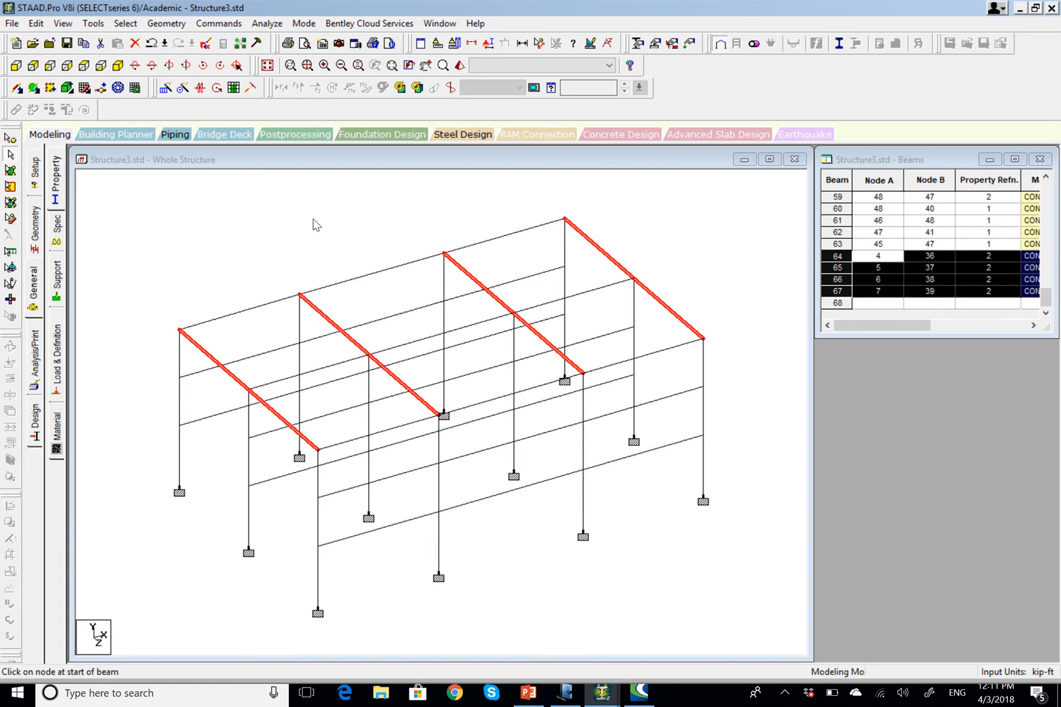
- Set up a Translational Repeat of the selected beams along global Y with two steps
click(176, 27)
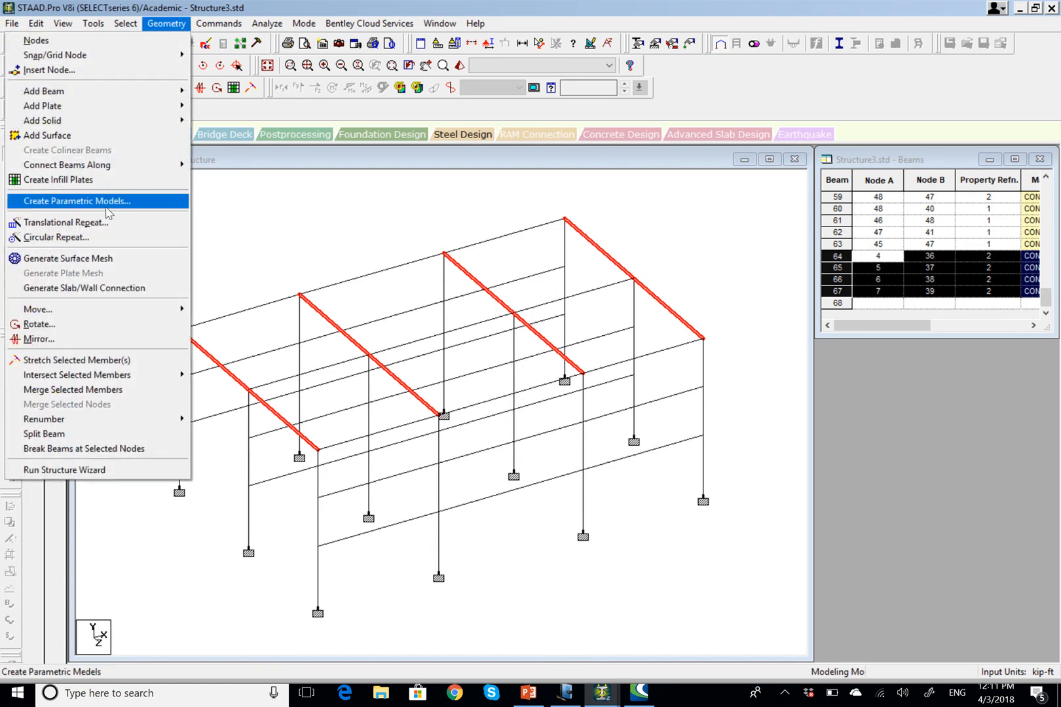
click(146, 225)
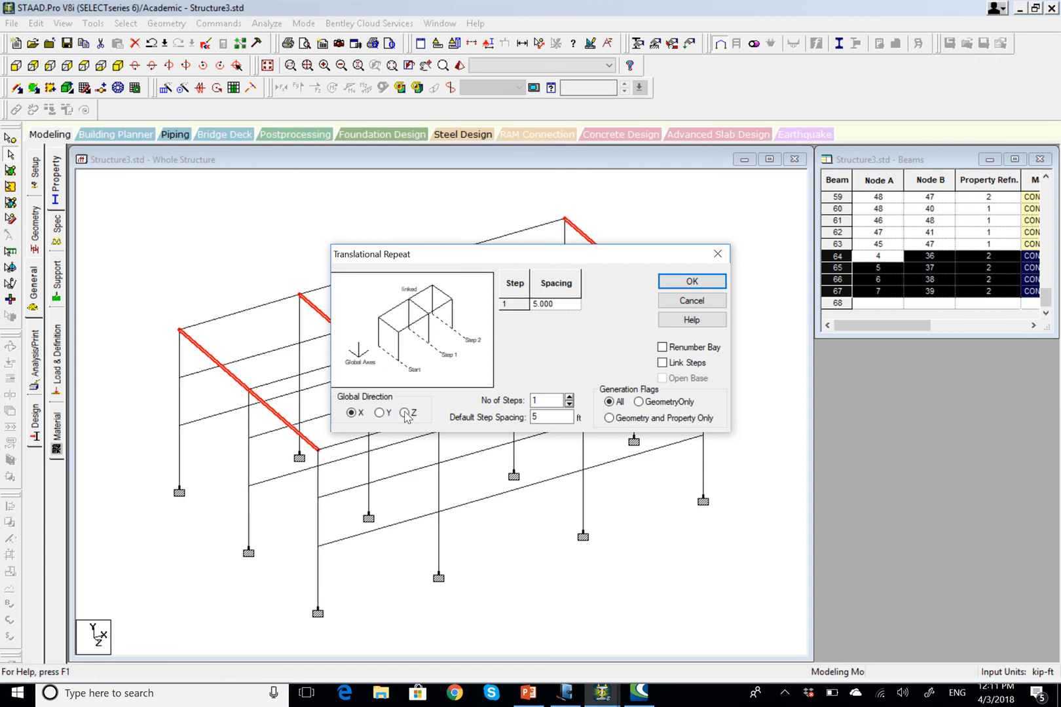
click(376, 414)
click(569, 396)
click(562, 309)
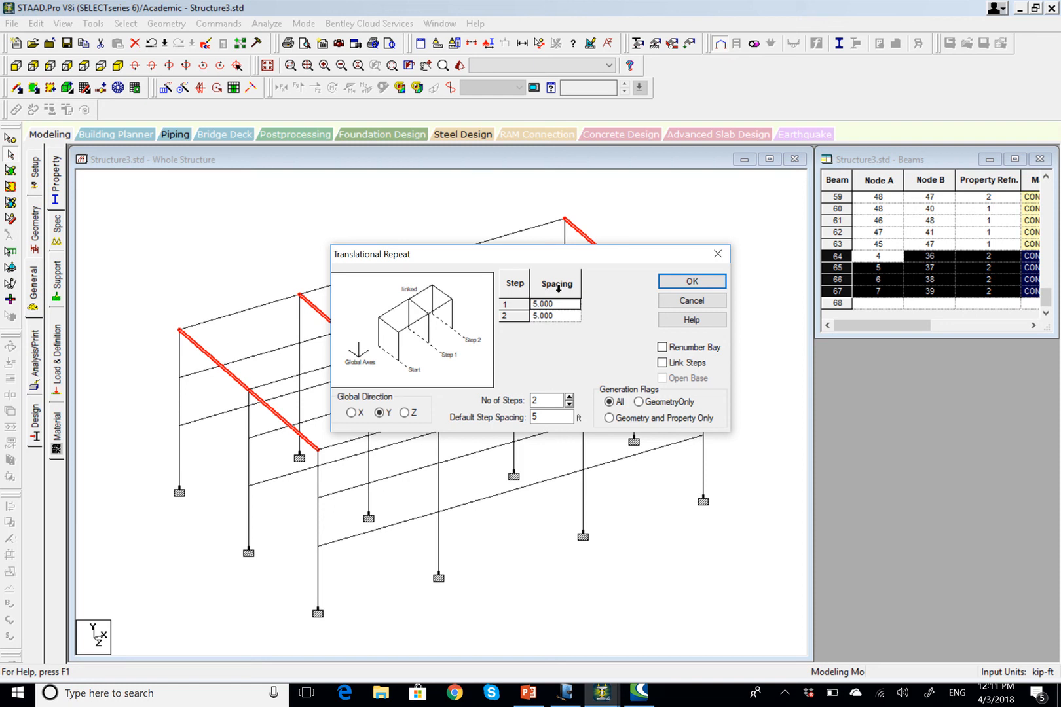
- Set both repeat step spacings to -12 ft, saving the modified structure when prompted, and generate the floor-level beams
text(-)
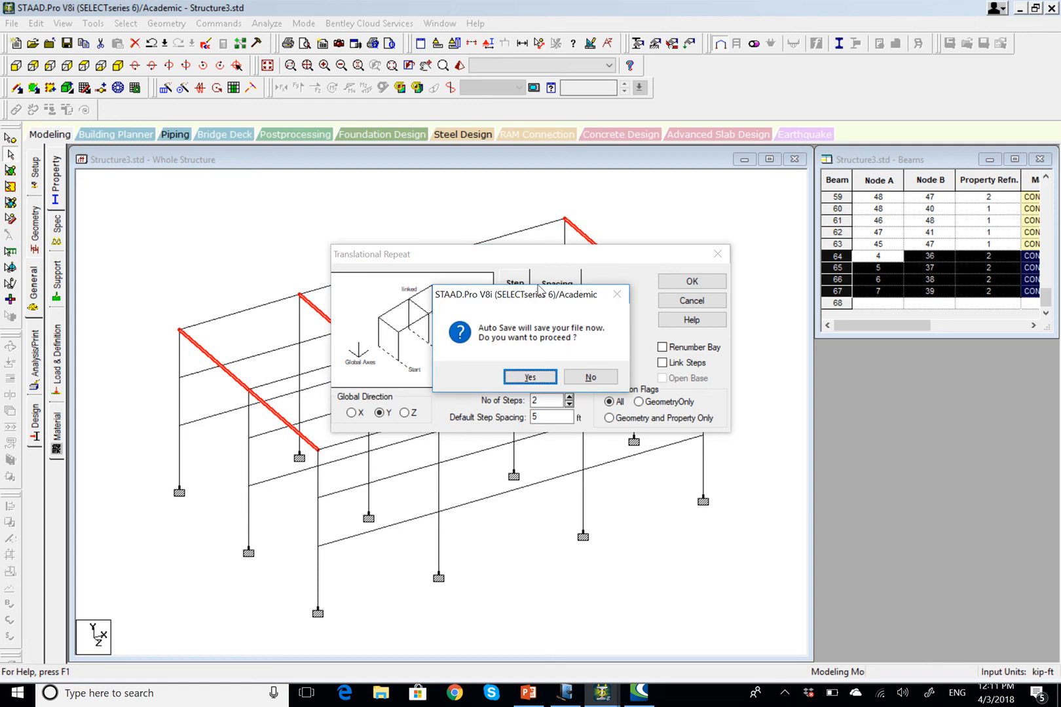
click(549, 376)
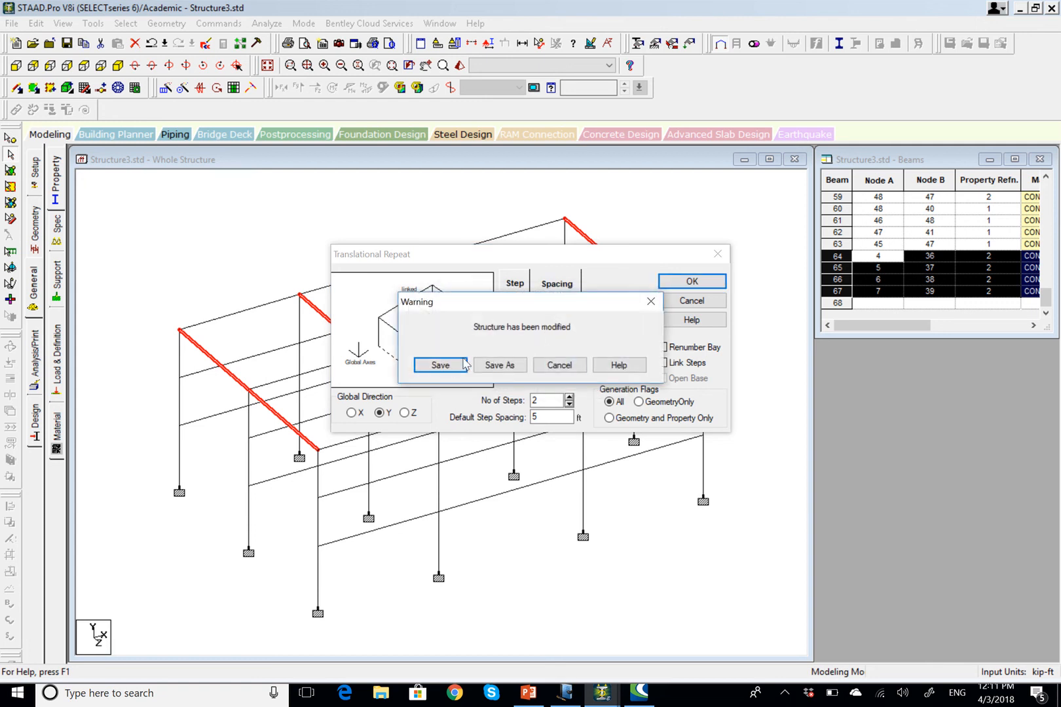
click(462, 362)
drag(557, 318, 504, 303)
text(0)
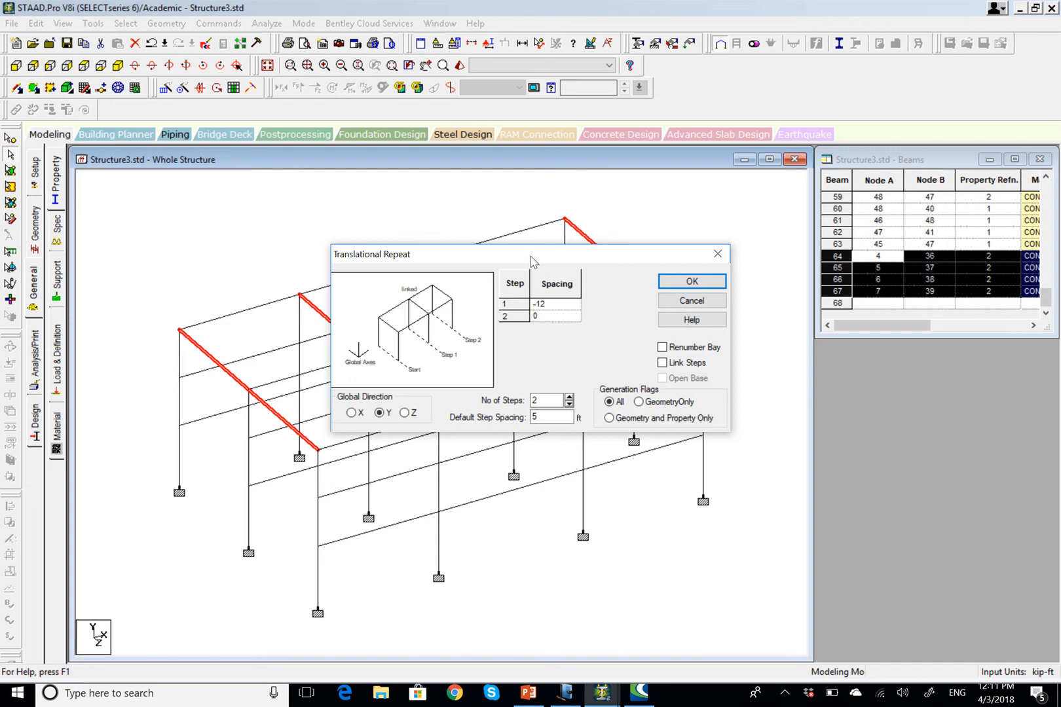
key(BackSpace)
text(-12)
click(692, 281)
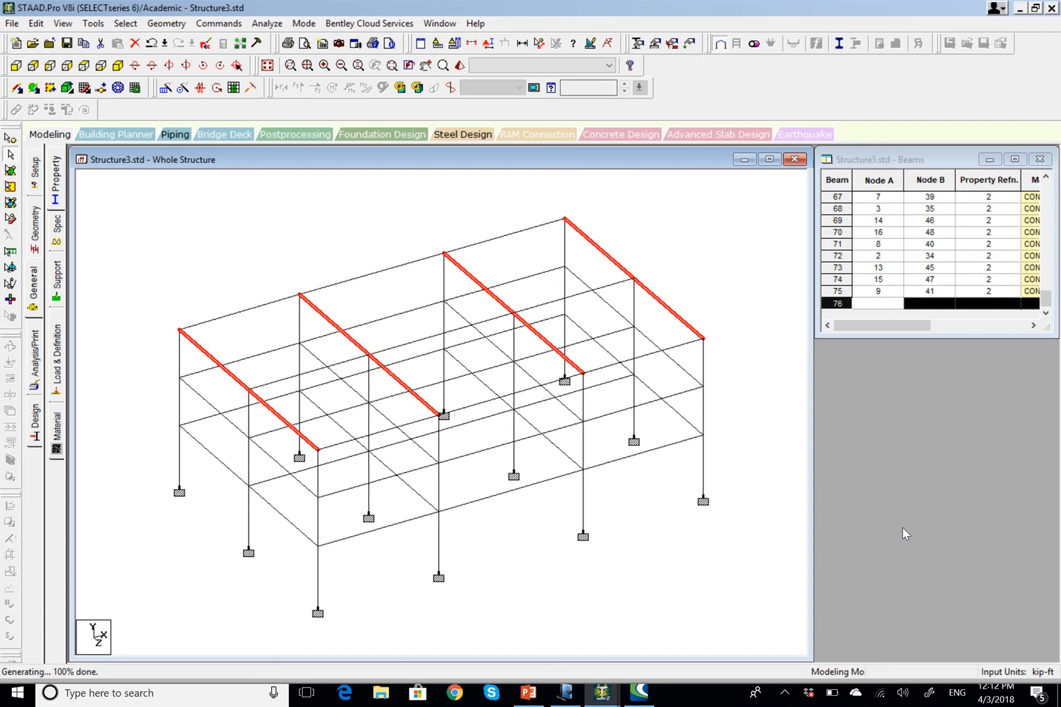
click(732, 594)
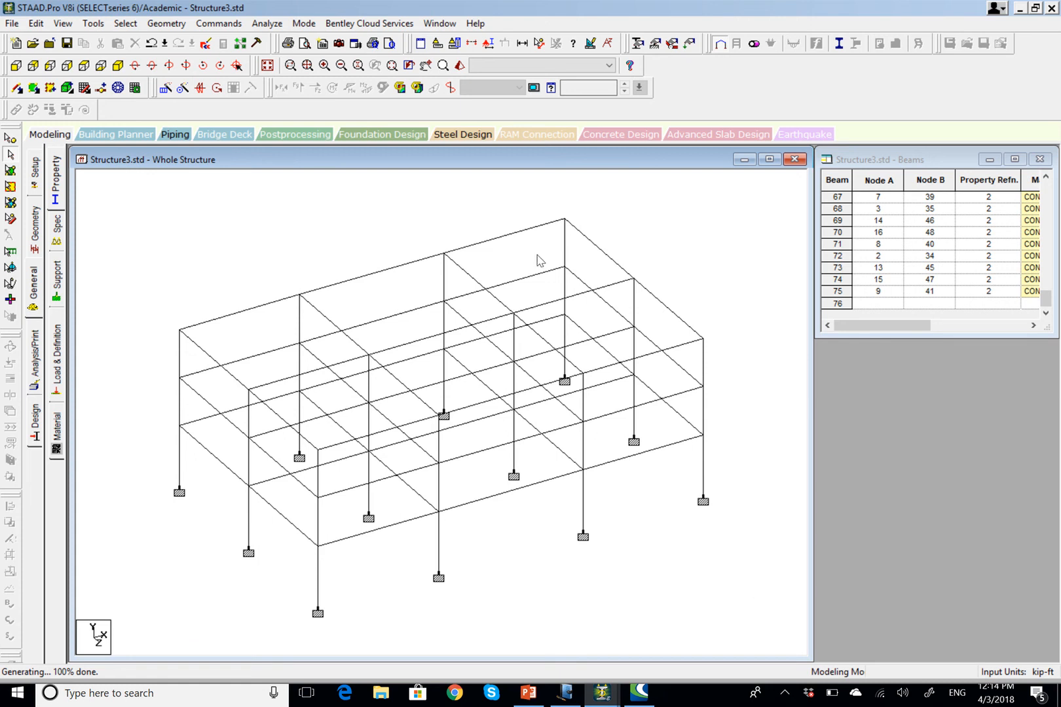
- Switch to Windows Journal and erase the box around load combinations (1) and (2) and the check mark beside 1.4D with the stroke eraser
click(576, 692)
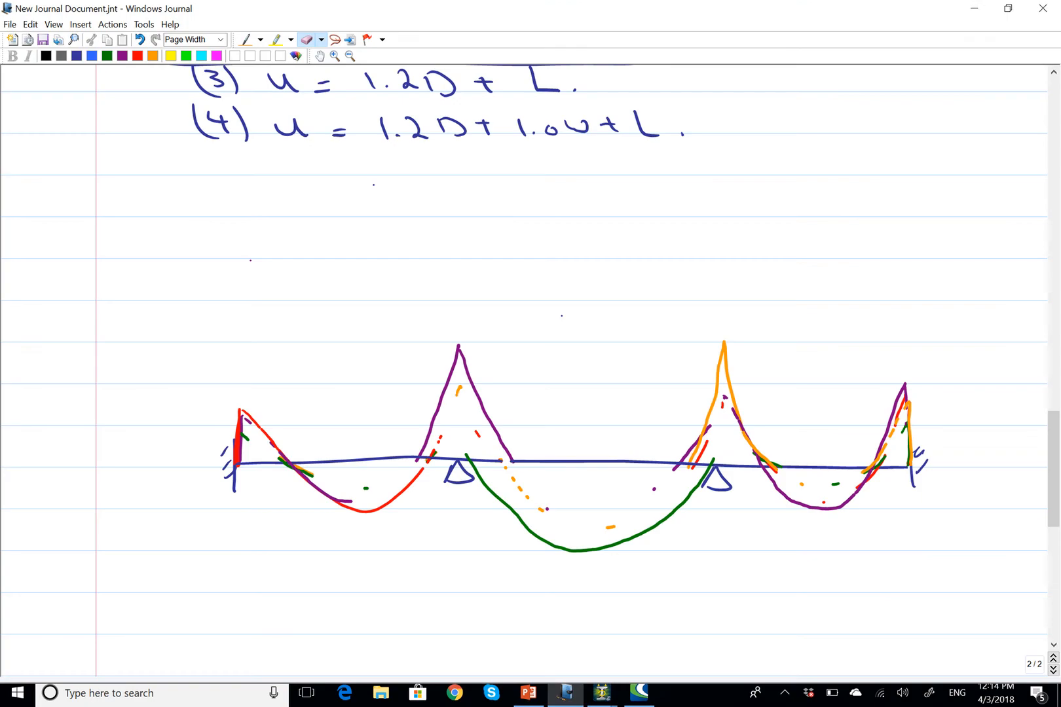
scroll(524, 366, up, 5)
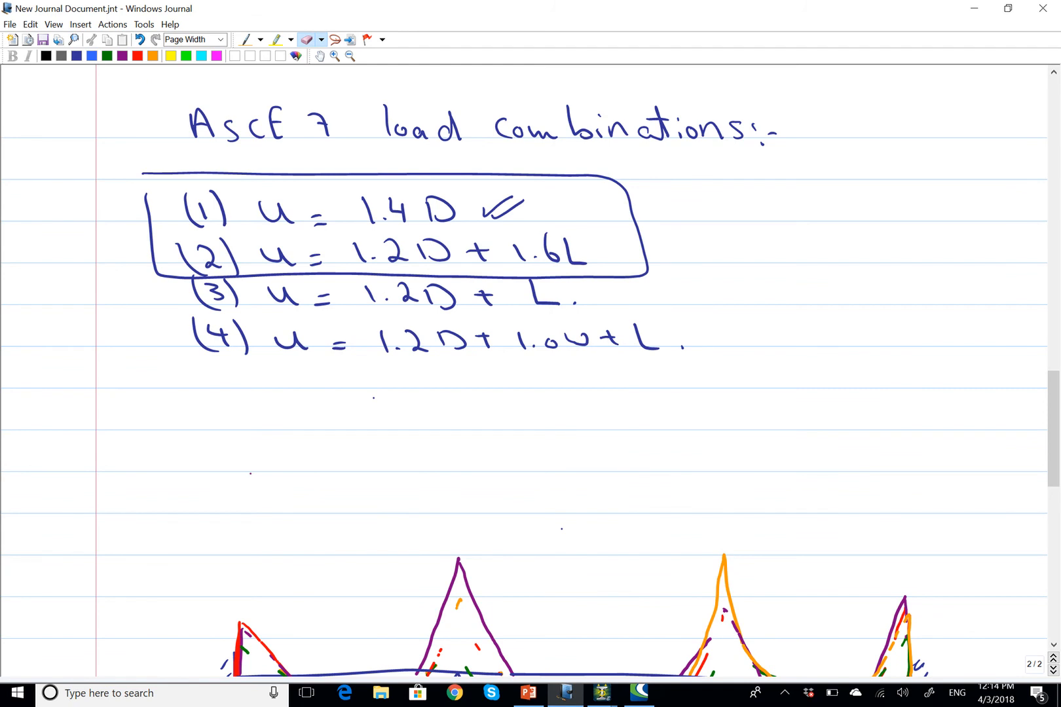
drag(636, 228, 643, 246)
click(321, 40)
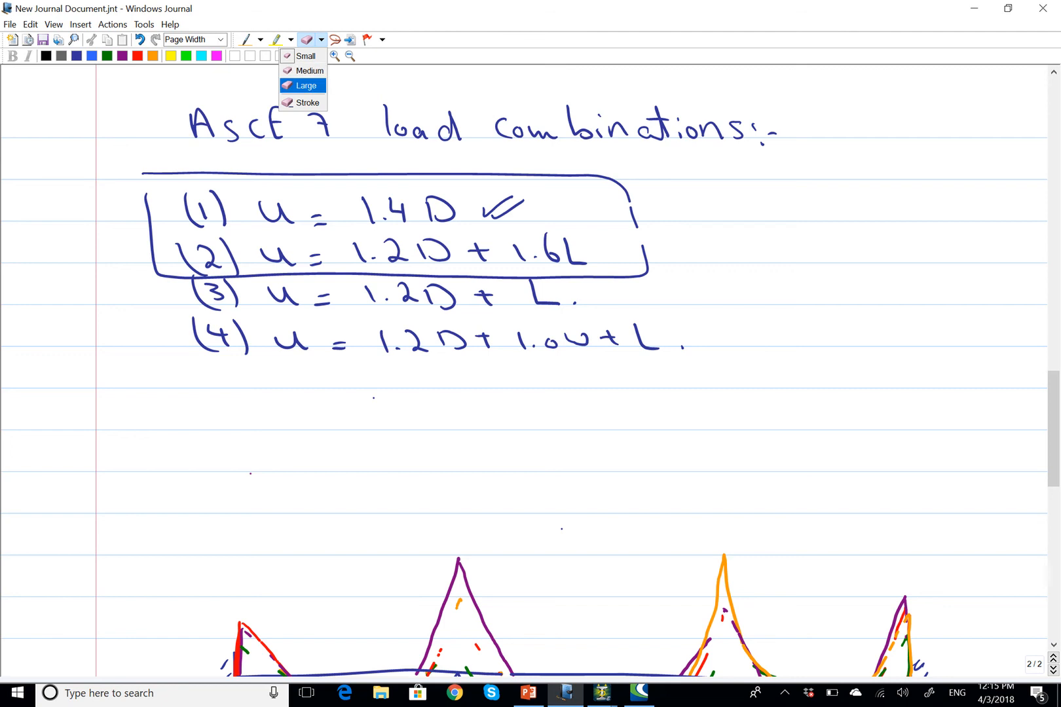
click(305, 104)
drag(622, 187, 645, 268)
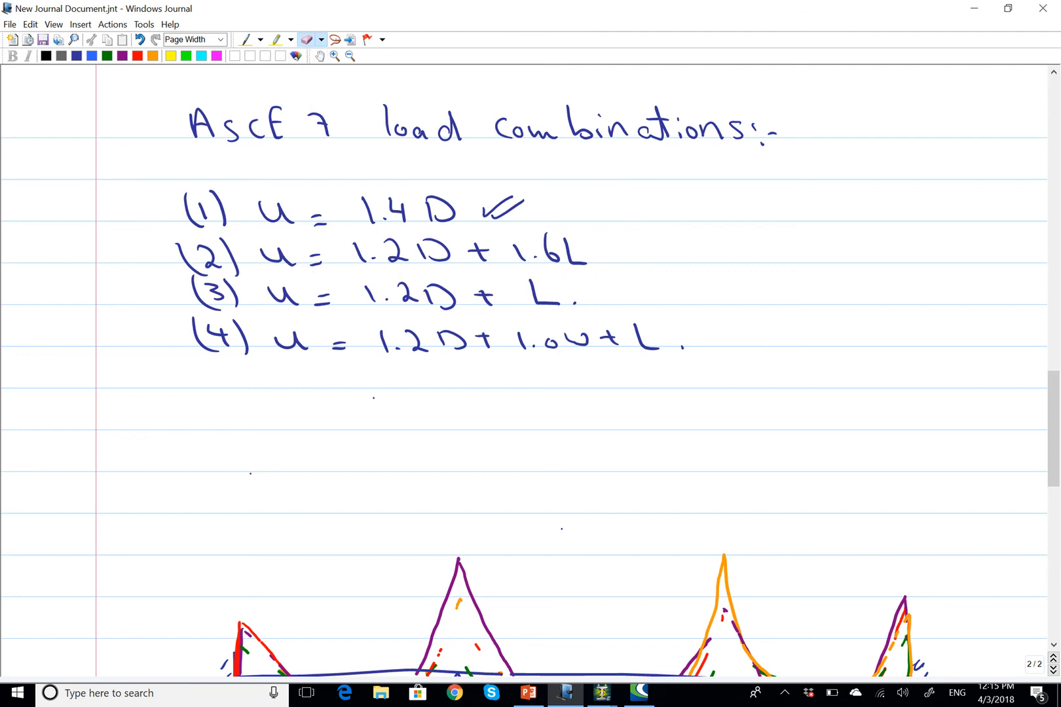
click(503, 208)
- Extend load combination (2) with "+ 0.5(Lr or S)" using the dark blue pen
click(246, 39)
click(46, 56)
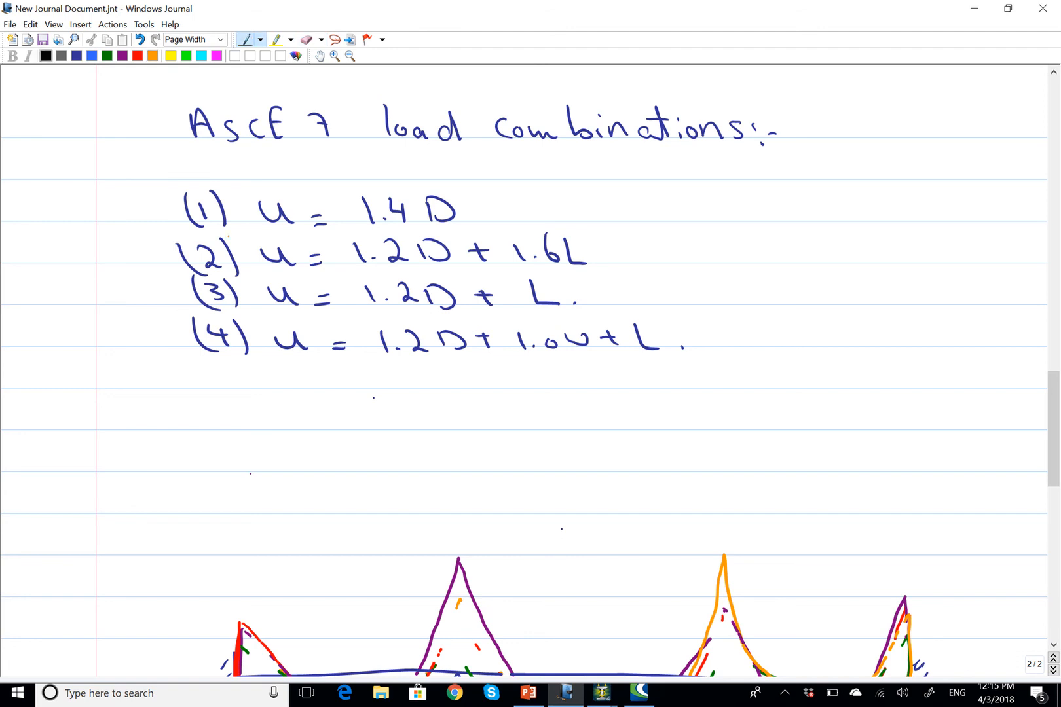
click(77, 55)
drag(602, 249, 618, 249)
mouse_move(609, 238)
mouse_down()
mouse_move(609, 262)
mouse_move(634, 251)
mouse_move(652, 264)
mouse_move(664, 239)
mouse_move(689, 268)
mouse_move(755, 253)
mouse_up()
click(646, 262)
mouse_move(747, 243)
mouse_down()
mouse_move(747, 266)
mouse_move(748, 251)
mouse_move(761, 263)
mouse_move(771, 251)
mouse_move(812, 270)
mouse_up()
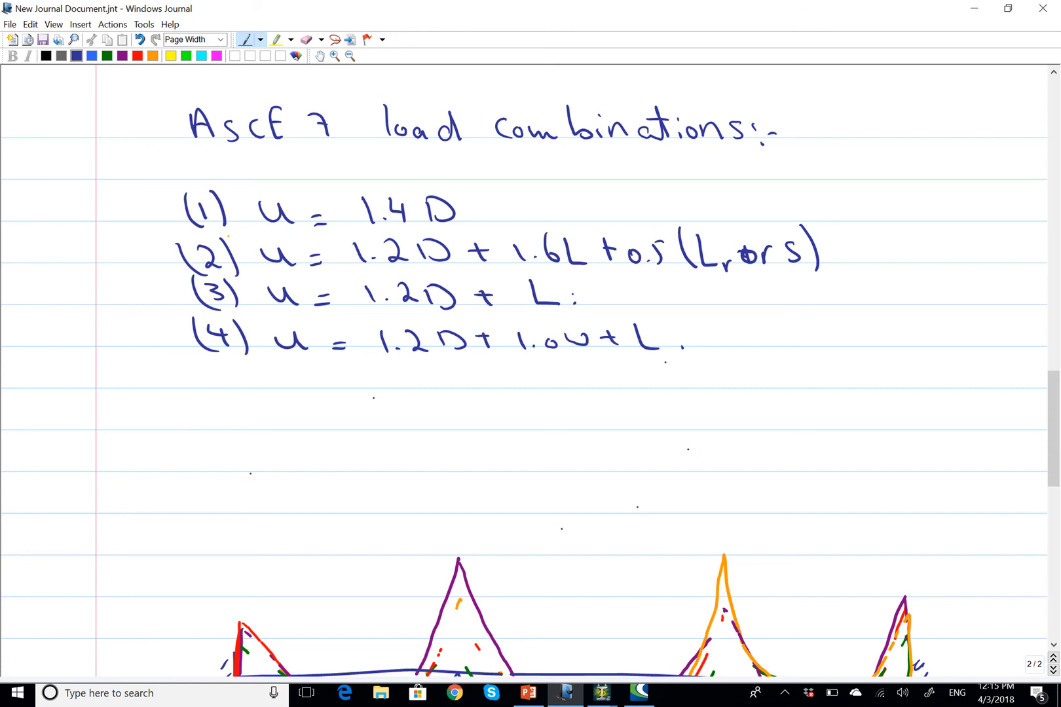
- Complete load combination (3) by hand as U = 1.2D + (L or 0.5W) + 1.6(Lr or S)
drag(582, 296, 601, 292)
drag(615, 294, 631, 308)
mouse_move(644, 281)
mouse_down()
mouse_move(628, 286)
mouse_move(660, 298)
mouse_move(674, 288)
mouse_up()
drag(678, 281, 679, 312)
drag(529, 273, 533, 308)
mouse_move(702, 295)
mouse_down()
mouse_move(723, 292)
mouse_move(716, 305)
mouse_move(767, 293)
mouse_move(794, 311)
mouse_up()
click(748, 298)
mouse_move(810, 280)
mouse_down()
mouse_move(805, 310)
mouse_move(882, 292)
mouse_move(917, 315)
mouse_up()
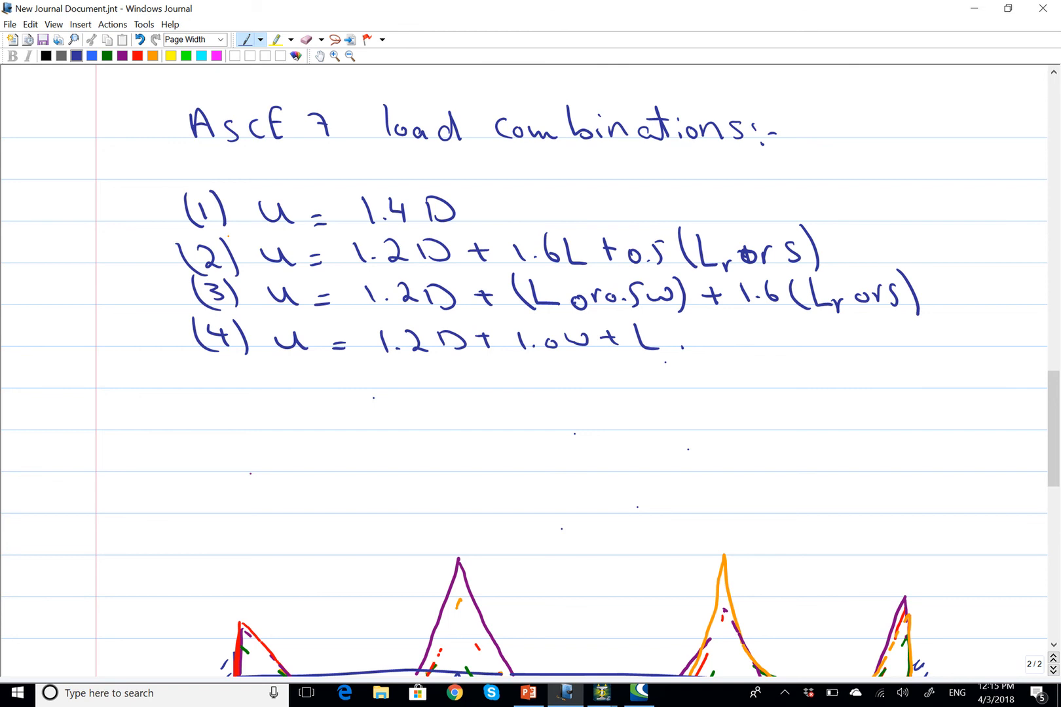
- Extend load combination (4) with "+ 0.5(LR or S)" in dark blue ink
mouse_move(663, 339)
mouse_down()
mouse_move(685, 338)
mouse_move(679, 351)
mouse_move(710, 335)
mouse_move(744, 349)
mouse_move(748, 331)
mouse_move(763, 349)
mouse_up()
click(730, 346)
mouse_move(779, 322)
mouse_down()
mouse_move(807, 354)
mouse_move(814, 341)
mouse_up()
drag(809, 348, 820, 355)
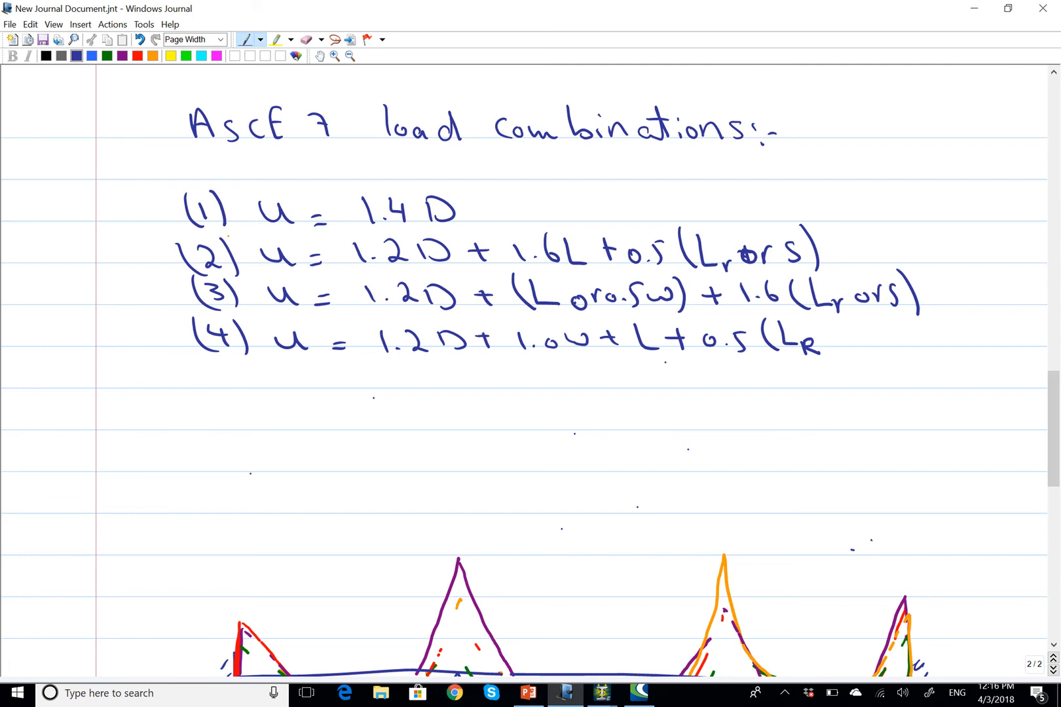
drag(835, 336, 901, 350)
click(916, 346)
- Handwrite load combination (5) below the others as U = 1.2D + 1.0E + L + 0.2S
drag(215, 367, 210, 388)
mouse_move(215, 367)
mouse_down()
mouse_move(228, 366)
mouse_move(205, 393)
mouse_move(321, 391)
mouse_up()
click(309, 392)
drag(309, 386, 409, 389)
click(377, 381)
mouse_move(419, 372)
mouse_down()
mouse_move(418, 389)
mouse_move(472, 379)
mouse_up()
click(449, 379)
mouse_move(465, 372)
mouse_down()
mouse_move(467, 391)
mouse_move(522, 380)
mouse_move(546, 390)
mouse_move(547, 380)
mouse_move(586, 374)
mouse_up()
click(505, 386)
click(558, 378)
mouse_move(578, 370)
mouse_down()
mouse_move(581, 388)
mouse_move(624, 388)
mouse_up()
mouse_move(628, 382)
mouse_down()
mouse_move(646, 379)
mouse_move(641, 391)
mouse_move(675, 376)
mouse_move(717, 390)
mouse_up()
click(692, 387)
mouse_move(737, 370)
mouse_down()
mouse_move(727, 389)
mouse_move(734, 374)
mouse_up()
click(757, 384)
- Handwrite load combination (6) as U = 0.9D + 1.0W
mouse_move(223, 408)
mouse_down()
mouse_move(210, 436)
mouse_move(321, 423)
mouse_up()
drag(311, 433, 371, 423)
click(390, 426)
mouse_move(398, 412)
mouse_down()
mouse_move(401, 426)
mouse_move(434, 411)
mouse_move(425, 425)
mouse_up()
mouse_move(453, 420)
mouse_down()
mouse_move(468, 420)
mouse_move(463, 432)
mouse_move(555, 416)
mouse_up()
click(493, 421)
click(504, 426)
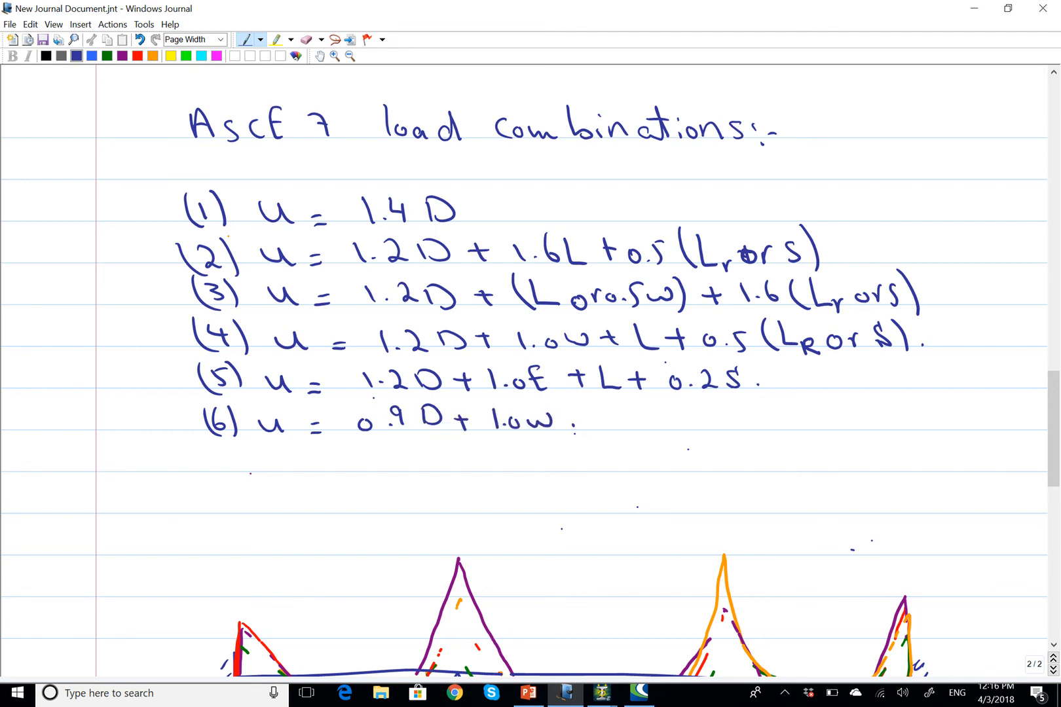
- Handwrite load combination (7) as U = 0.9D + 1.0E
mouse_move(209, 452)
mouse_down()
mouse_move(220, 471)
mouse_move(211, 482)
mouse_move(281, 459)
mouse_move(305, 469)
mouse_up()
click(288, 463)
mouse_move(295, 460)
mouse_down()
mouse_move(391, 462)
mouse_move(428, 476)
mouse_move(420, 476)
mouse_move(473, 456)
mouse_move(469, 472)
mouse_move(520, 455)
mouse_move(552, 462)
mouse_up()
click(378, 470)
click(488, 458)
click(514, 467)
drag(537, 452, 545, 450)
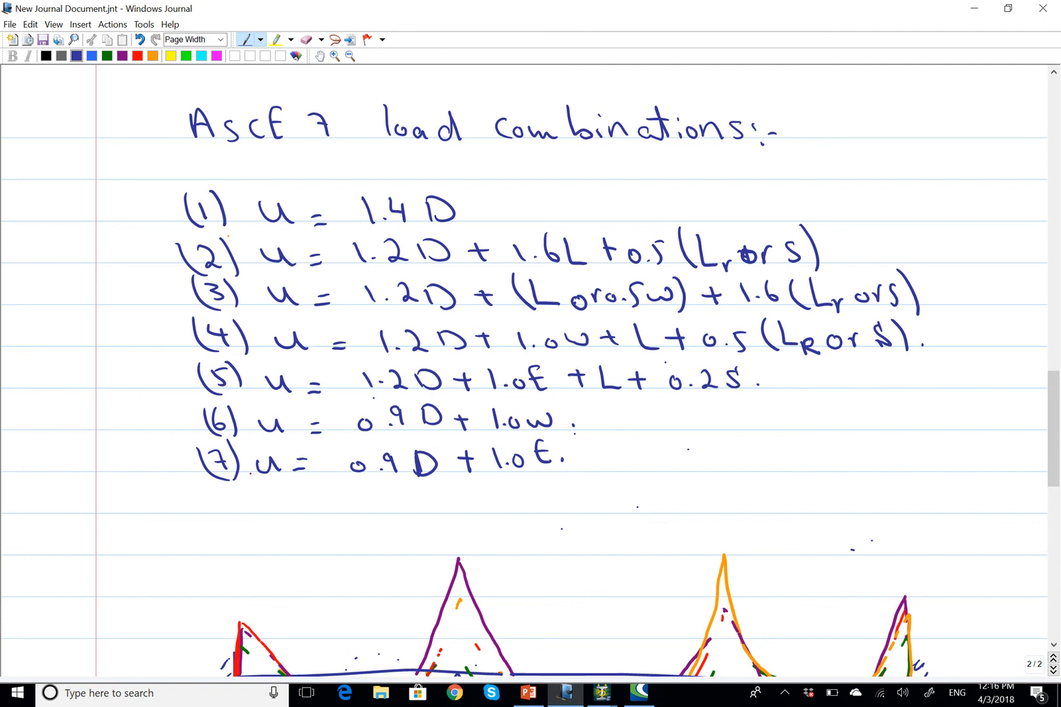
- Write a circled 1 in red ink beside load combination (1)
click(137, 56)
drag(500, 200, 503, 214)
mouse_move(502, 194)
mouse_down()
mouse_move(488, 220)
mouse_move(505, 195)
mouse_up()
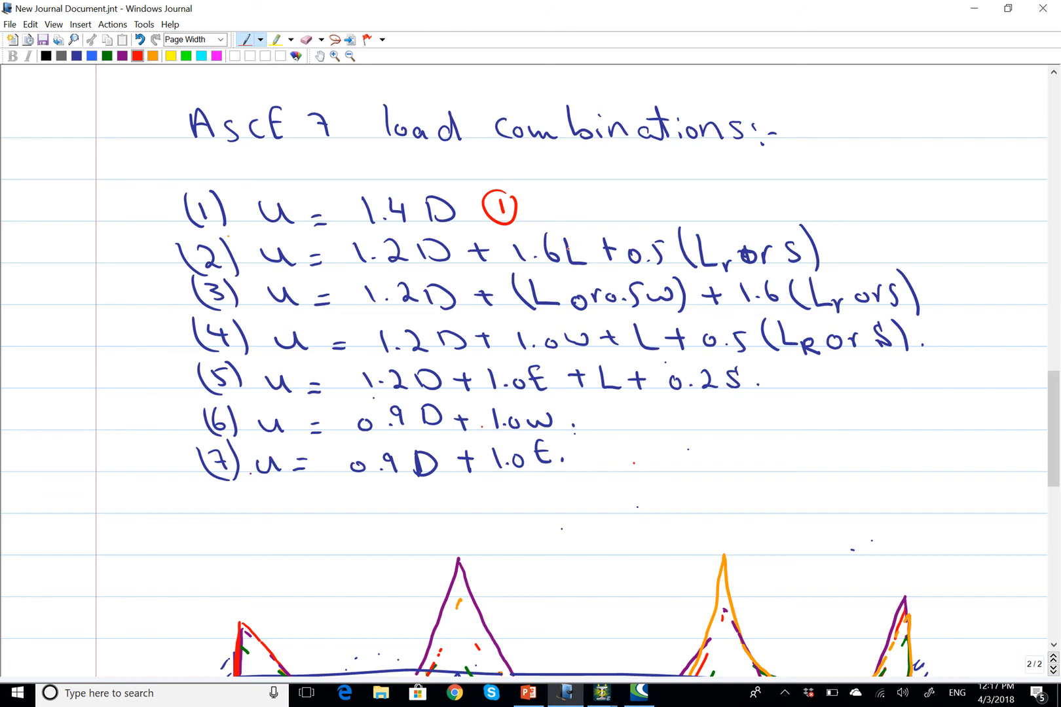
- Annotate combination (2) in red with circled 4 above L and Lr, circled 1 above S, an asterisk above 0.5, and a circled total of 20
mouse_move(574, 228)
mouse_down()
mouse_move(568, 236)
mouse_move(581, 234)
mouse_up()
drag(578, 229, 578, 244)
mouse_move(577, 221)
mouse_down()
mouse_move(583, 245)
mouse_move(581, 223)
mouse_up()
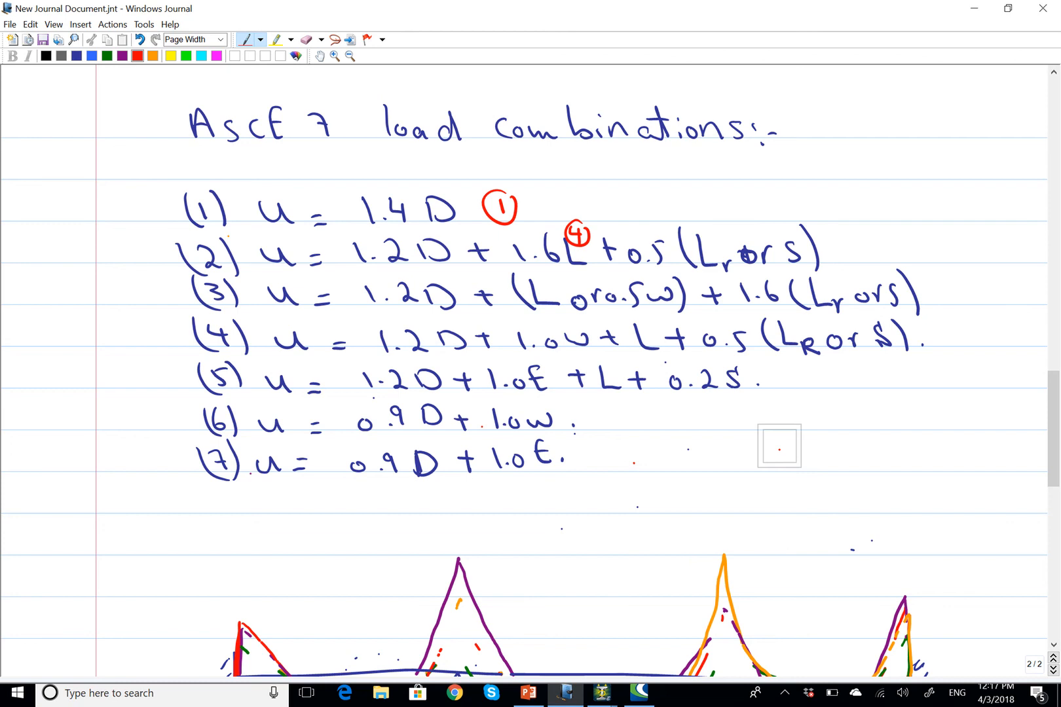
drag(703, 216, 711, 232)
mouse_move(708, 210)
mouse_down()
mouse_move(716, 239)
mouse_move(719, 213)
mouse_up()
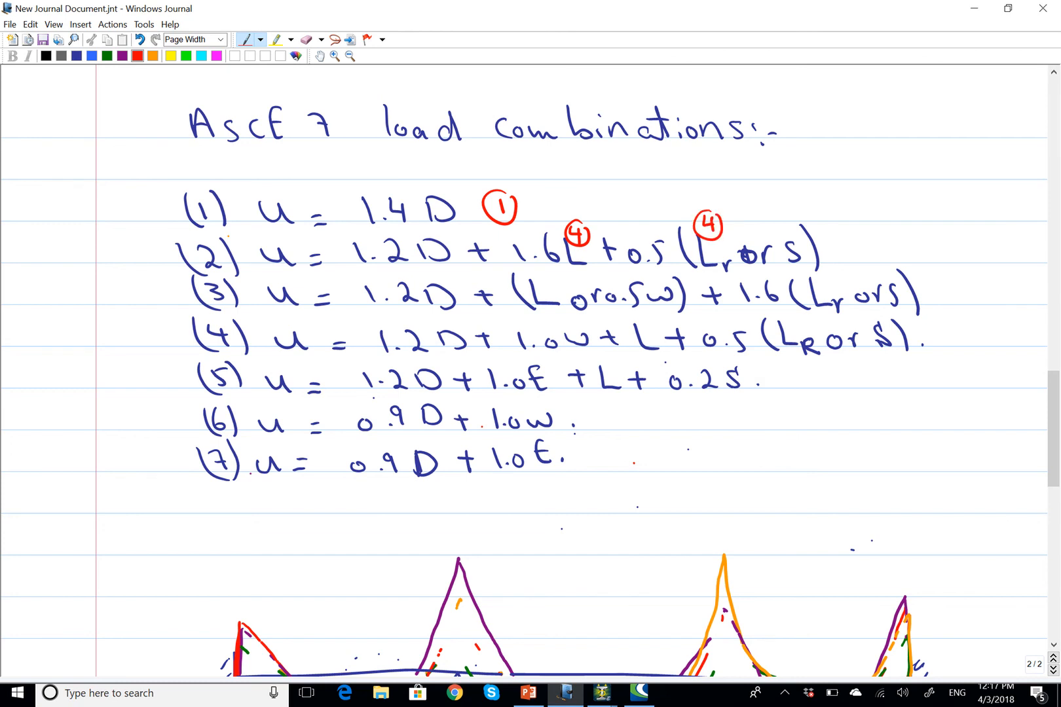
drag(778, 222, 781, 234)
mouse_move(783, 214)
mouse_down()
mouse_move(780, 237)
mouse_move(790, 216)
mouse_up()
drag(619, 224, 629, 235)
drag(628, 224, 625, 234)
drag(620, 229, 631, 229)
mouse_move(914, 243)
mouse_down()
mouse_move(932, 259)
mouse_move(960, 259)
mouse_up()
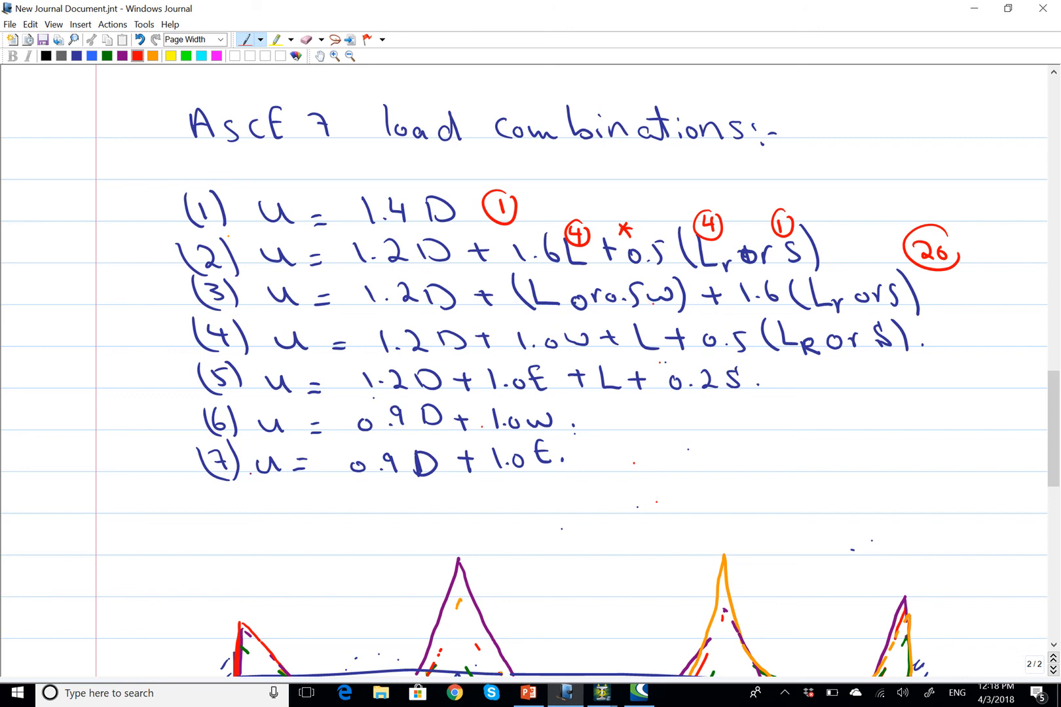
- Annotate combination (3) in red with circled 4, 8, 4 and 1 above L, 0.5W, Lr and S, plus the joining plus sign and asterisk
mouse_move(544, 269)
mouse_down()
mouse_move(549, 286)
mouse_move(555, 266)
mouse_up()
mouse_move(652, 270)
mouse_down()
mouse_move(652, 291)
mouse_move(658, 269)
mouse_up()
mouse_move(590, 276)
mouse_down()
mouse_move(603, 276)
mouse_move(597, 284)
mouse_up()
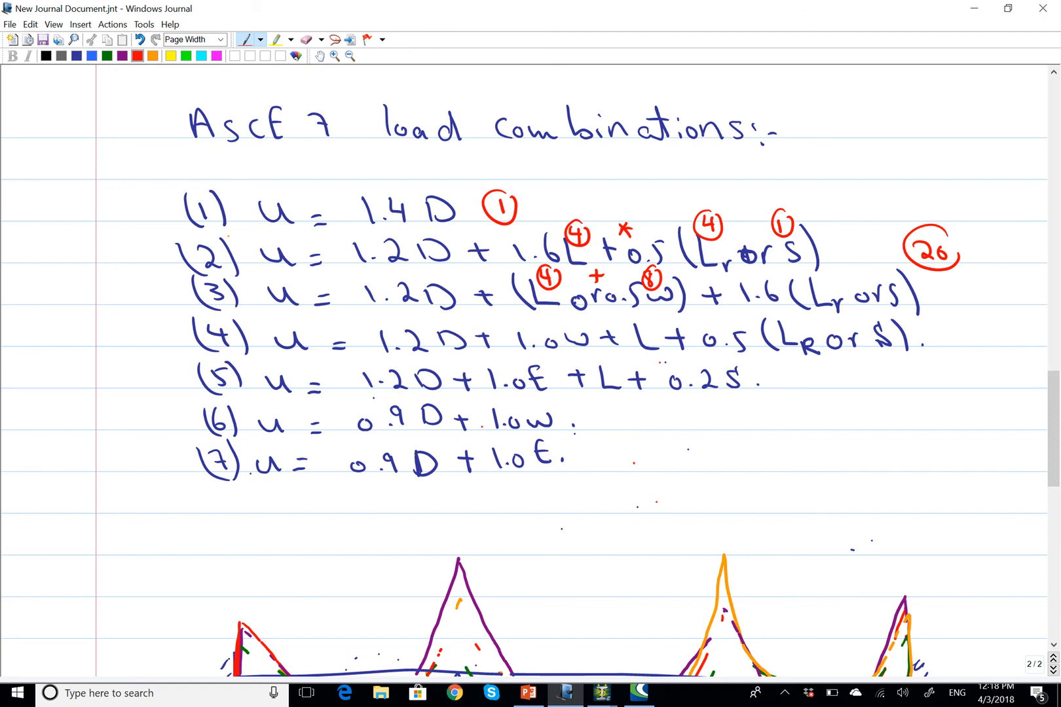
mouse_move(827, 267)
mouse_down()
mouse_move(835, 283)
mouse_move(841, 265)
mouse_move(879, 262)
mouse_up()
drag(742, 270, 750, 280)
drag(750, 270, 741, 280)
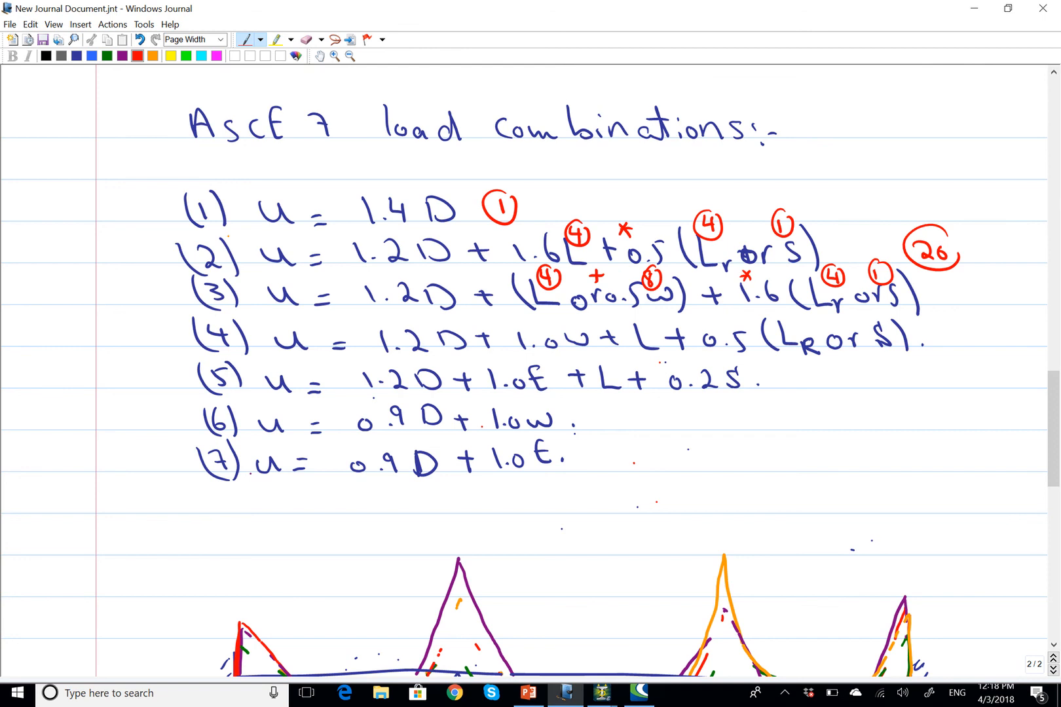
scroll(531, 367, down, 9)
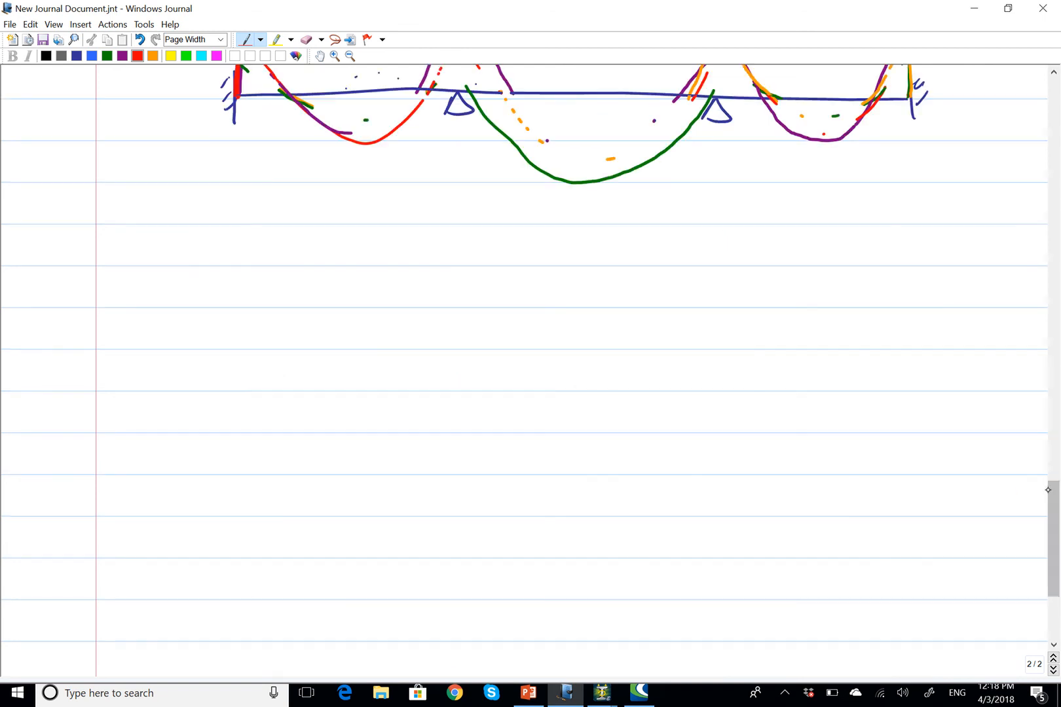
scroll(530, 366, up, 8)
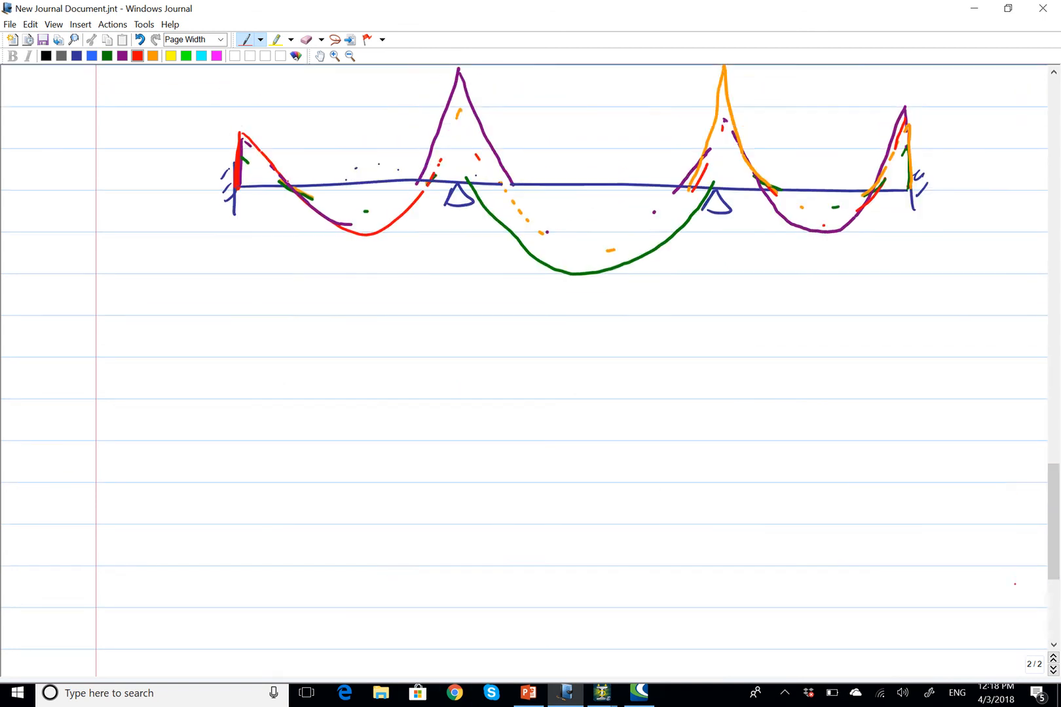
scroll(531, 367, up, 1)
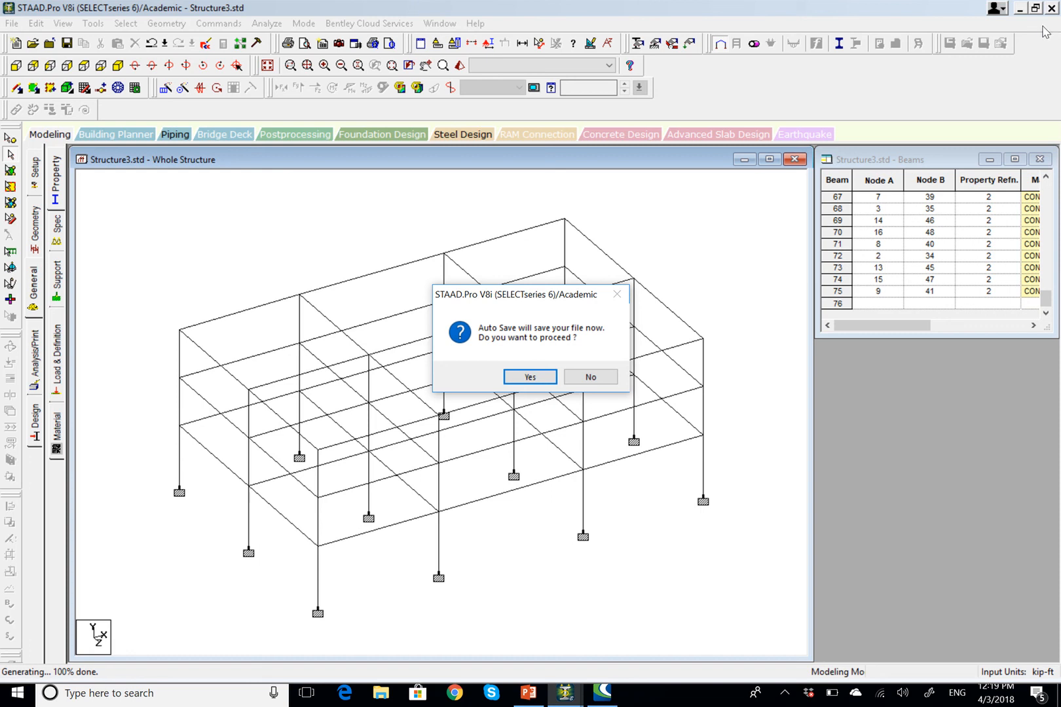
- Save the modified structure in STAAD.Pro and close the Structure3 file
click(547, 377)
click(440, 365)
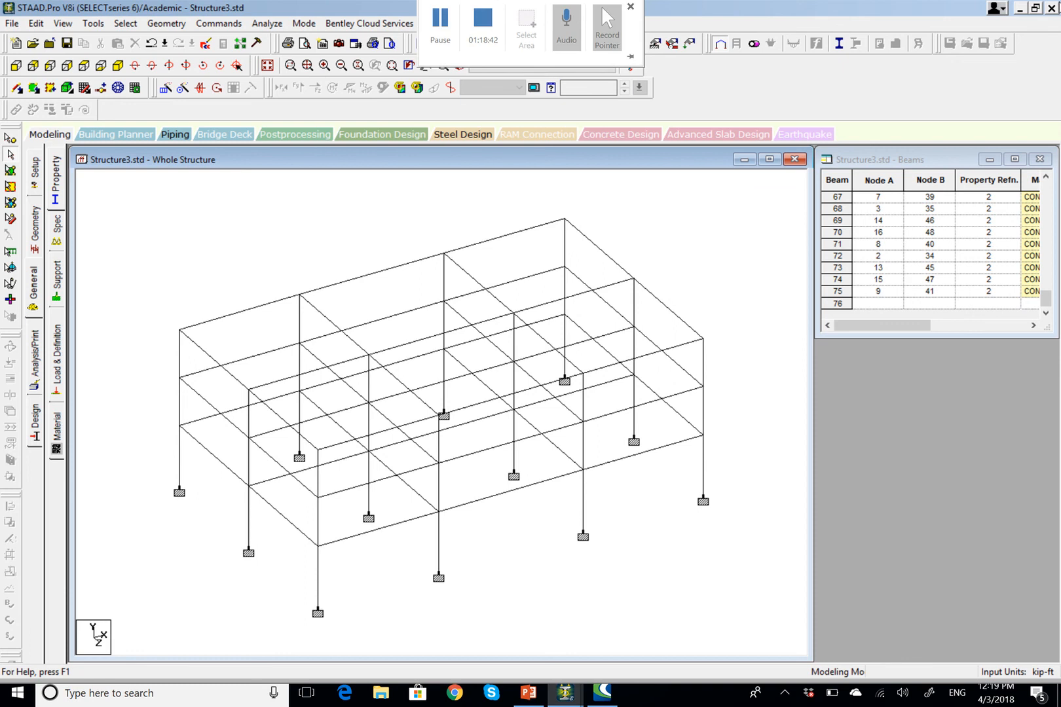
click(1053, 8)
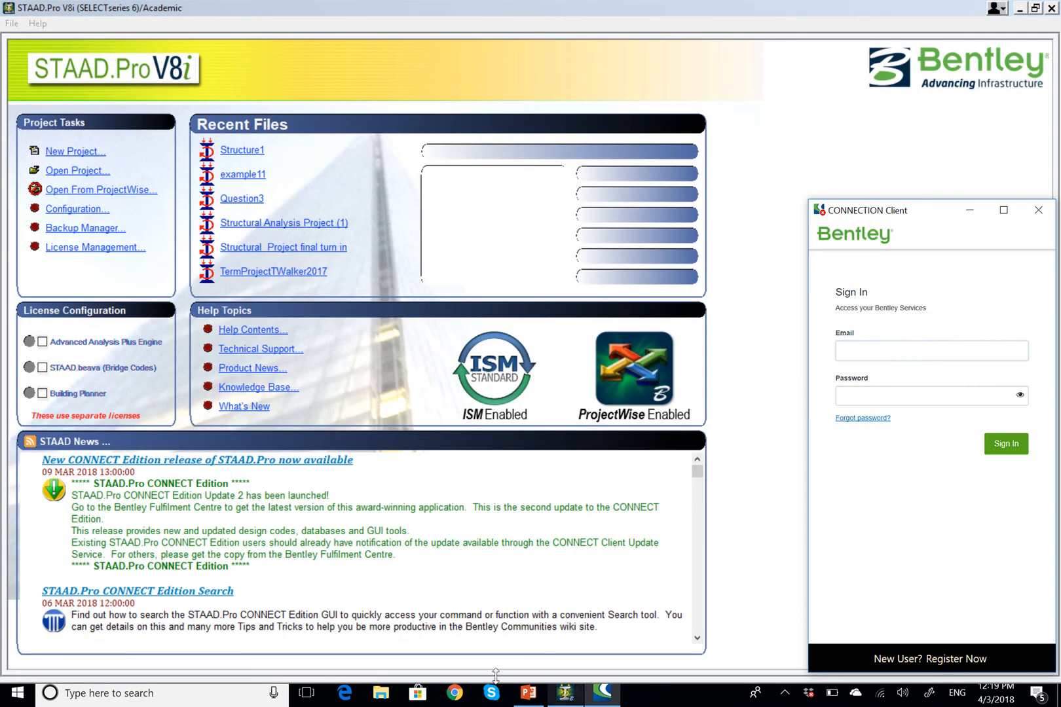
- Switch to the lecture2.pptx presentation in PowerPoint
click(530, 693)
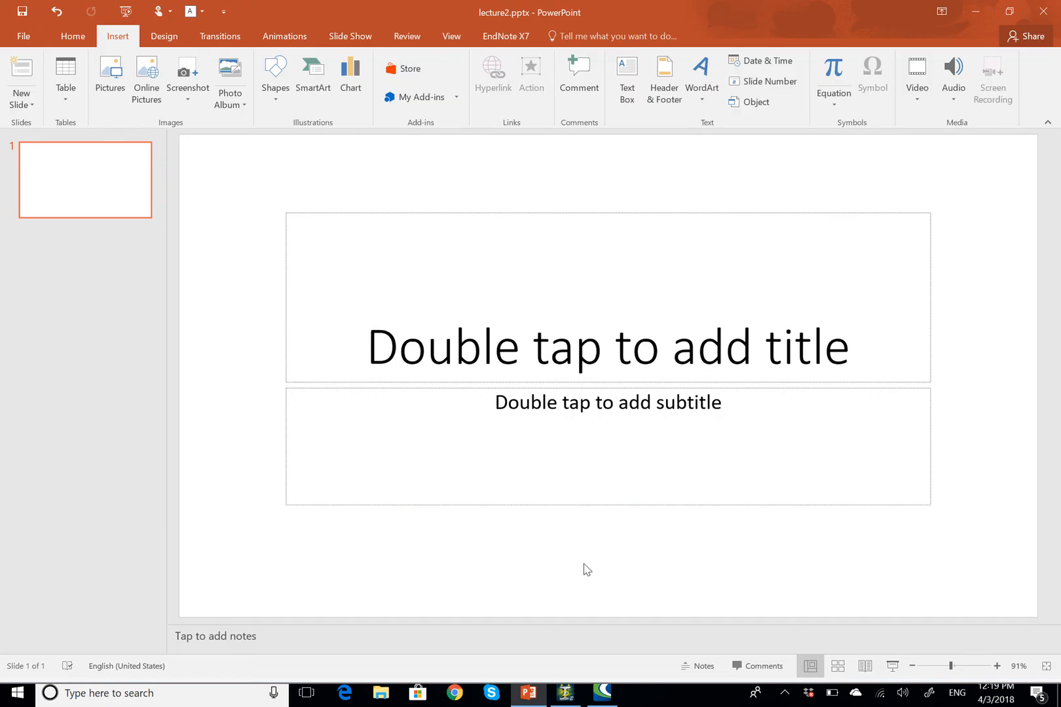
mouse_move(644, 7)
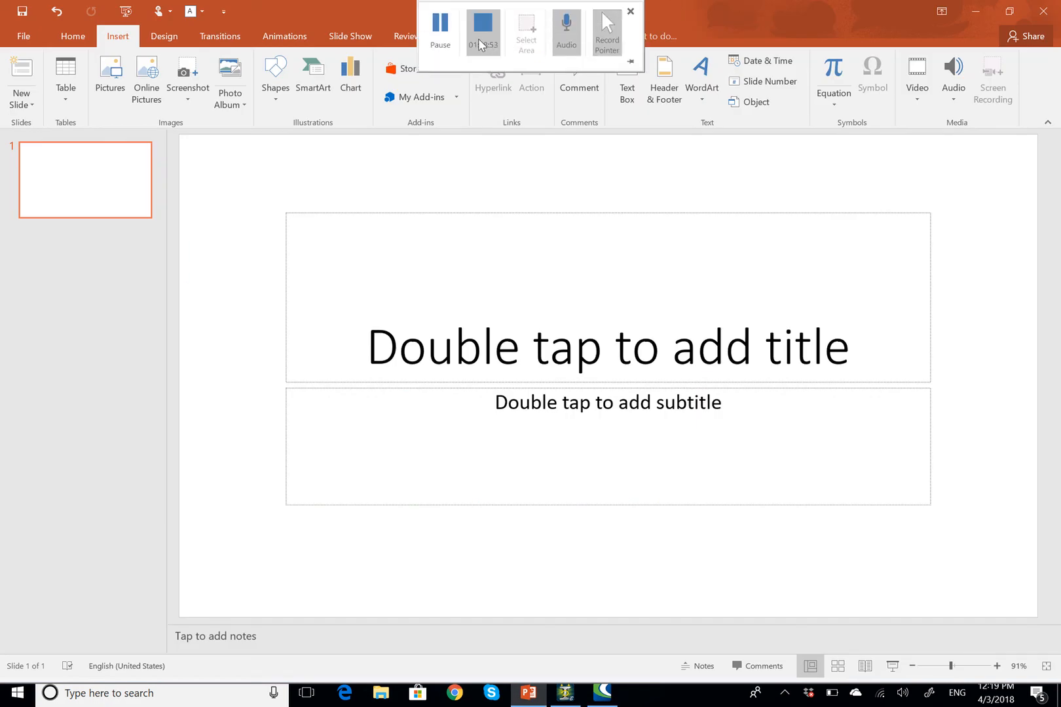